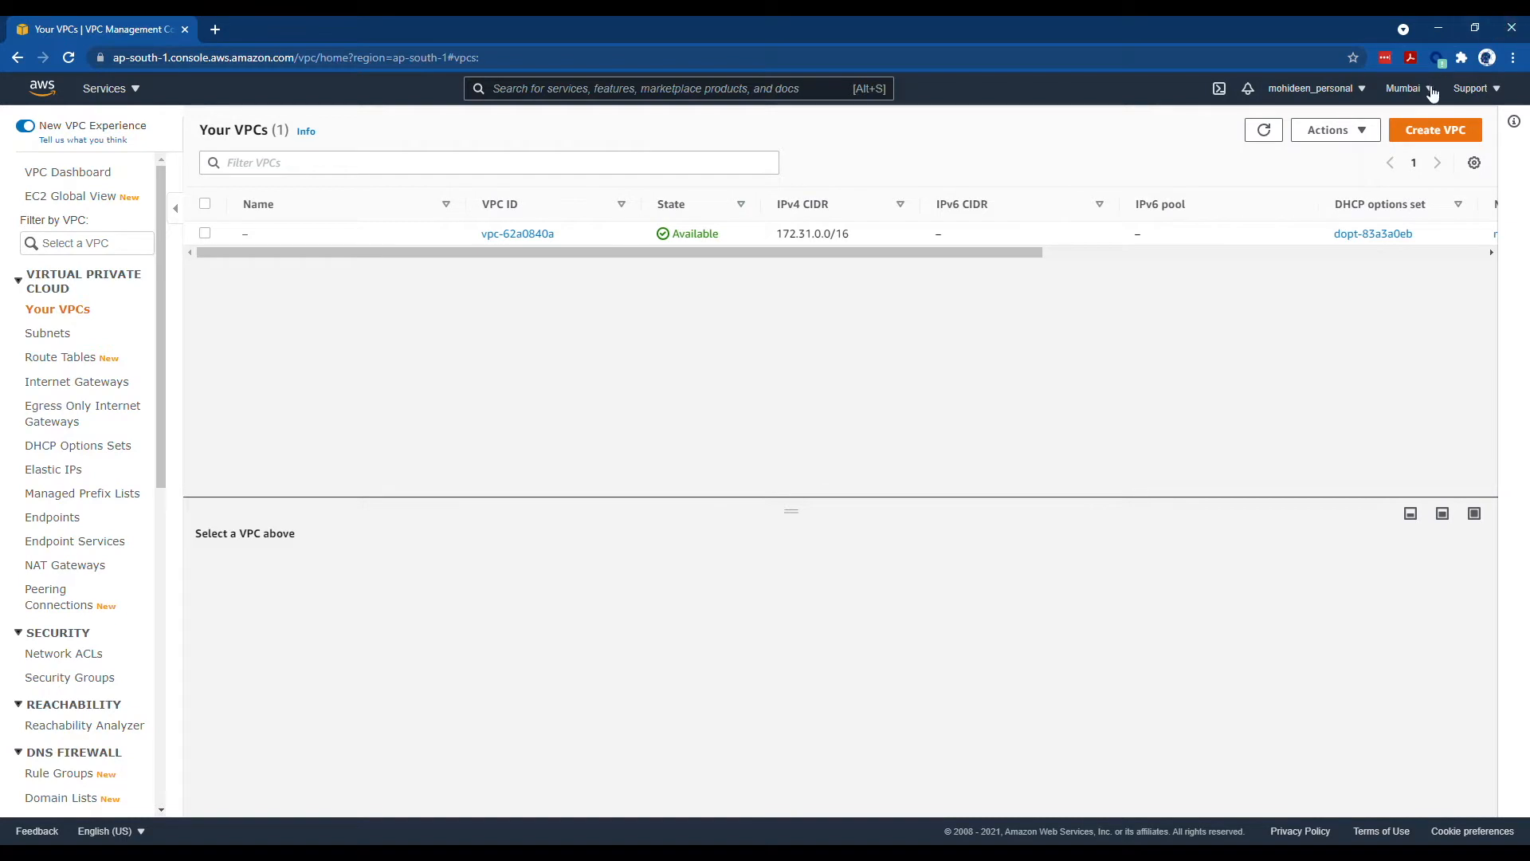
- Begin a new VPC named FortiVPN, entering IPv4 CIDR 10.10.0.1/23
click(1054, 311)
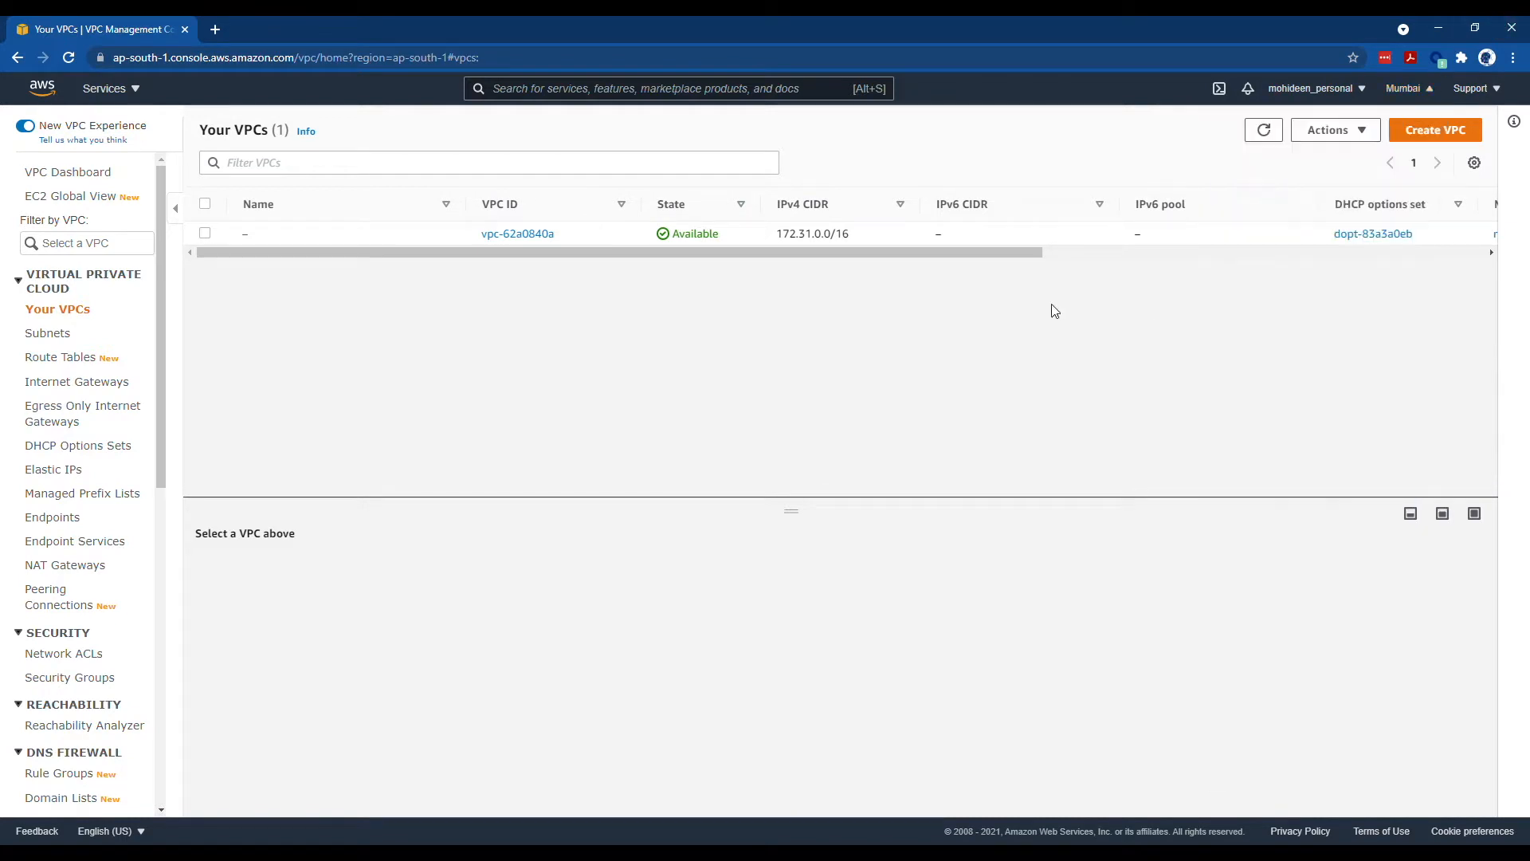
click(1408, 138)
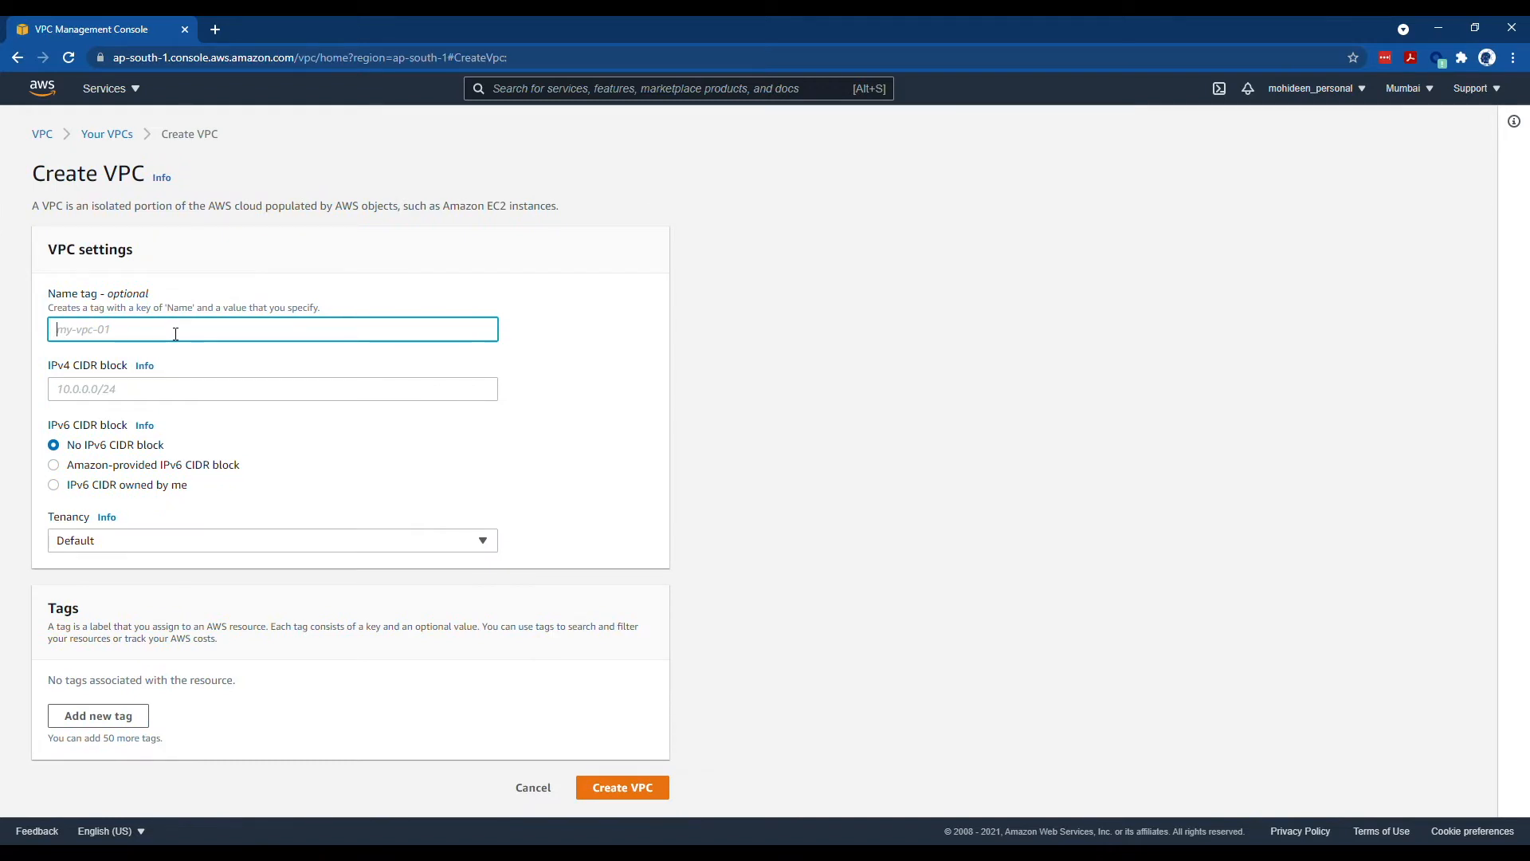
text(FORTIVPC)
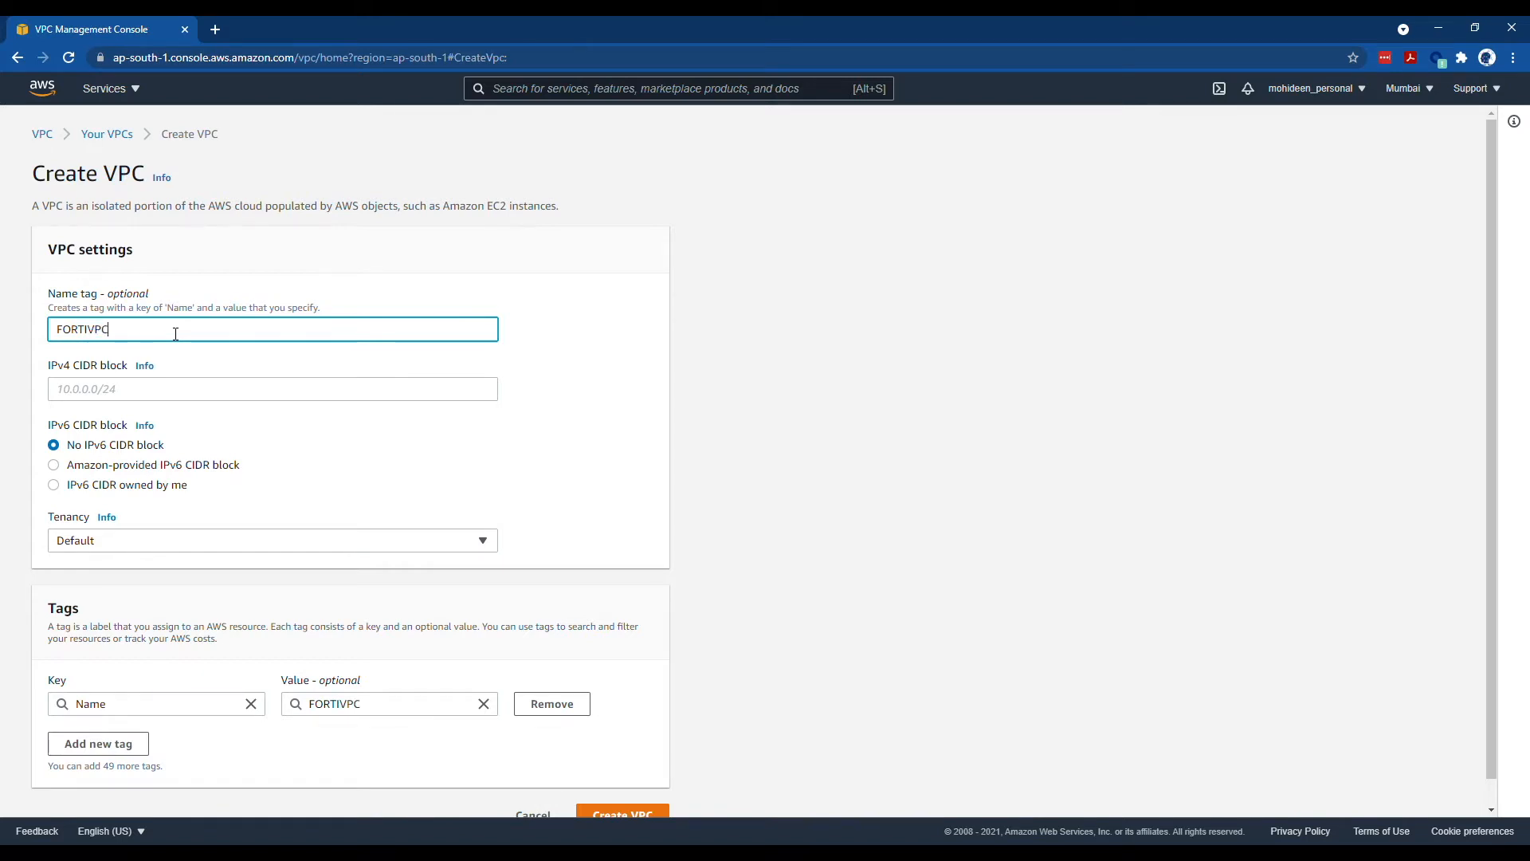
key(Tab)
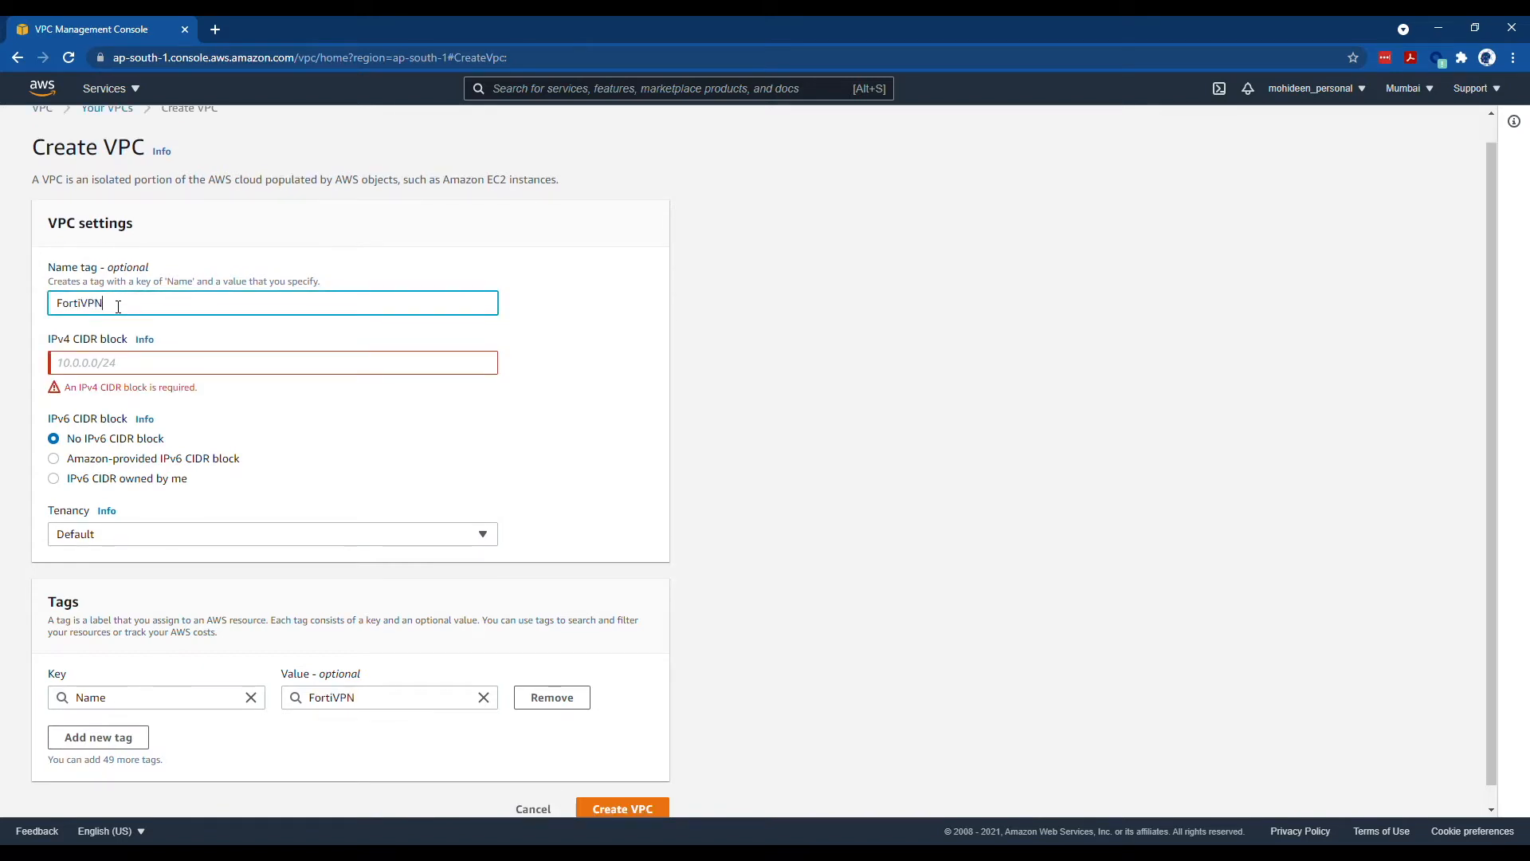
key(Tab)
key(Tab)
text(1)
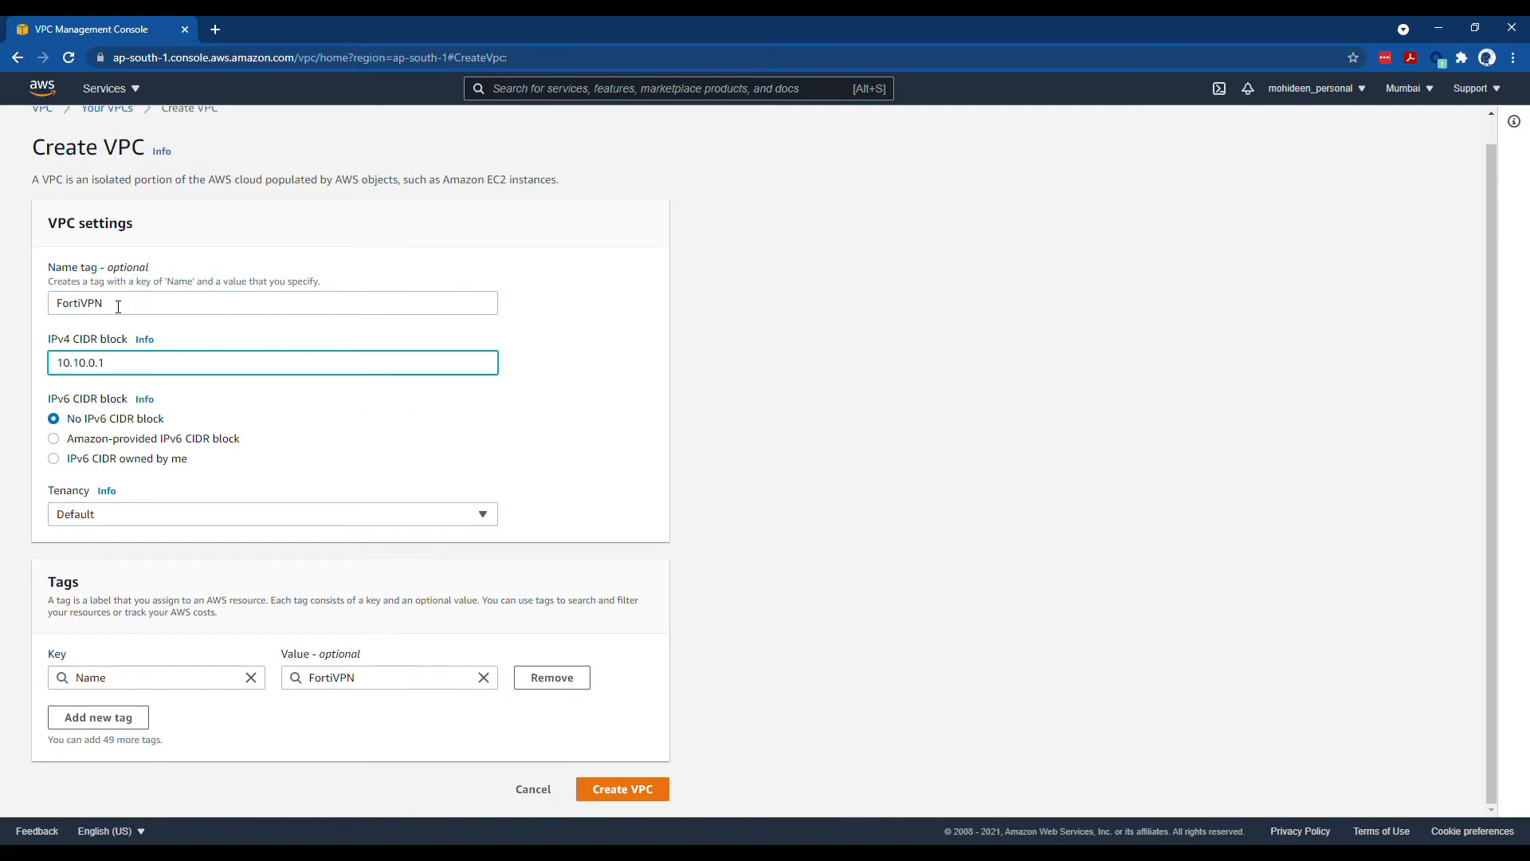
text(0.10.0.1/23)
key(Tab)
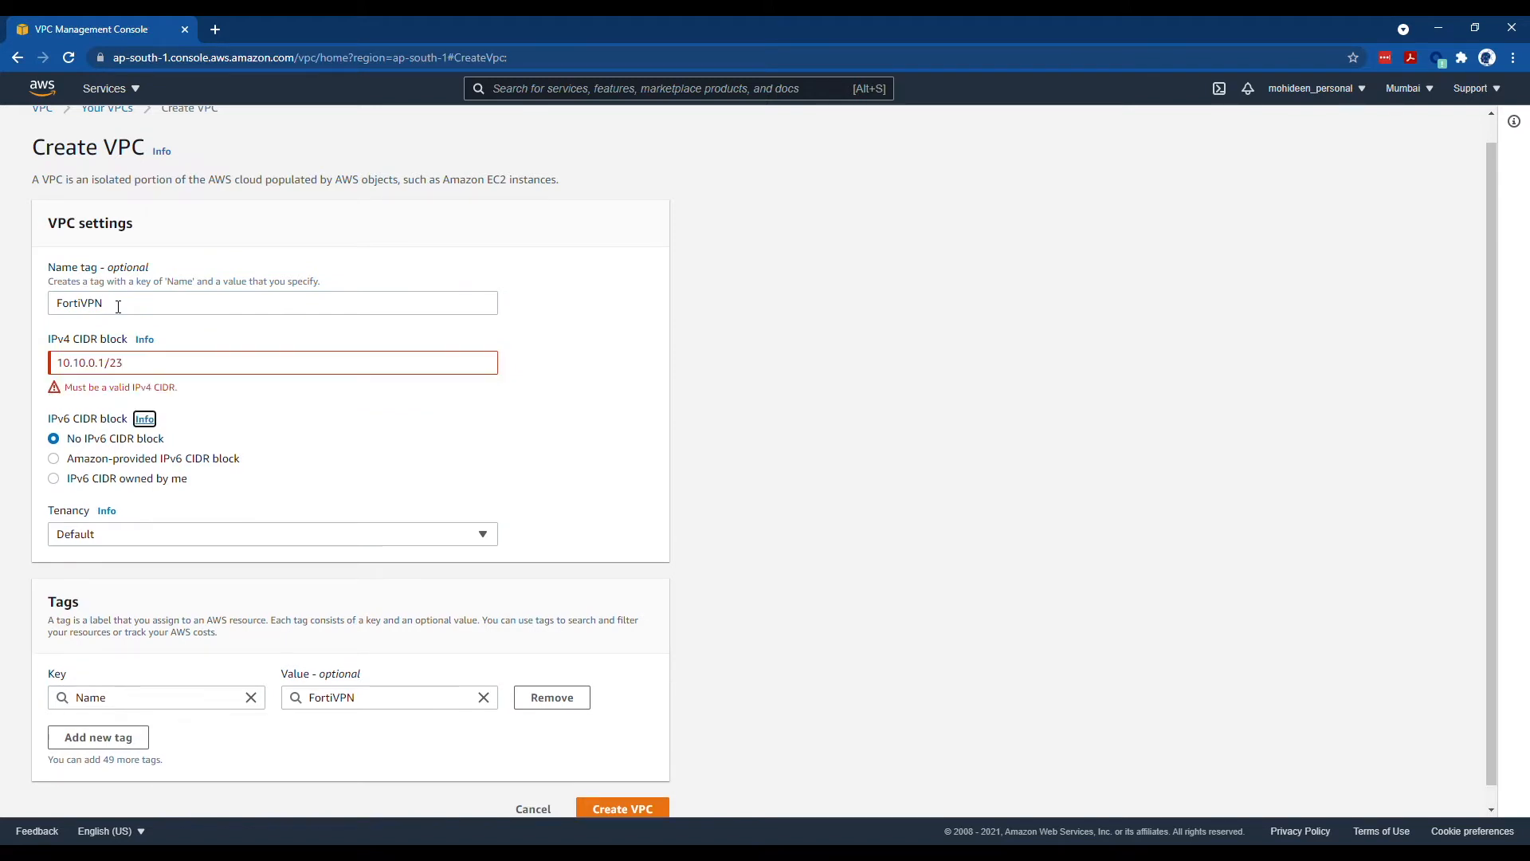
- Correct the CIDR to 10.10.0.0/23 and create the FortiVPN VPC
click(116, 370)
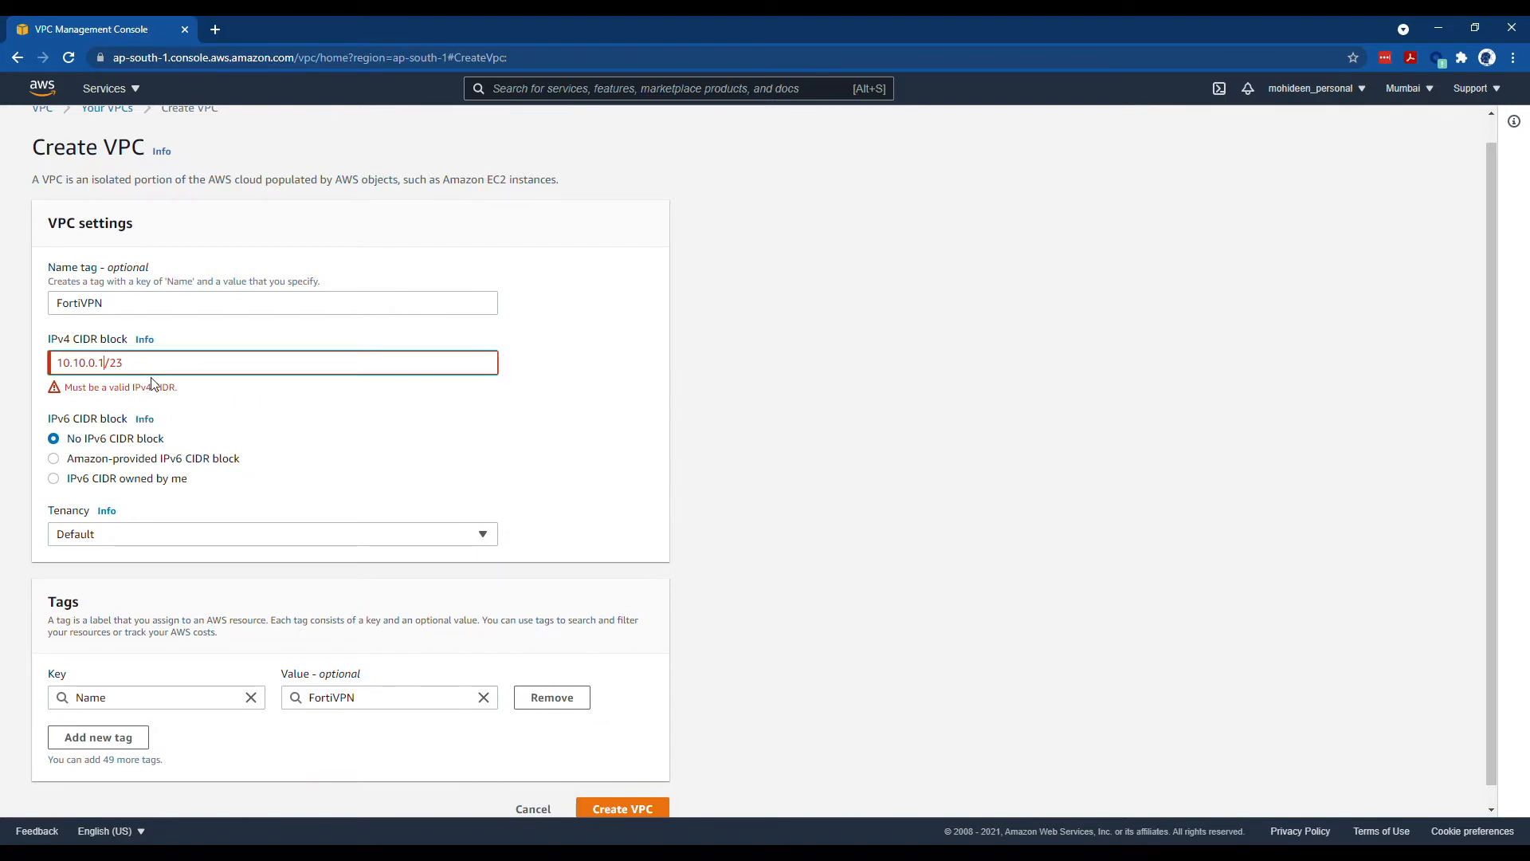
key(BackSpace)
text(0)
key(Tab)
key(Tab)
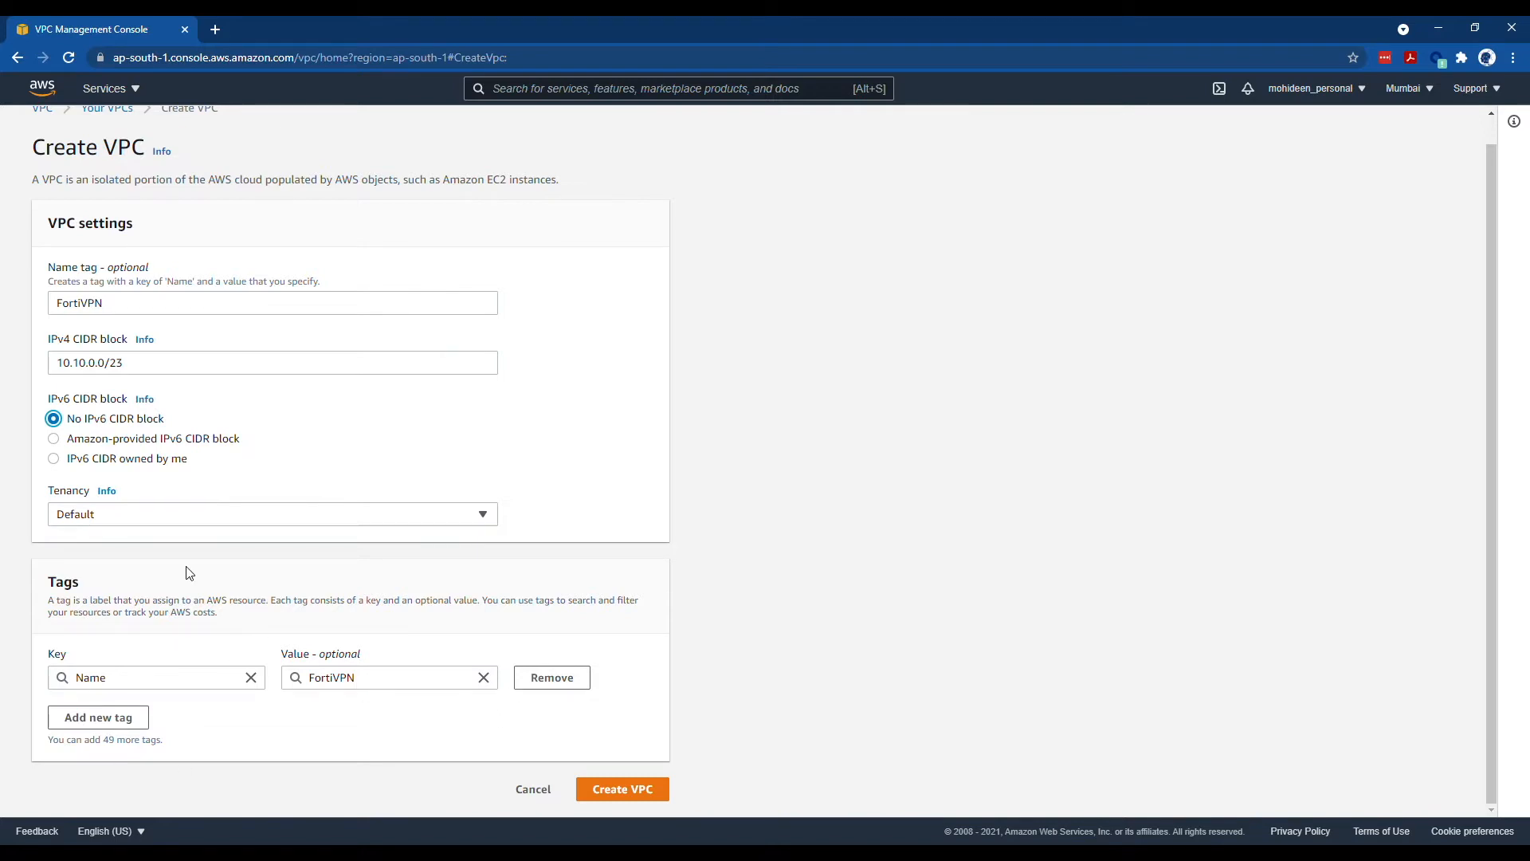
click(638, 787)
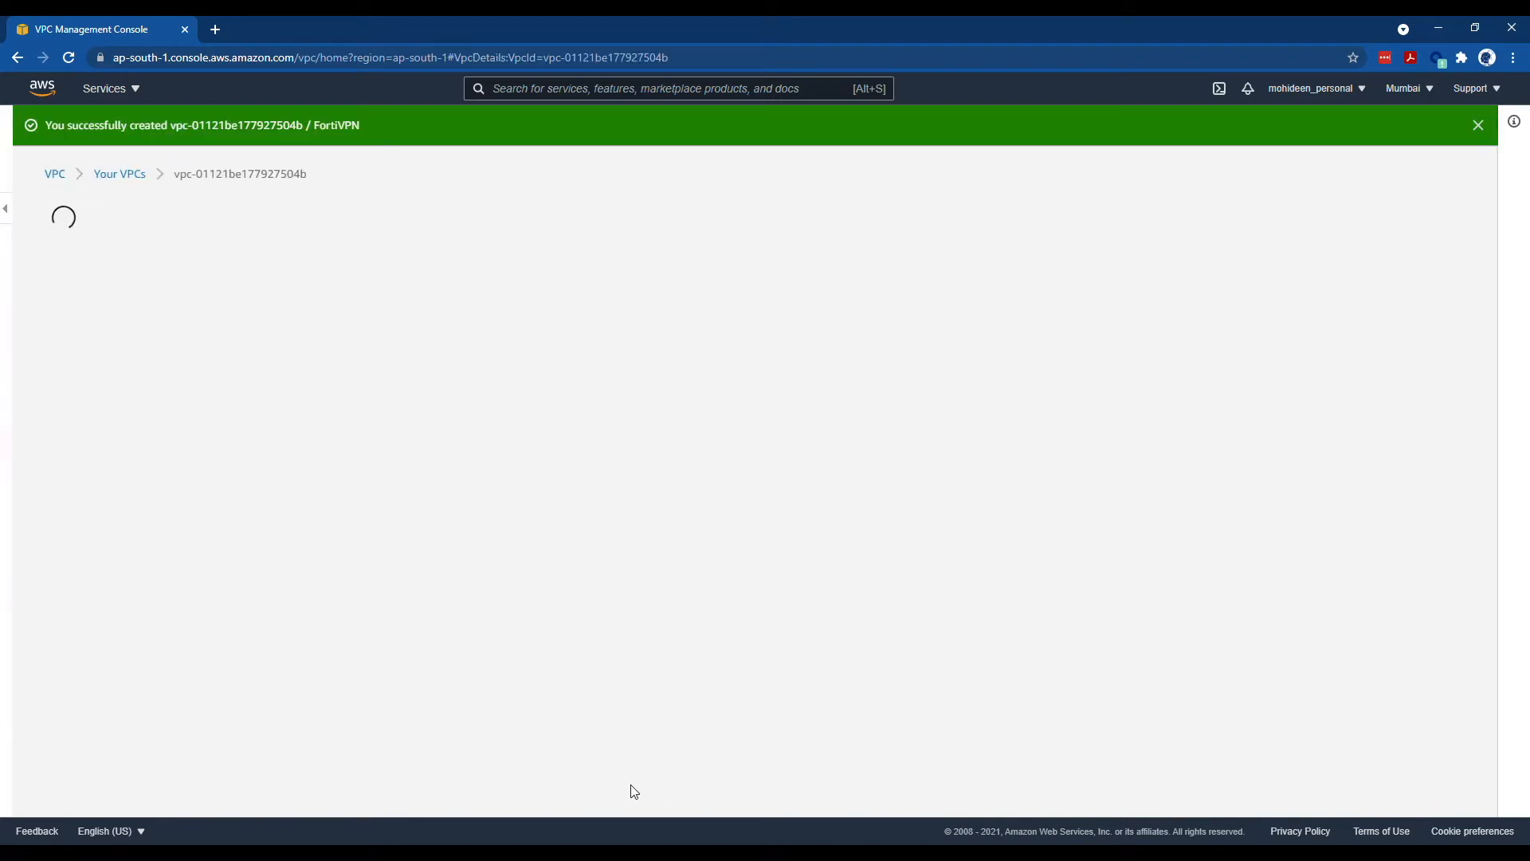
scroll(685, 399, down, 1)
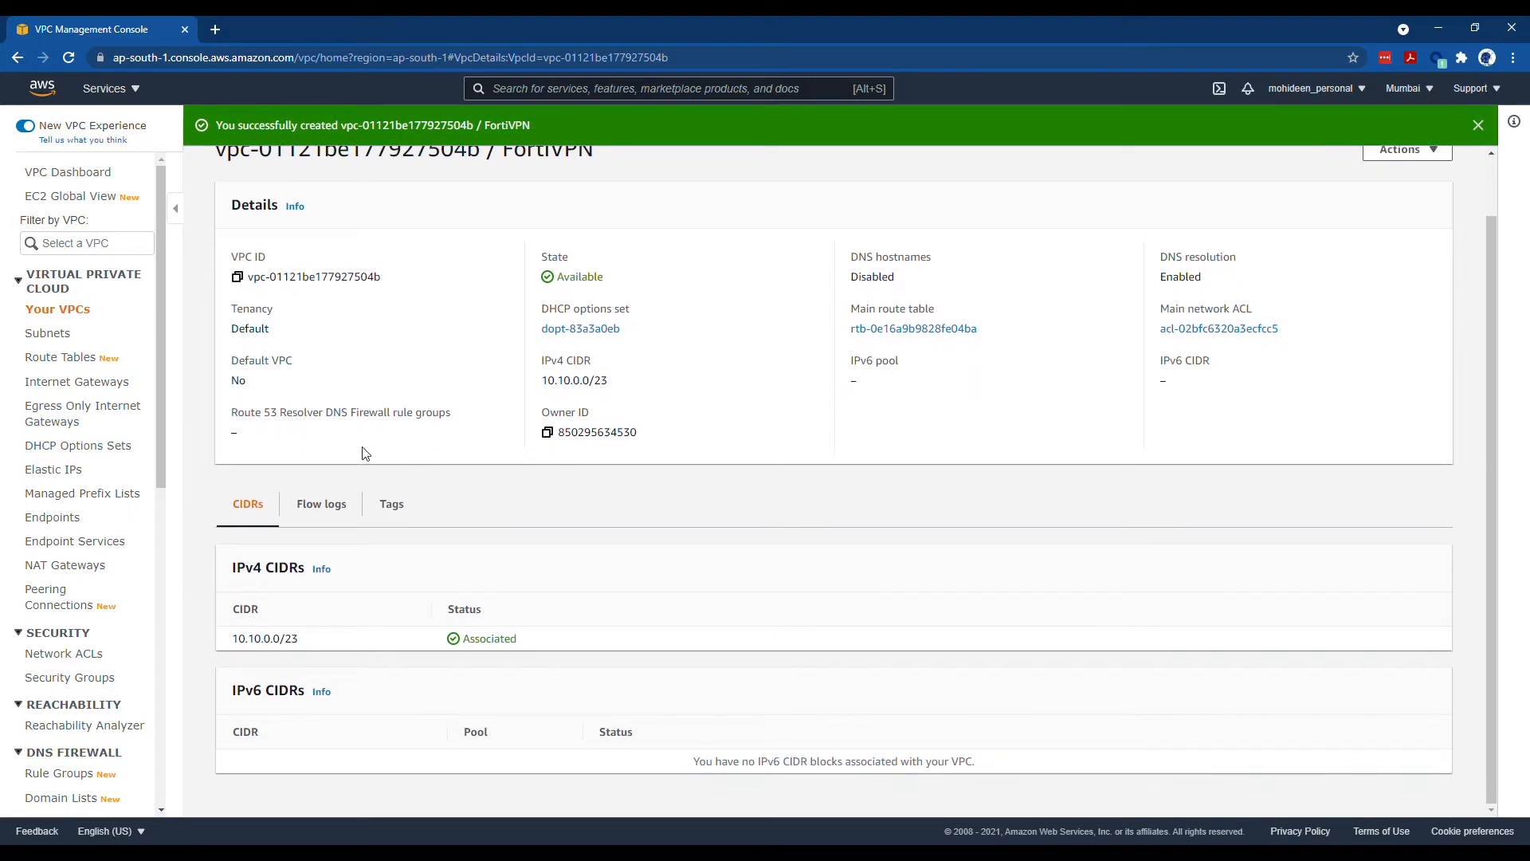
- Start creating subnets in the FortiVPN VPC
click(65, 339)
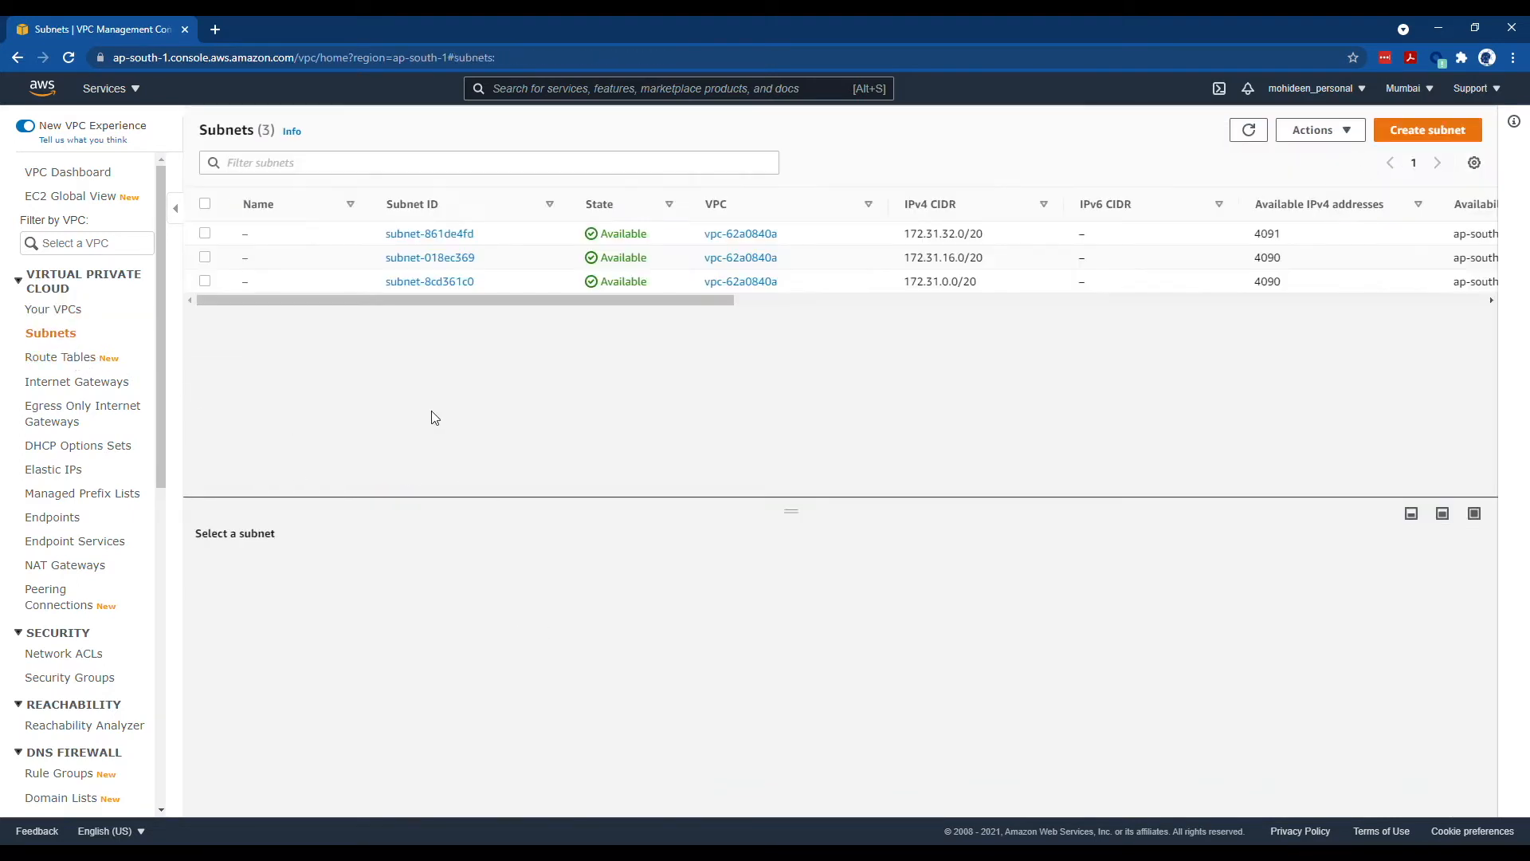
click(1307, 132)
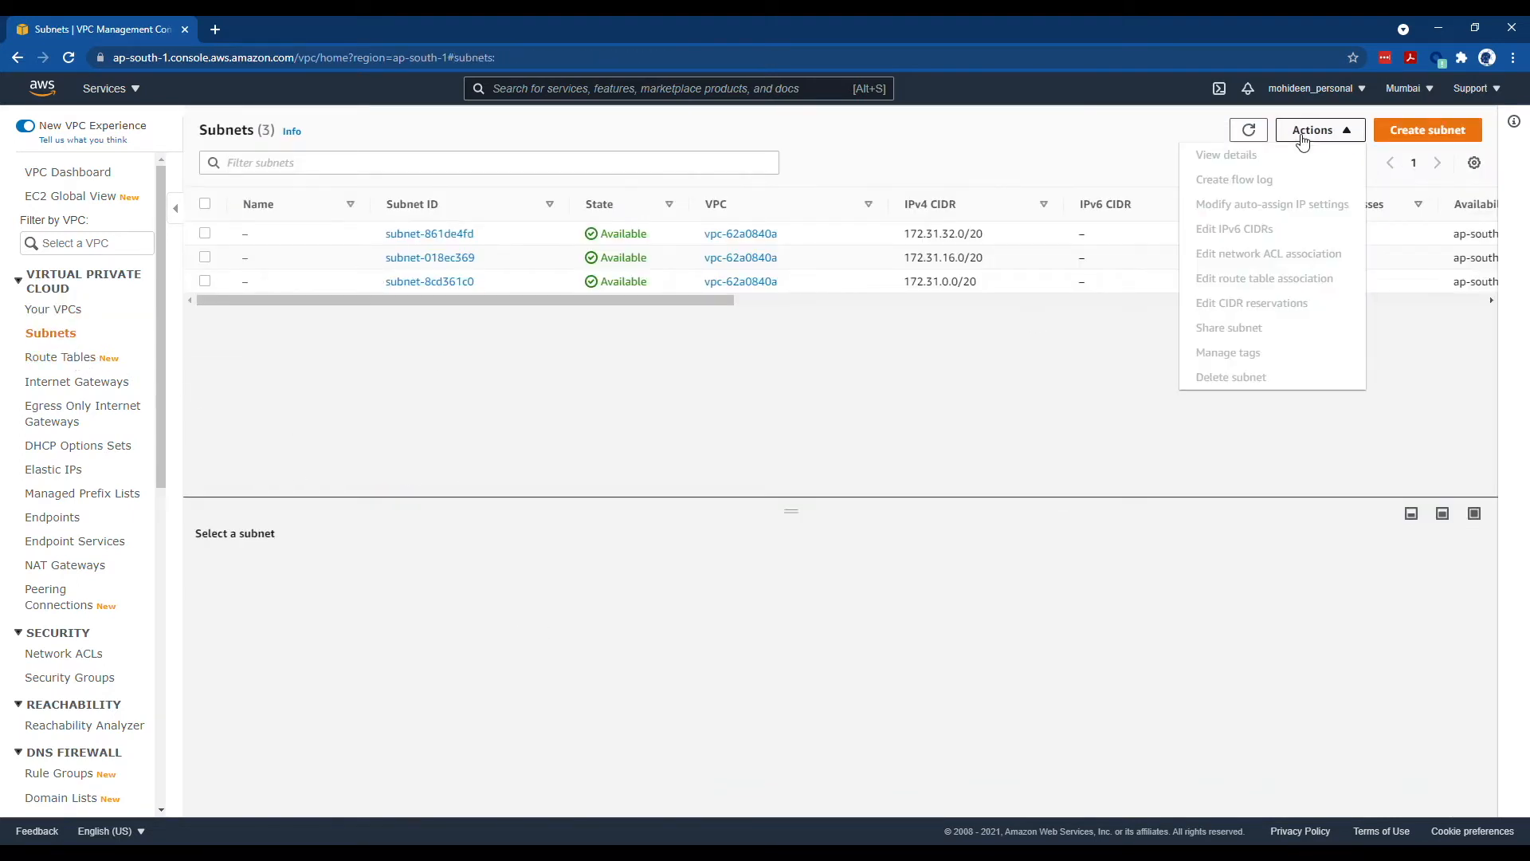
click(1444, 146)
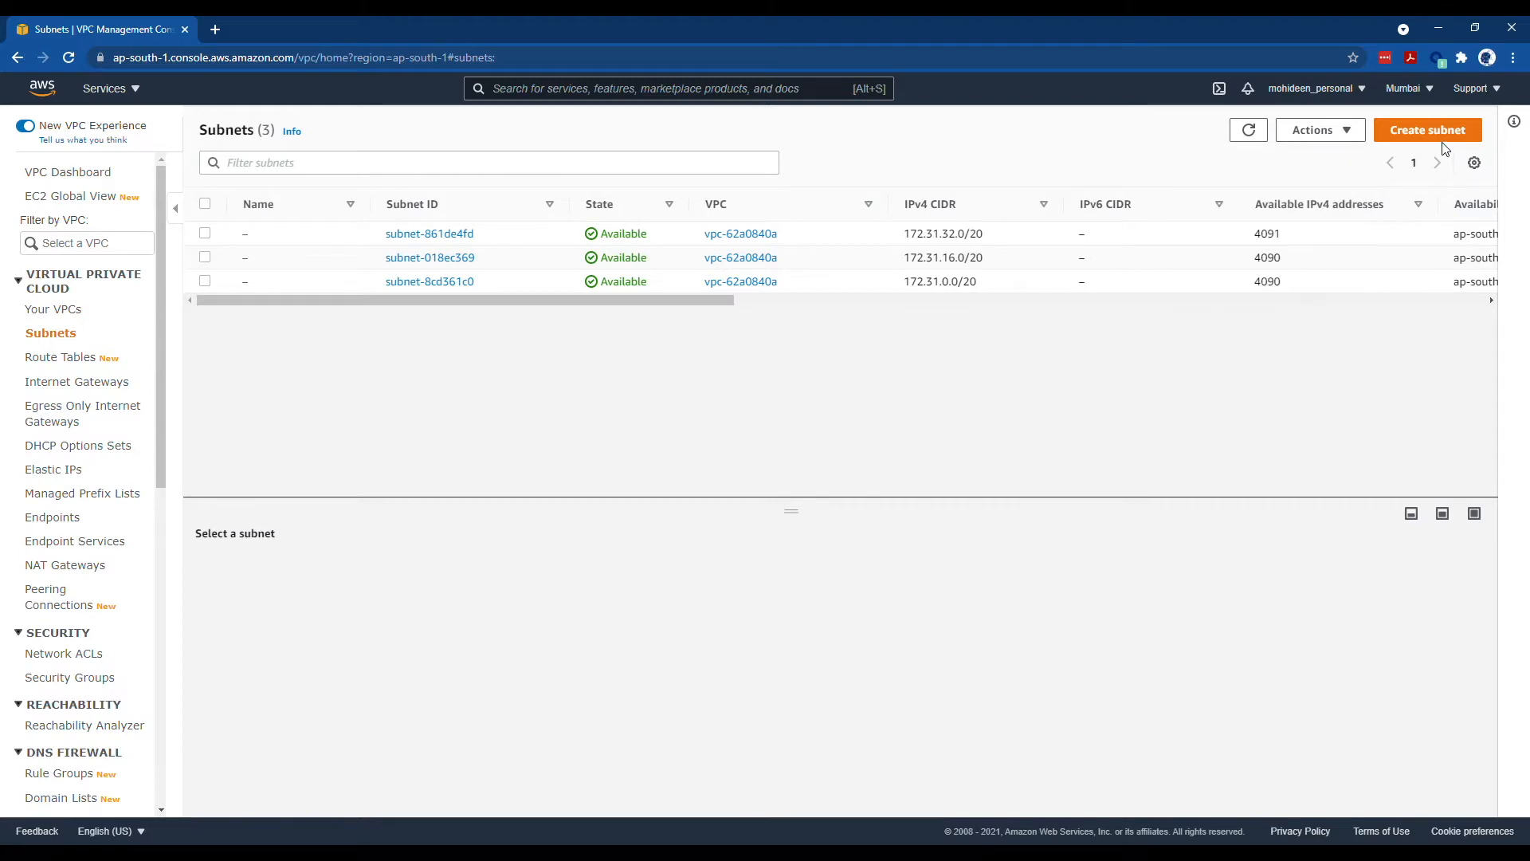
click(1440, 137)
click(151, 305)
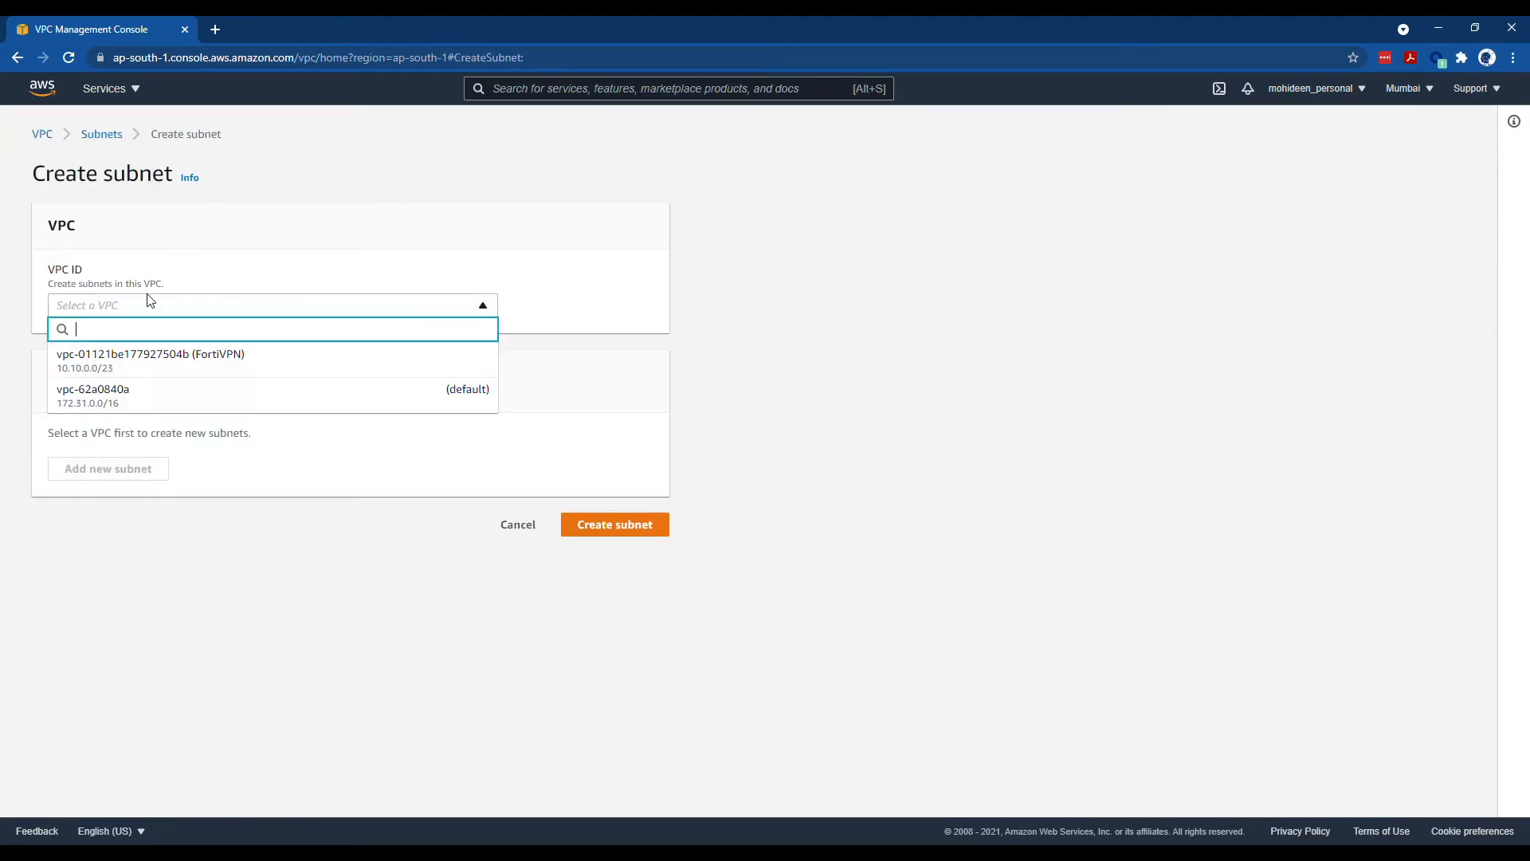
click(146, 372)
scroll(138, 542, down, 1)
- Define the first subnet PublicSN with CIDR block 10.10.0.0/24
click(137, 512)
text(PublicSN)
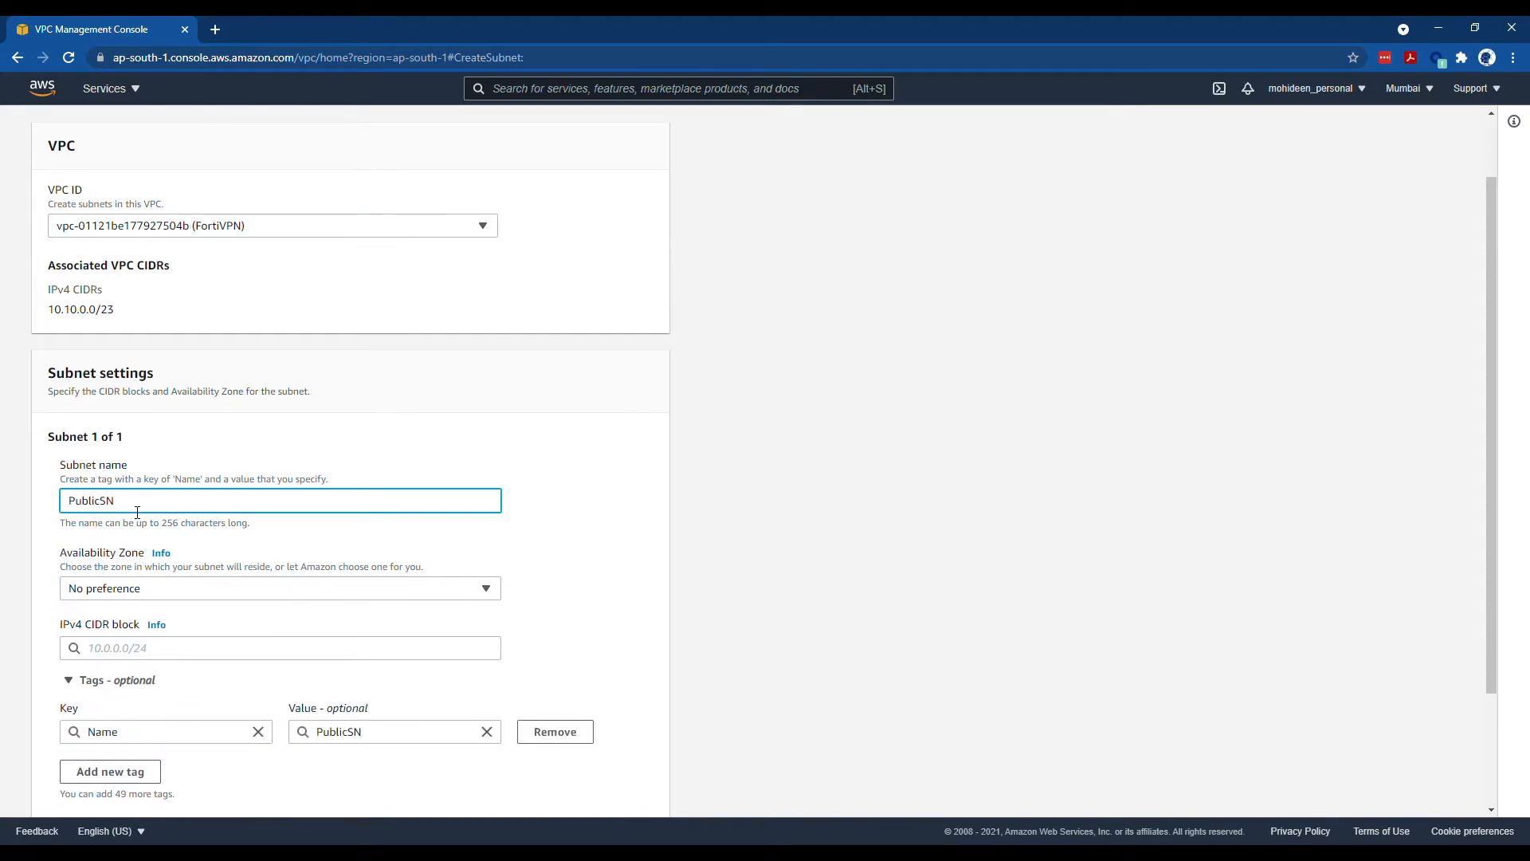
key(Tab)
scroll(171, 600, down, 1)
click(174, 579)
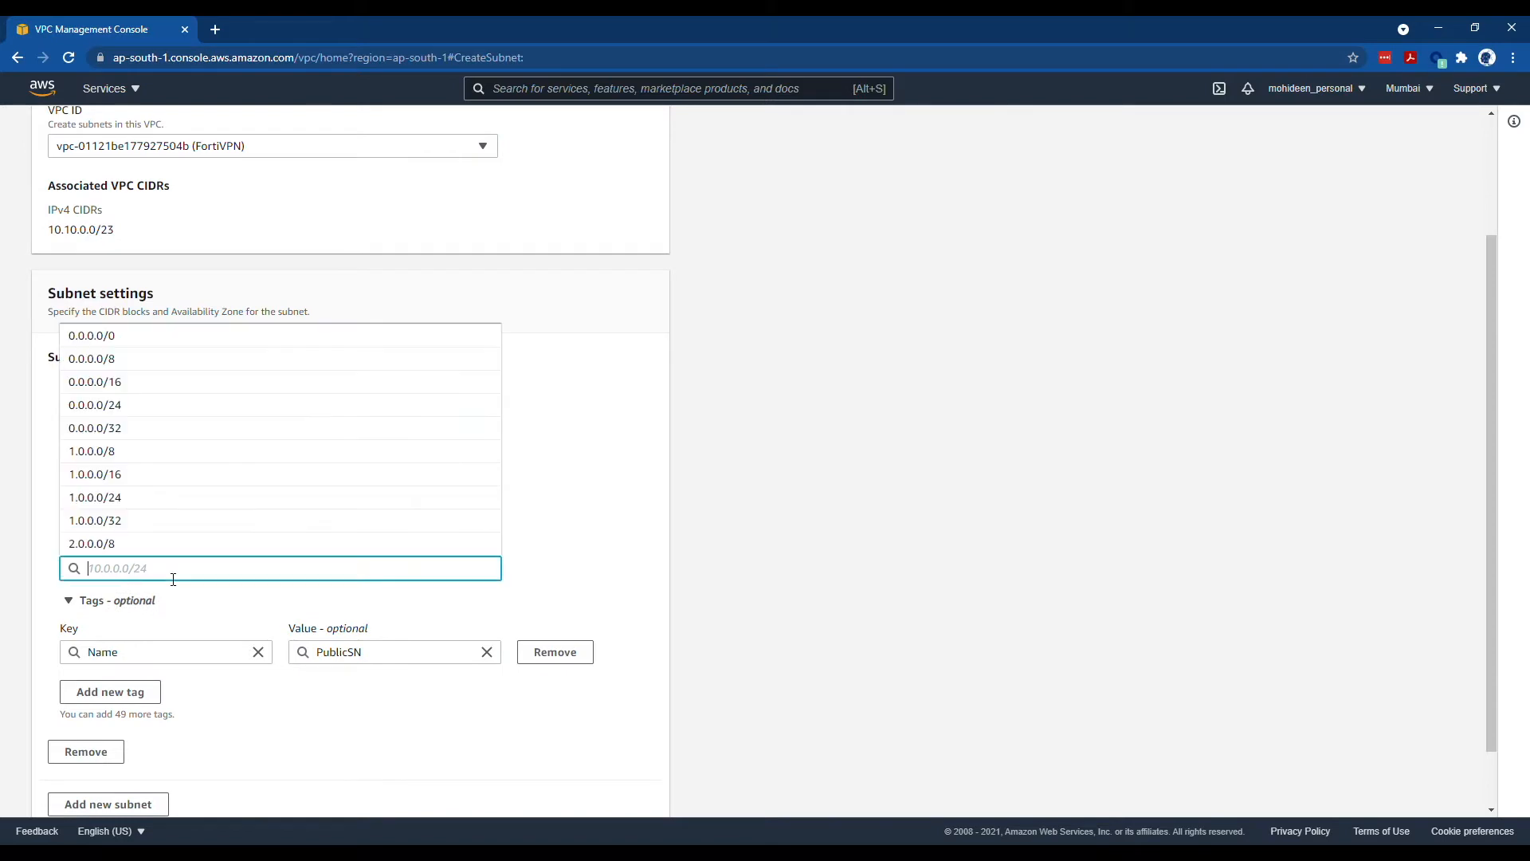
text(10.10.0.0)
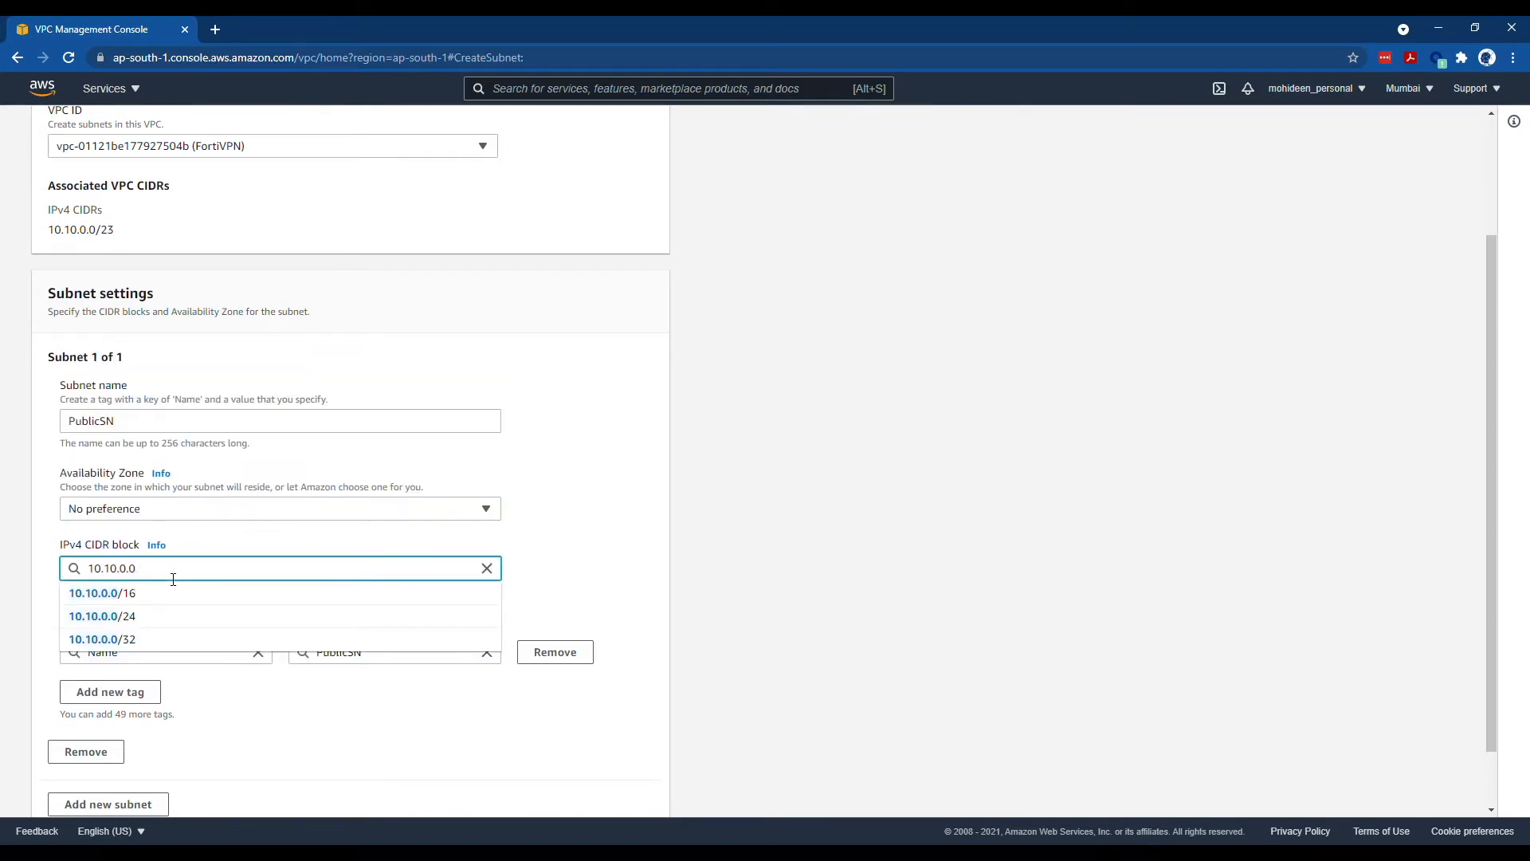
text(/24)
key(Tab)
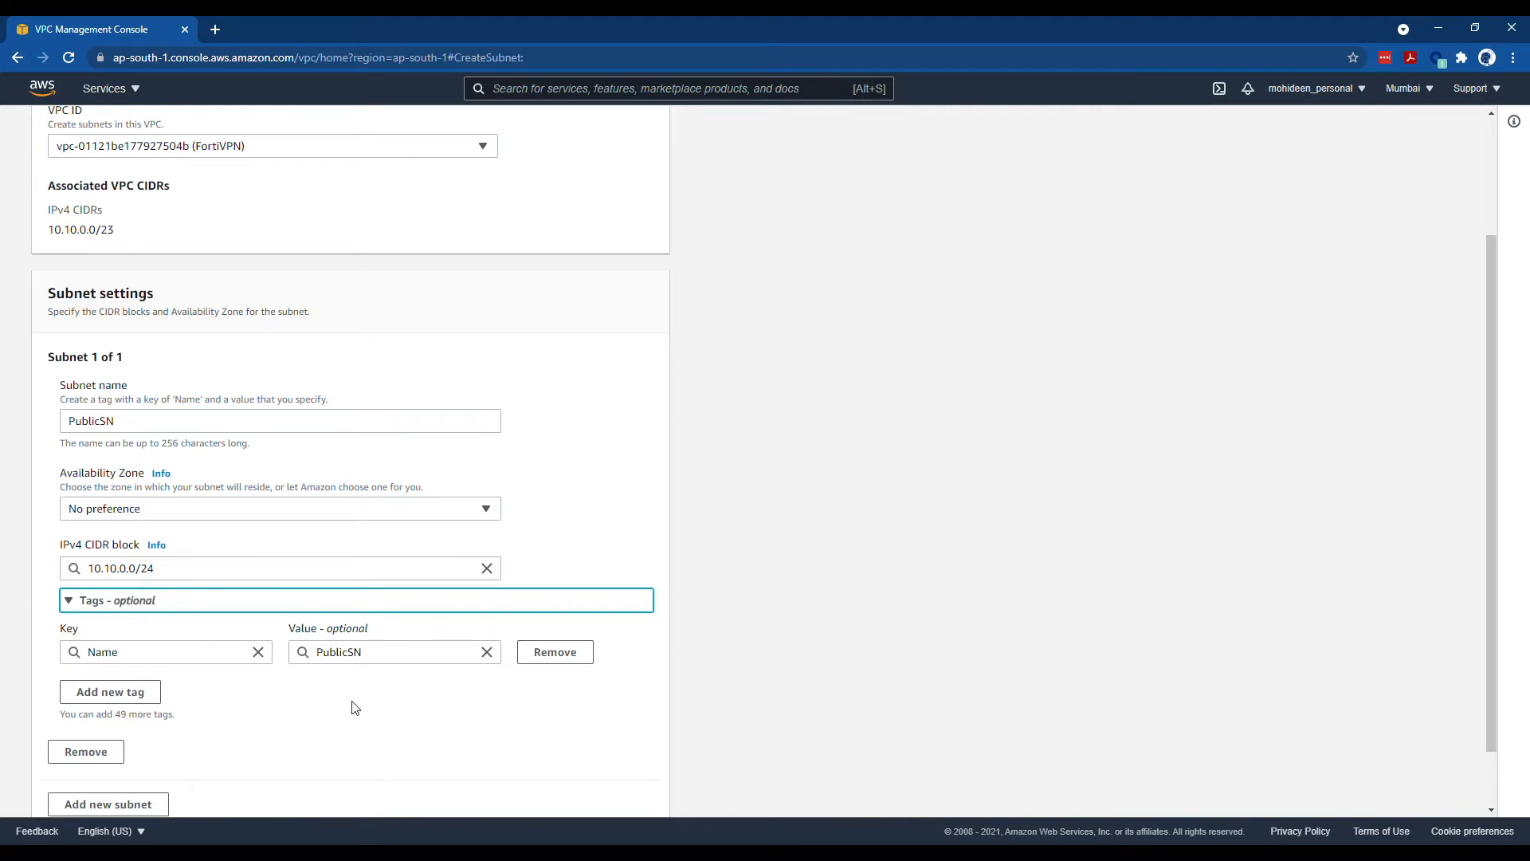
scroll(351, 707, down, 1)
click(266, 718)
- Add a second subnet PrivateSN with 10.10.1.0/24 and create both subnets
click(159, 734)
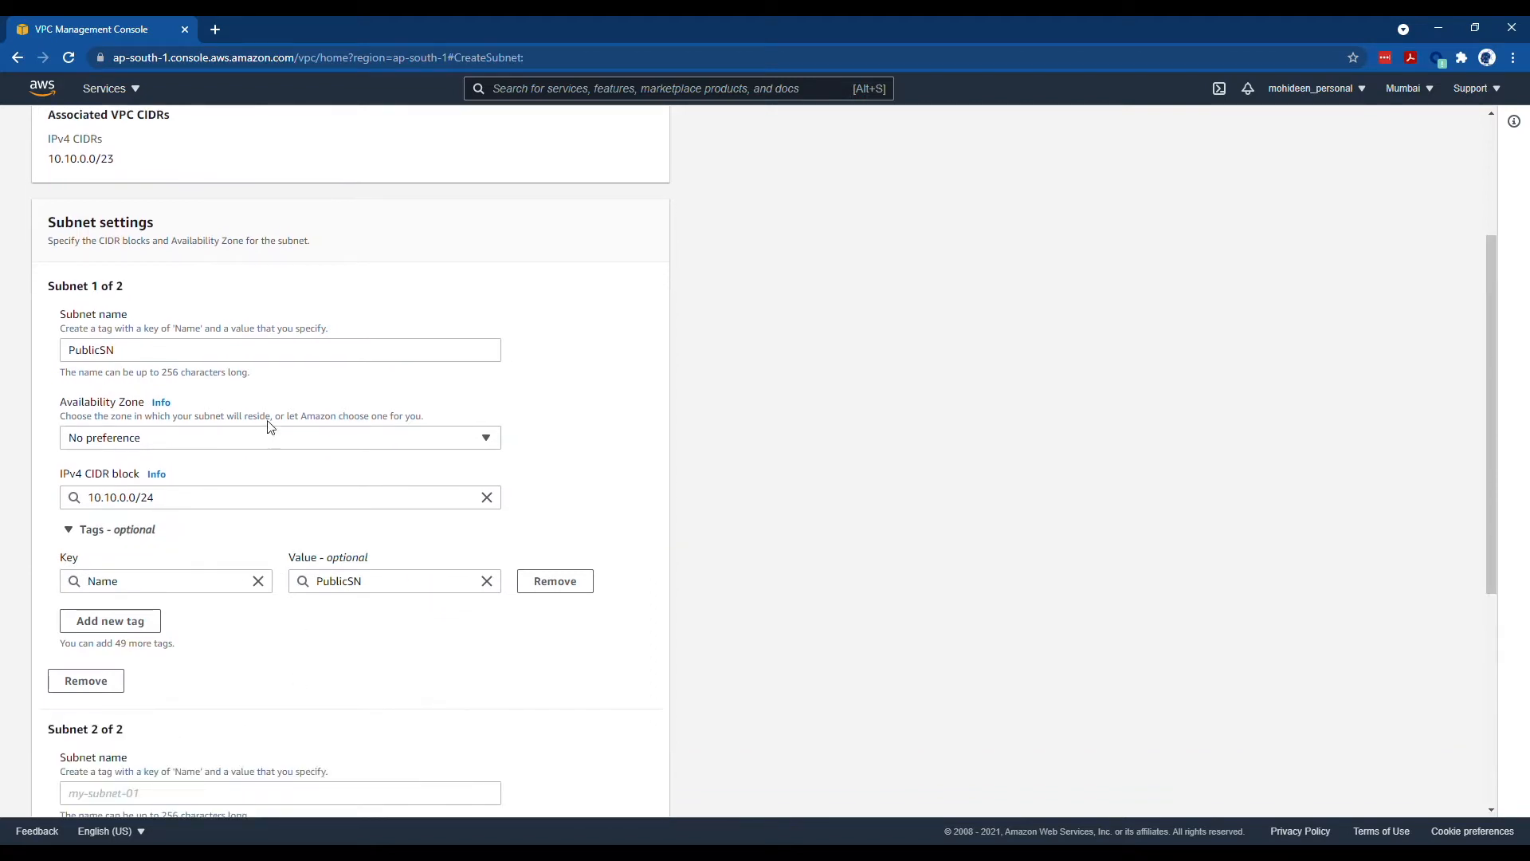
scroll(125, 451, up, 1)
double_click(135, 434)
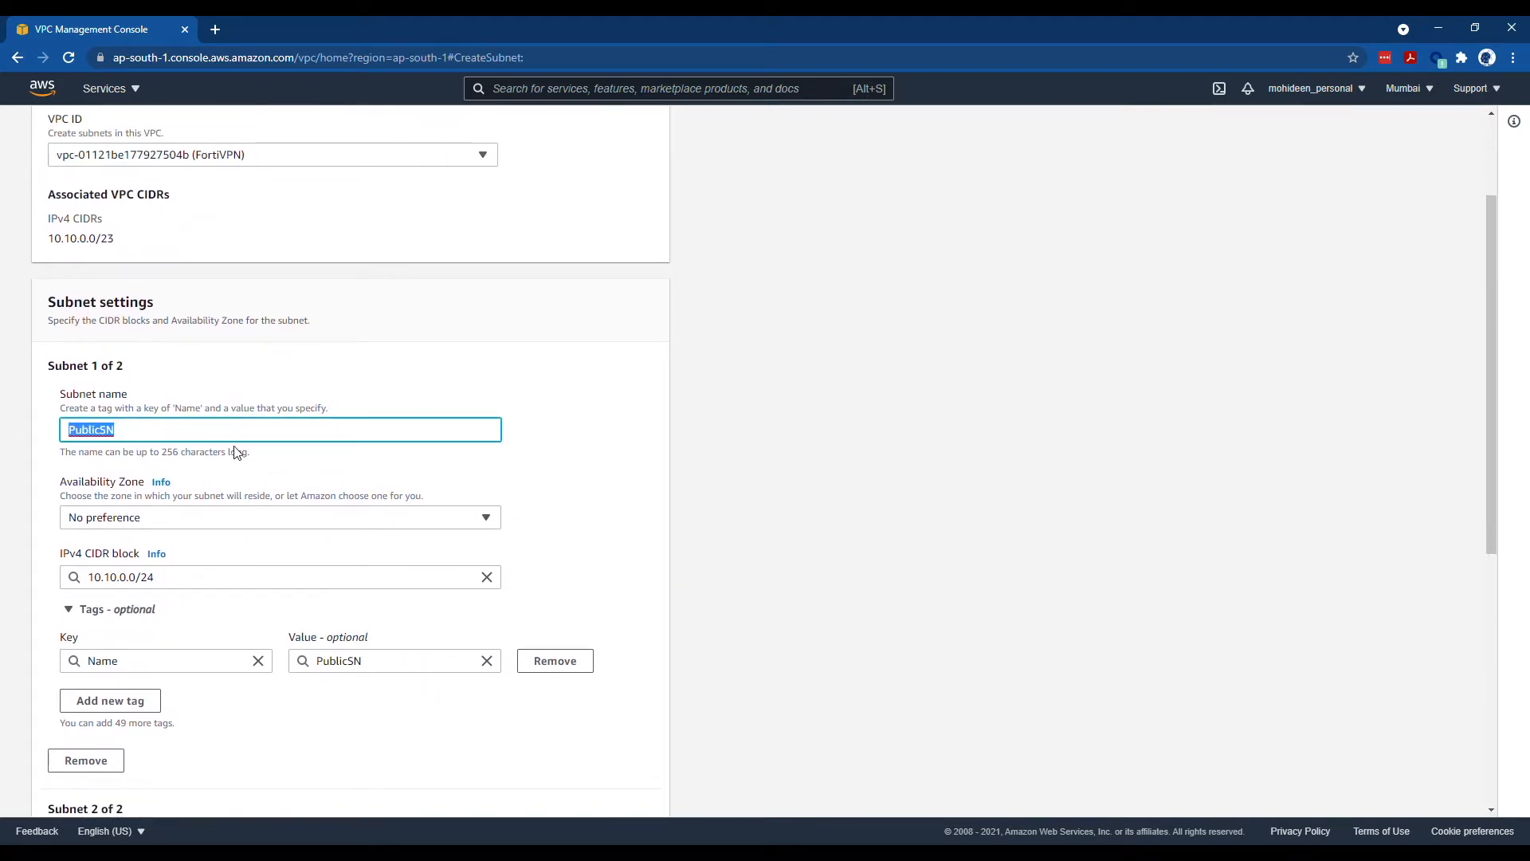
scroll(236, 453, down, 6)
click(135, 382)
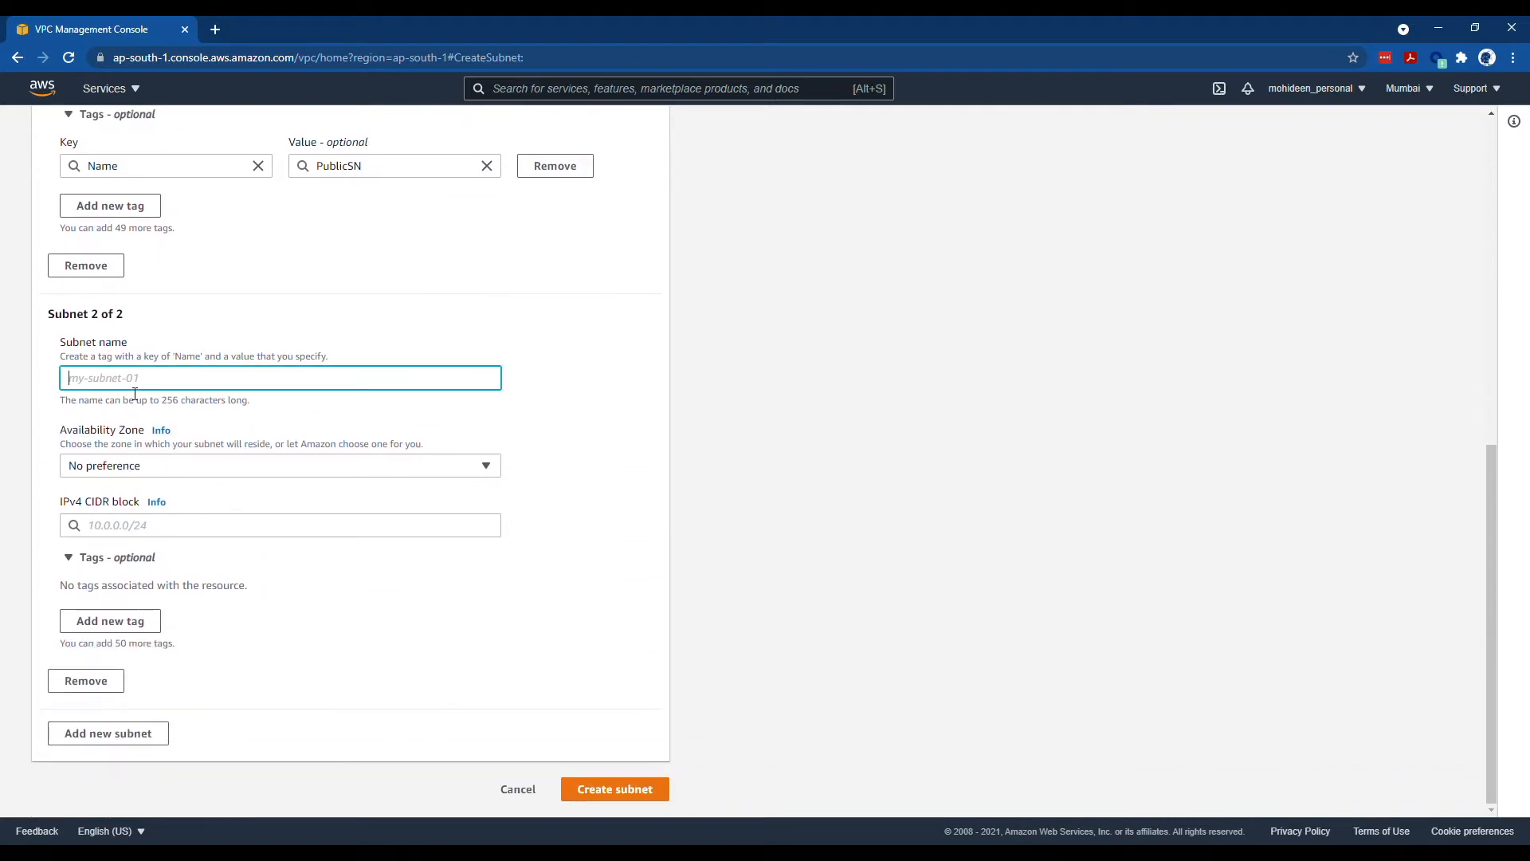
text(Priav)
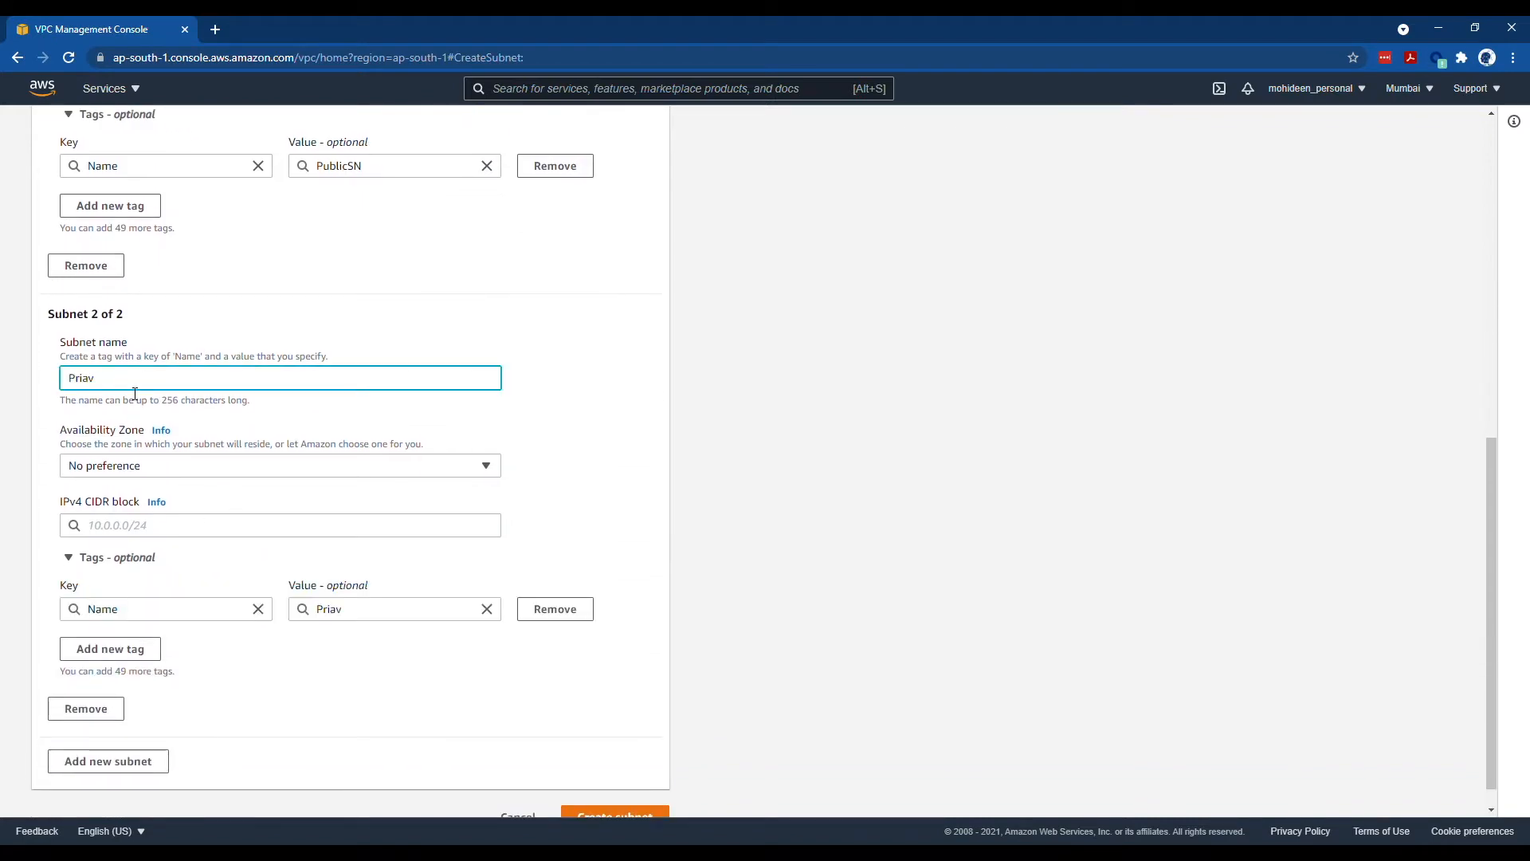
key(BackSpace)
key(BackSpace)
text(vat)
click(154, 536)
text(10.10.1.0/24)
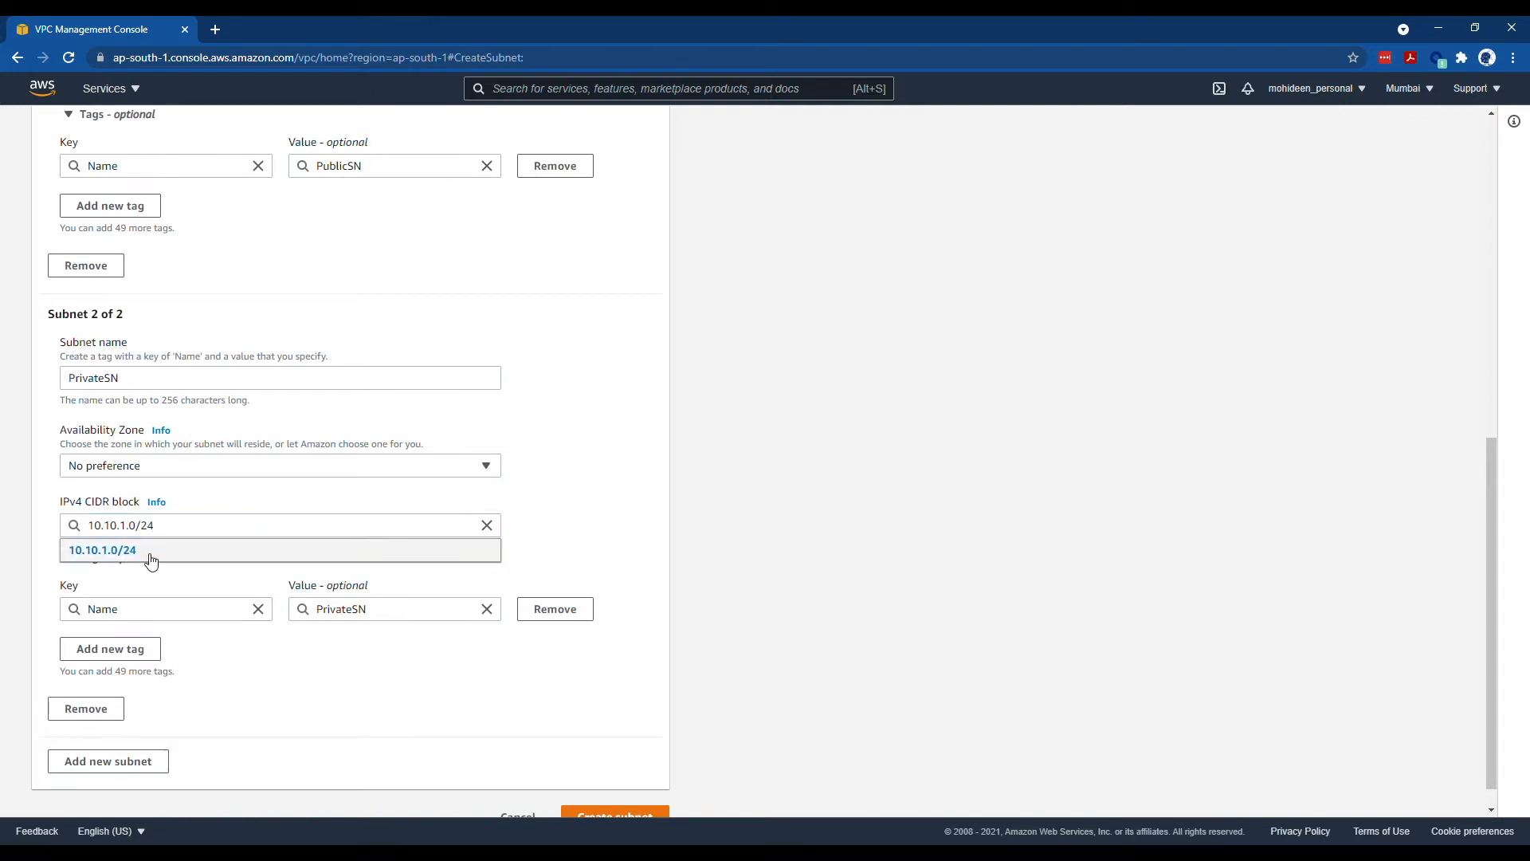
click(148, 552)
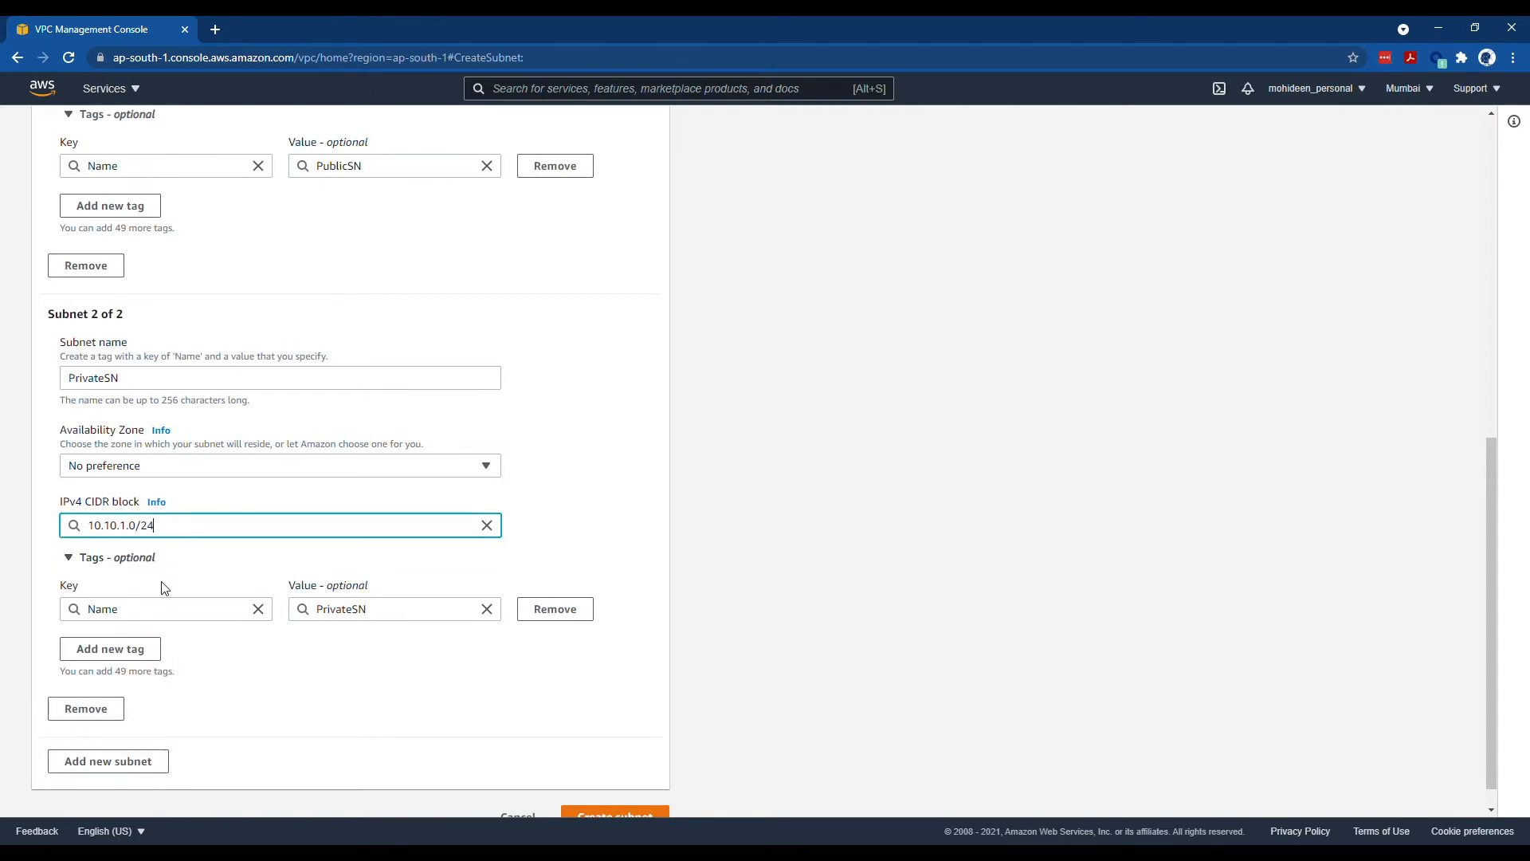
click(634, 814)
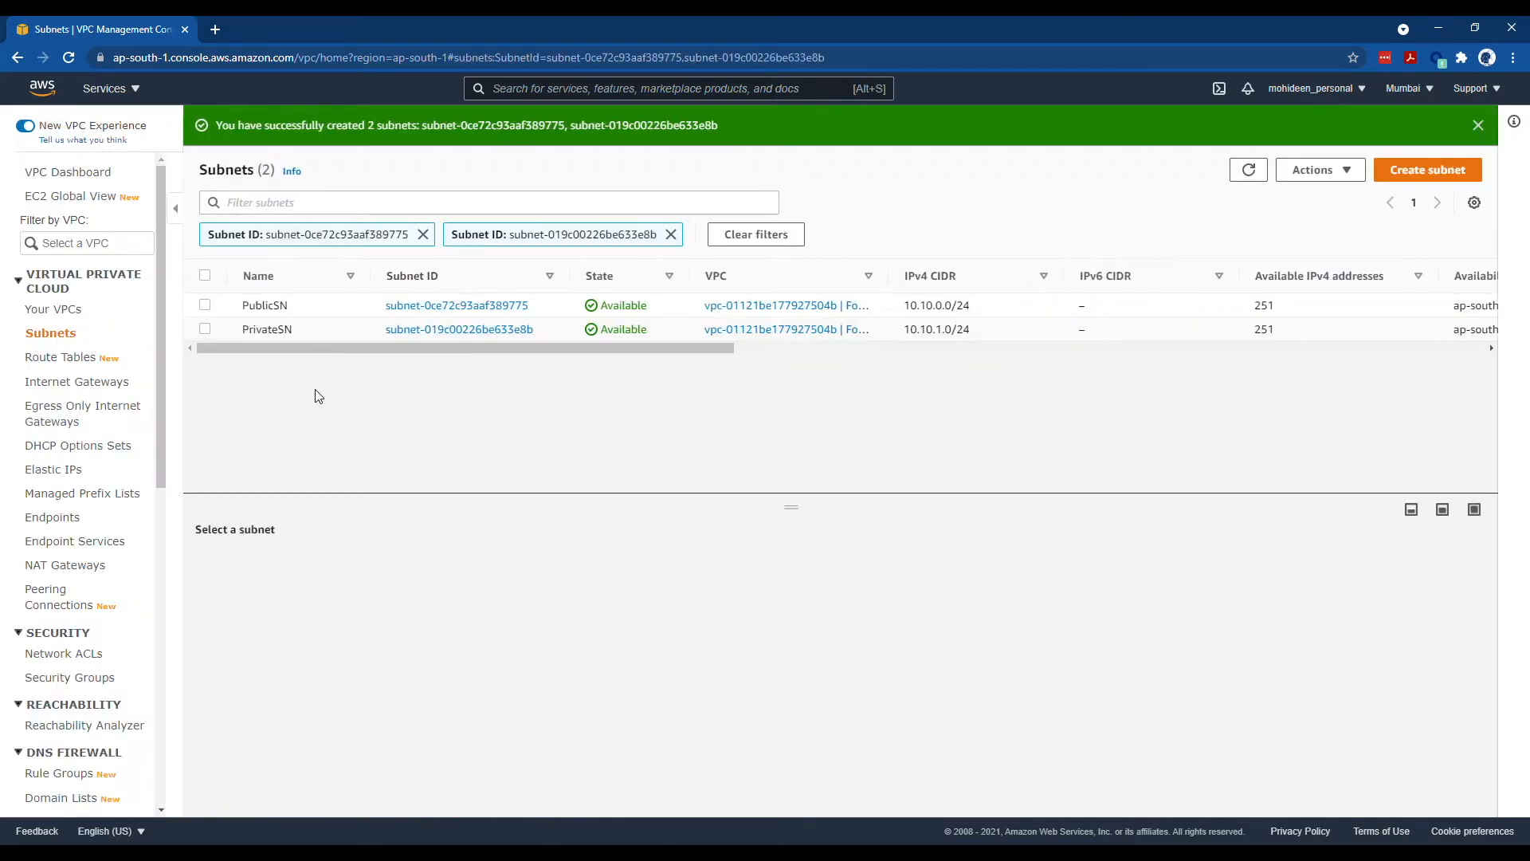
click(114, 389)
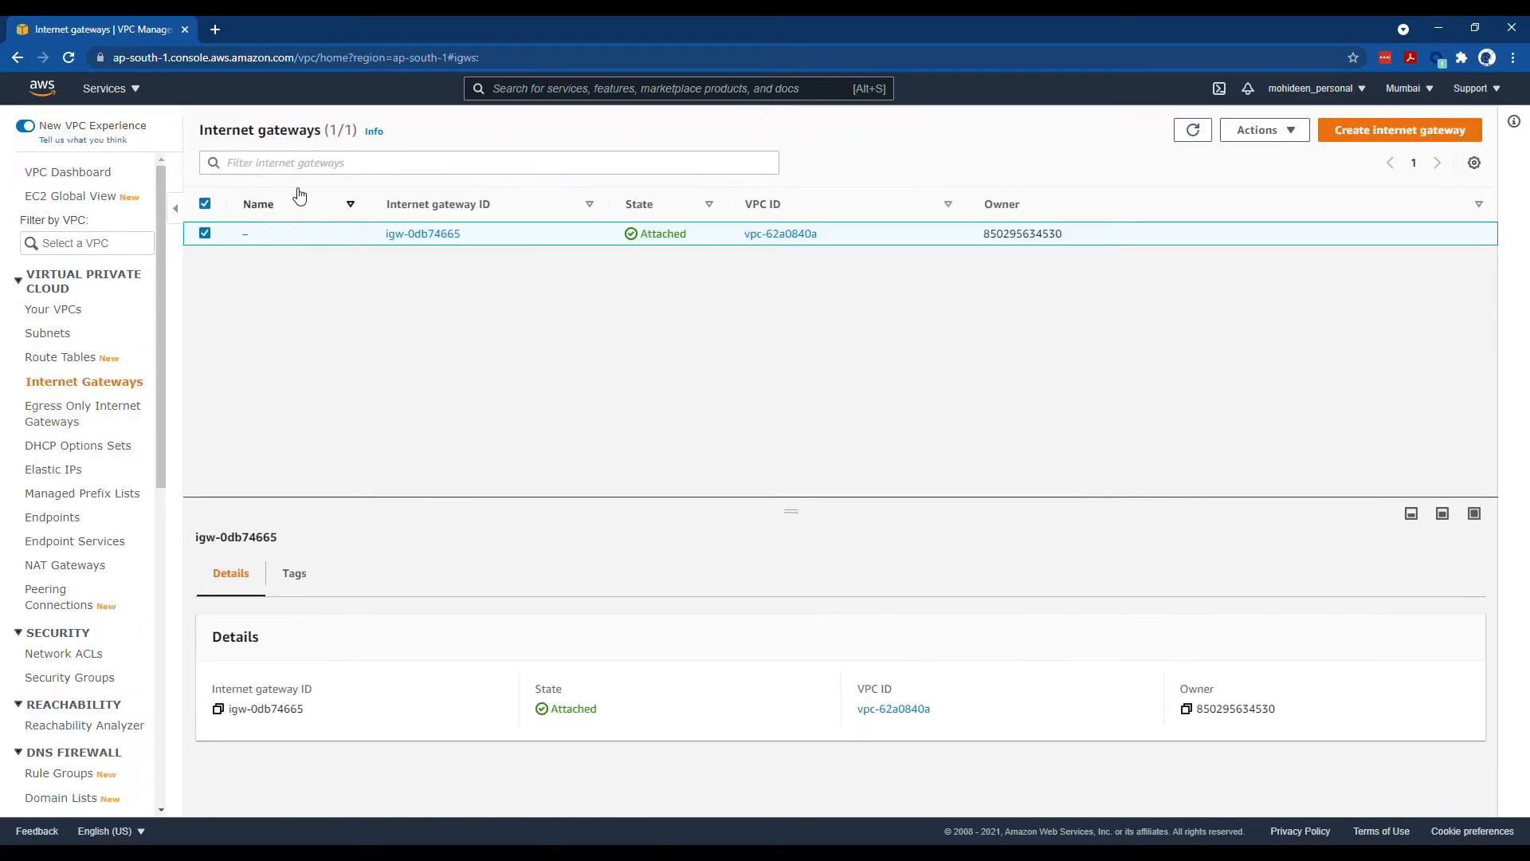
- Create an internet gateway named FortiVPNIGW
click(1346, 131)
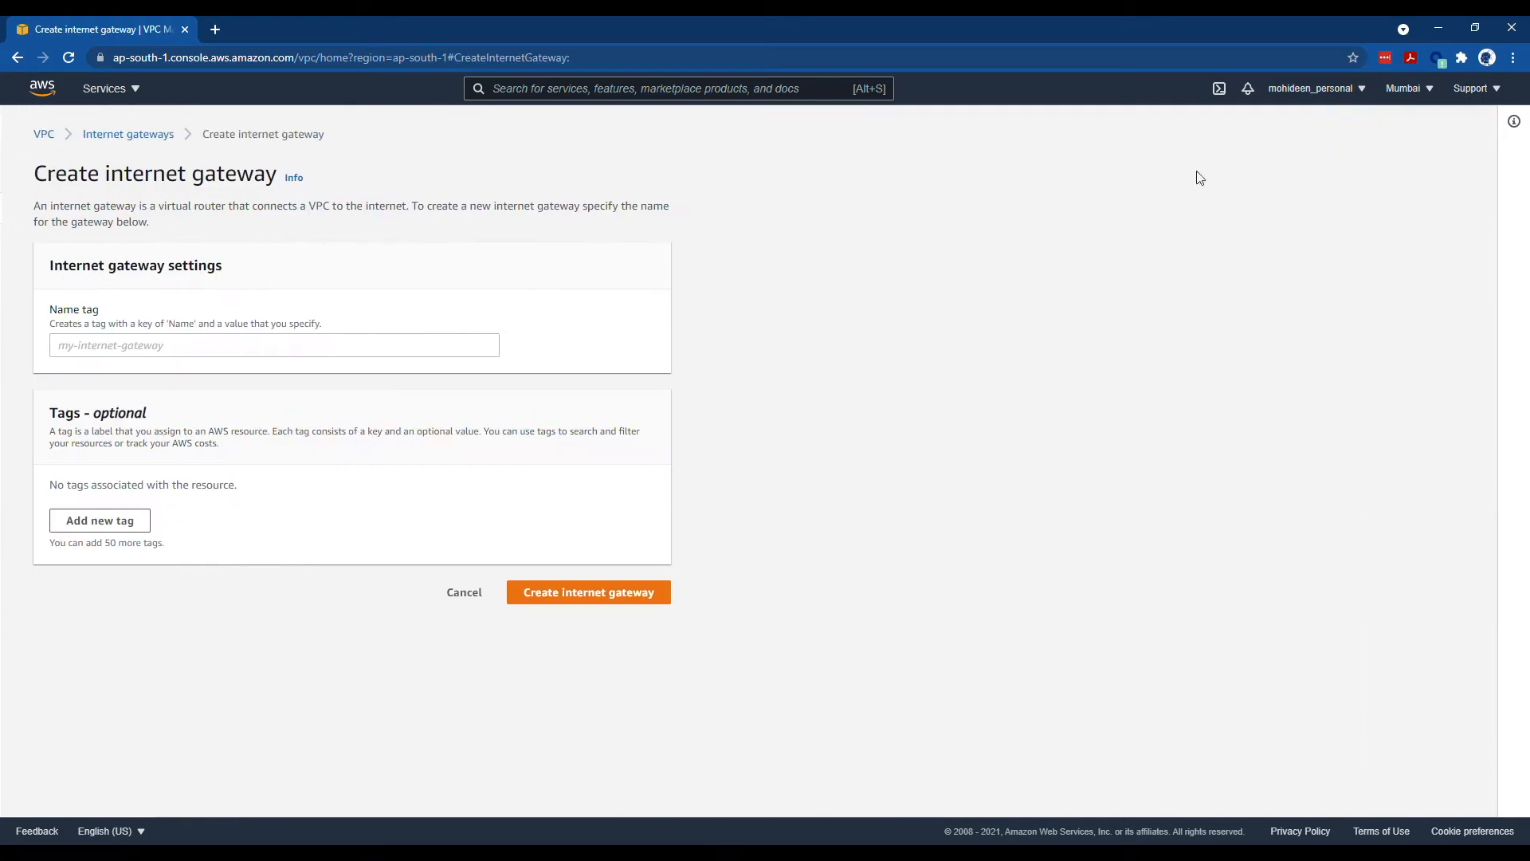
click(173, 353)
text(FortiS)
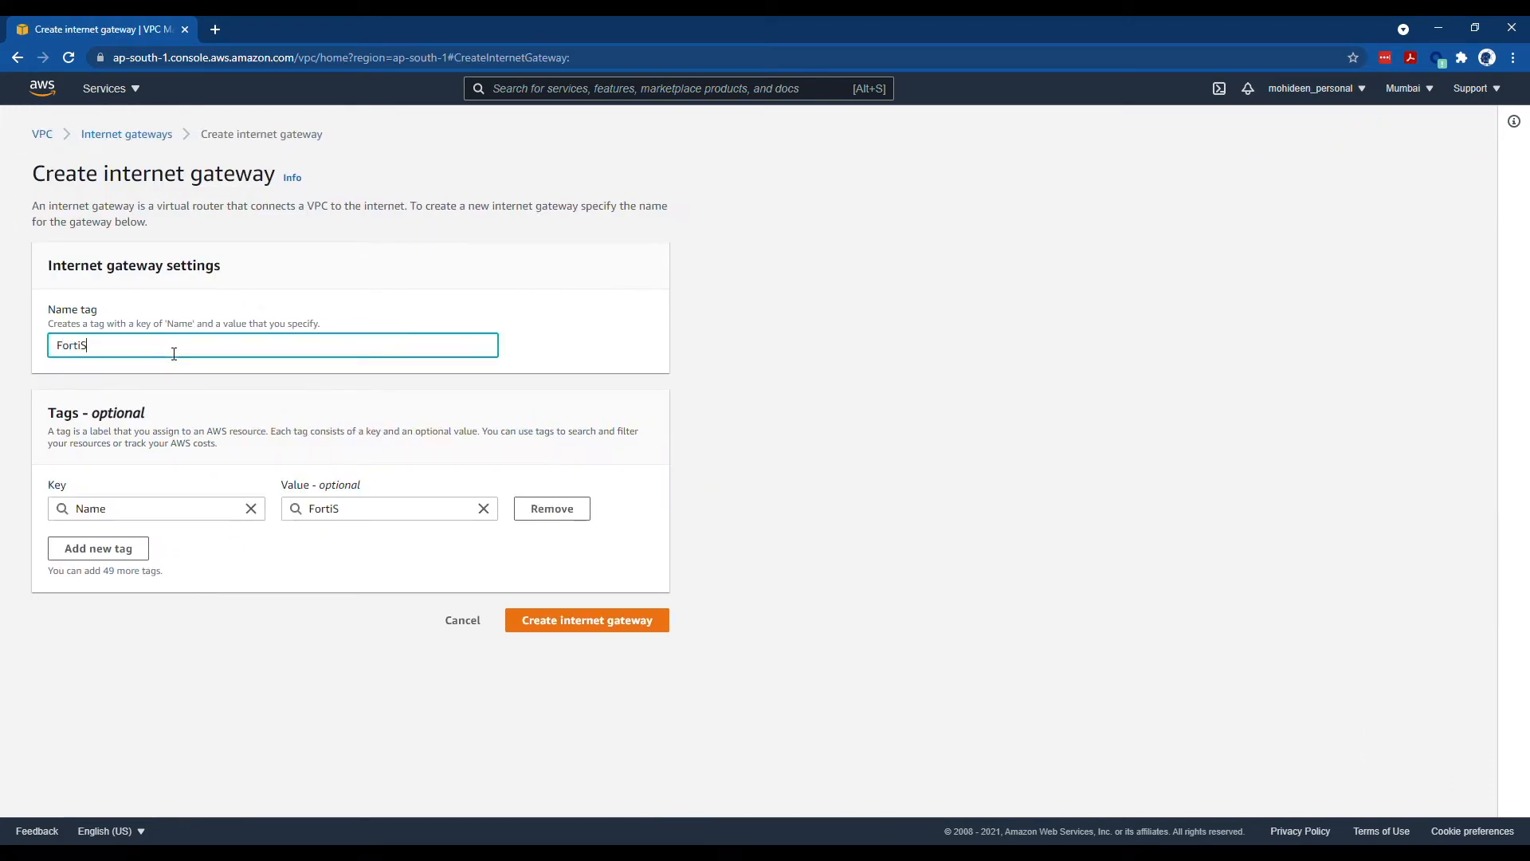
key(BackSpace)
key(BackSpace)
click(596, 618)
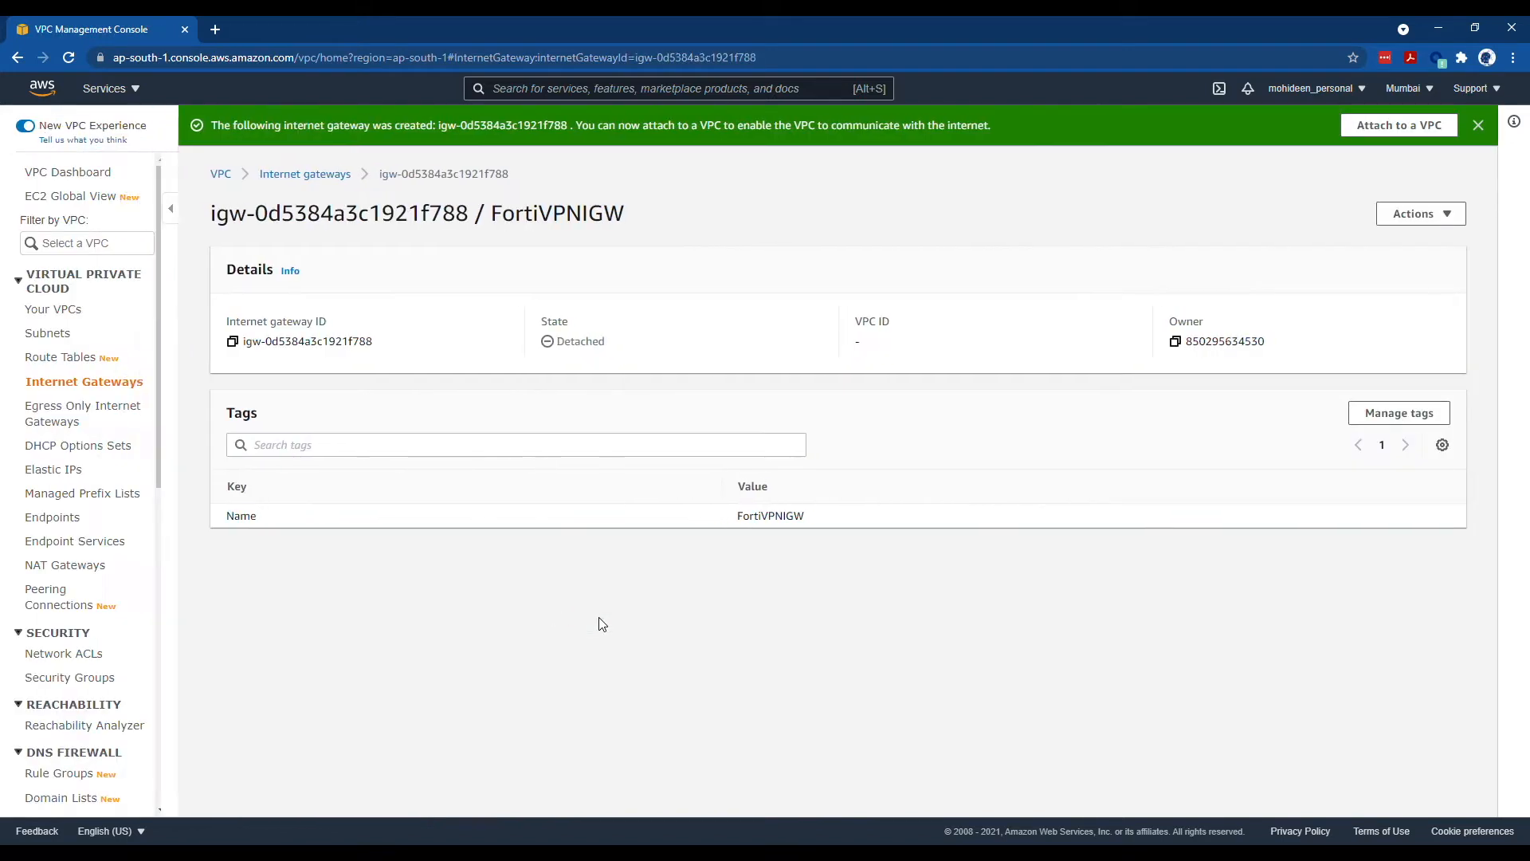
click(113, 384)
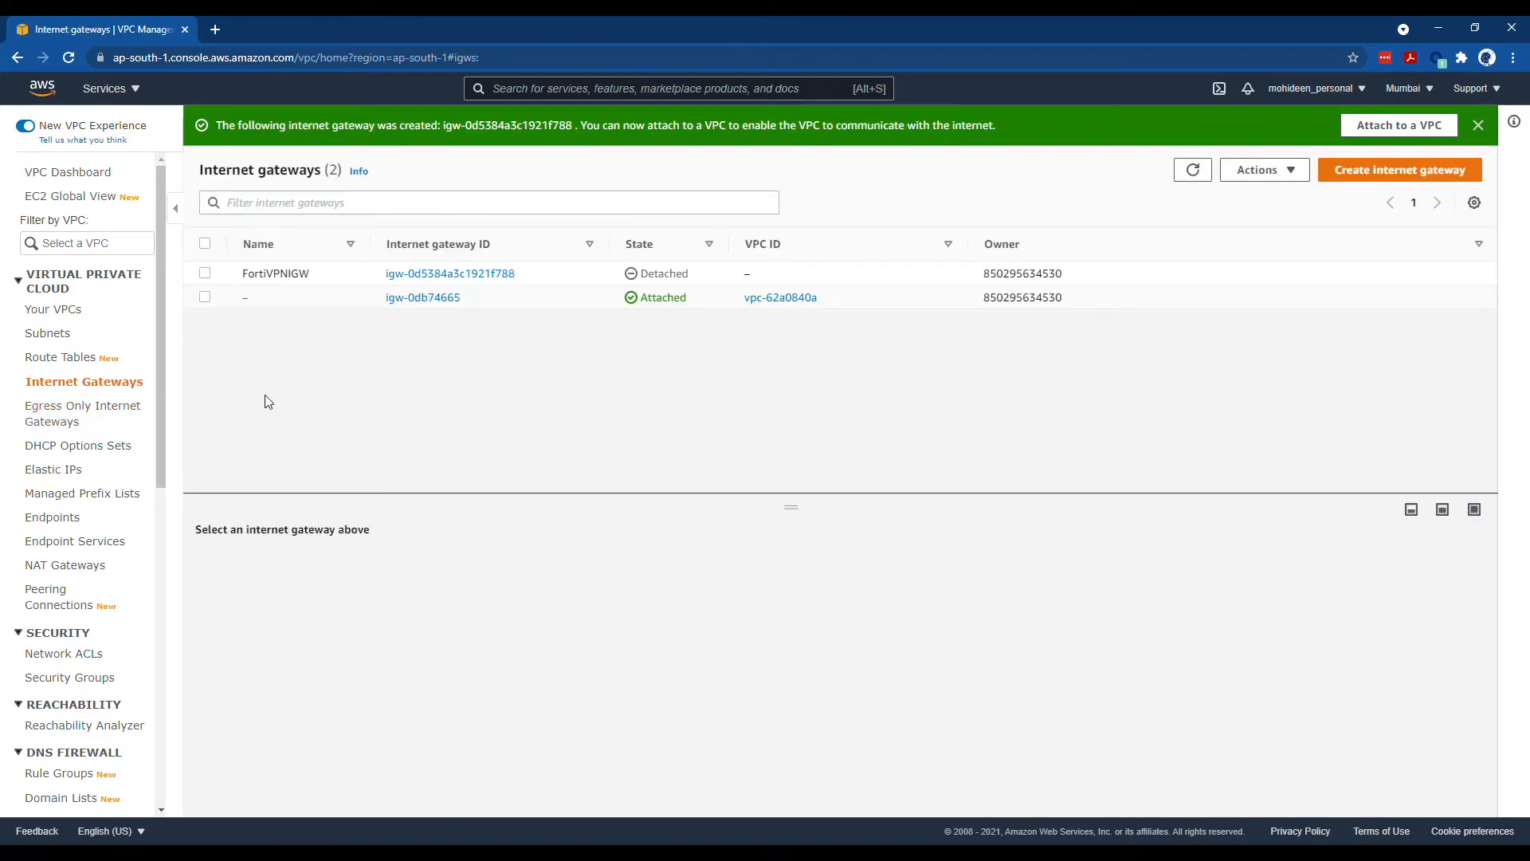
- Attach FortiVPNIGW to the FortiVPN VPC and return to the VPC list
click(205, 297)
click(205, 297)
click(205, 273)
click(1286, 173)
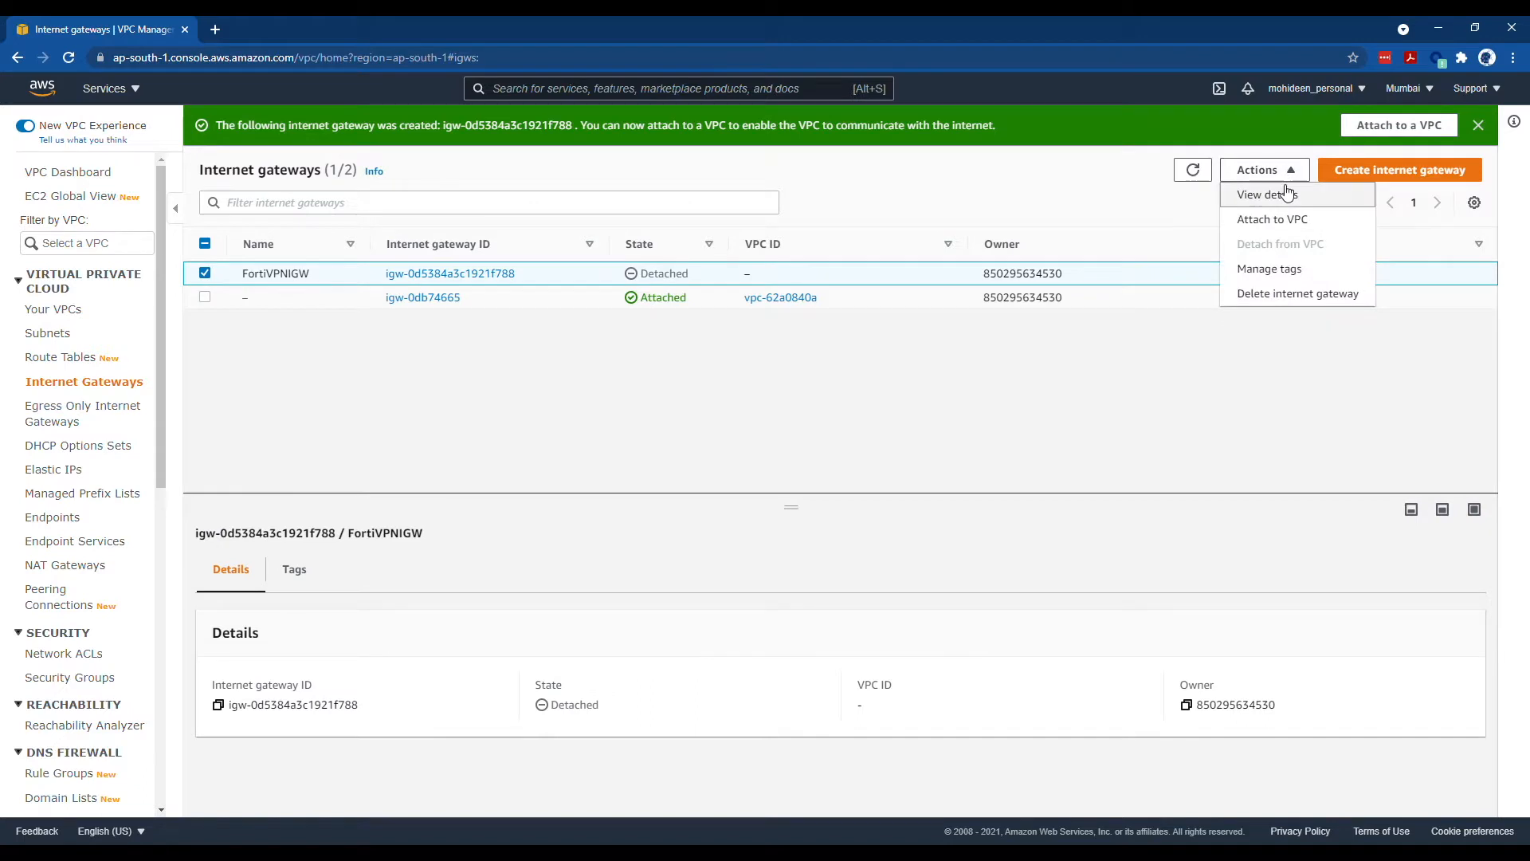
click(1296, 218)
click(271, 322)
click(263, 345)
click(555, 416)
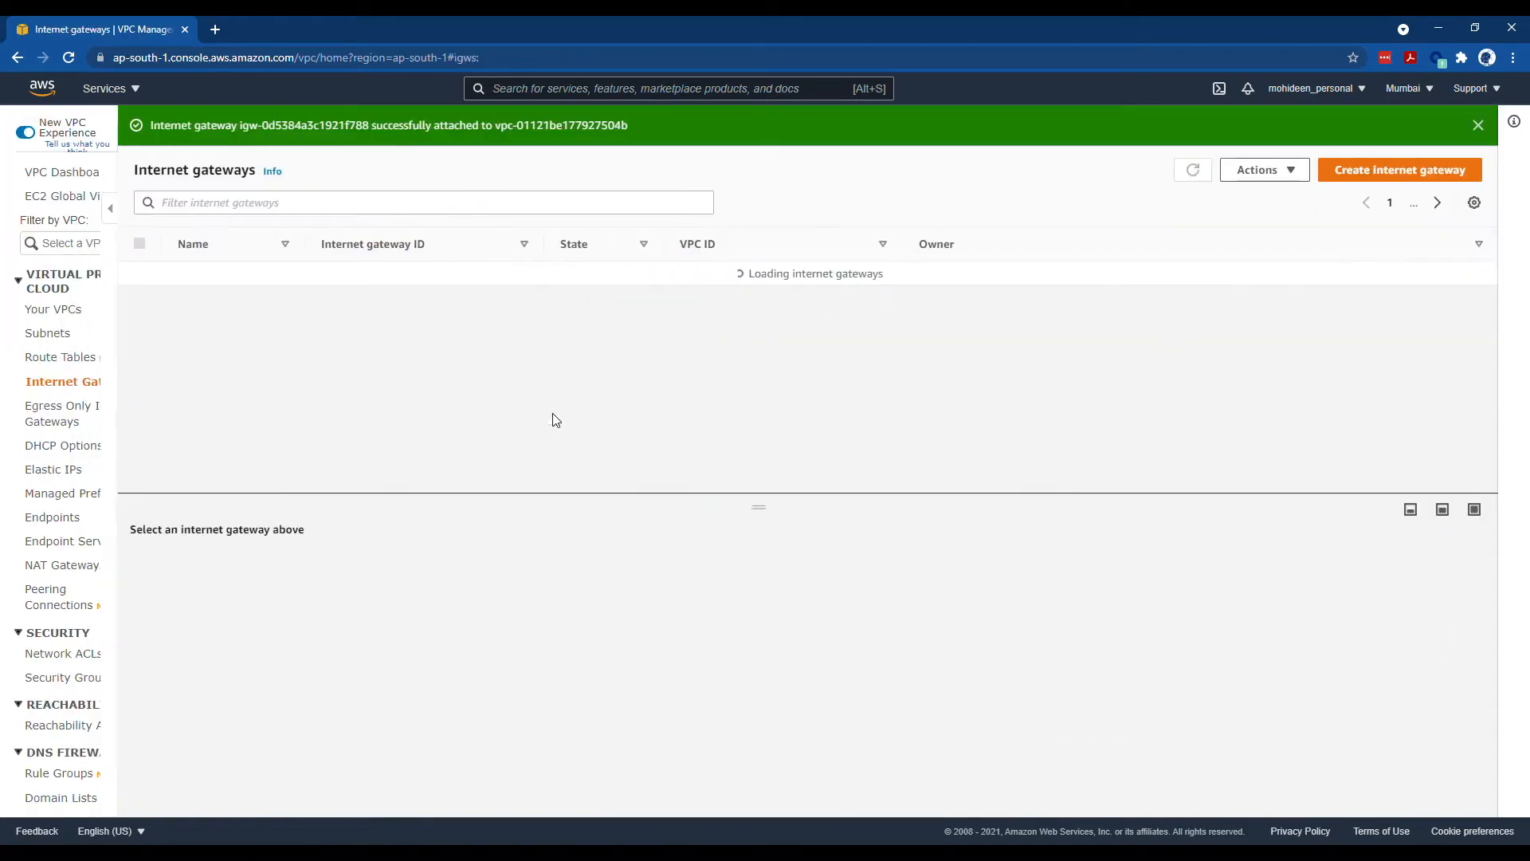
click(57, 310)
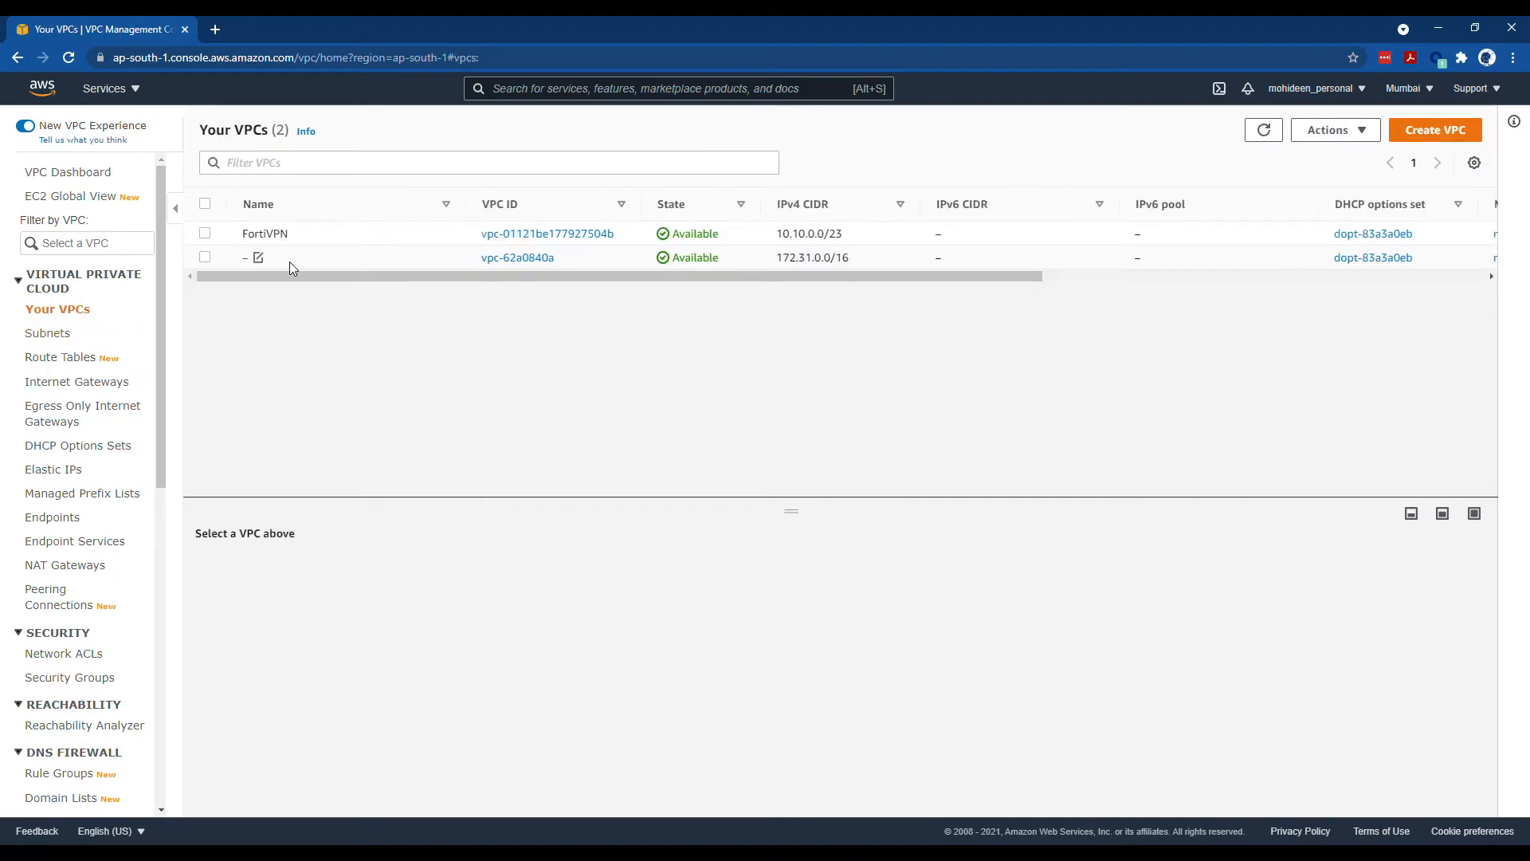
- Rename the FortiVPN VPC to FortiVPC
click(299, 235)
click(416, 269)
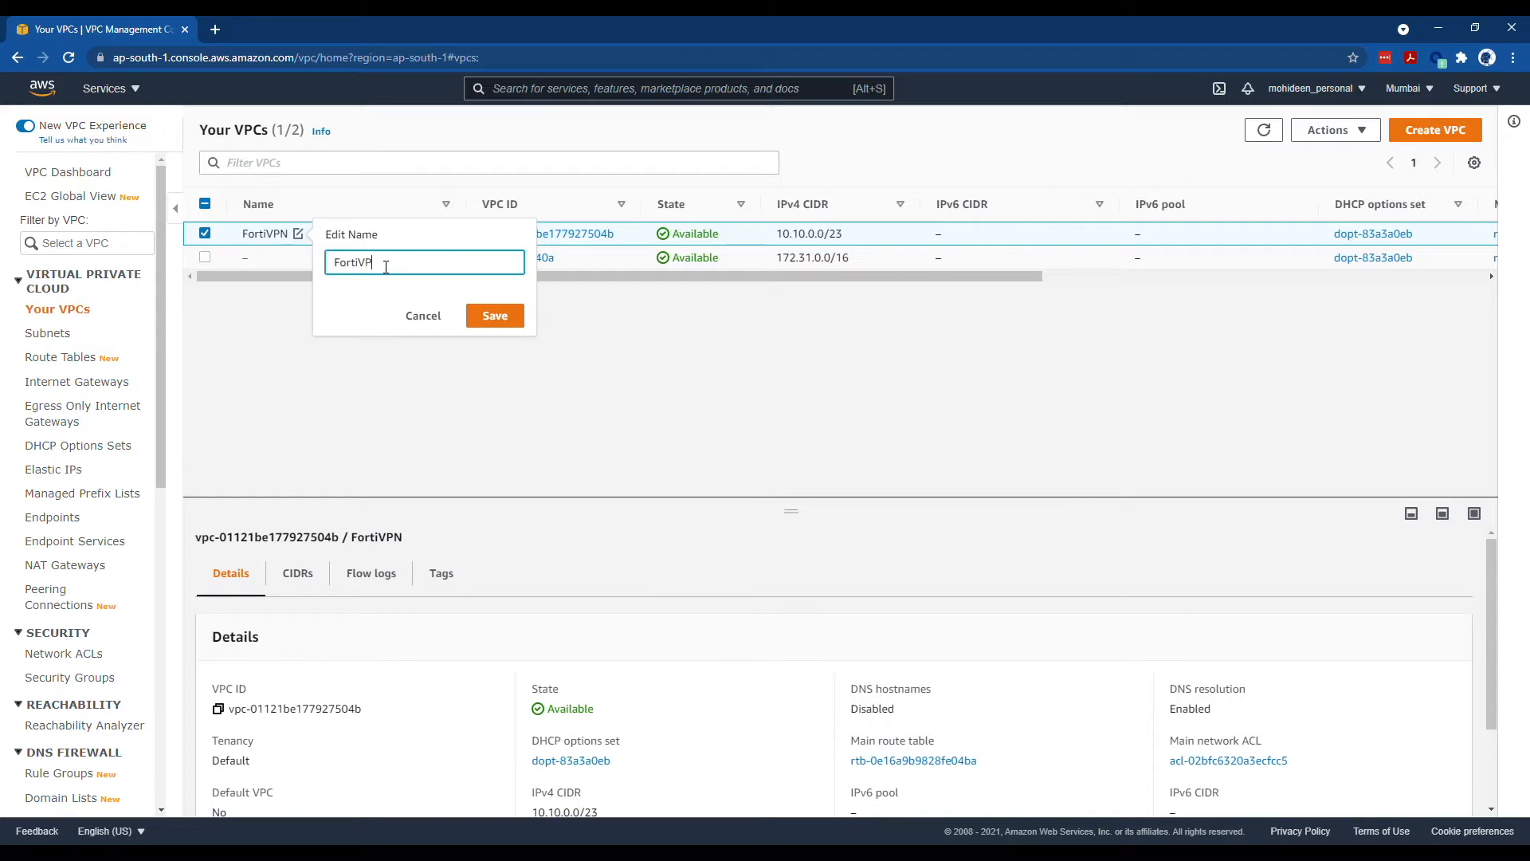
text(C)
click(496, 317)
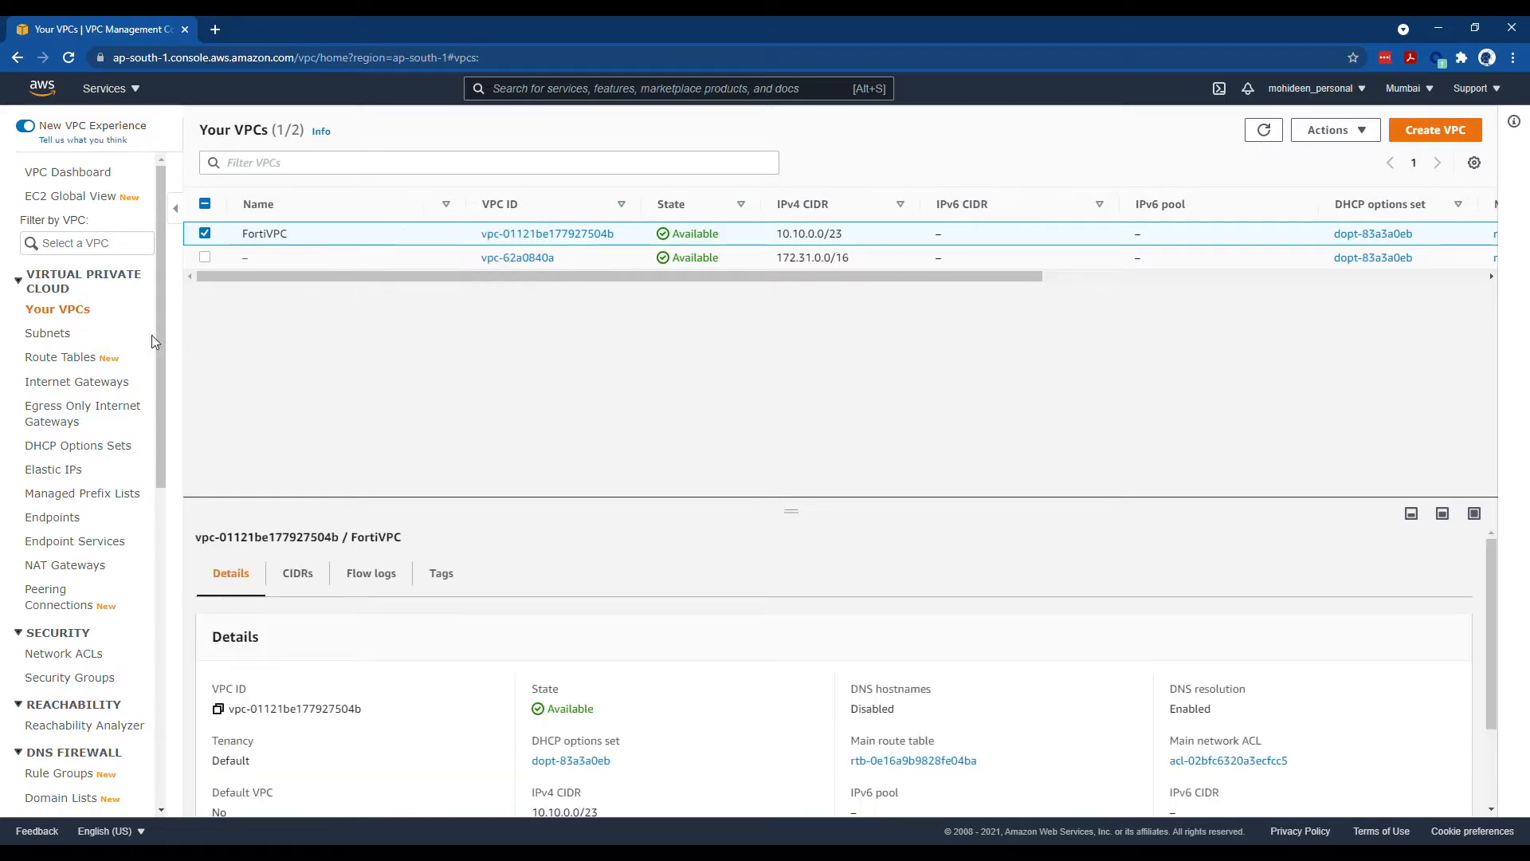
- Review the subnets, route tables and internet gateways, then go to EC2
click(64, 338)
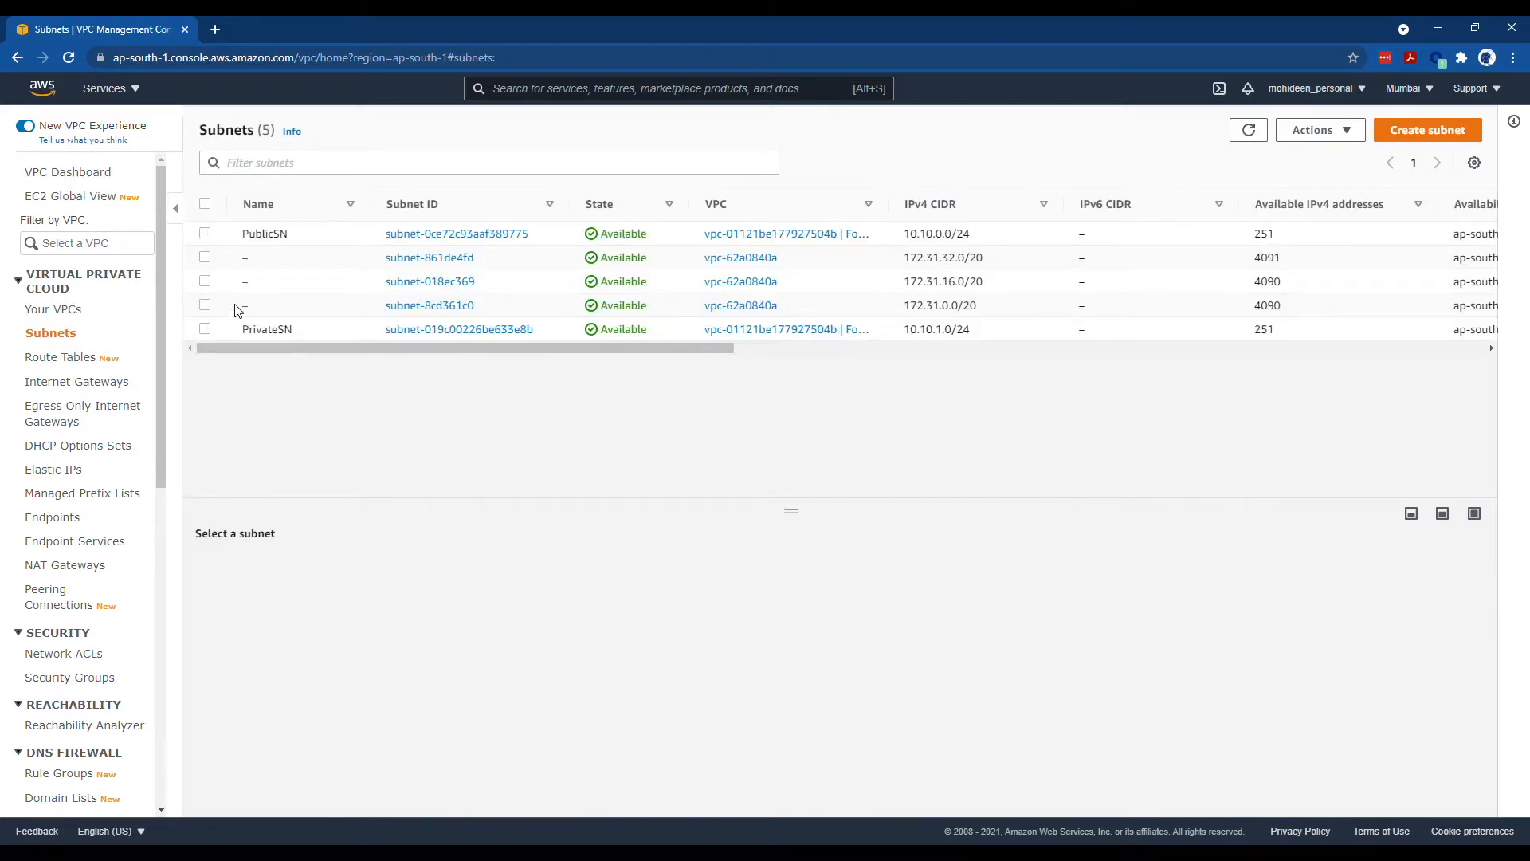
click(68, 357)
click(78, 384)
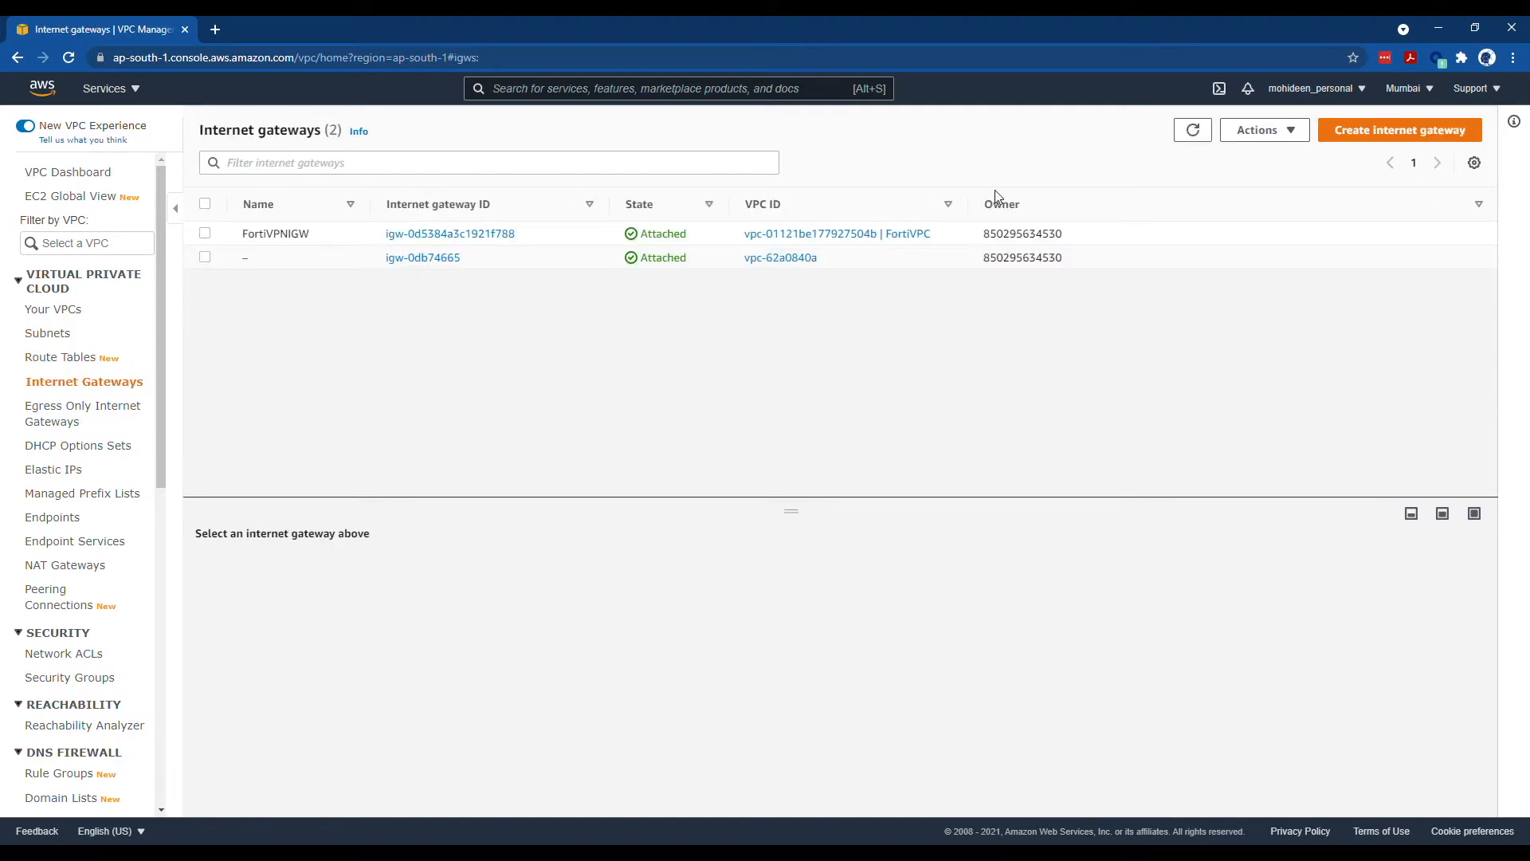
click(106, 88)
click(451, 188)
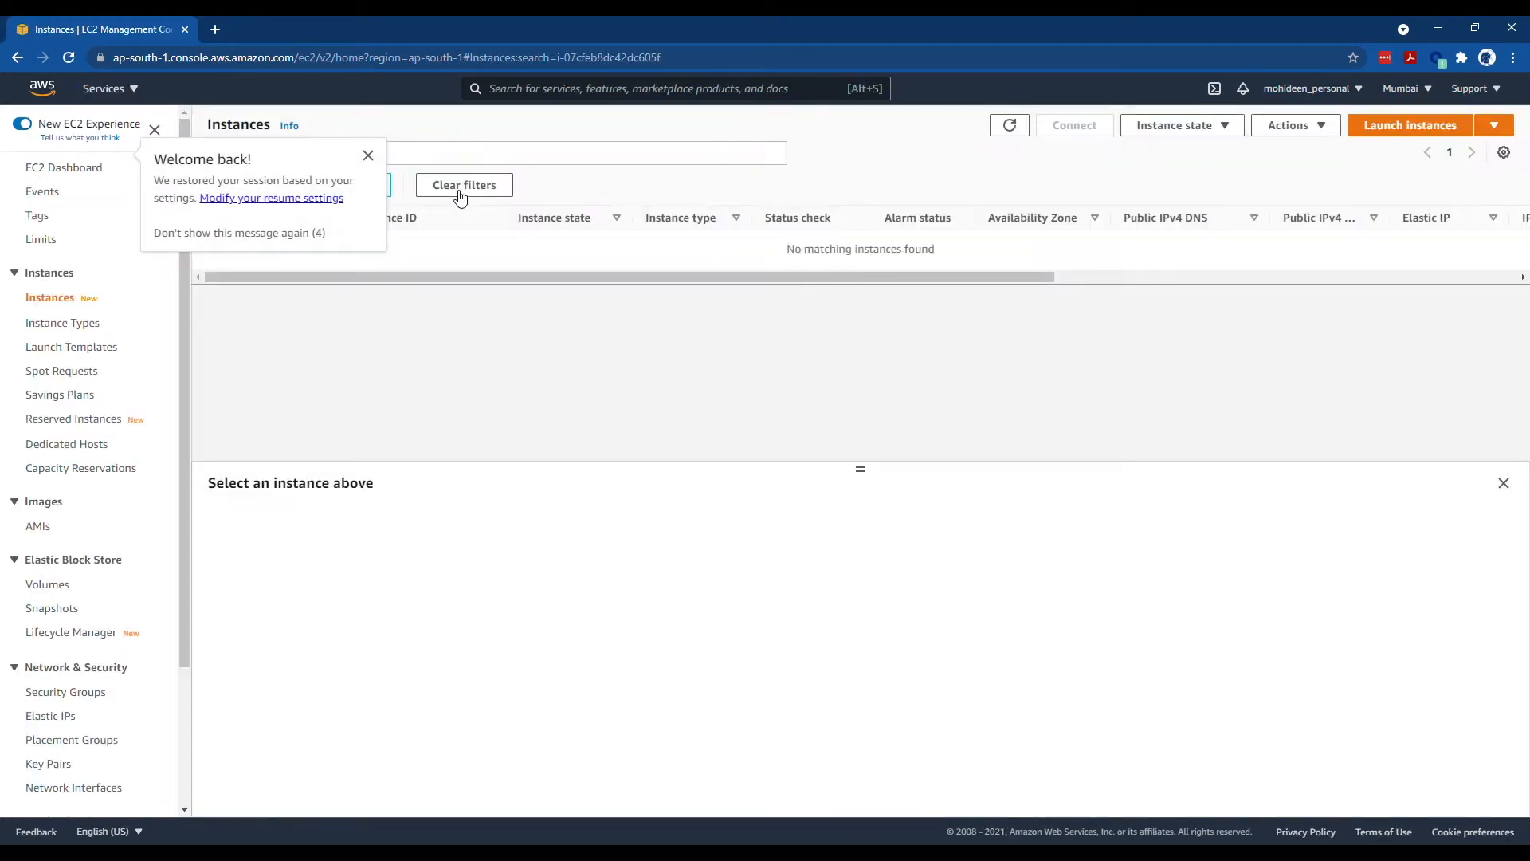
- Clear the leftover instance search filter and start the launch instance wizard
click(368, 156)
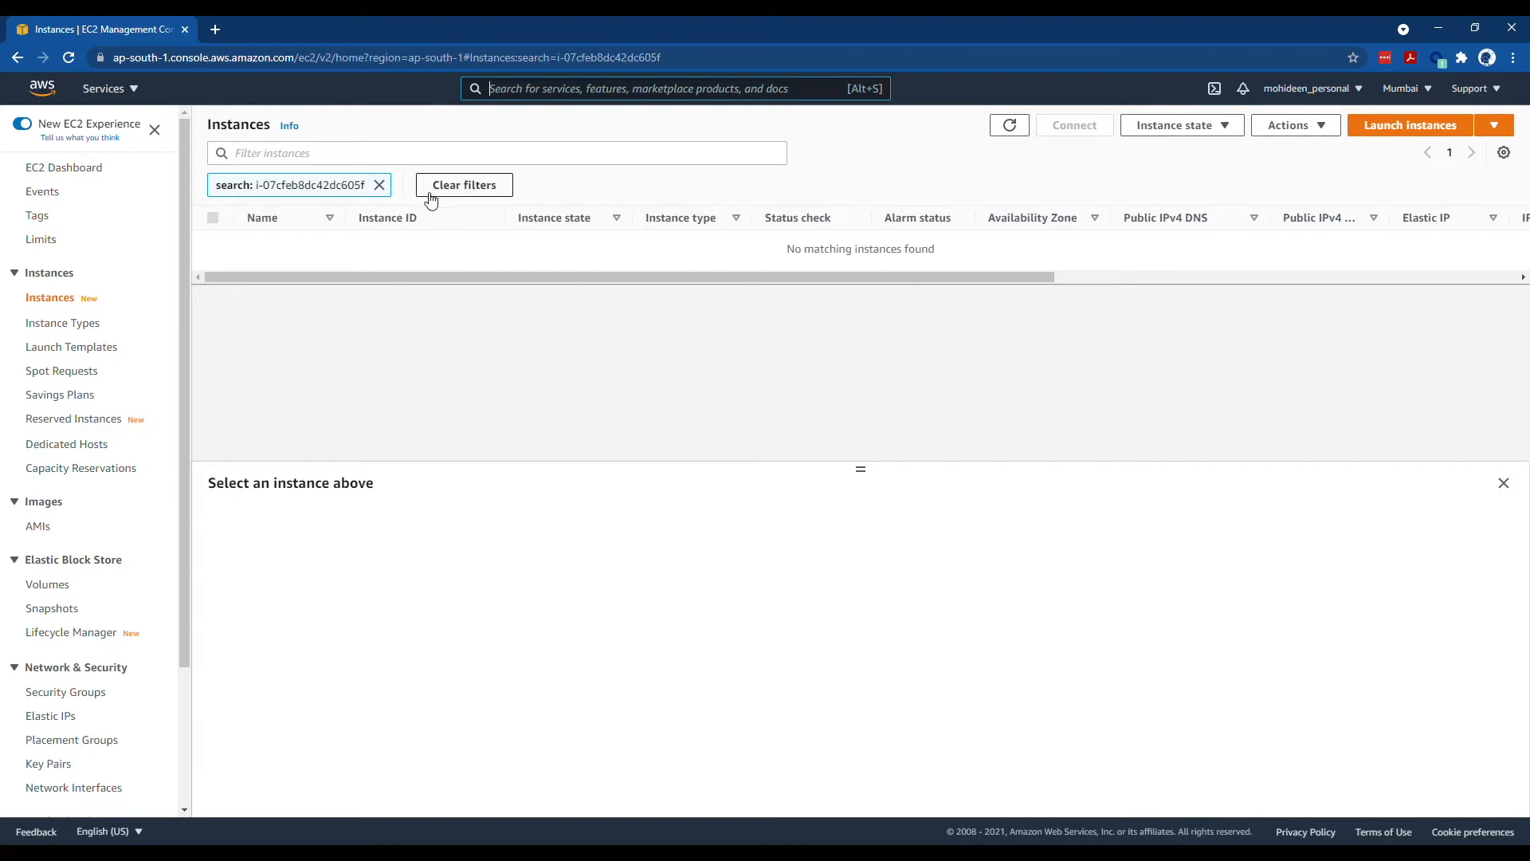
click(380, 185)
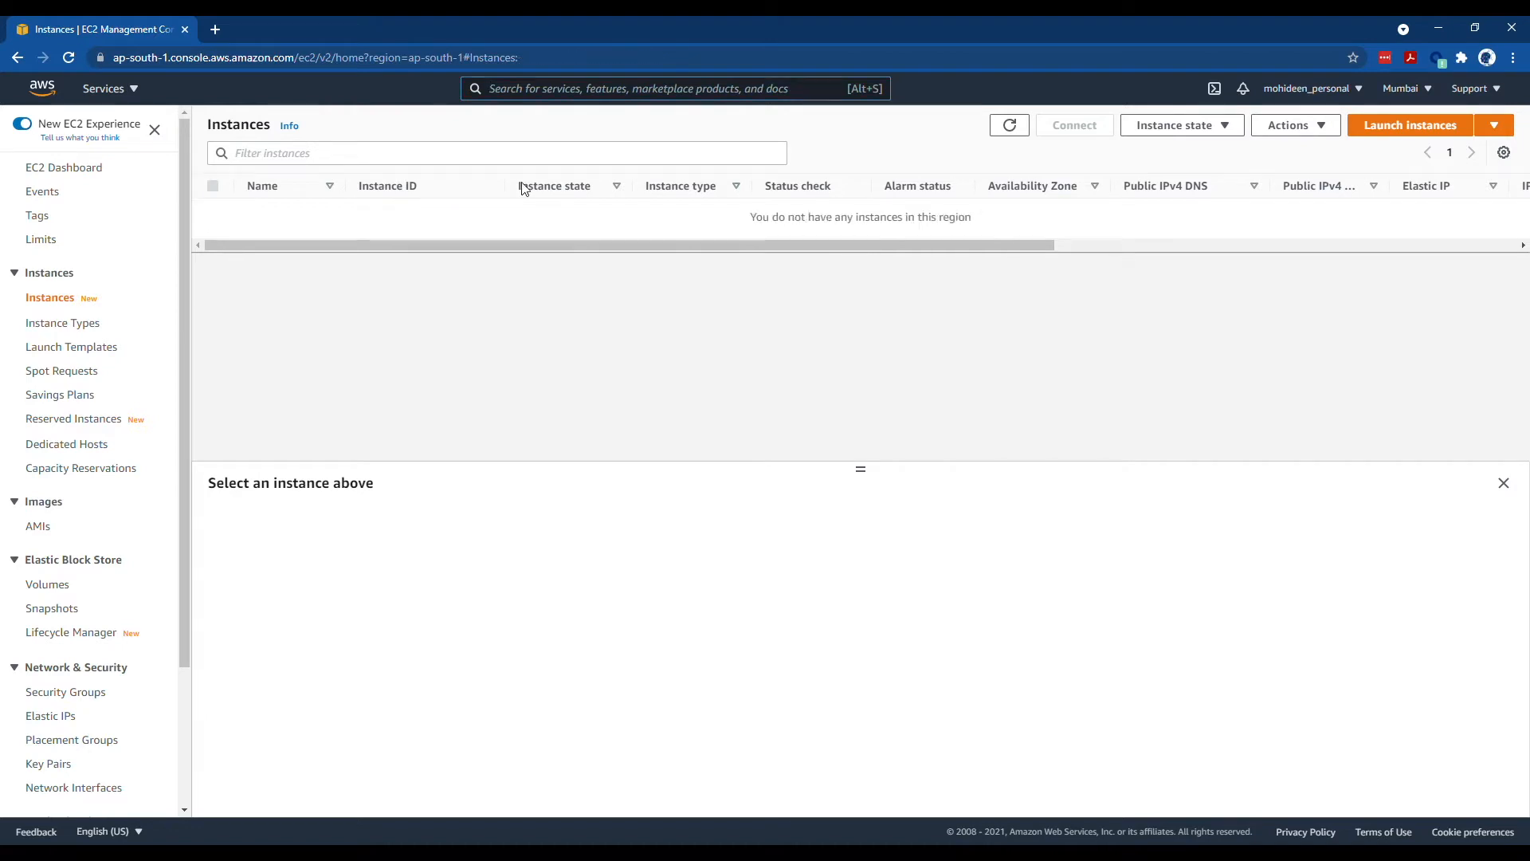
click(1178, 128)
click(1287, 130)
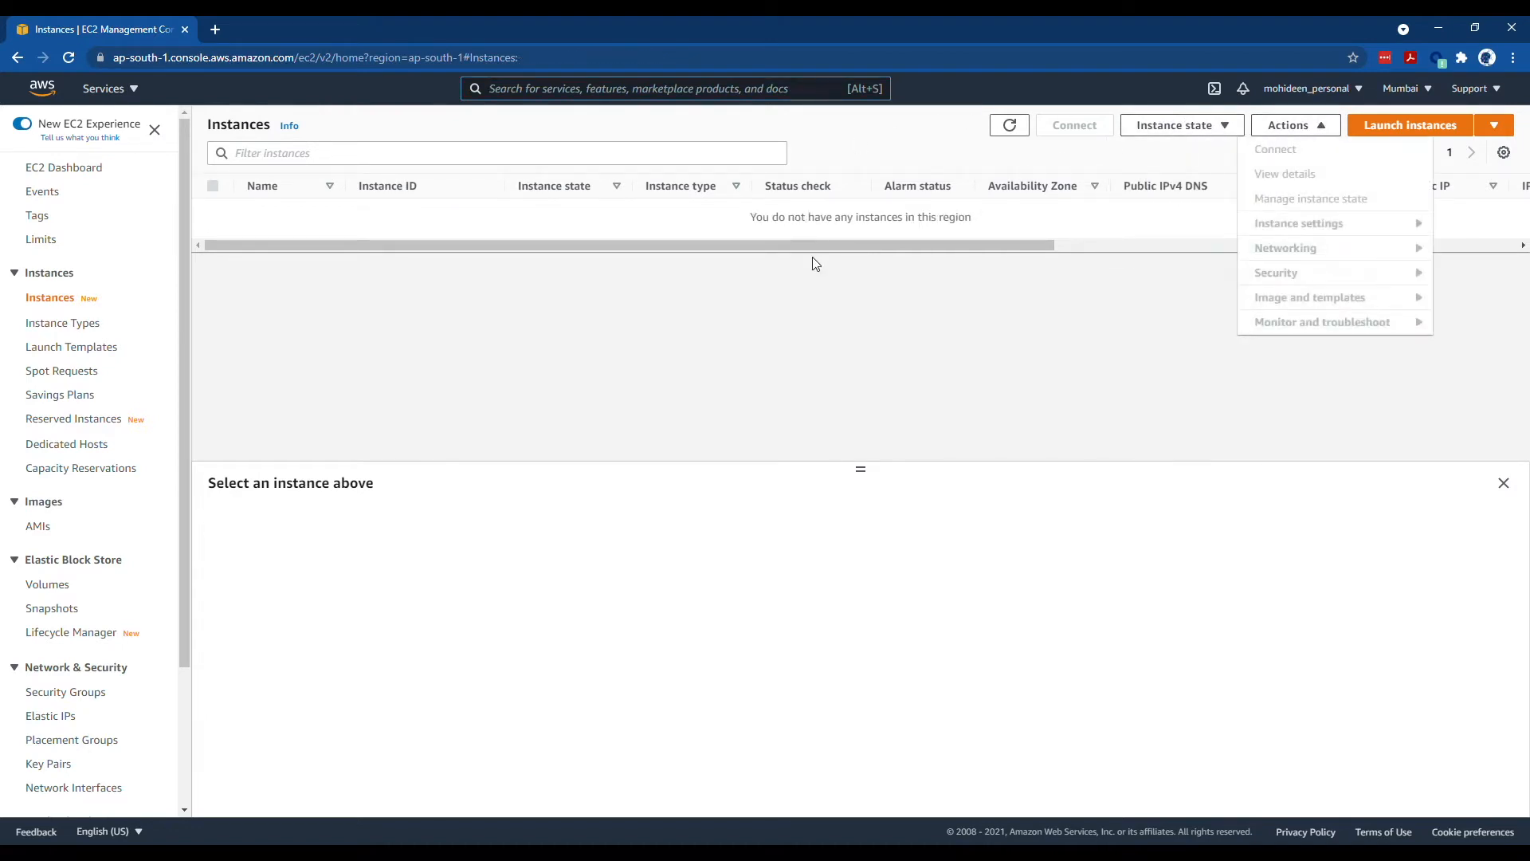
drag(817, 253, 430, 271)
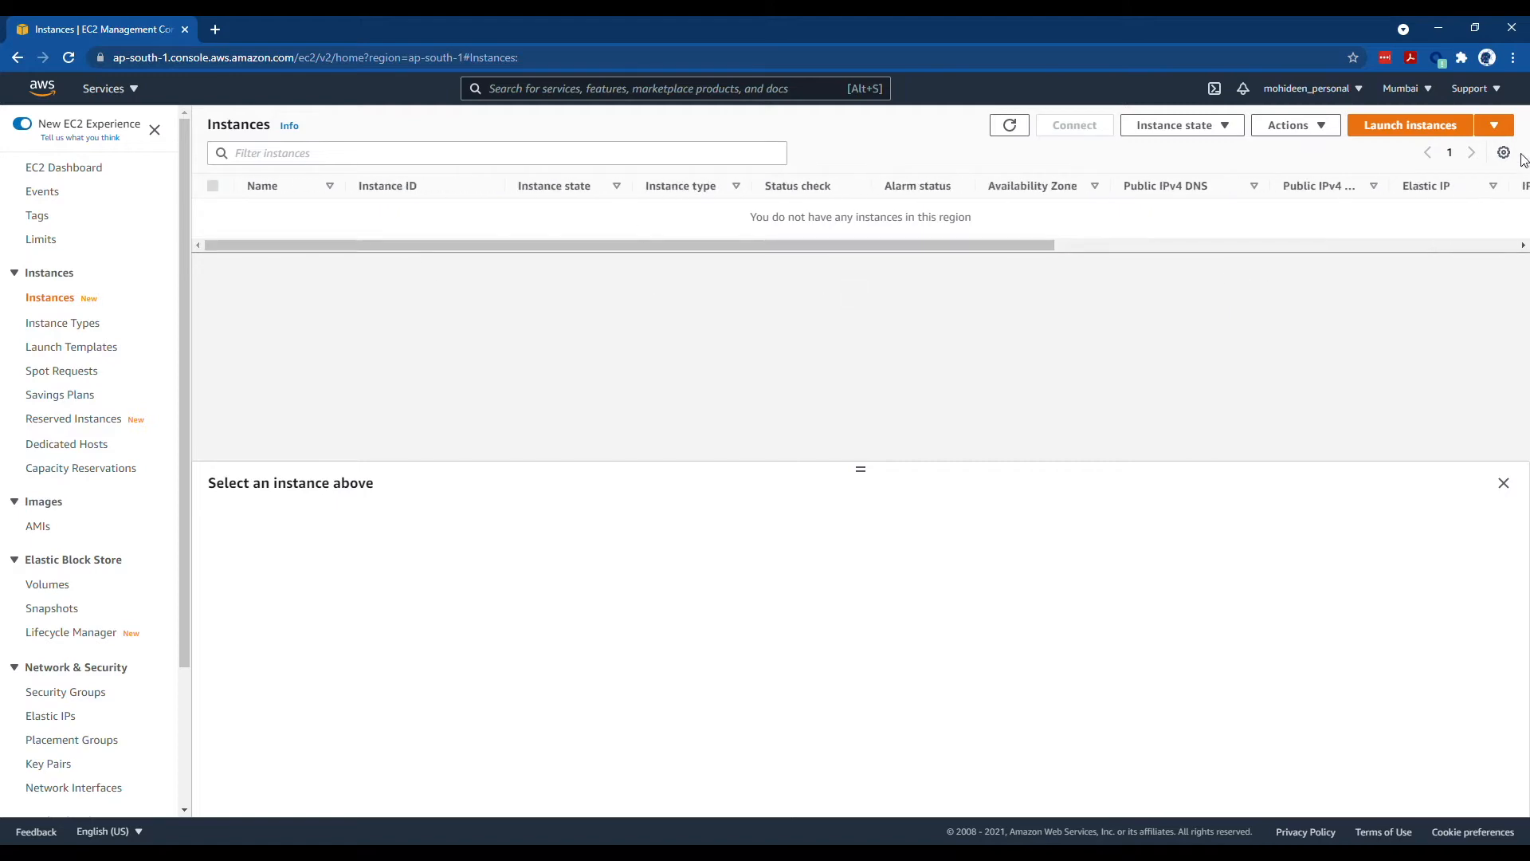
click(1494, 125)
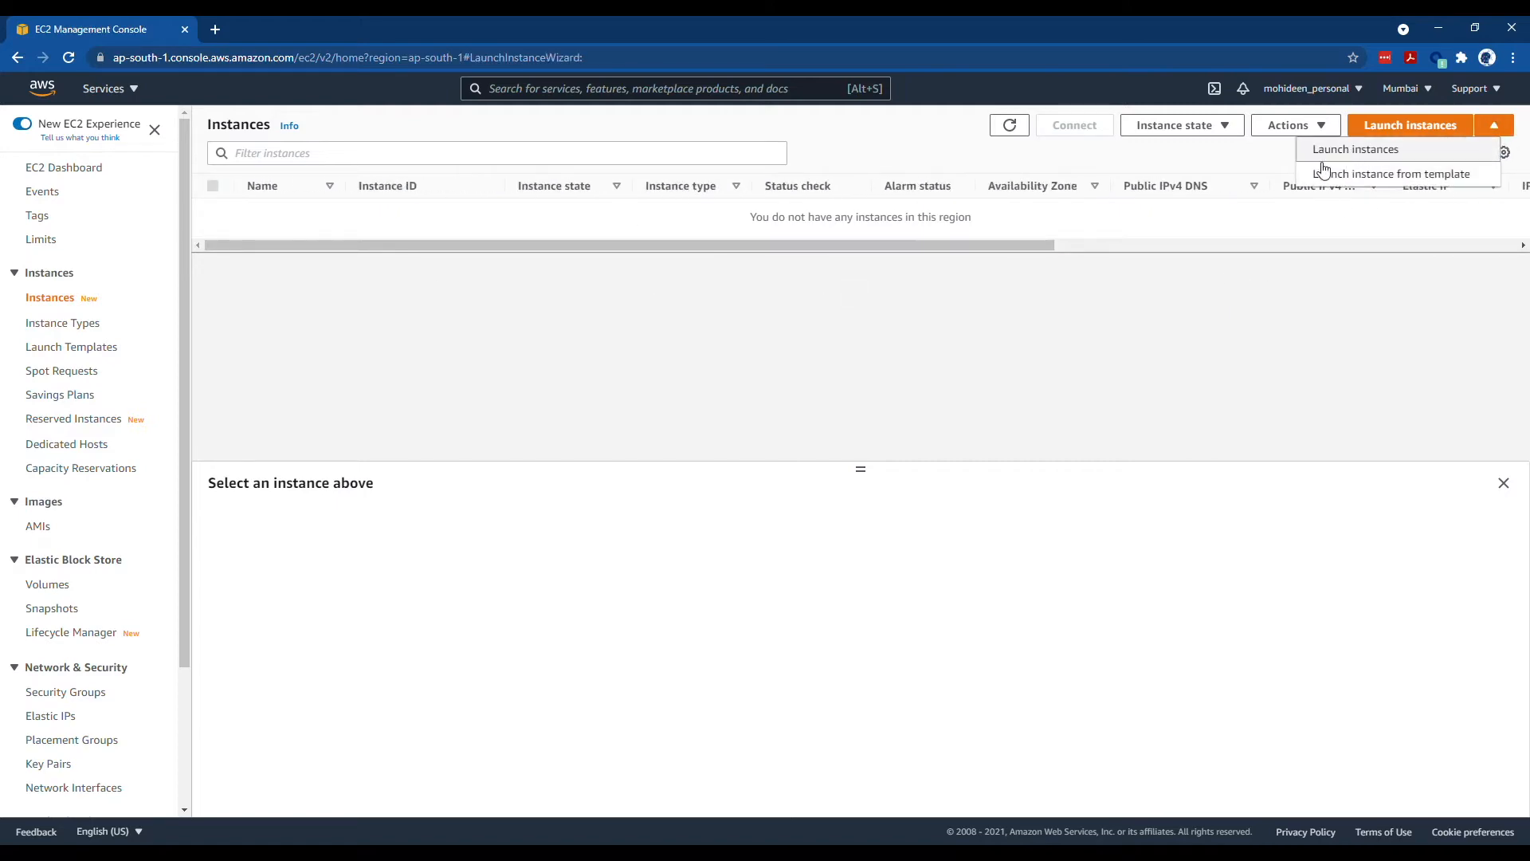
click(1351, 152)
- Search for 'Fortinet' images and show the 41 AWS Marketplace results
mouse_move(119, 408)
click(78, 215)
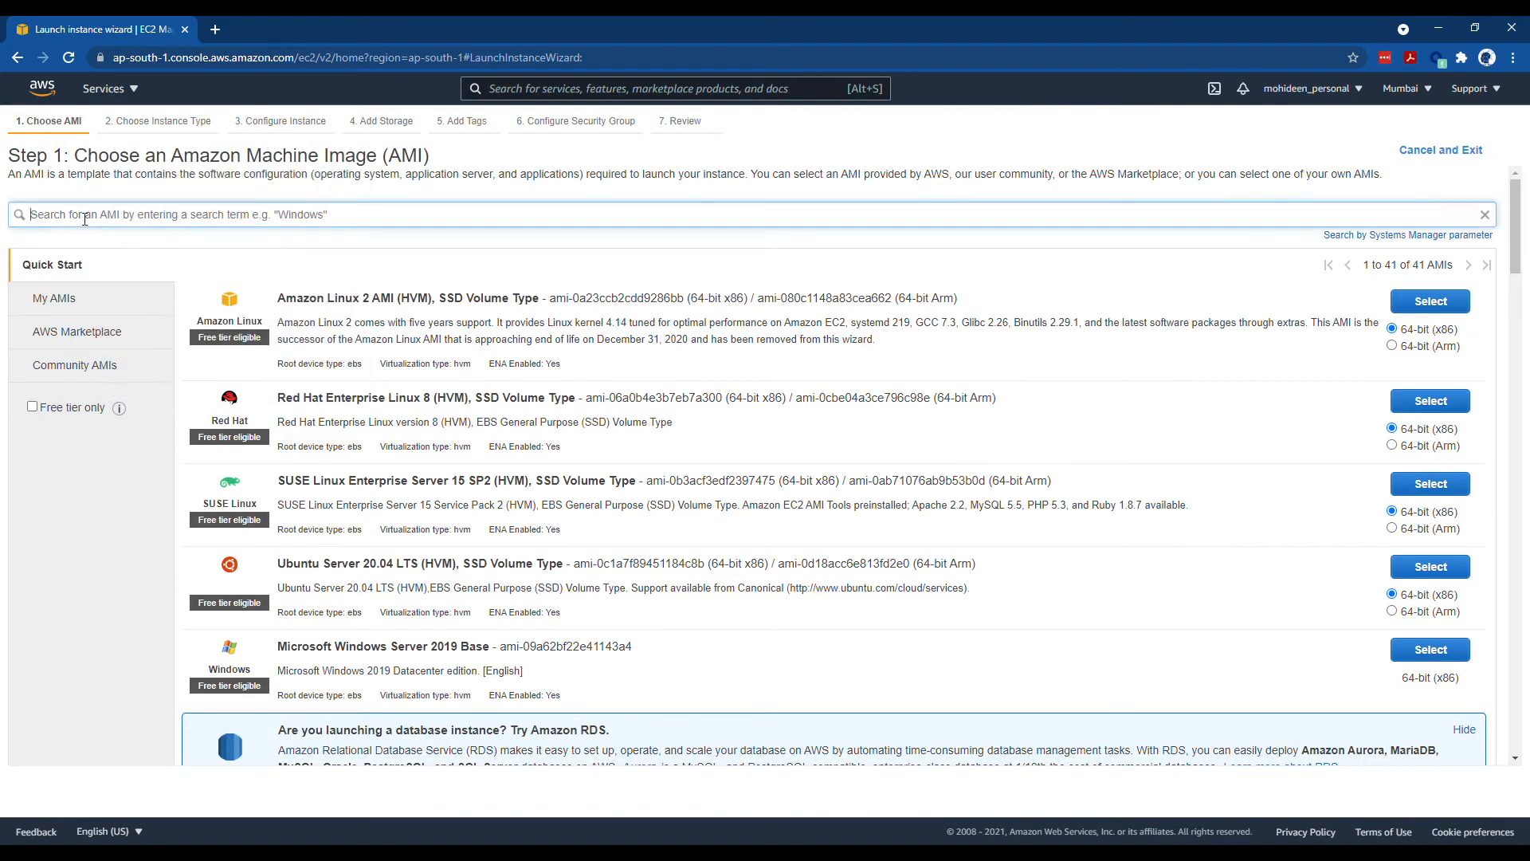
text(Fortiner)
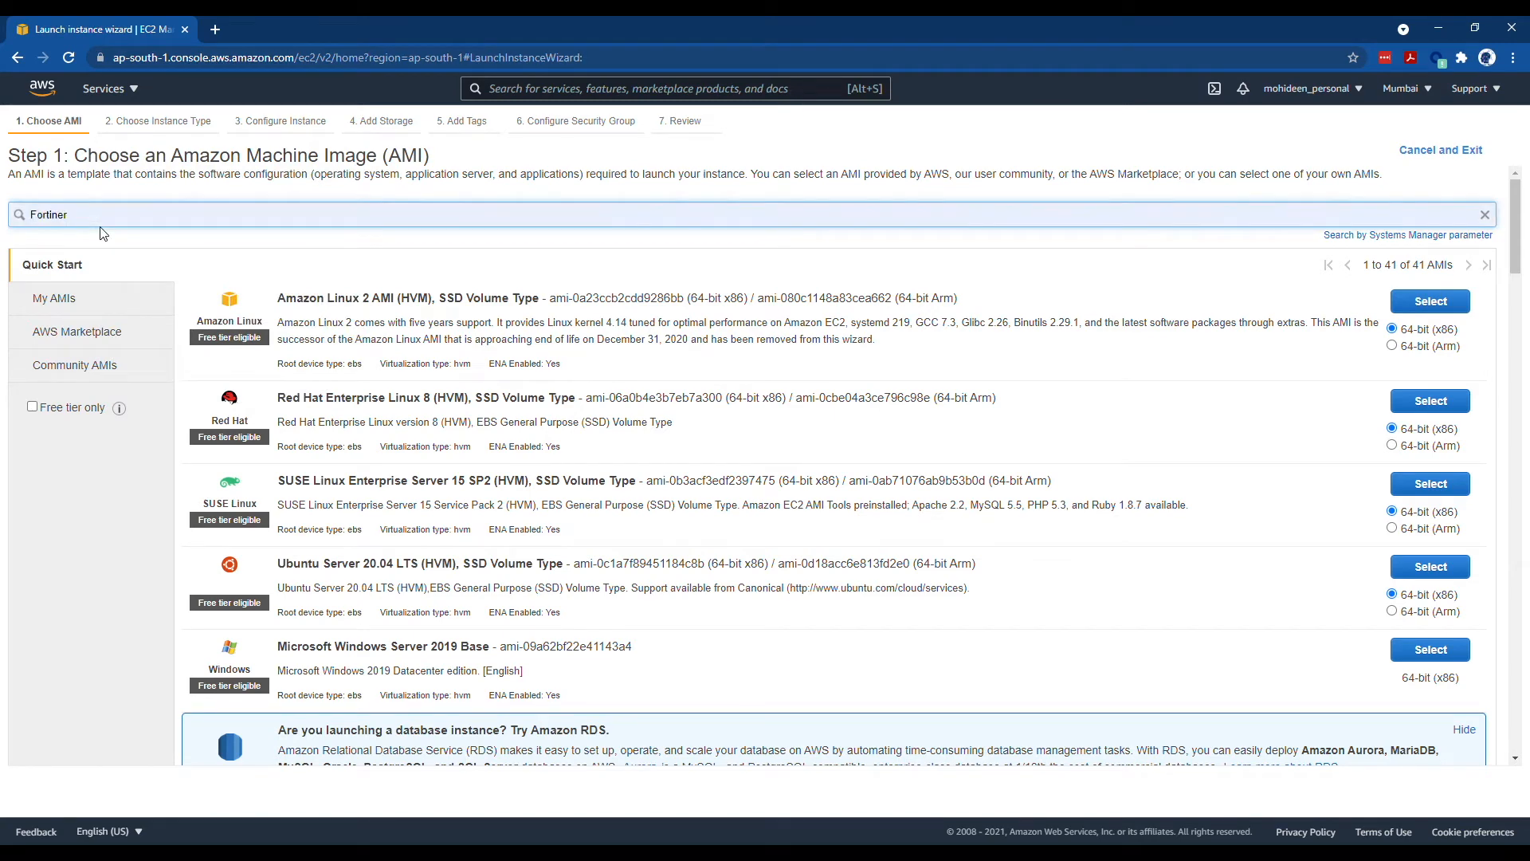
key(BackSpace)
text(t)
key(Return)
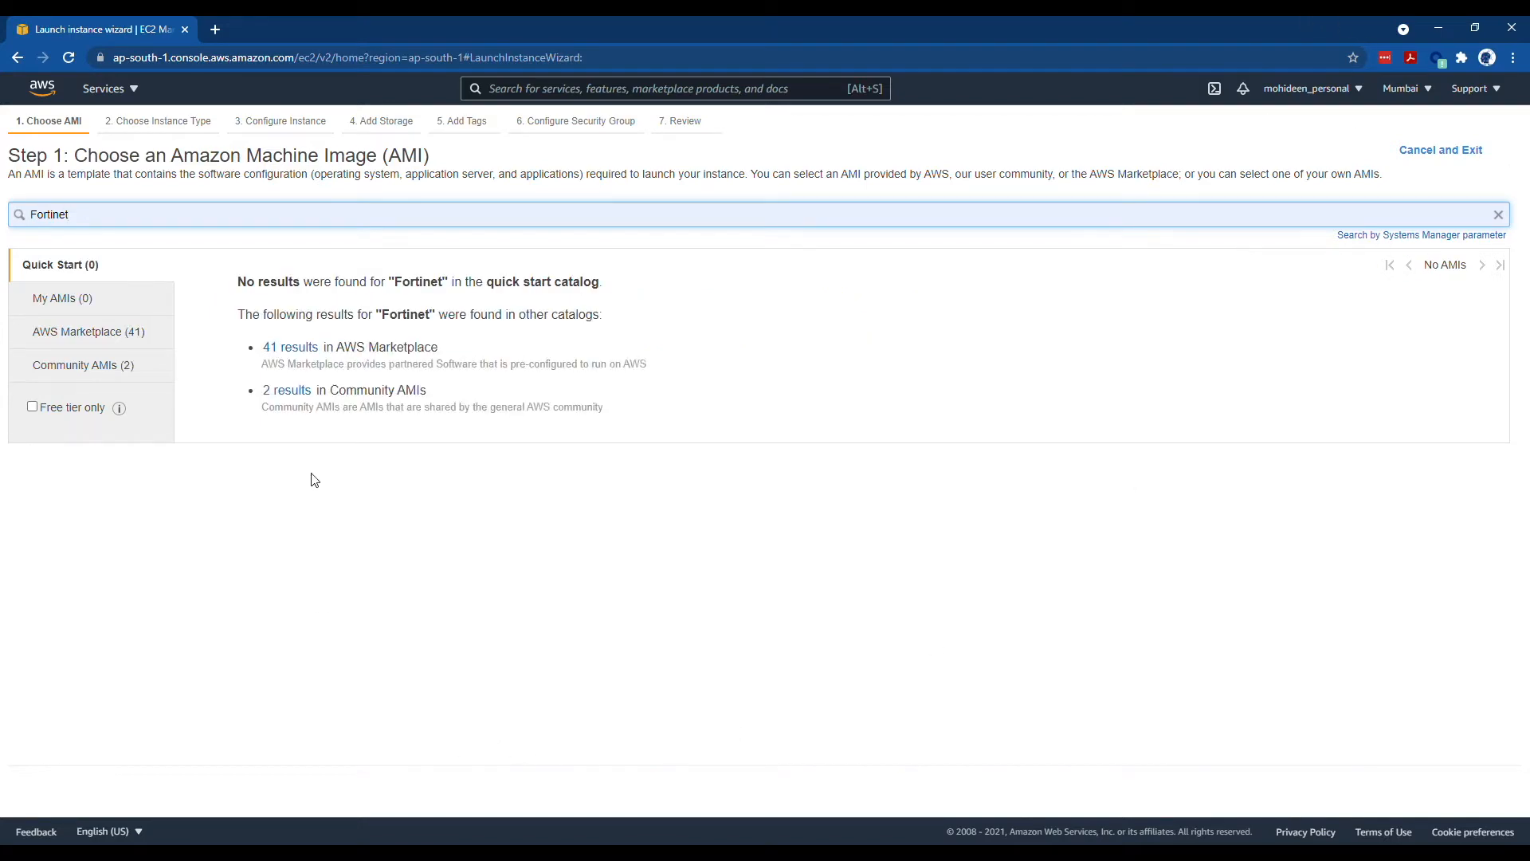
click(294, 350)
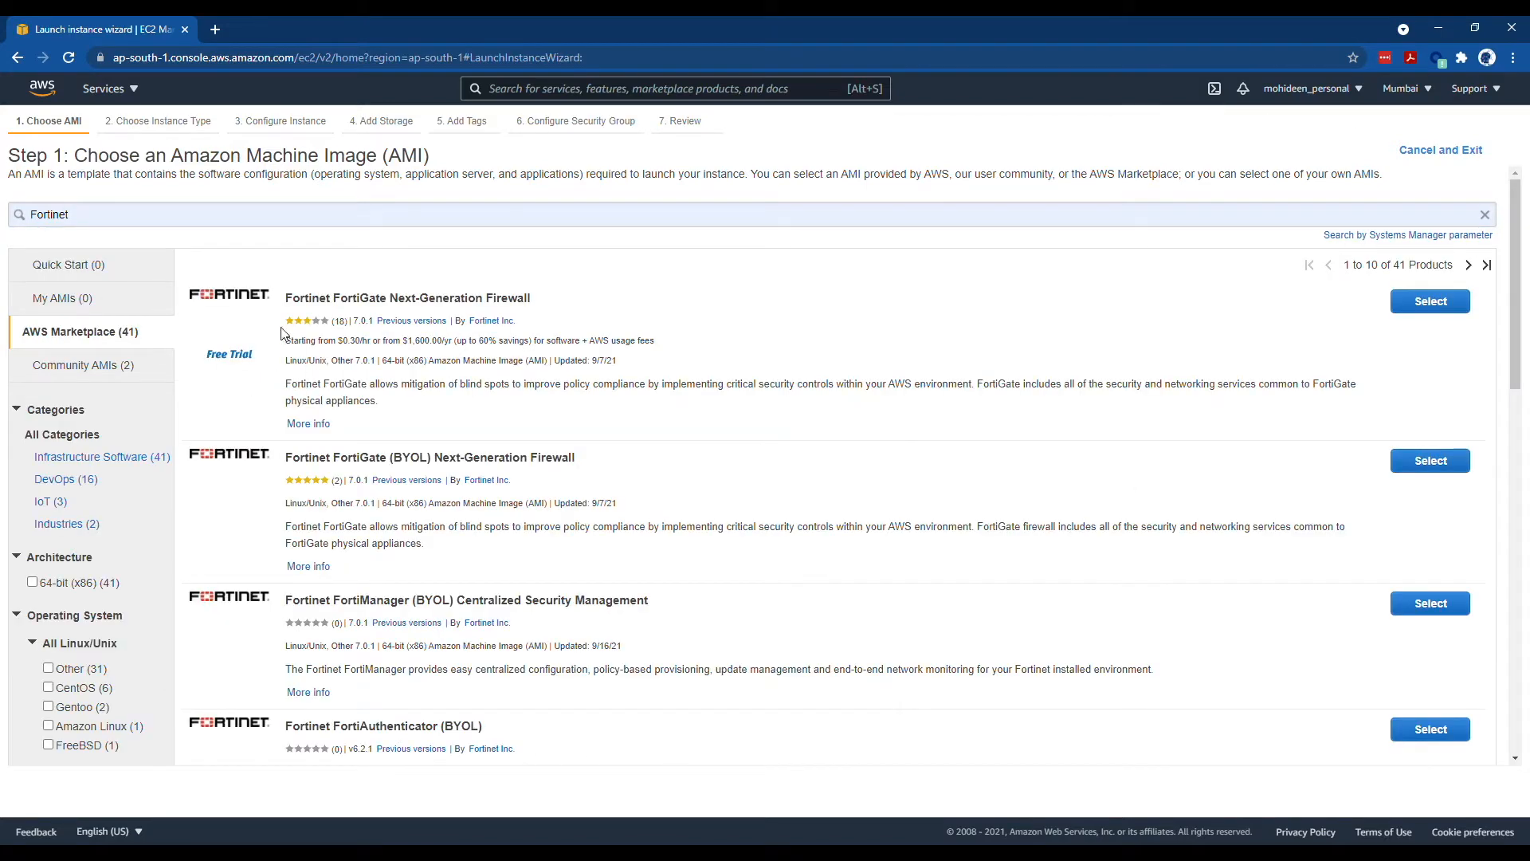
- Select the FortiGate Next-Generation Firewall image, accept its pricing, and choose t3.small
drag(205, 357, 253, 357)
click(1427, 303)
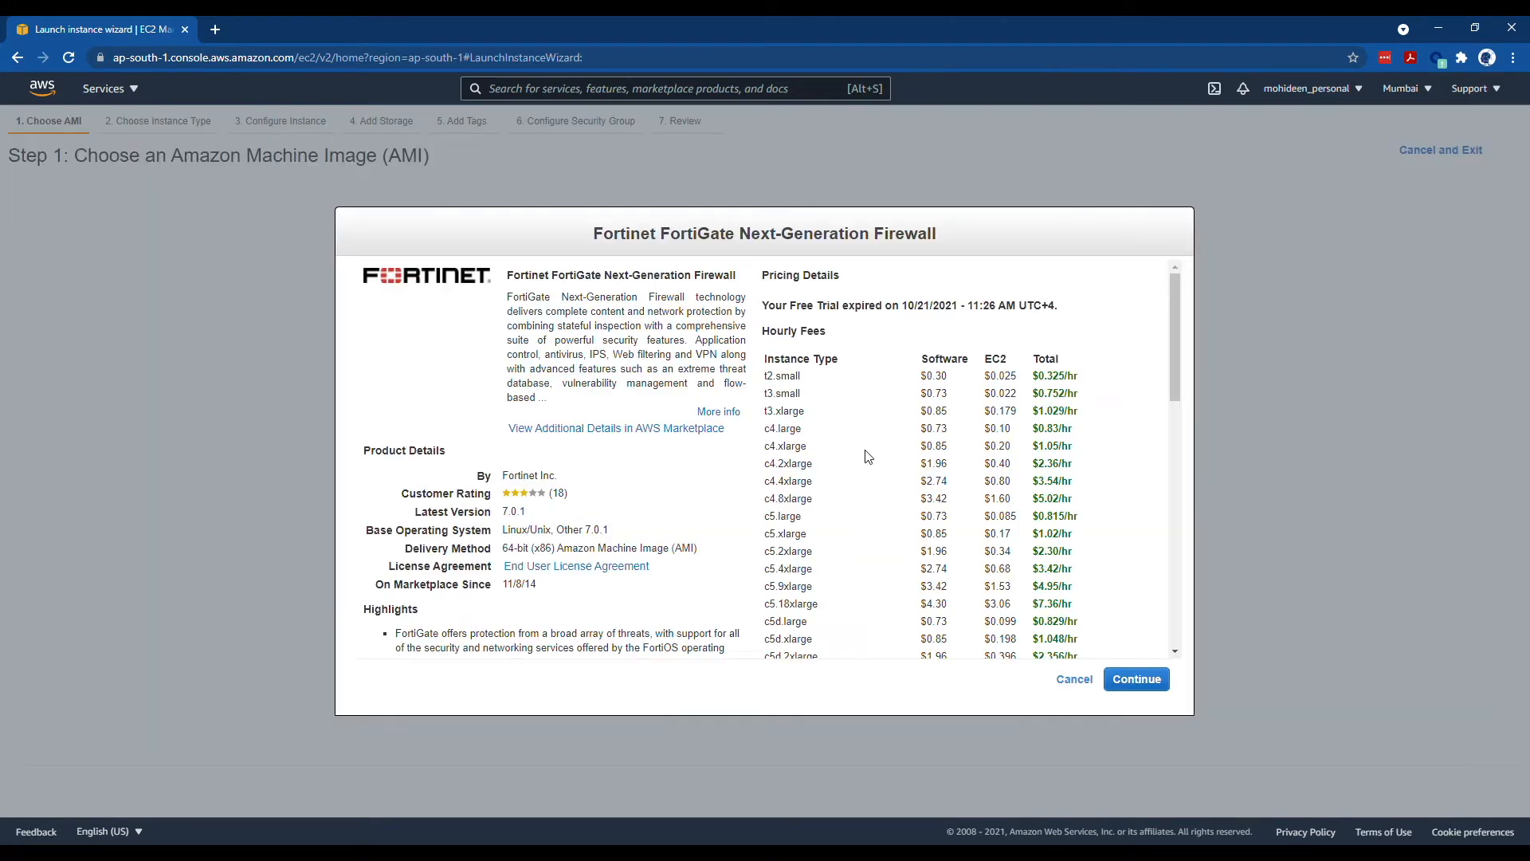
scroll(868, 455, down, 10)
scroll(901, 499, up, 9)
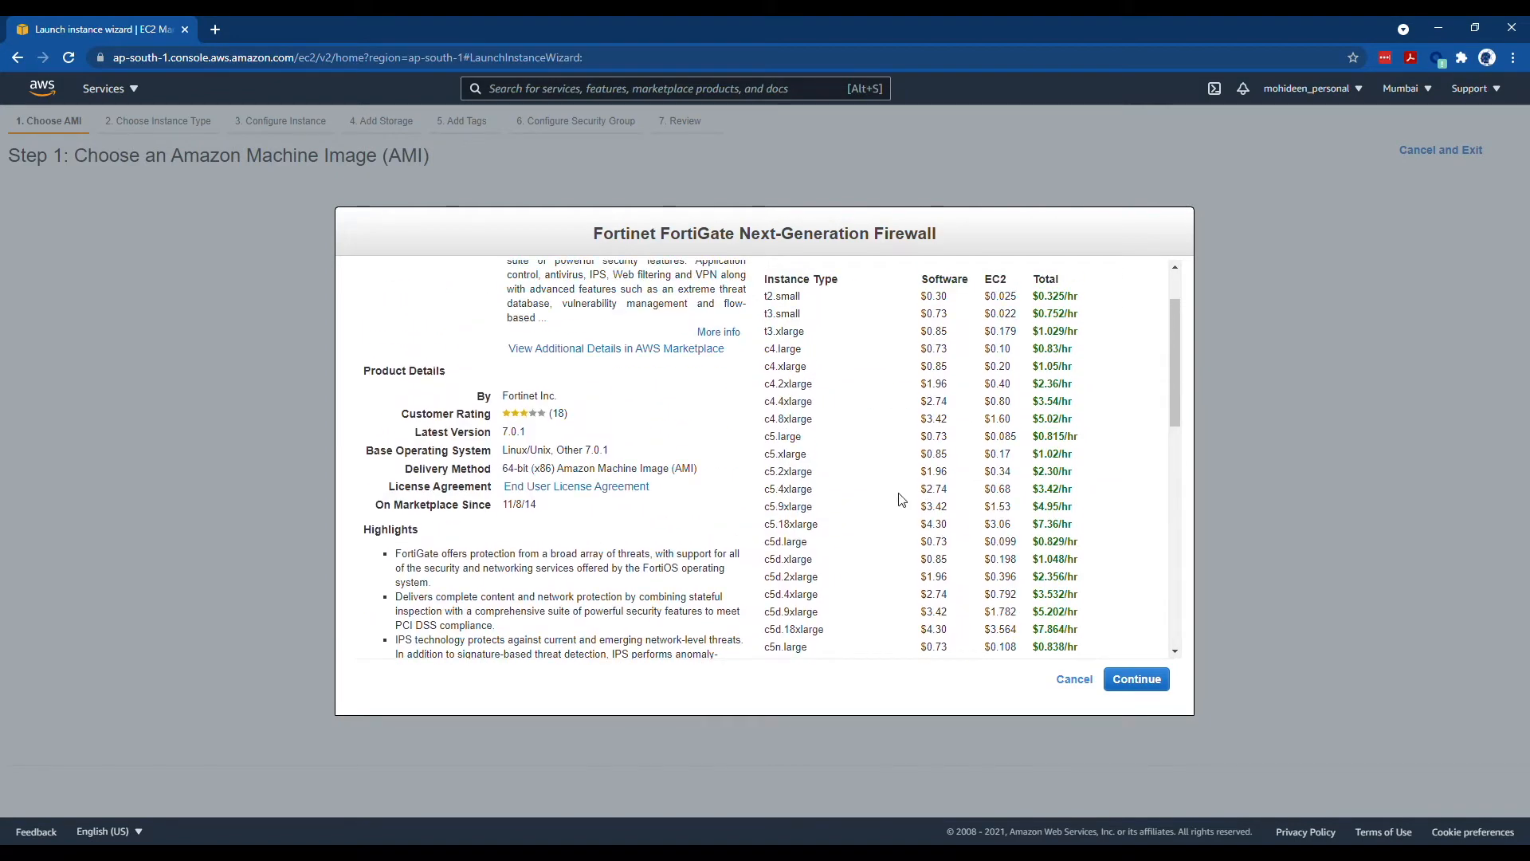
scroll(900, 499, up, 1)
drag(841, 306, 1064, 313)
scroll(864, 360, down, 1)
scroll(864, 362, up, 1)
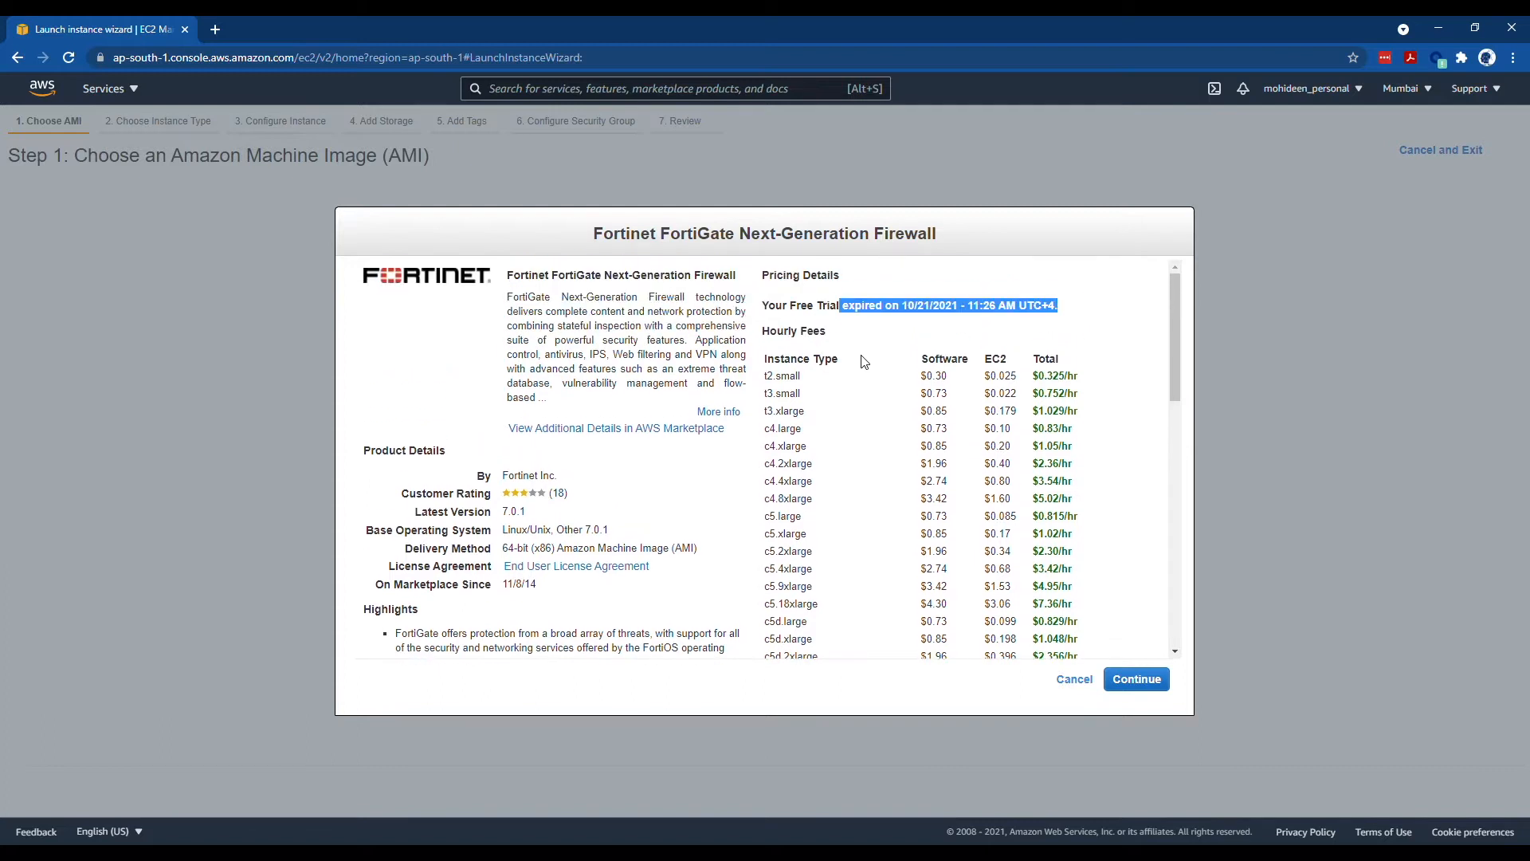
click(1137, 678)
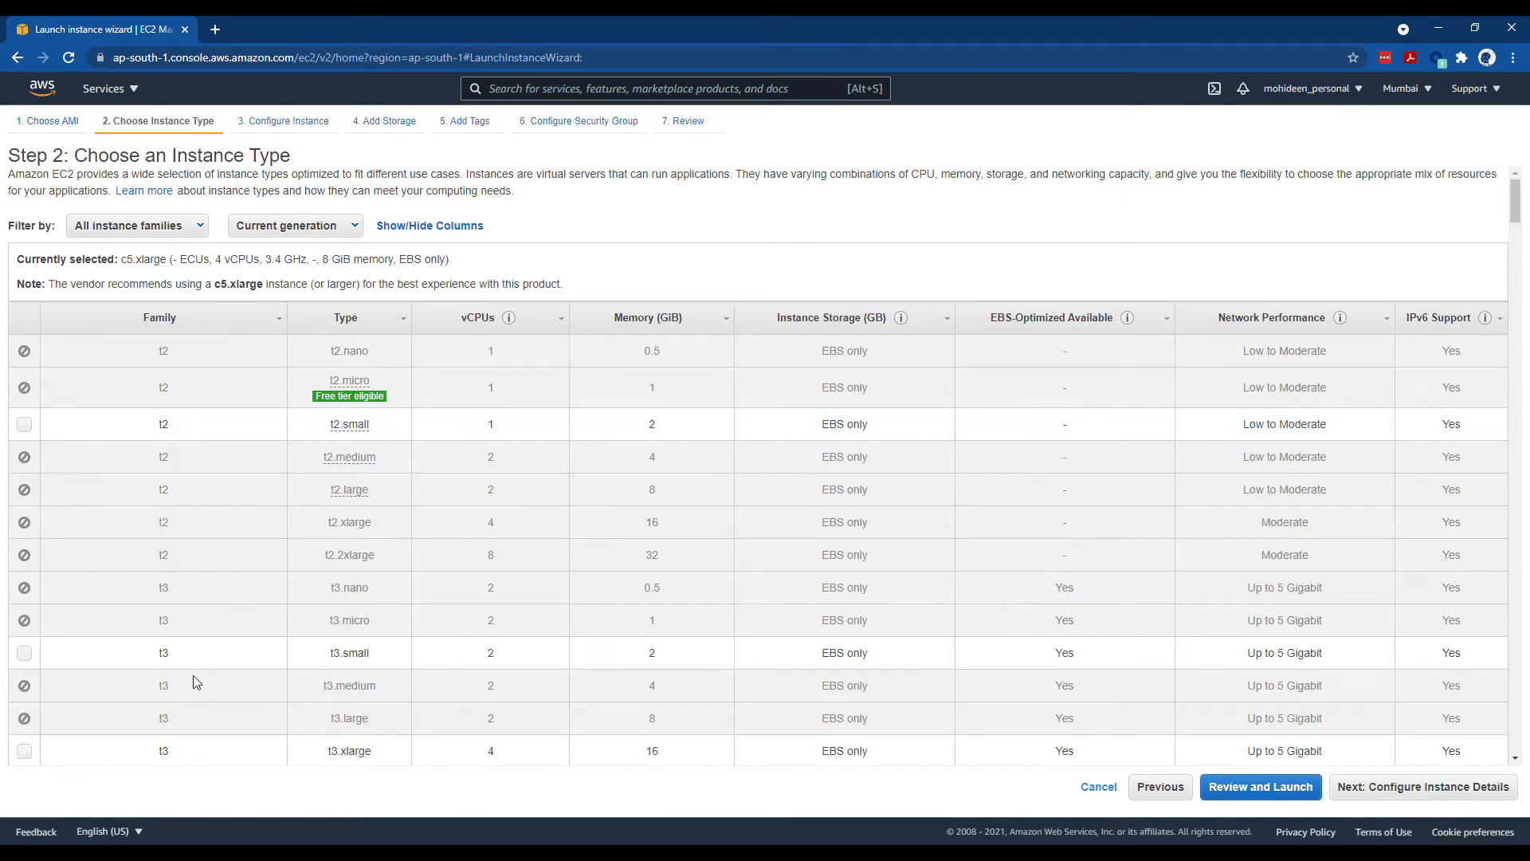
click(24, 653)
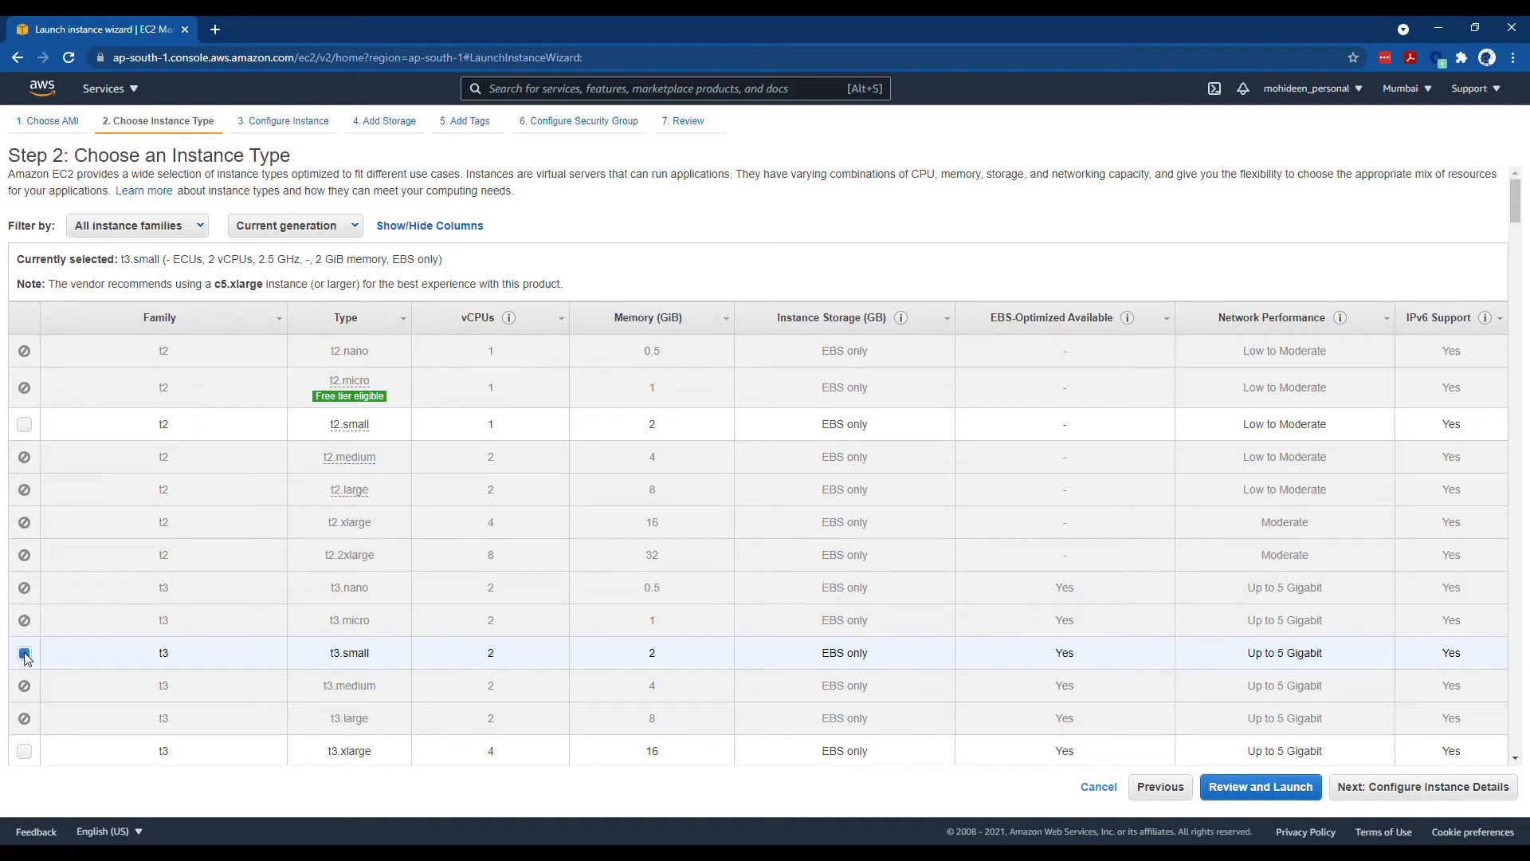
- Place the instance in the FortiVPC network
click(1387, 789)
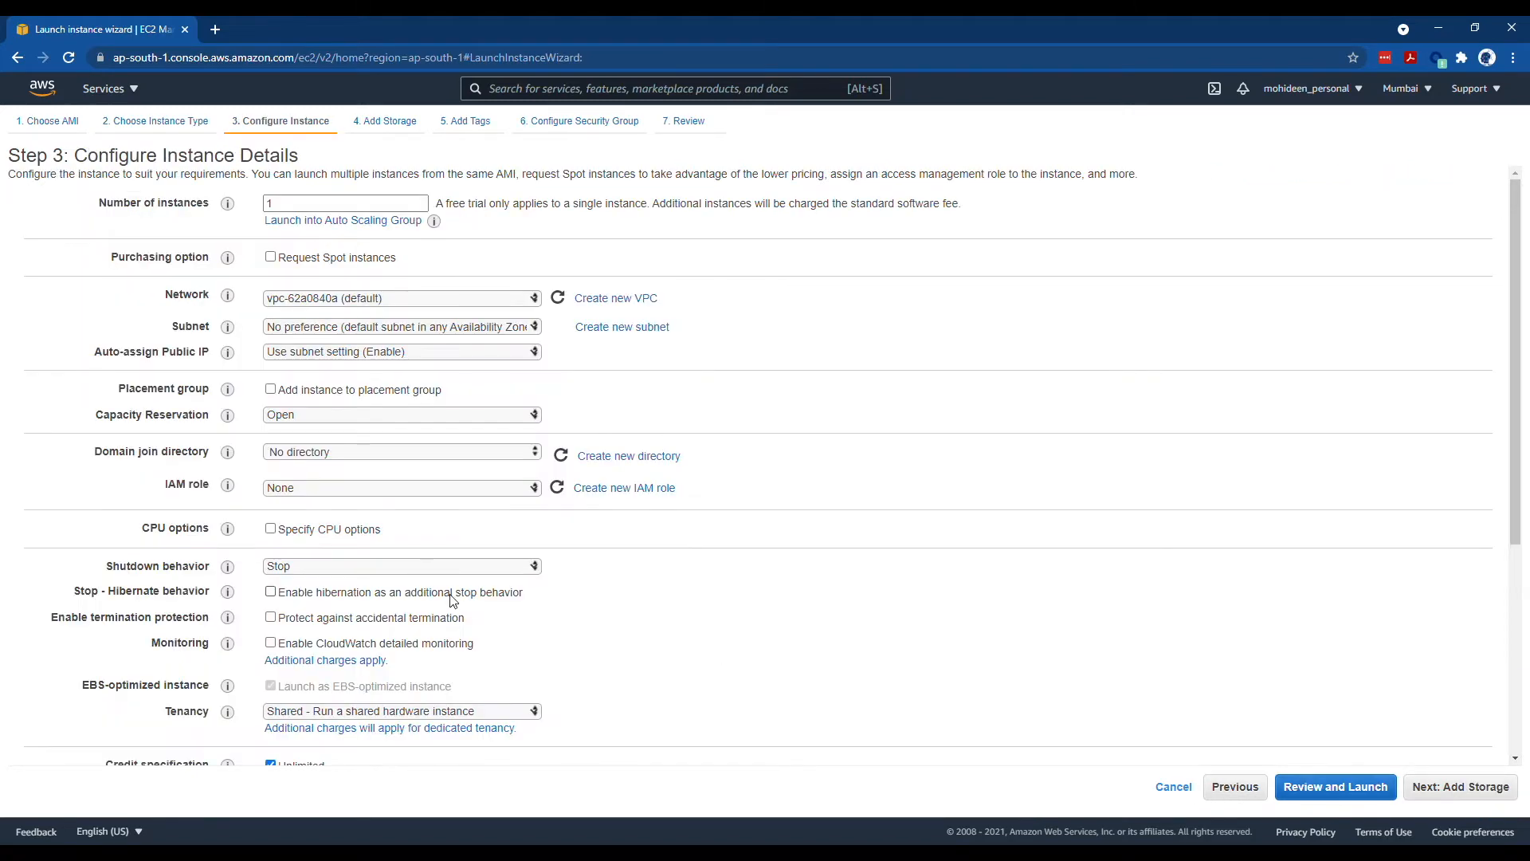
scroll(452, 601, down, 4)
scroll(451, 601, up, 2)
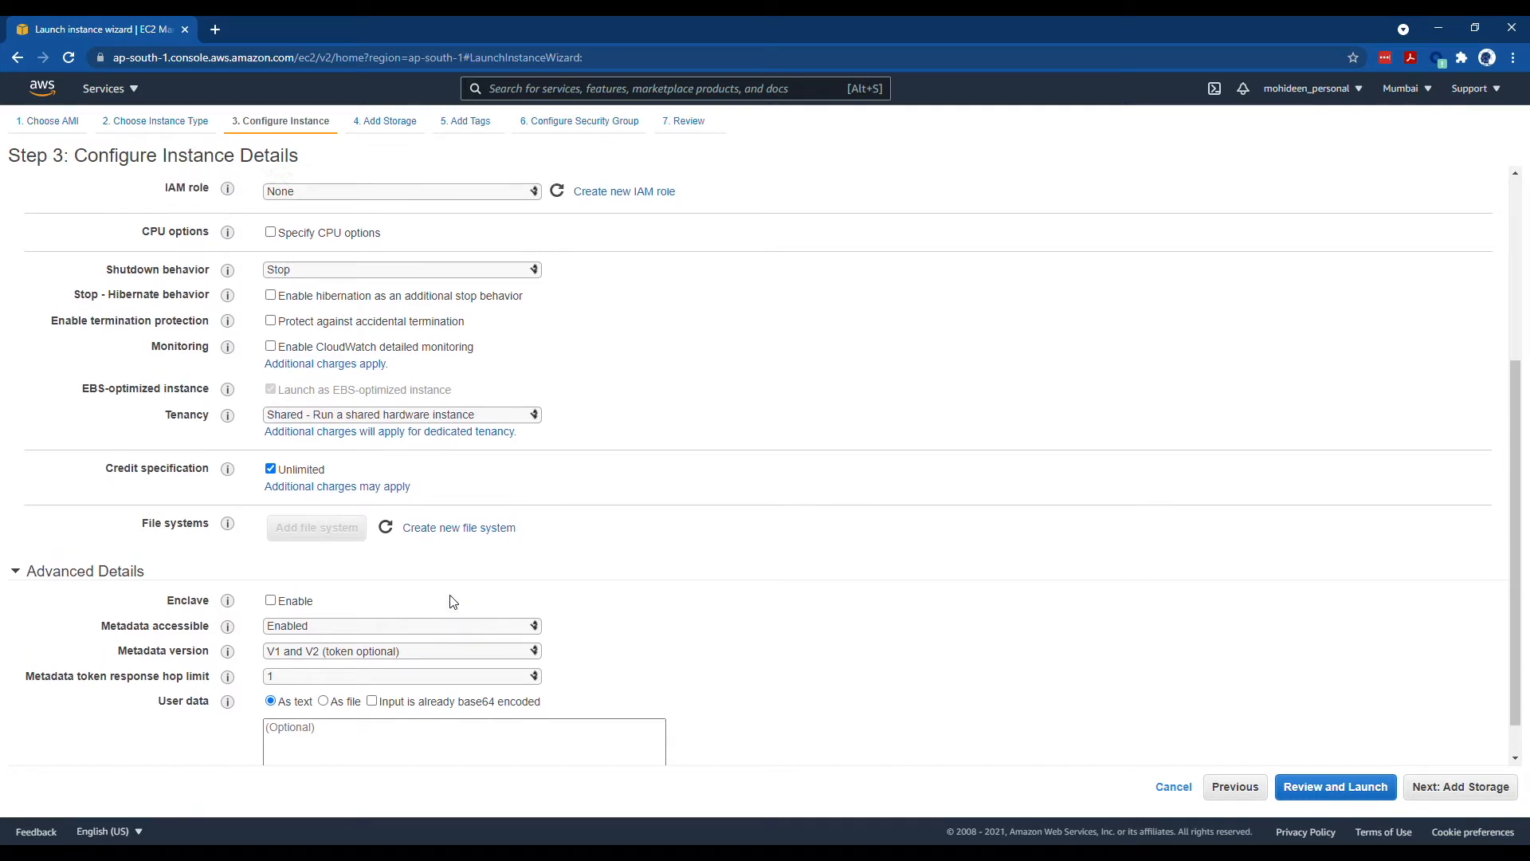
scroll(452, 601, down, 2)
scroll(452, 602, up, 2)
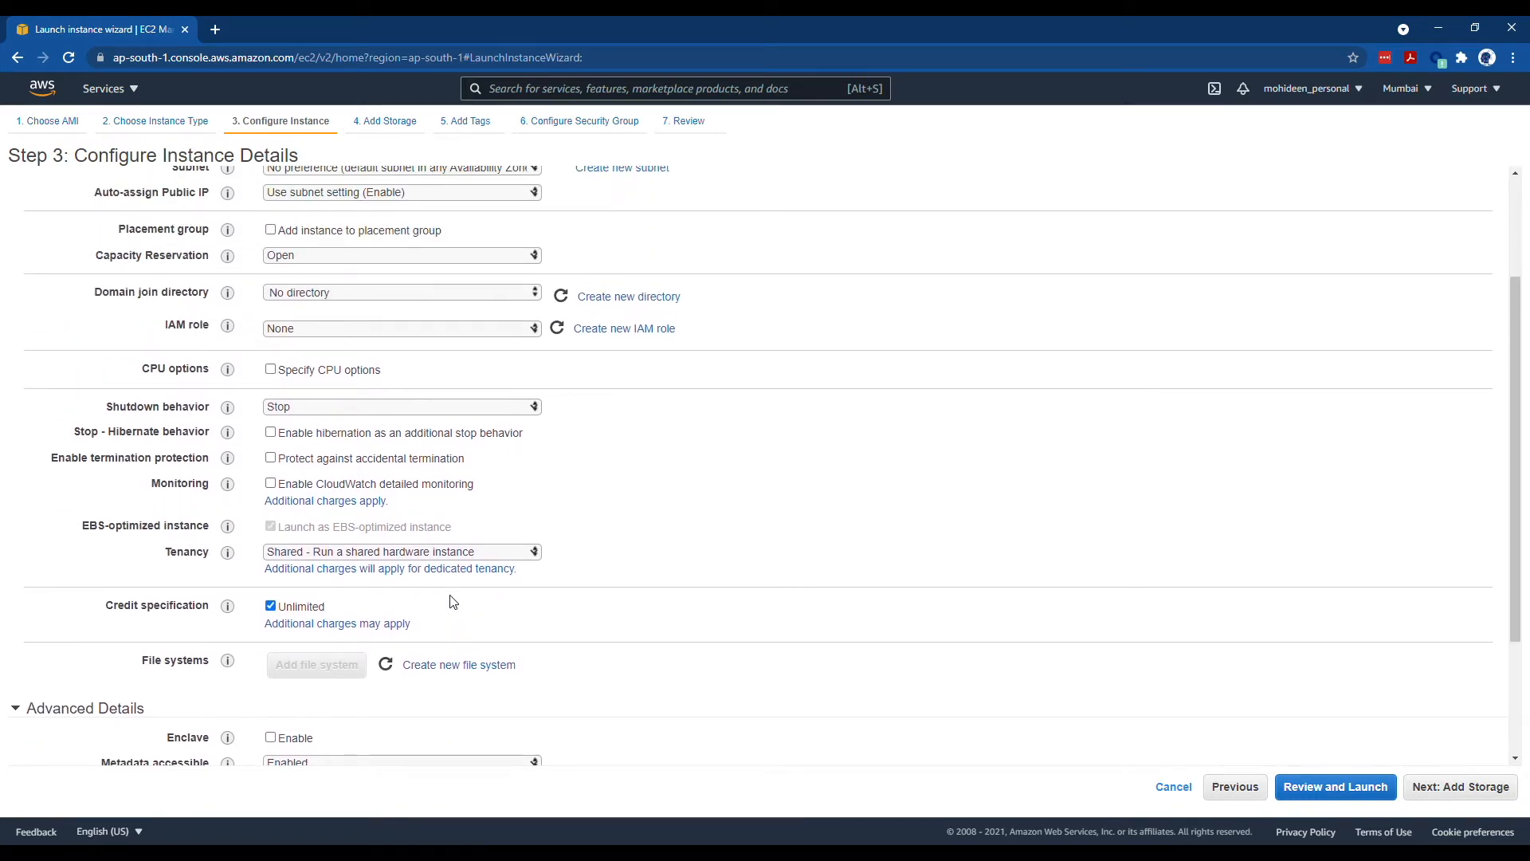
scroll(453, 602, up, 1)
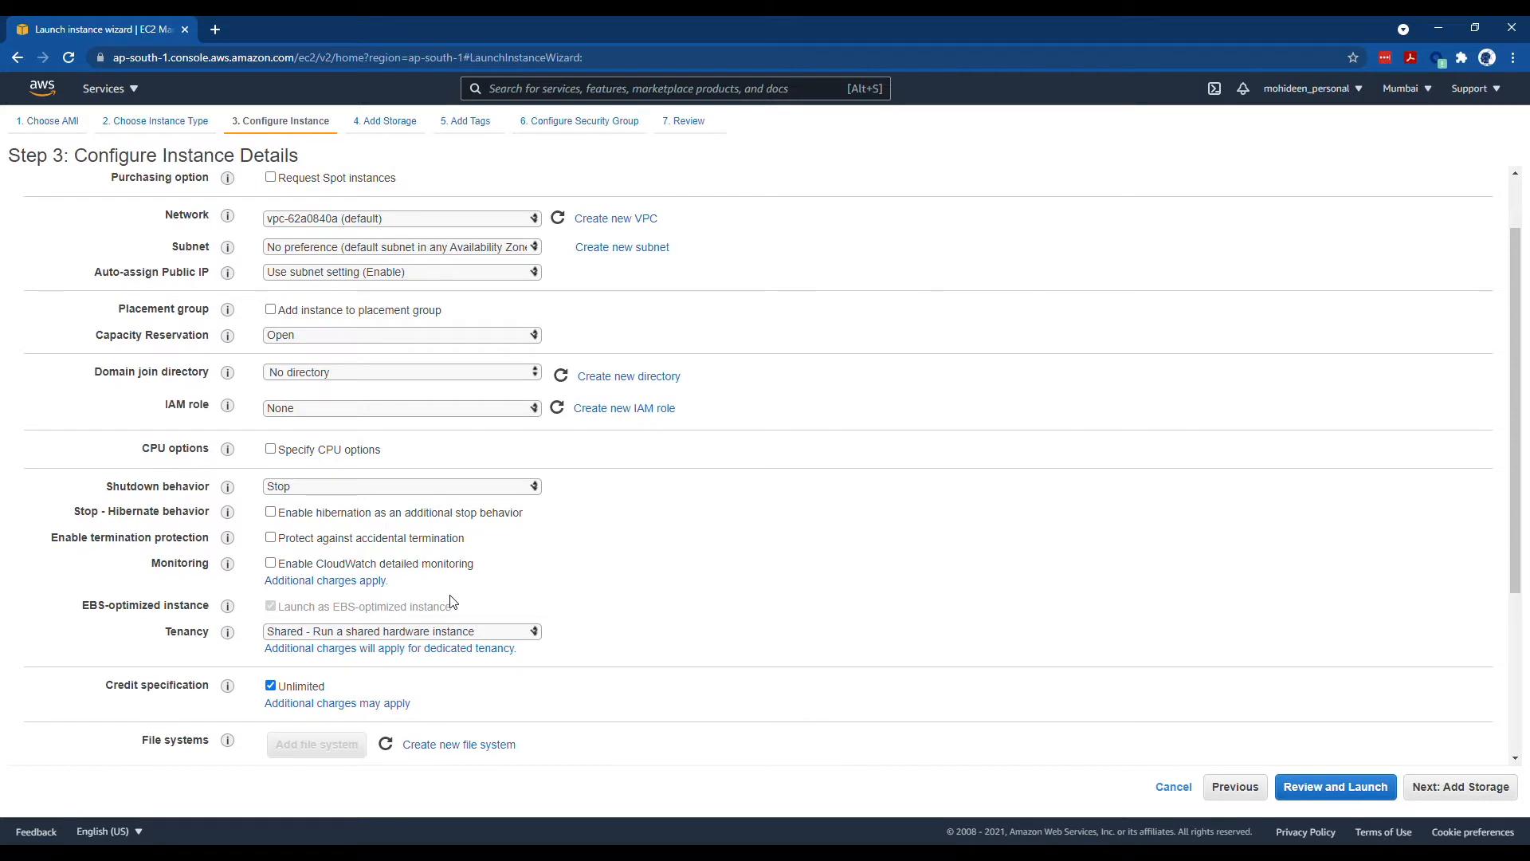
scroll(452, 601, up, 1)
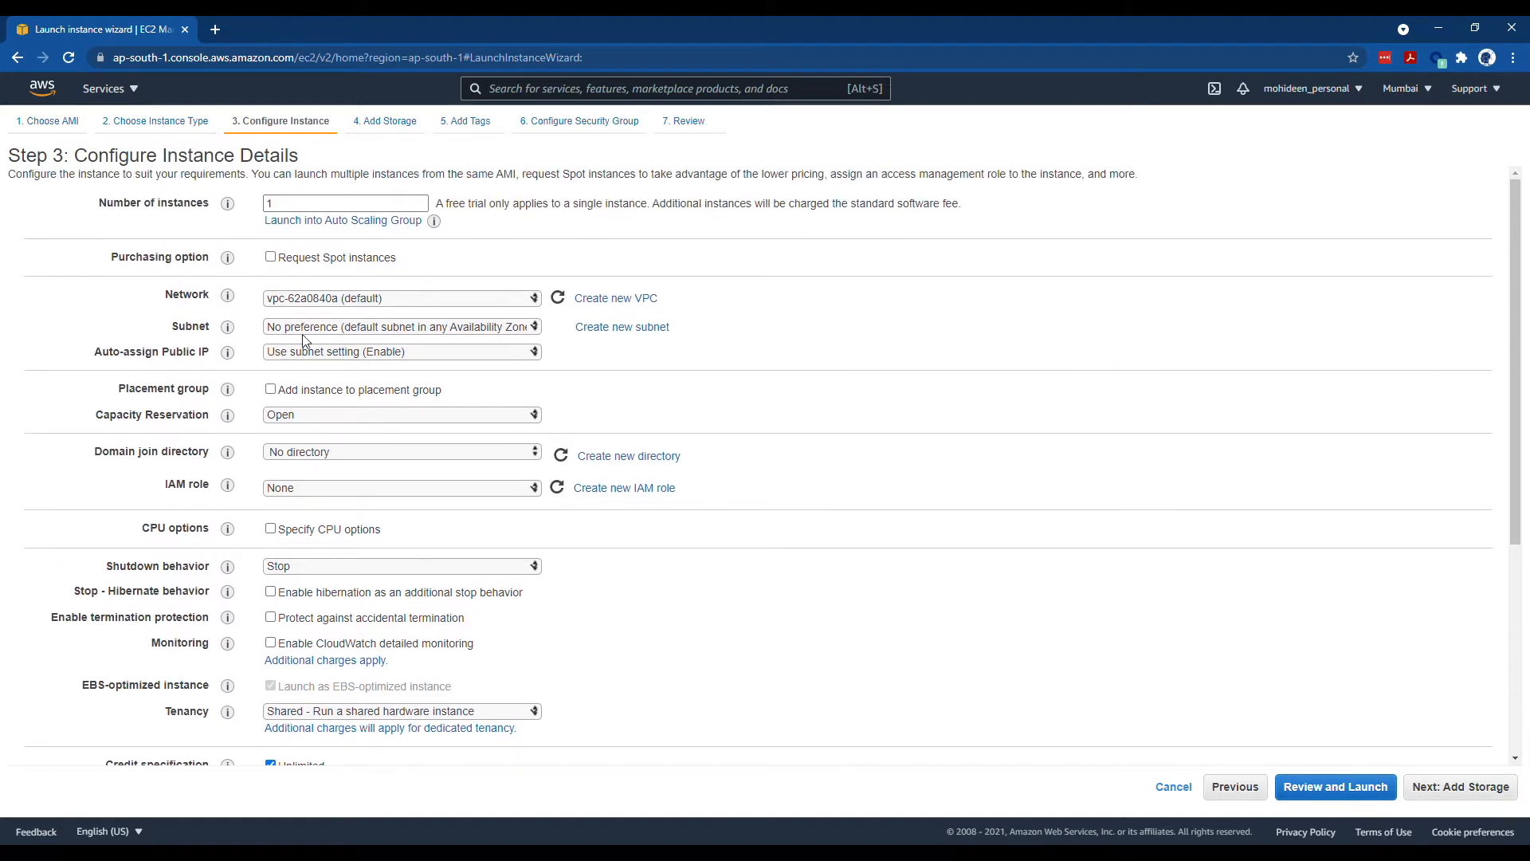
click(358, 317)
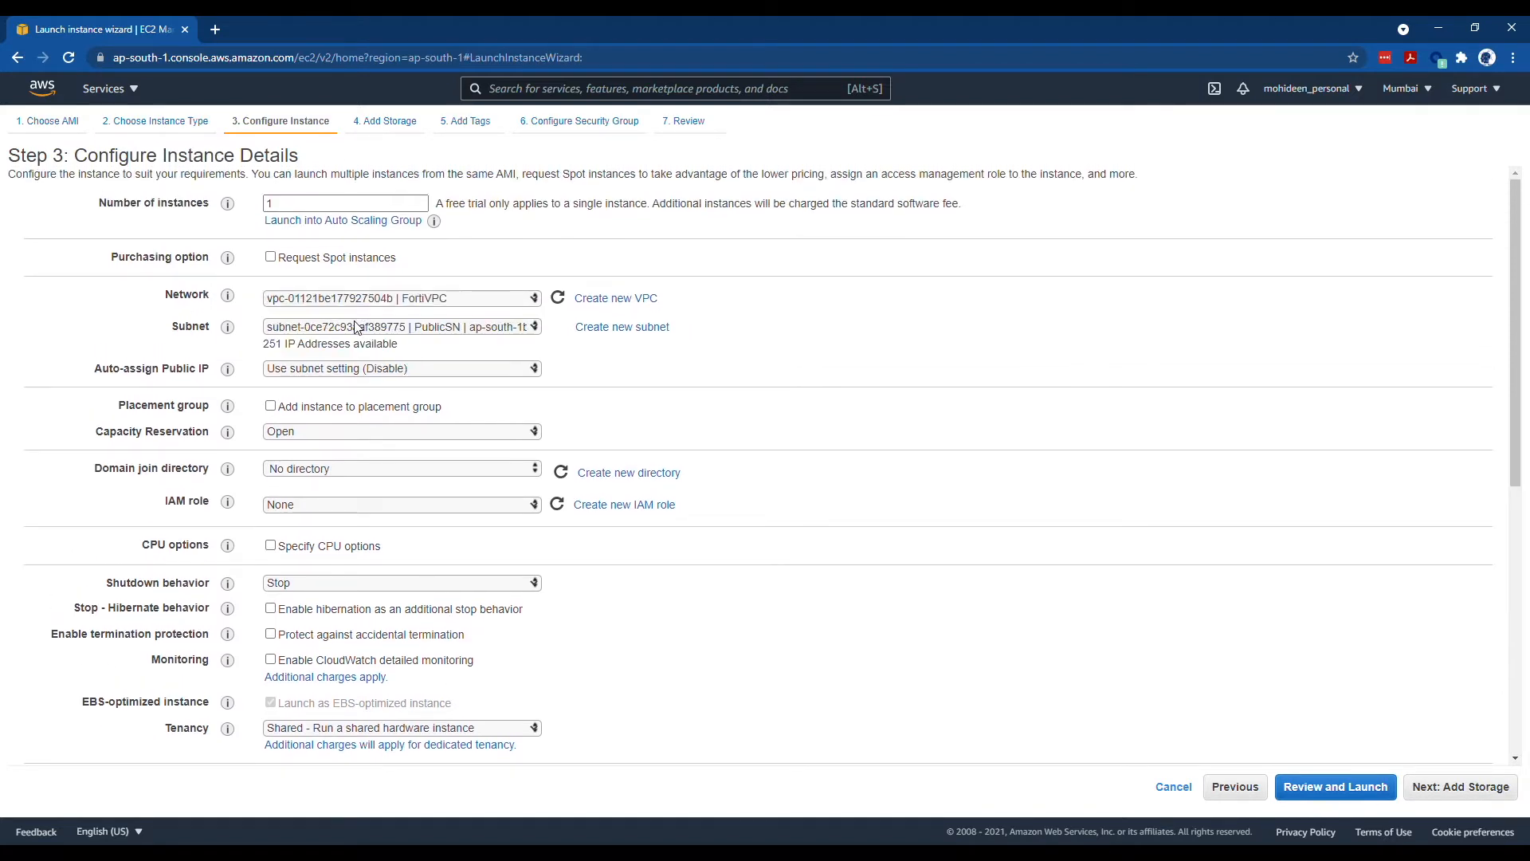
click(356, 329)
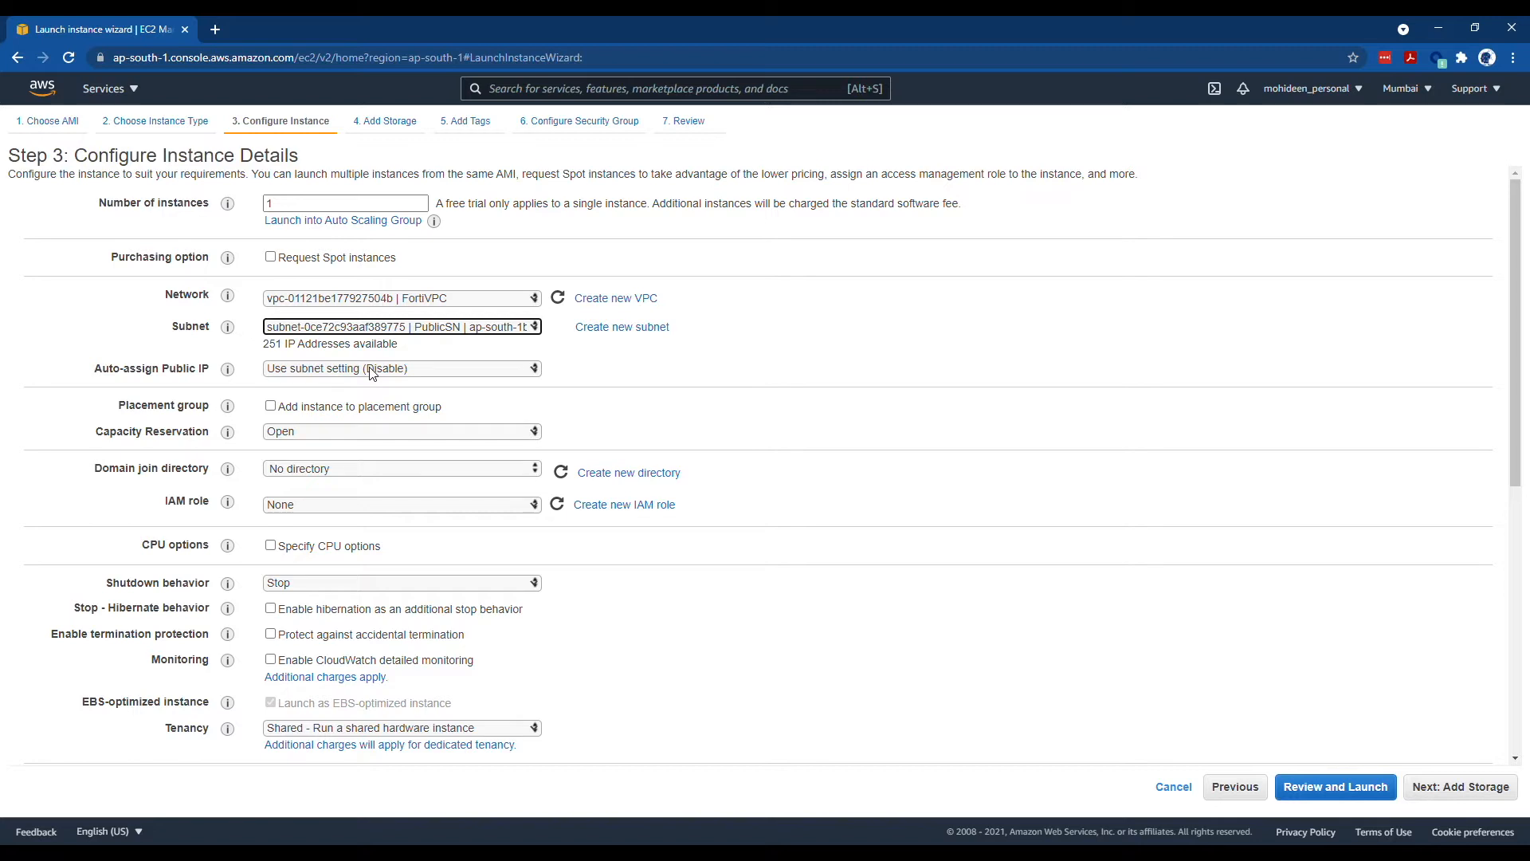
- Add a second network interface, eth1, in the PrivateSN subnet
scroll(370, 373, down, 2)
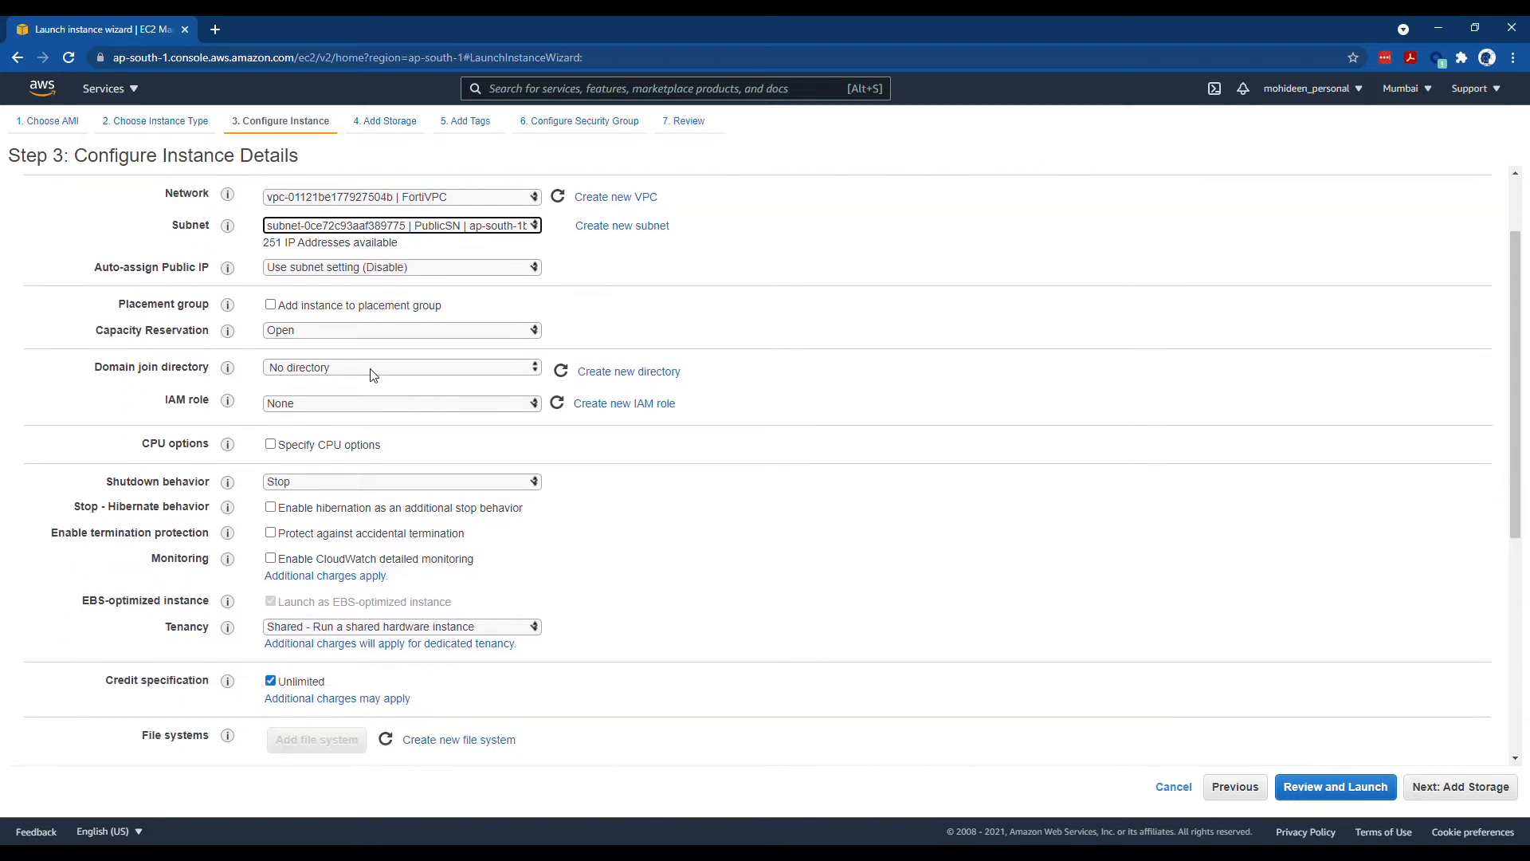
scroll(373, 374, down, 2)
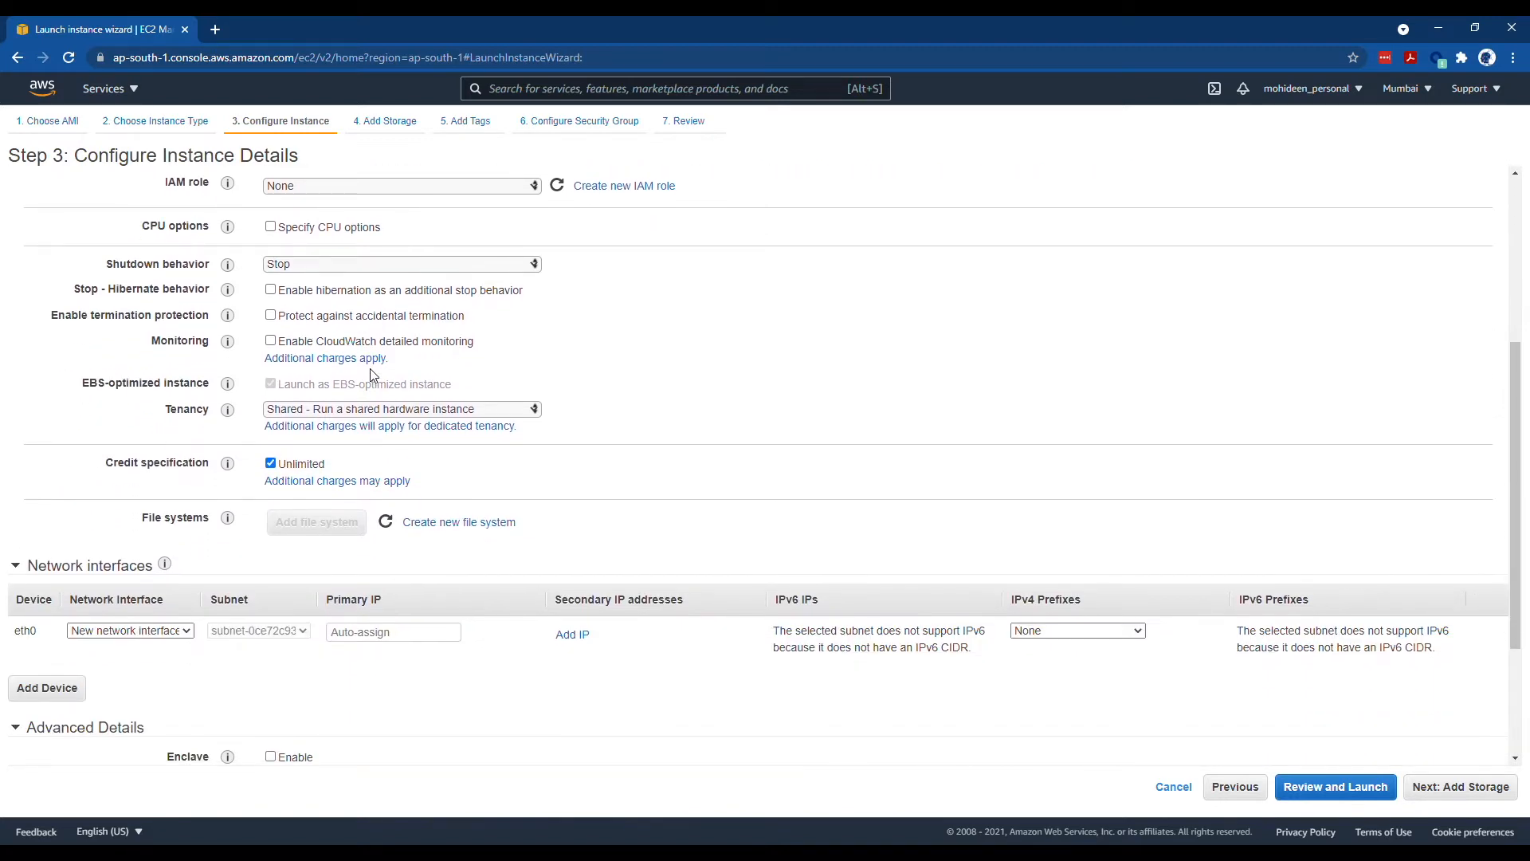
scroll(66, 642, down, 2)
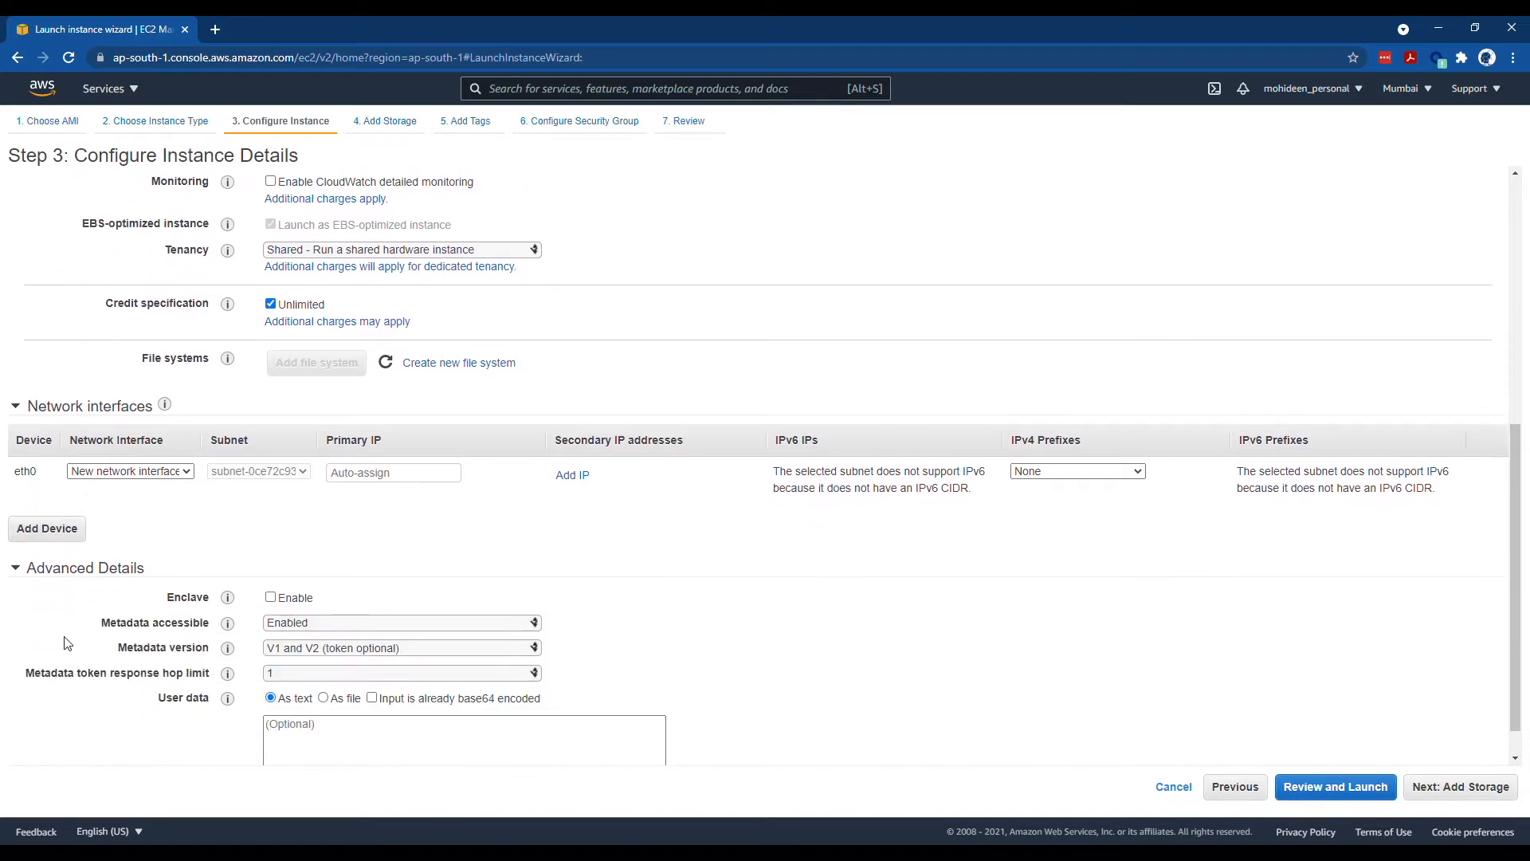
click(67, 532)
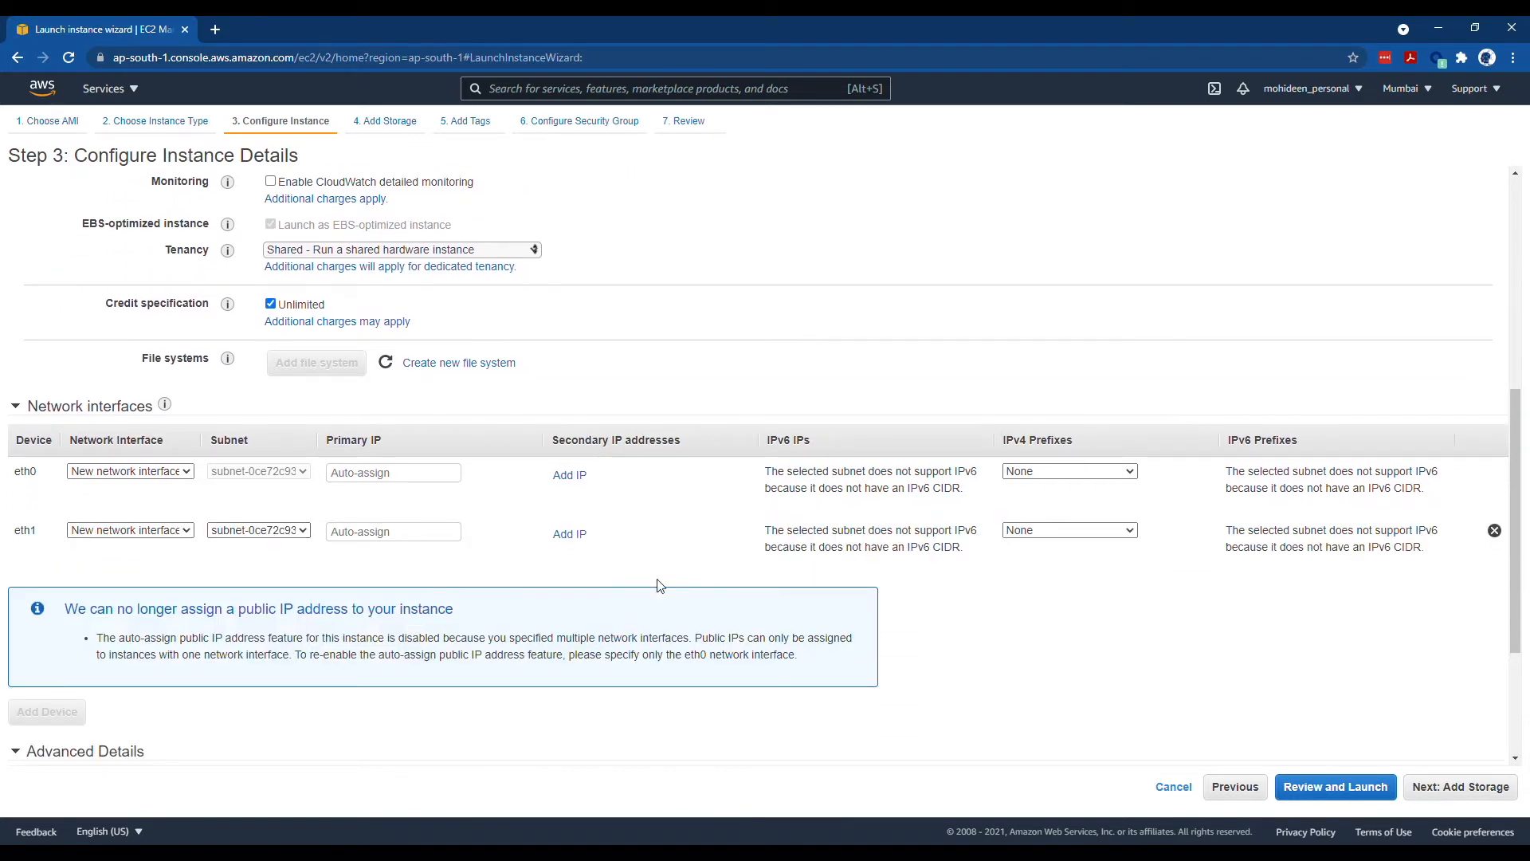
click(295, 531)
click(307, 562)
scroll(972, 536, down, 3)
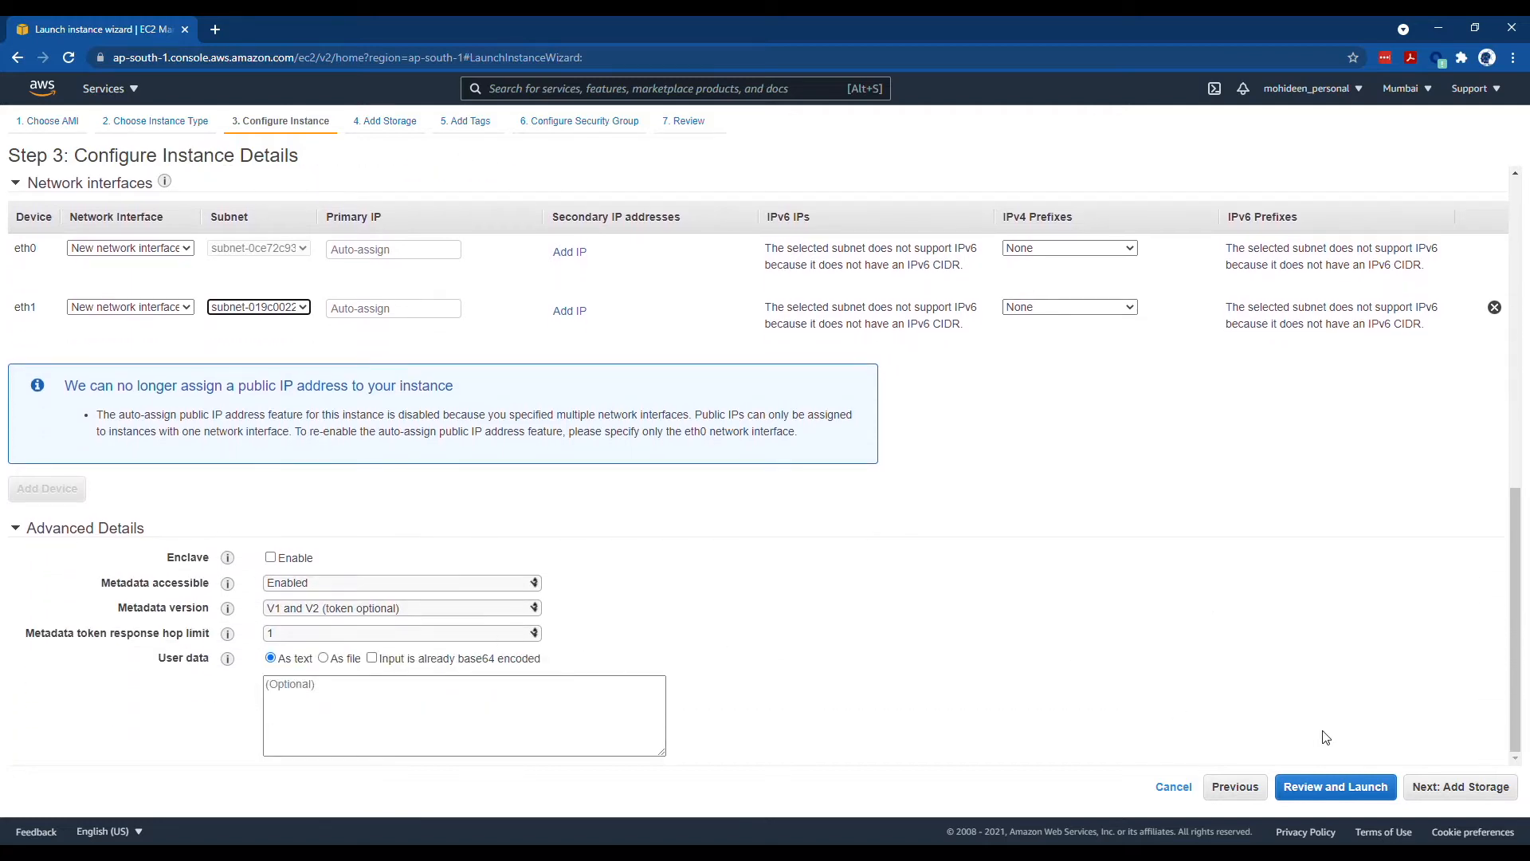
scroll(1127, 710, up, 8)
scroll(345, 584, up, 1)
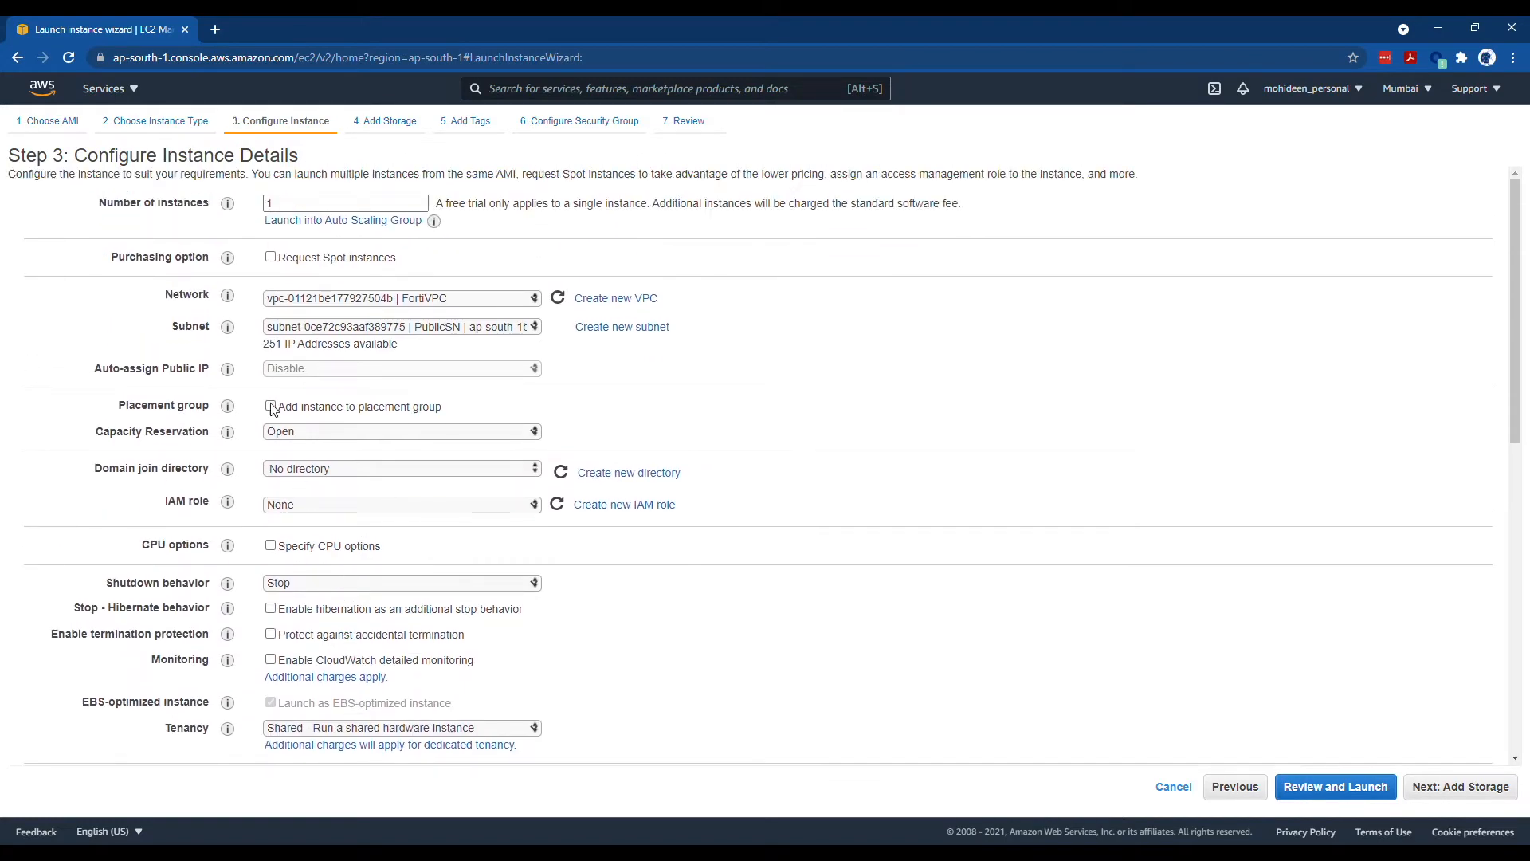
scroll(757, 495, down, 7)
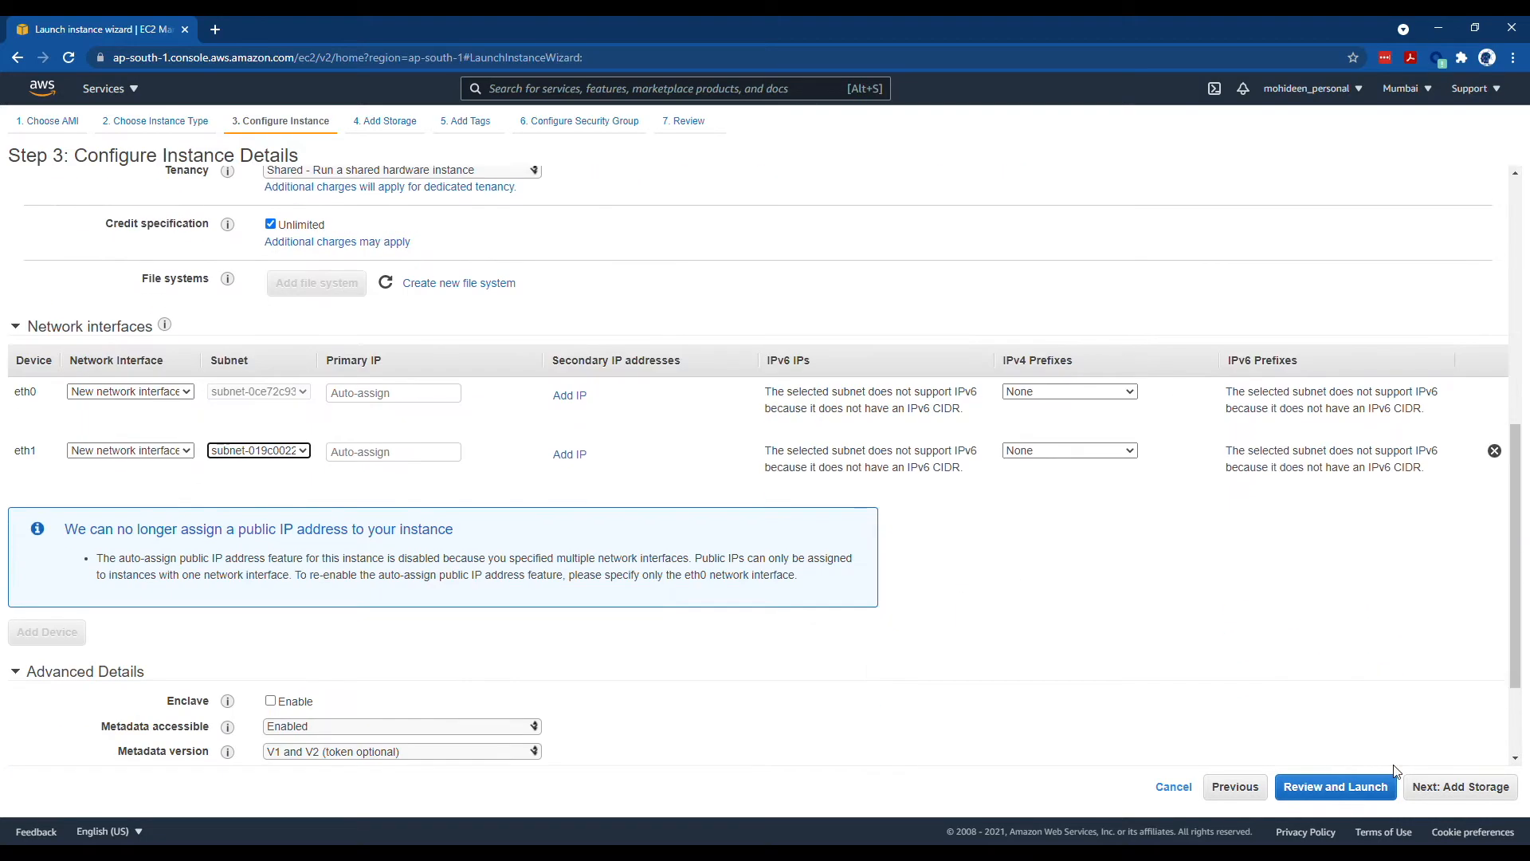
click(1455, 787)
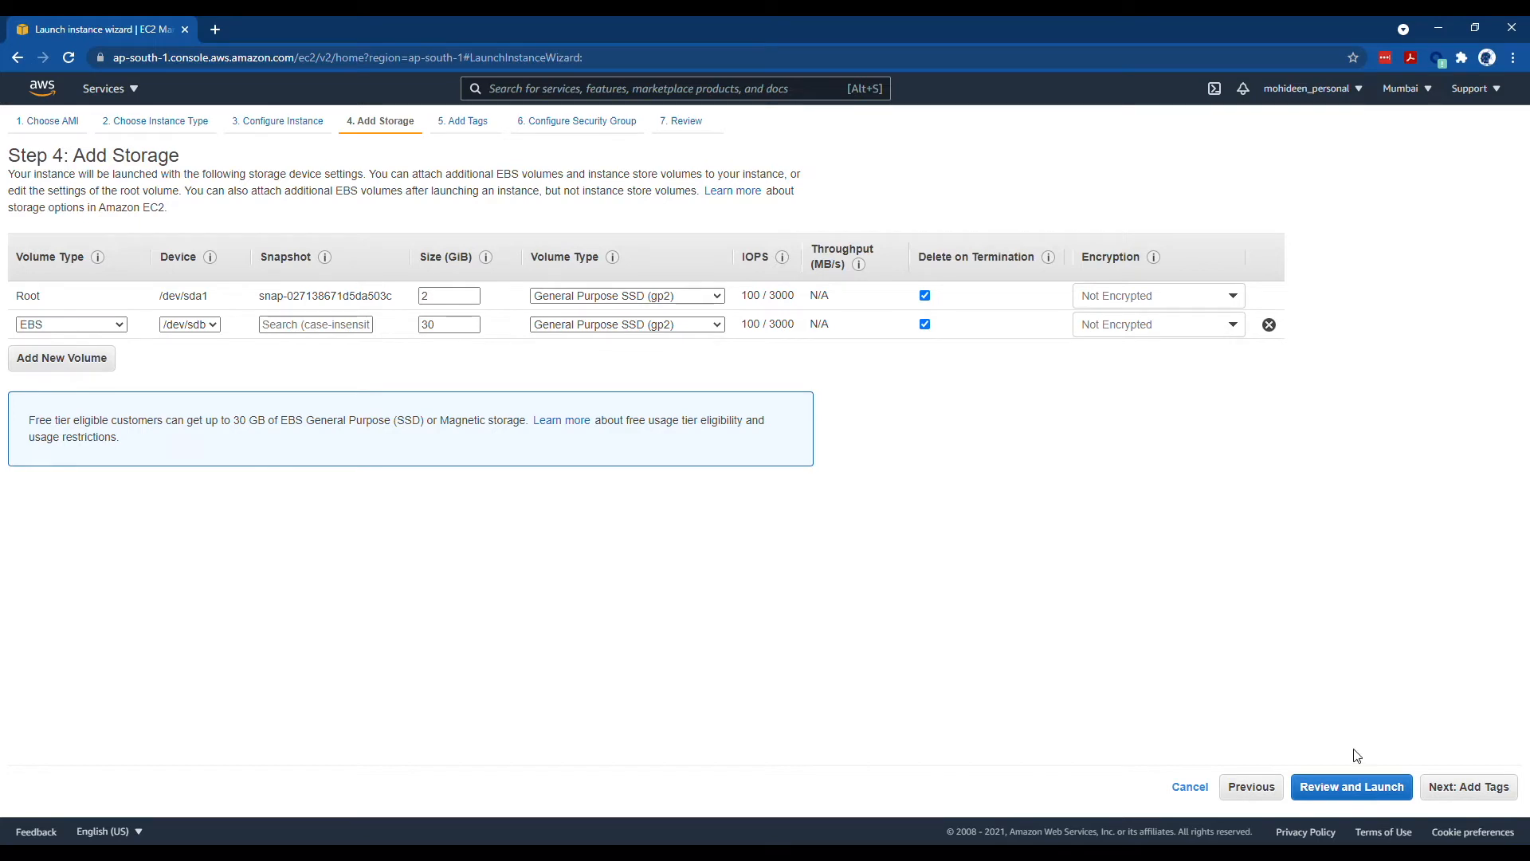
- Tag the instance with Name = FORTIVM
click(1465, 786)
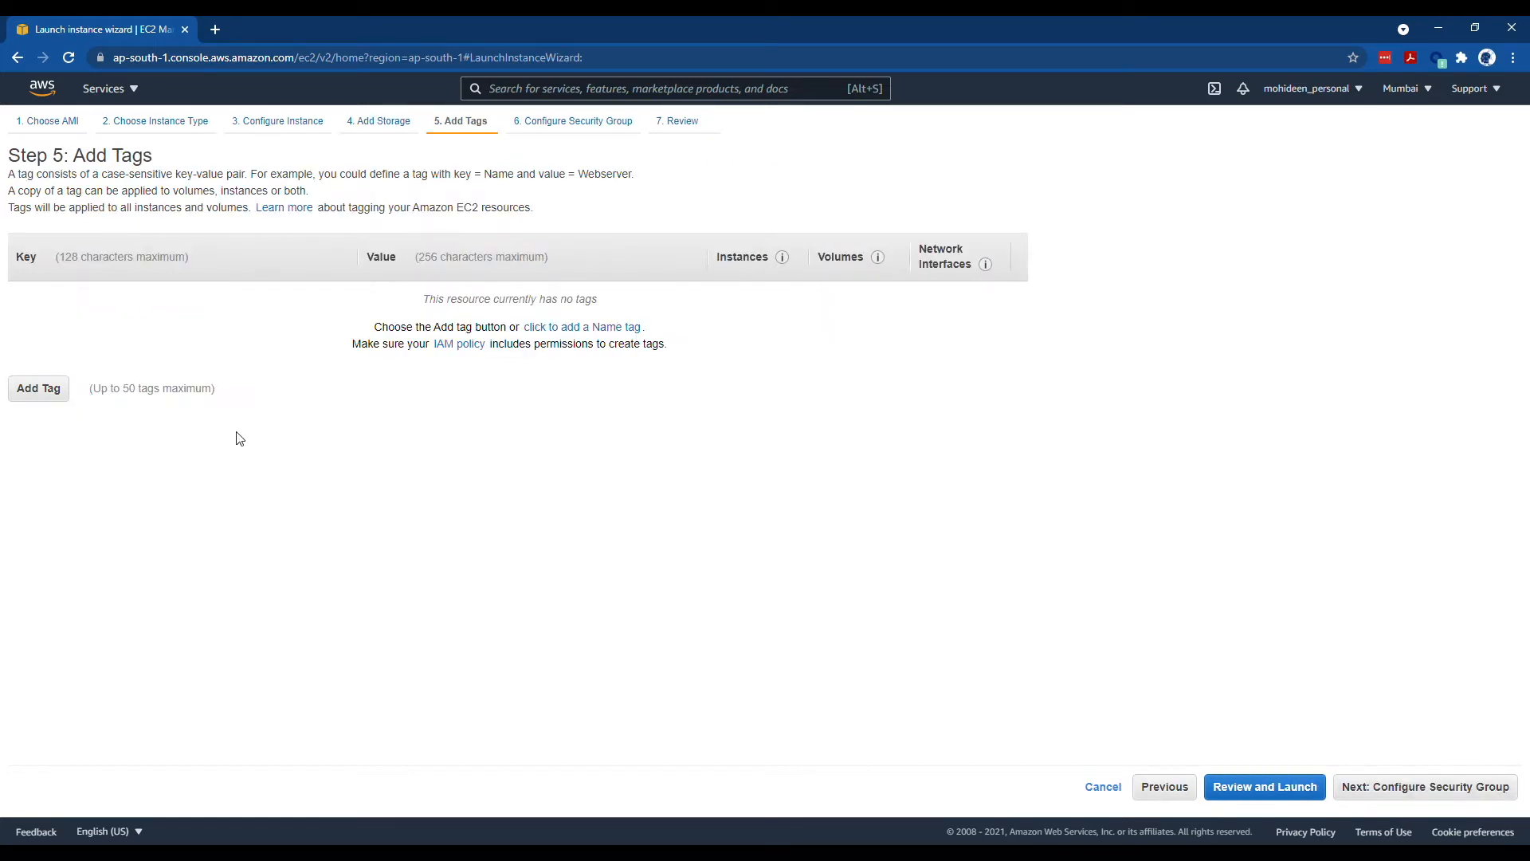
click(48, 389)
text(Name)
key(Tab)
text(FO)
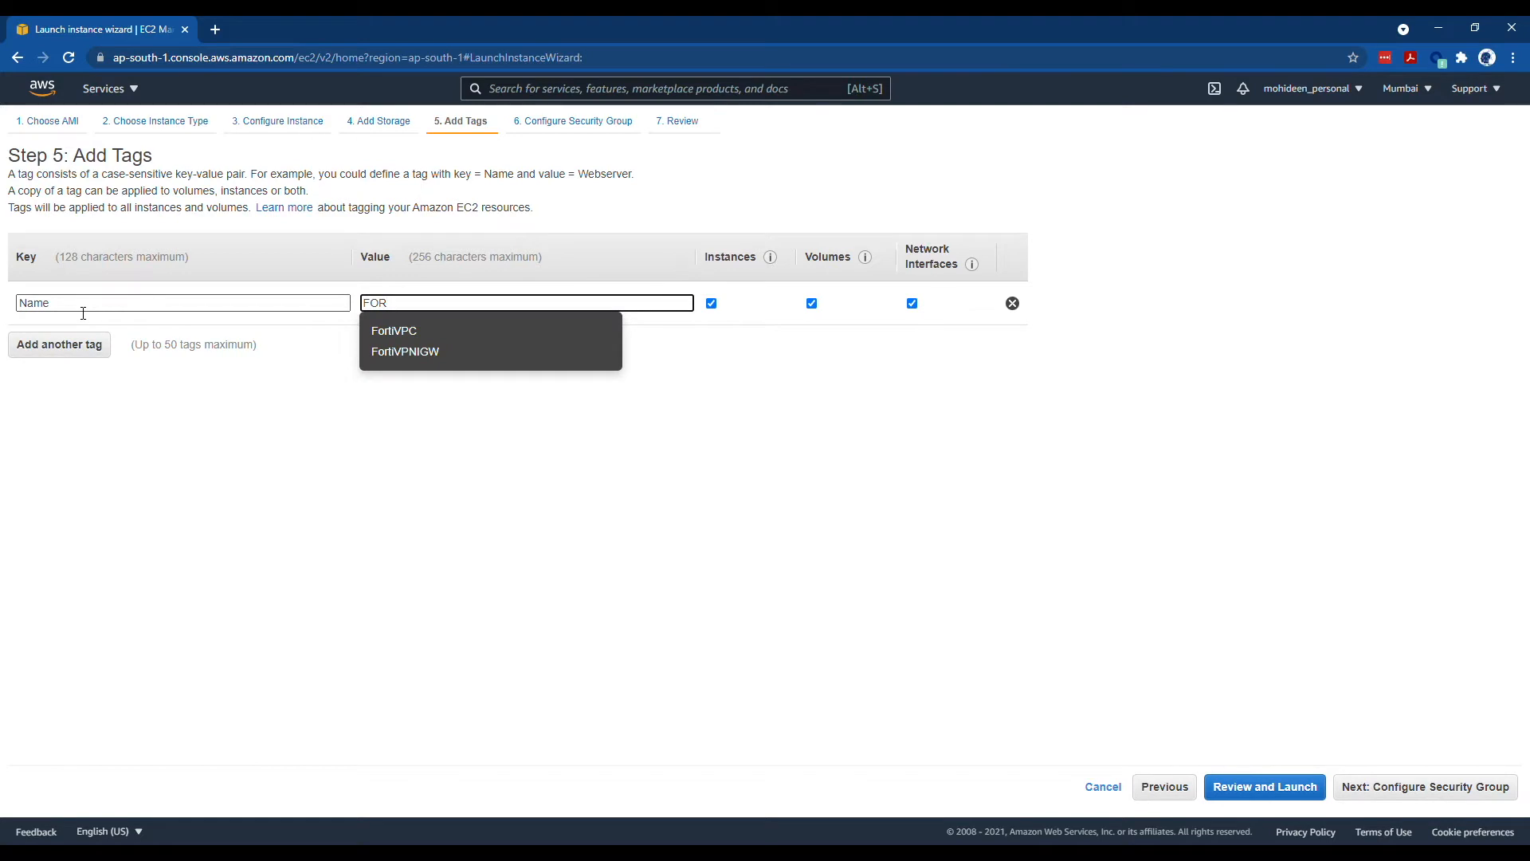
text(RTIVM)
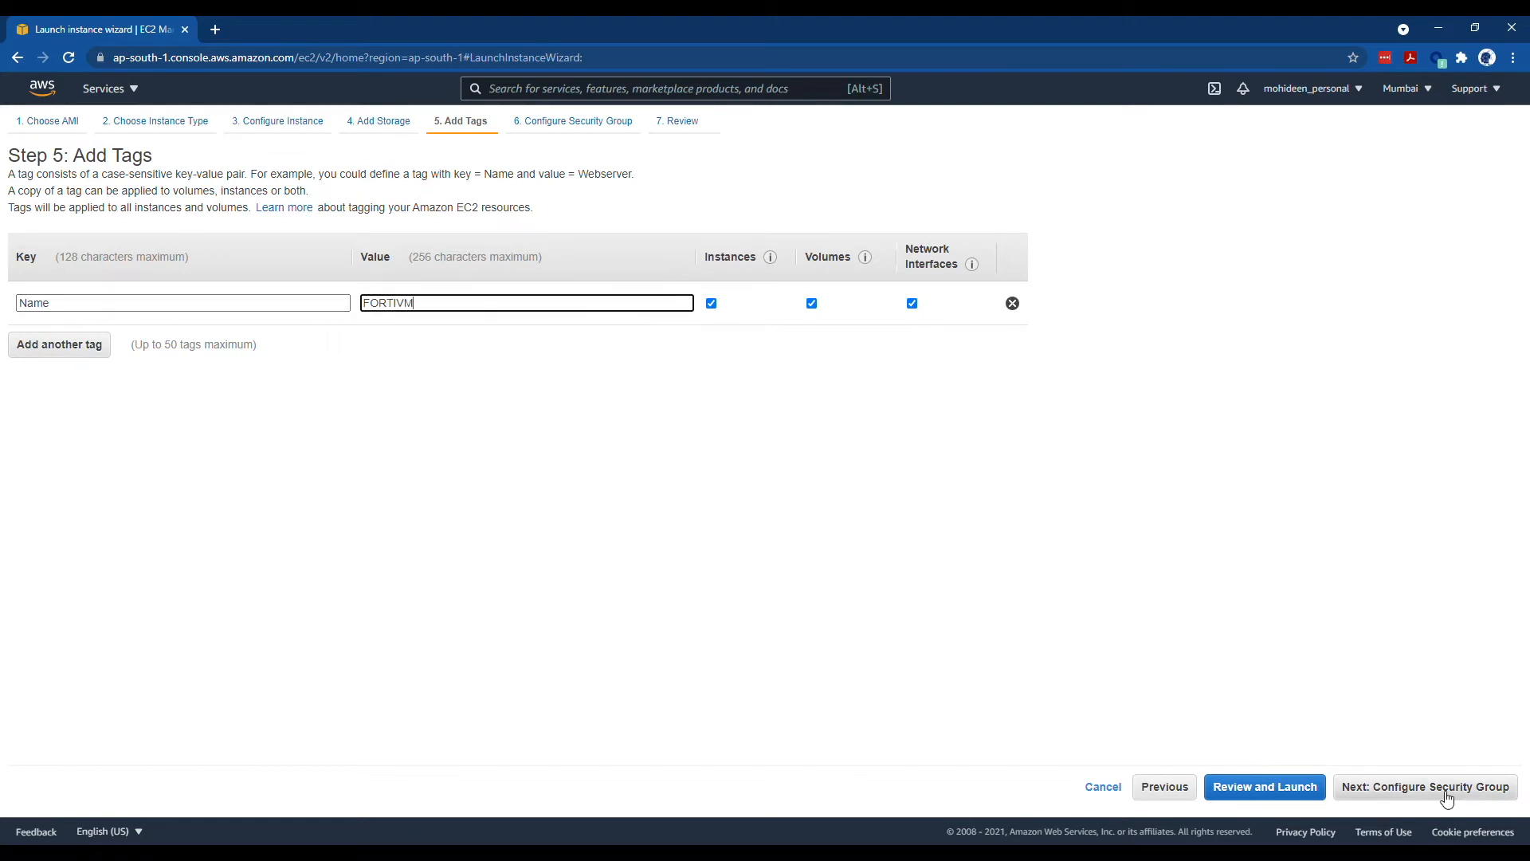
- Keep the FortiGate security group and review the launch settings
click(1446, 799)
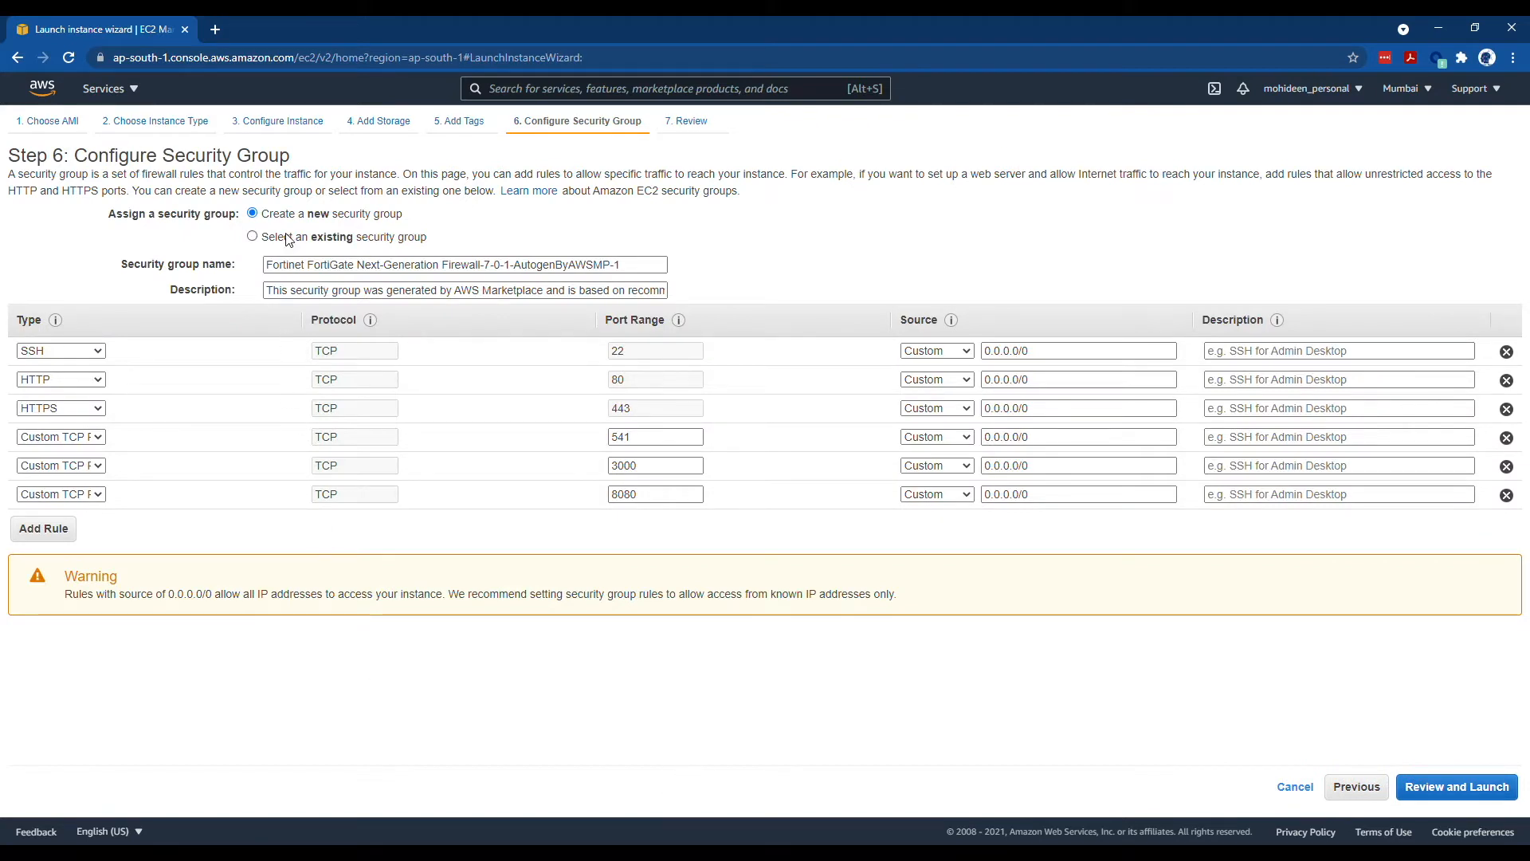
triple_click(283, 265)
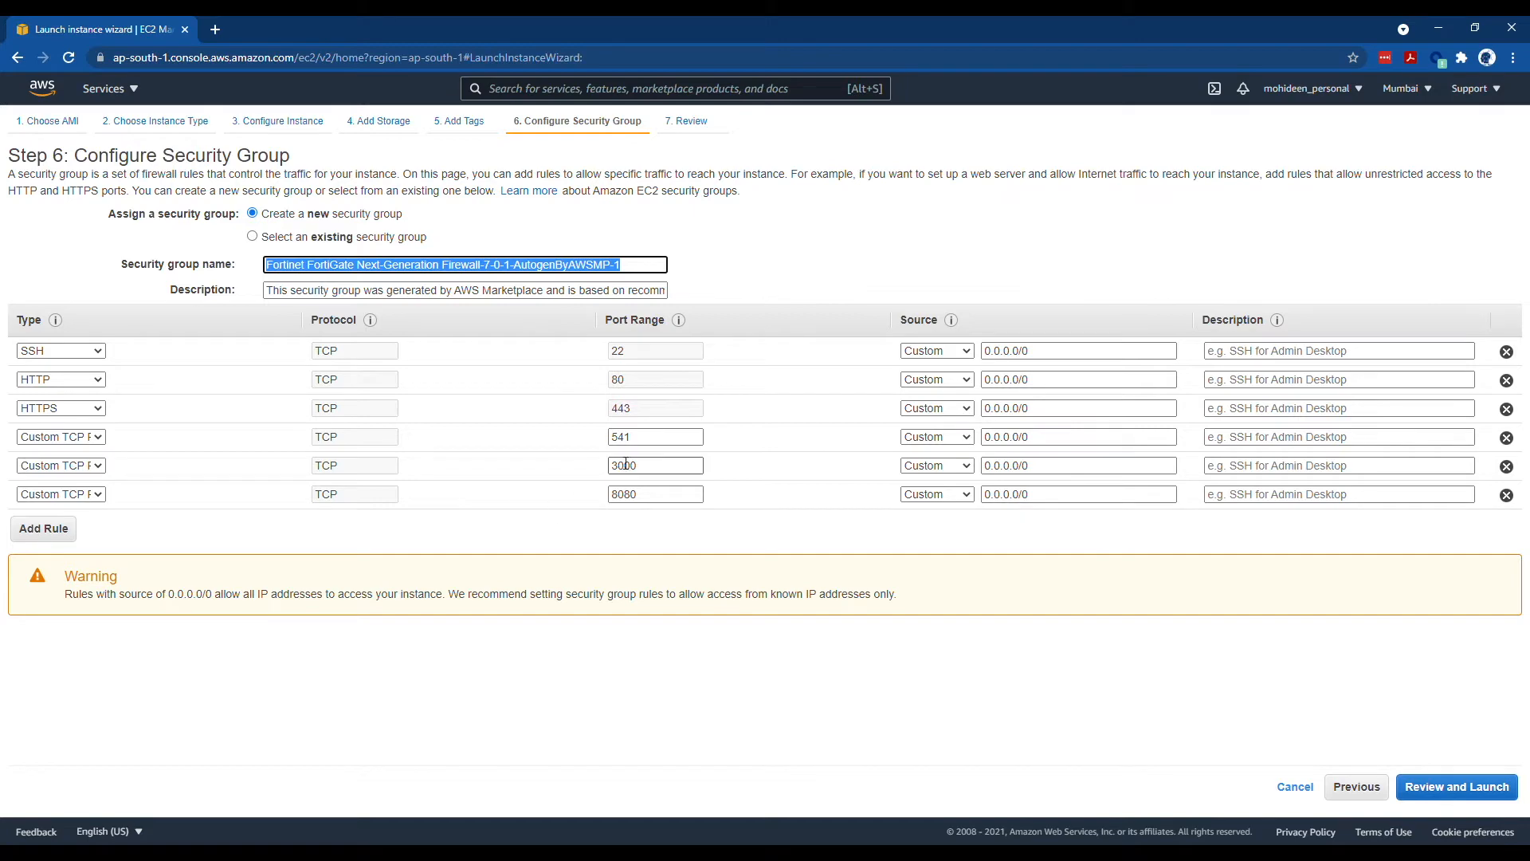
click(1396, 786)
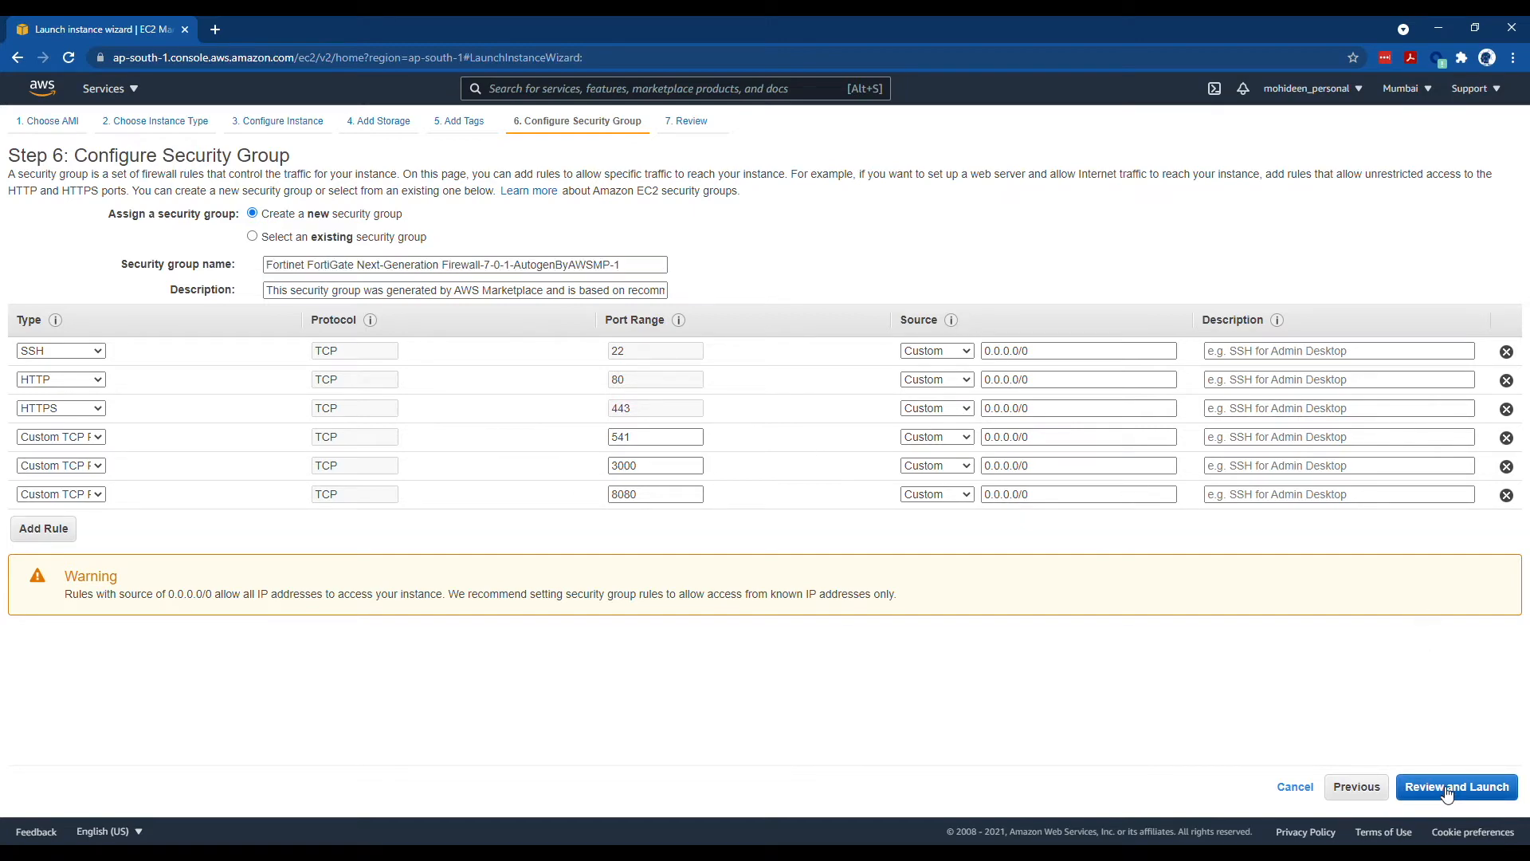
scroll(251, 583, down, 4)
scroll(251, 583, down, 2)
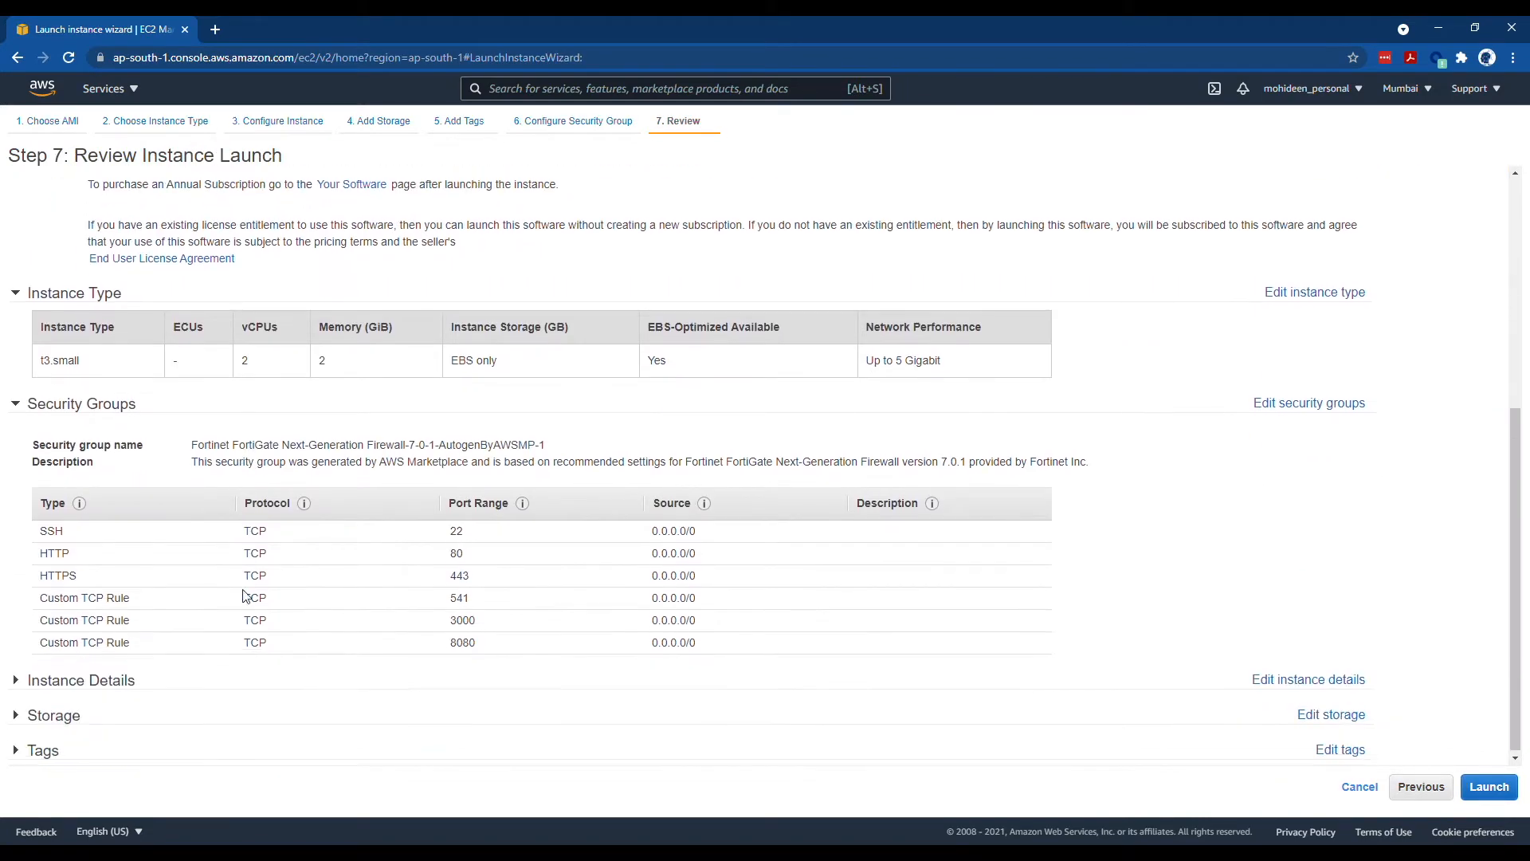
- Choose an existing key pair and acknowledge having its private key file
click(1488, 786)
click(636, 482)
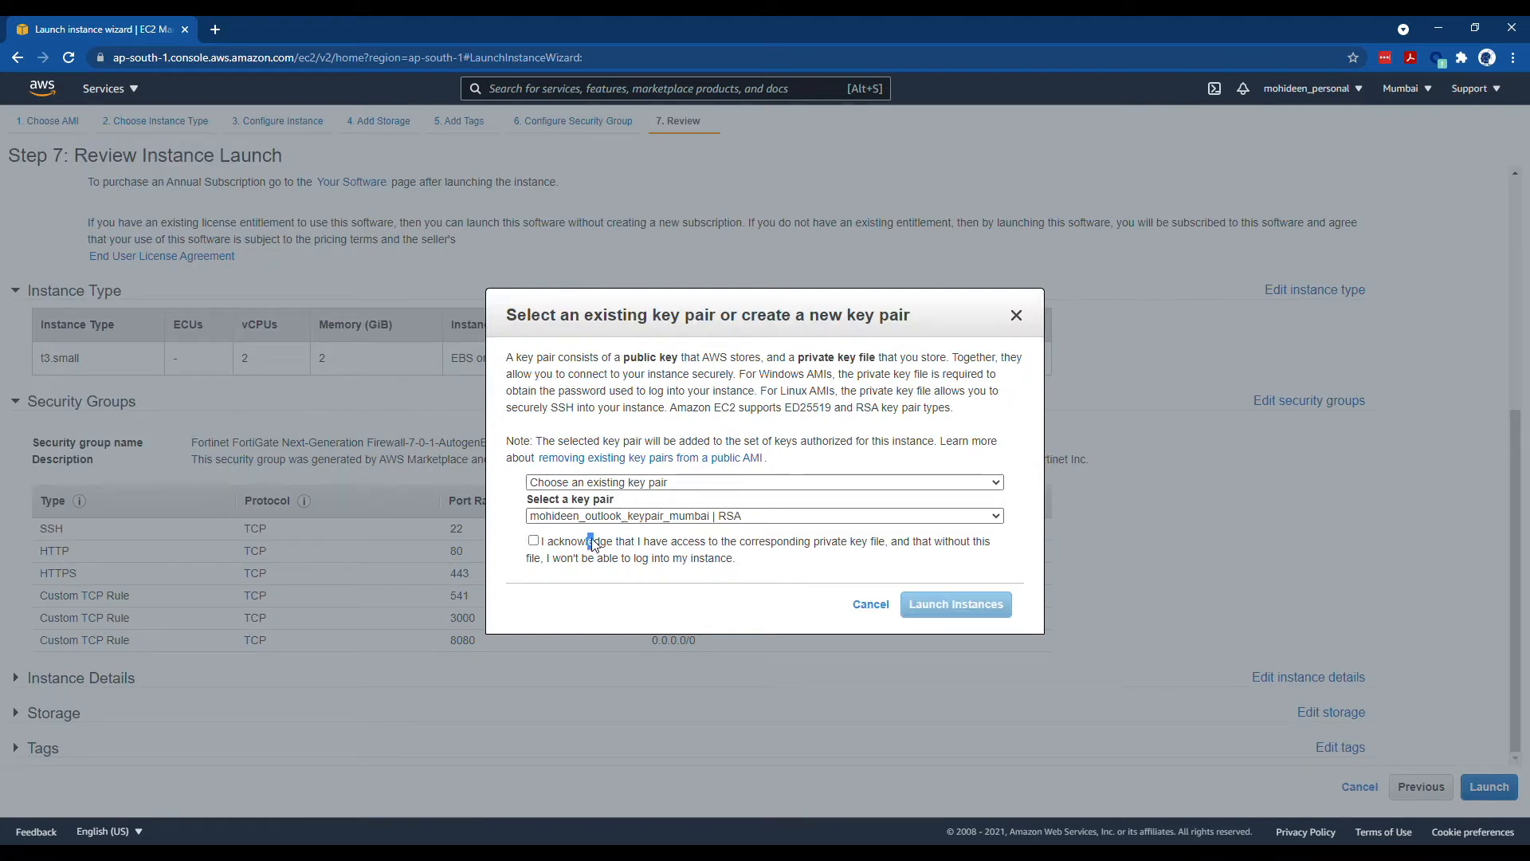
click(564, 548)
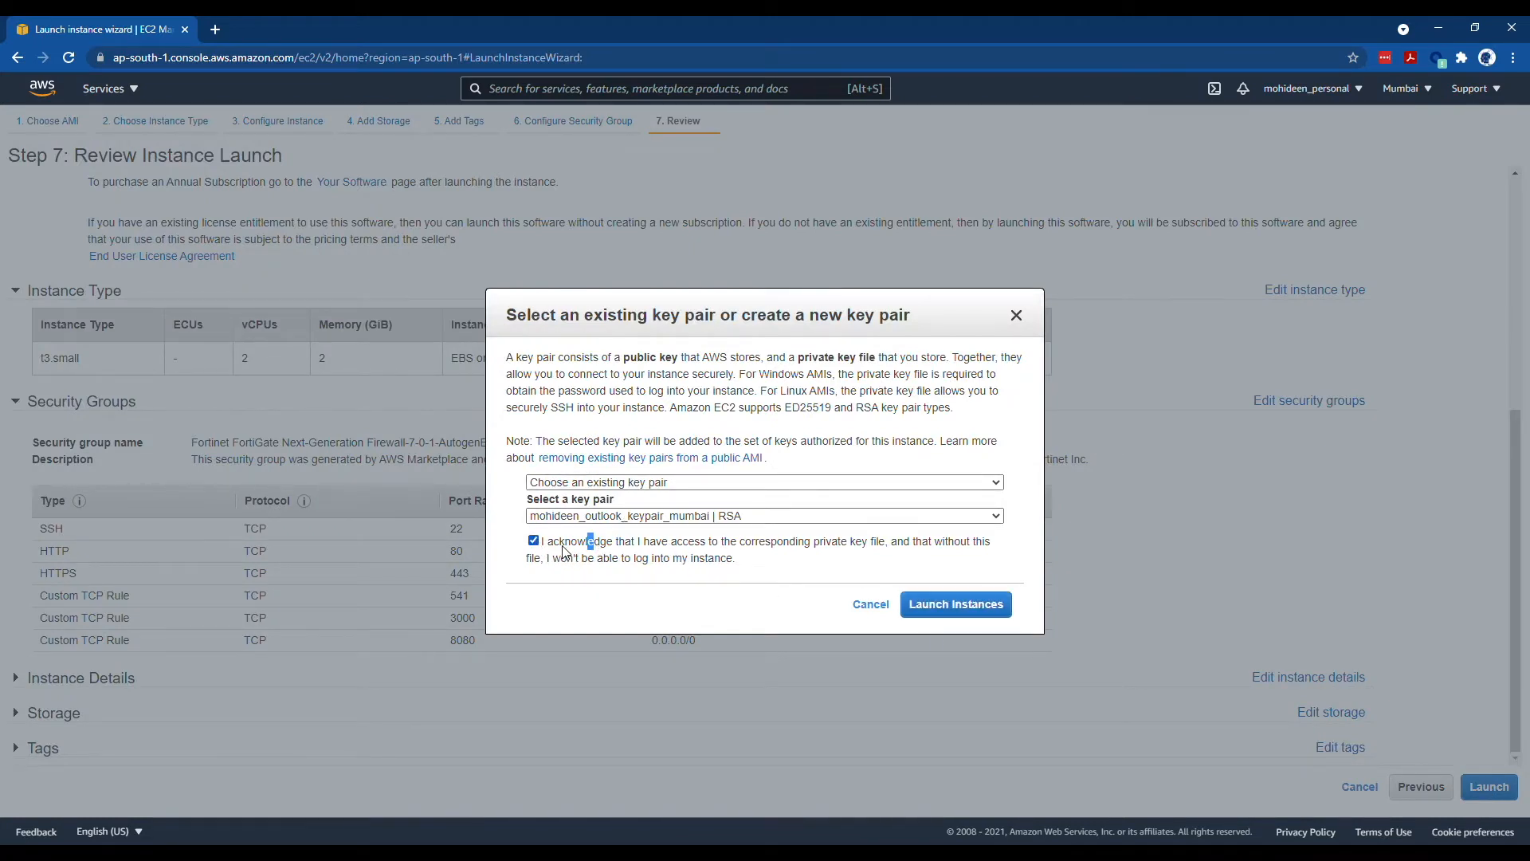
- Launch the FortiGate instance and open its usage instructions in another tab
click(949, 604)
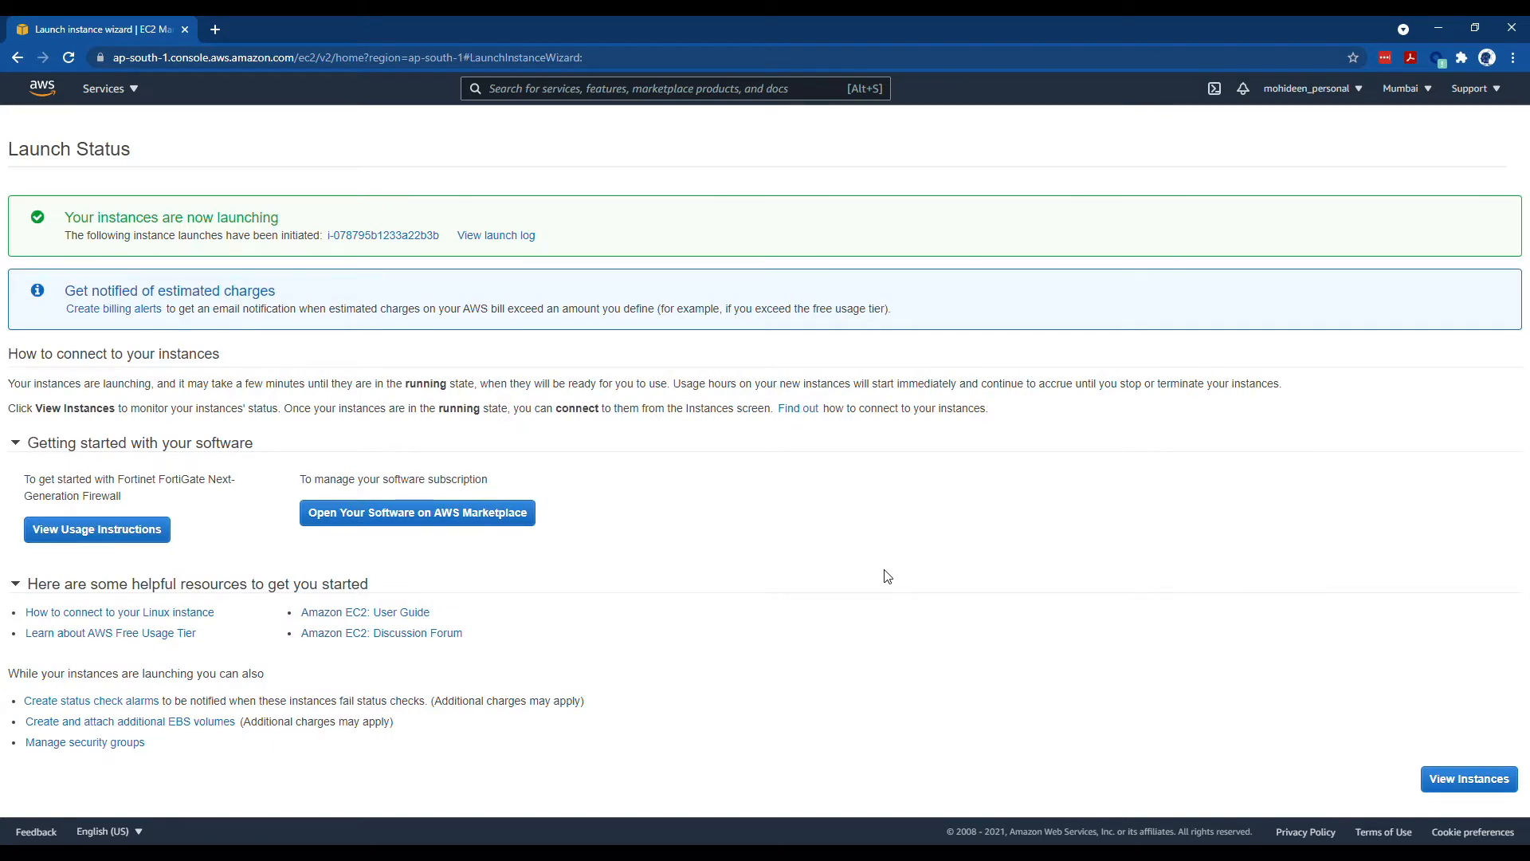
click(109, 533)
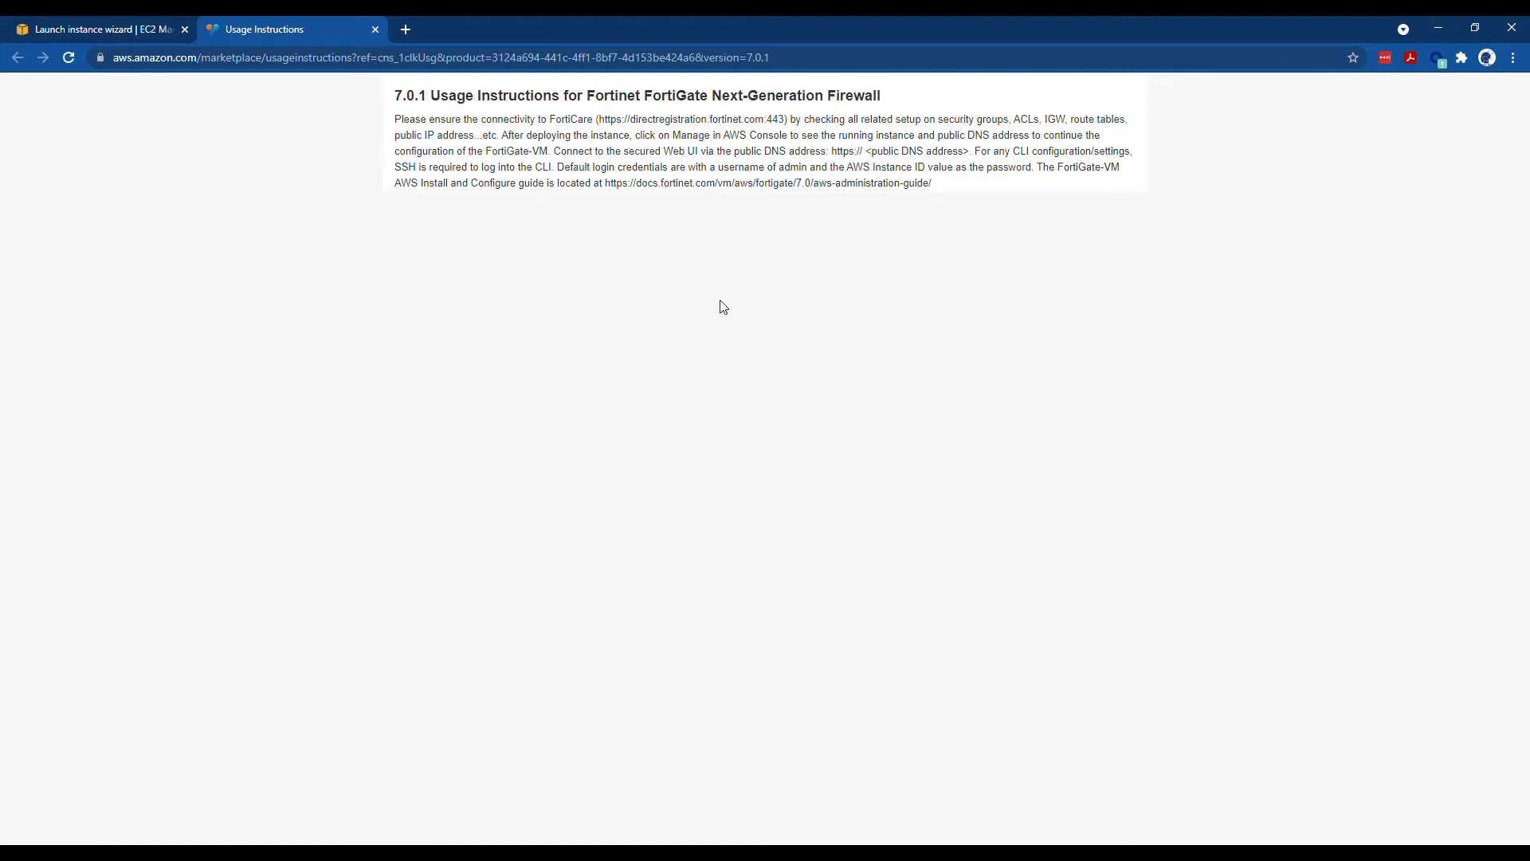
drag(851, 132, 1086, 174)
click(888, 227)
- Confirm every launch log step succeeded, then go to the EC2 instances list
click(94, 30)
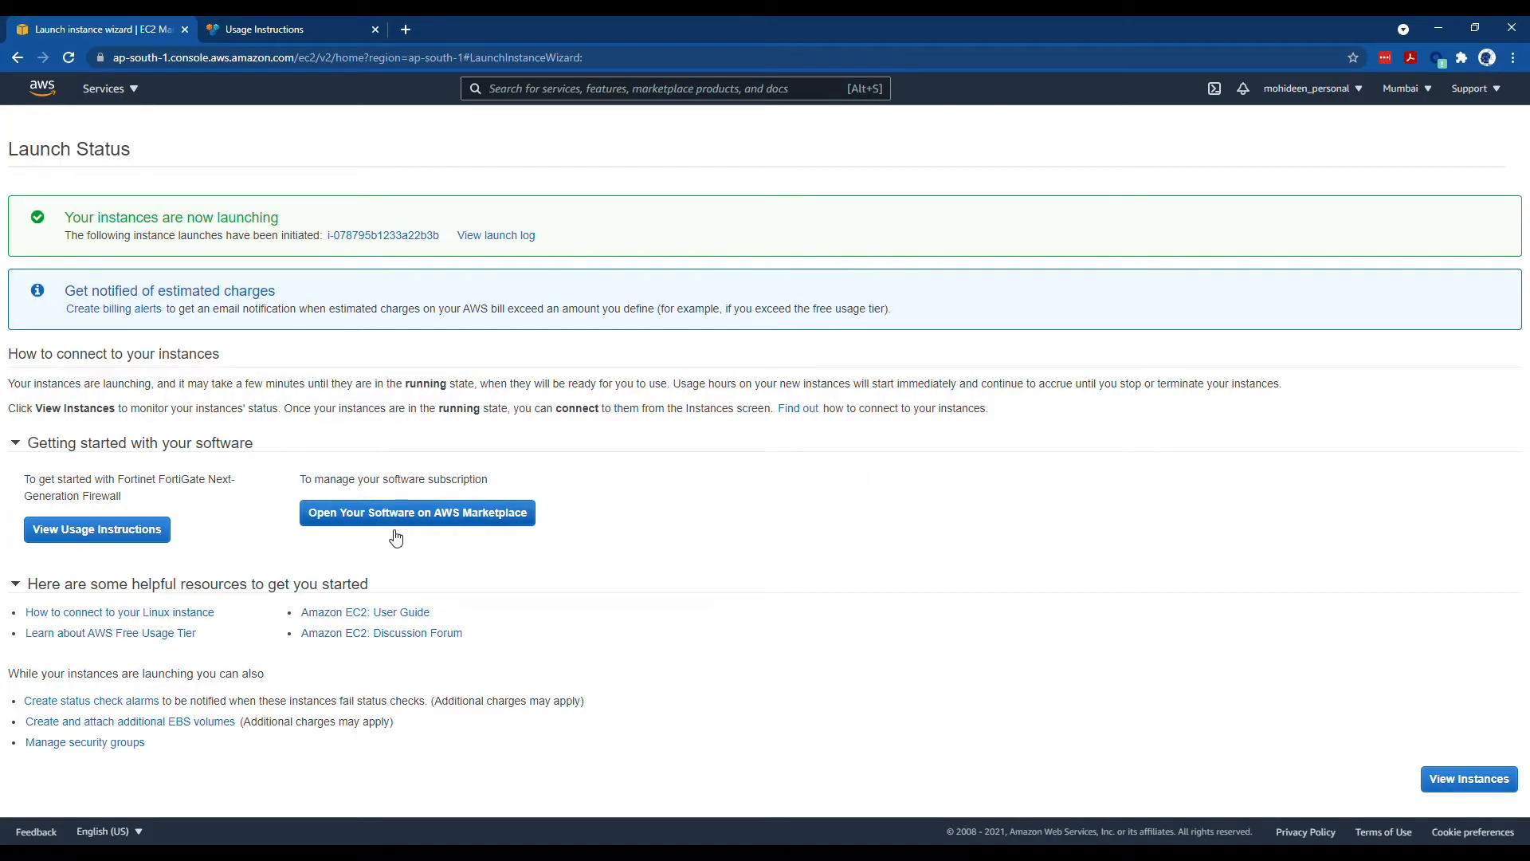
click(495, 235)
drag(126, 266, 500, 272)
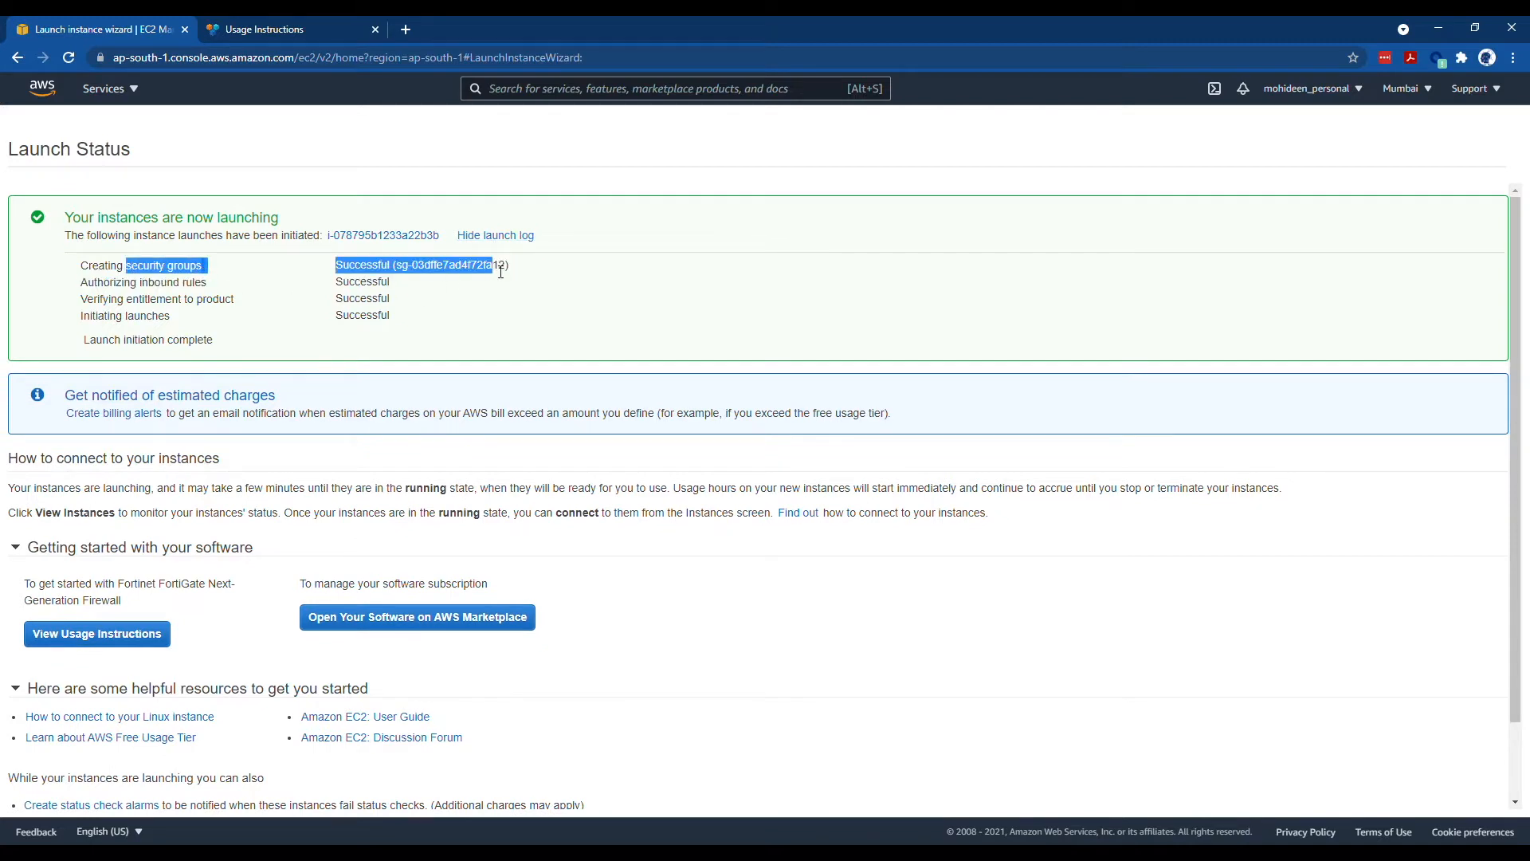
drag(80, 283, 393, 303)
drag(76, 318, 103, 341)
scroll(251, 410, down, 2)
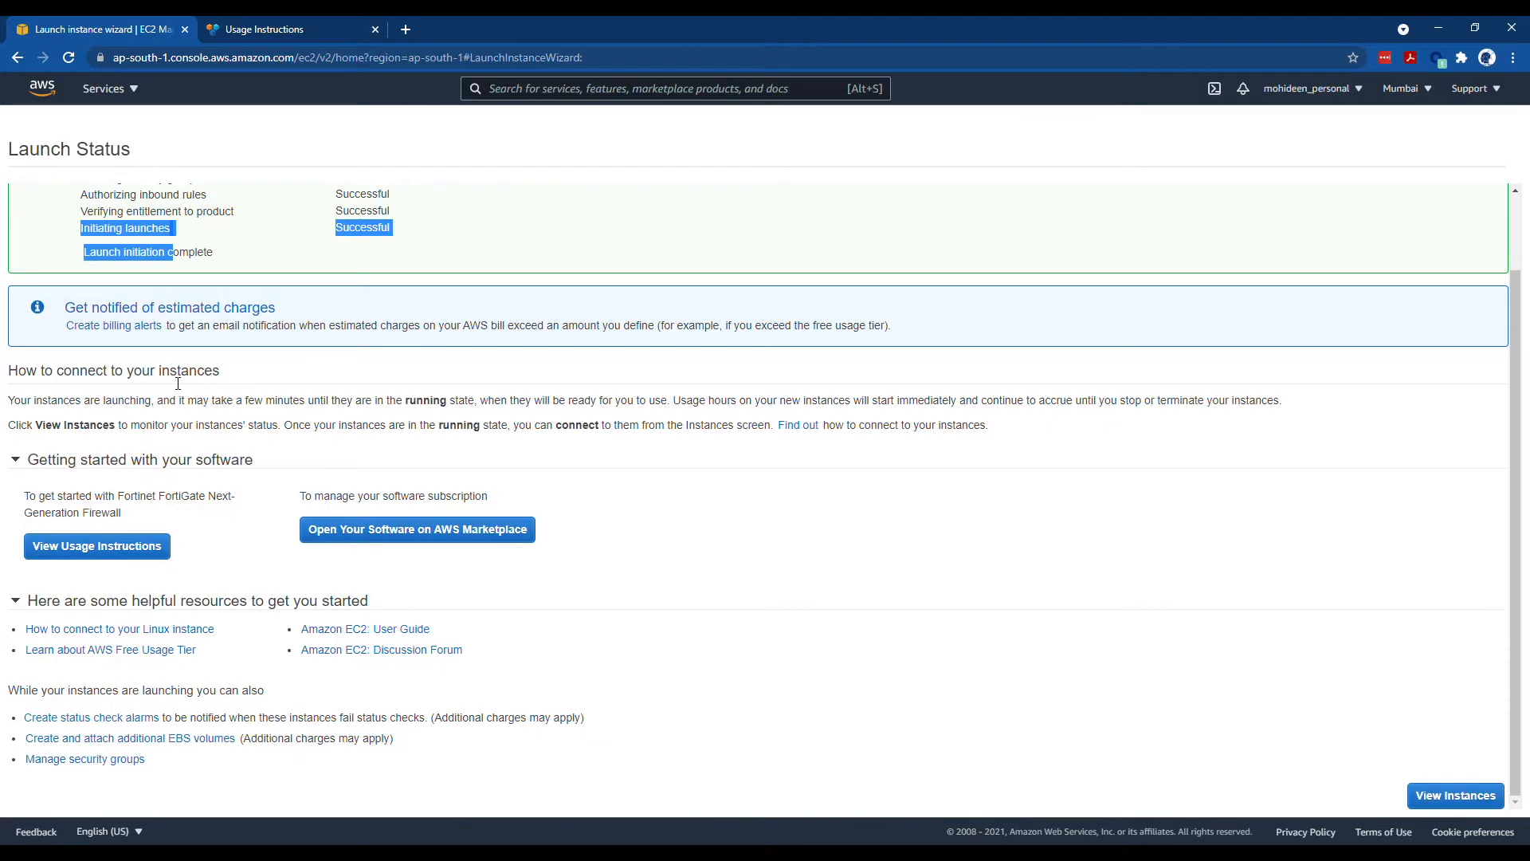
click(140, 338)
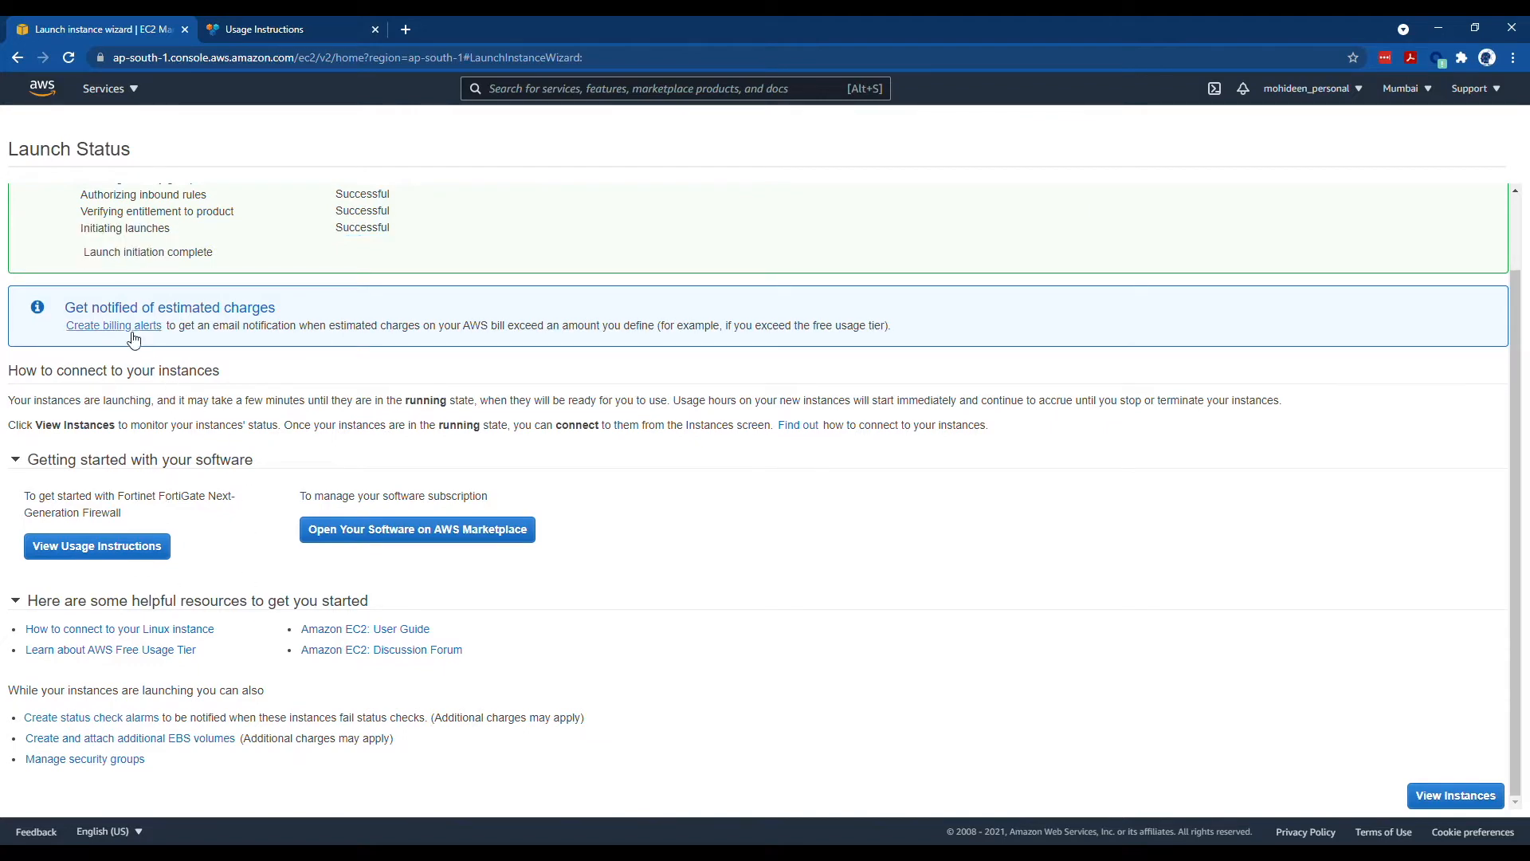
scroll(120, 135, up, 2)
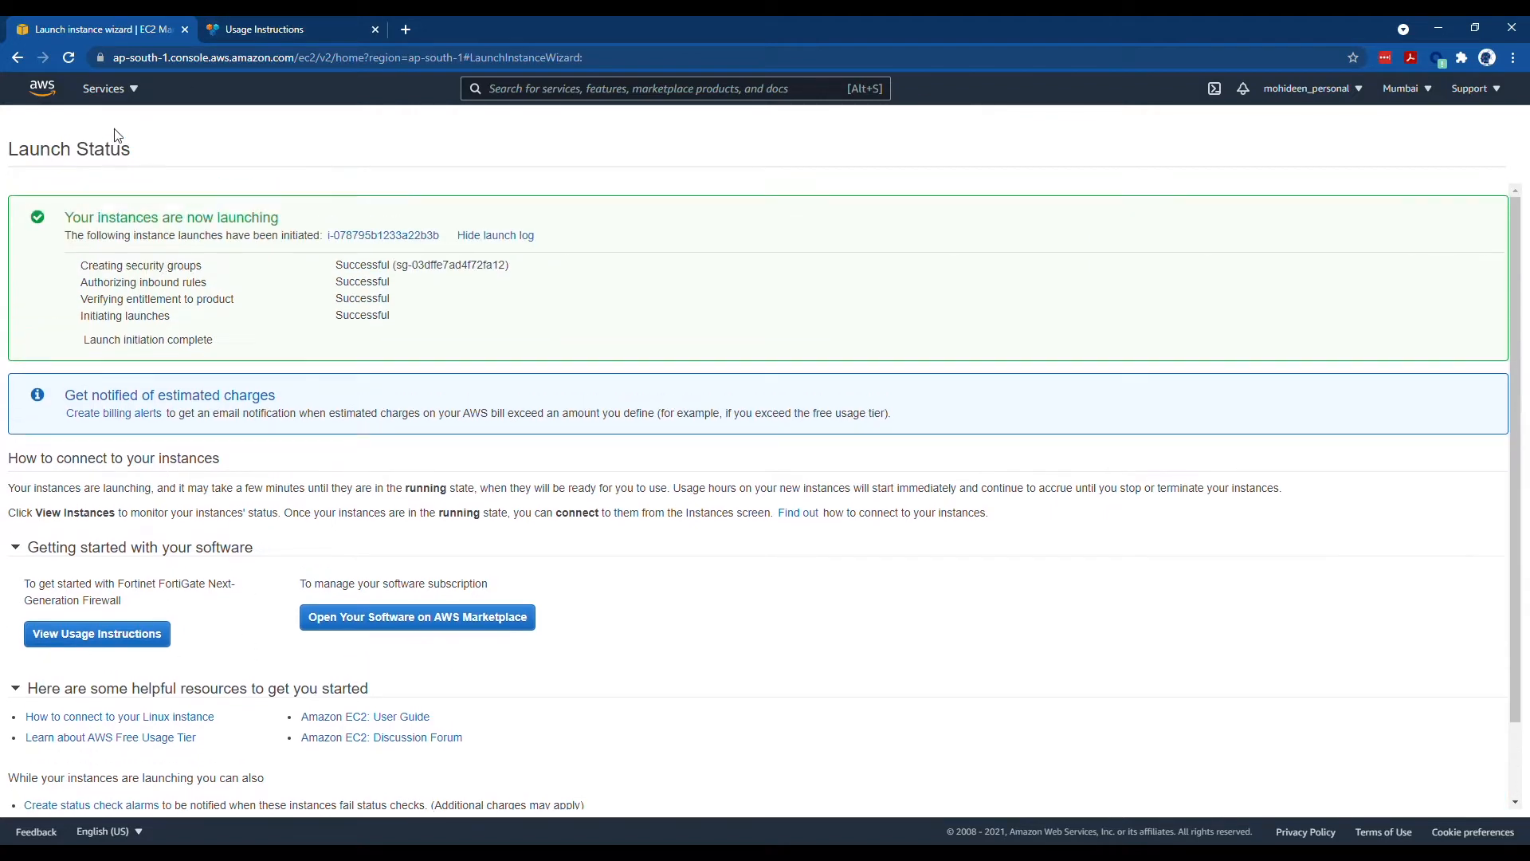
click(110, 89)
click(89, 239)
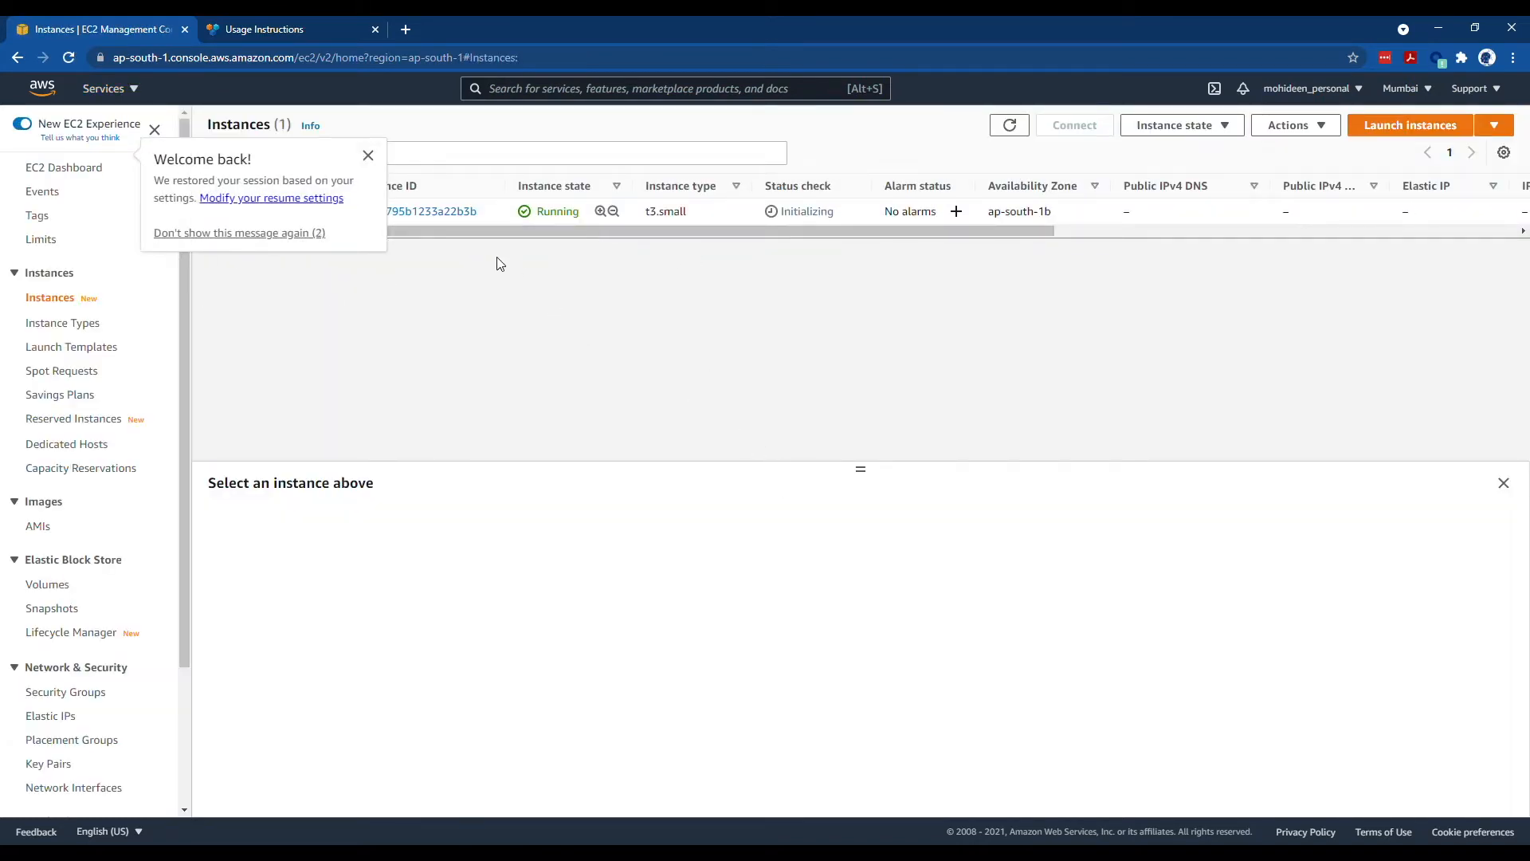
- Inspect the FORTIVM instance's Networking details, then move to the Elastic IP addresses page
click(485, 212)
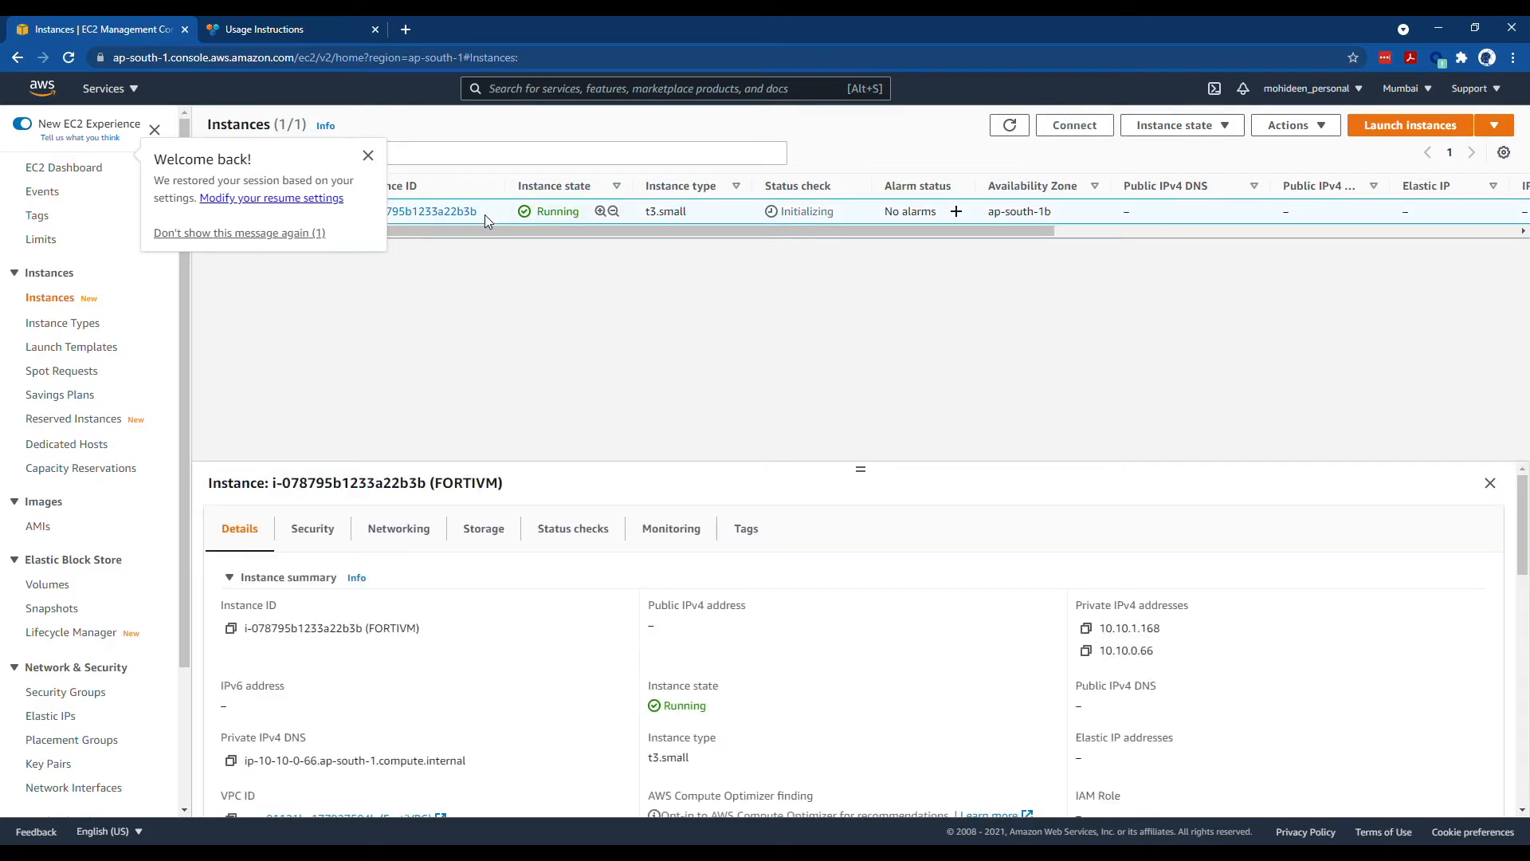
click(423, 535)
scroll(451, 573, down, 3)
scroll(480, 615, up, 2)
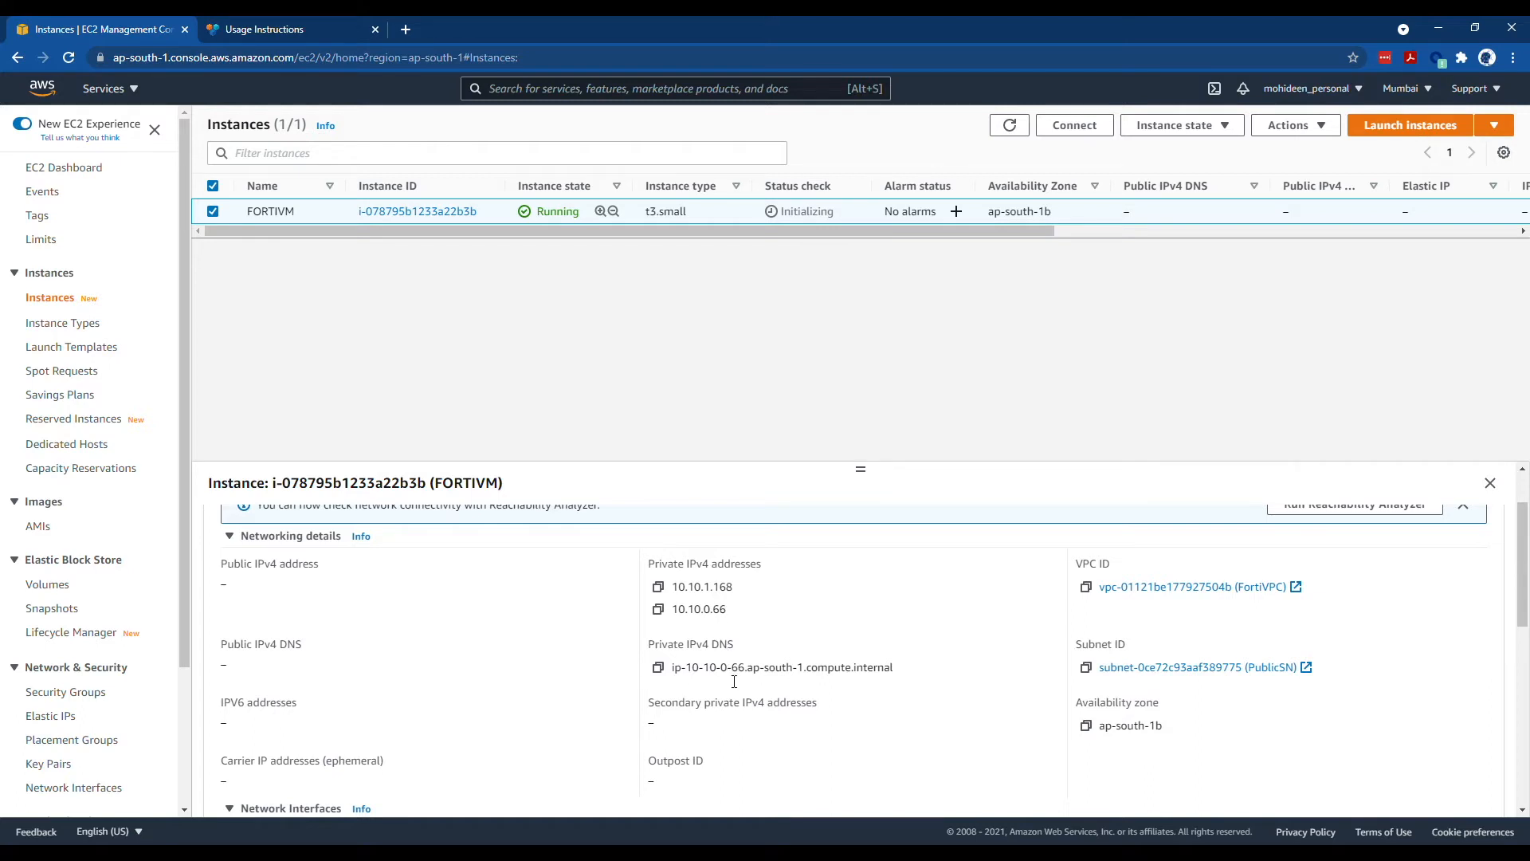
scroll(993, 666, down, 2)
scroll(981, 668, up, 1)
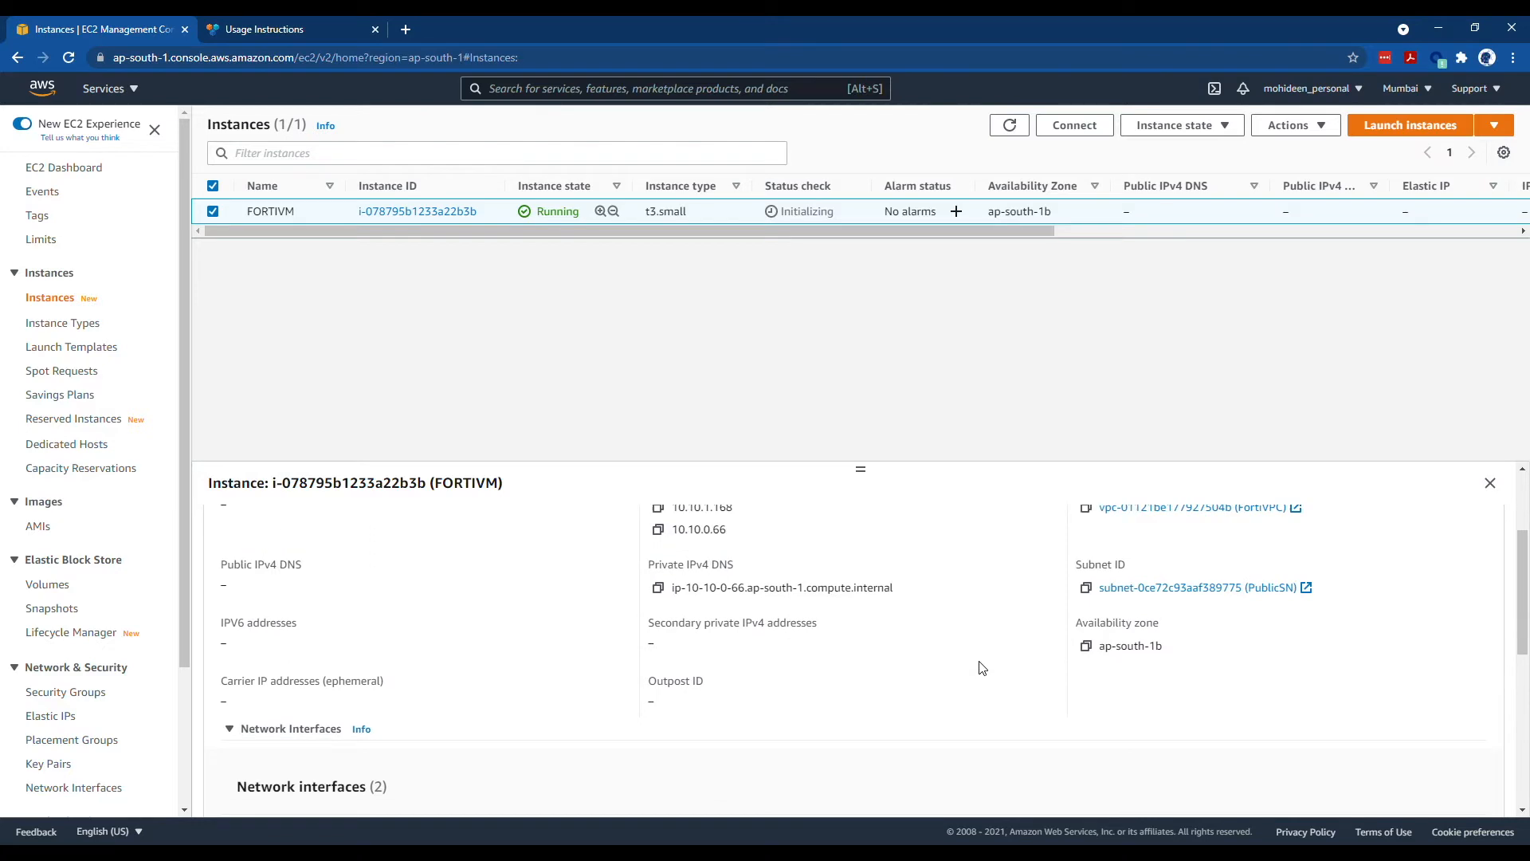
scroll(513, 633, down, 1)
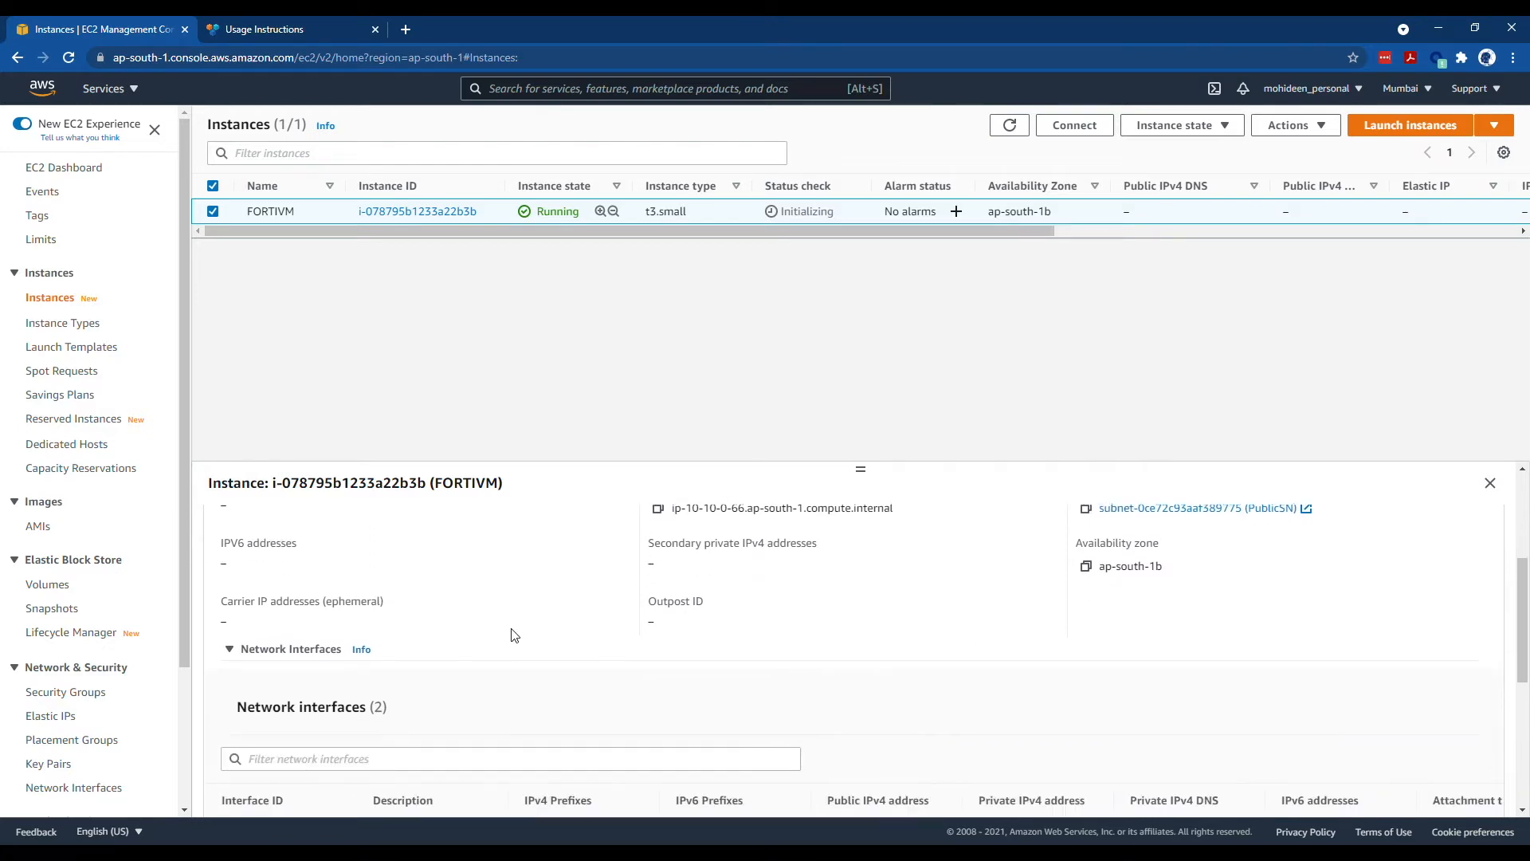
click(68, 717)
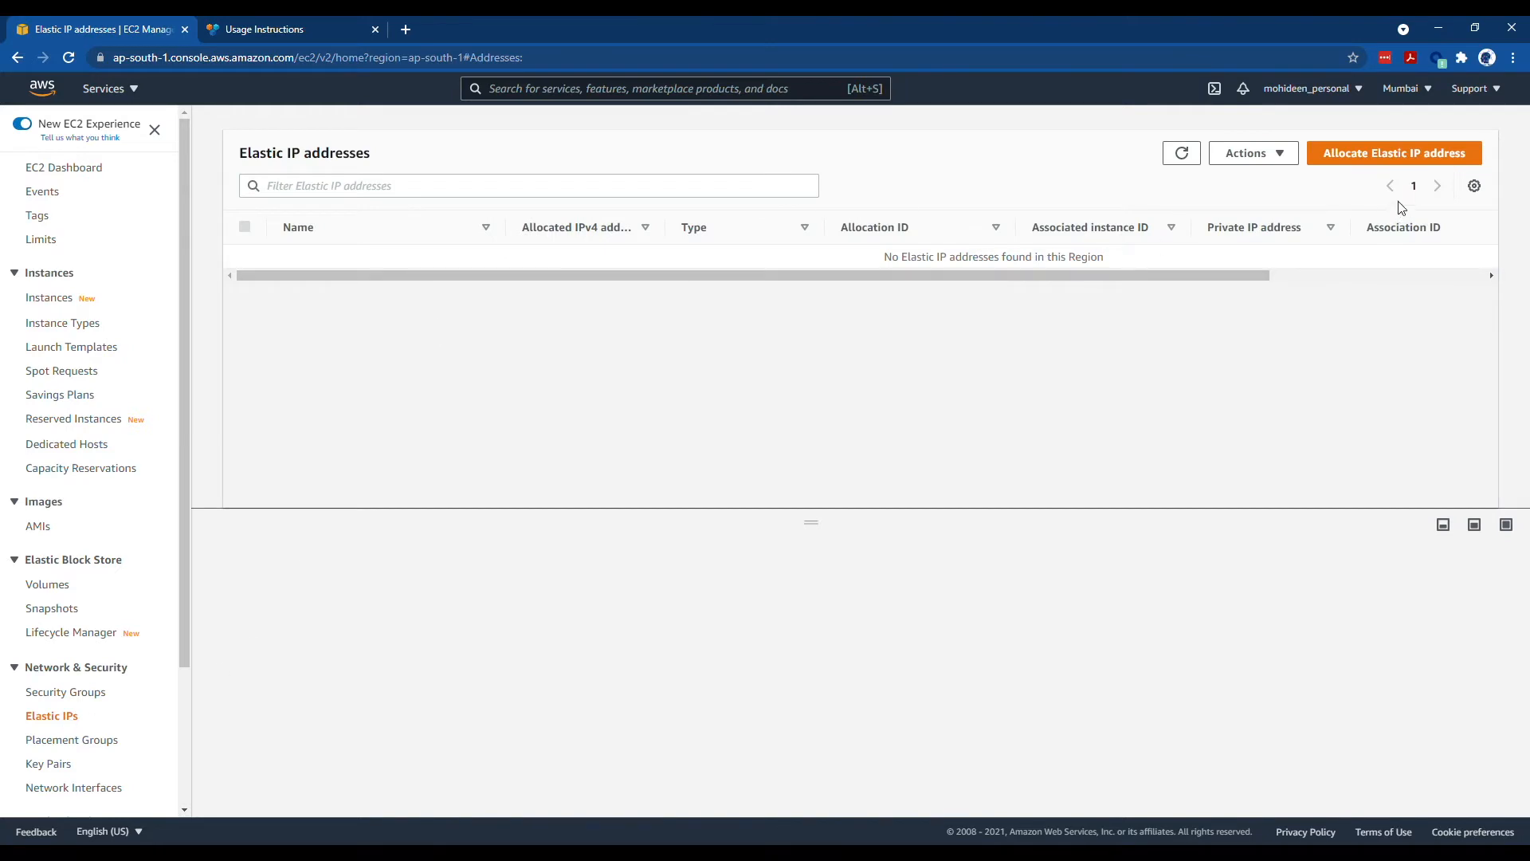
- Allocate Elastic IP 15.207.239.182 and name it FORTINETPIP
click(1391, 152)
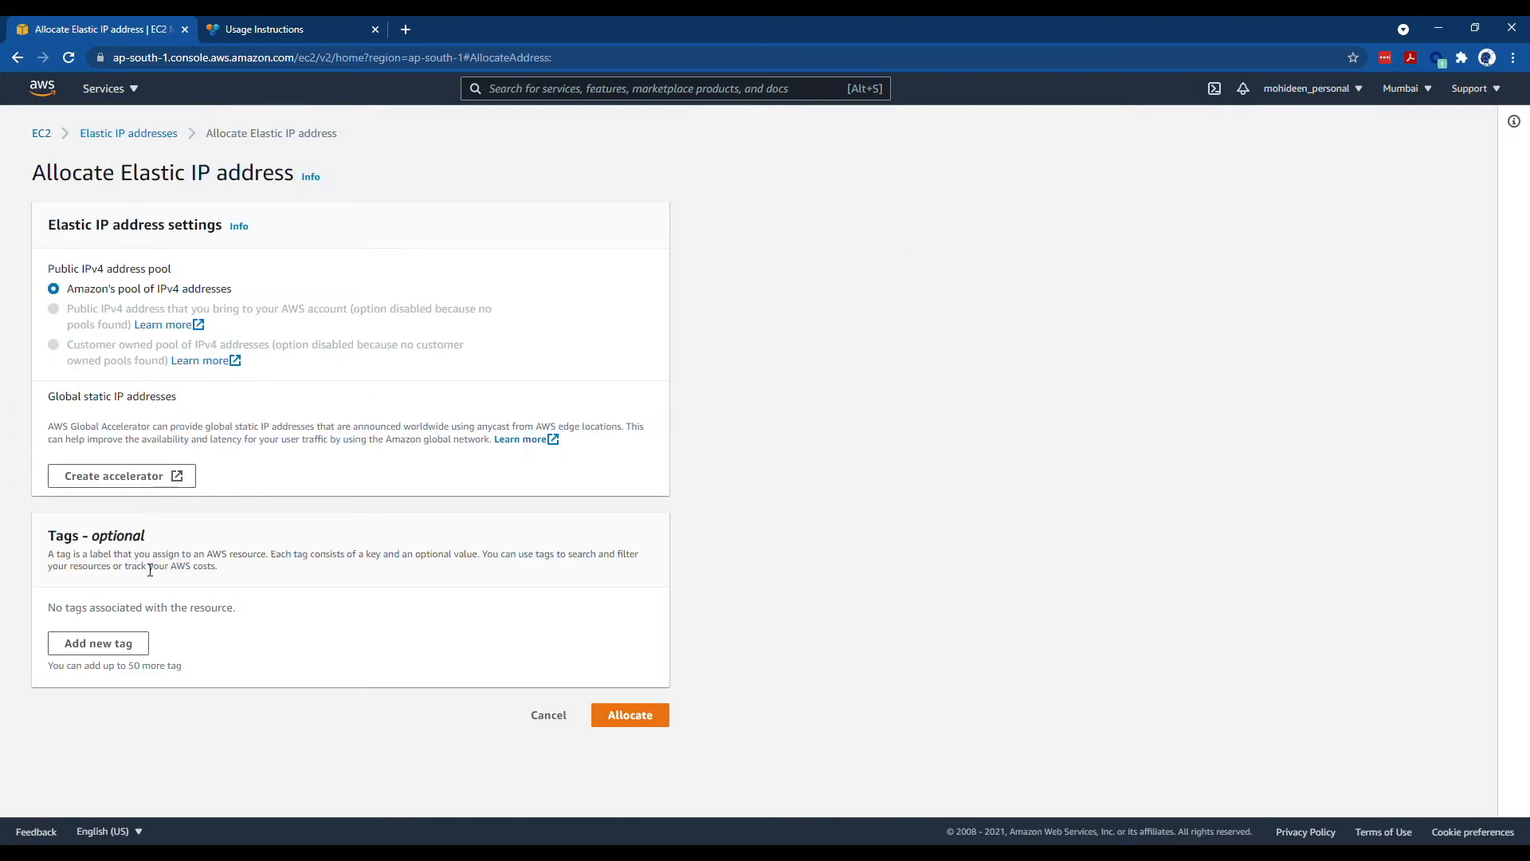
click(645, 717)
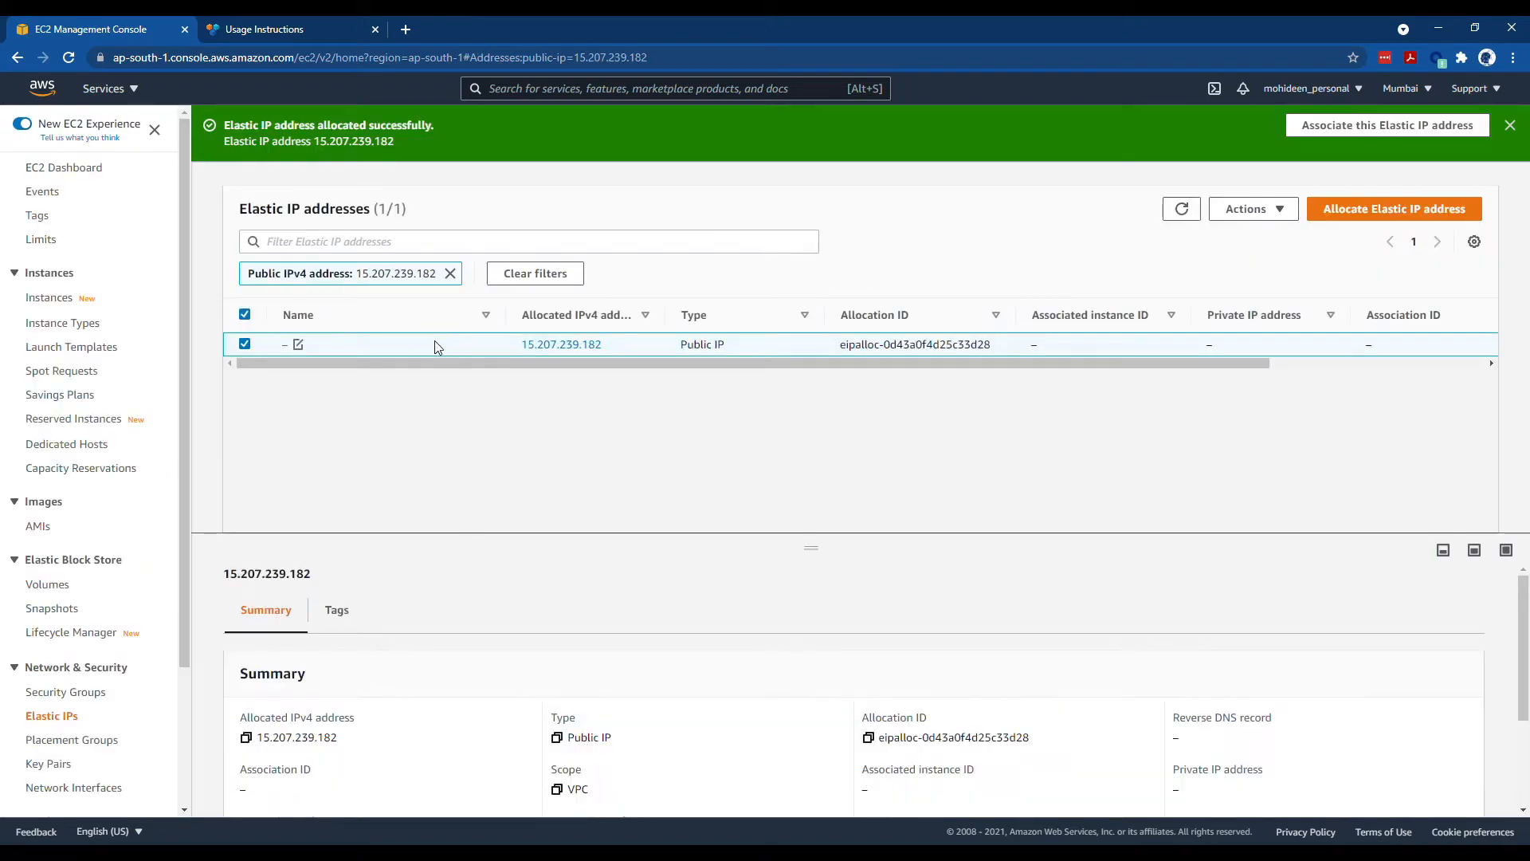
click(299, 345)
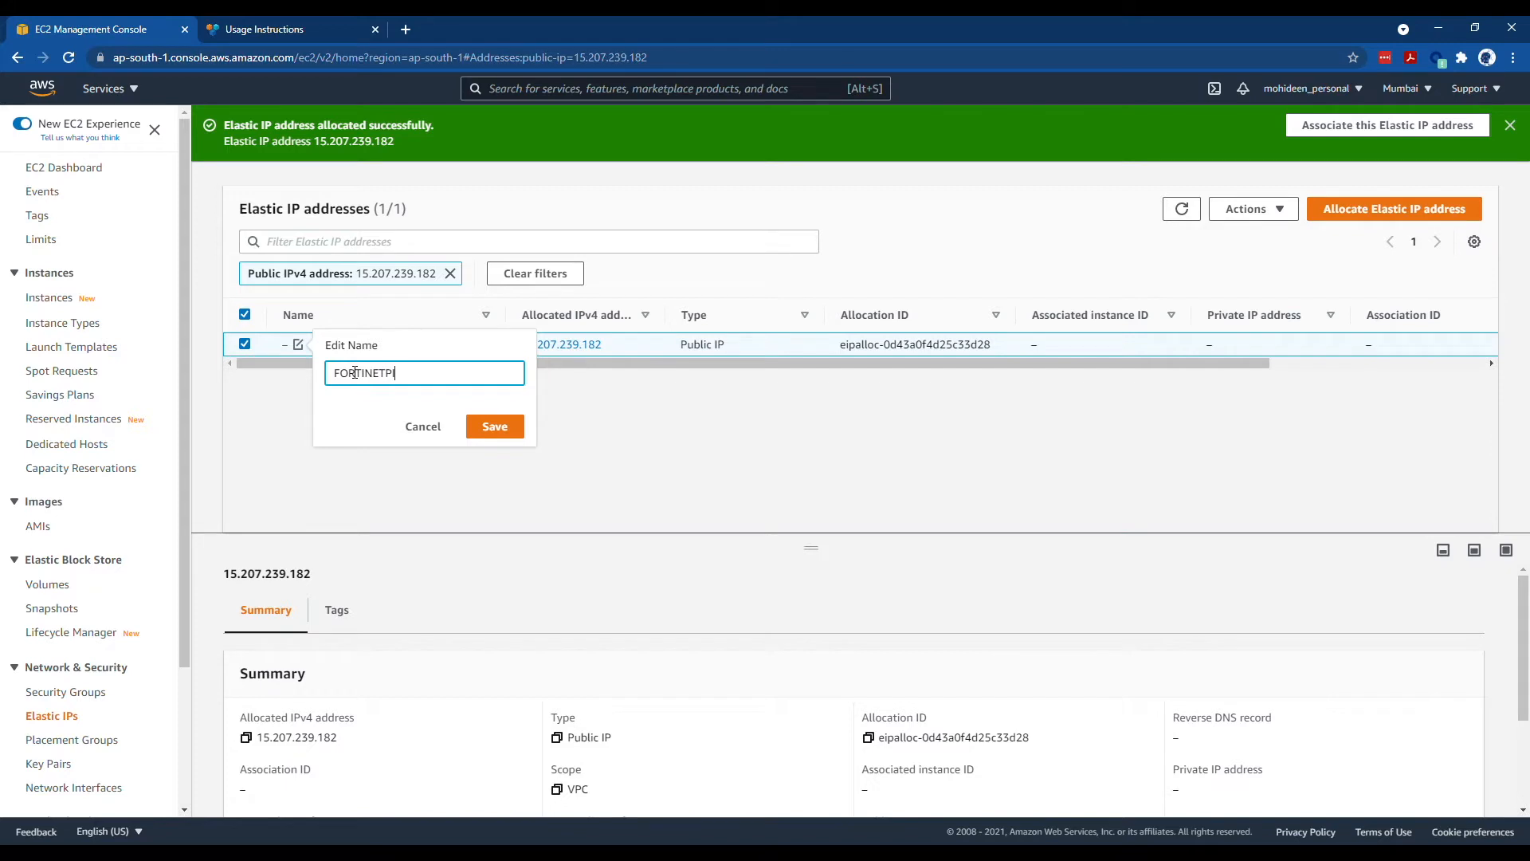
text(FORTINETPIP)
click(495, 426)
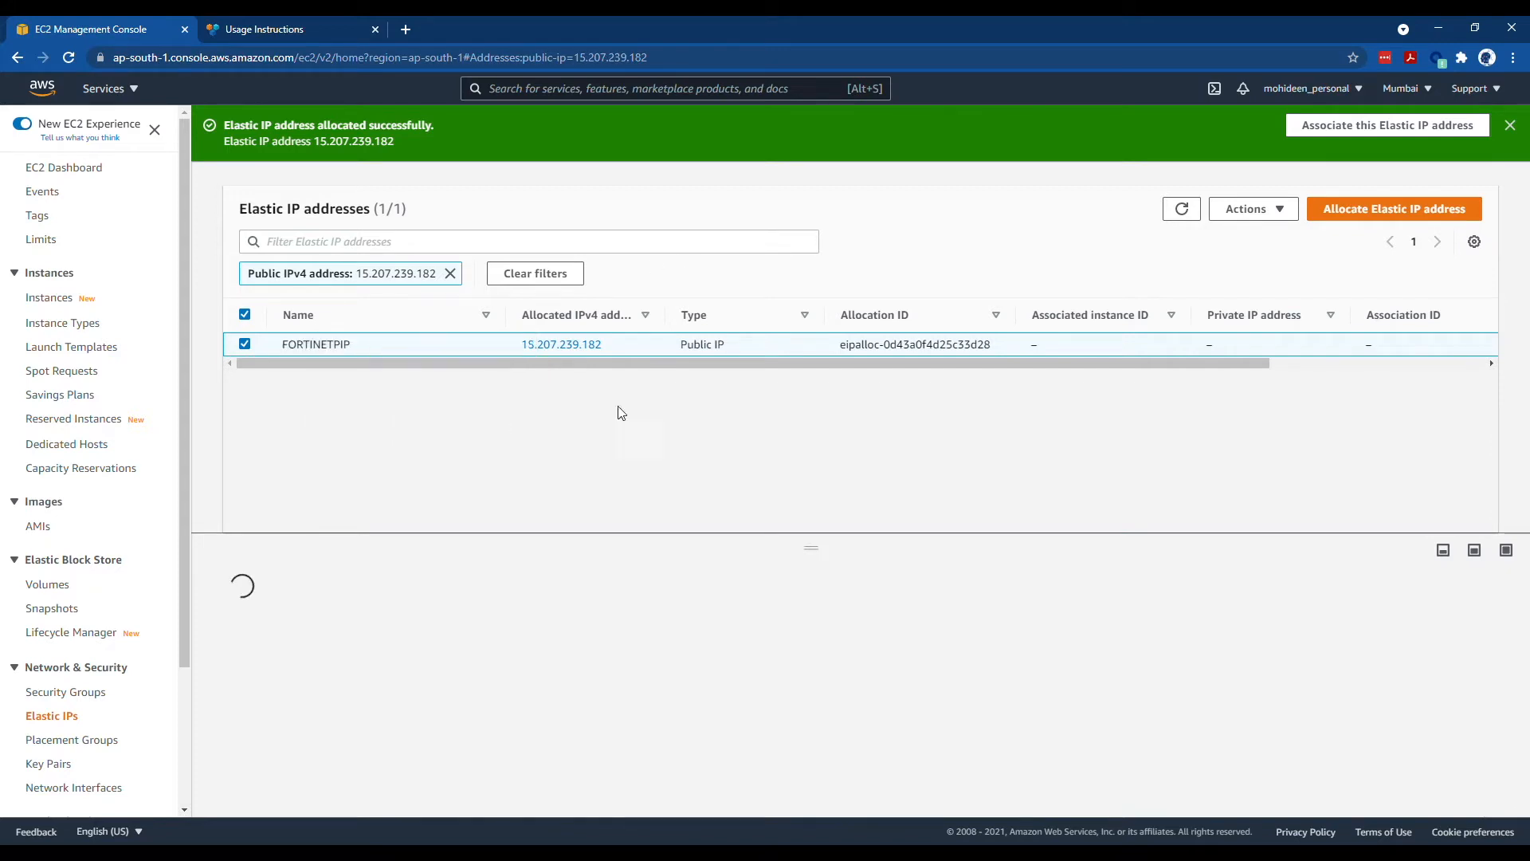
click(1275, 211)
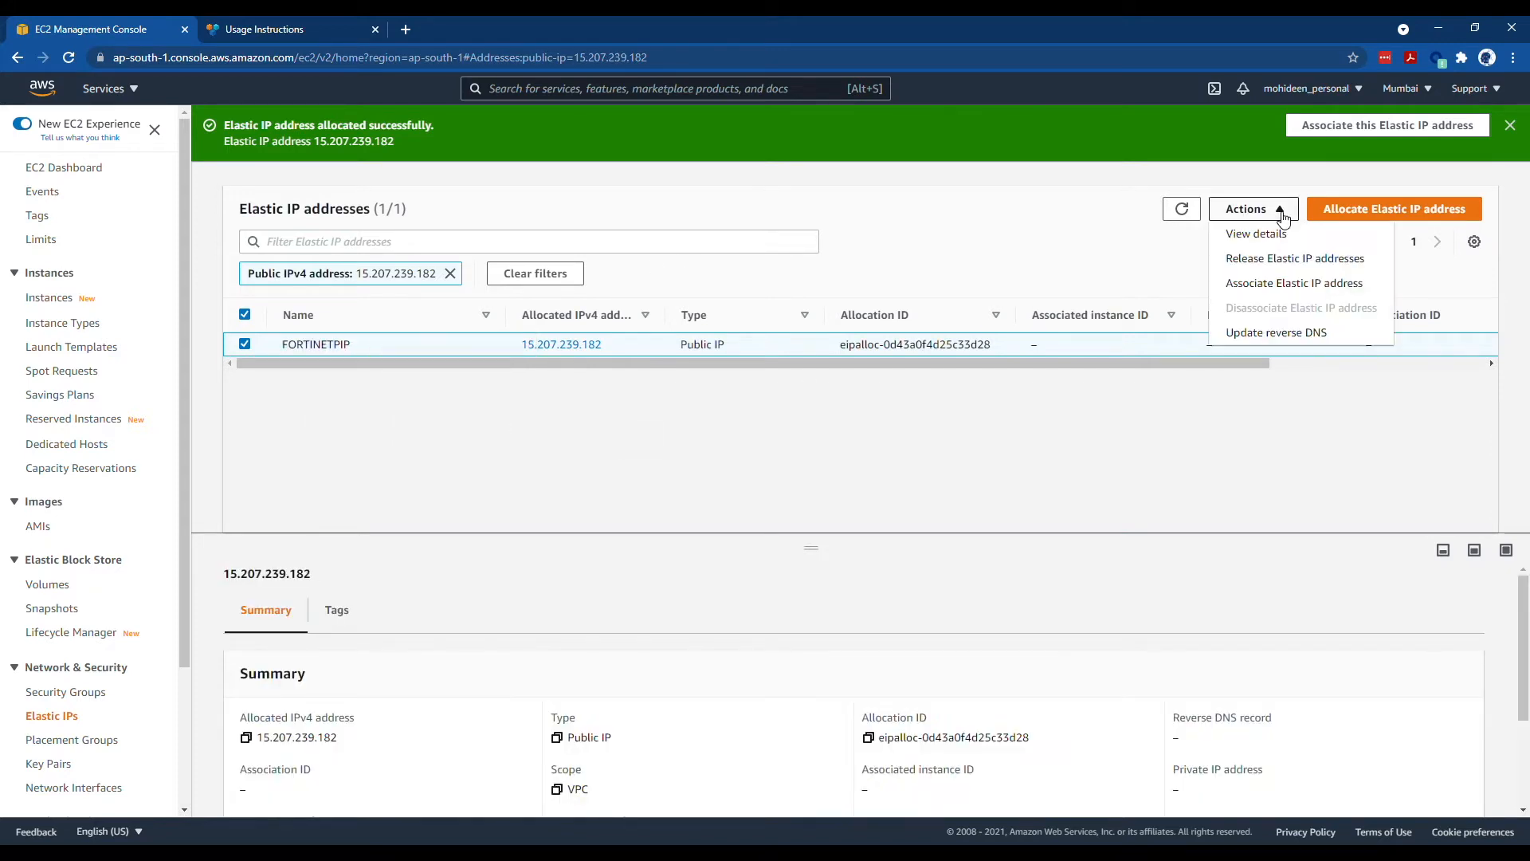
- Associate FORTINETPIP with FORTIVM's interface eni-09b022032da247a7e at private IP 10.10.0.66
click(1293, 285)
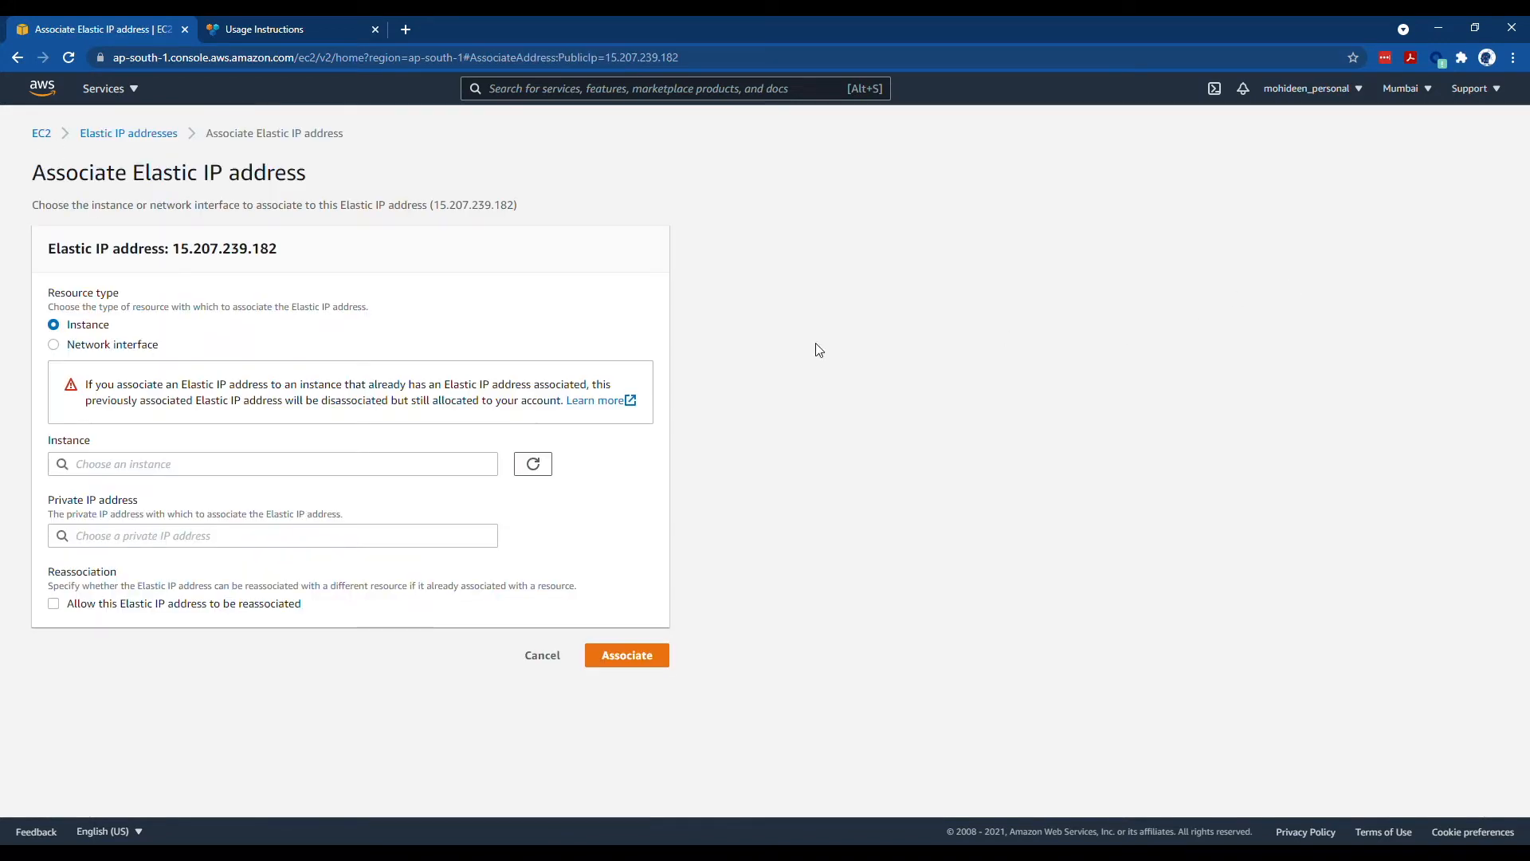
click(104, 348)
click(152, 466)
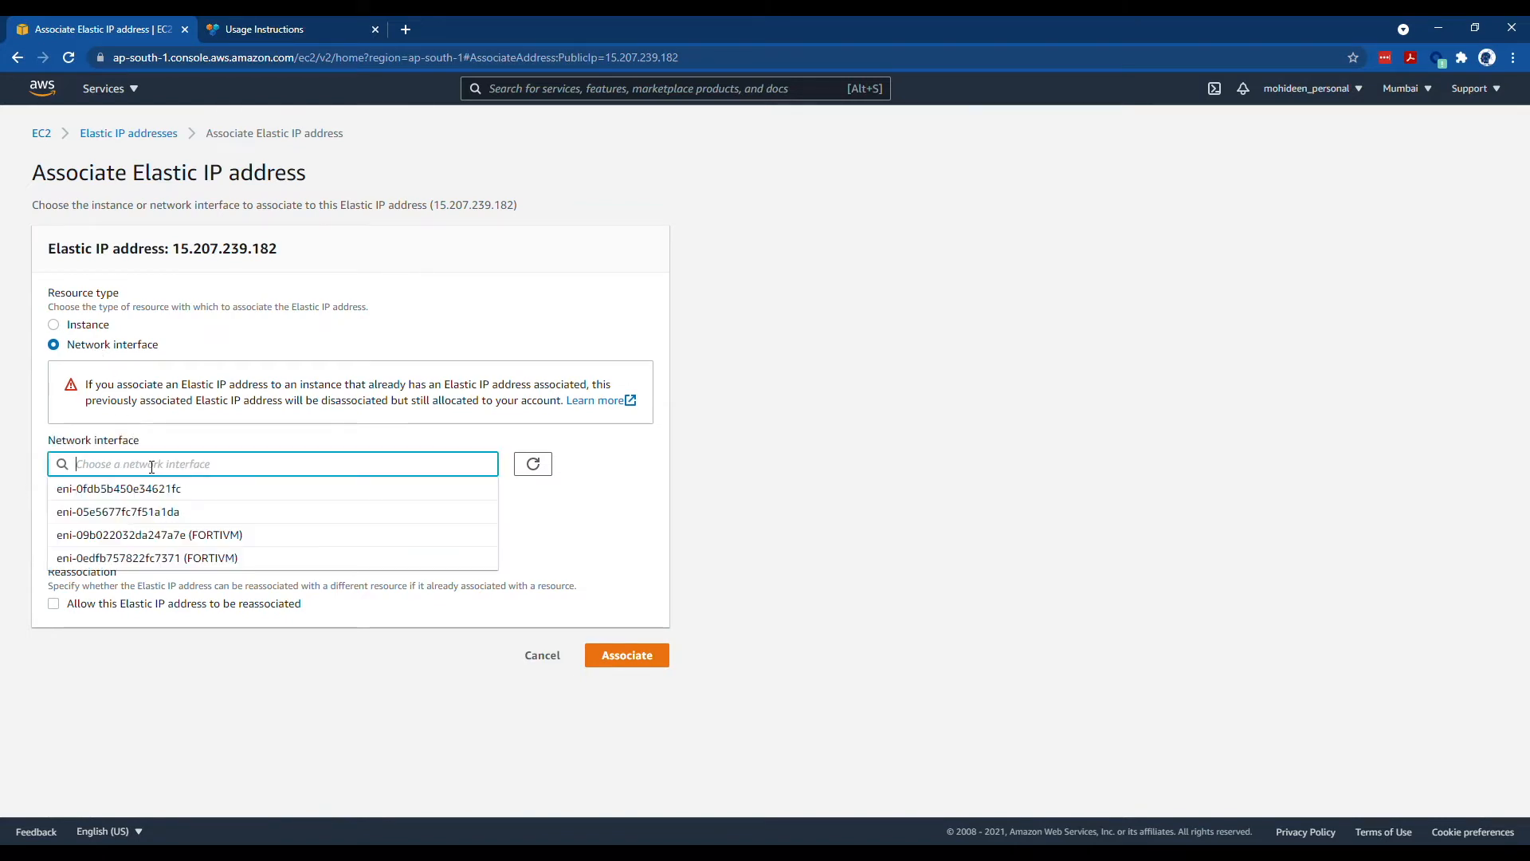
click(183, 535)
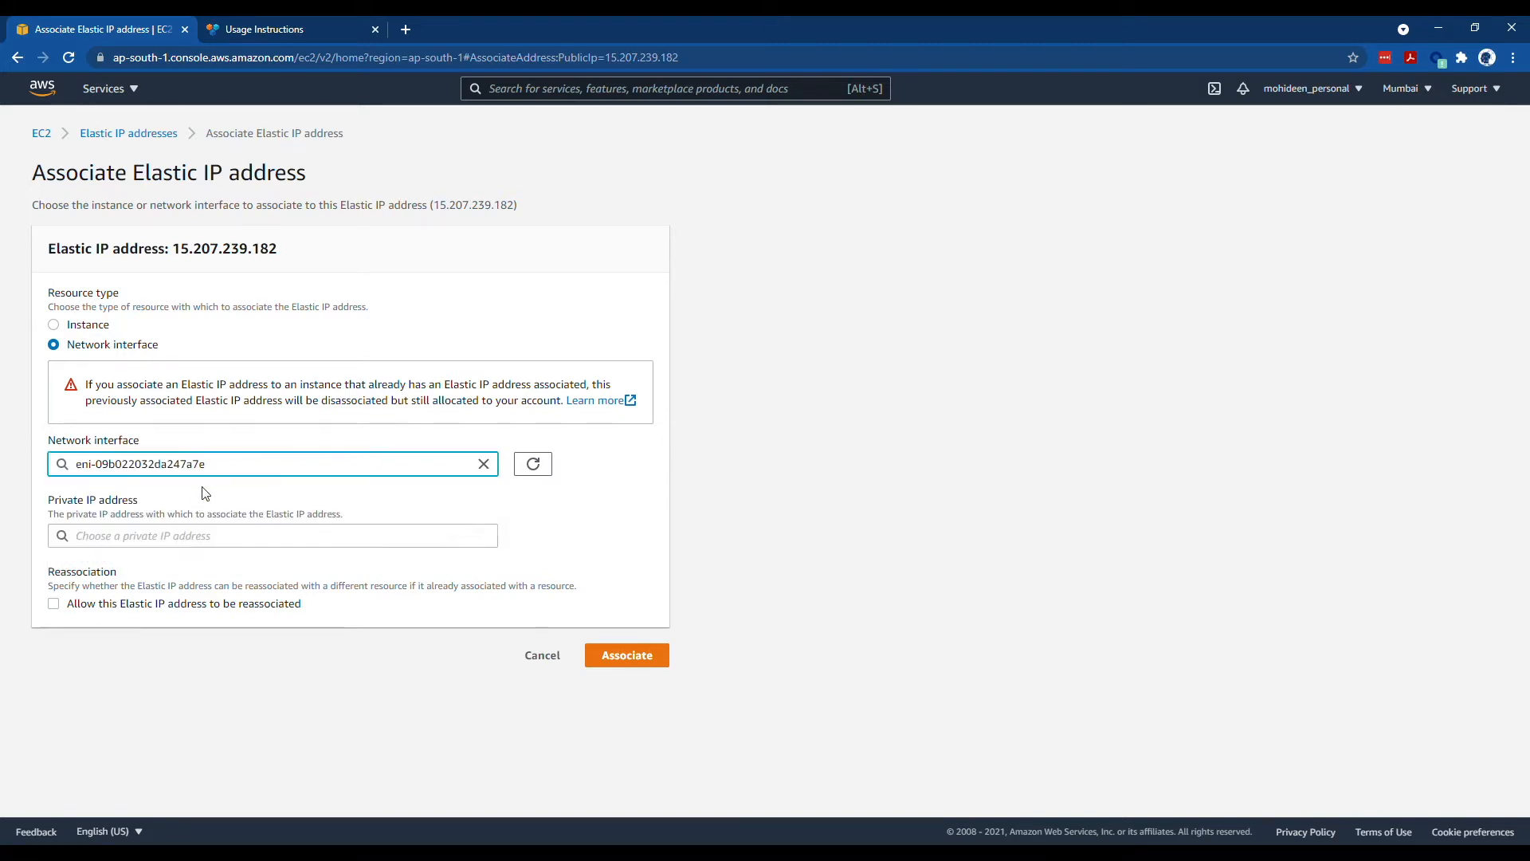
click(164, 536)
click(153, 564)
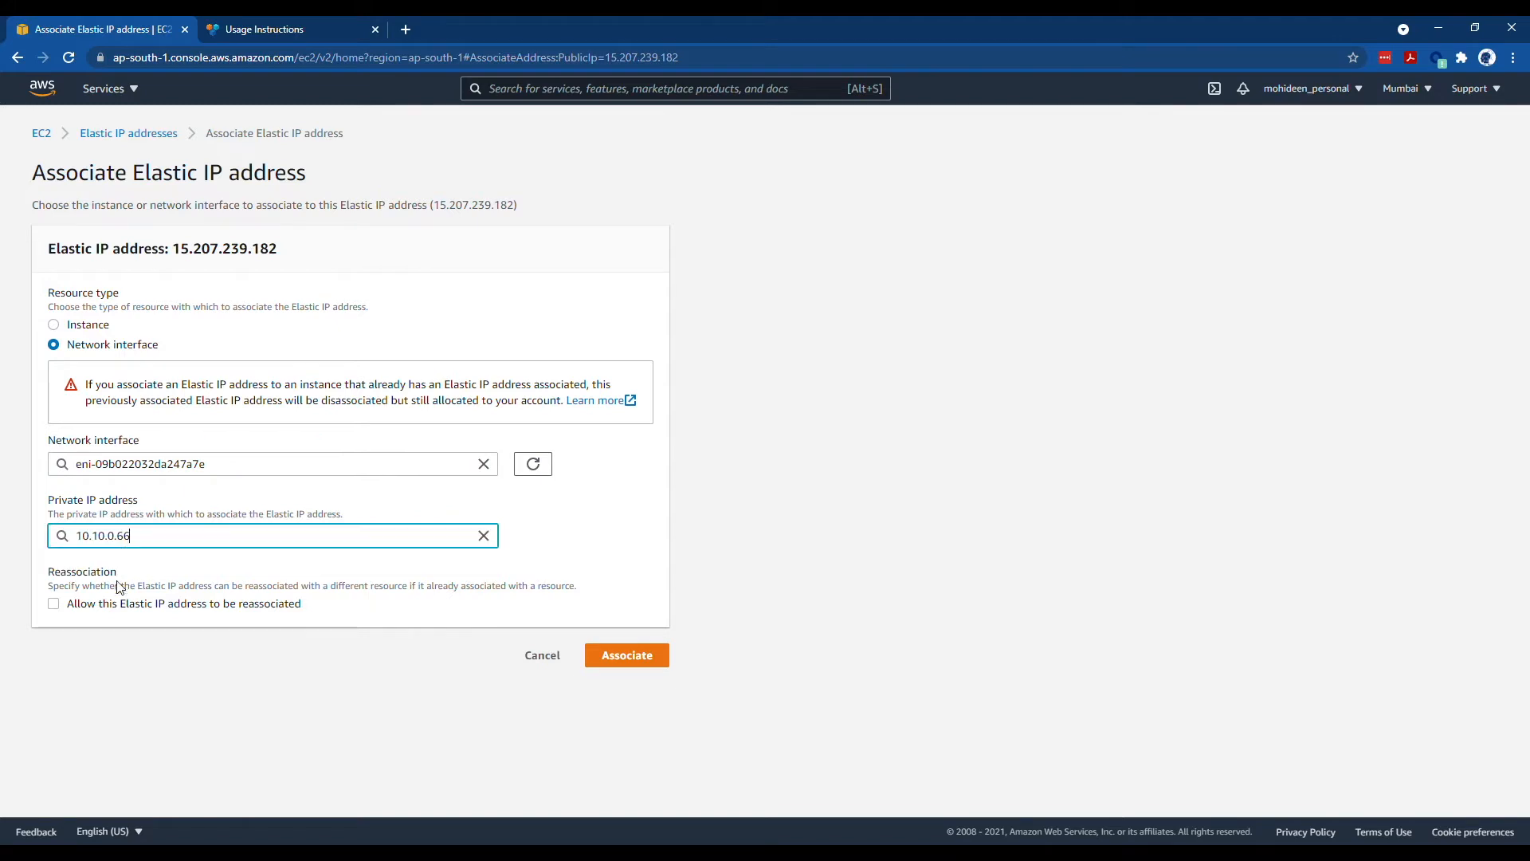
click(660, 653)
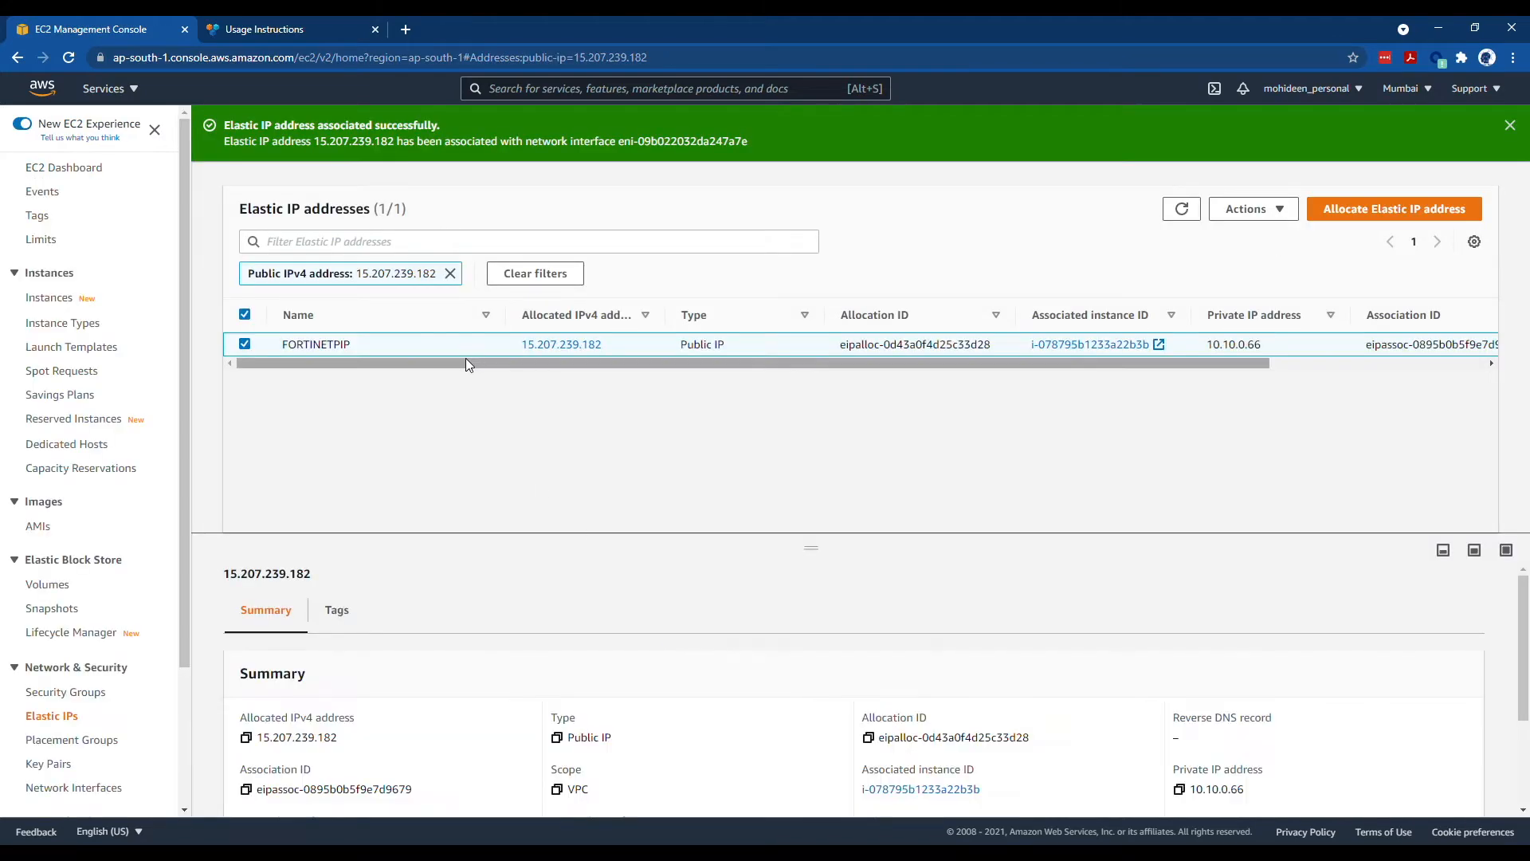
click(64, 302)
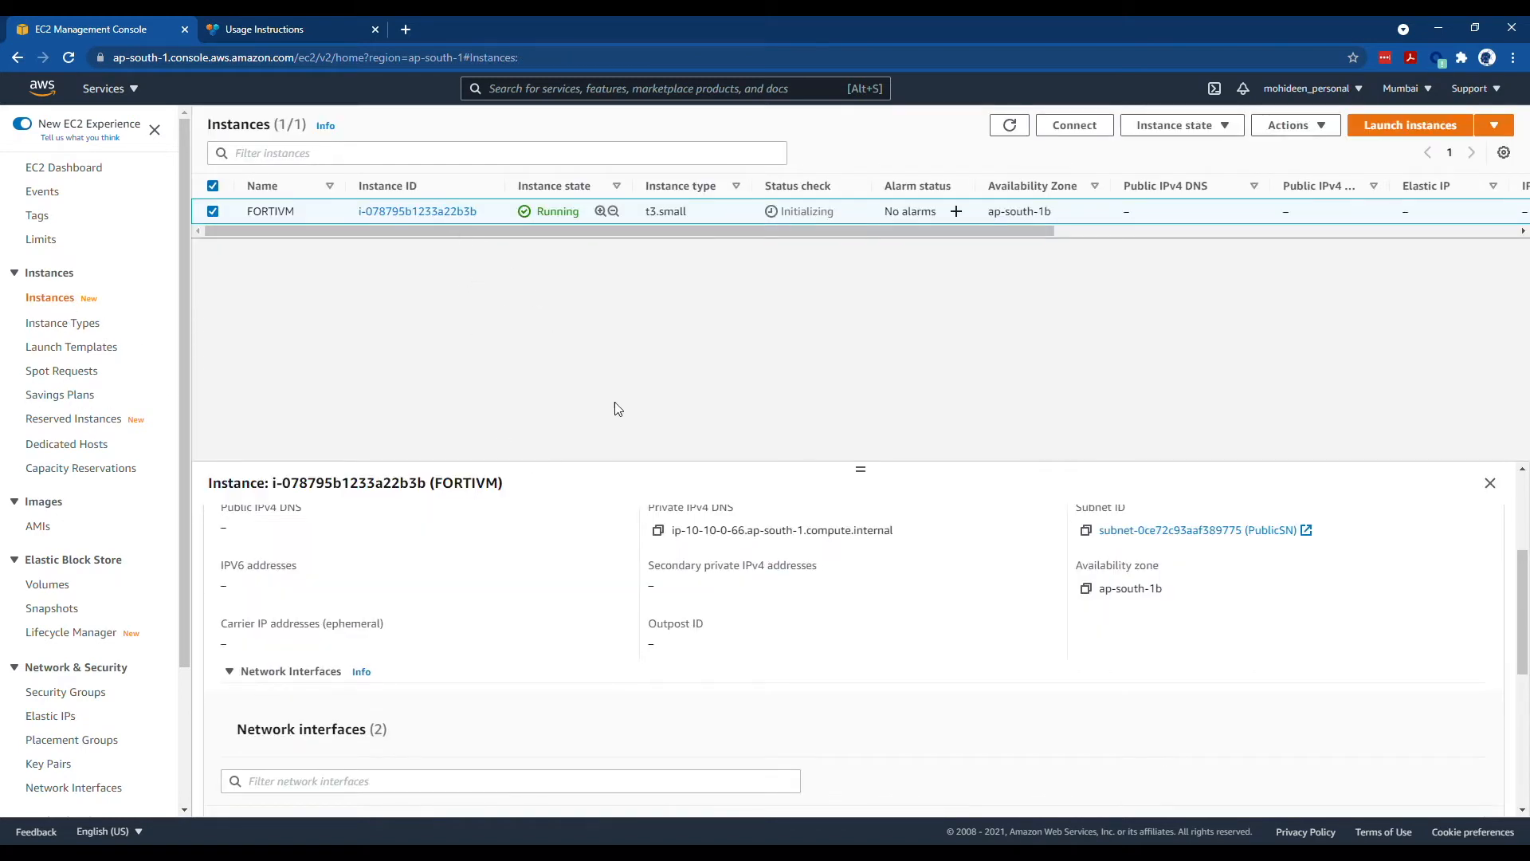
- Dismiss the Reachability Analyzer banner and review FORTIVM's summary details
scroll(881, 536, up, 3)
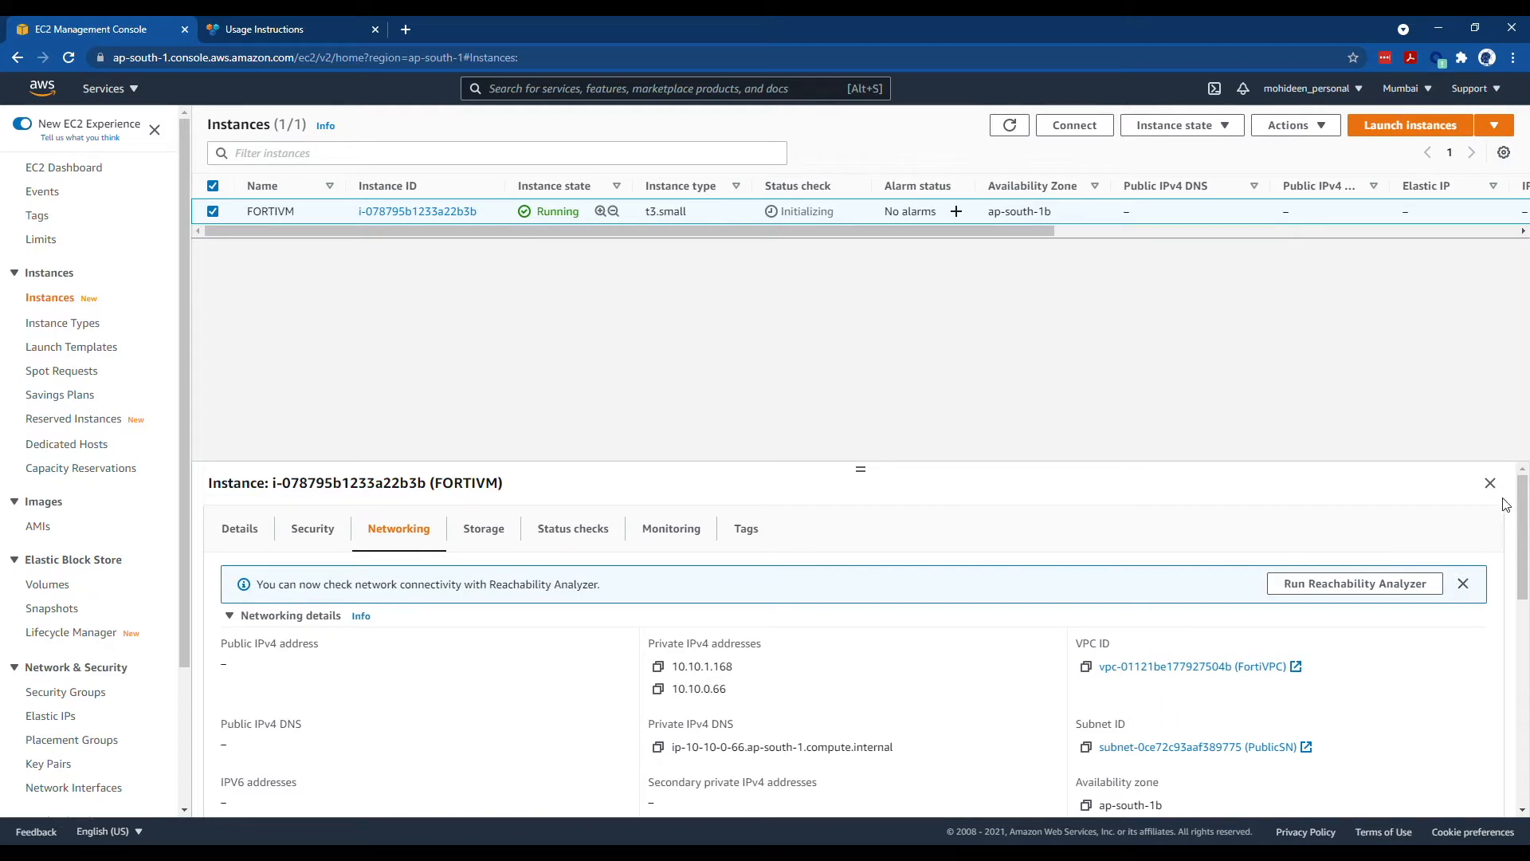
click(1465, 584)
click(239, 529)
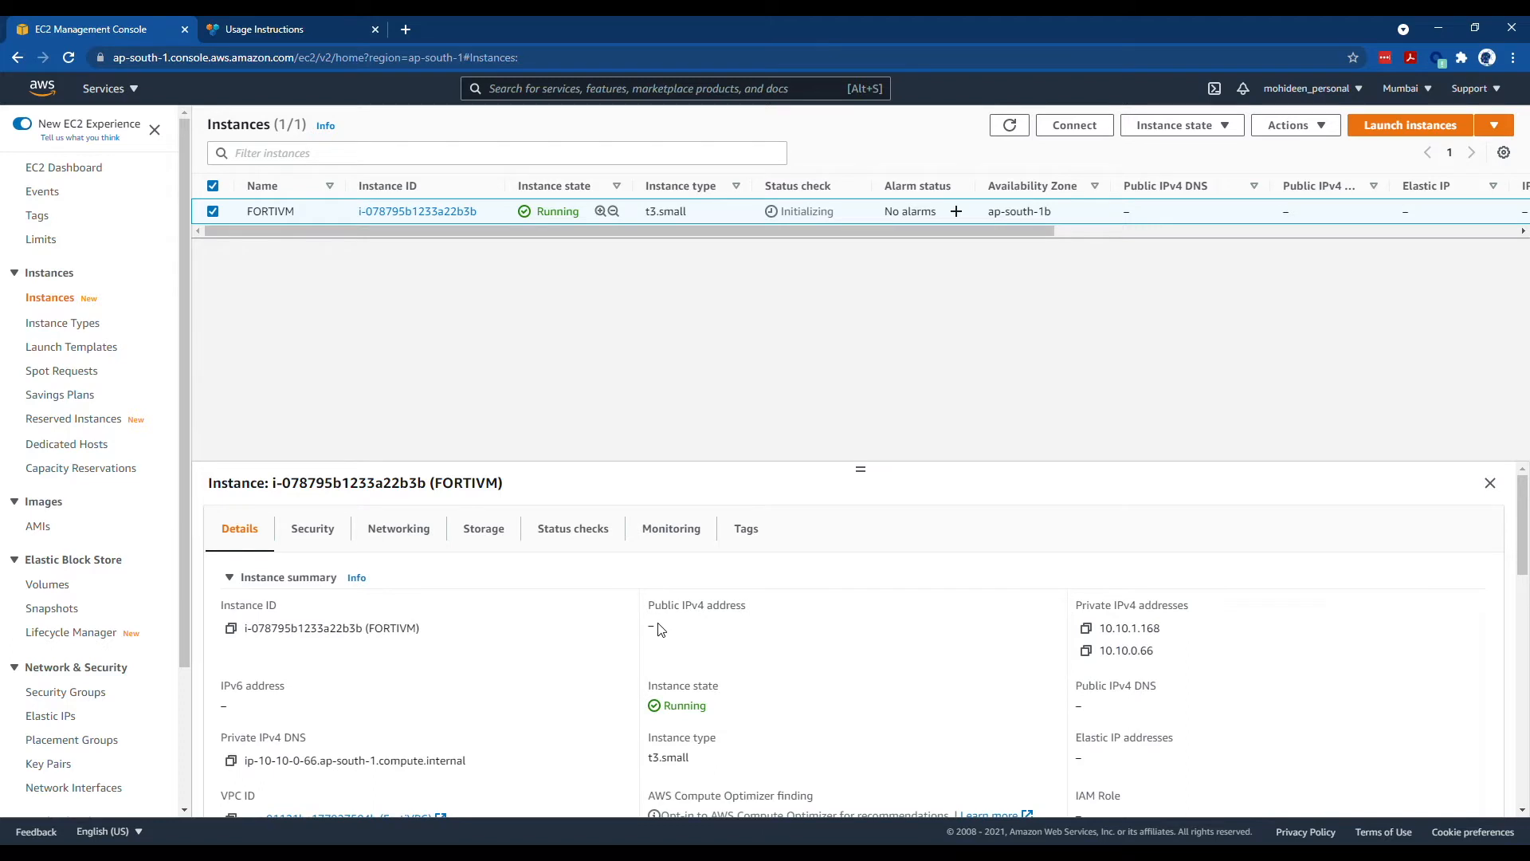
scroll(661, 632, down, 2)
scroll(664, 644, up, 2)
scroll(704, 613, down, 3)
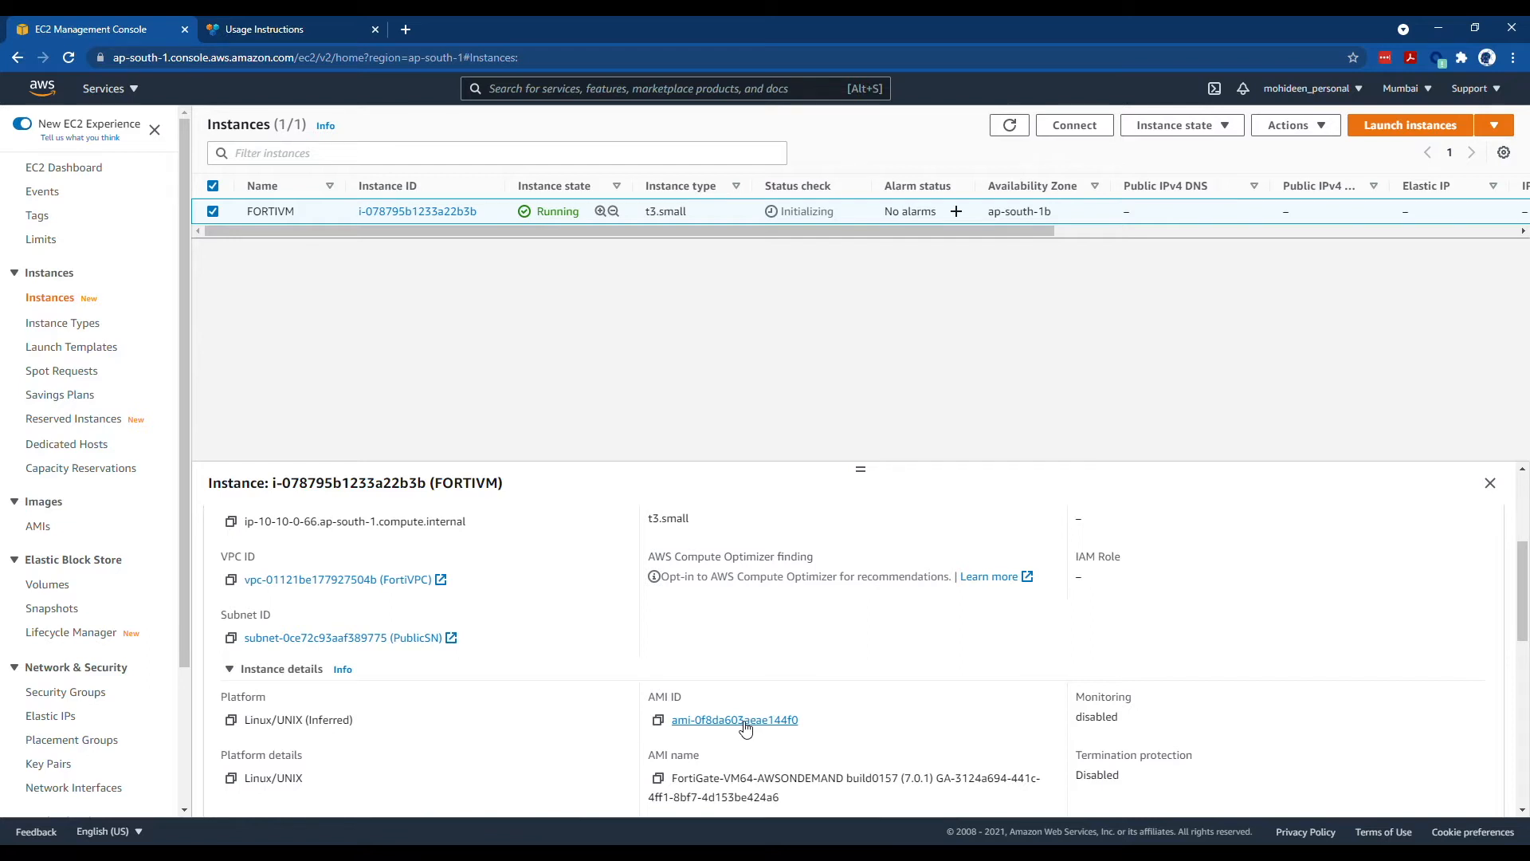
scroll(706, 710, up, 3)
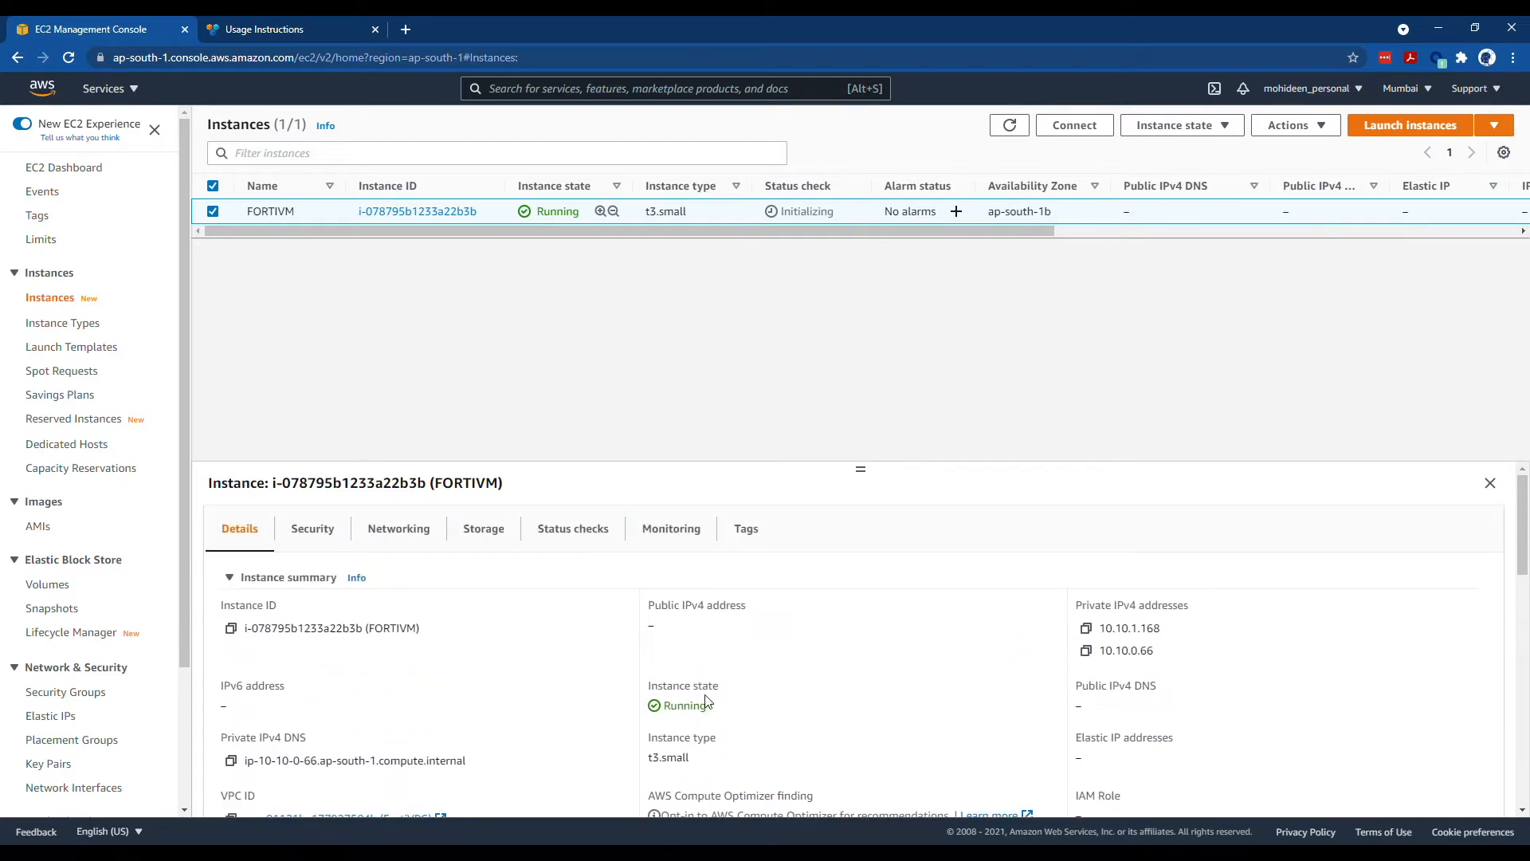
scroll(713, 678, down, 2)
scroll(558, 605, up, 2)
- Check FORTIVM's Security, Networking, Status checks and Storage tabs, then refresh to show 15.207.239.182
click(339, 532)
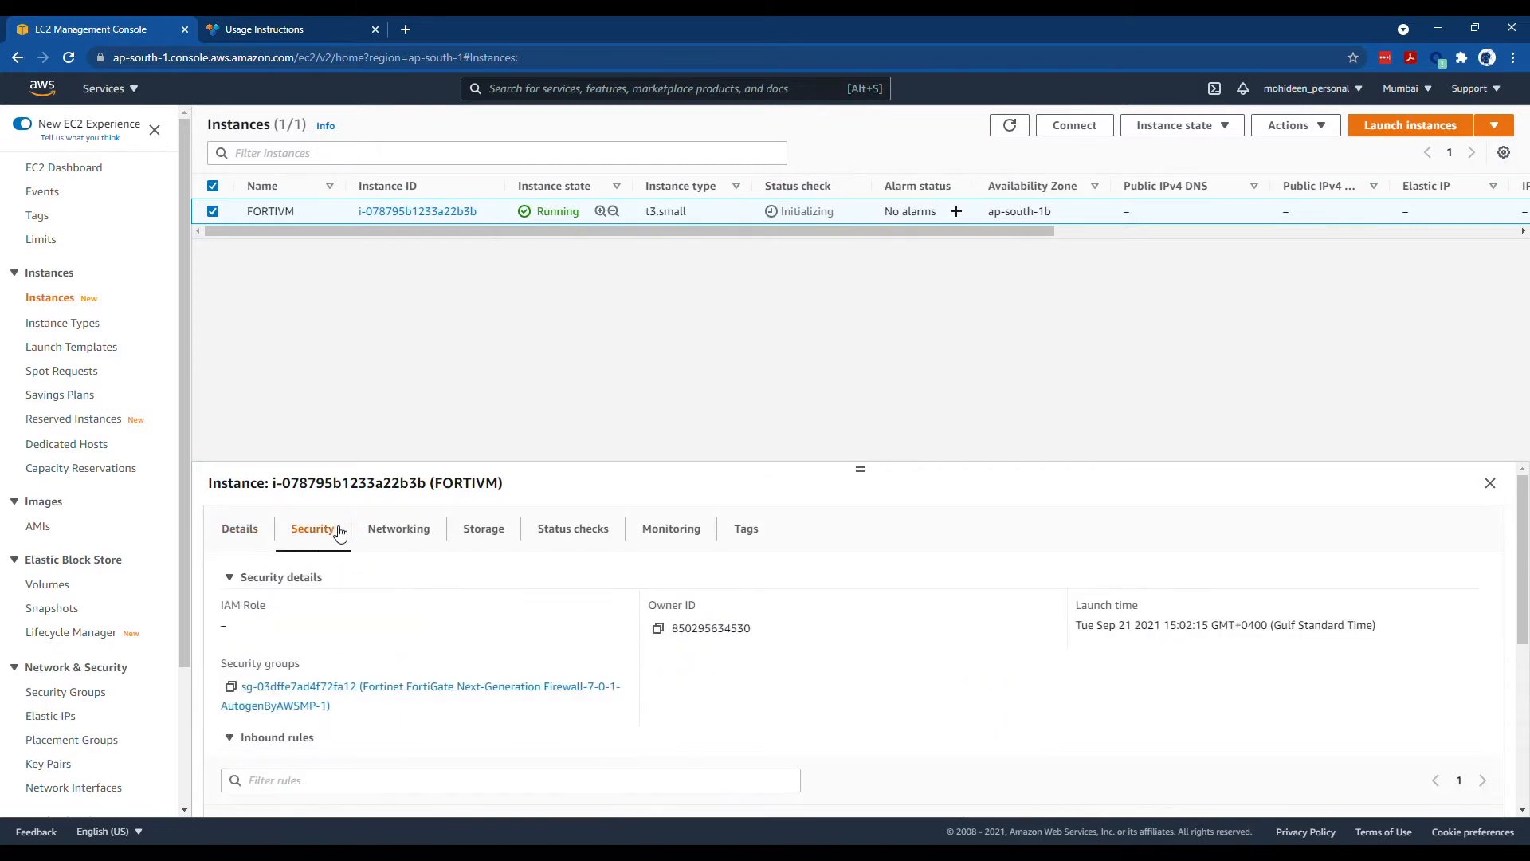
click(429, 543)
scroll(578, 695, down, 2)
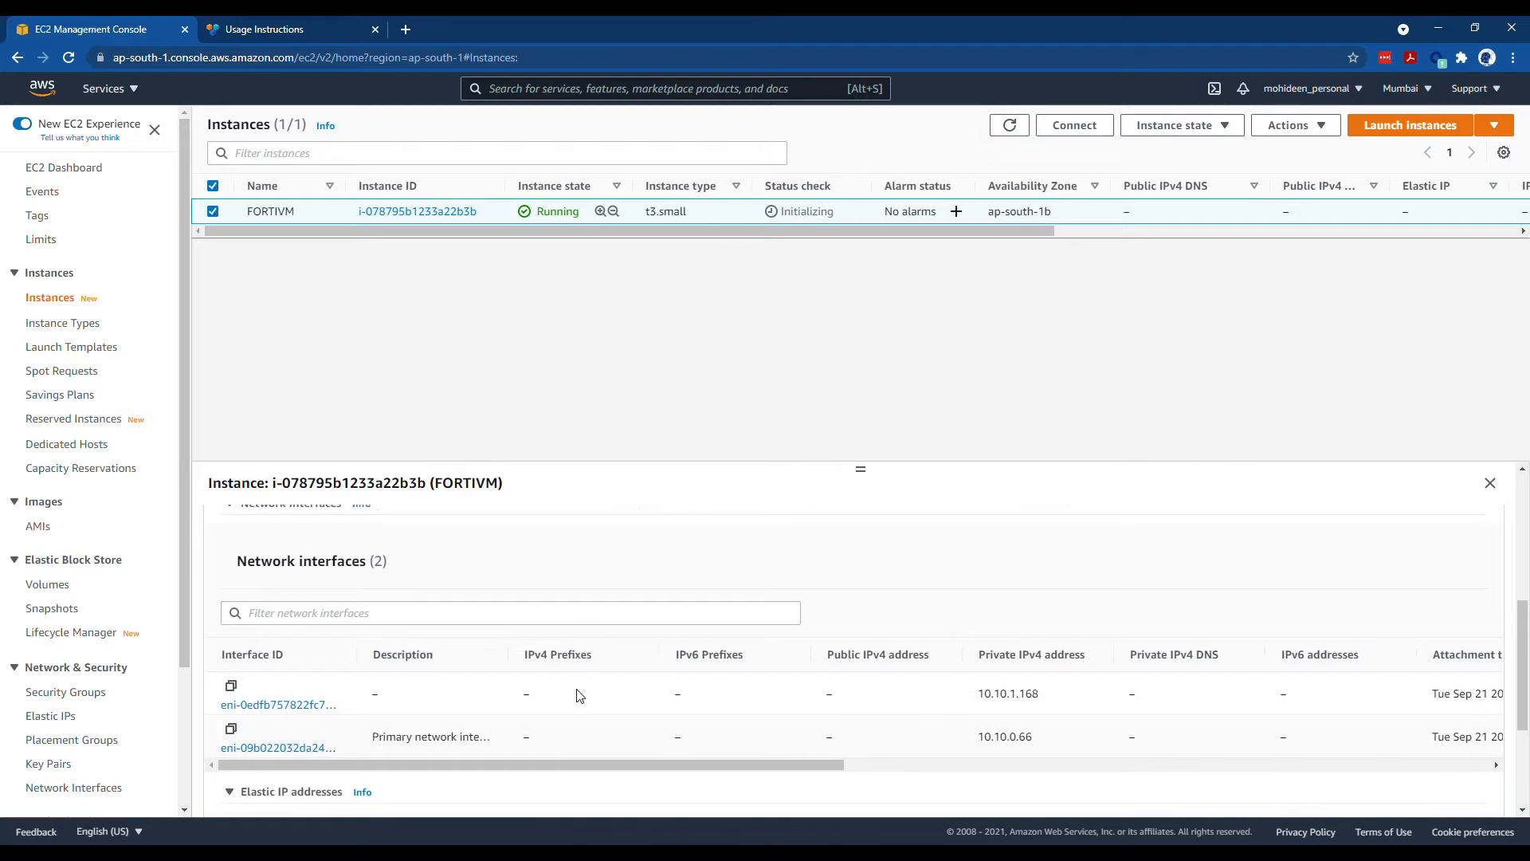
scroll(609, 561, up, 5)
click(596, 530)
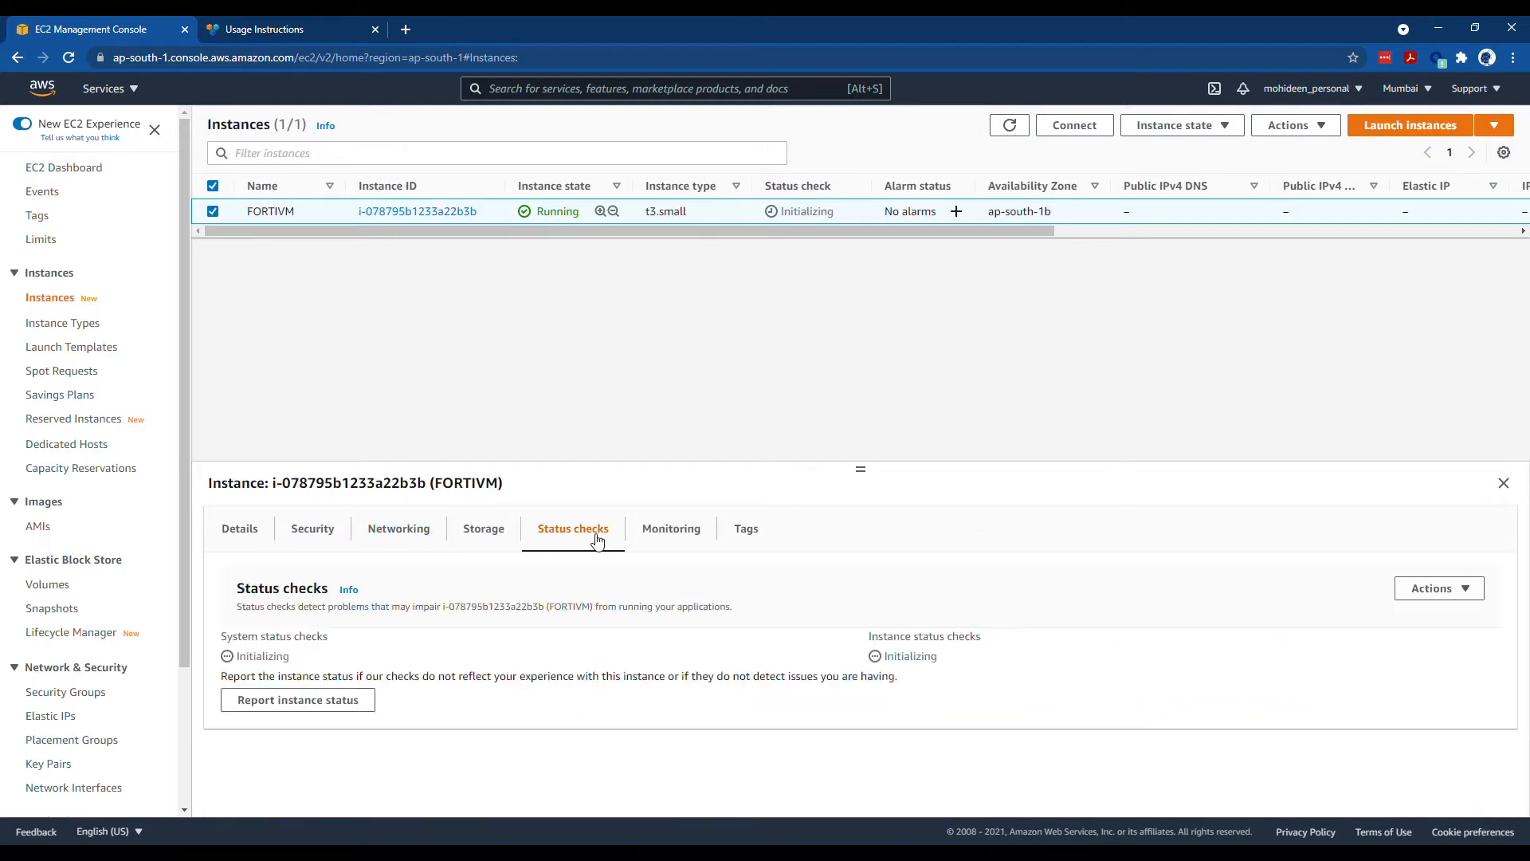
click(498, 537)
click(254, 532)
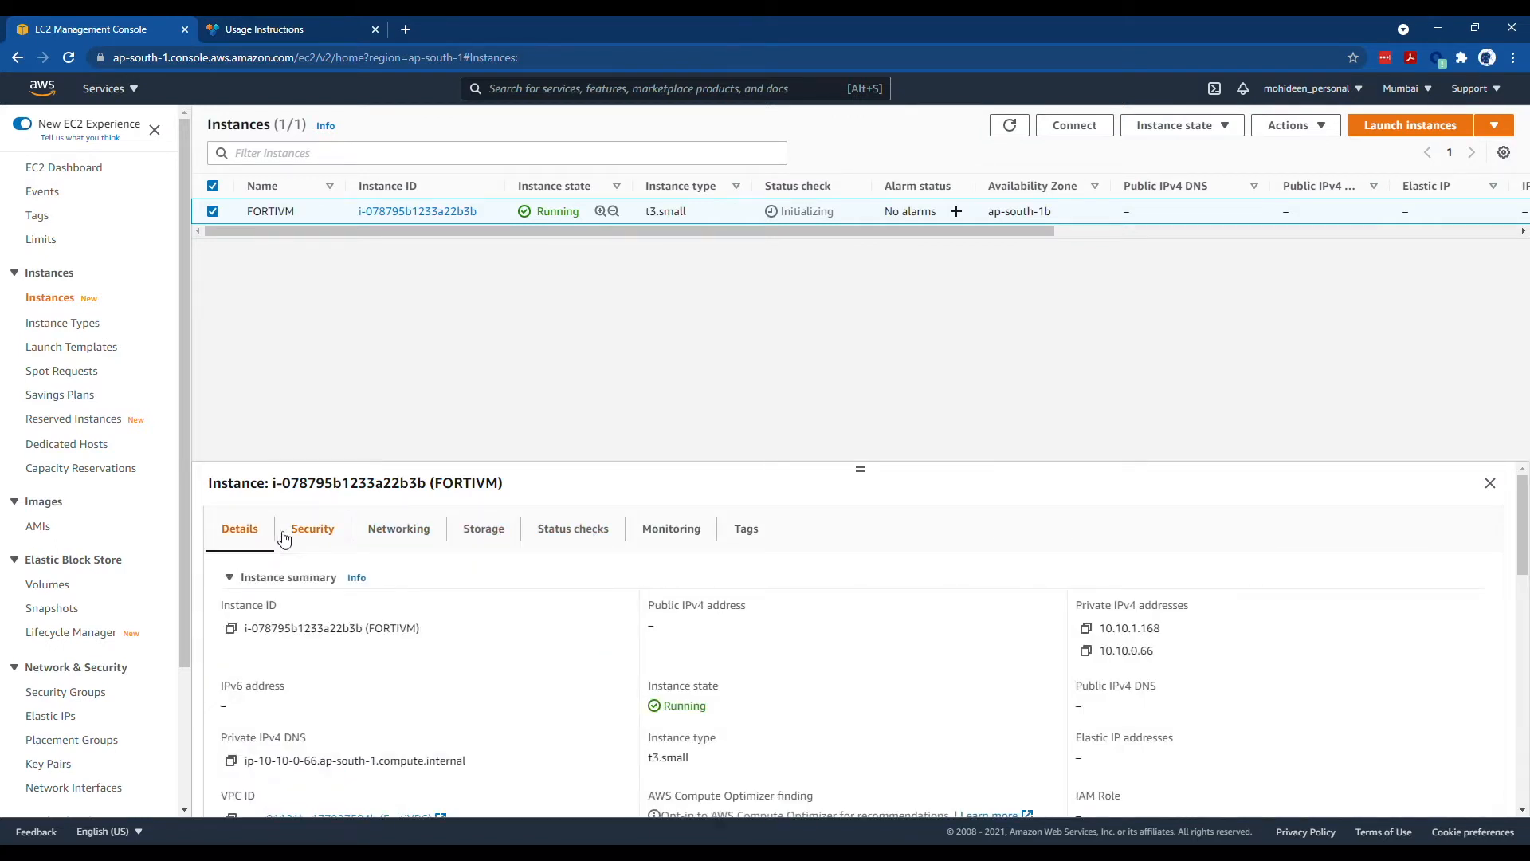
click(1010, 125)
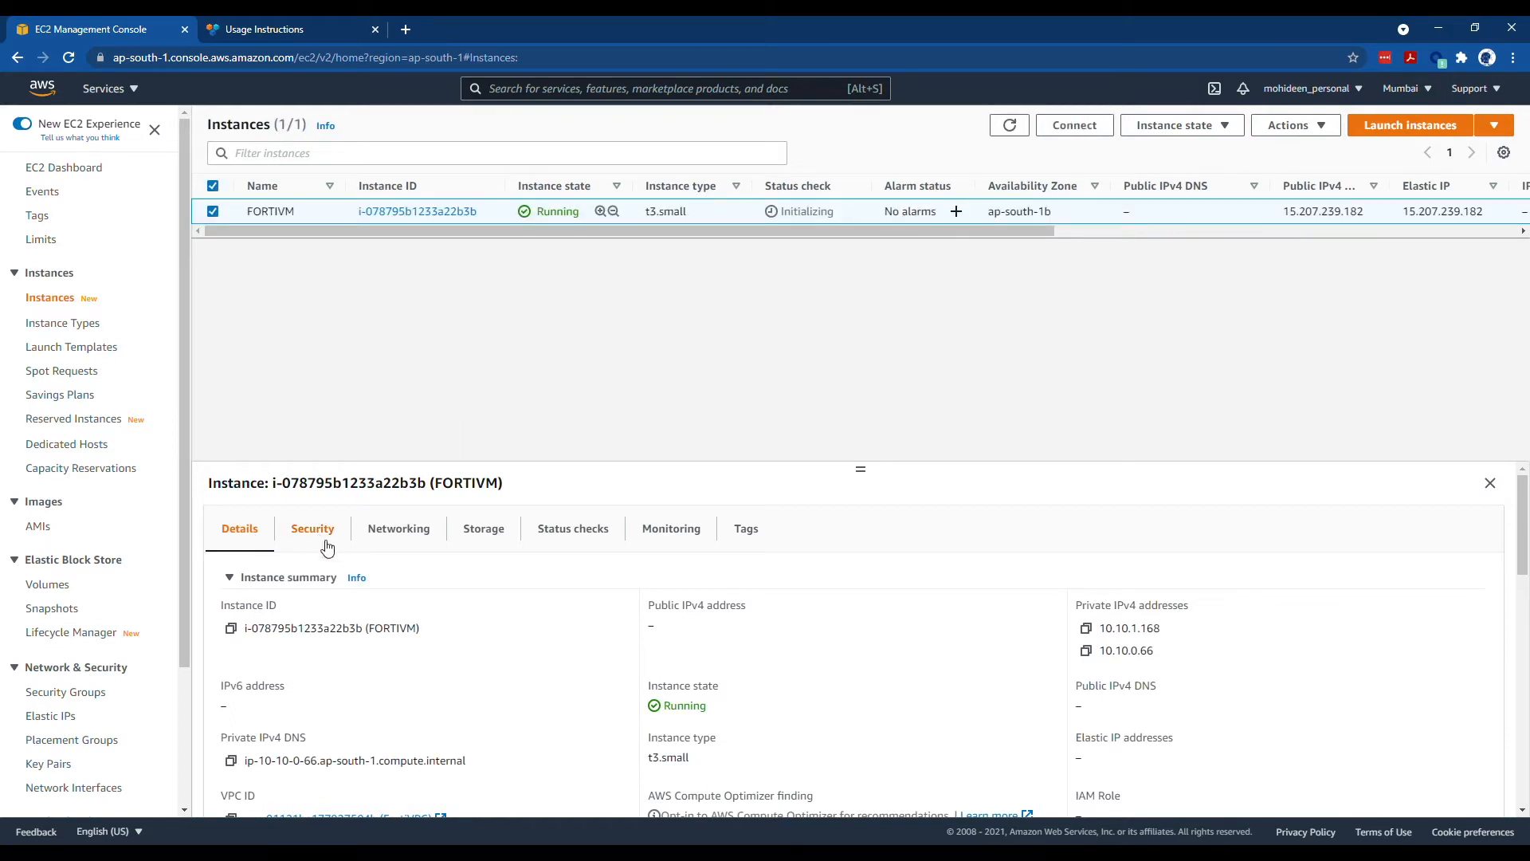
click(51, 716)
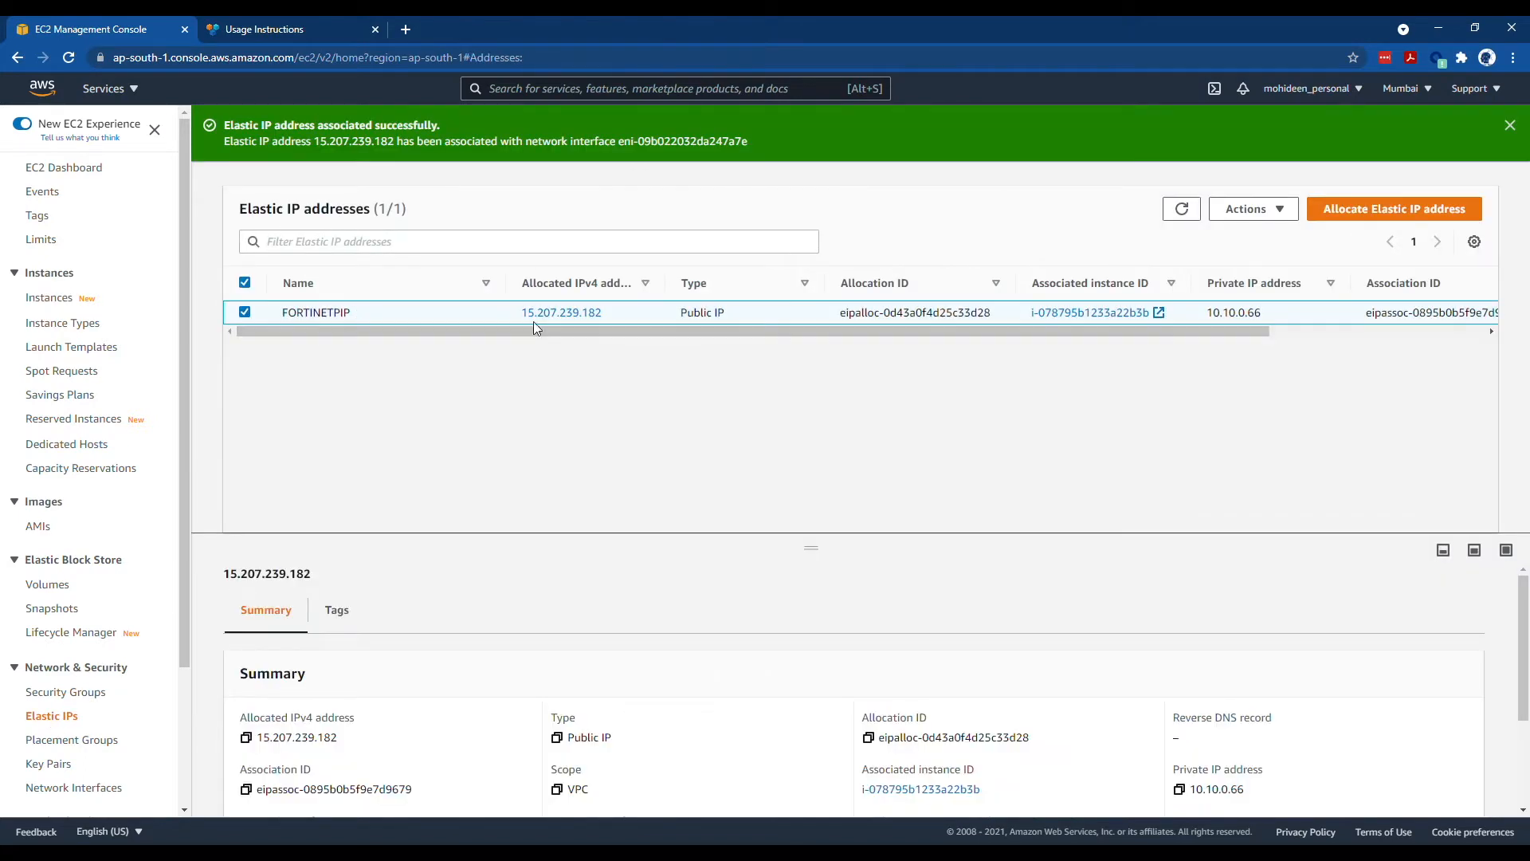
click(592, 312)
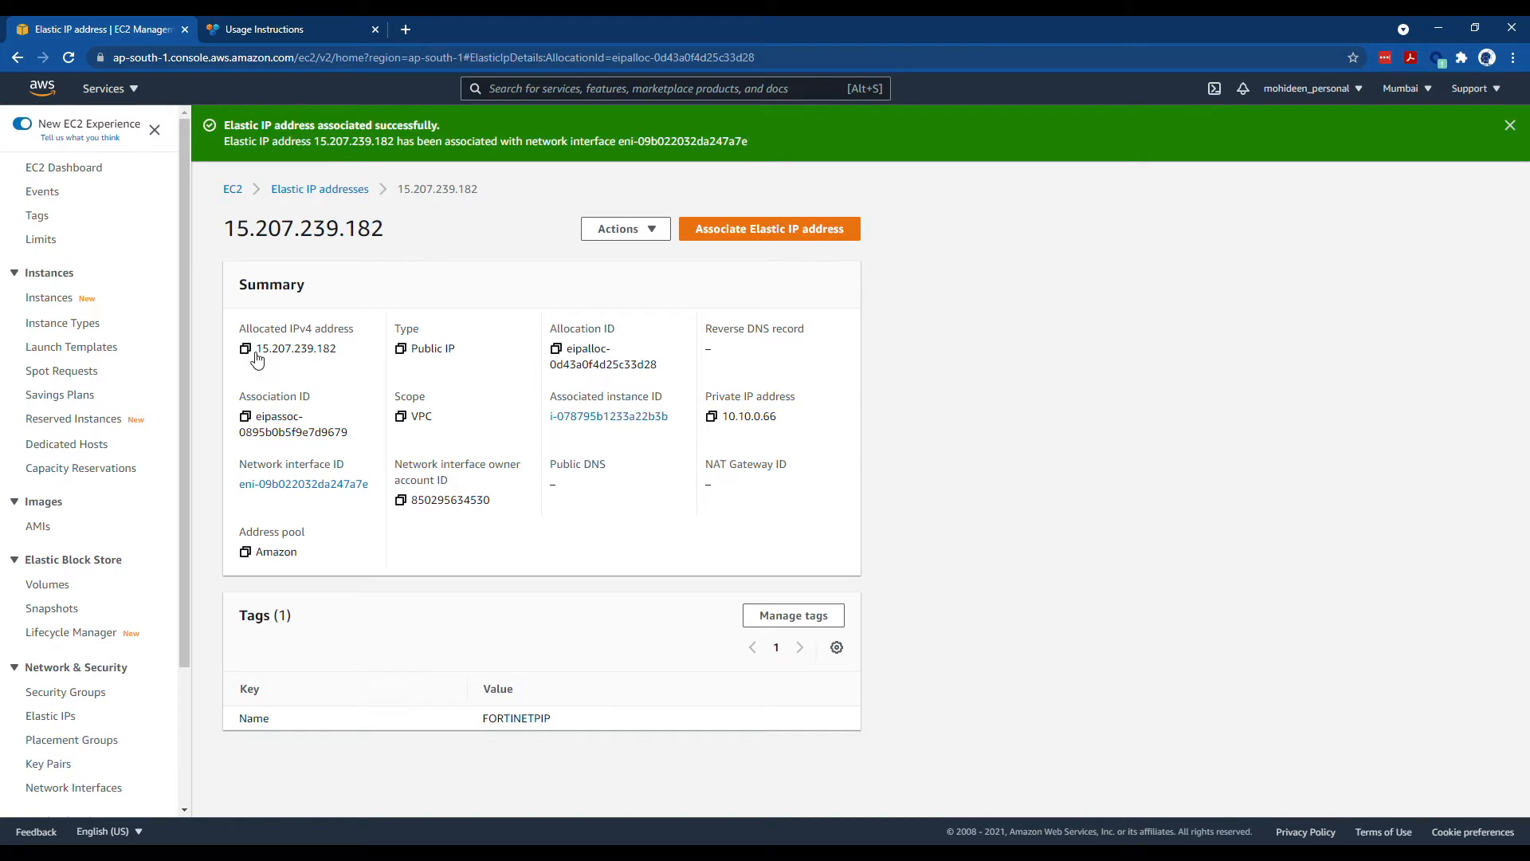
drag(252, 357, 382, 351)
key(ctrl+c)
click(406, 29)
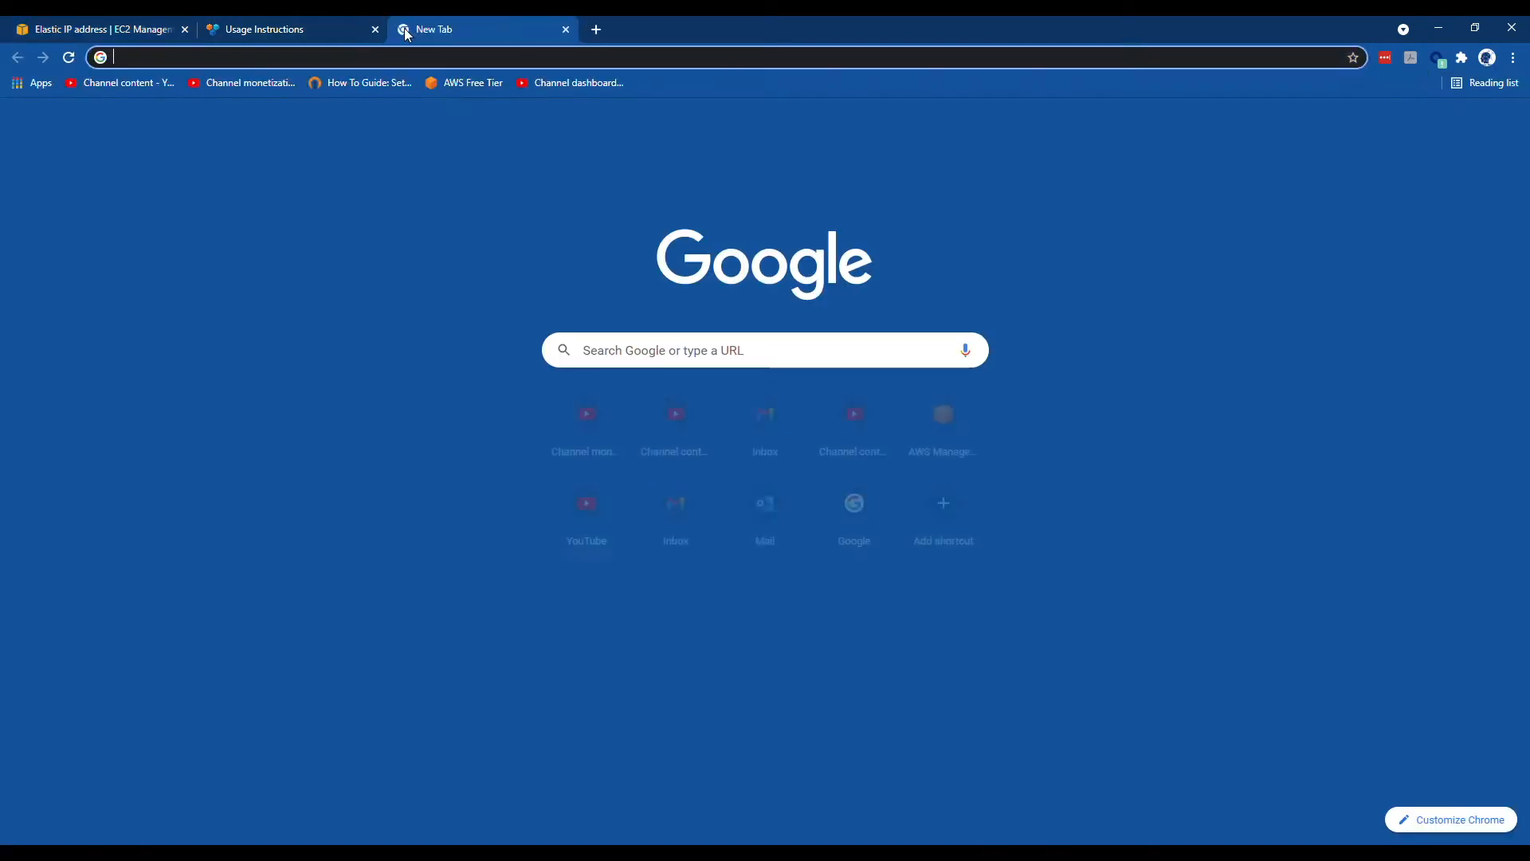
text(https://)
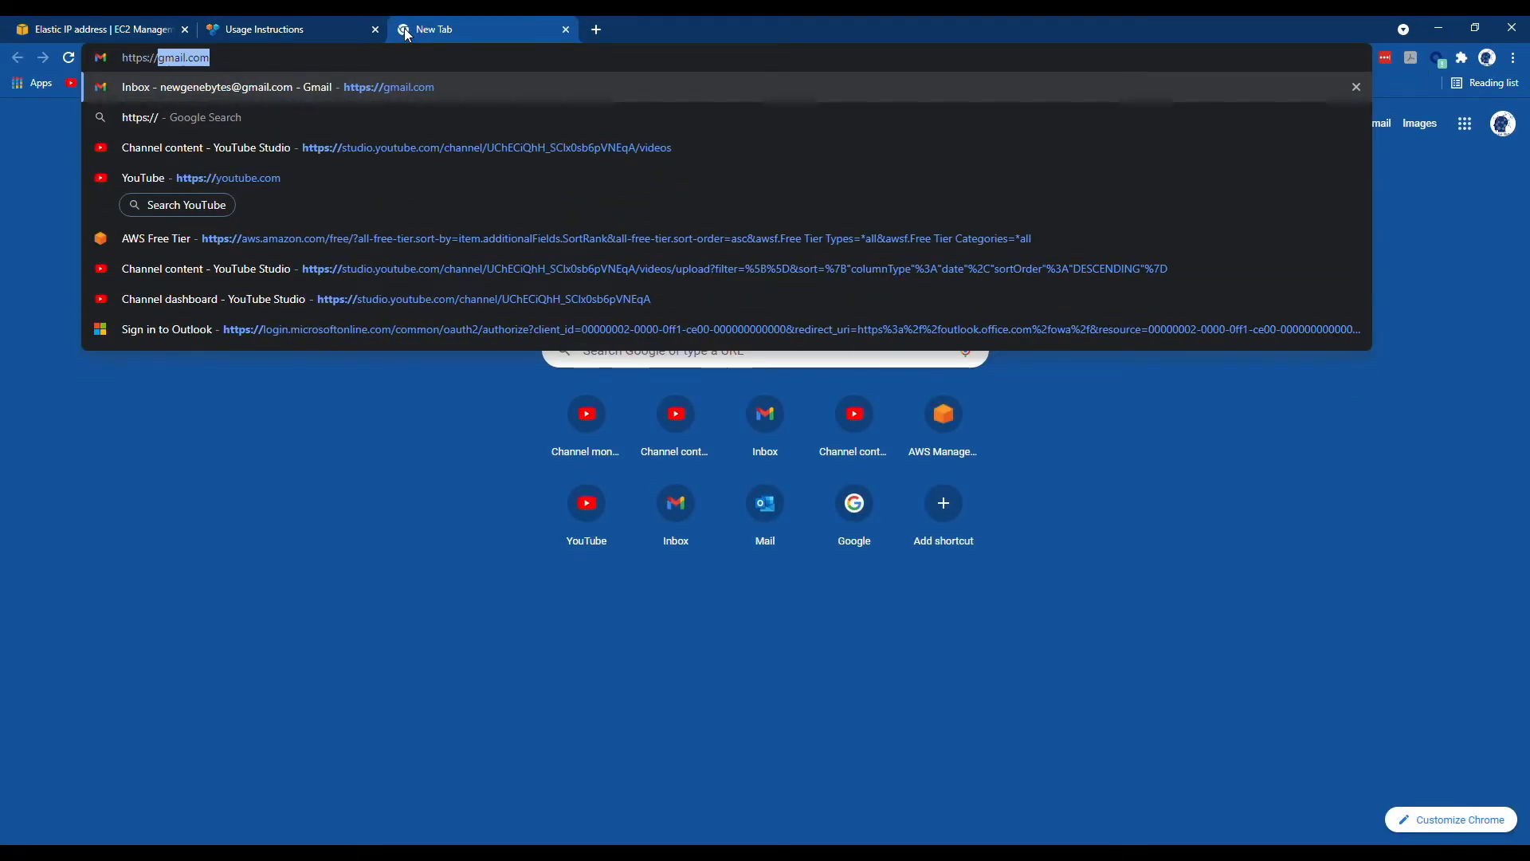
key(ctrl+v)
key(Return)
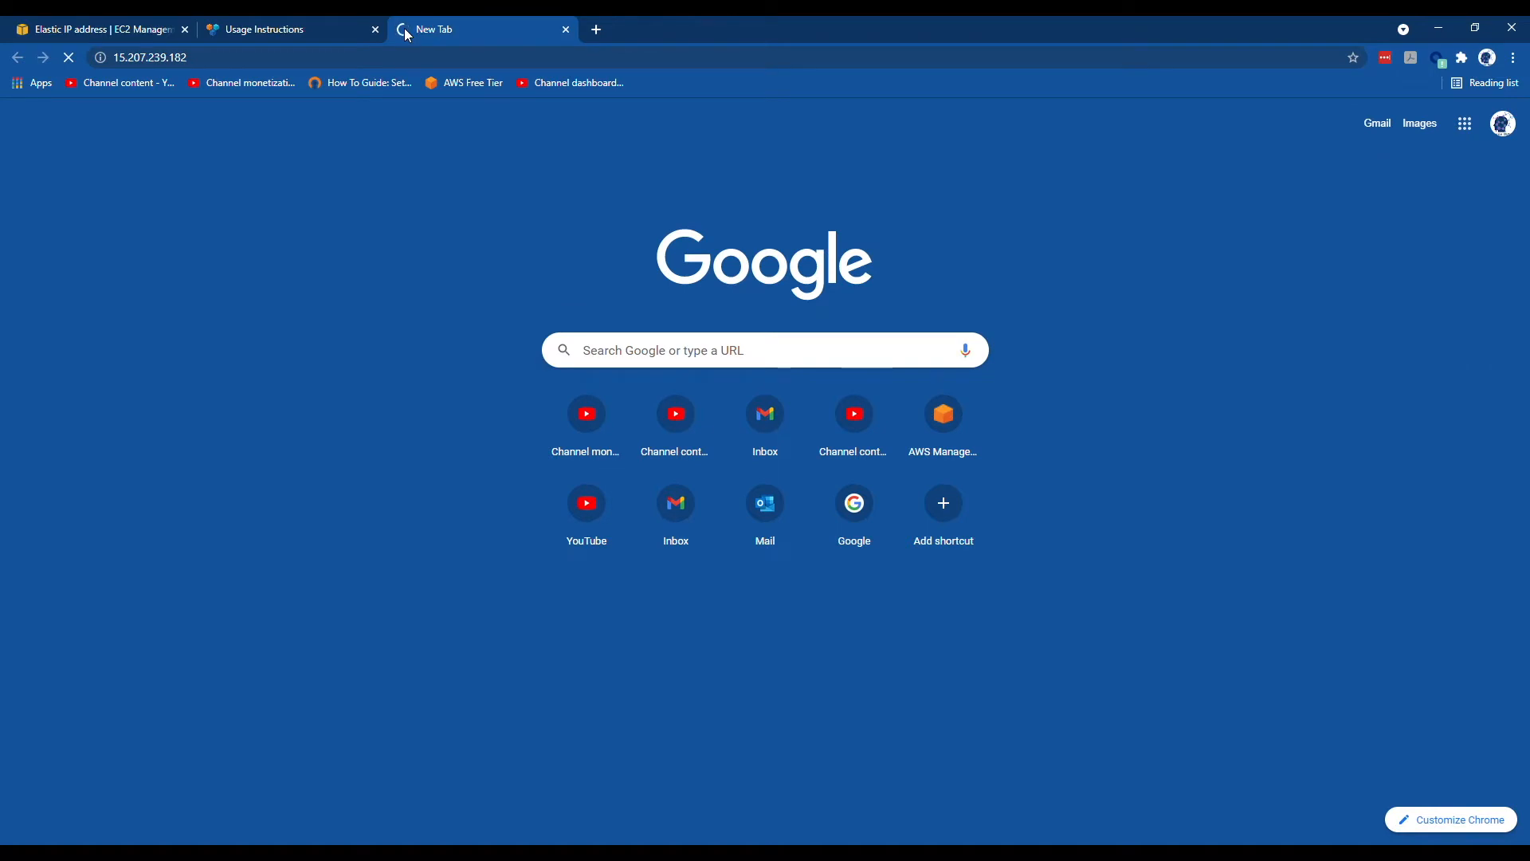
- Return to the AWS console tab and its EC2 instances list
click(263, 28)
click(419, 32)
click(112, 31)
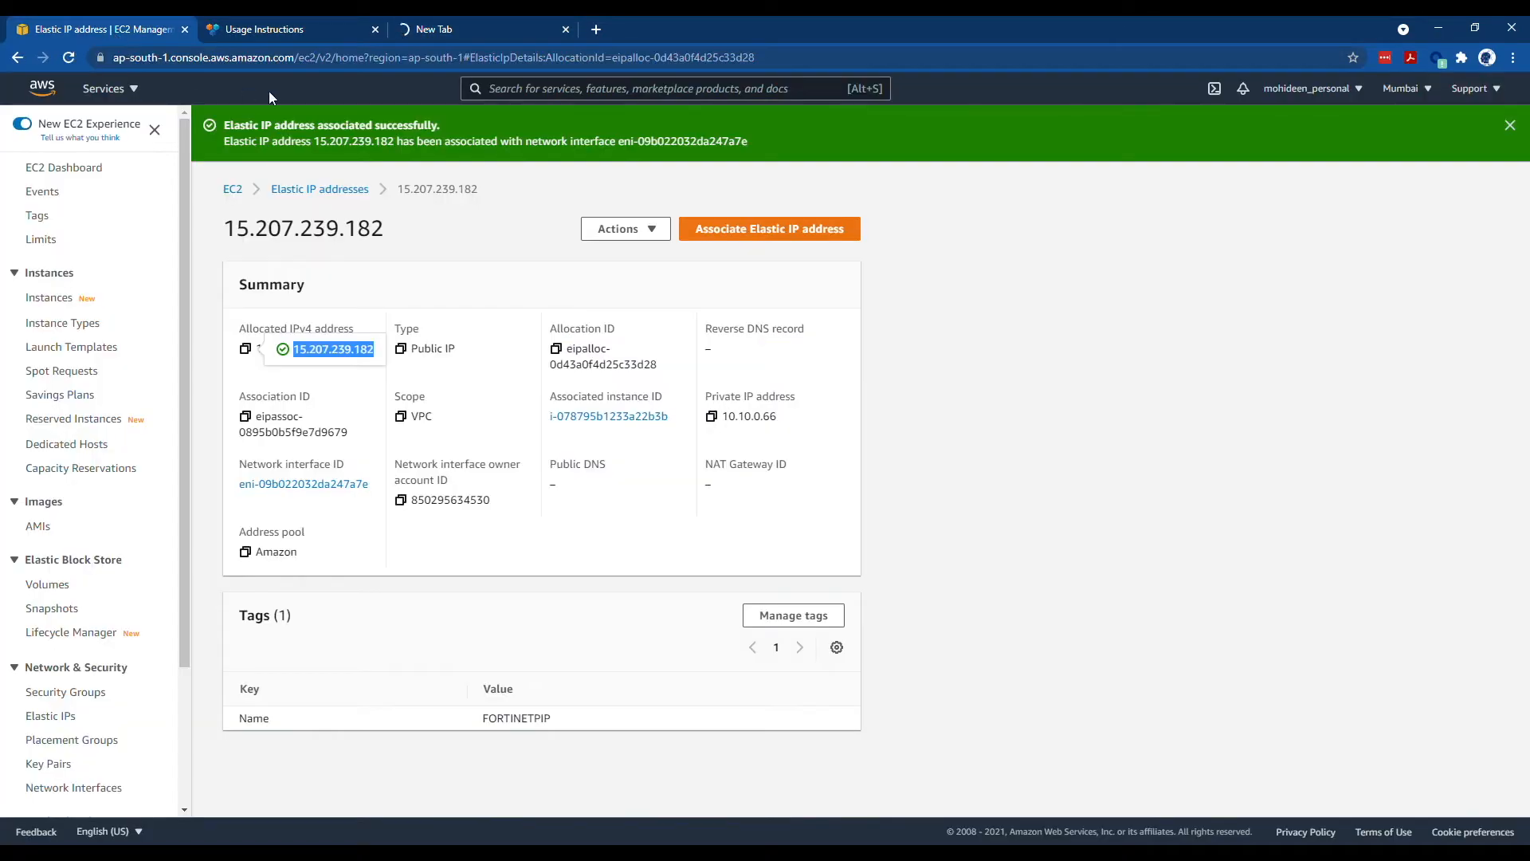
click(50, 297)
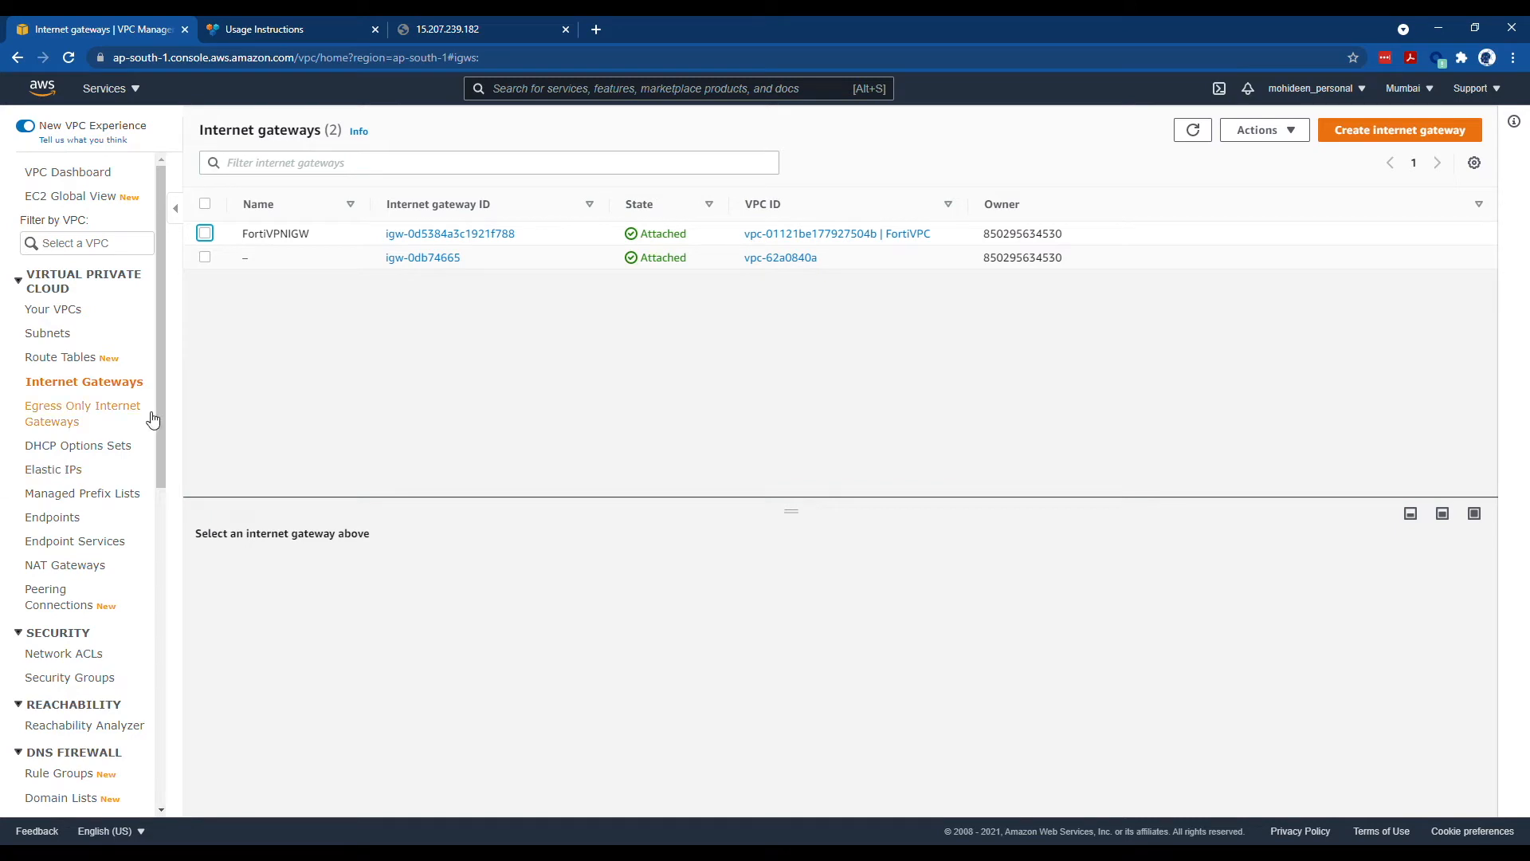
- Open FortiVPC's main route table from the Your VPCs list
click(88, 360)
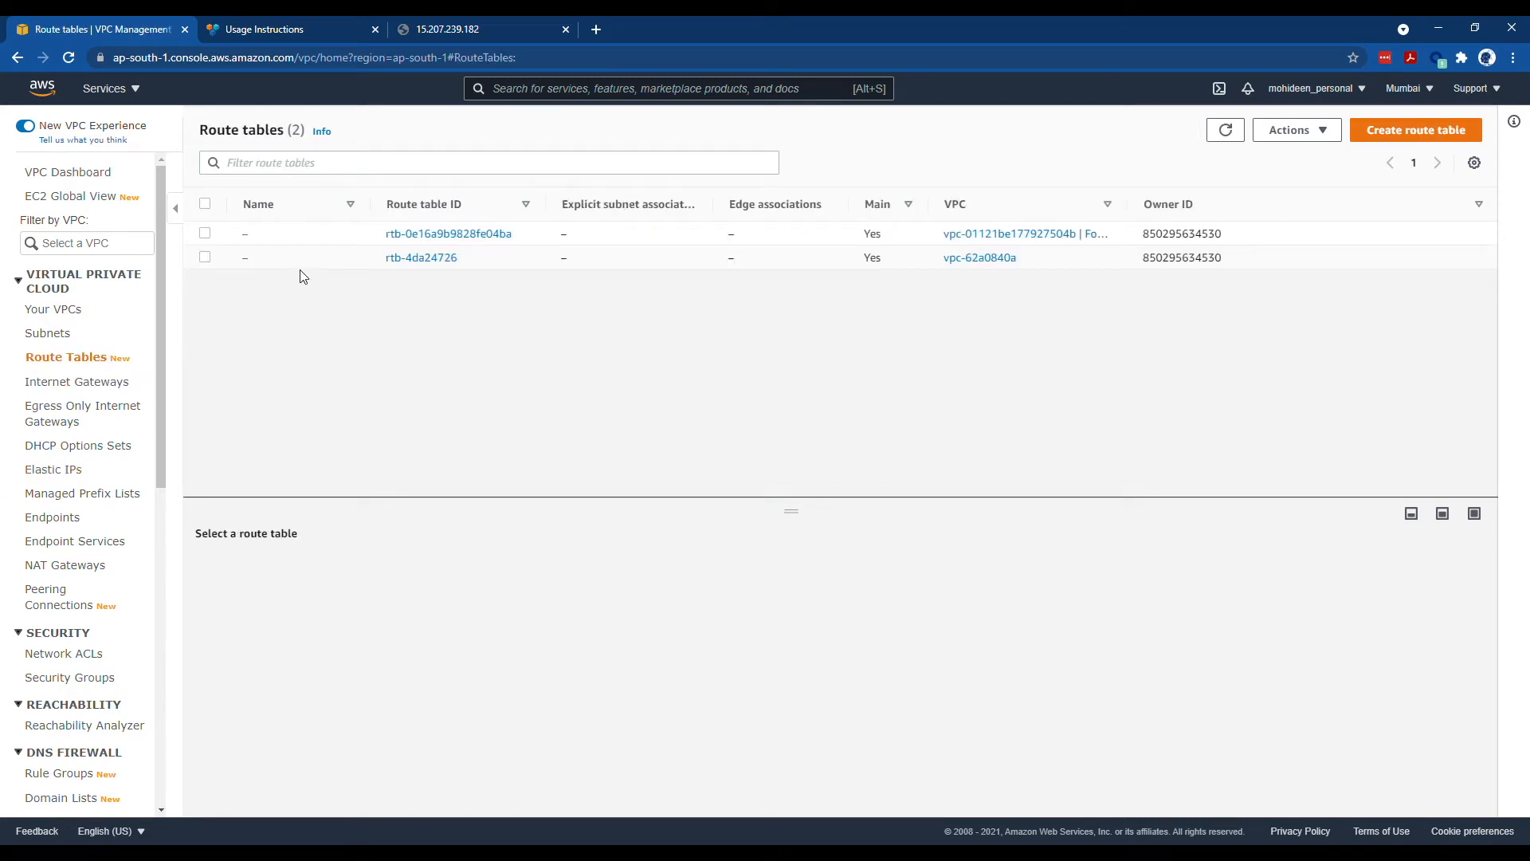
click(62, 309)
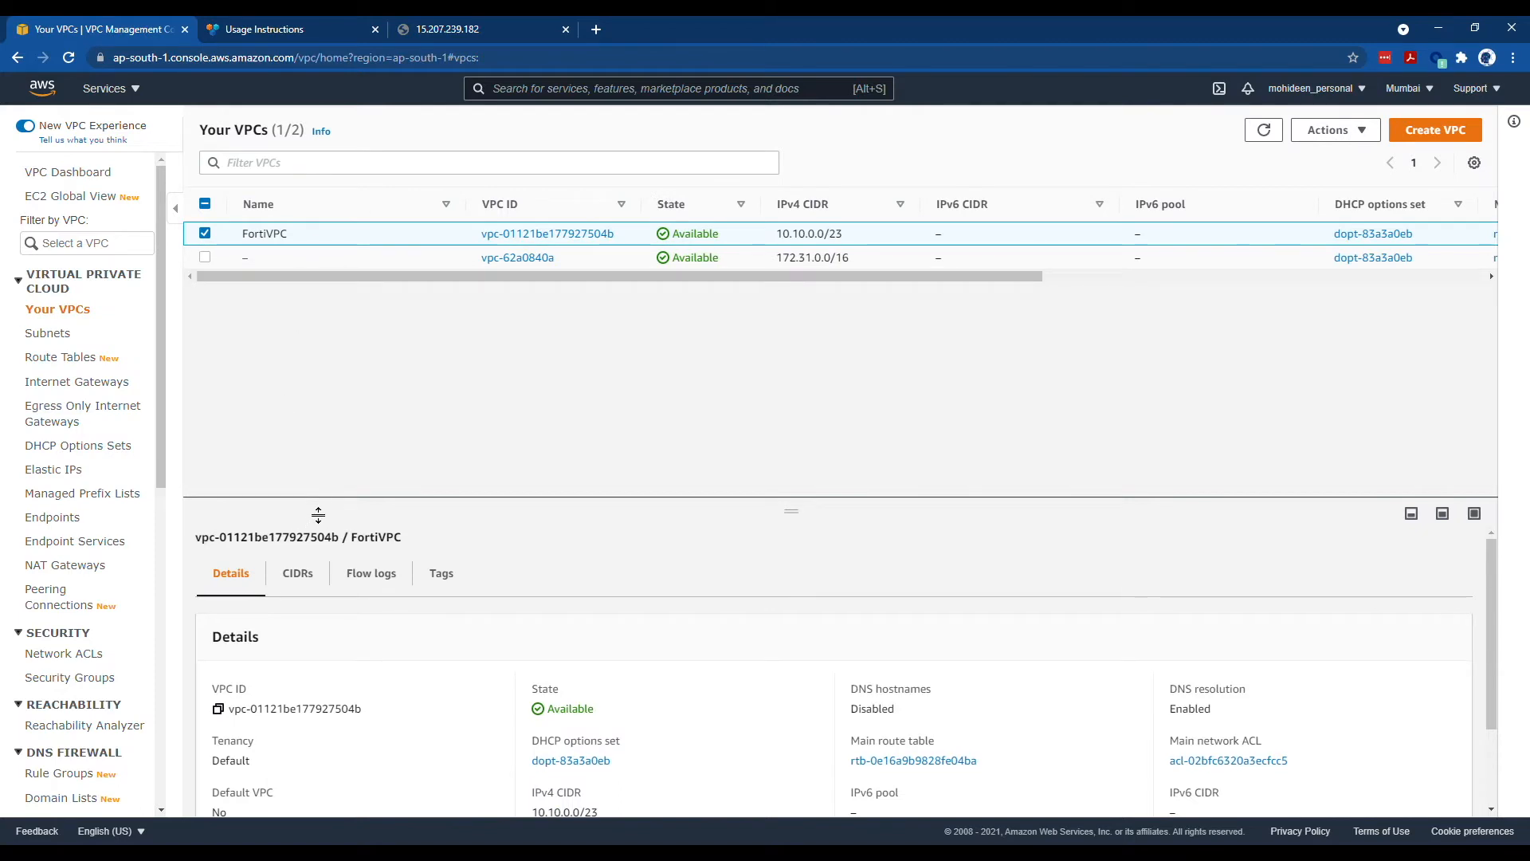
drag(317, 514, 300, 339)
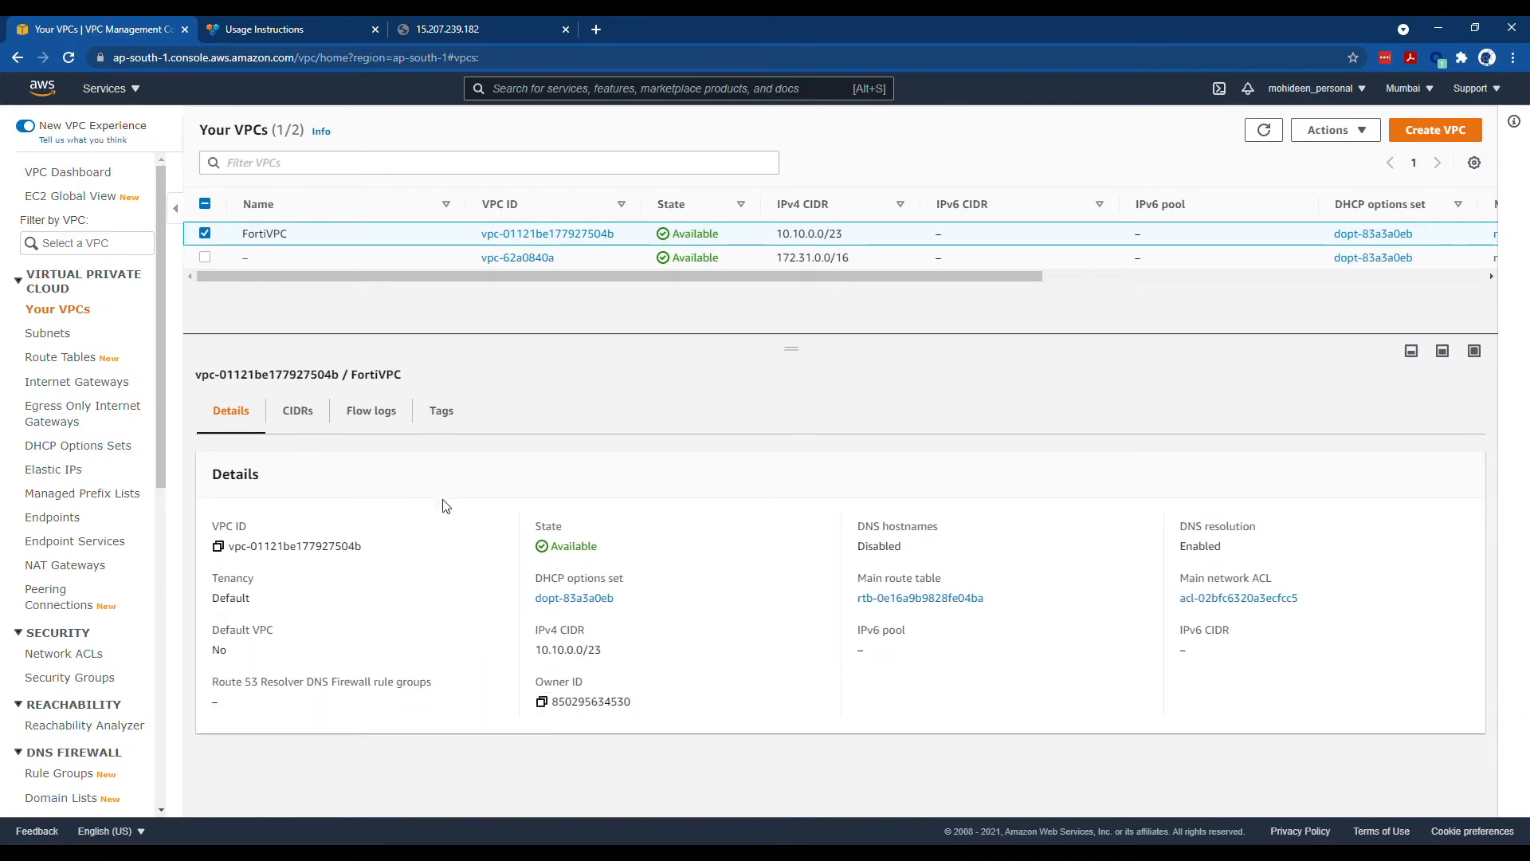
click(909, 599)
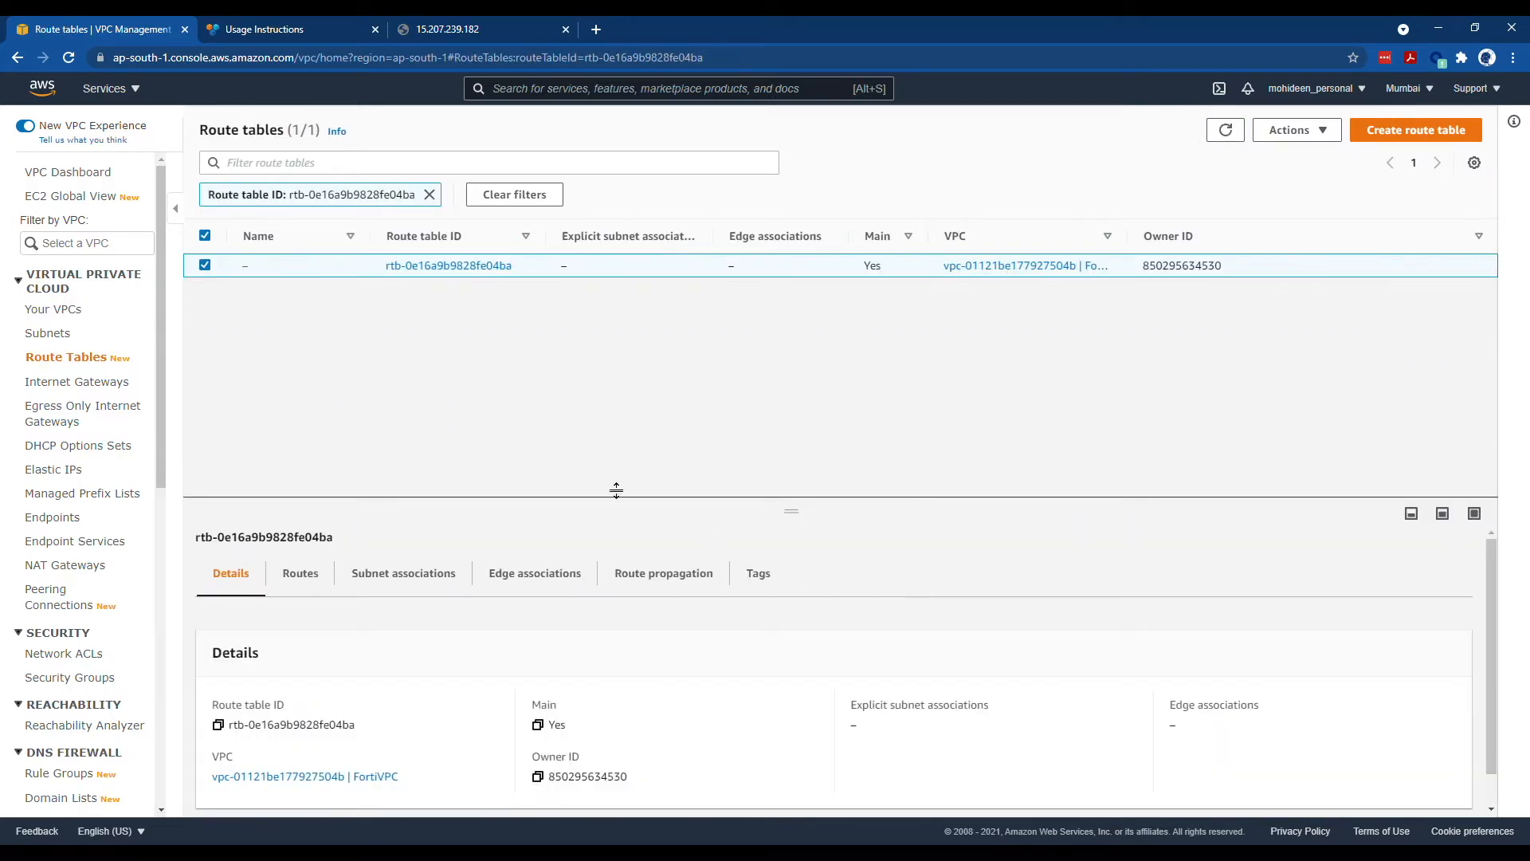
- Rename the route table to PublicSNRT and display its routes
click(259, 267)
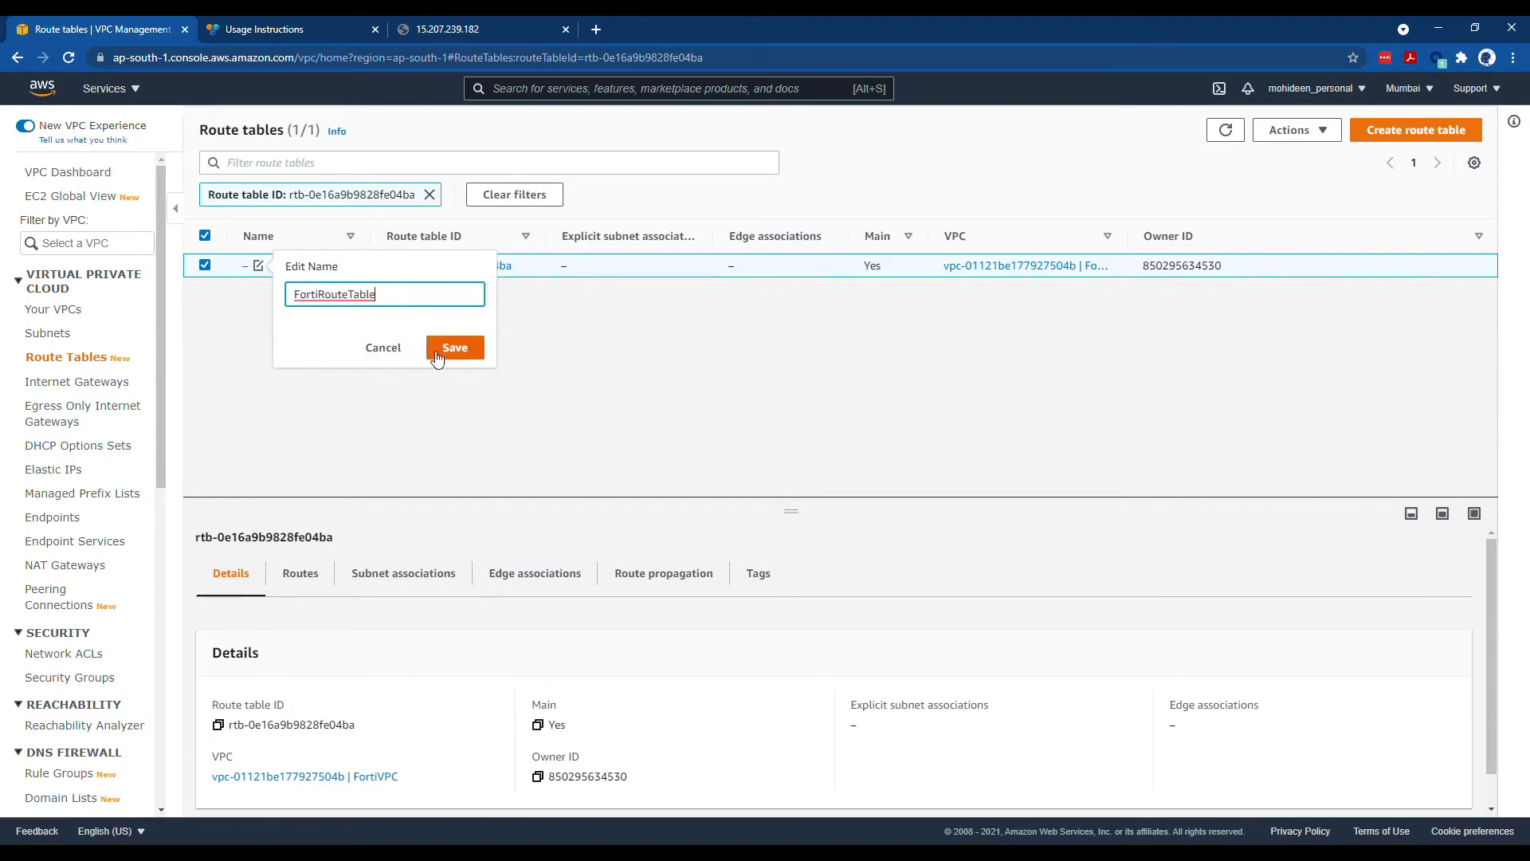
text(i)
key(shift+End)
key(BackSpace)
key(BackSpace)
key(BackSpace)
key(BackSpace)
key(BackSpace)
key(BackSpace)
text(PubliC)
key(Left)
key(Left)
key(Left)
key(Left)
key(BackSpace)
text(c)
click(466, 352)
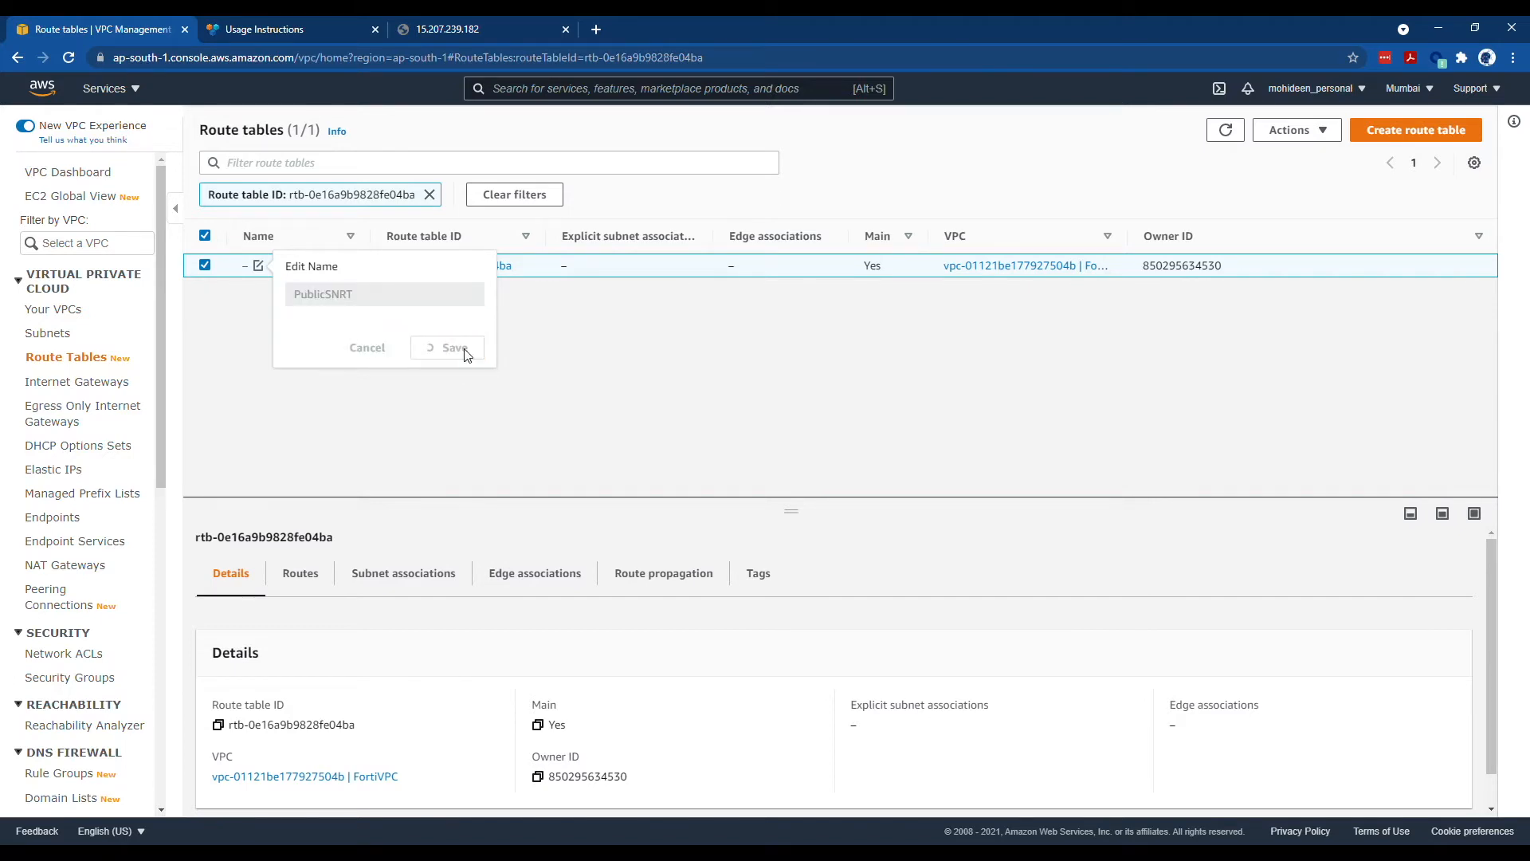
drag(346, 506, 347, 342)
click(309, 412)
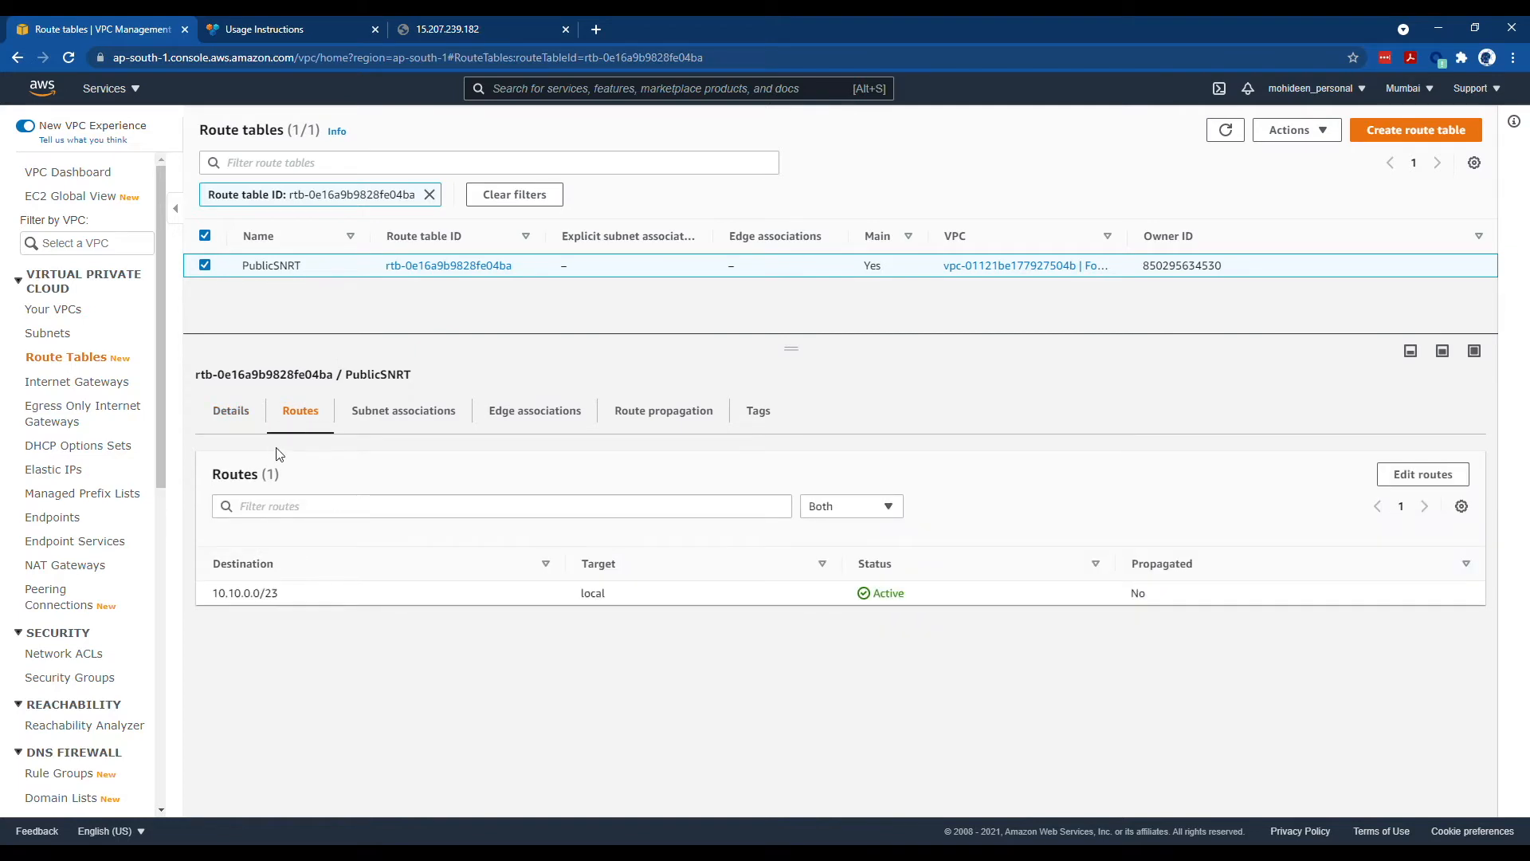
- Add a 0.0.0.0/0 route to internet gateway igw-0d5384a3c1921f788 and return to the route tables
click(1422, 475)
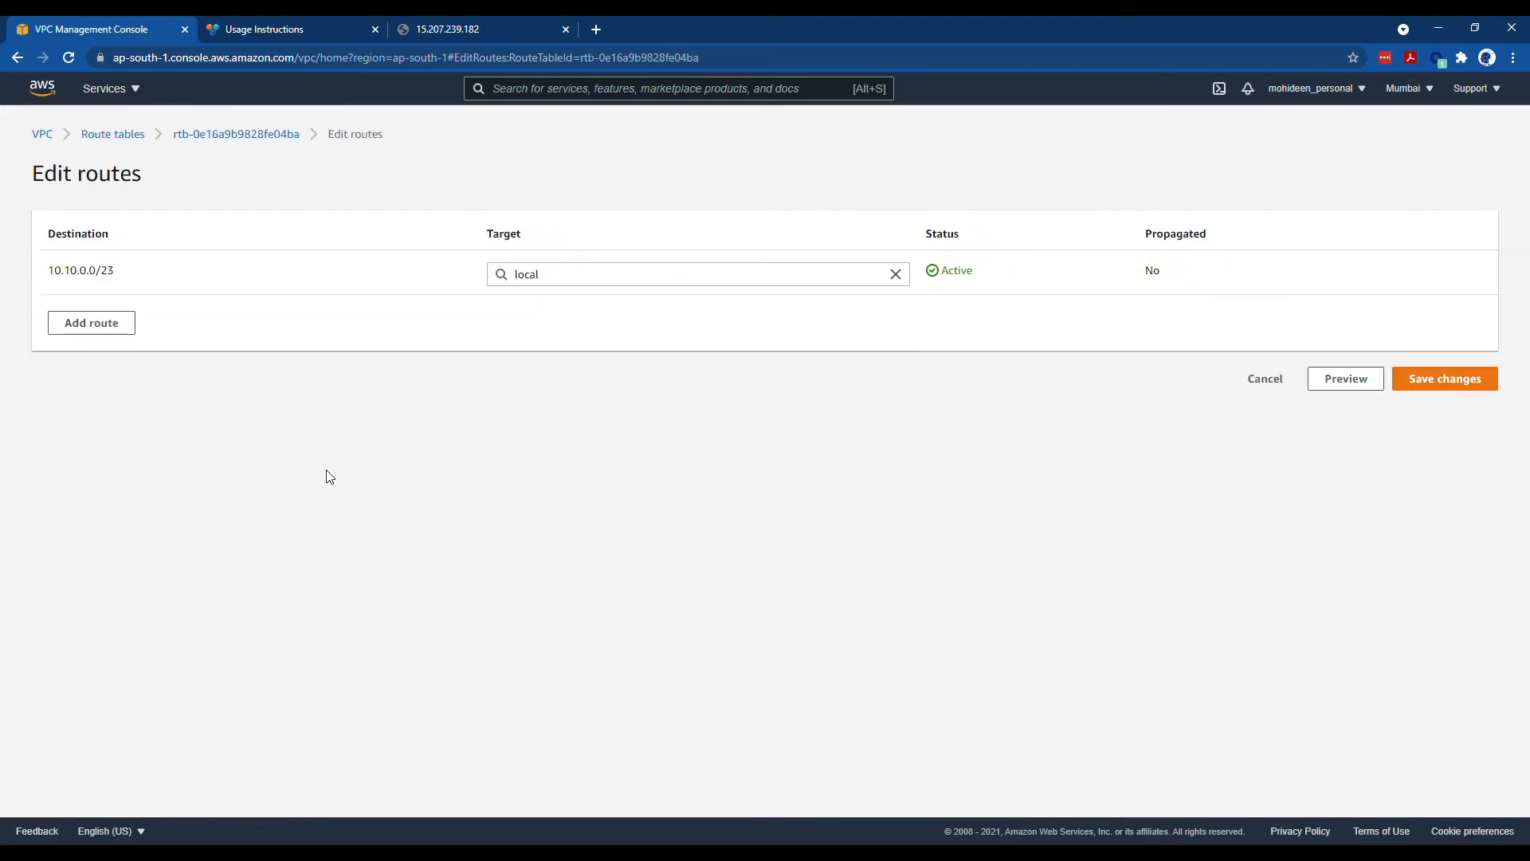
click(102, 322)
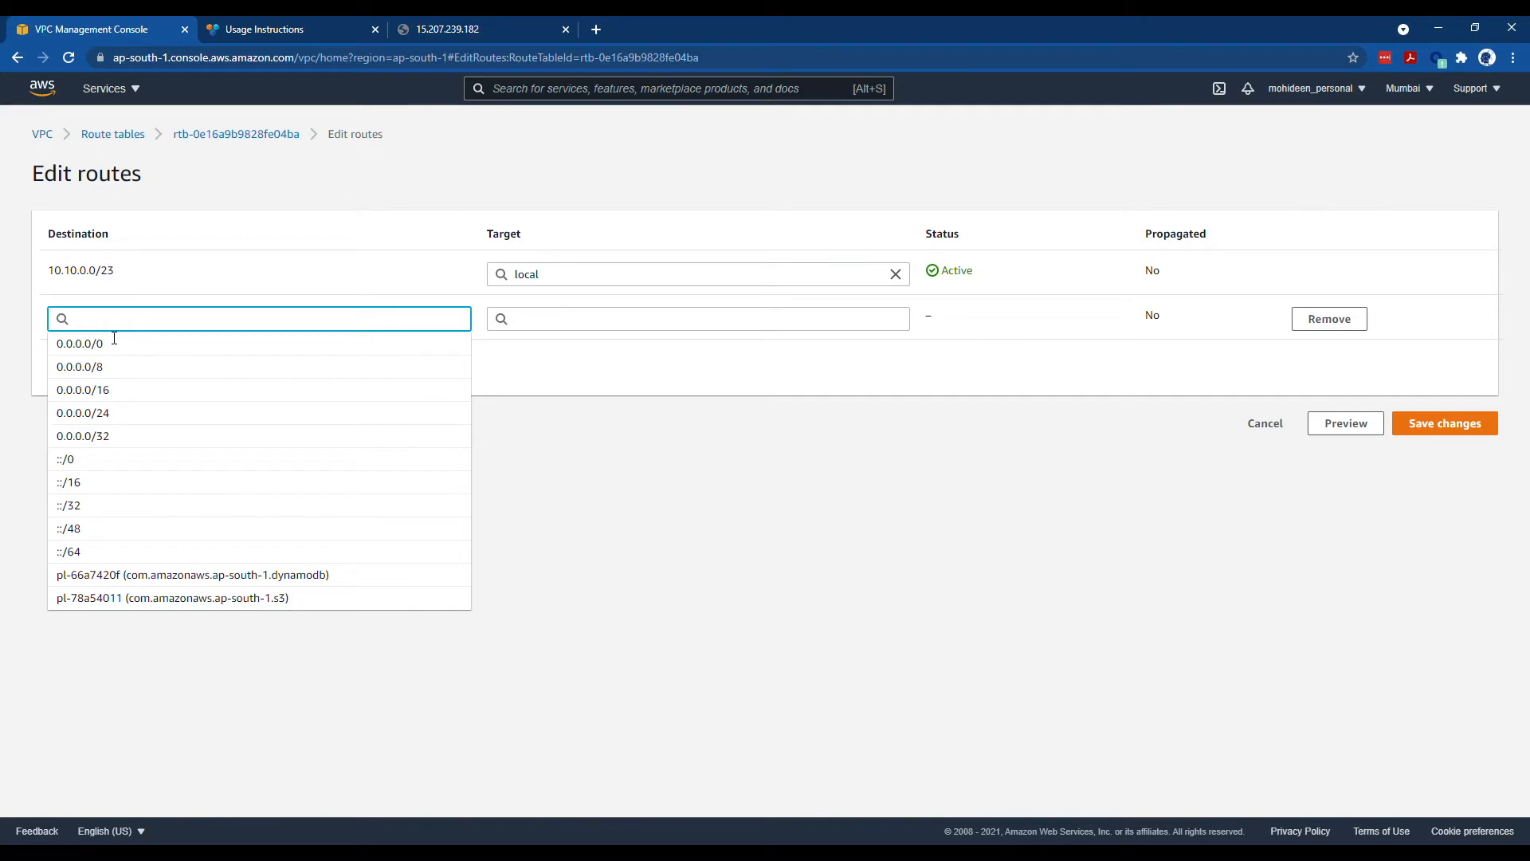
click(120, 342)
click(570, 320)
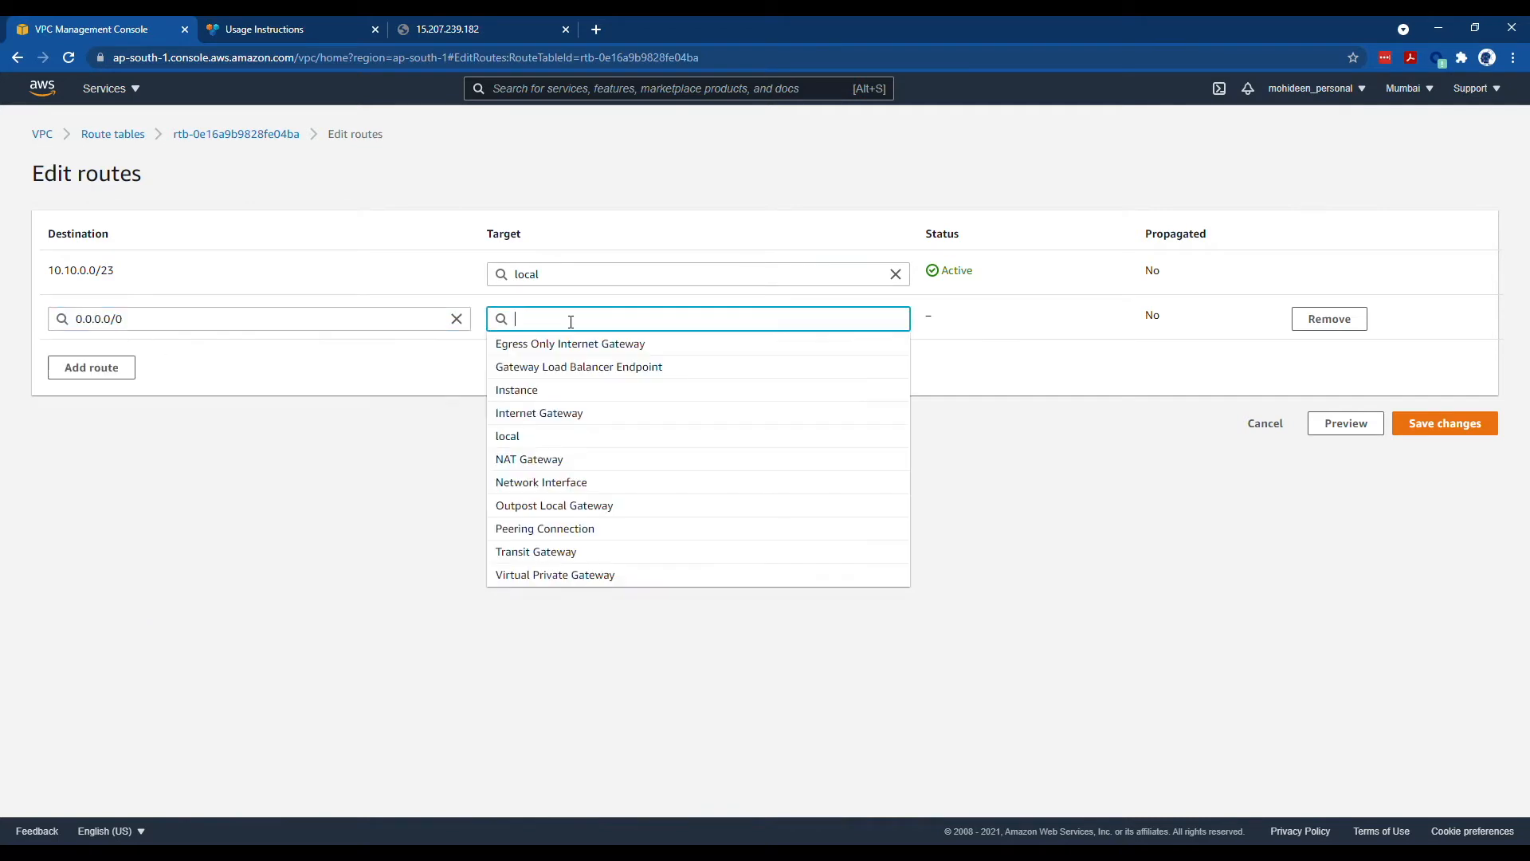
click(579, 412)
click(676, 343)
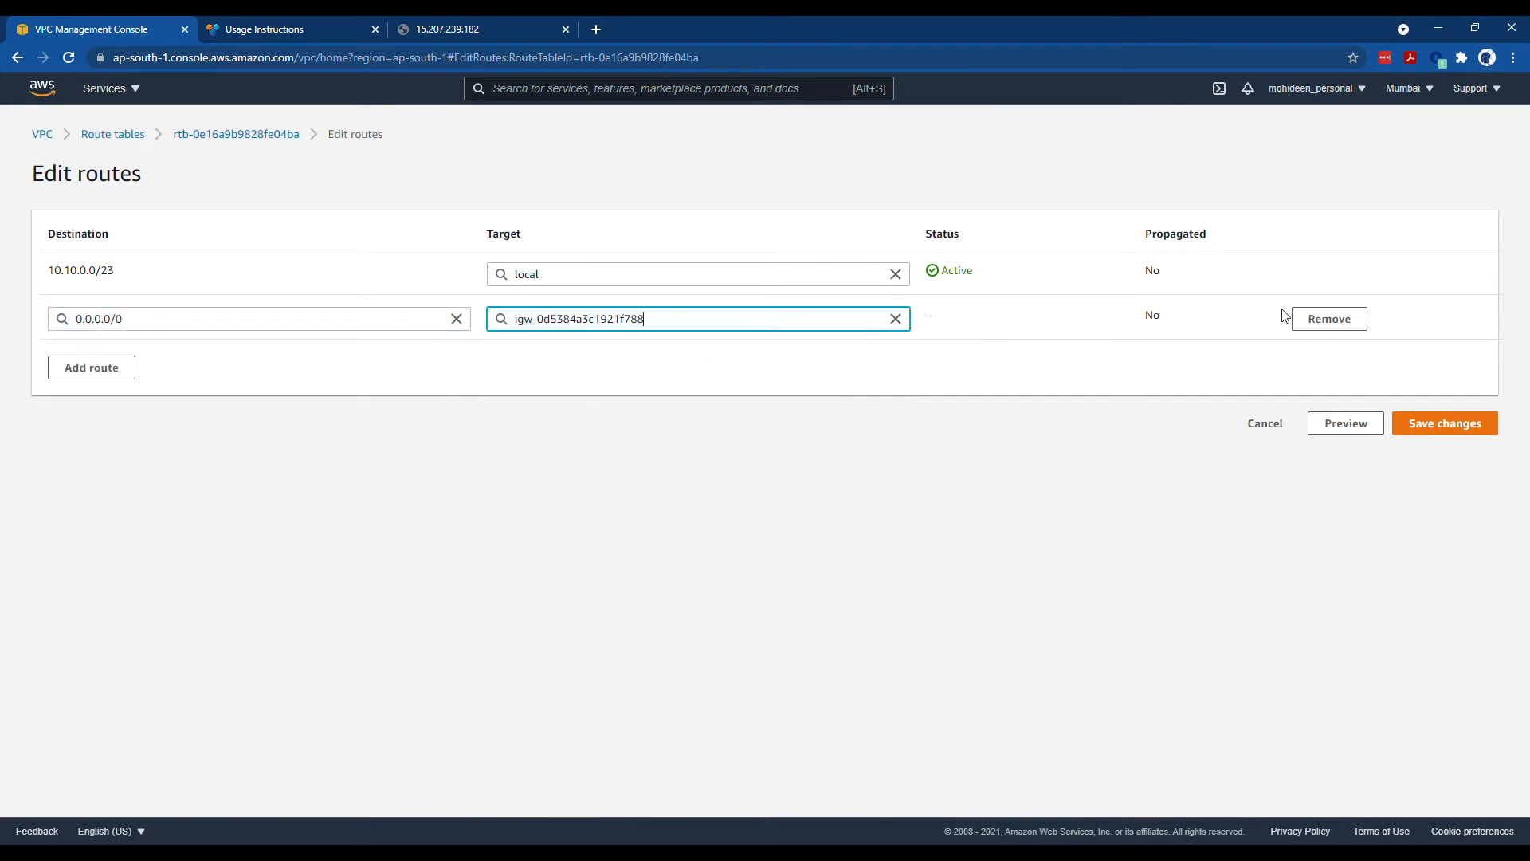
click(1445, 423)
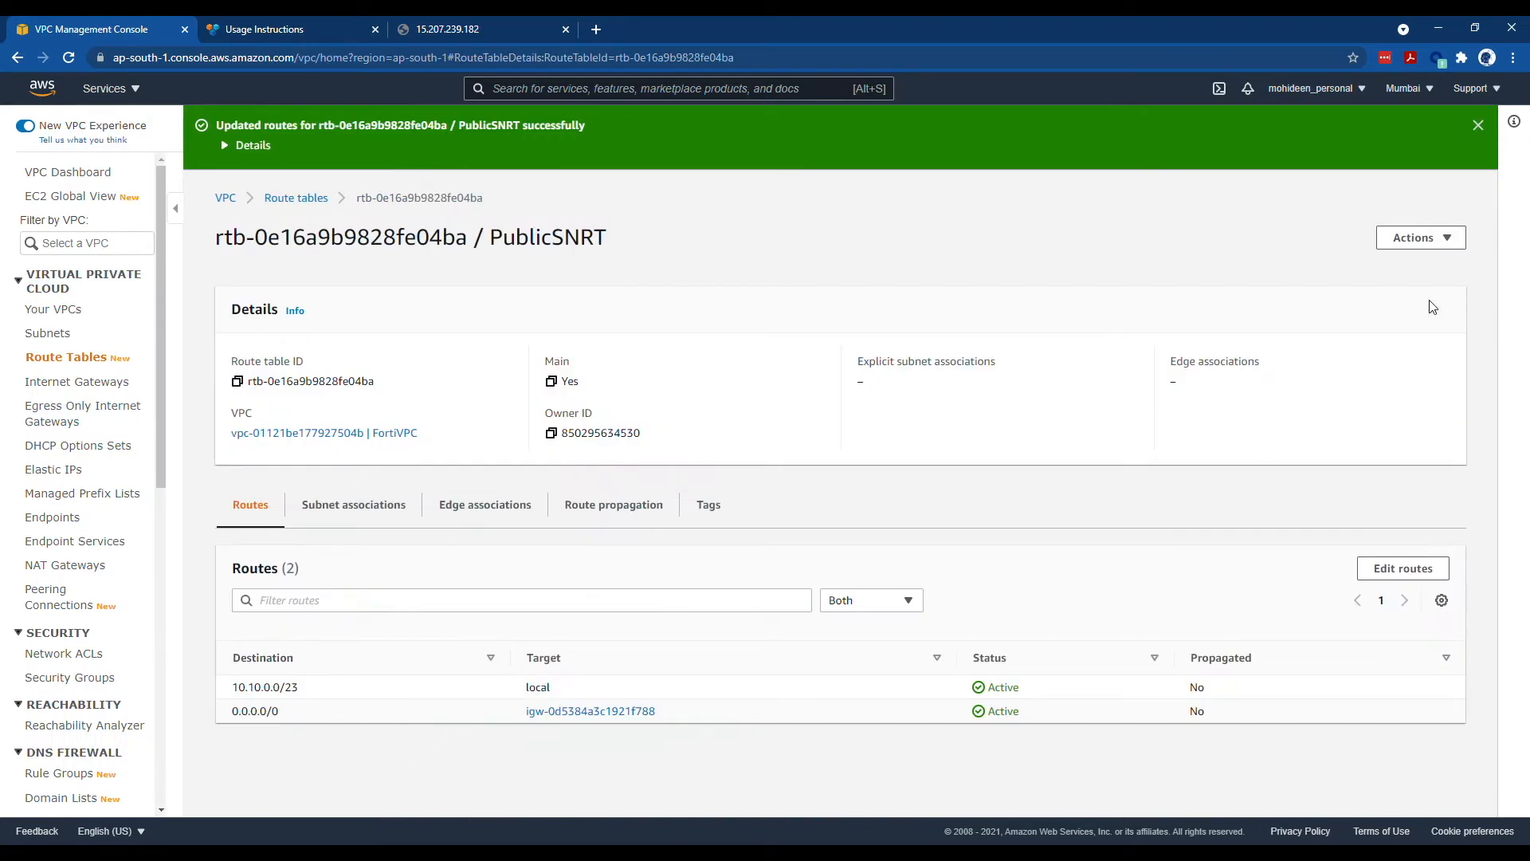
click(322, 198)
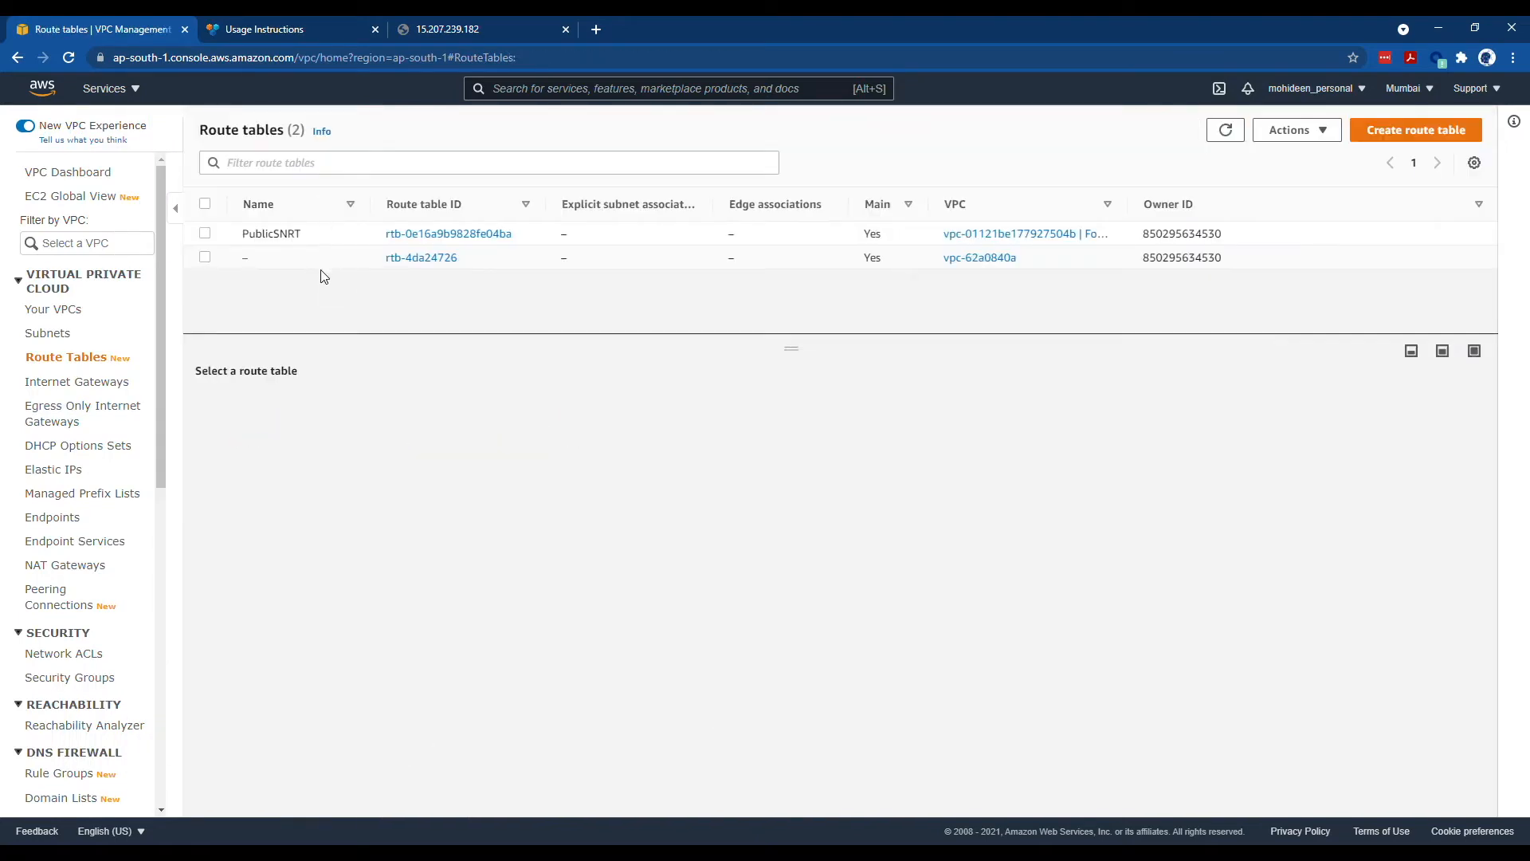
- Create a route table named PVTSNRT with FortiVPC selected as its VPC
click(1293, 138)
click(1230, 159)
click(1372, 143)
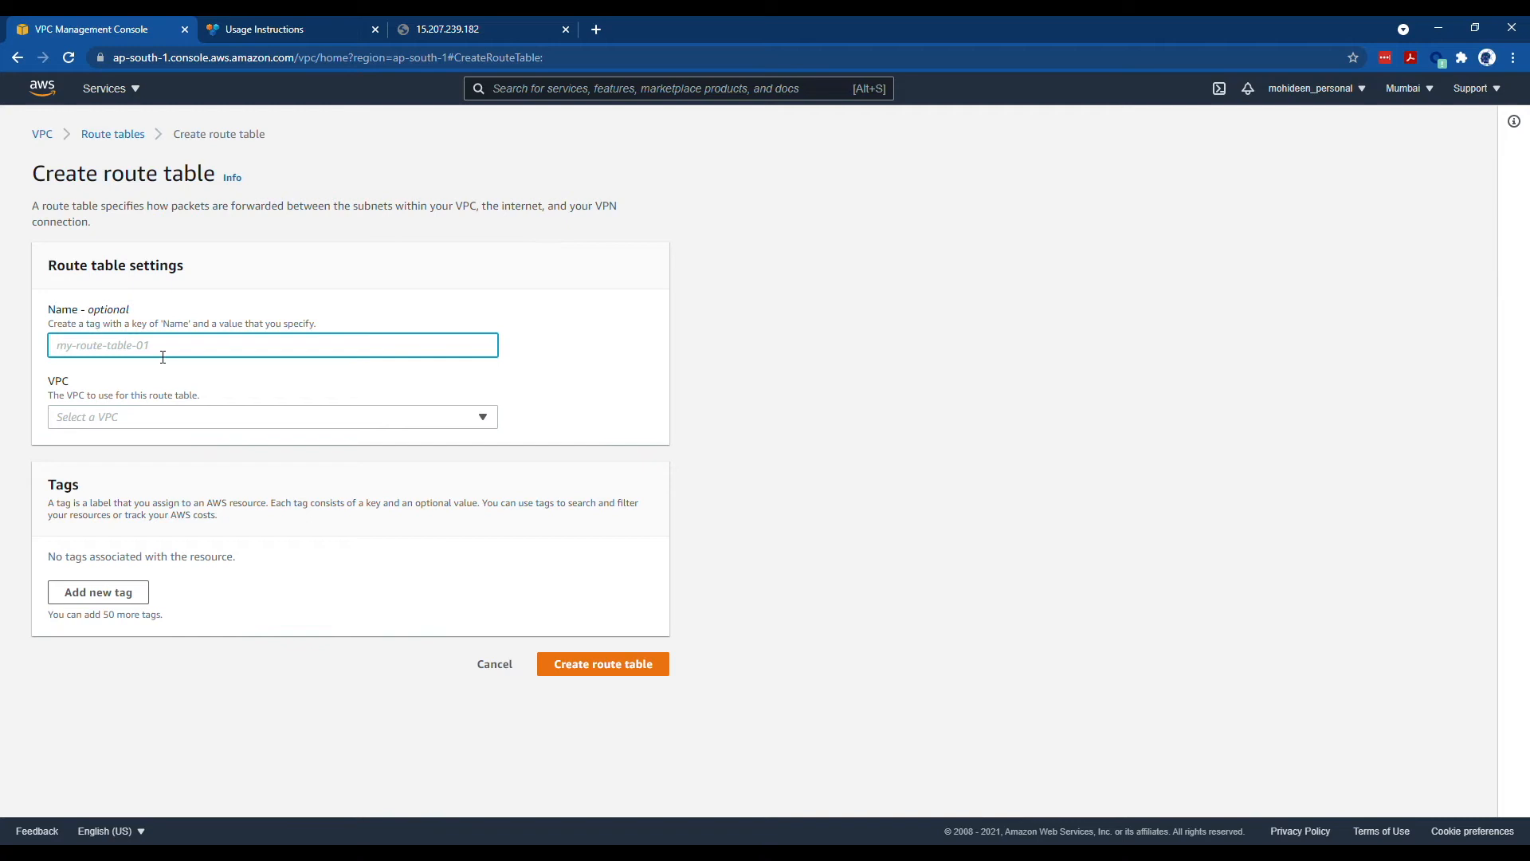
text(PVTSNRT)
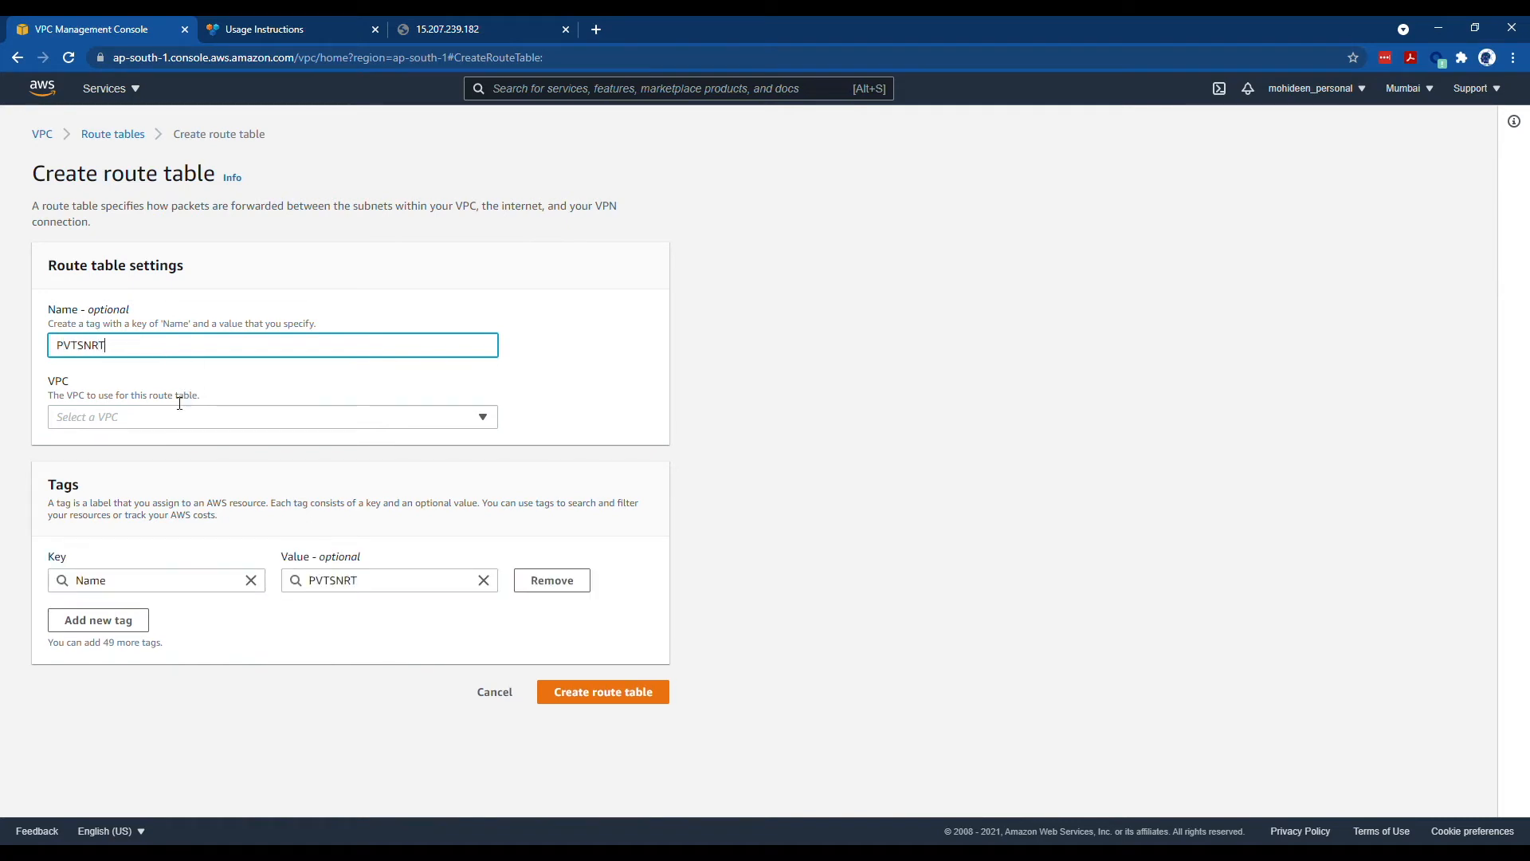
click(160, 419)
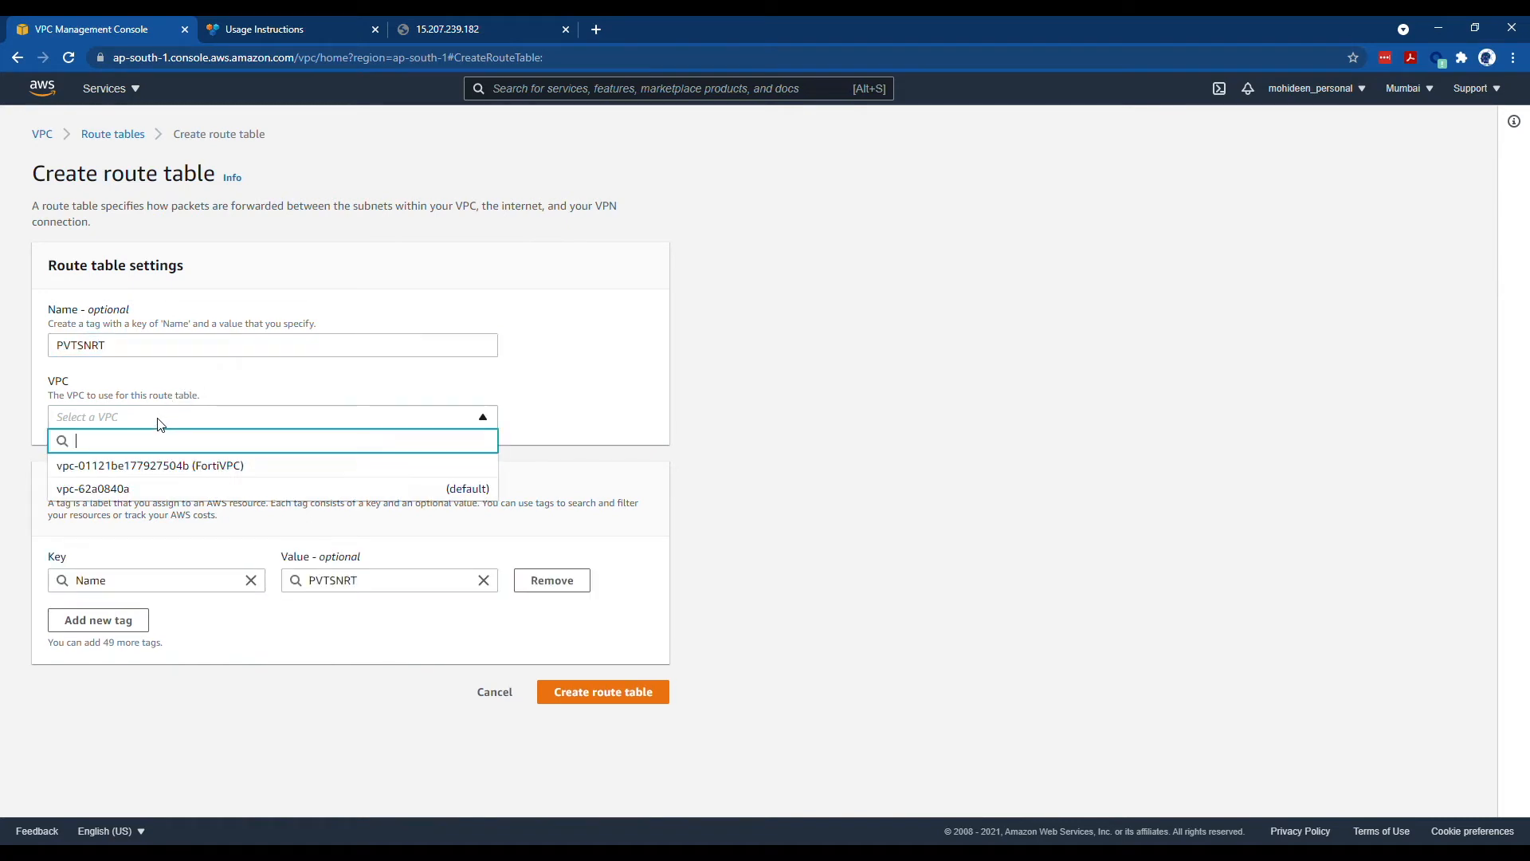
click(159, 464)
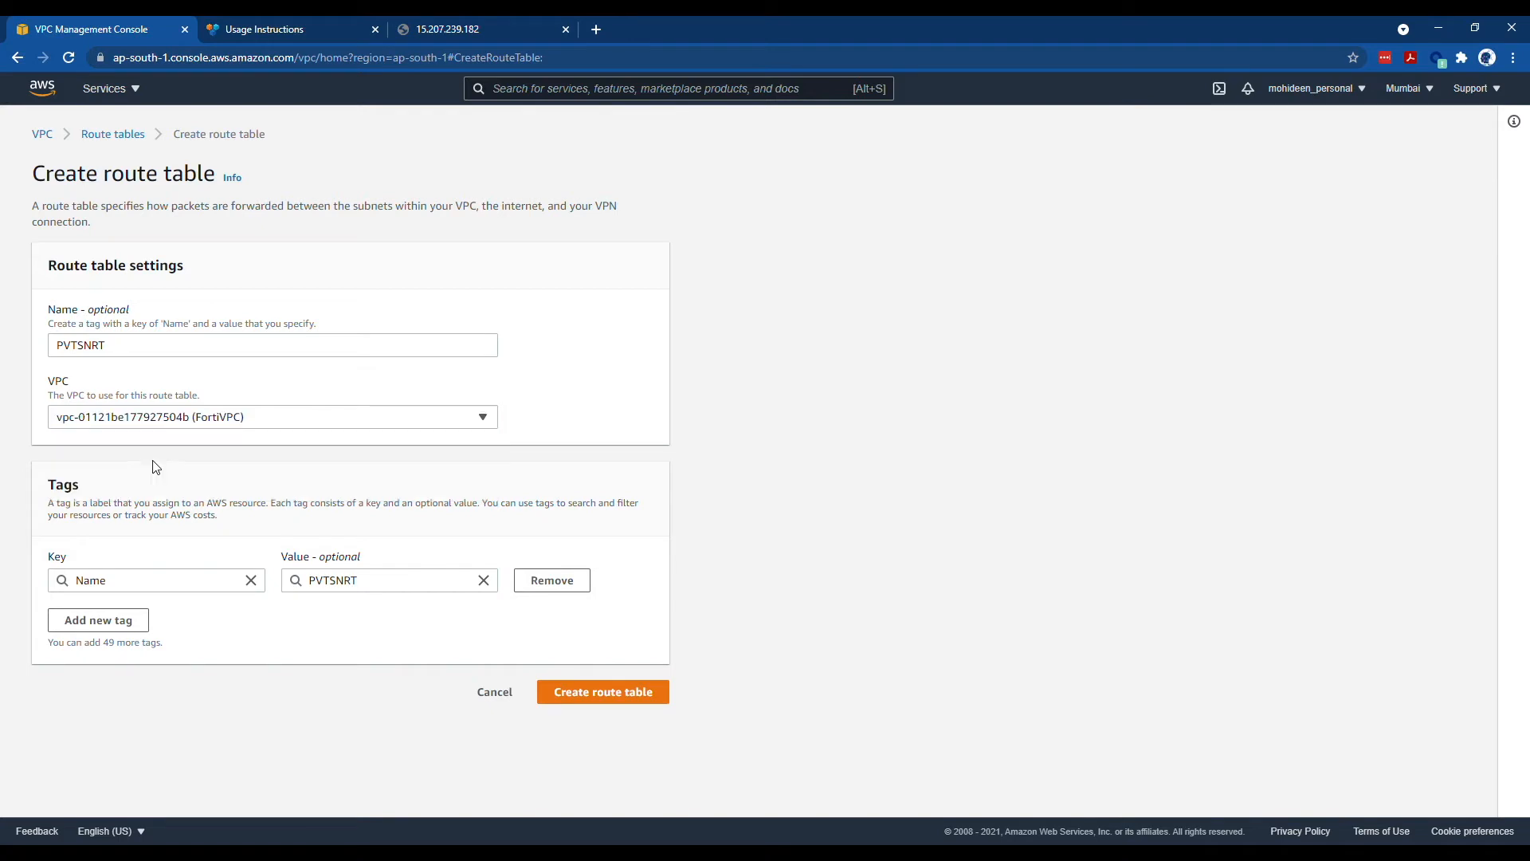
click(570, 696)
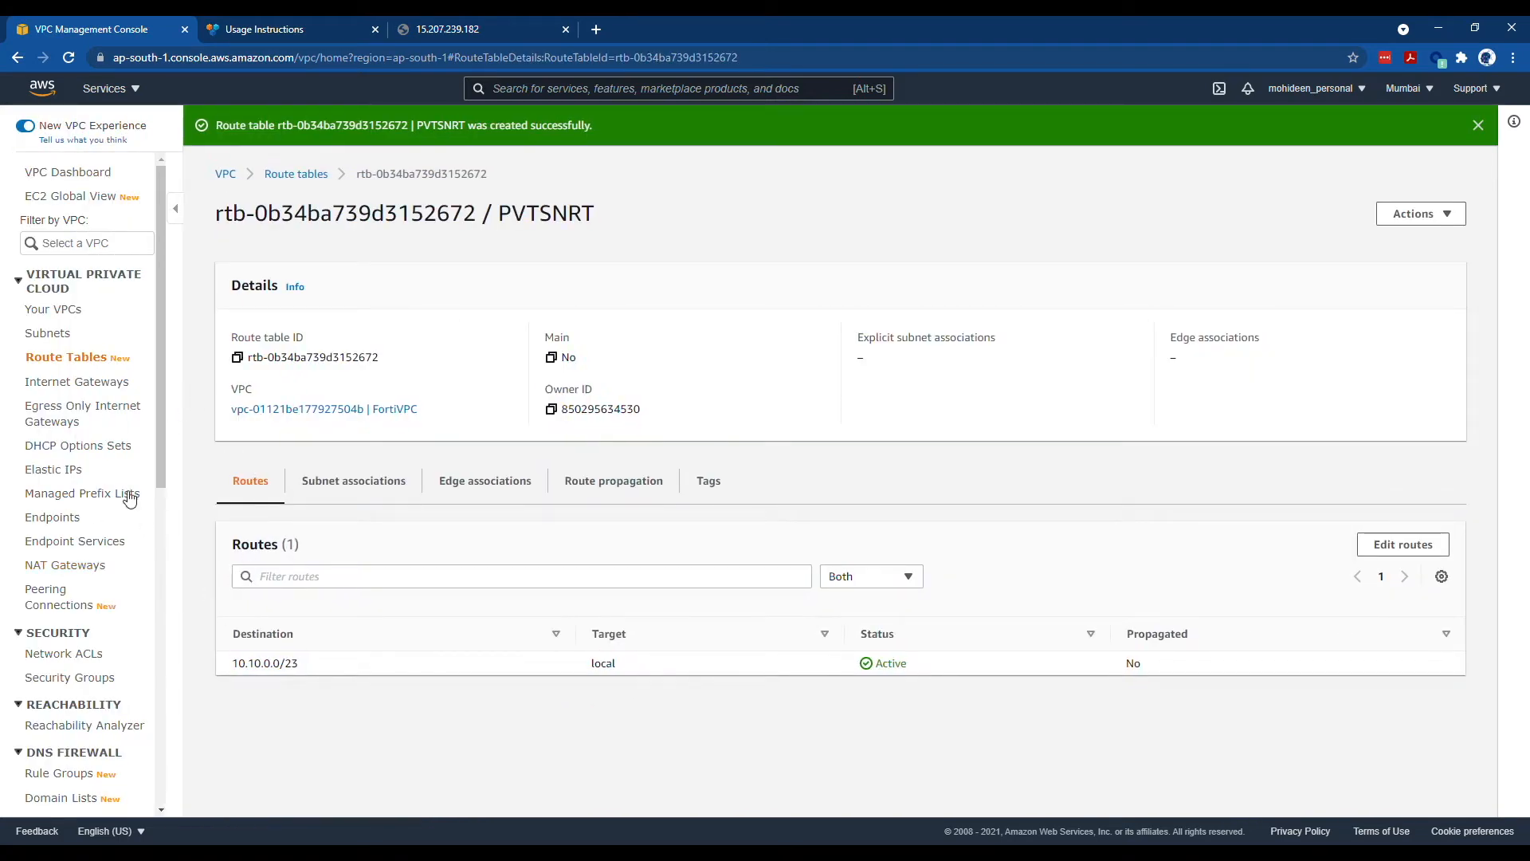
- Associate the PrivateSN subnet with the PVTSNRT route table
click(81, 365)
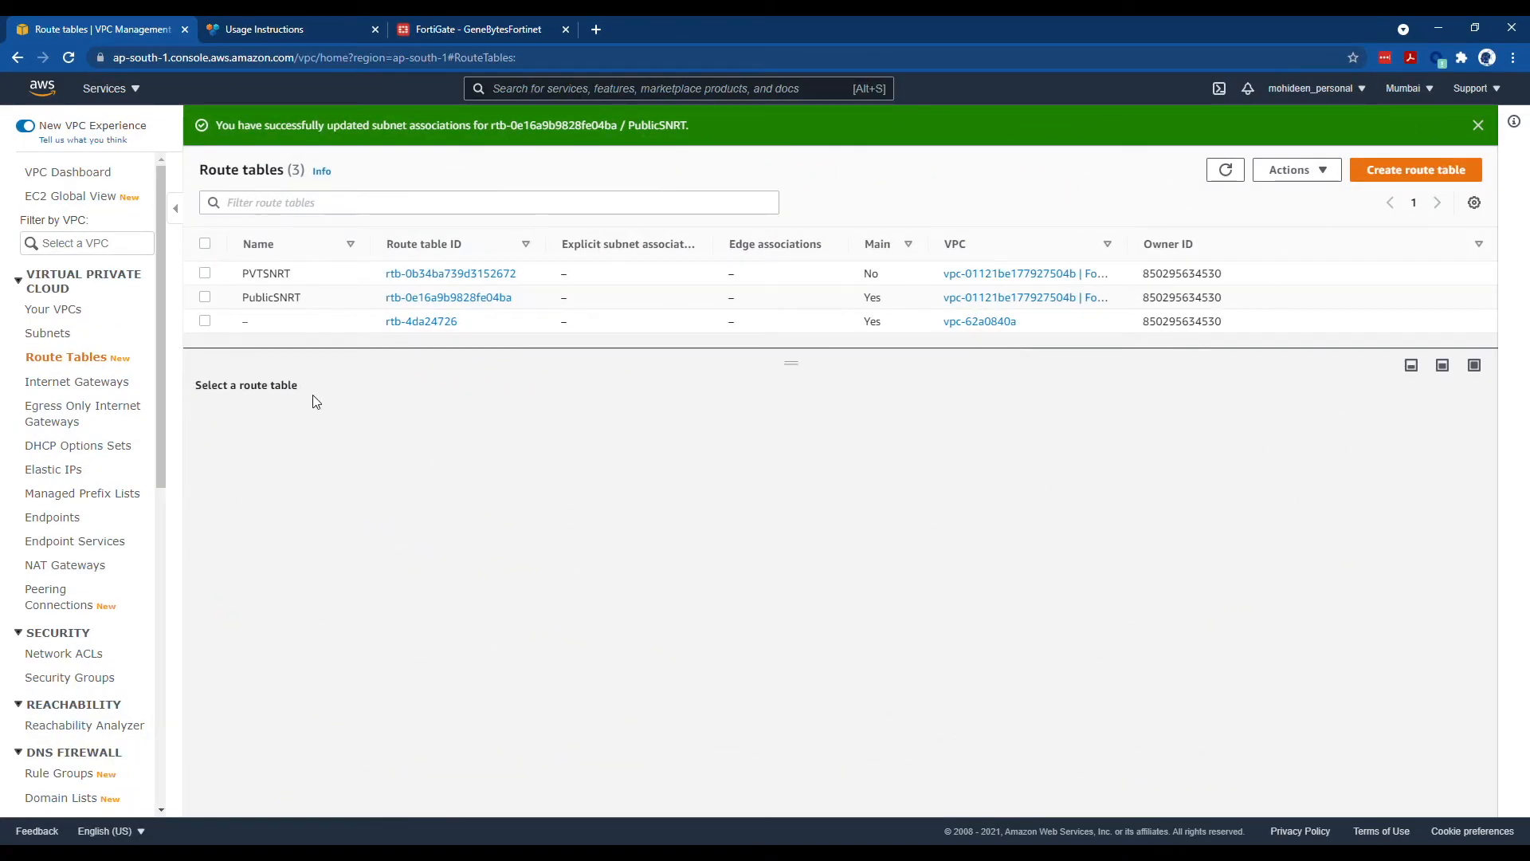
click(205, 272)
click(356, 429)
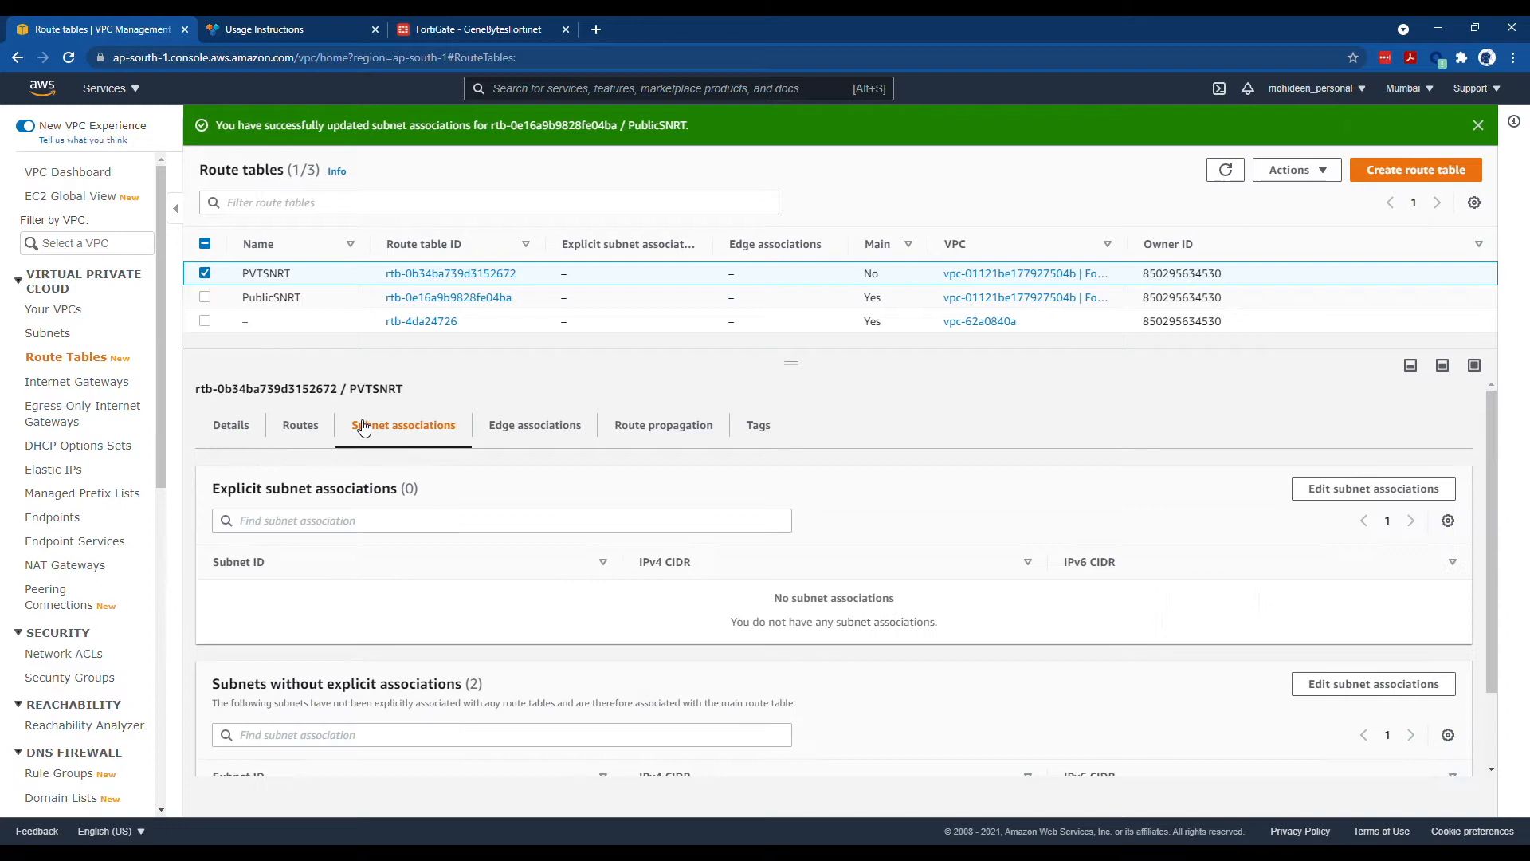
click(1367, 488)
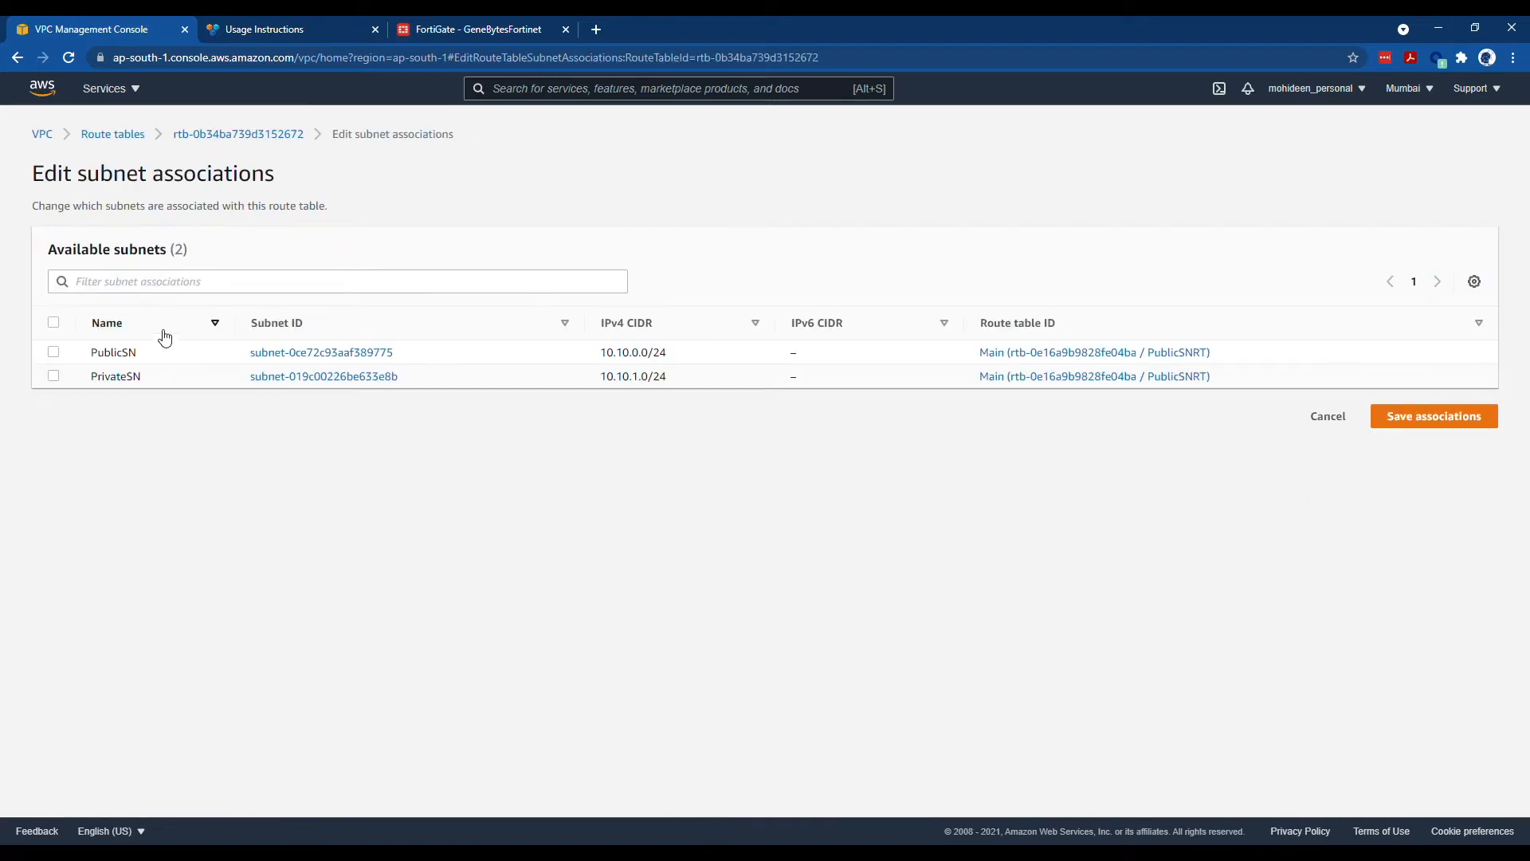
click(53, 375)
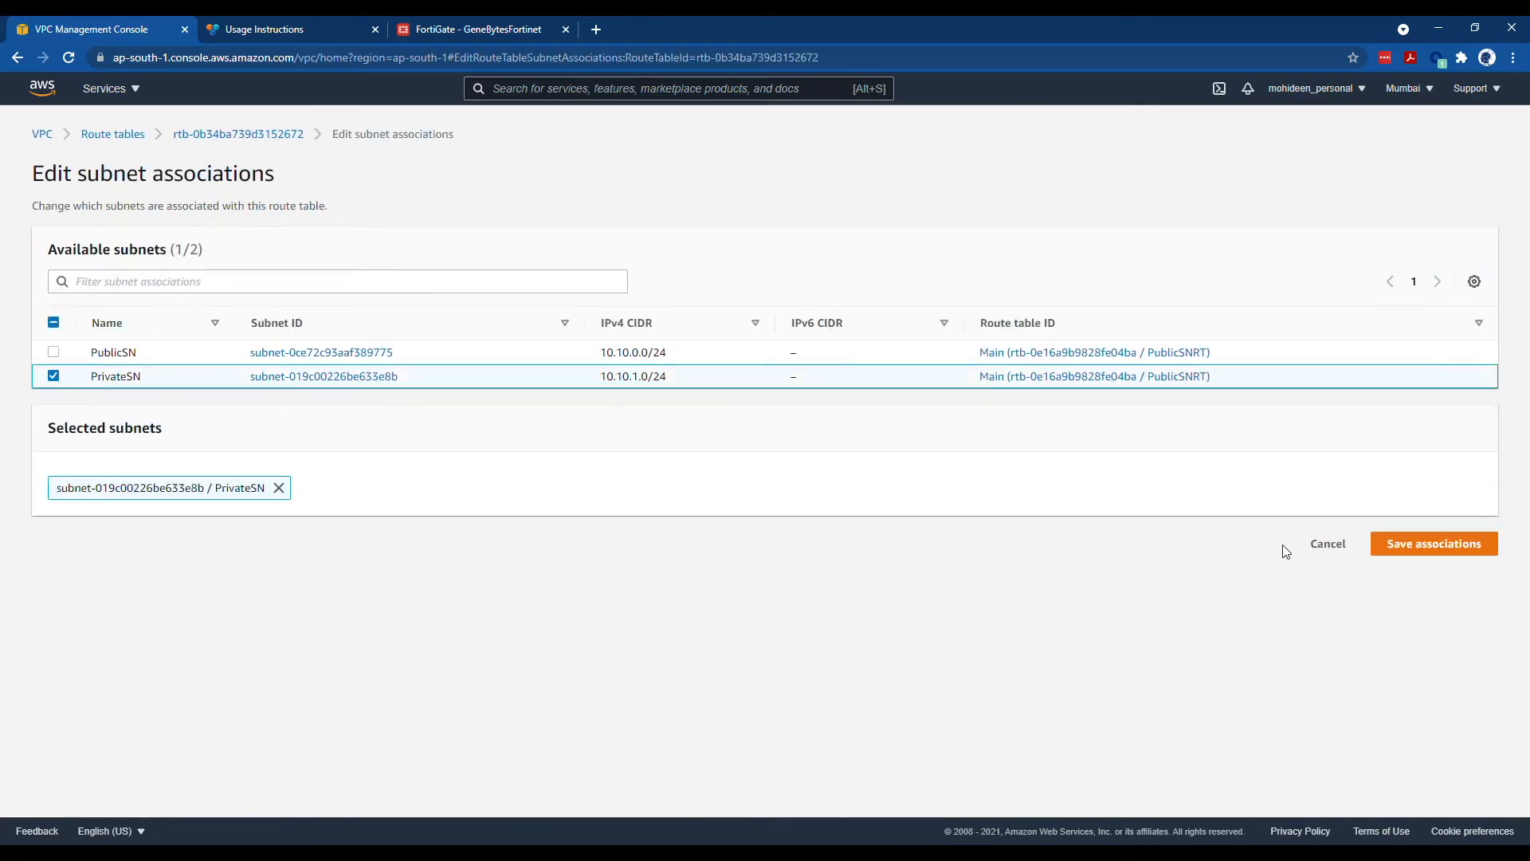
click(1427, 542)
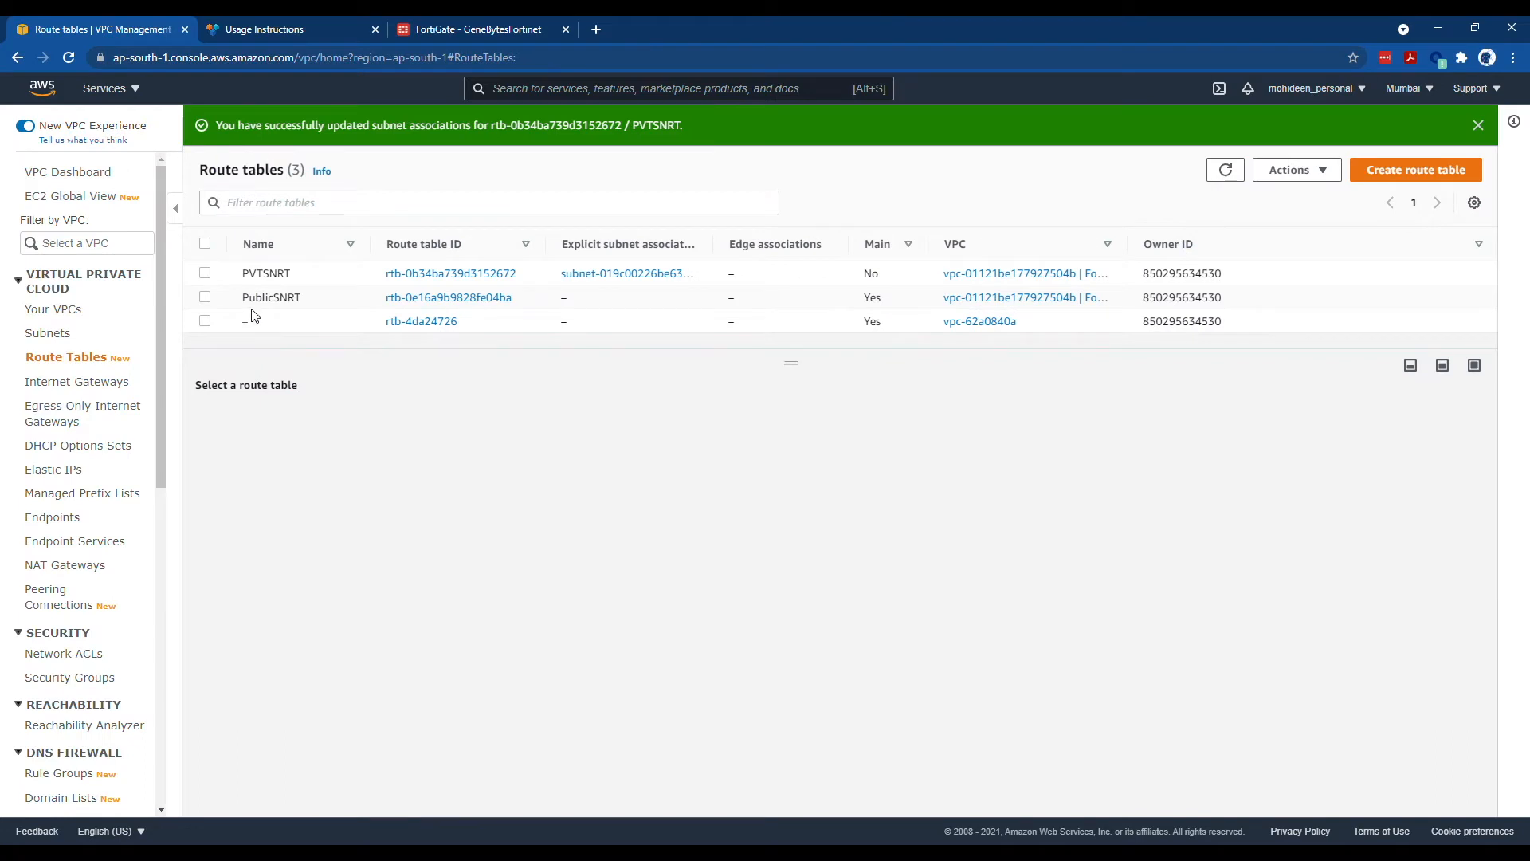
- Explicitly associate the PublicSN subnet with the PublicSNRT route table
click(208, 302)
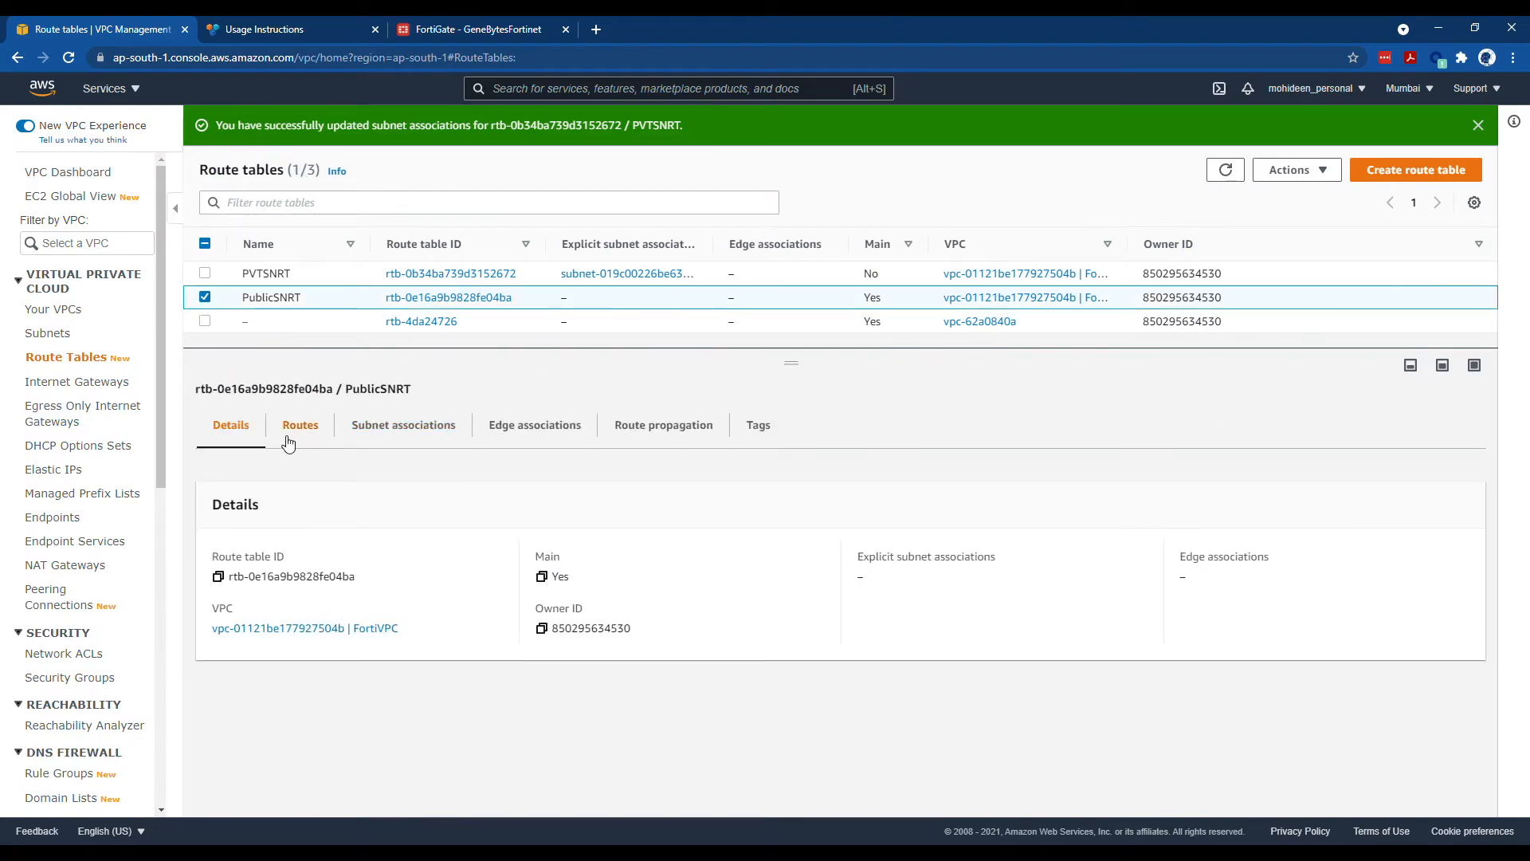
click(411, 443)
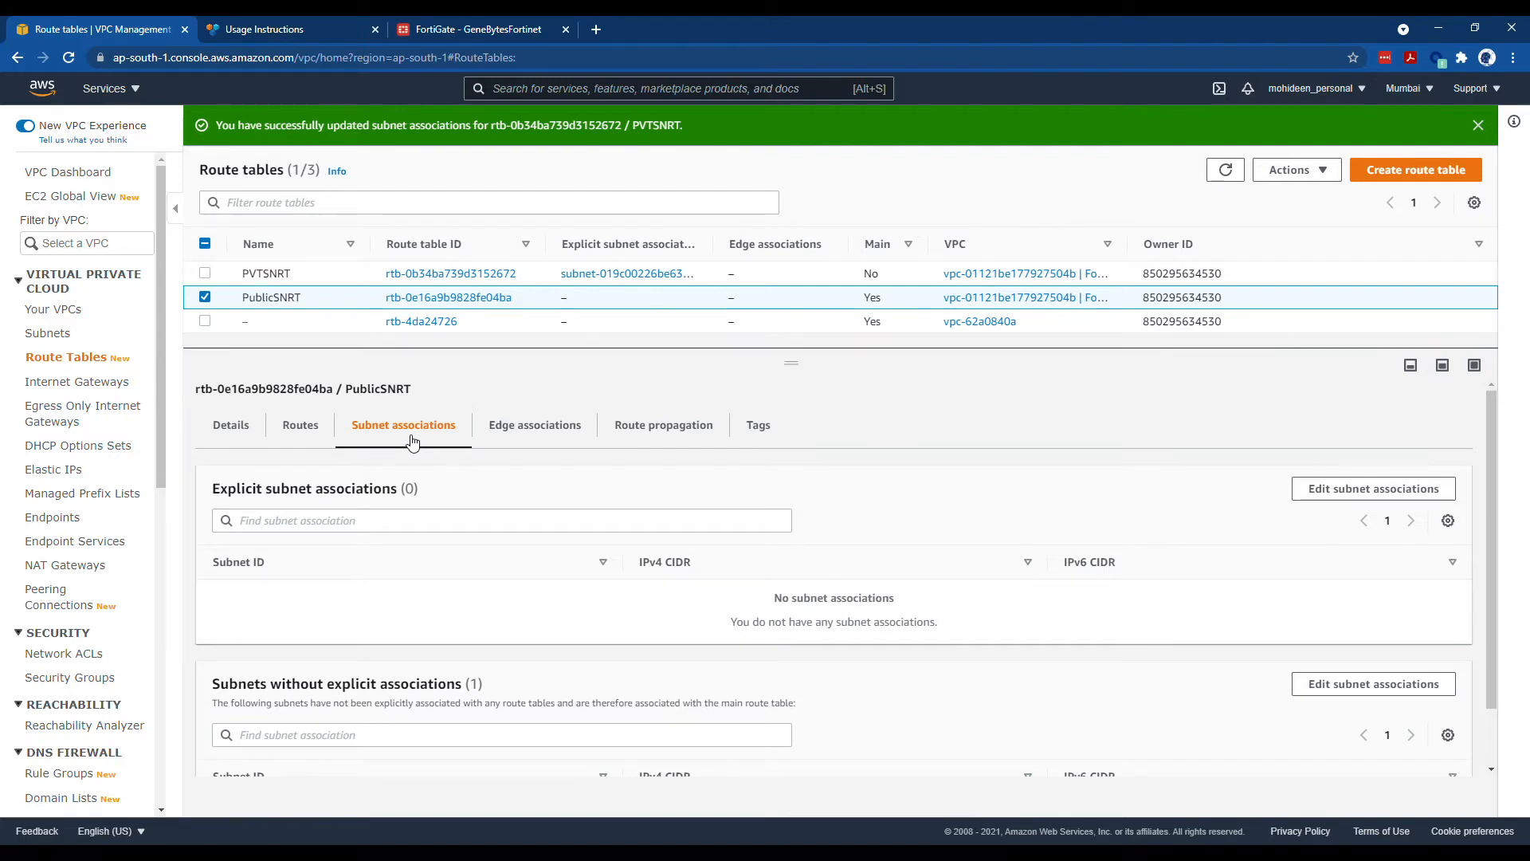
click(1364, 488)
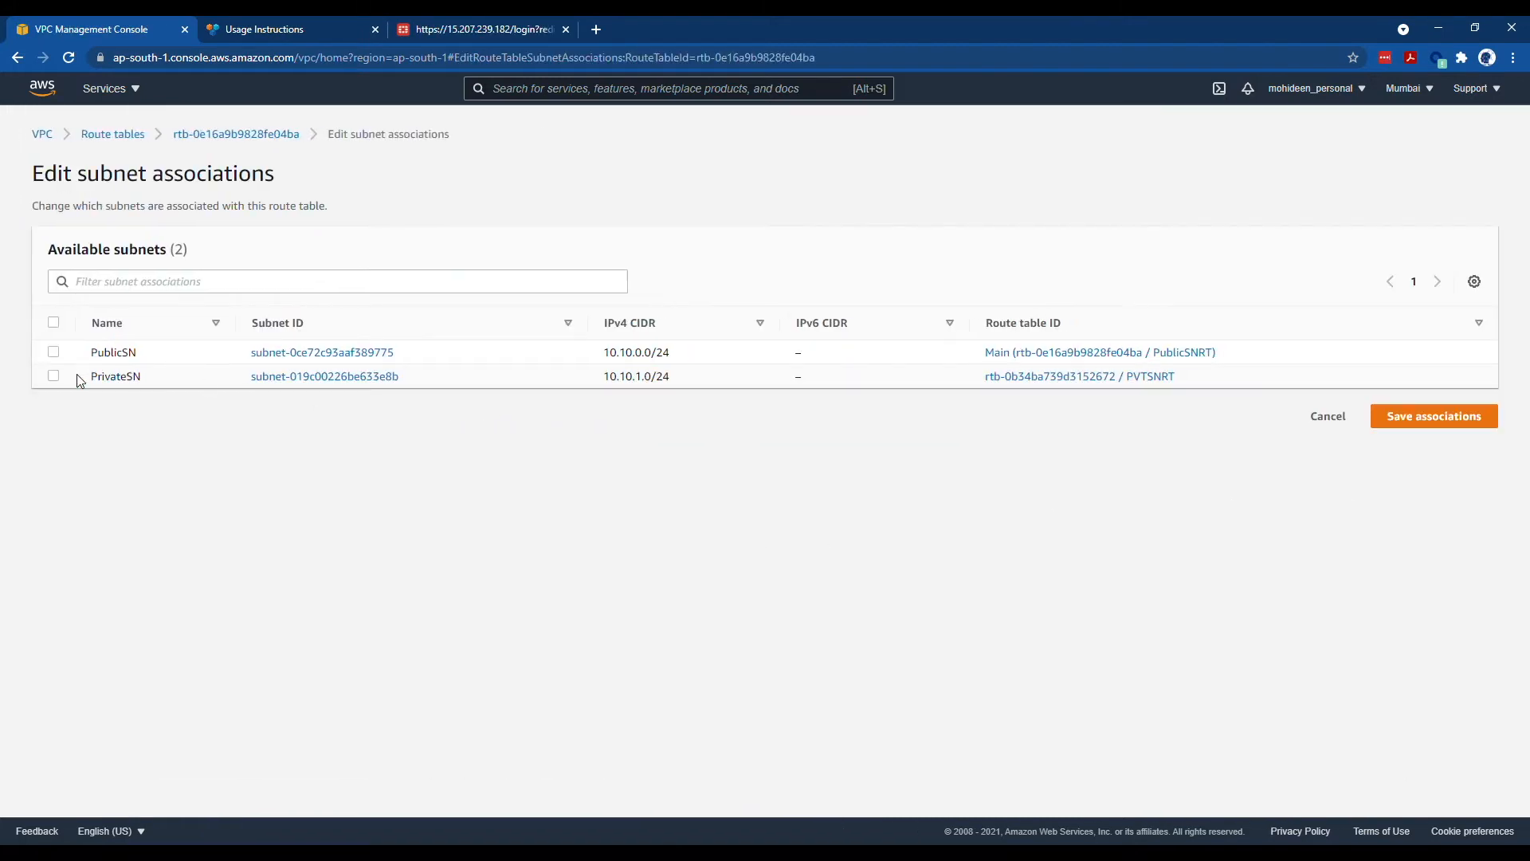
click(53, 353)
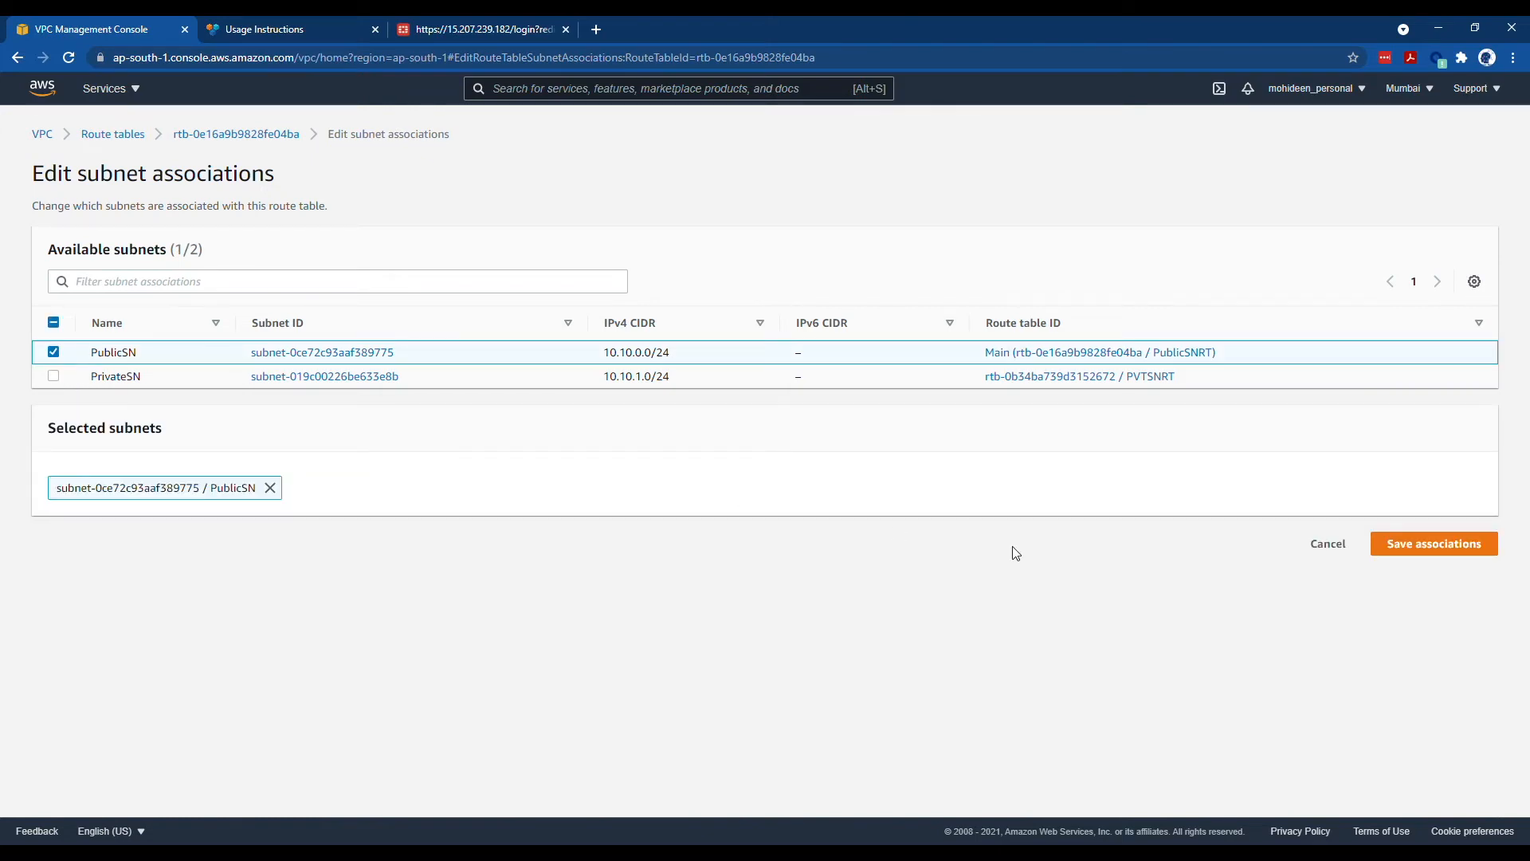
click(1471, 549)
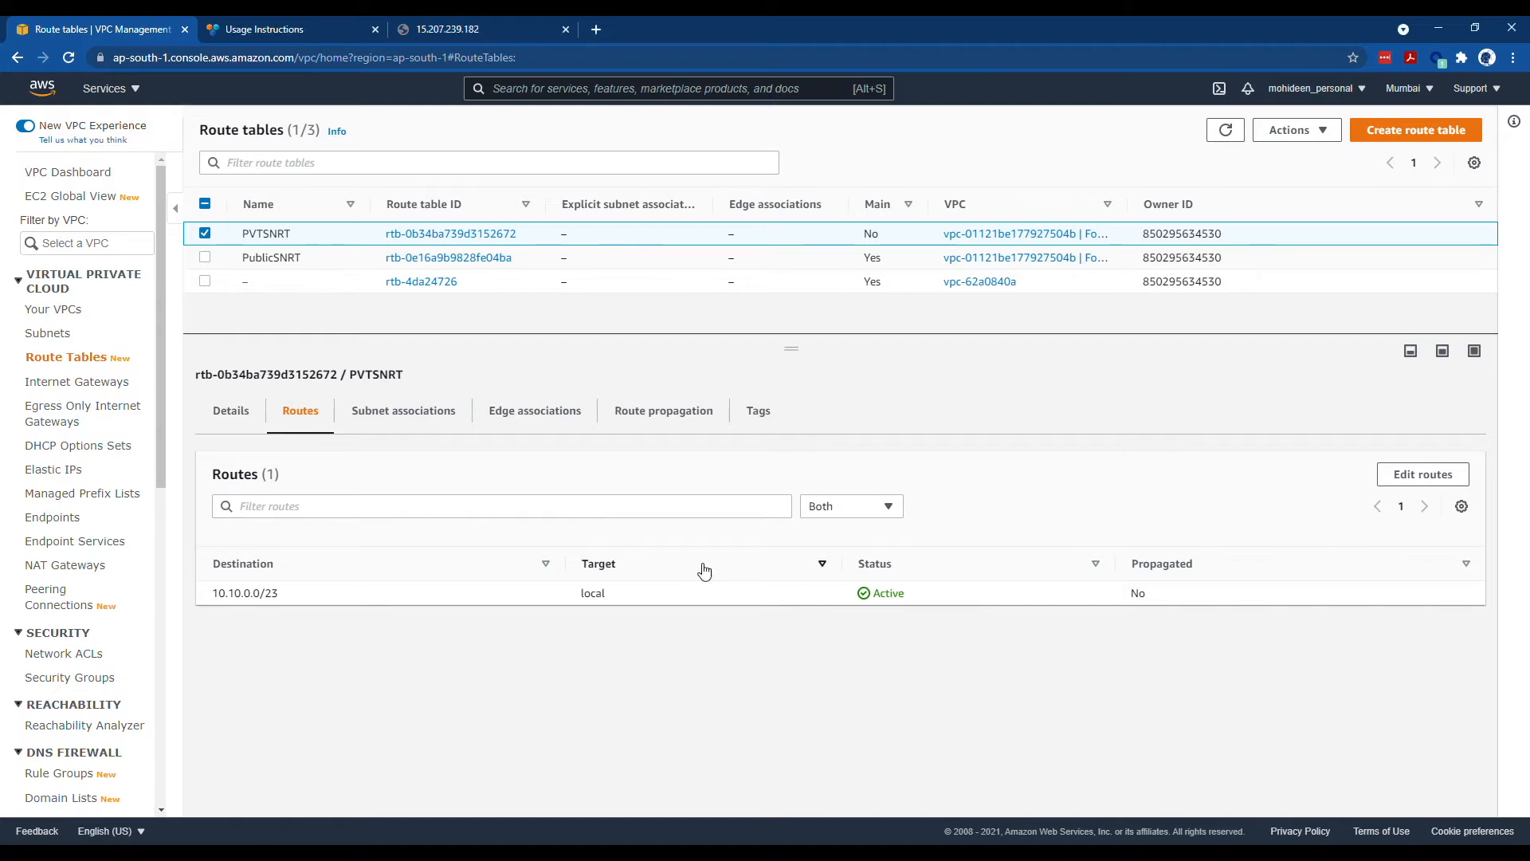
- Add a 0.0.0.0/0 route targeting network interface eni-09b022032da247a7e and save it
click(1399, 473)
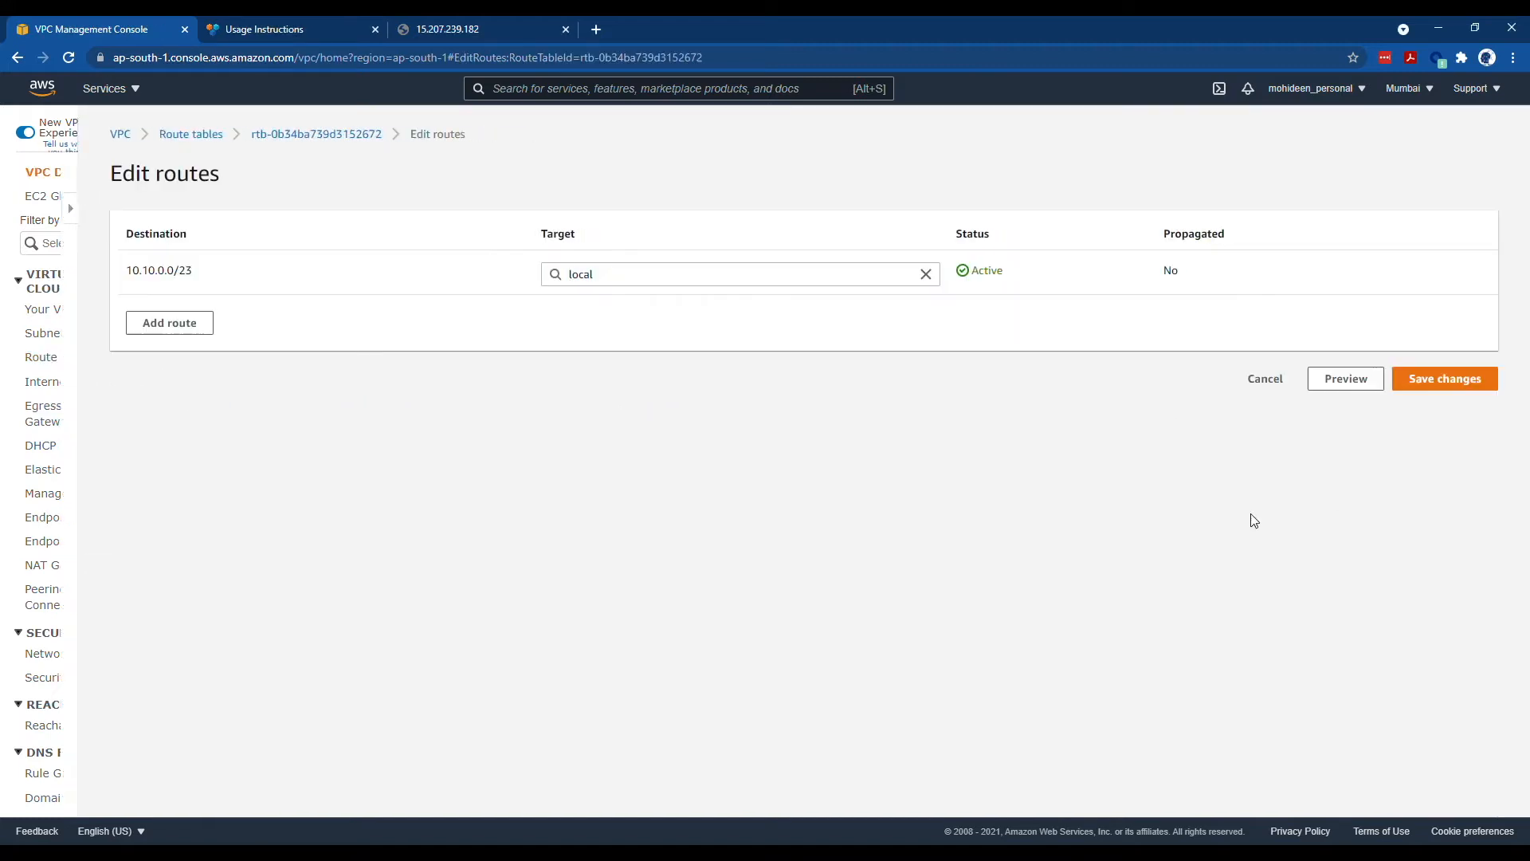
click(102, 325)
click(112, 330)
click(195, 348)
click(575, 323)
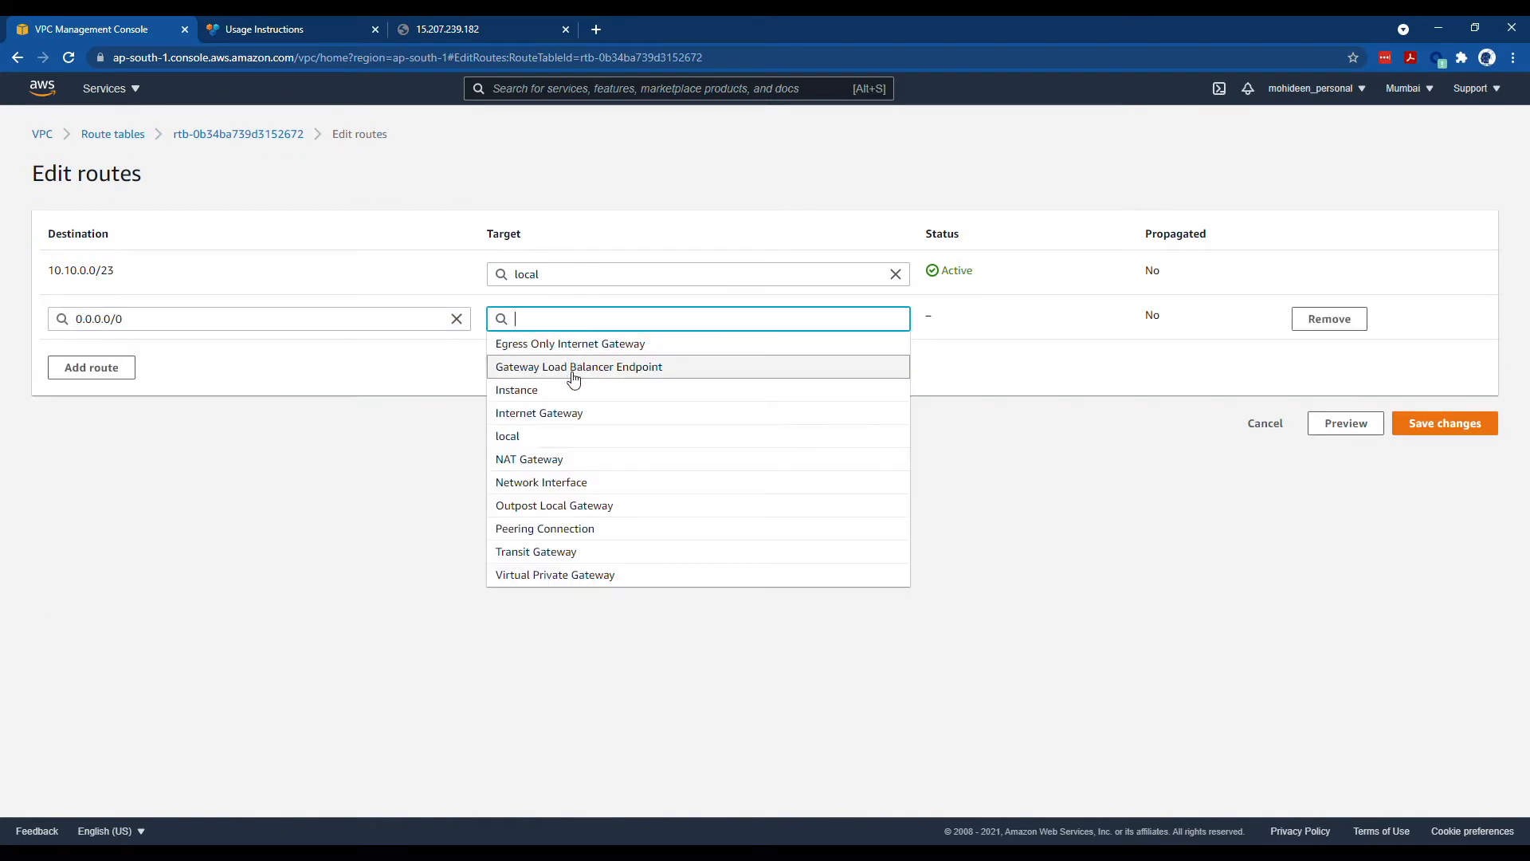
click(573, 483)
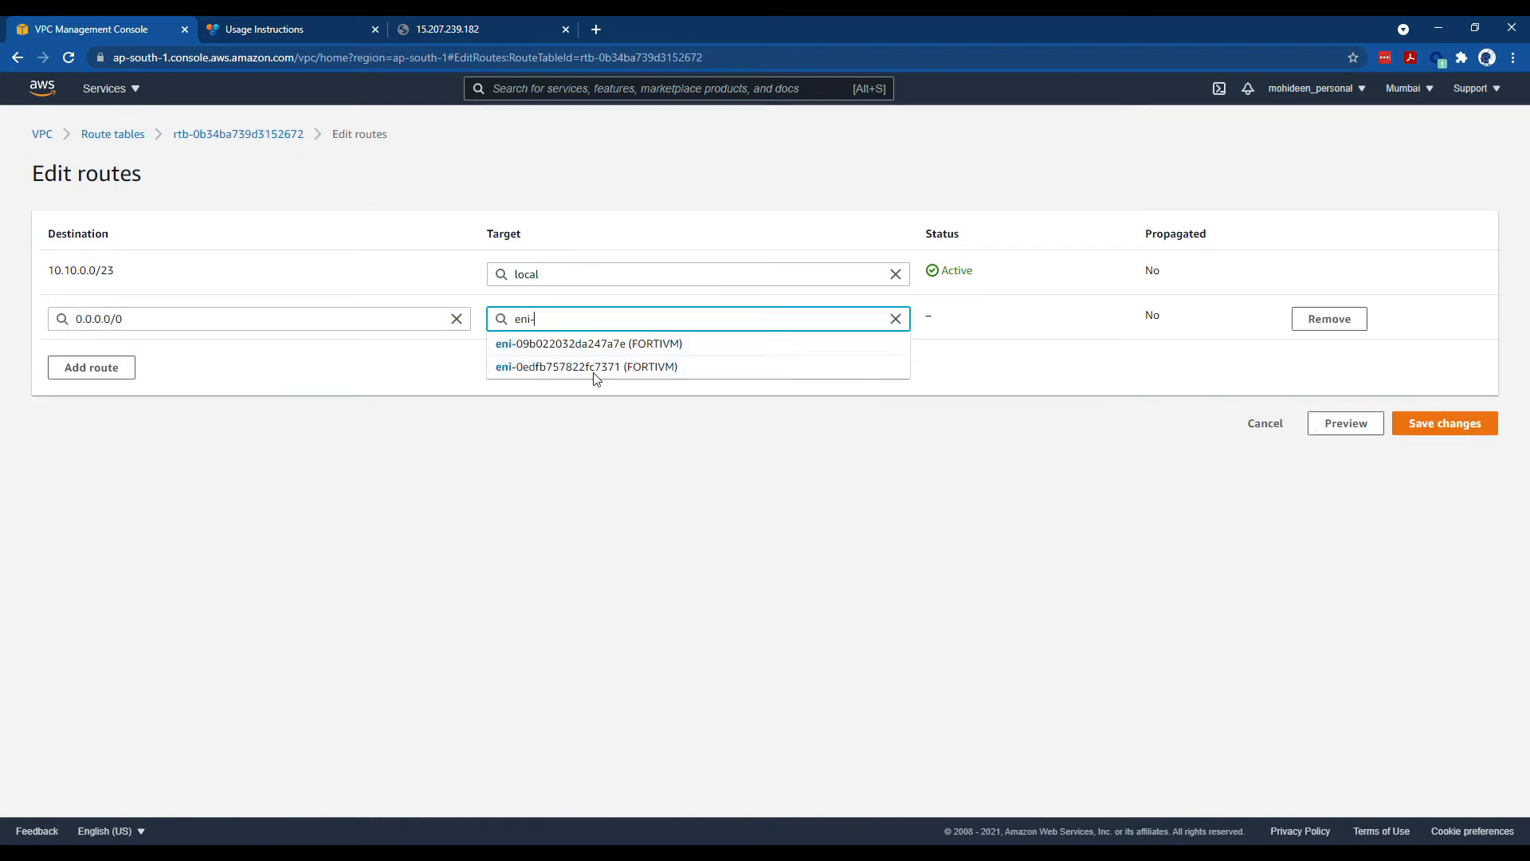
click(605, 345)
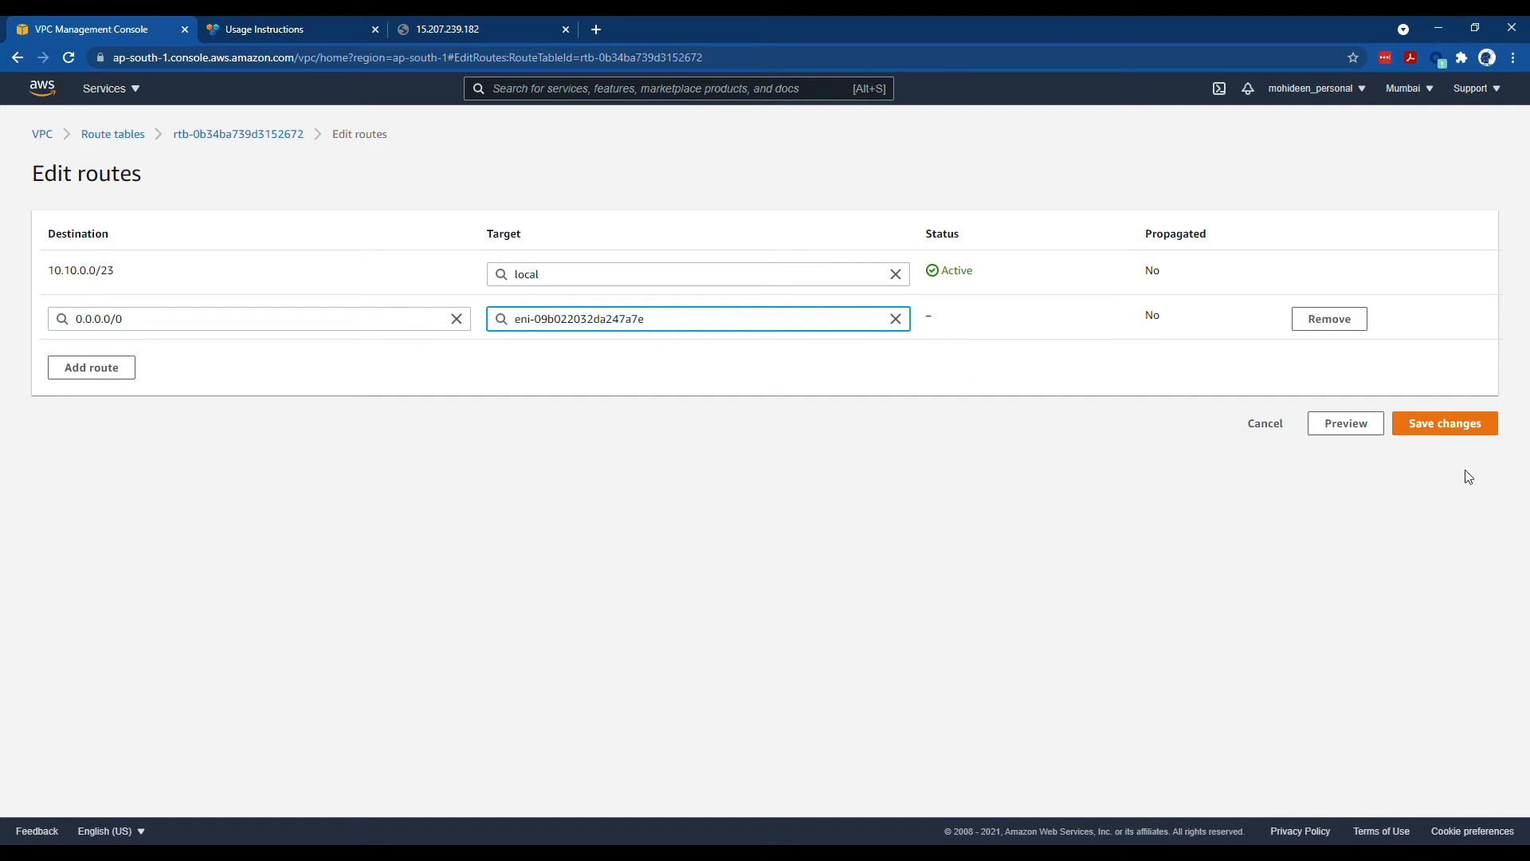
click(1455, 424)
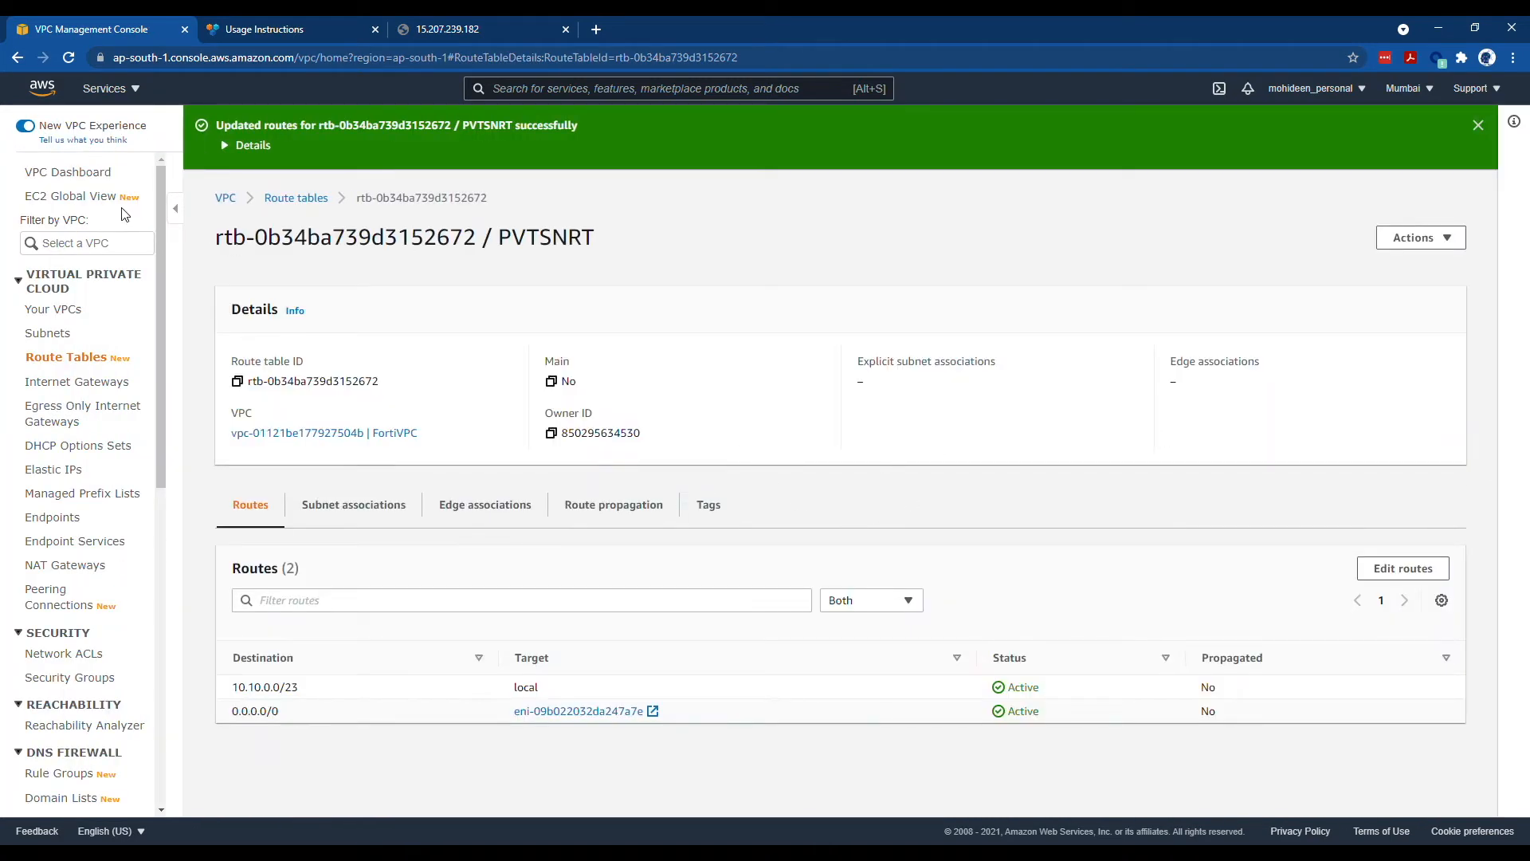
- Open the EC2 Instances page and inspect FORTIVM's networking details and full interface IDs
click(105, 89)
click(88, 257)
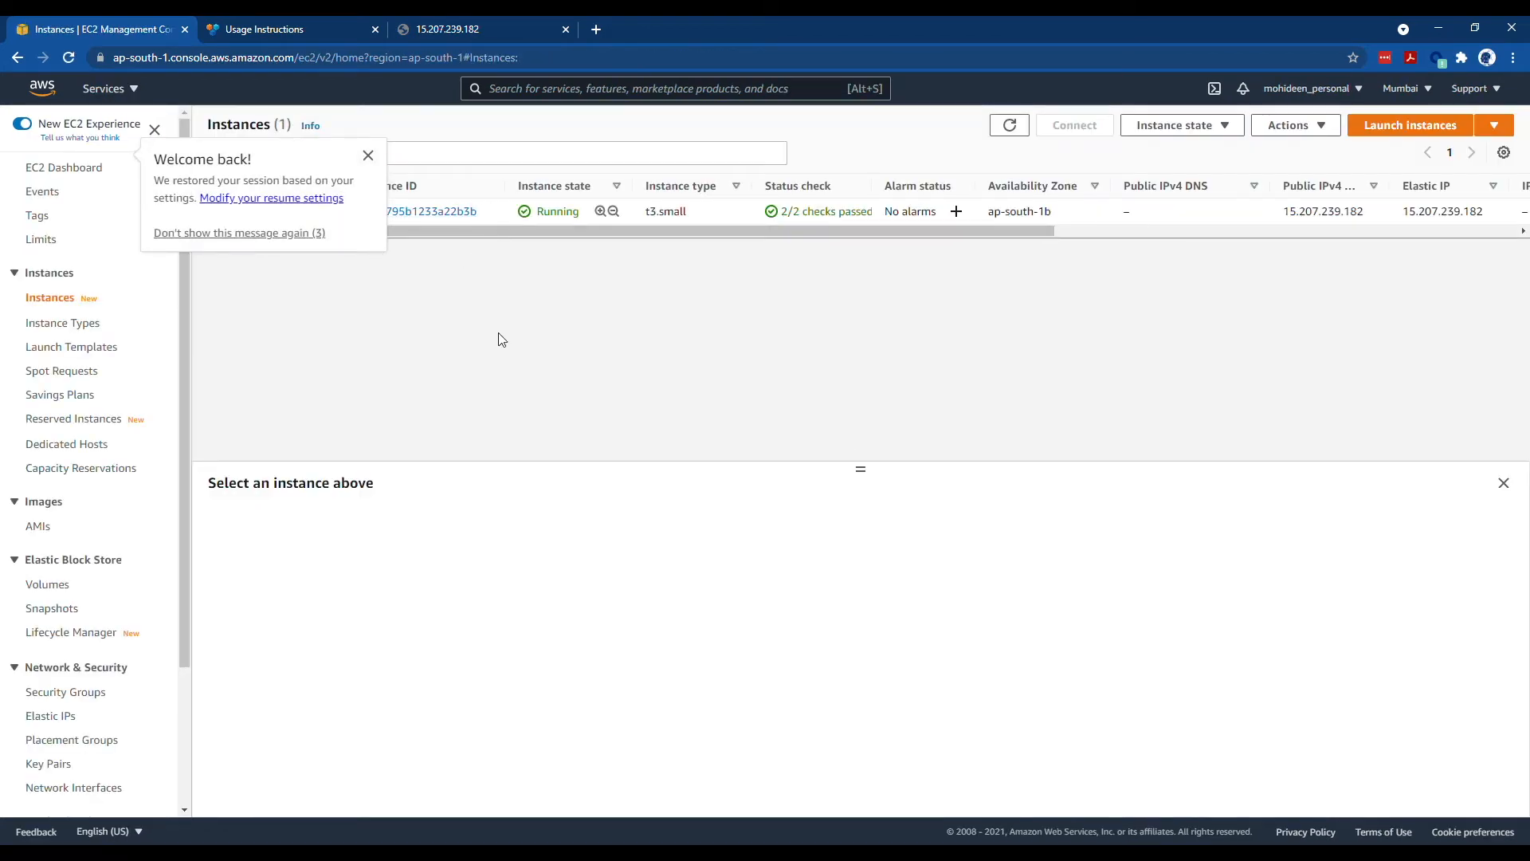
click(436, 527)
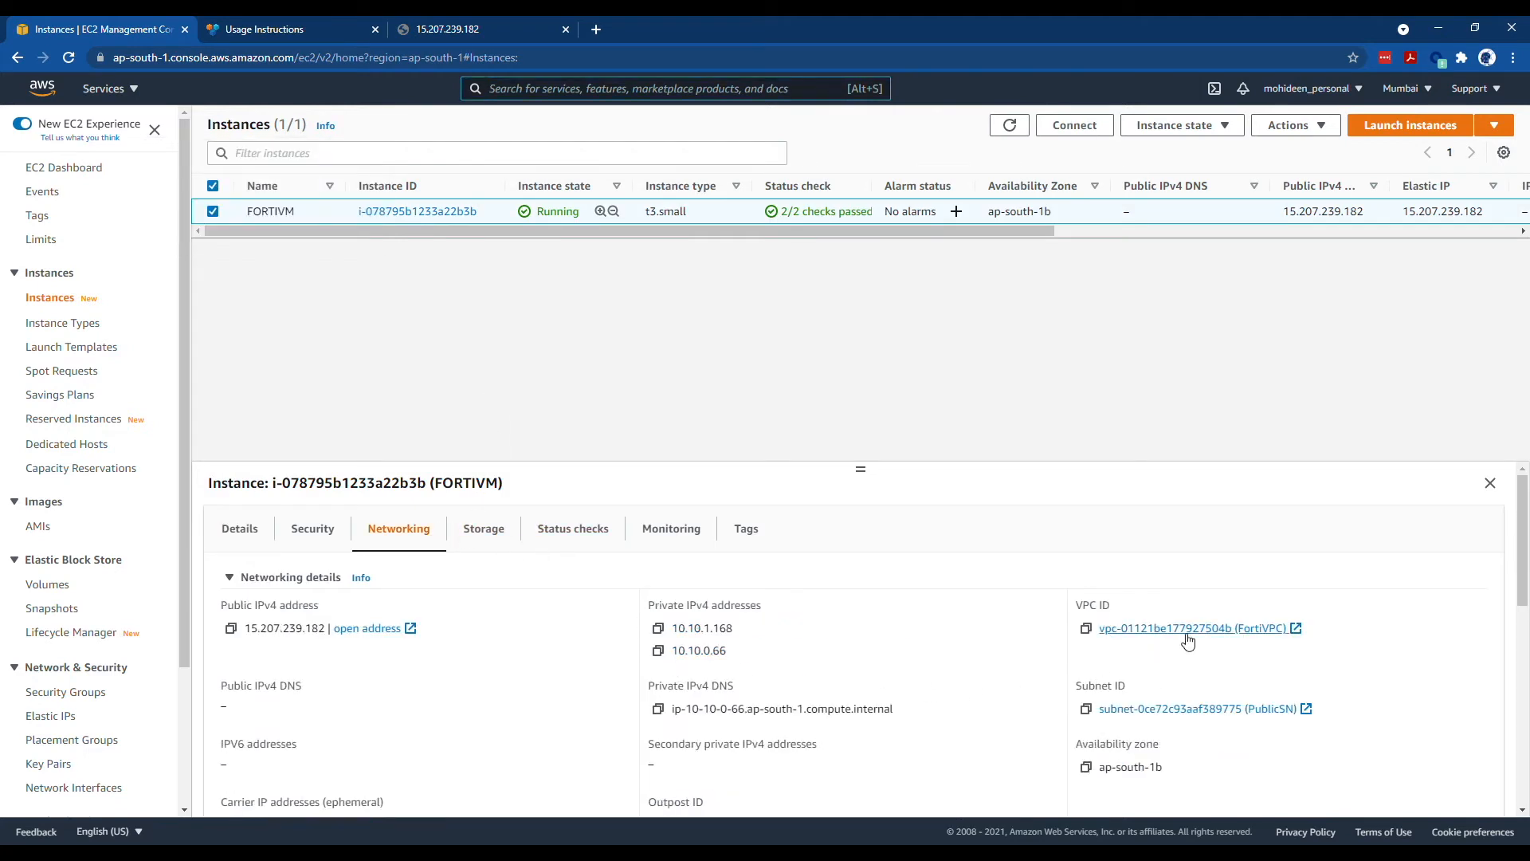
scroll(857, 637, down, 4)
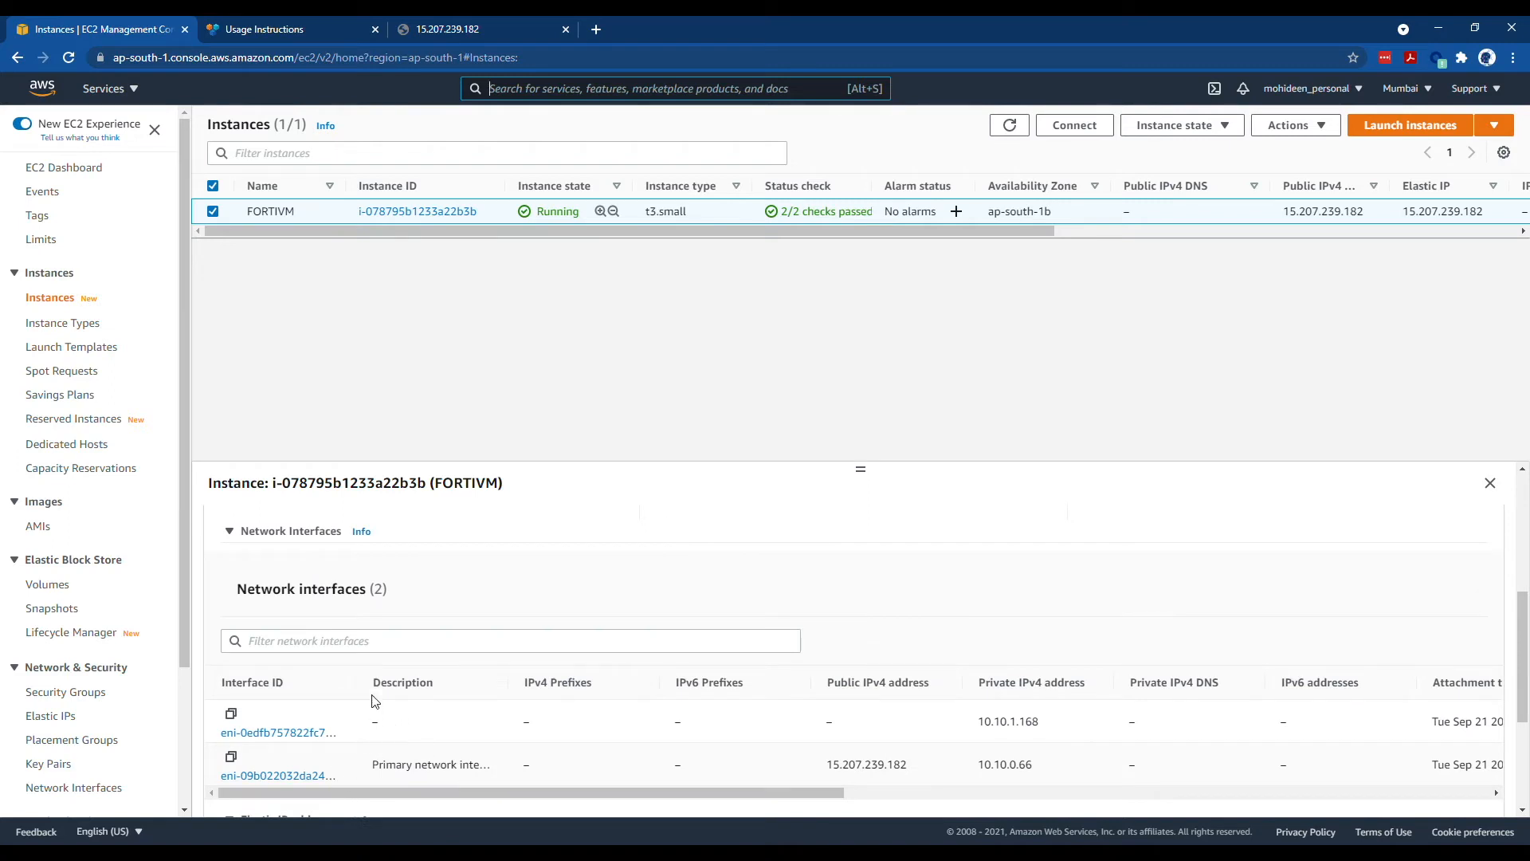
drag(367, 686, 486, 685)
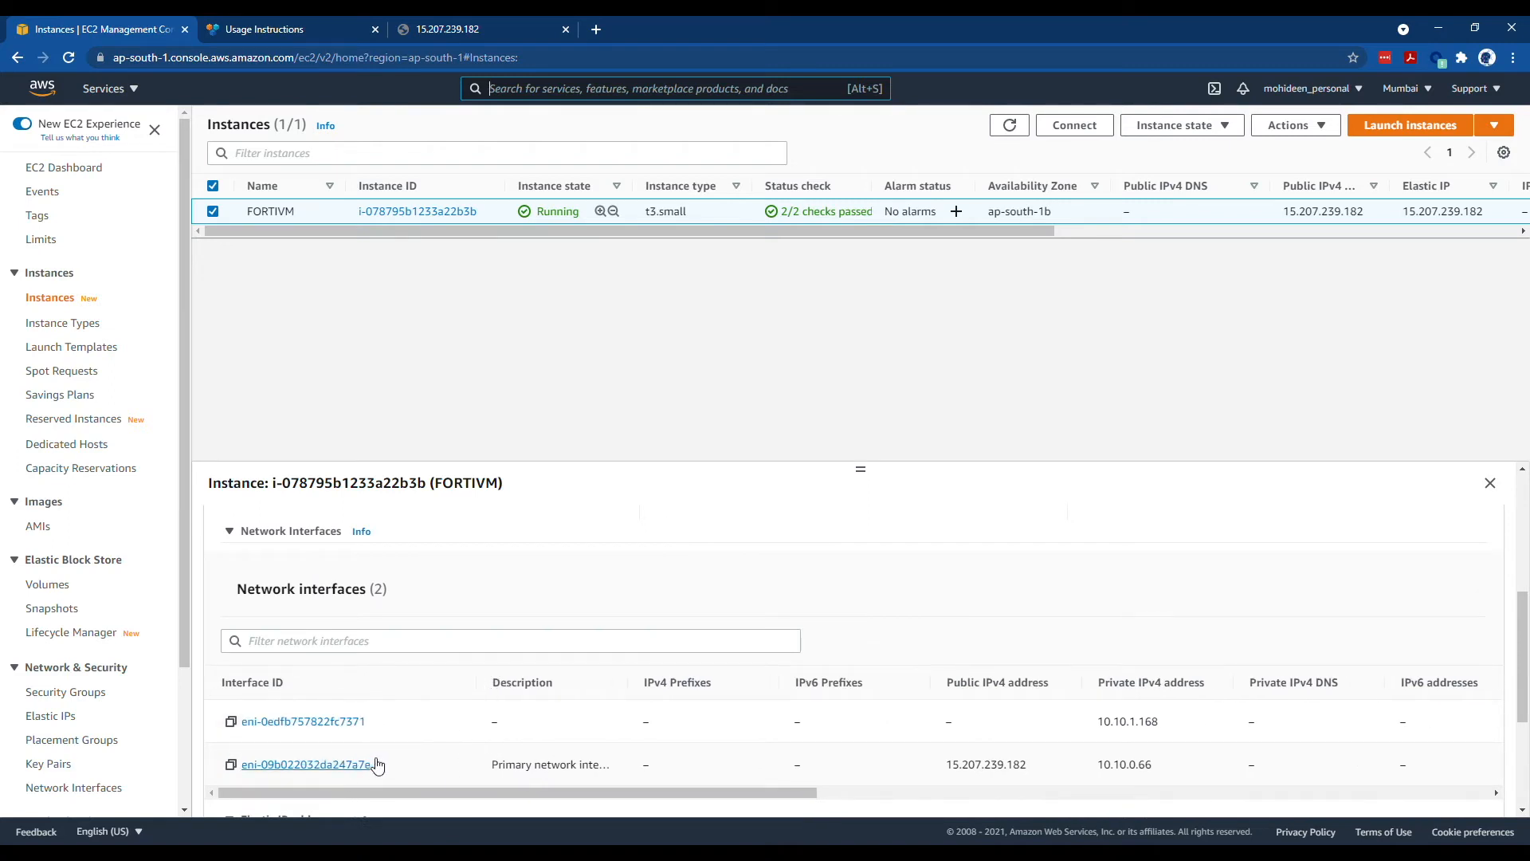
click(283, 31)
click(116, 30)
- Stop source/destination checking on FORTIVM via Actions > Networking and save
click(1302, 127)
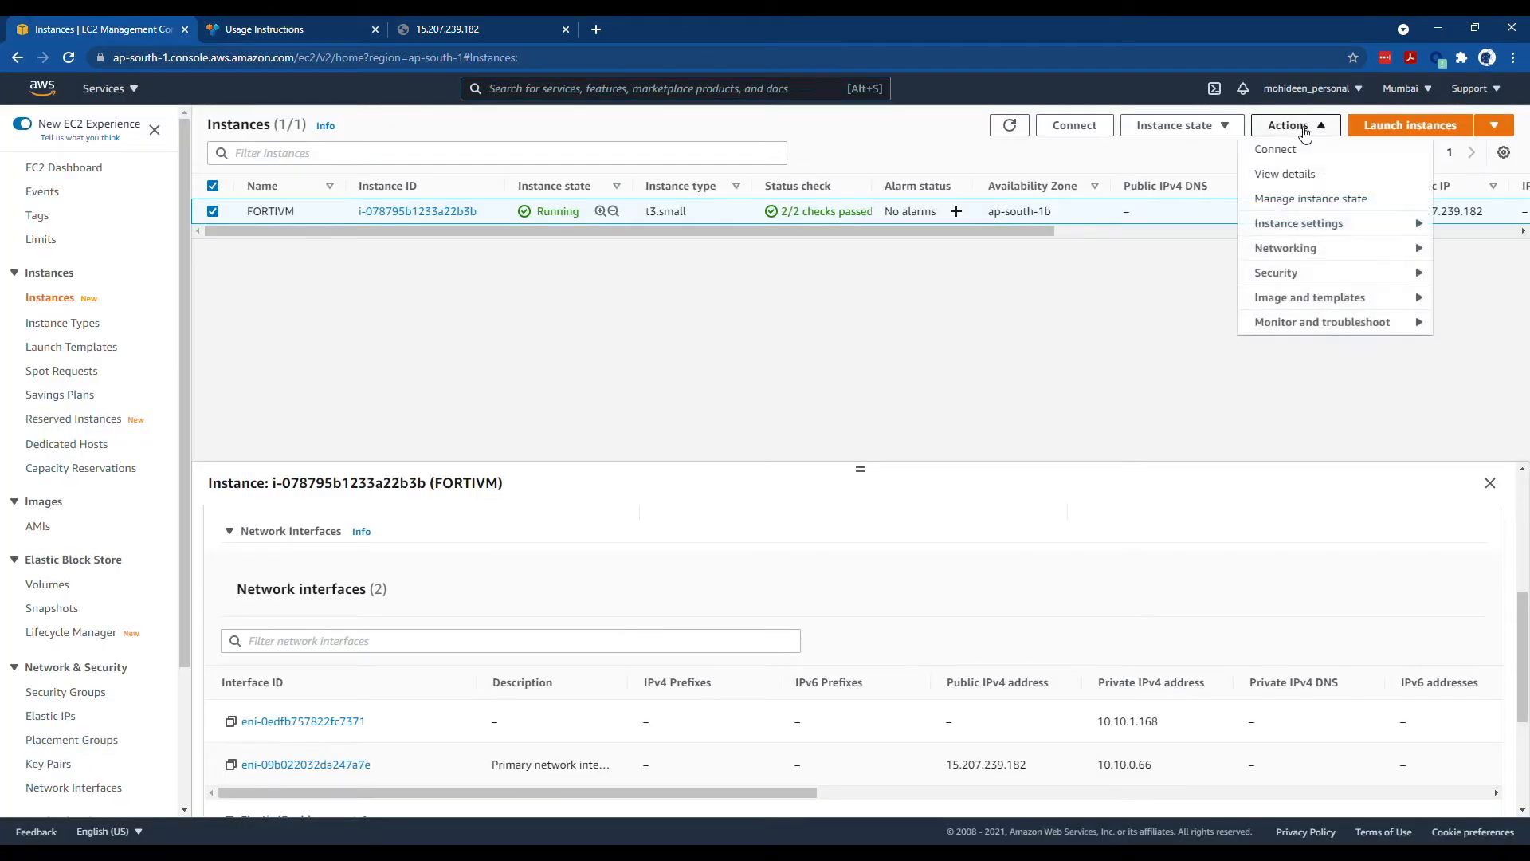
mouse_move(1318, 259)
click(1164, 301)
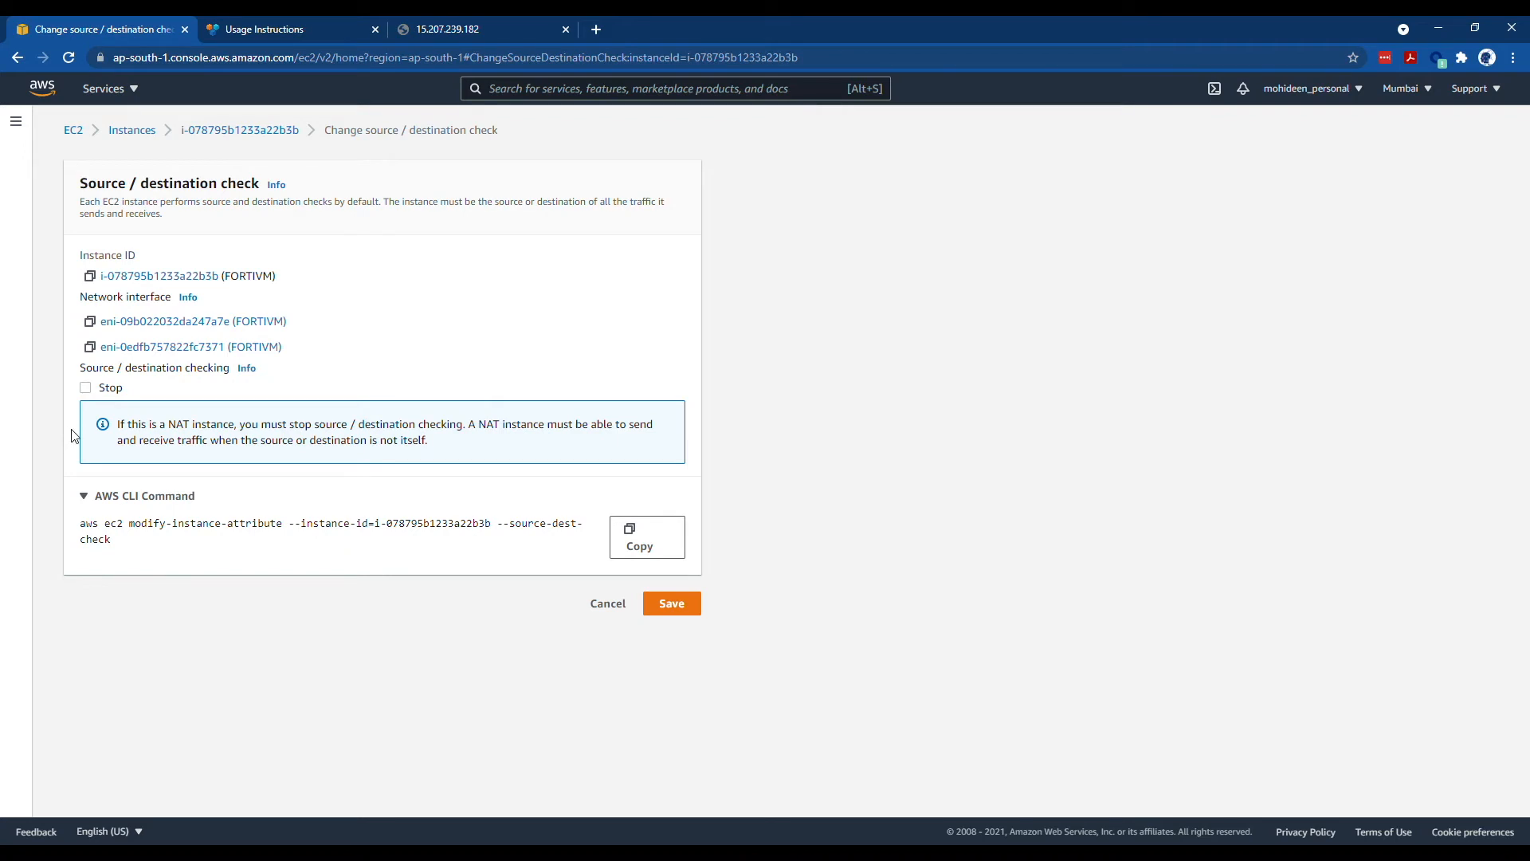
click(85, 388)
click(690, 606)
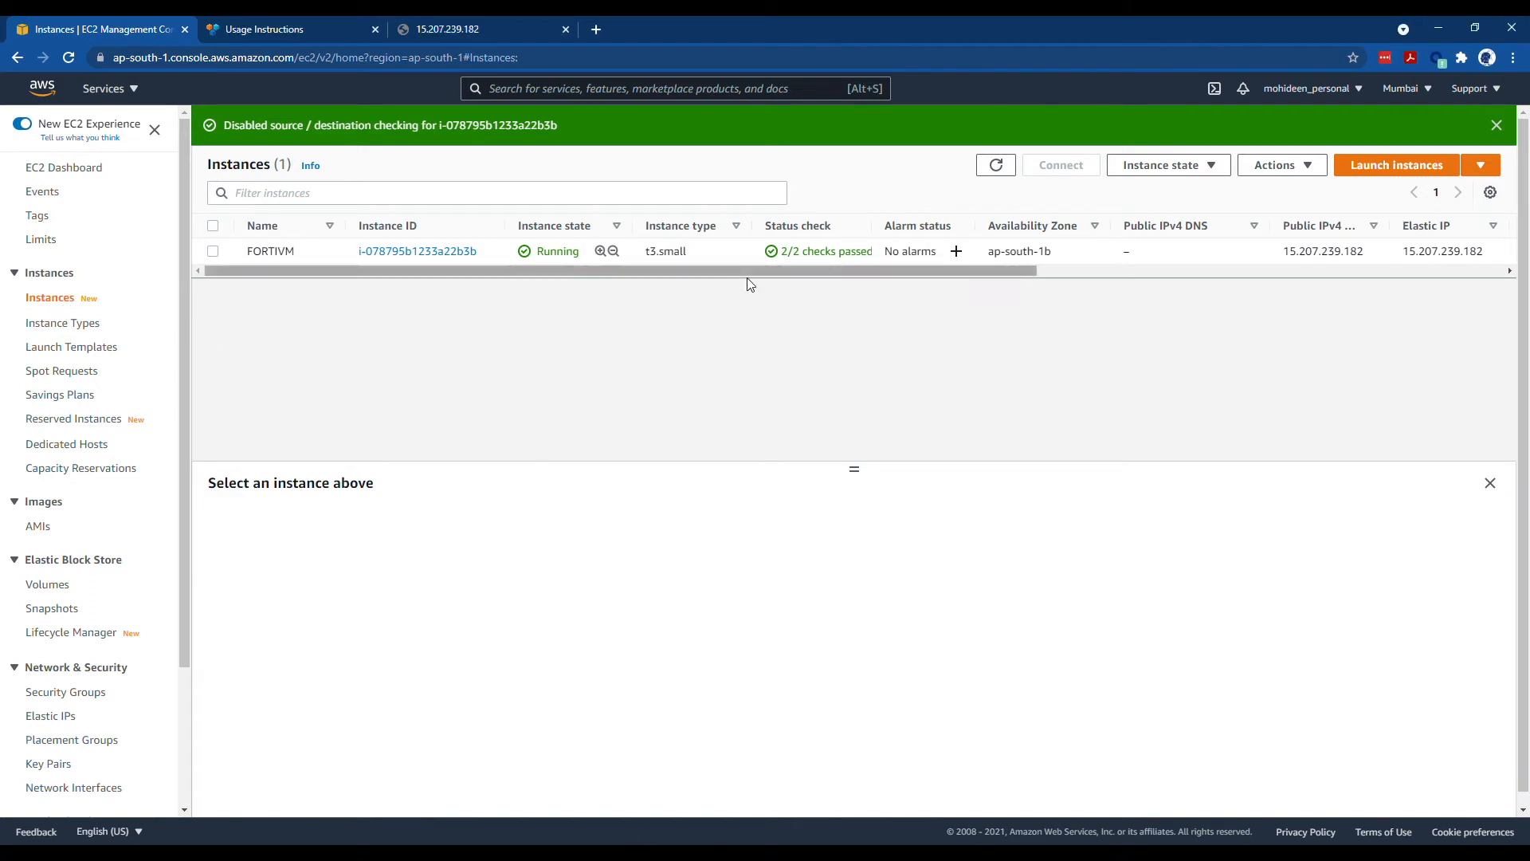
- Copy FORTIVM's public IP 15.207.239.182 and load the FortiGate page past the certificate warning
drag(1368, 260, 1280, 254)
right_click(1295, 253)
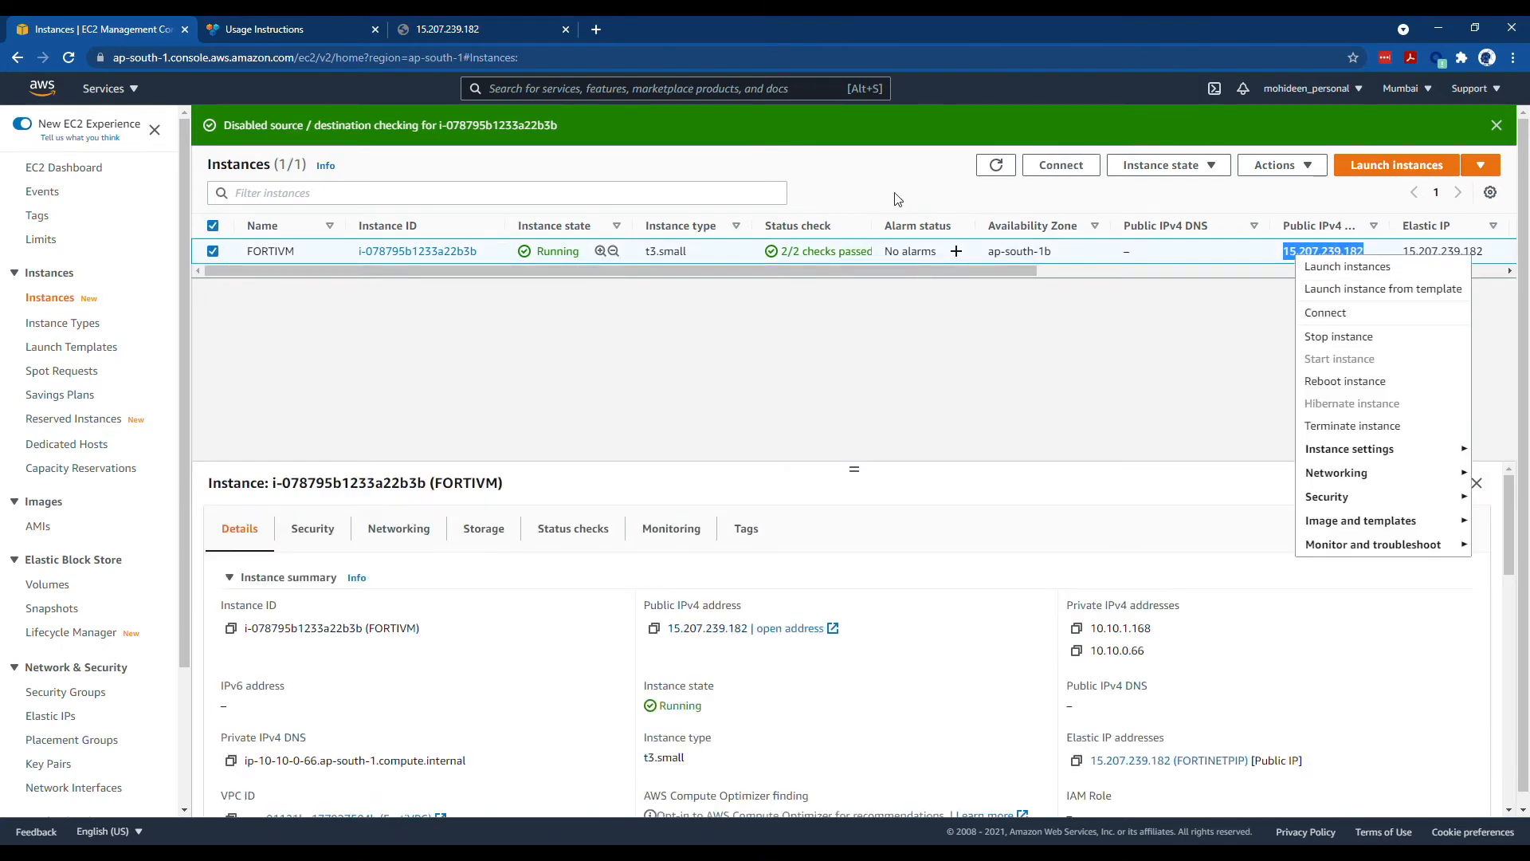
click(458, 29)
click(69, 64)
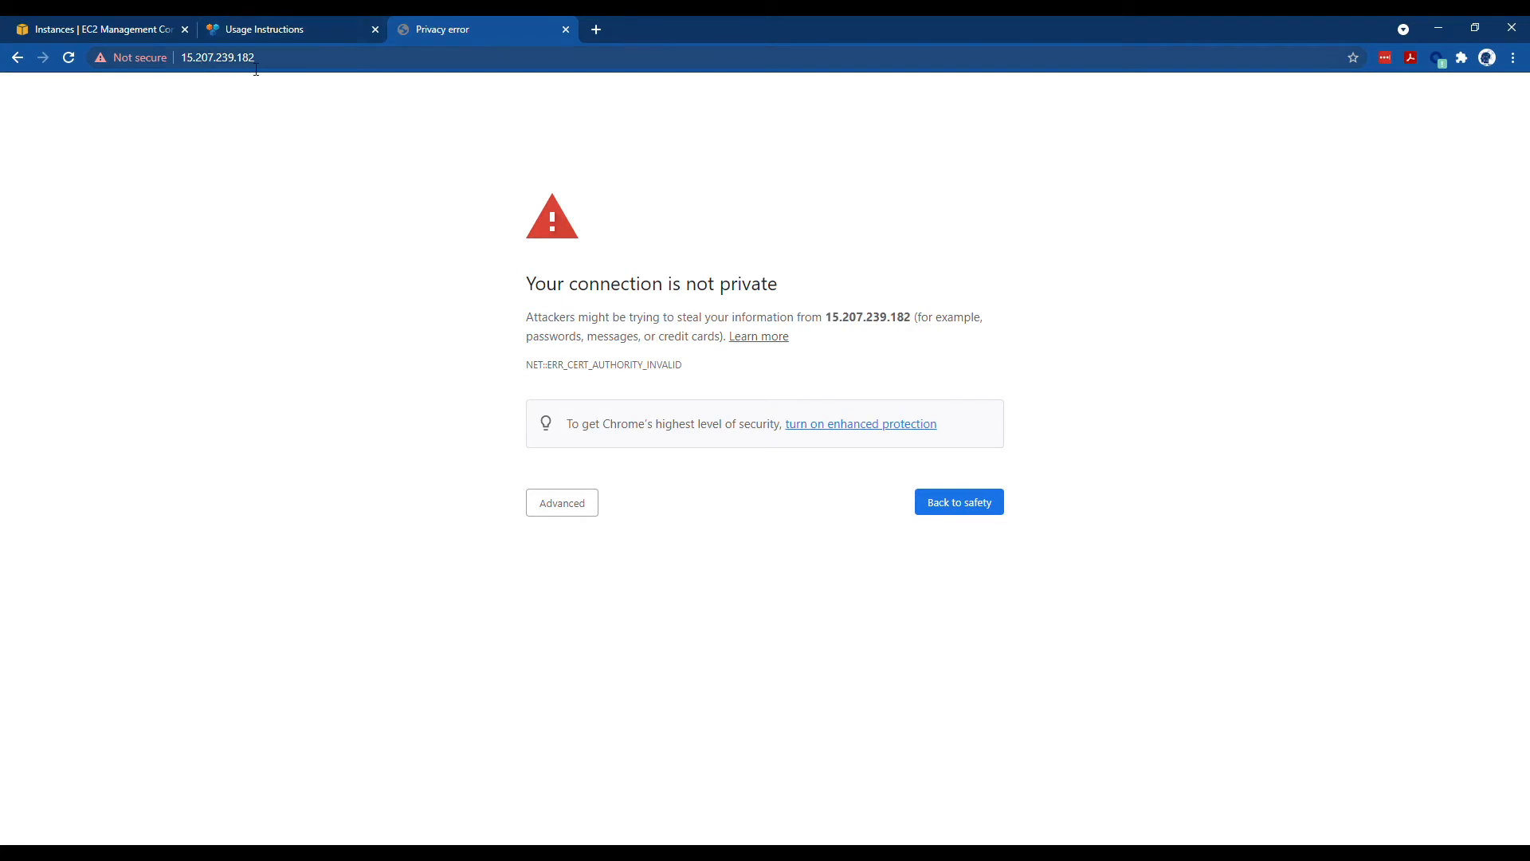
click(552, 505)
click(609, 626)
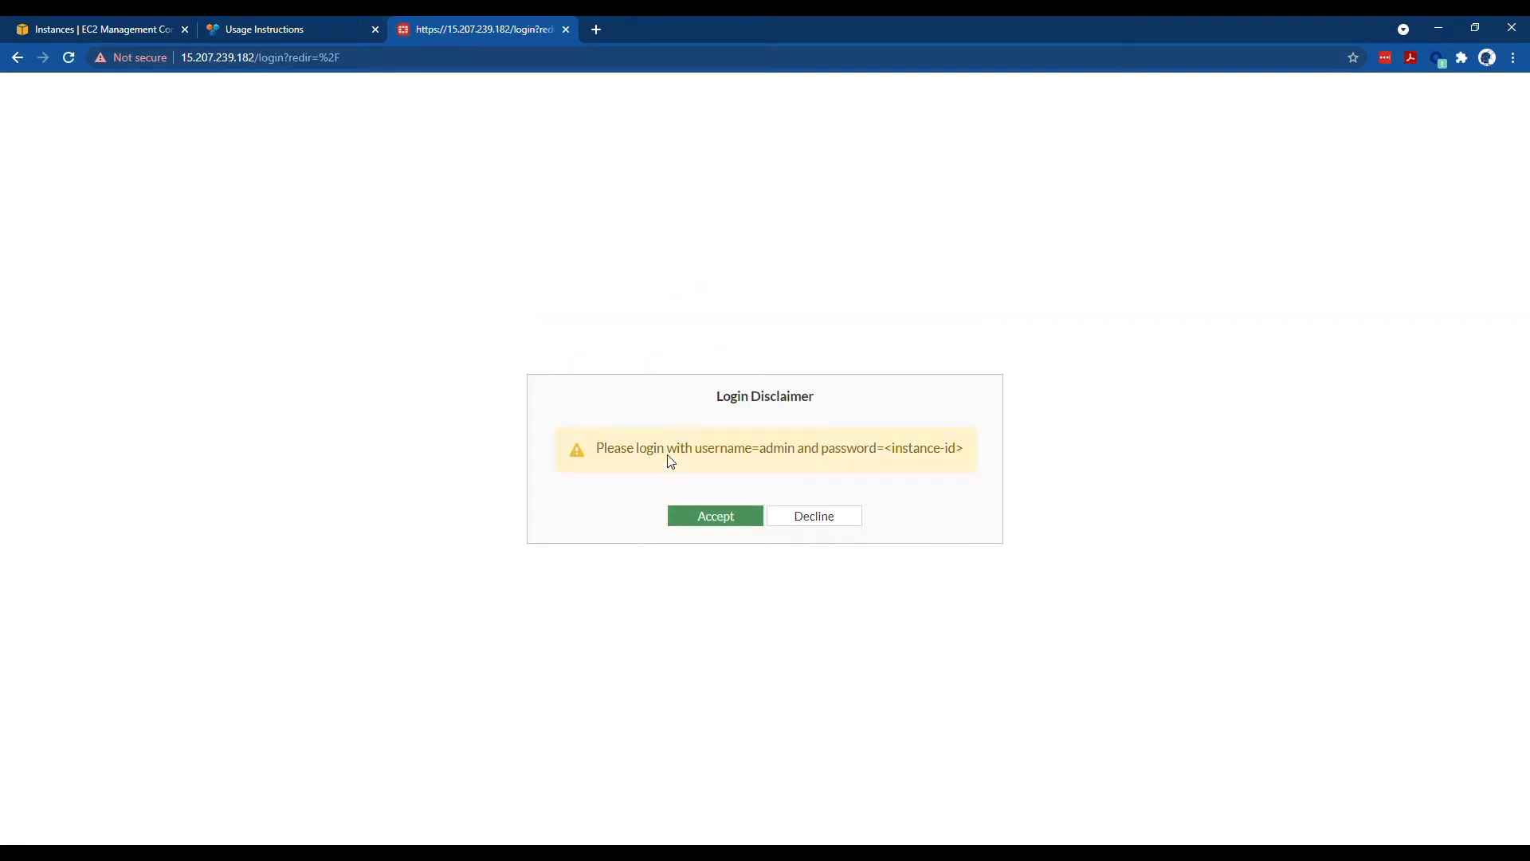
- Accept the FortiGate login disclaimer, enter username admin, then return to EC2 Instances
click(732, 518)
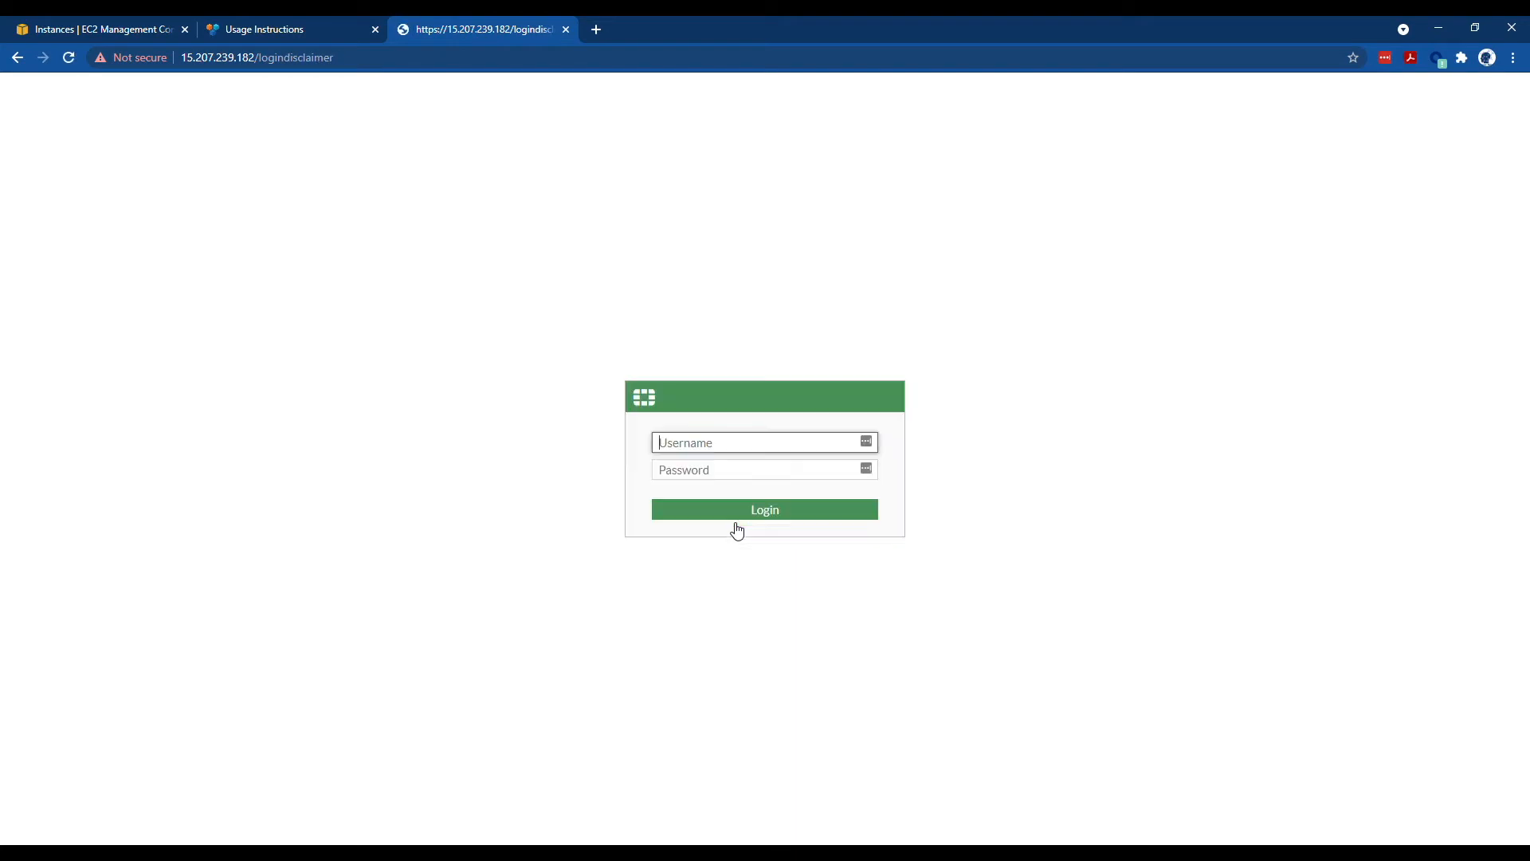
text(admin)
key(Tab)
click(94, 35)
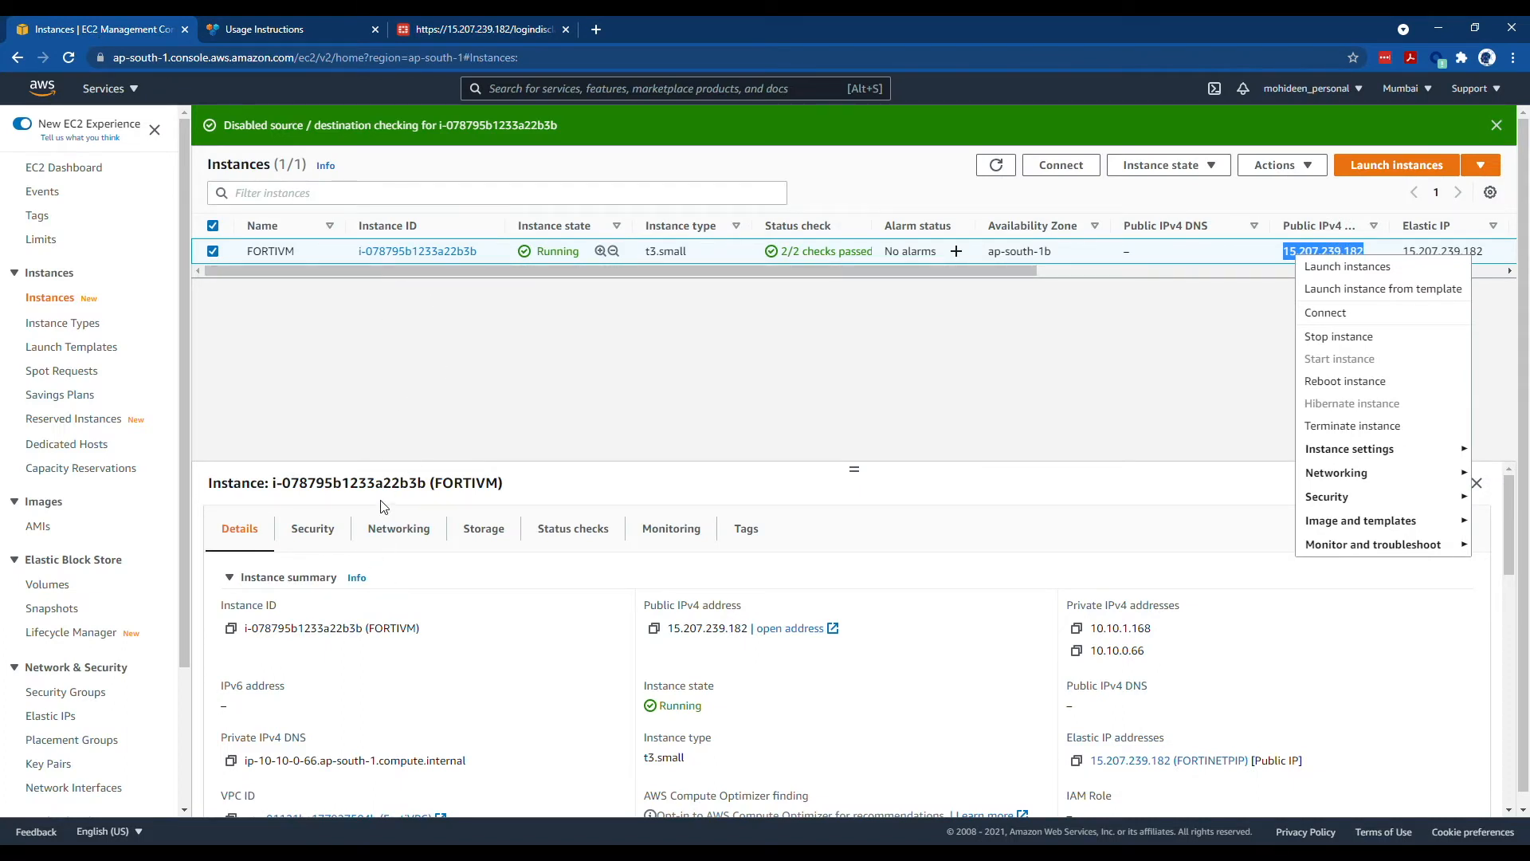
- Log into FortiGate as admin using the FORTIVM instance ID as the default password
click(231, 628)
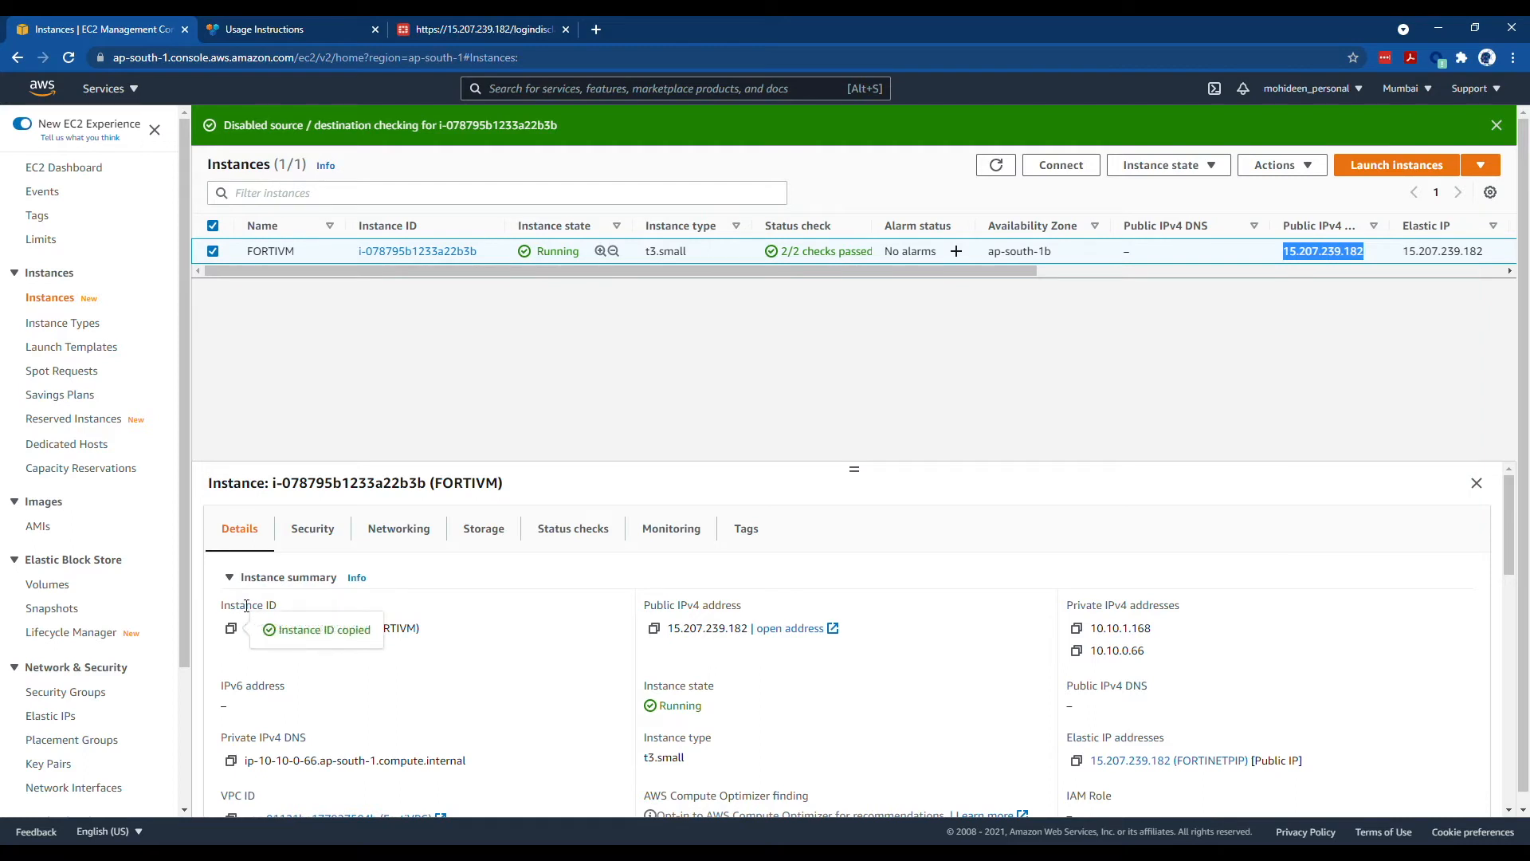
click(487, 28)
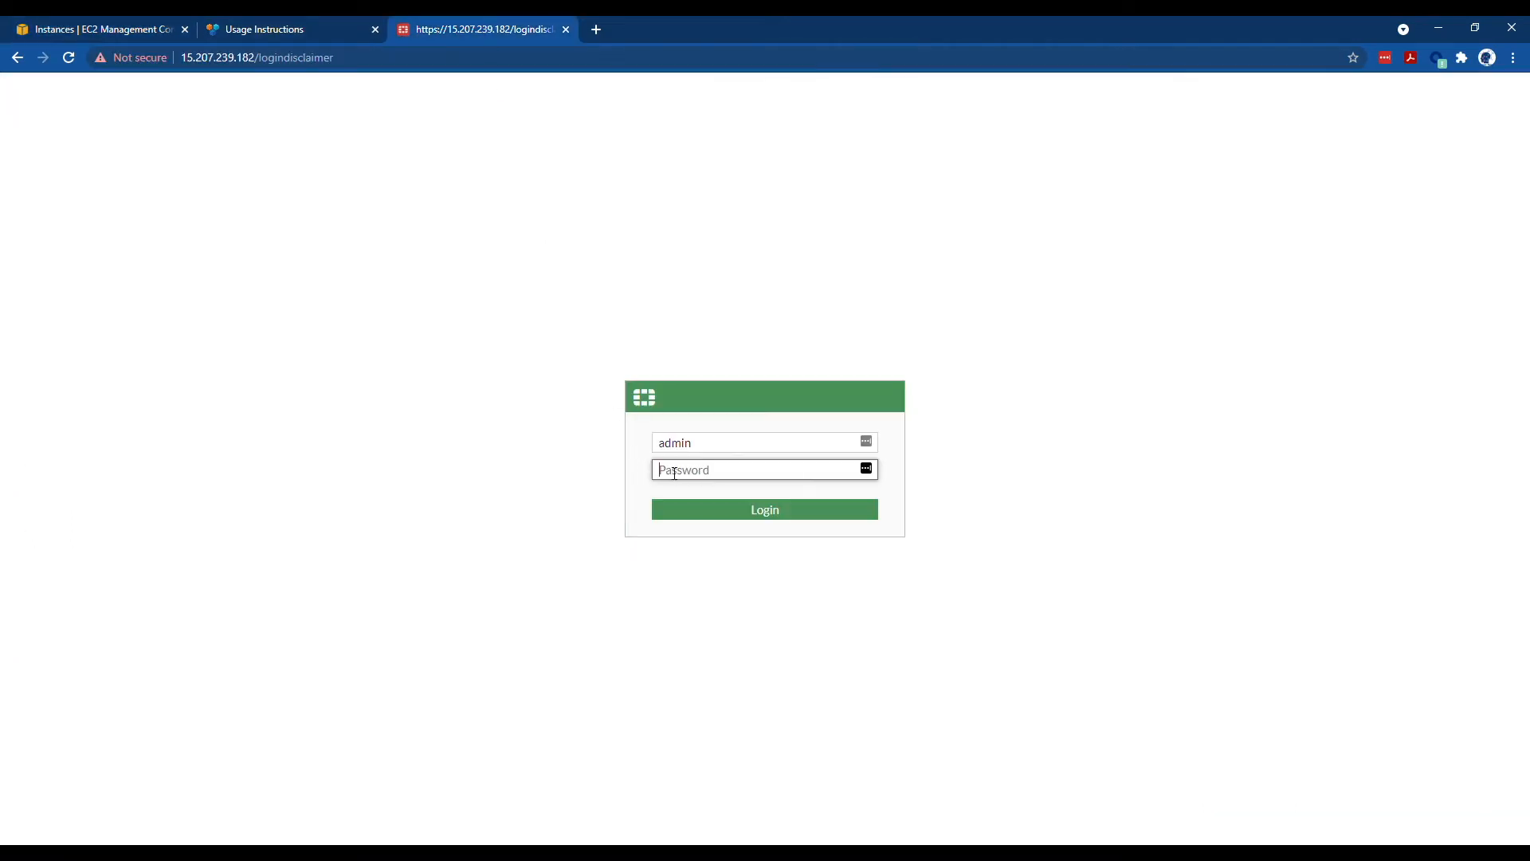
key(ctrl+v)
click(704, 511)
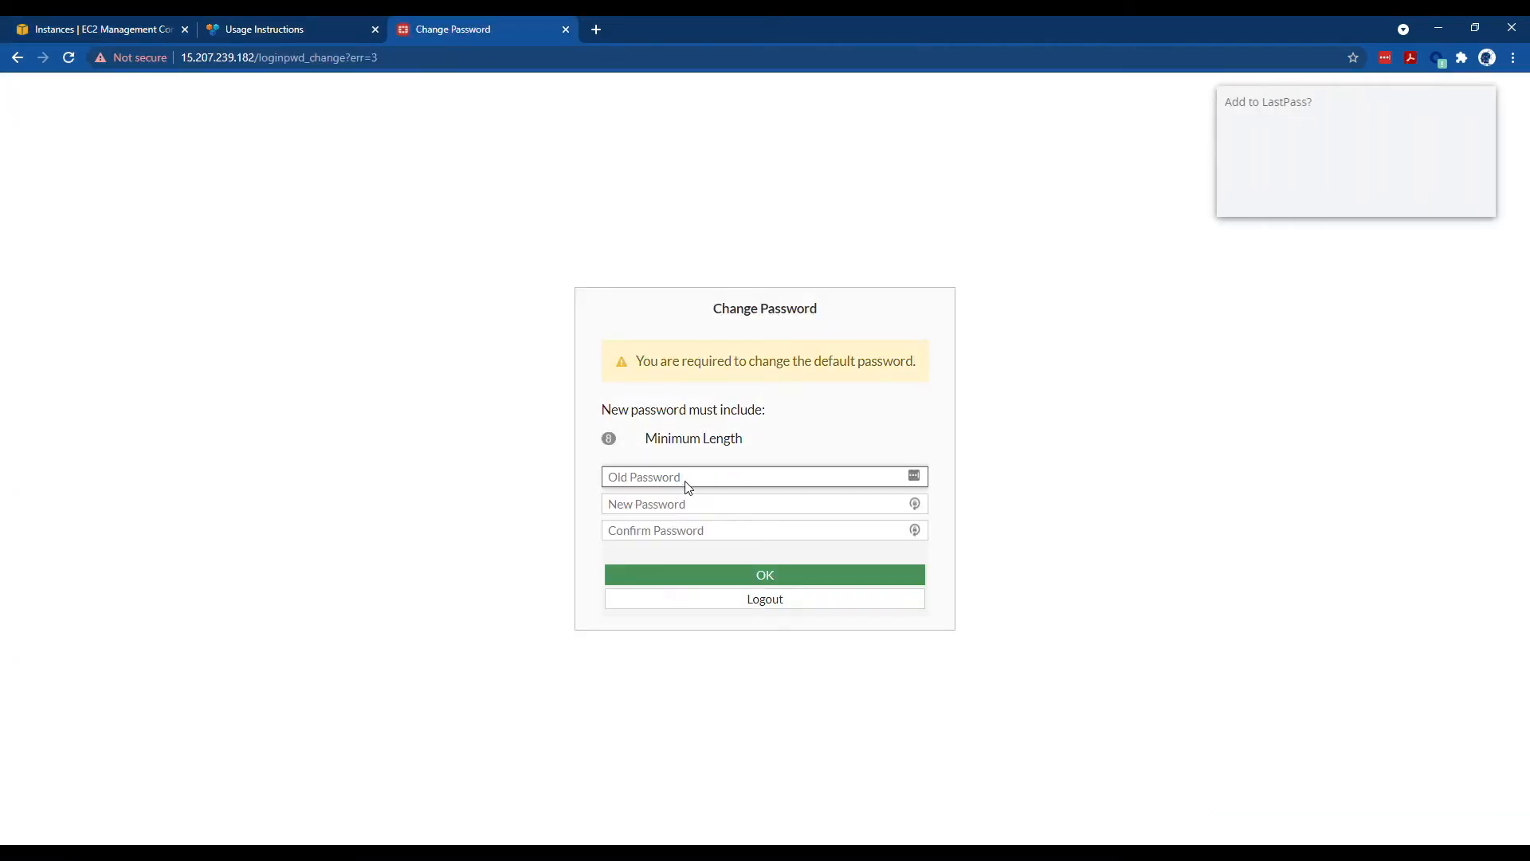
click(1385, 204)
- Fill in the old, new and confirm password fields to change the admin password
click(671, 484)
key(ctrl+v)
click(1387, 60)
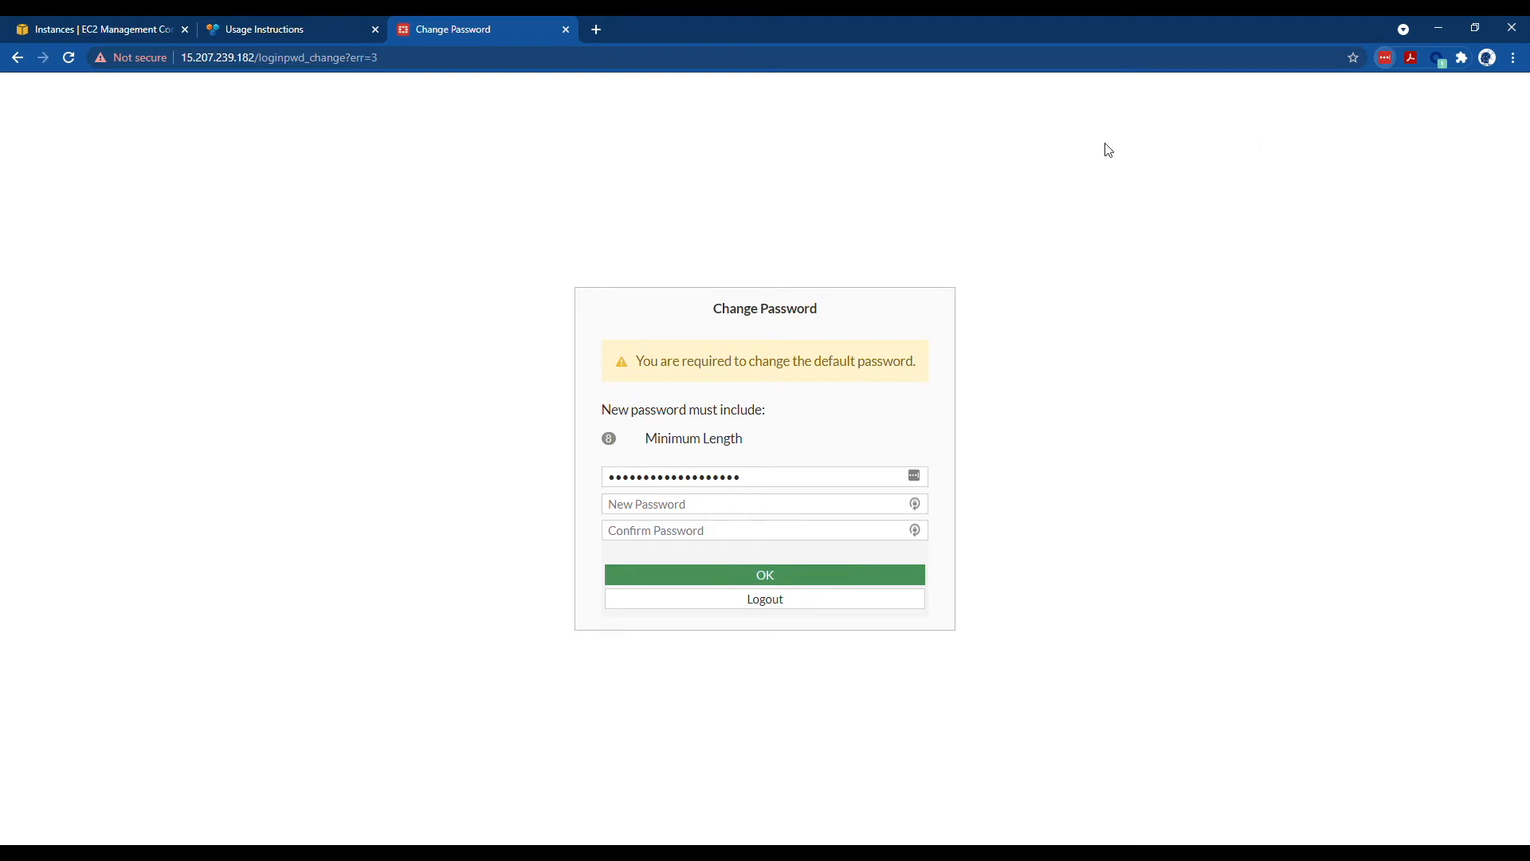
click(714, 504)
key(ctrl+v)
click(714, 531)
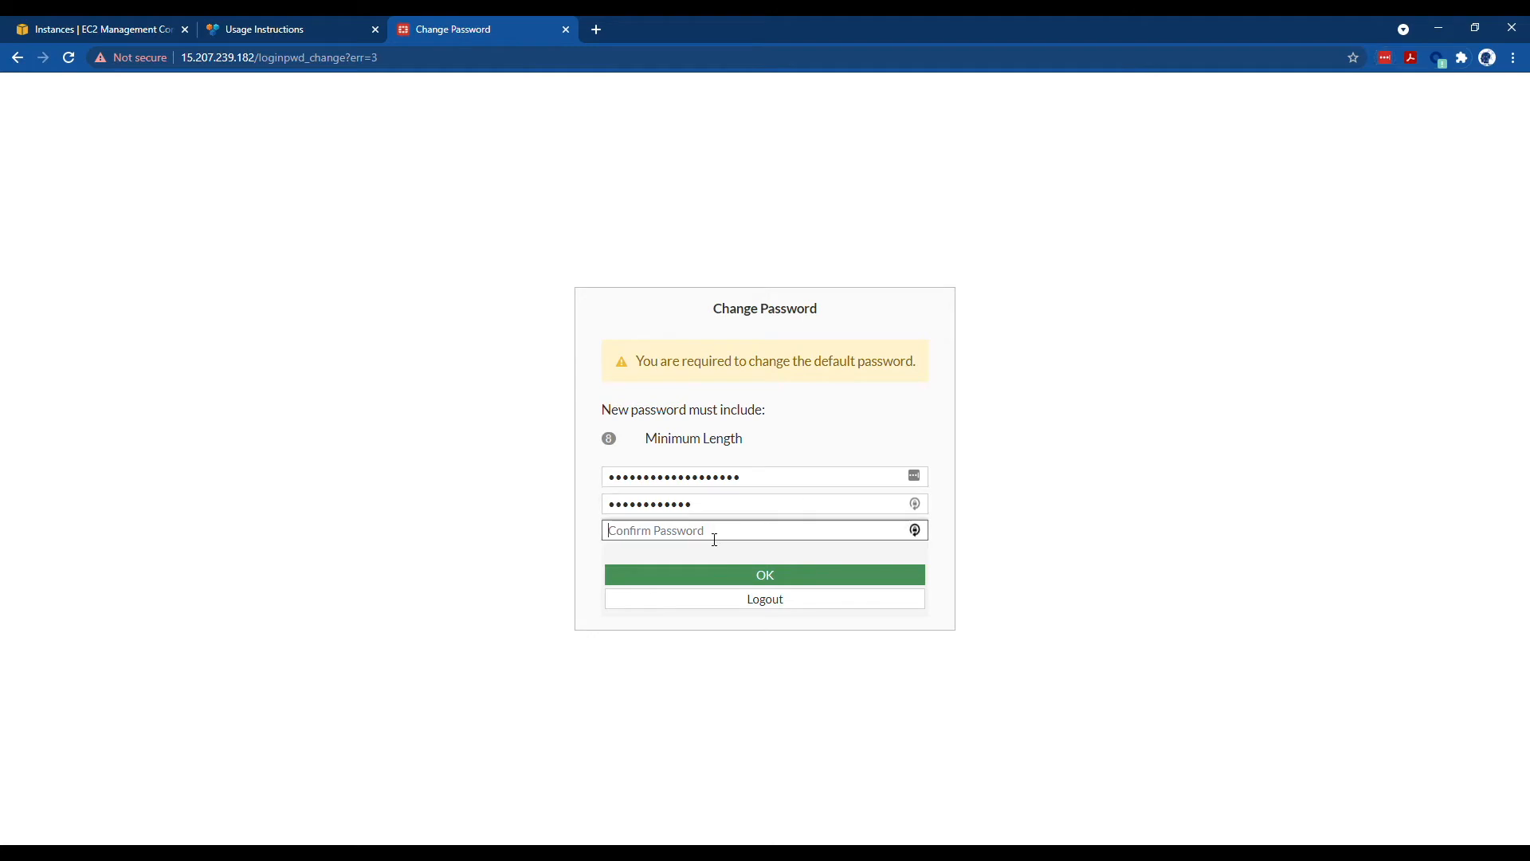
key(ctrl+v)
click(751, 584)
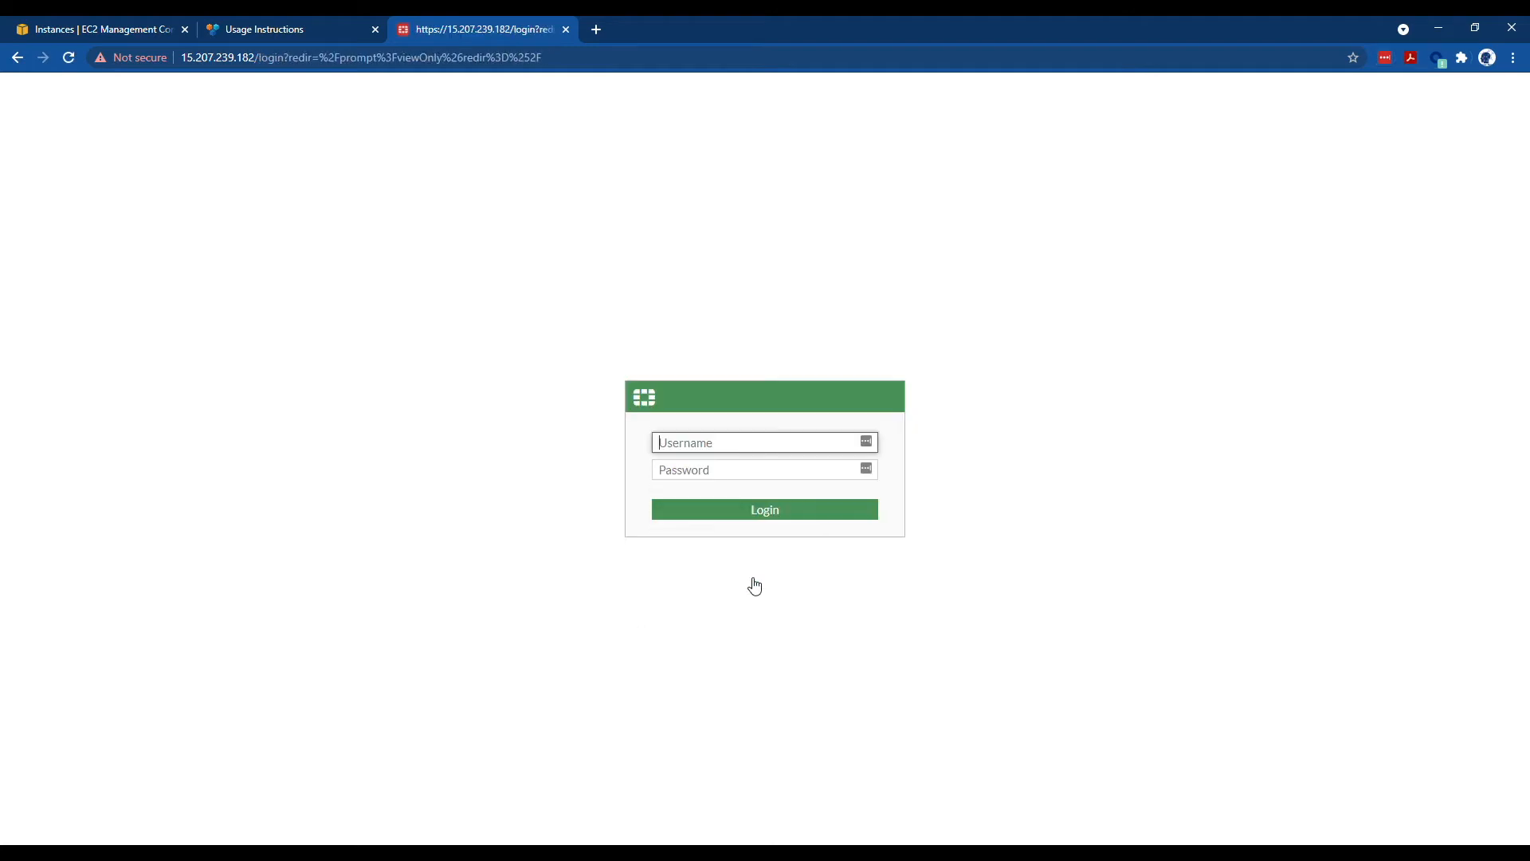
click(1467, 305)
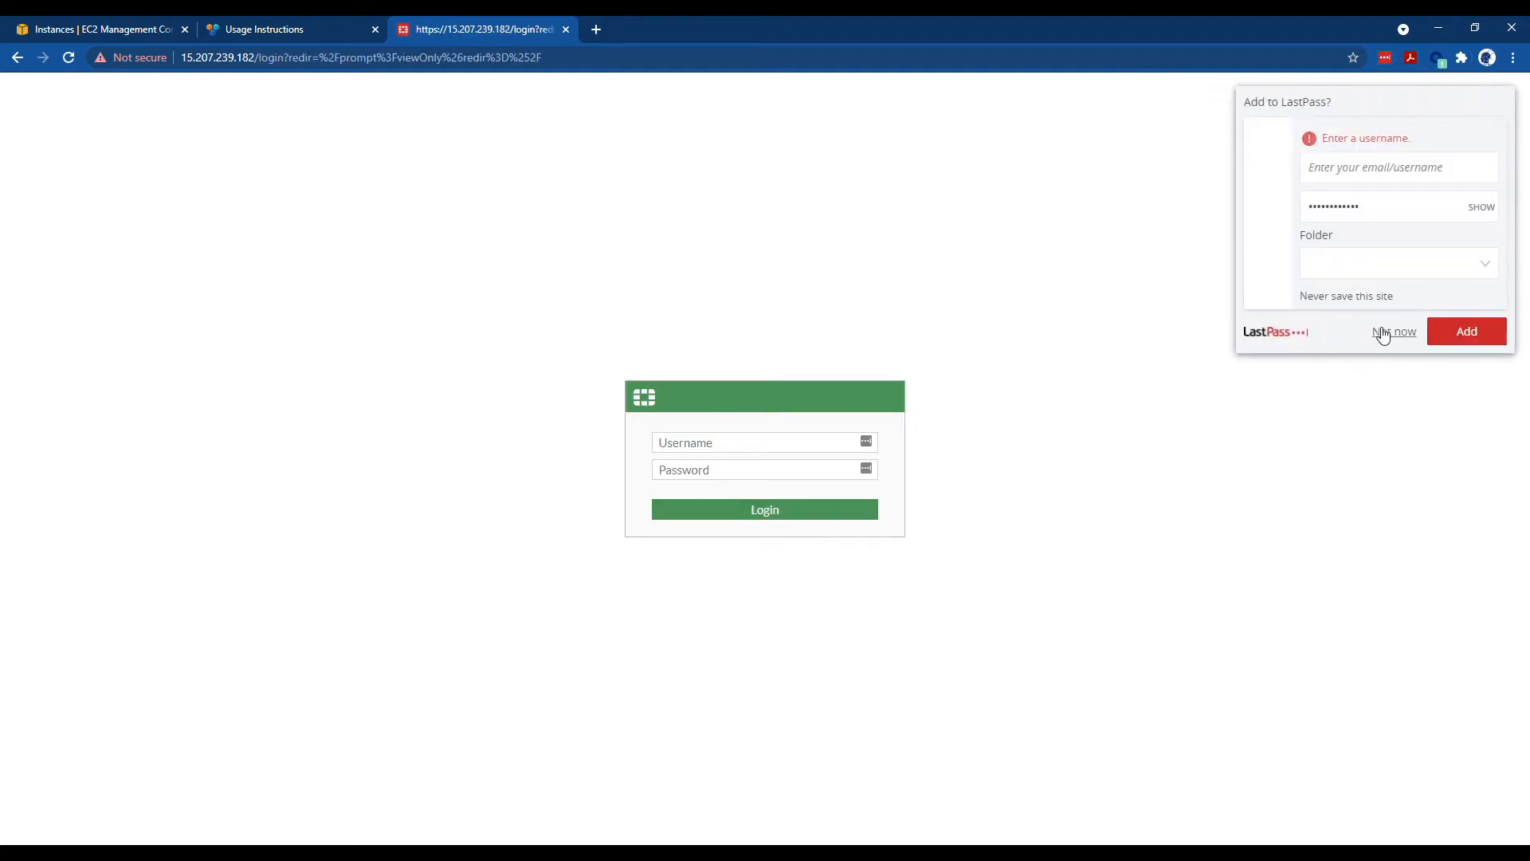
- Save the FortiGate login with username admin in the password manager
click(1384, 173)
text(admin)
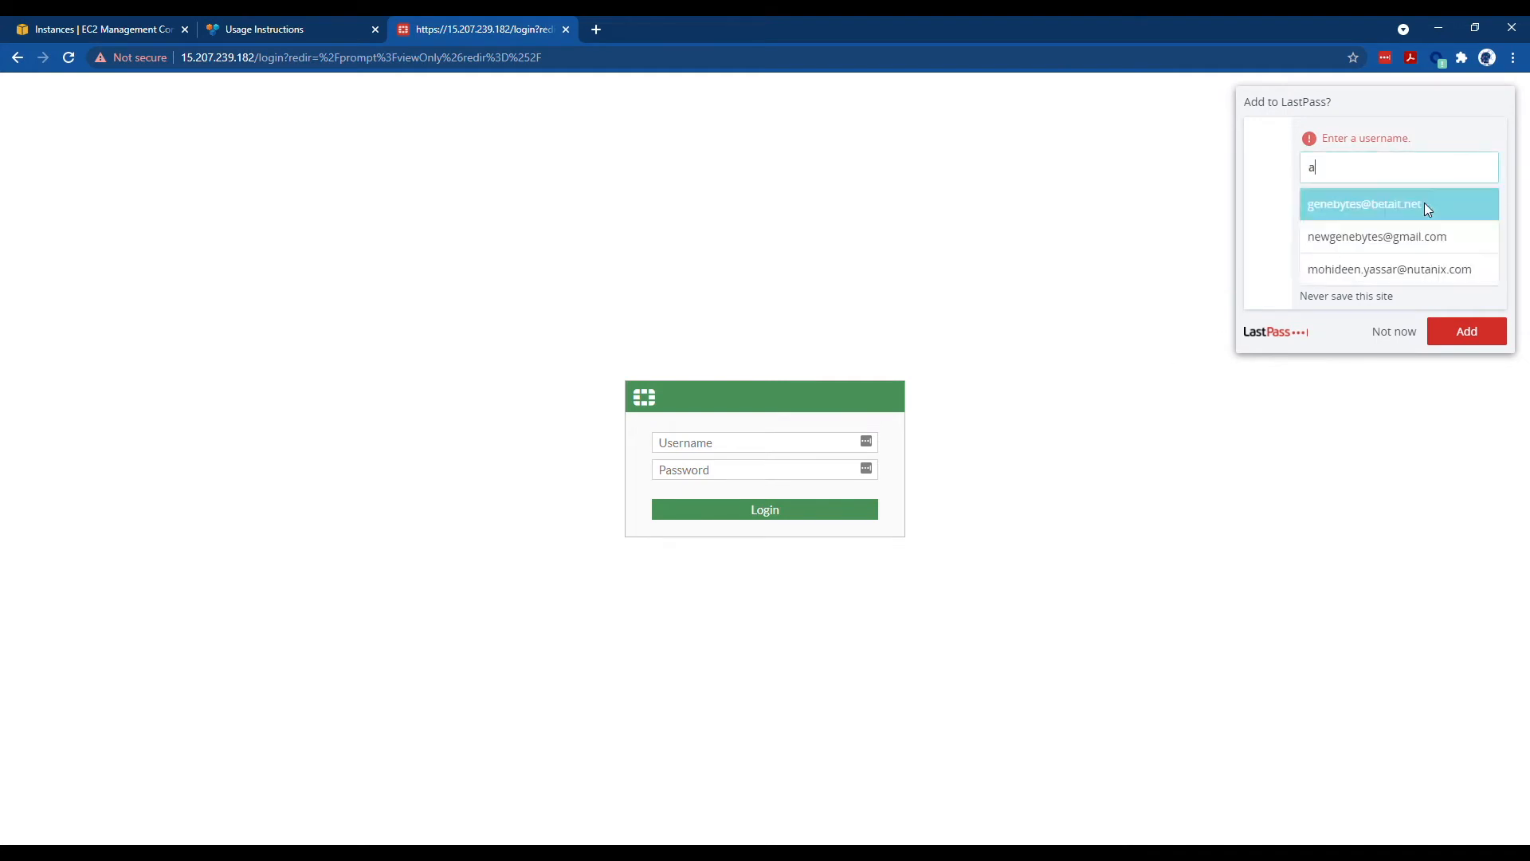
click(1457, 327)
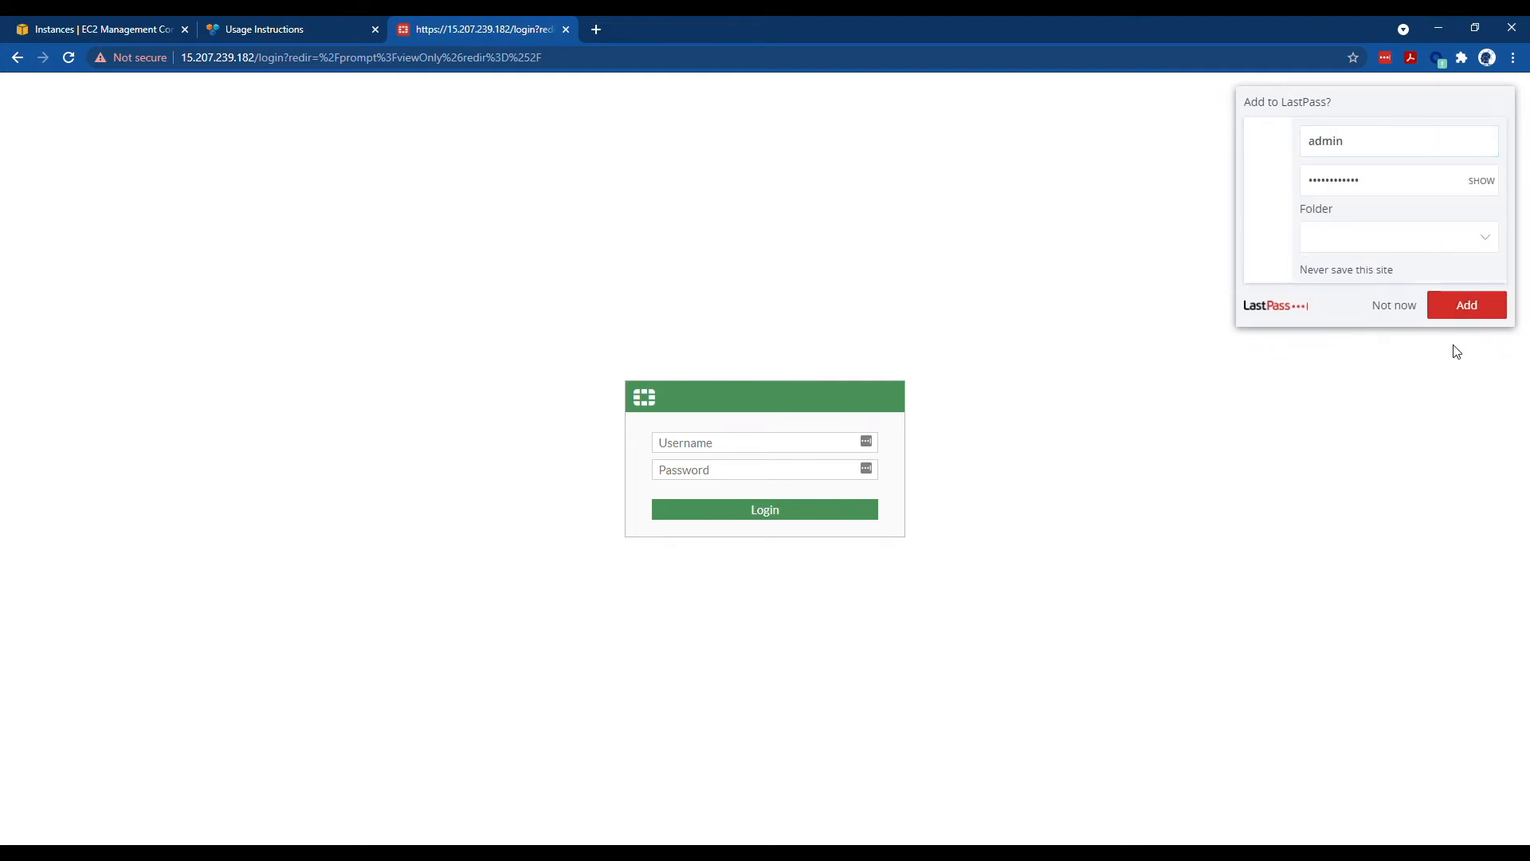
click(1466, 306)
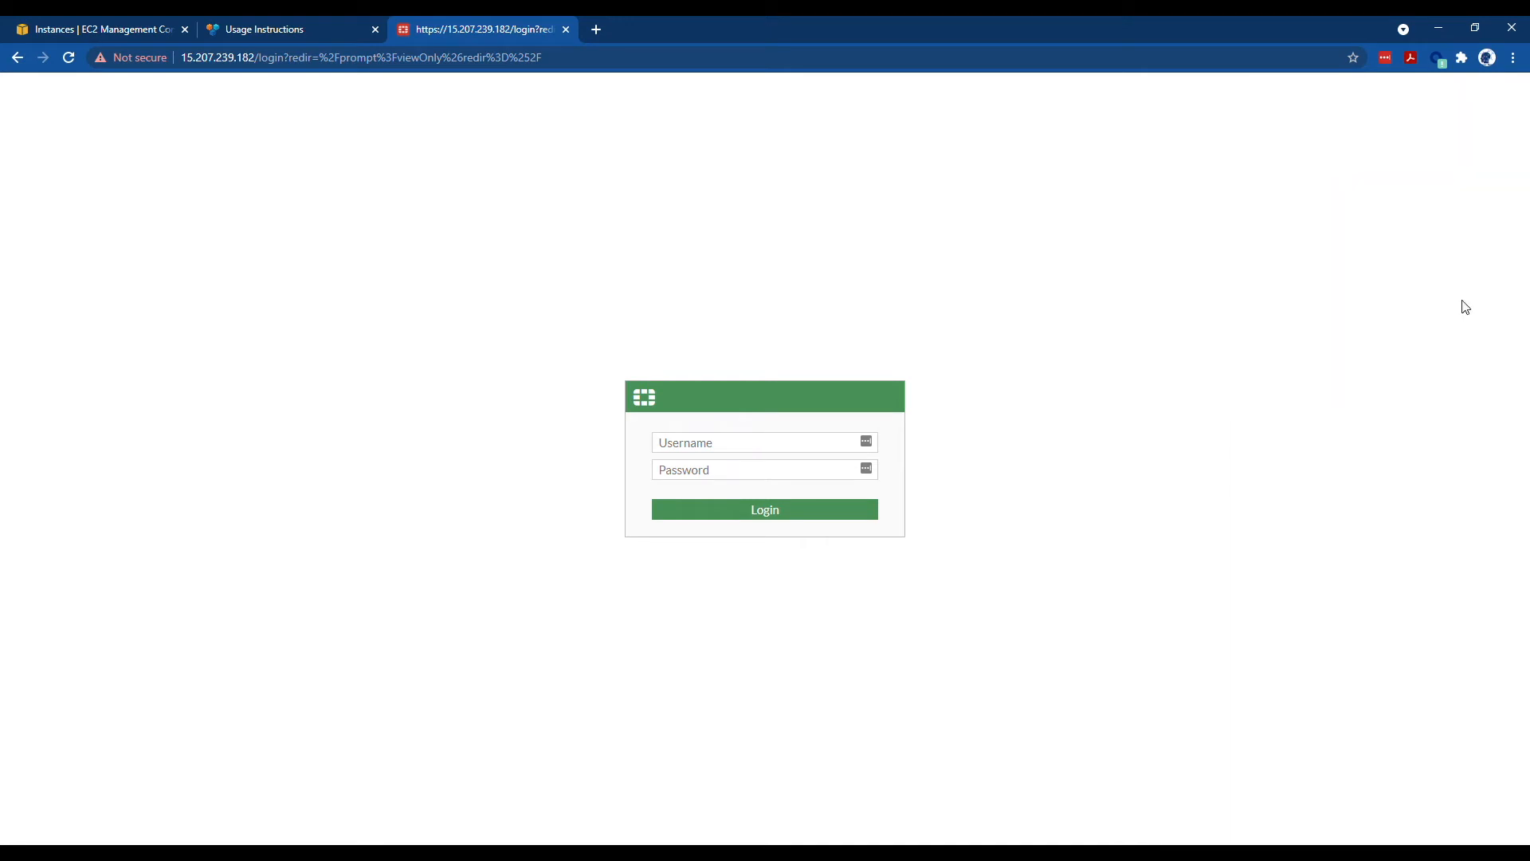
- Sign back into FortiGate as admin with the new password
click(727, 445)
text(admin)
key(Tab)
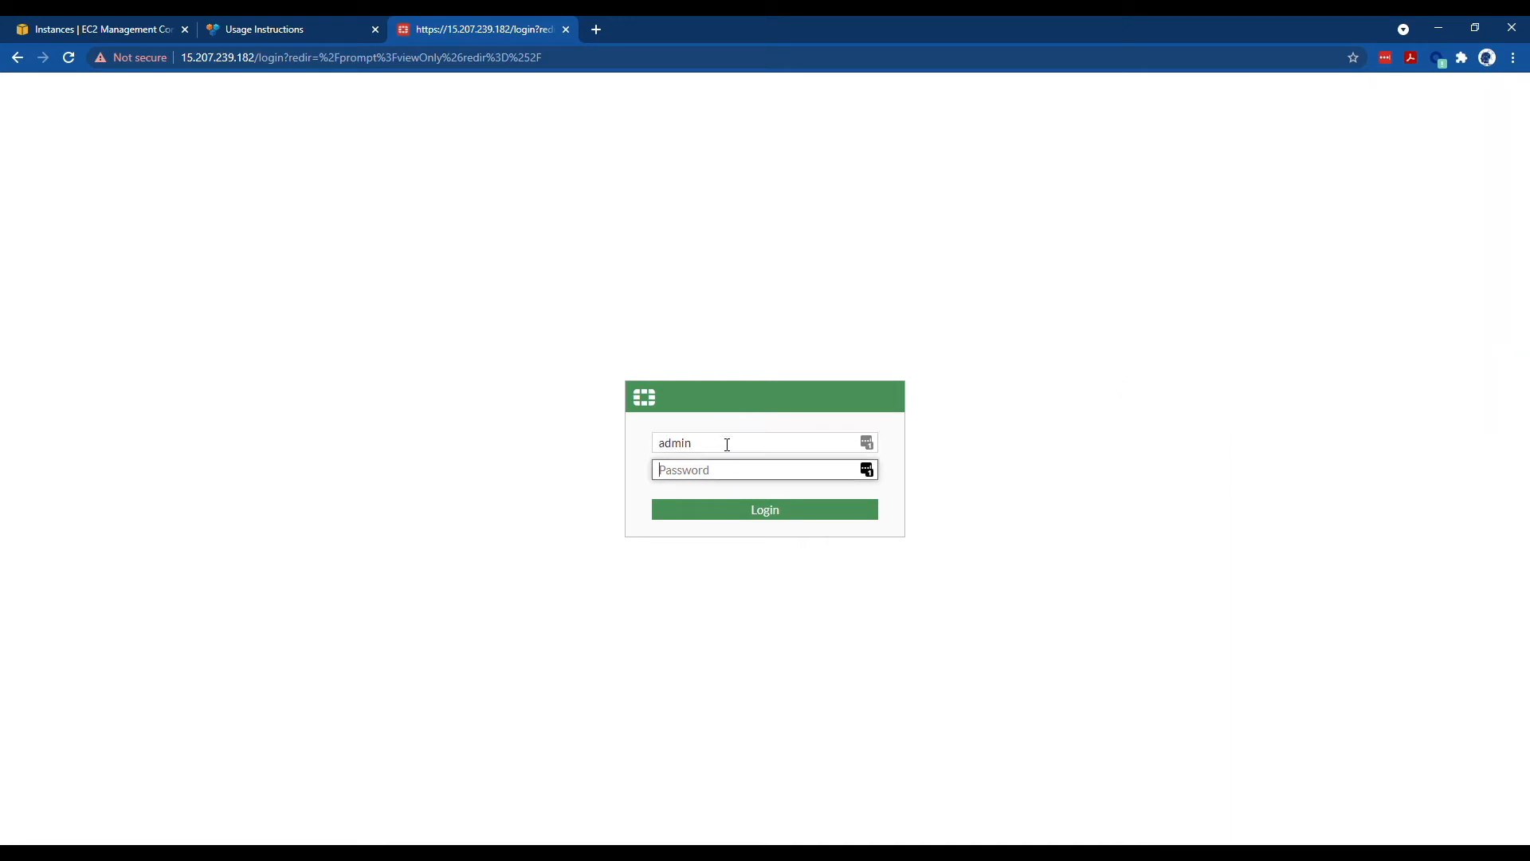
key(ctrl+v)
key(Return)
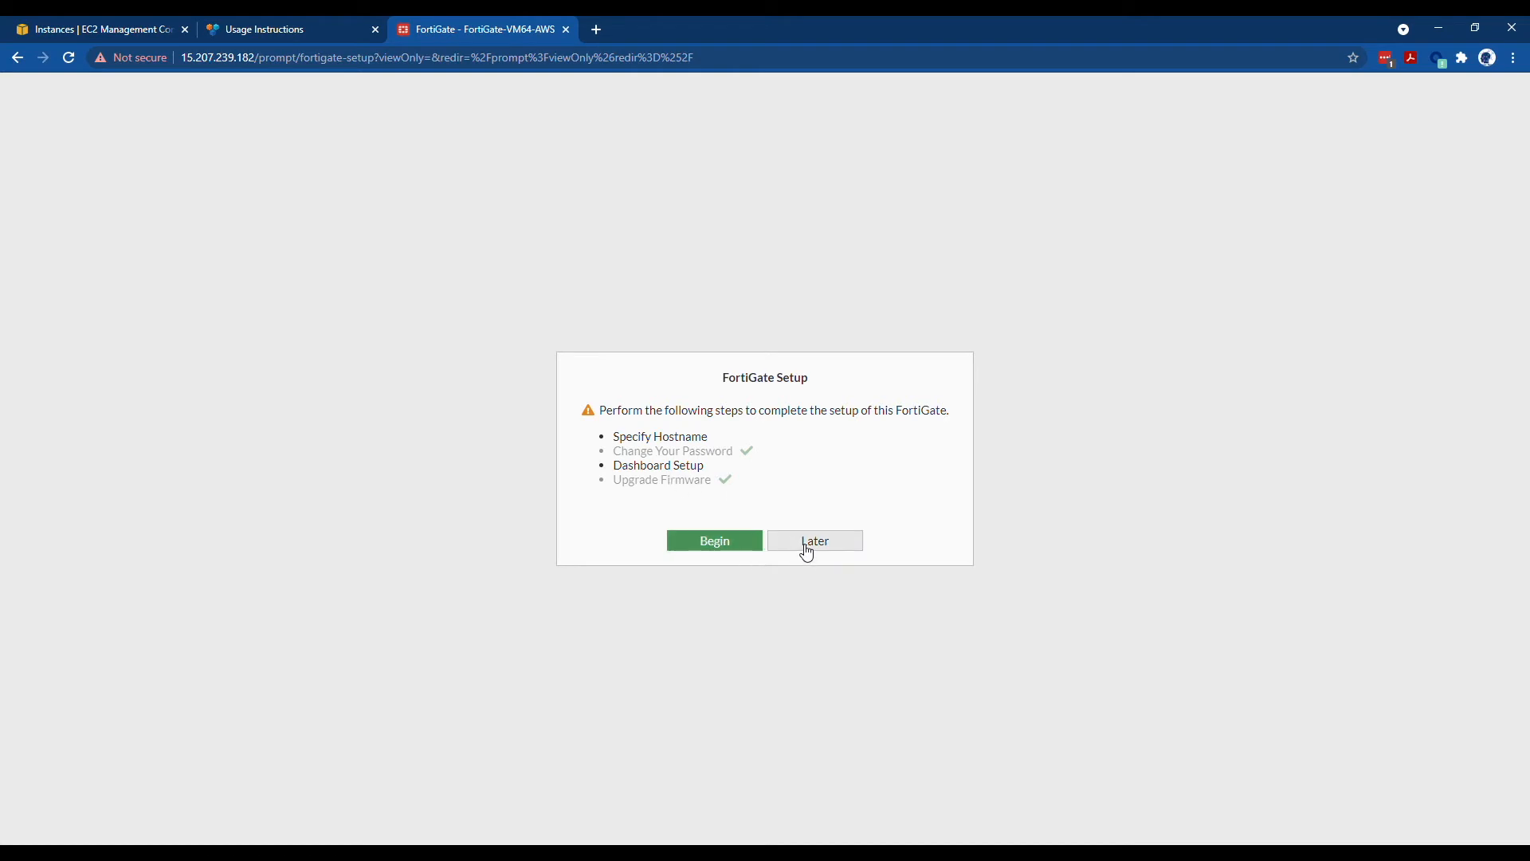
- Run the guided setup, setting hostname GeneBytesFortinet and keeping the Optimal dashboard set
click(750, 541)
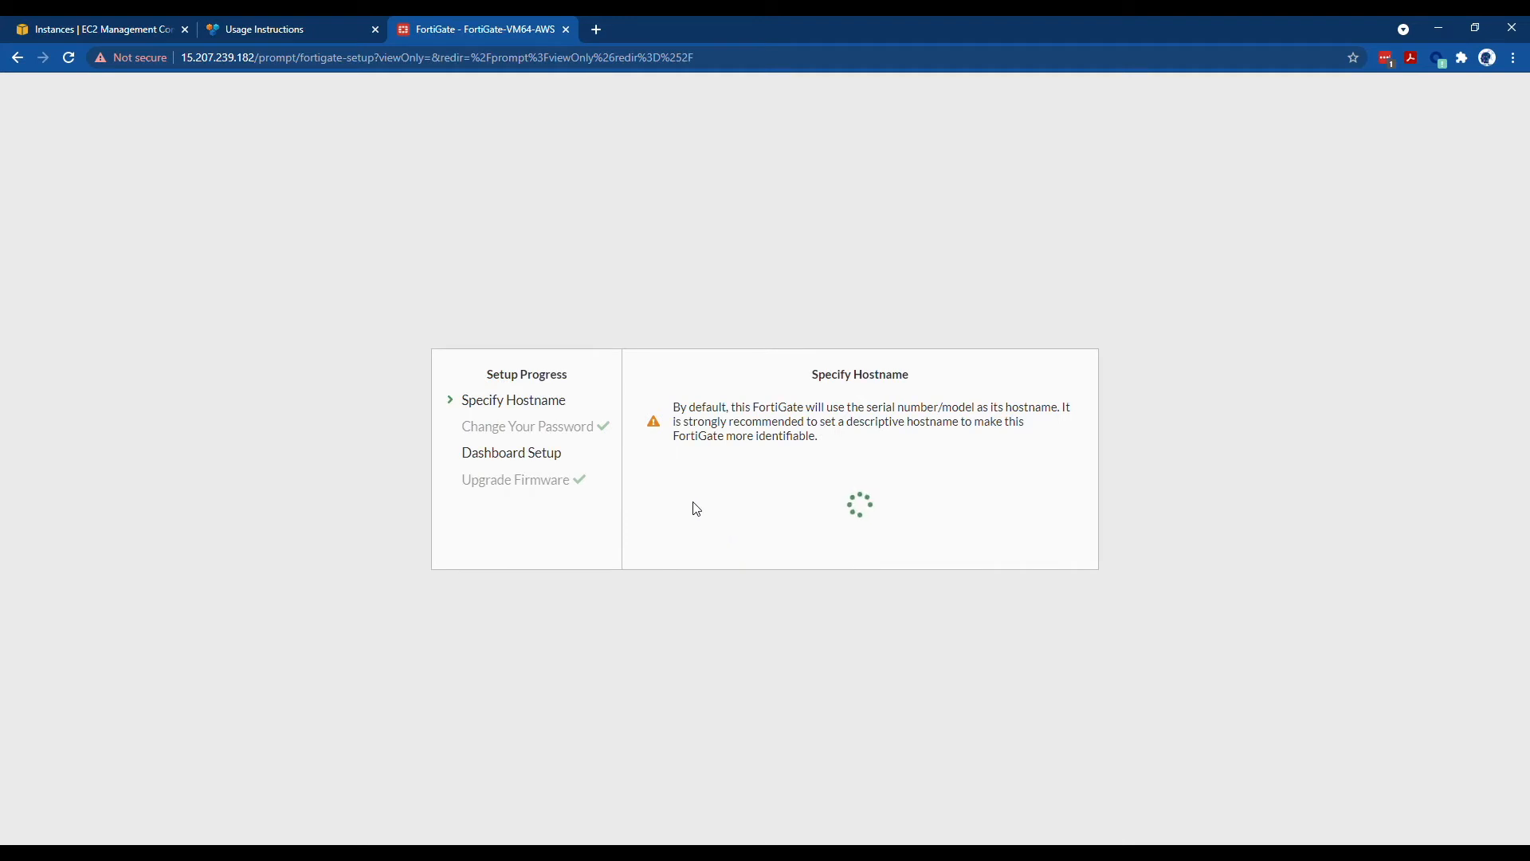
drag(953, 505, 809, 522)
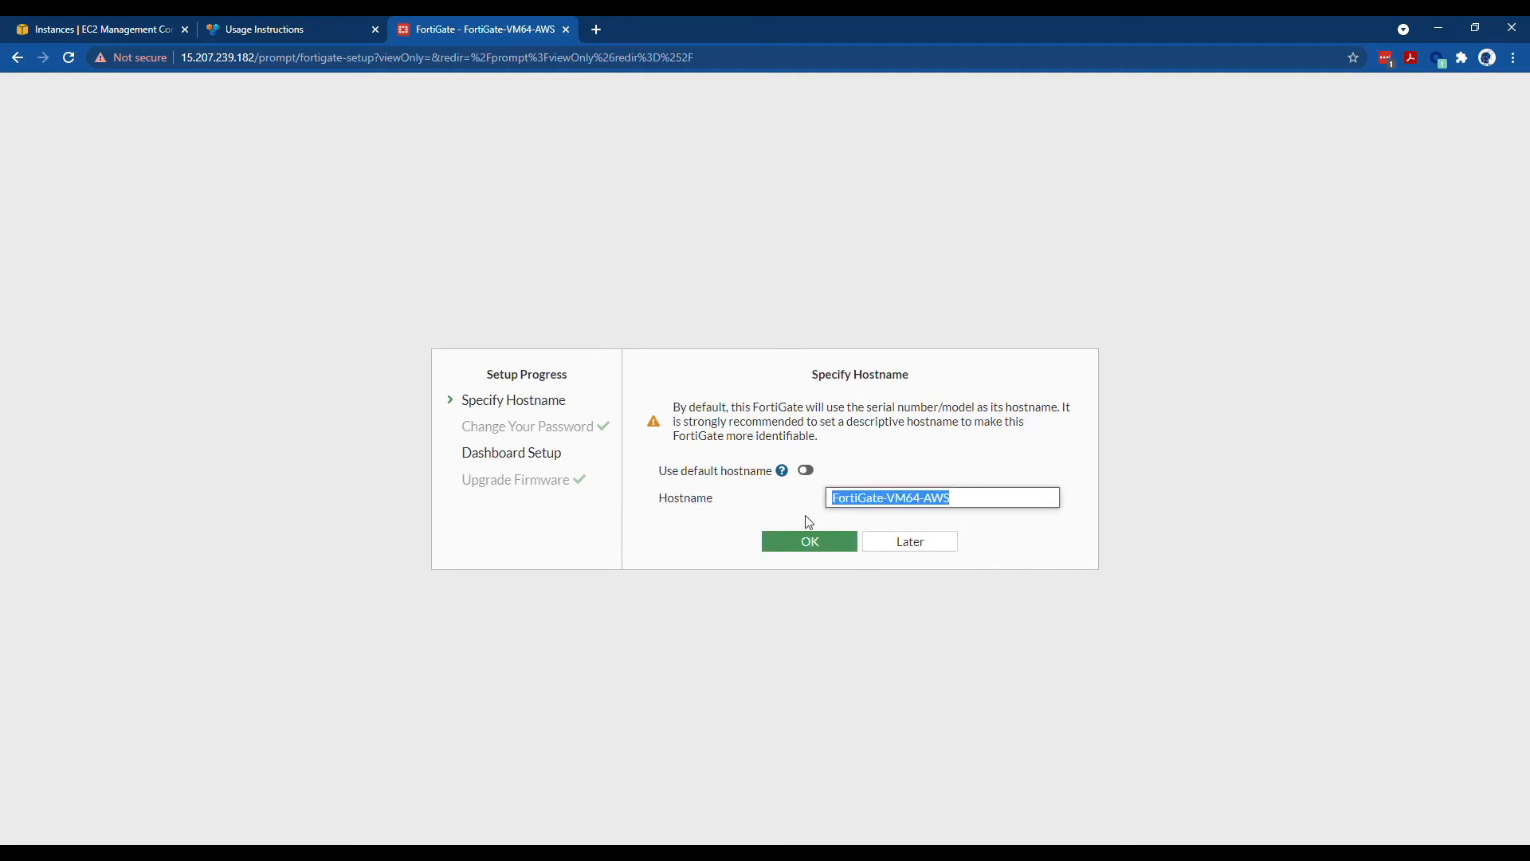
text(GeneBytesFortinet)
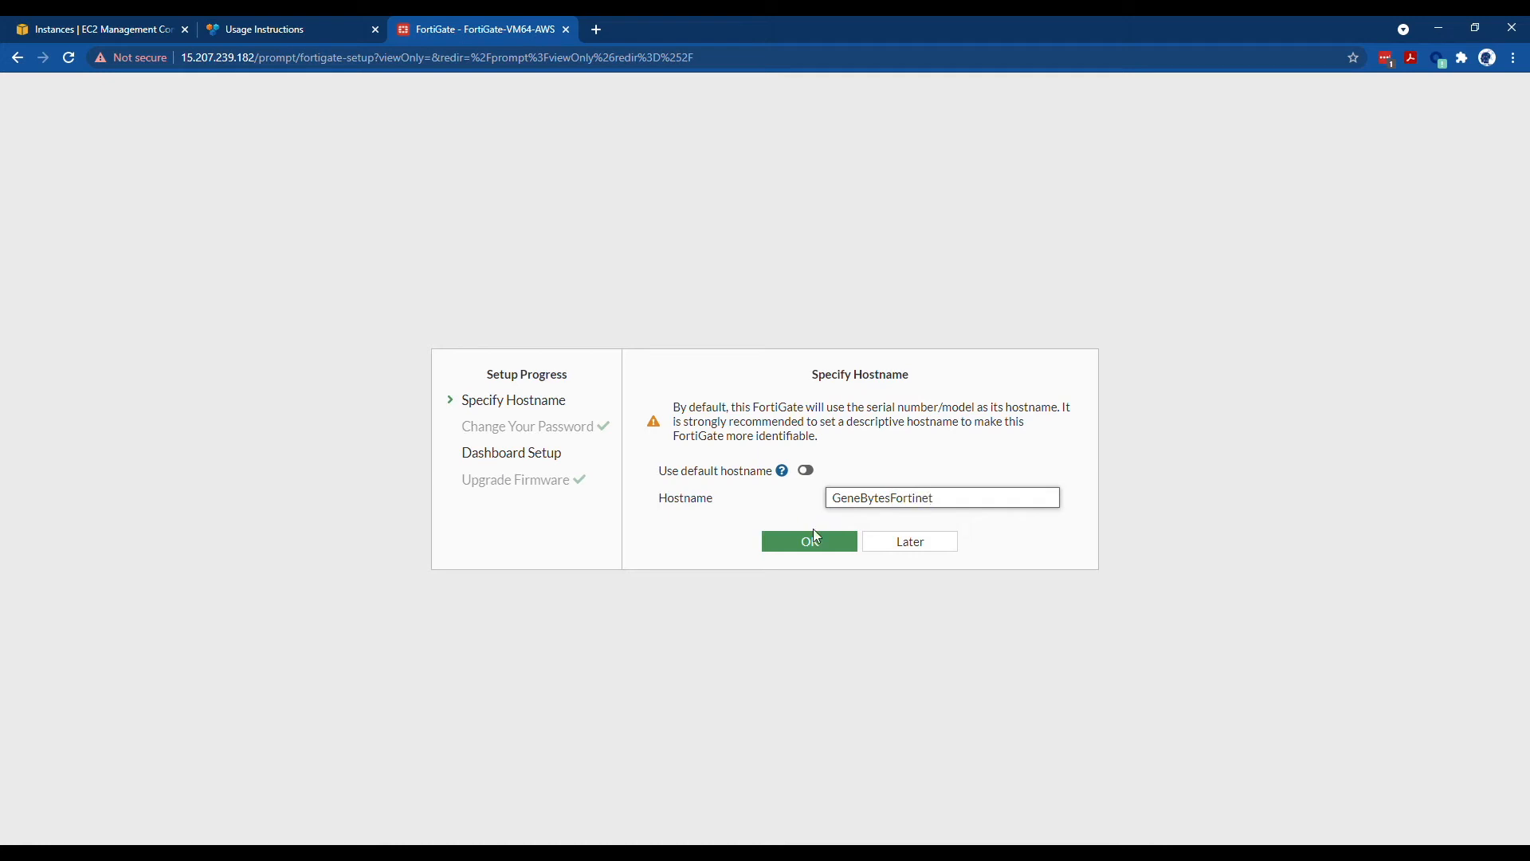
click(801, 545)
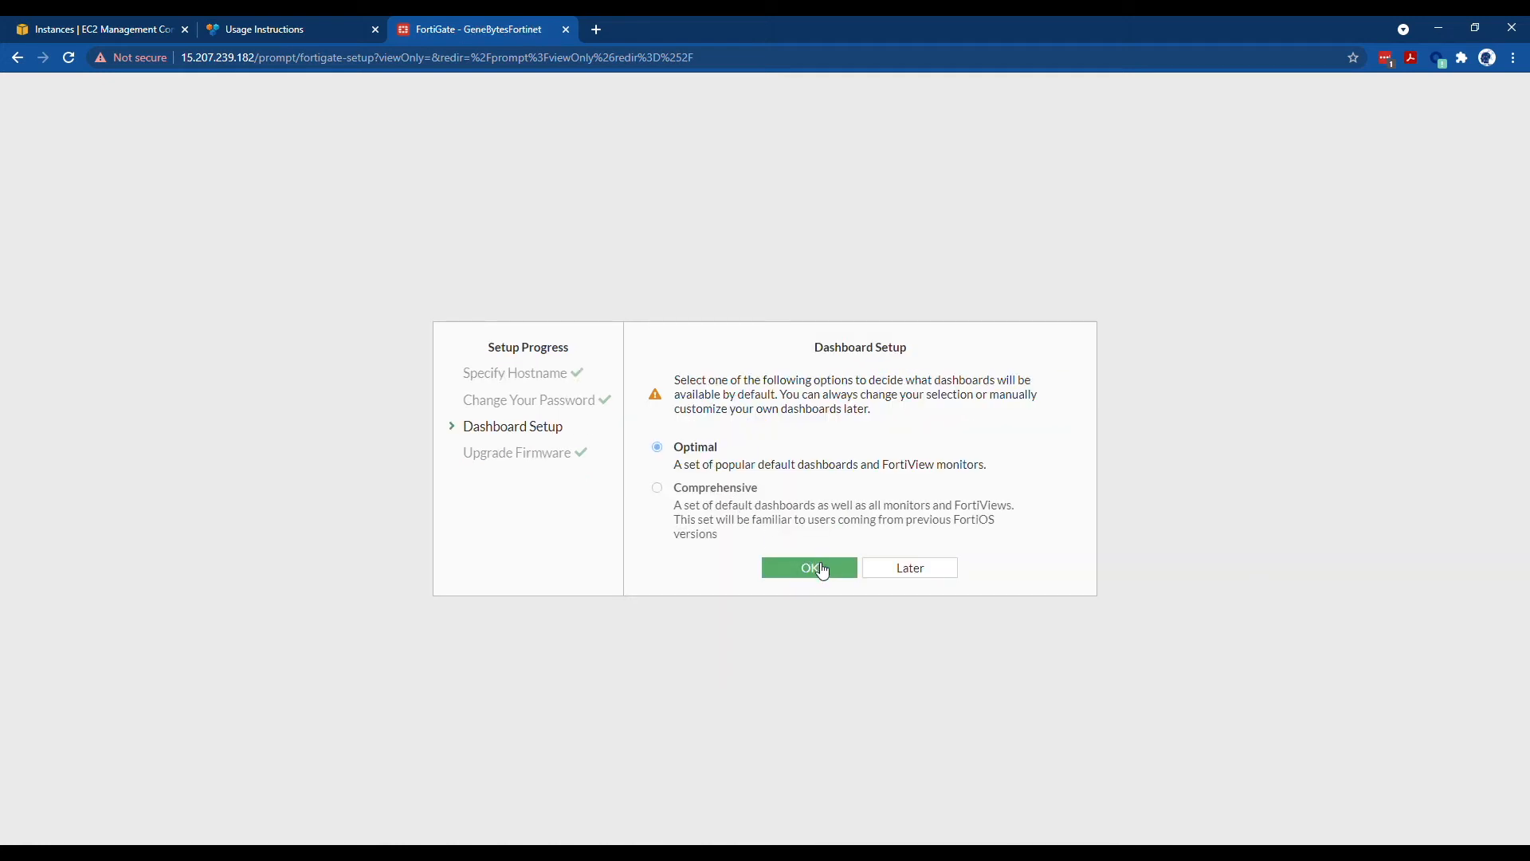
click(823, 570)
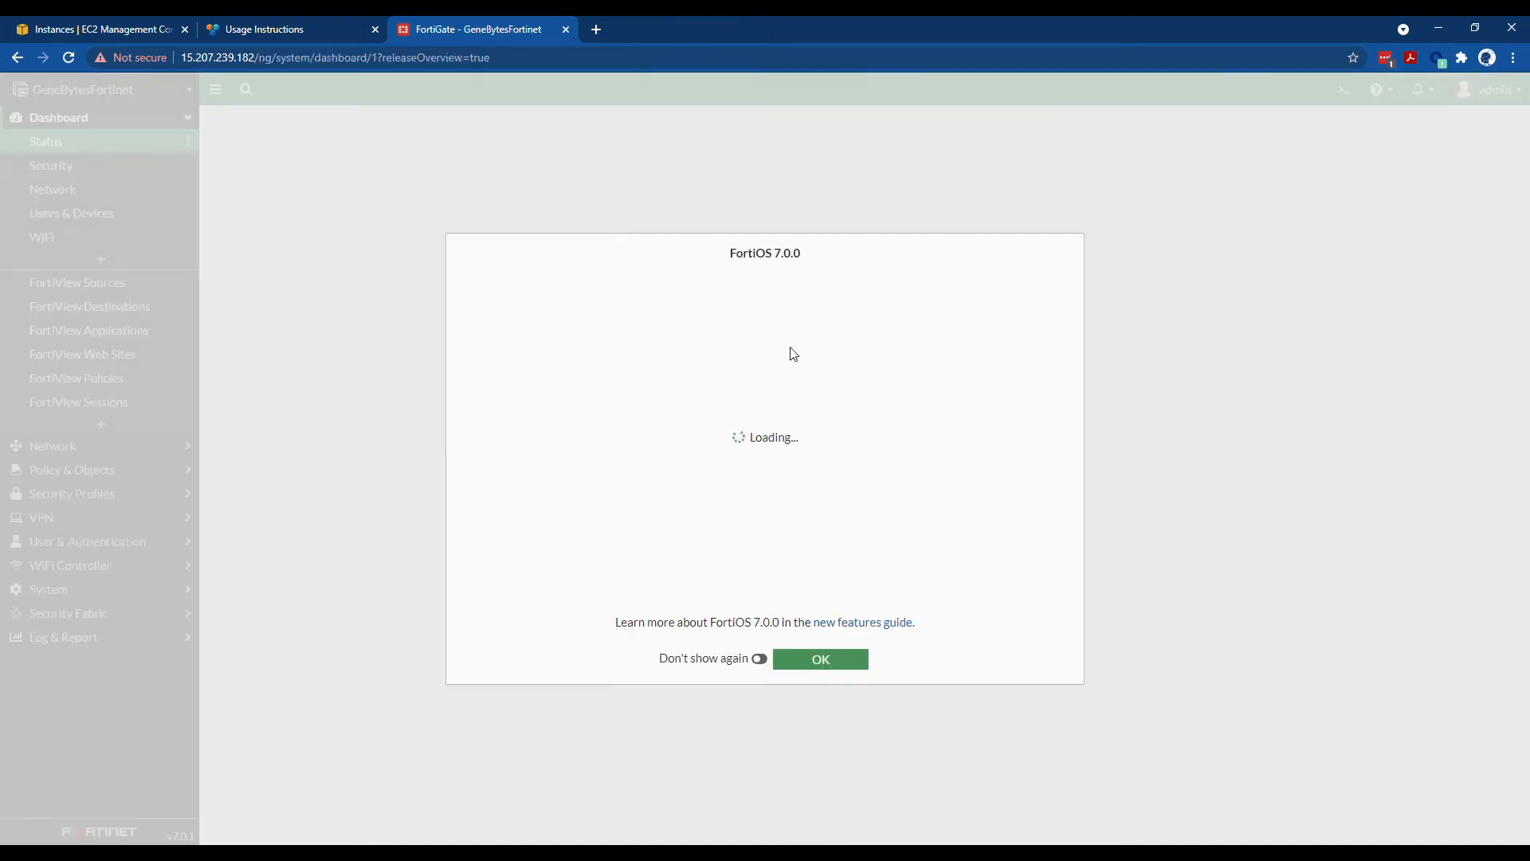
- Close the What's New dialog with Don't show again enabled
drag(722, 252, 796, 255)
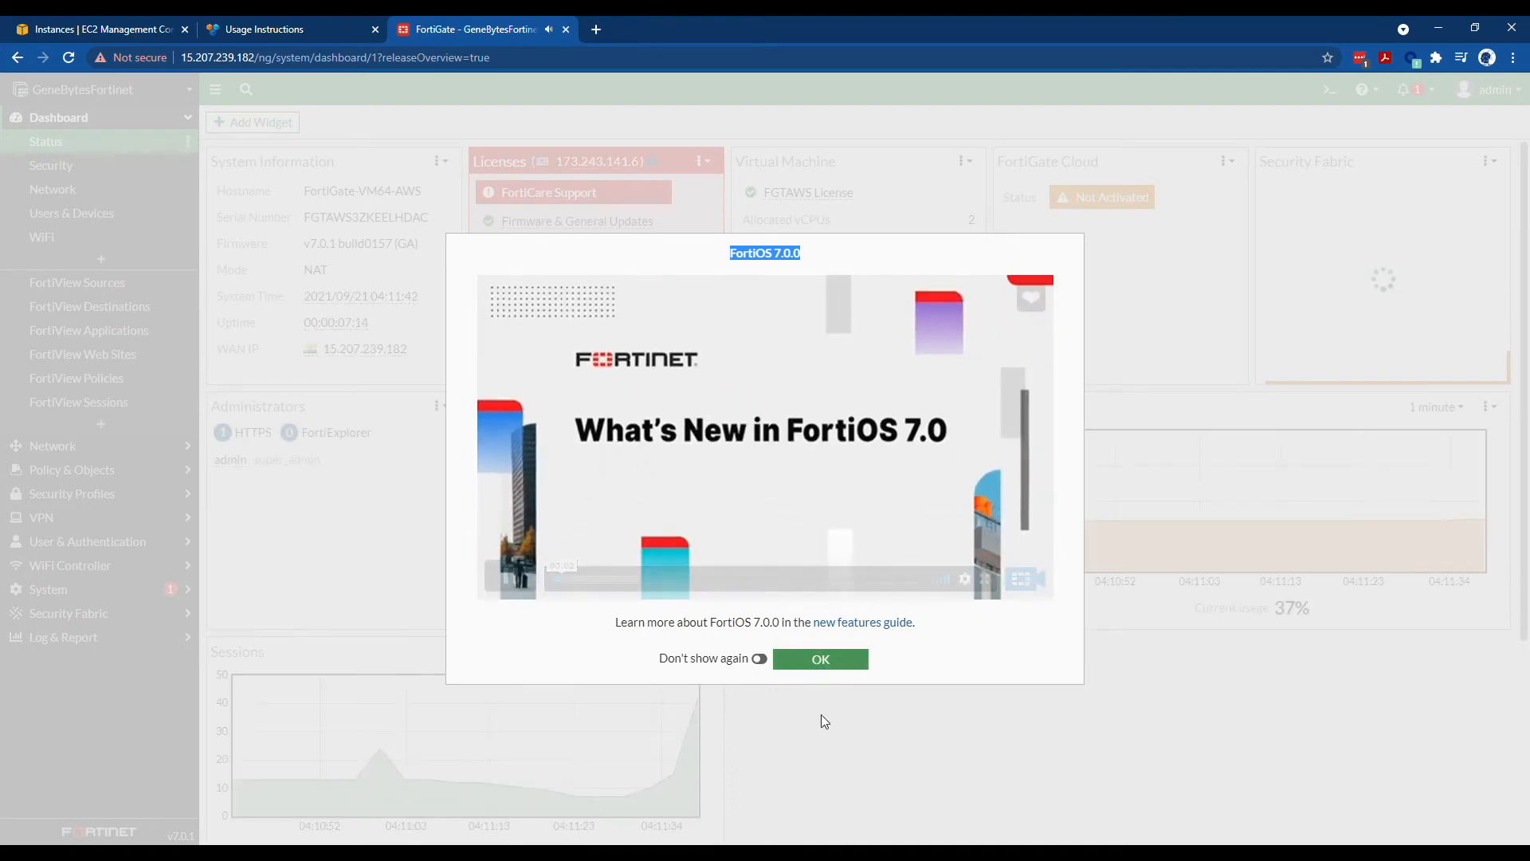
click(759, 658)
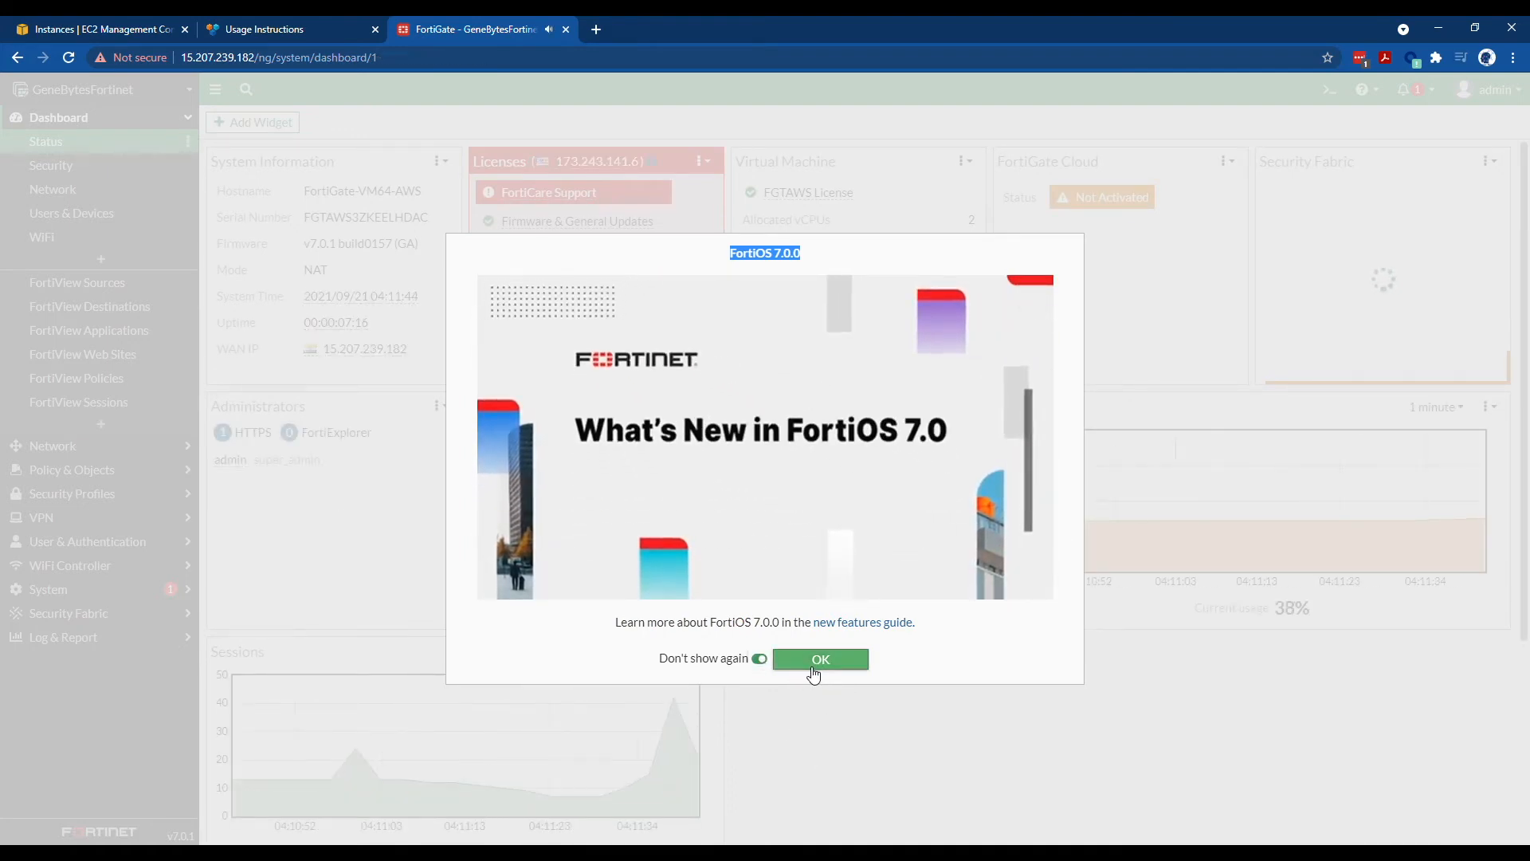
click(813, 668)
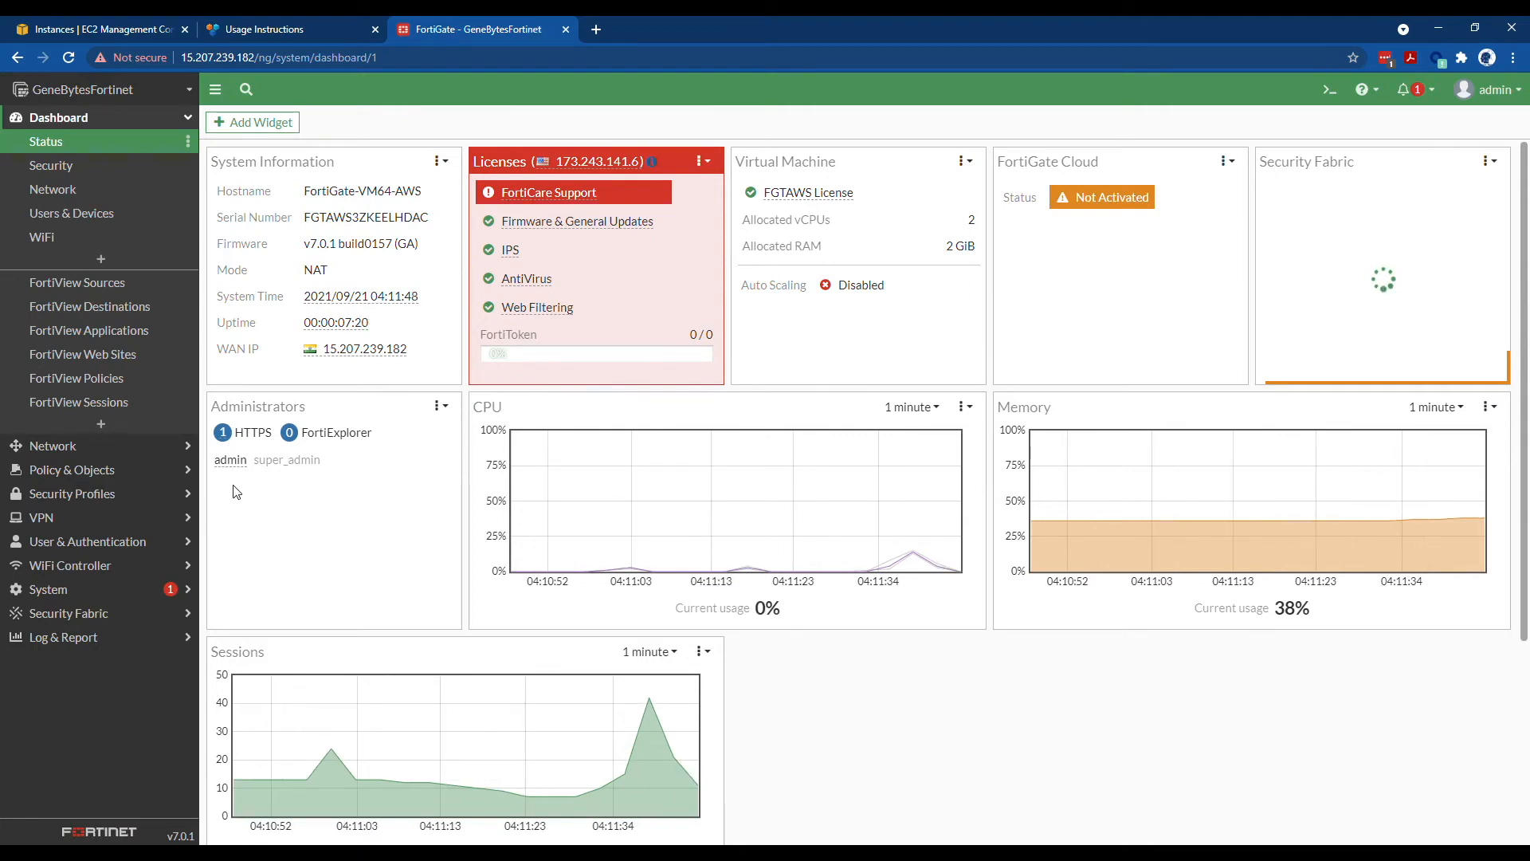
- Check interface addresses: port1 10.10.0.66/255.255.255.0 and port2 10.10.1.168/255.255.255.0
click(123, 446)
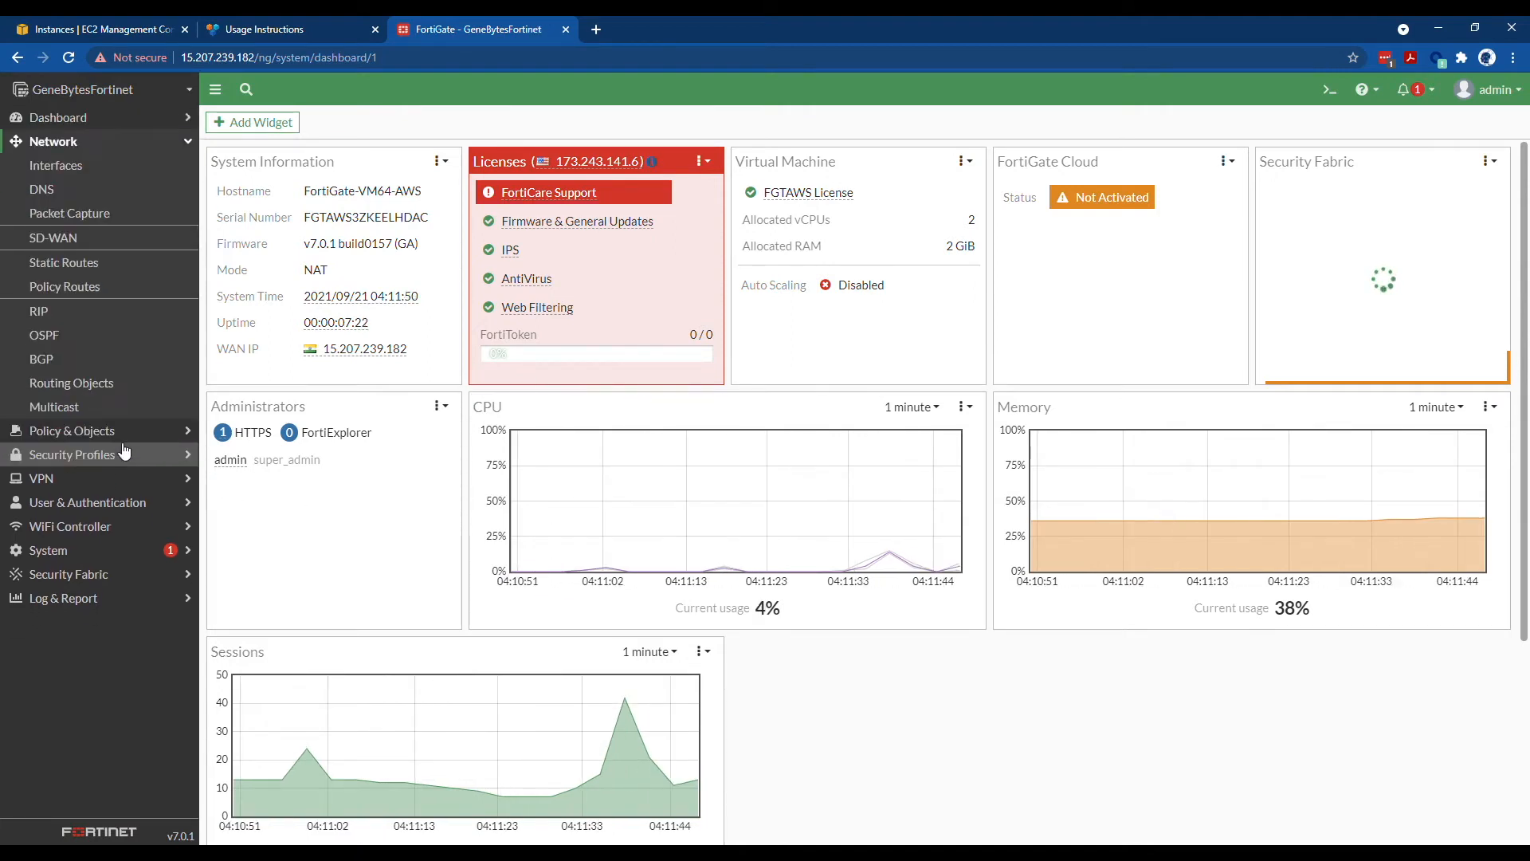
click(97, 166)
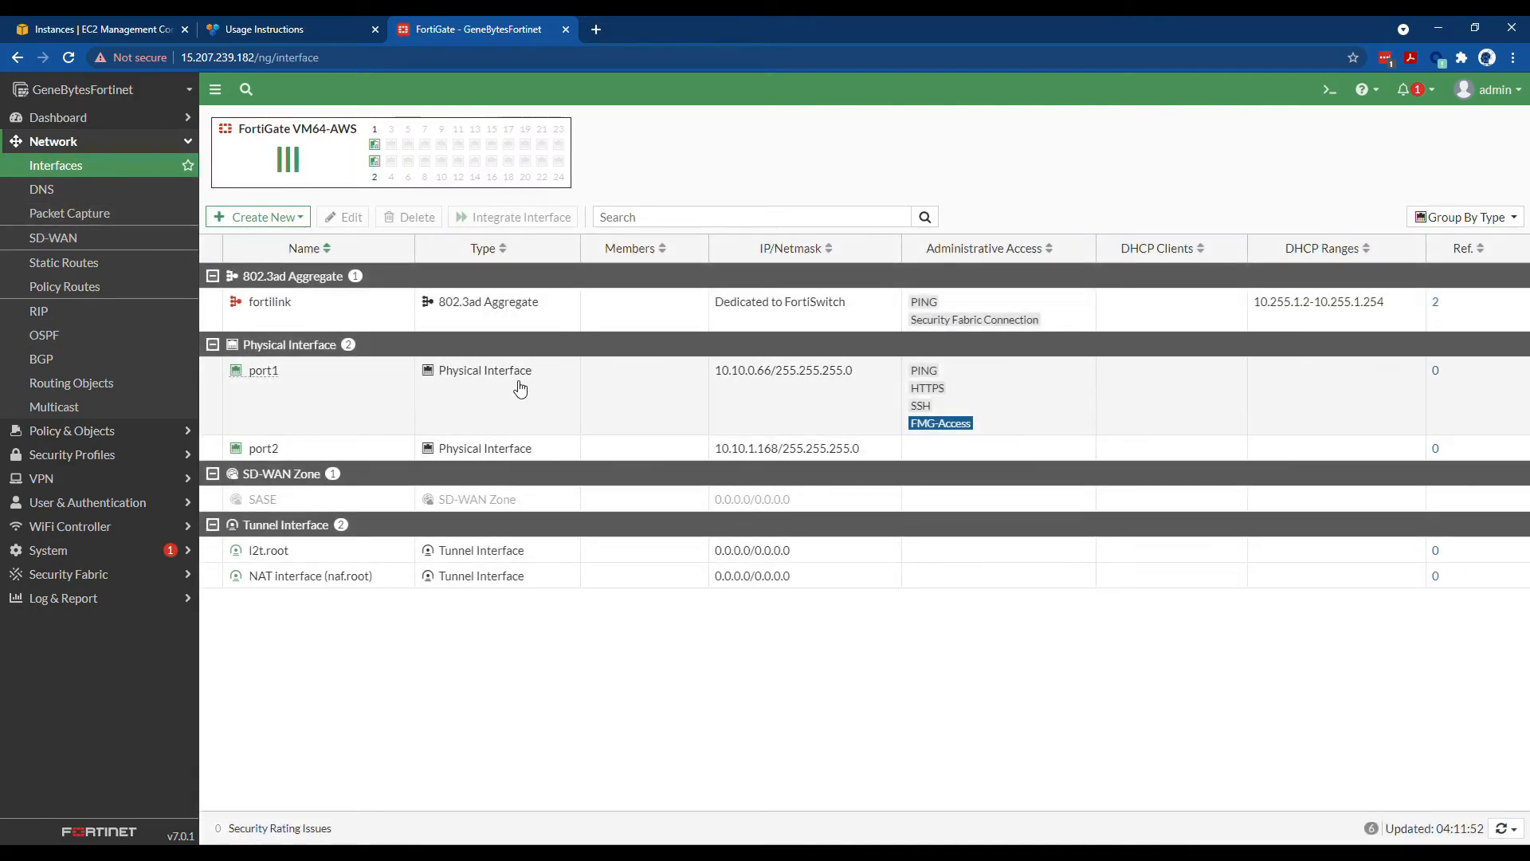
drag(862, 370, 717, 362)
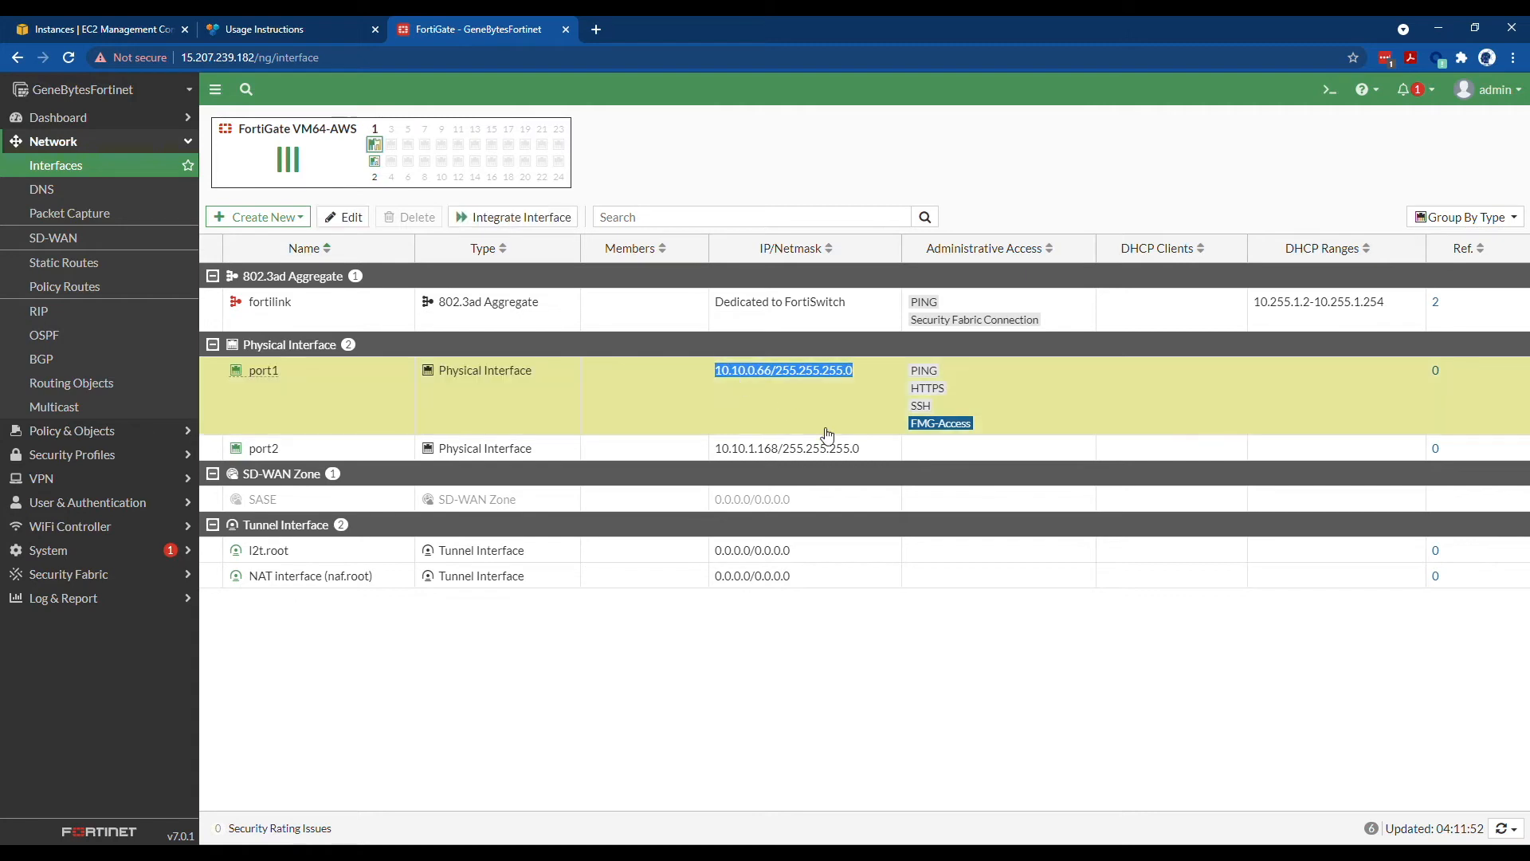
drag(871, 448, 714, 448)
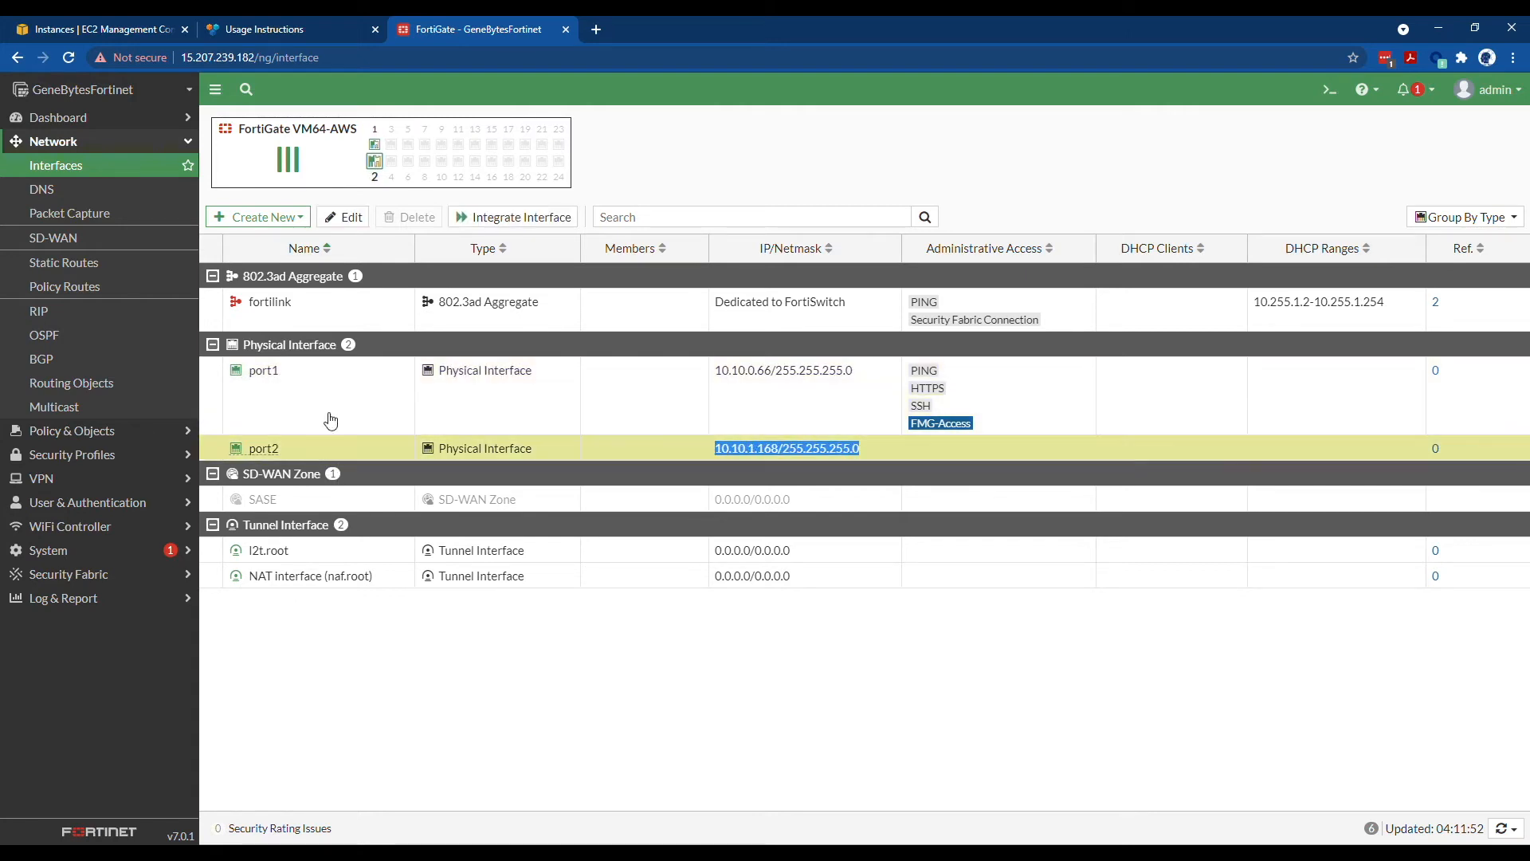
click(1106, 706)
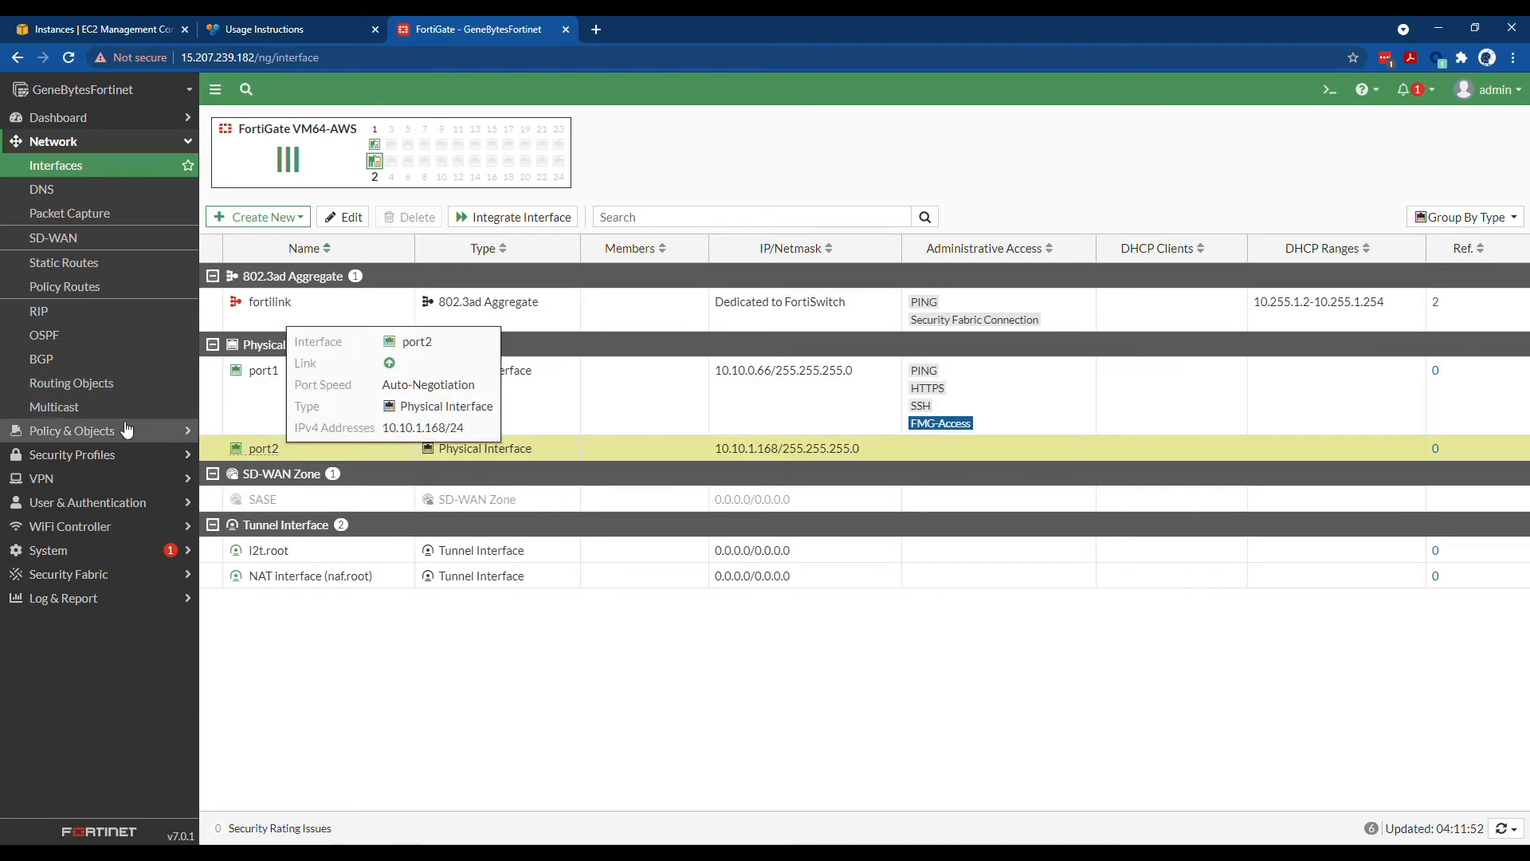
- Open Policy & Objects > Firewall Policy, showing only the implicit policy
click(106, 439)
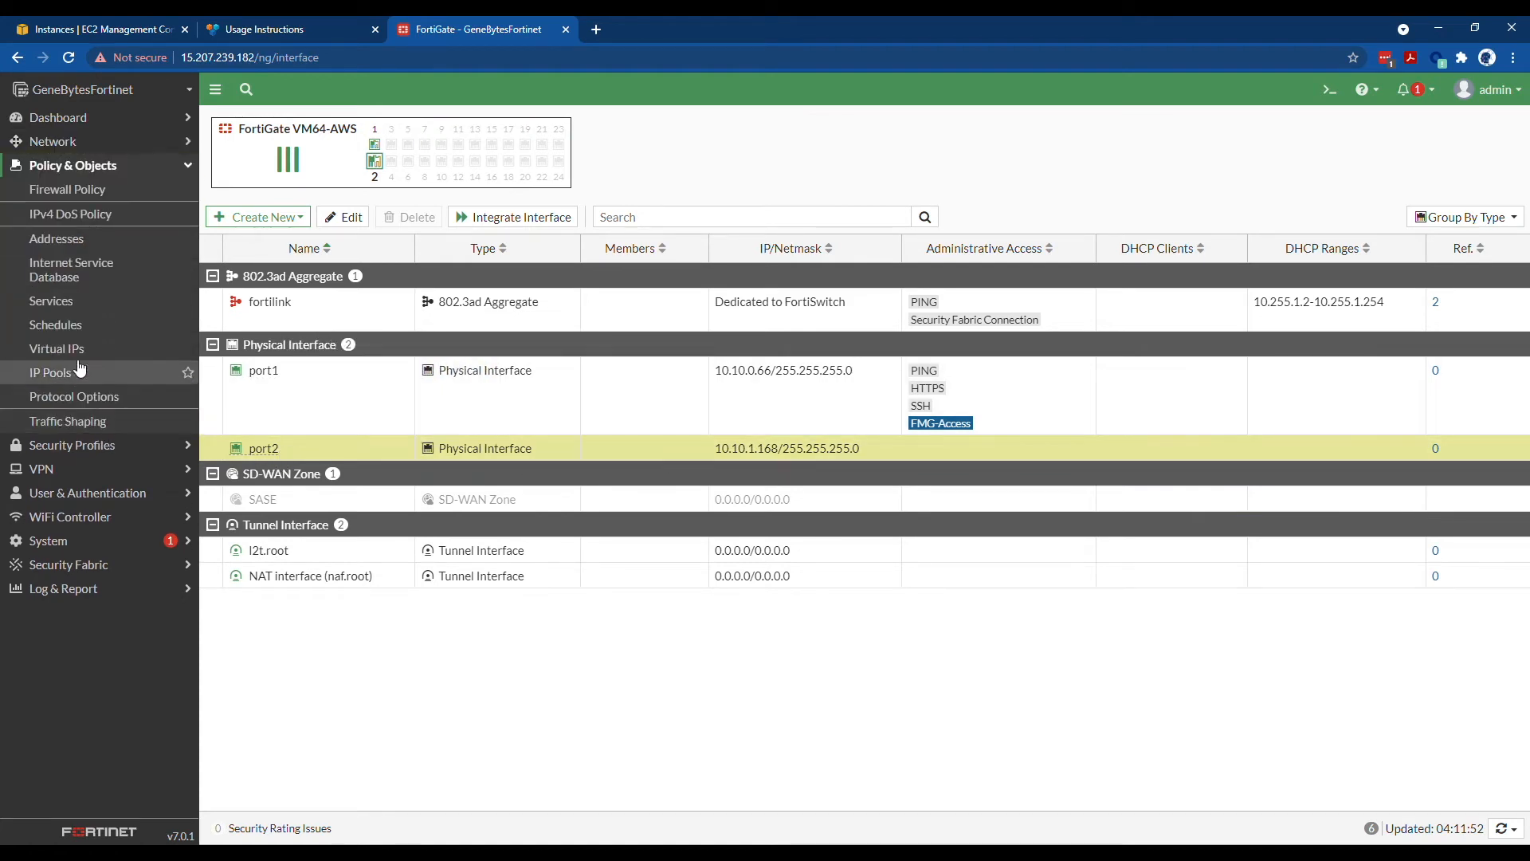
click(73, 192)
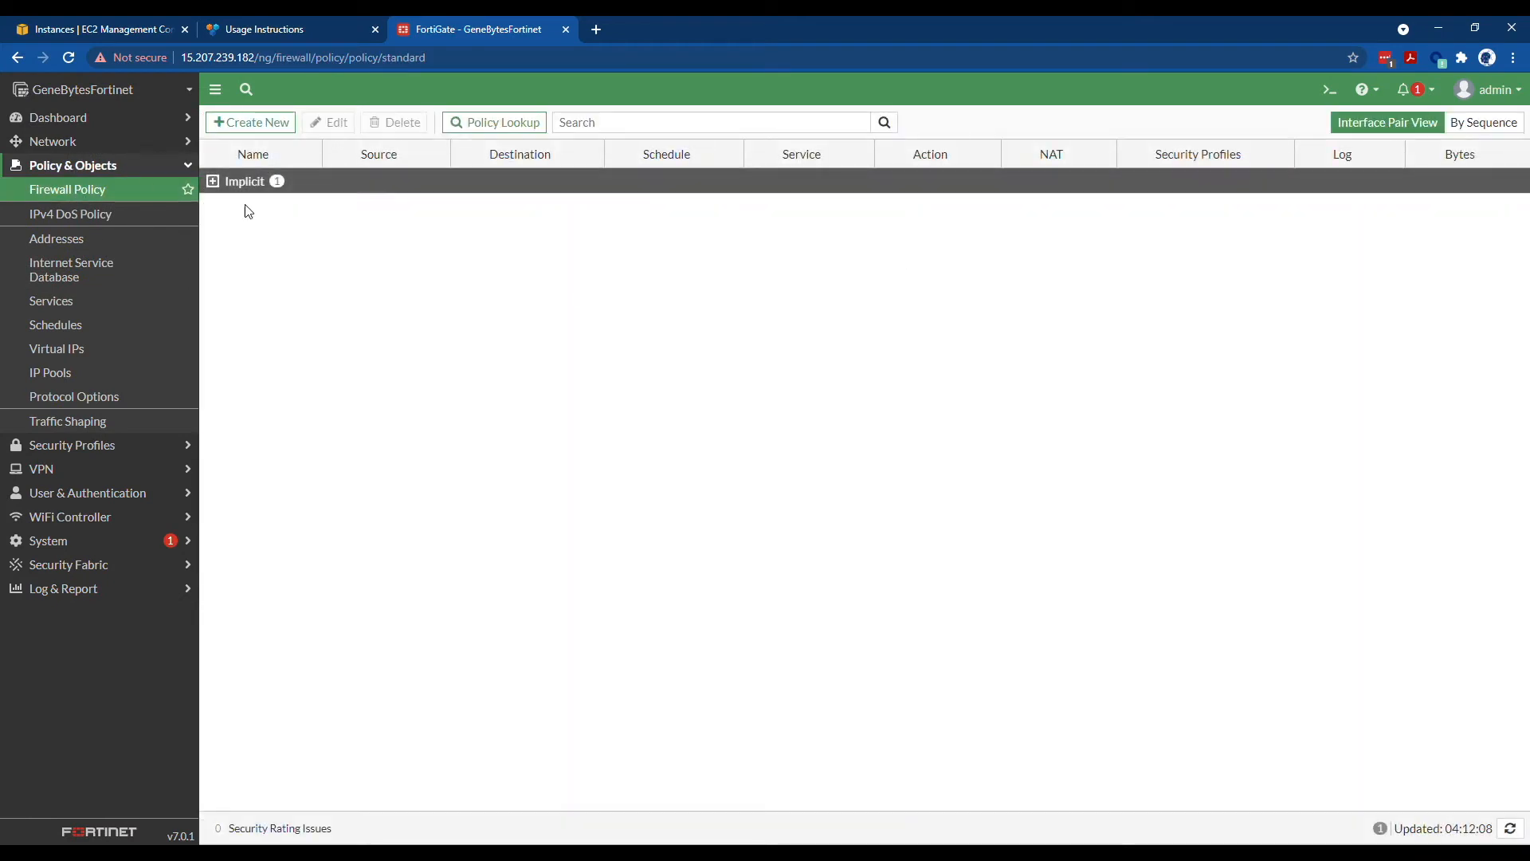
click(108, 115)
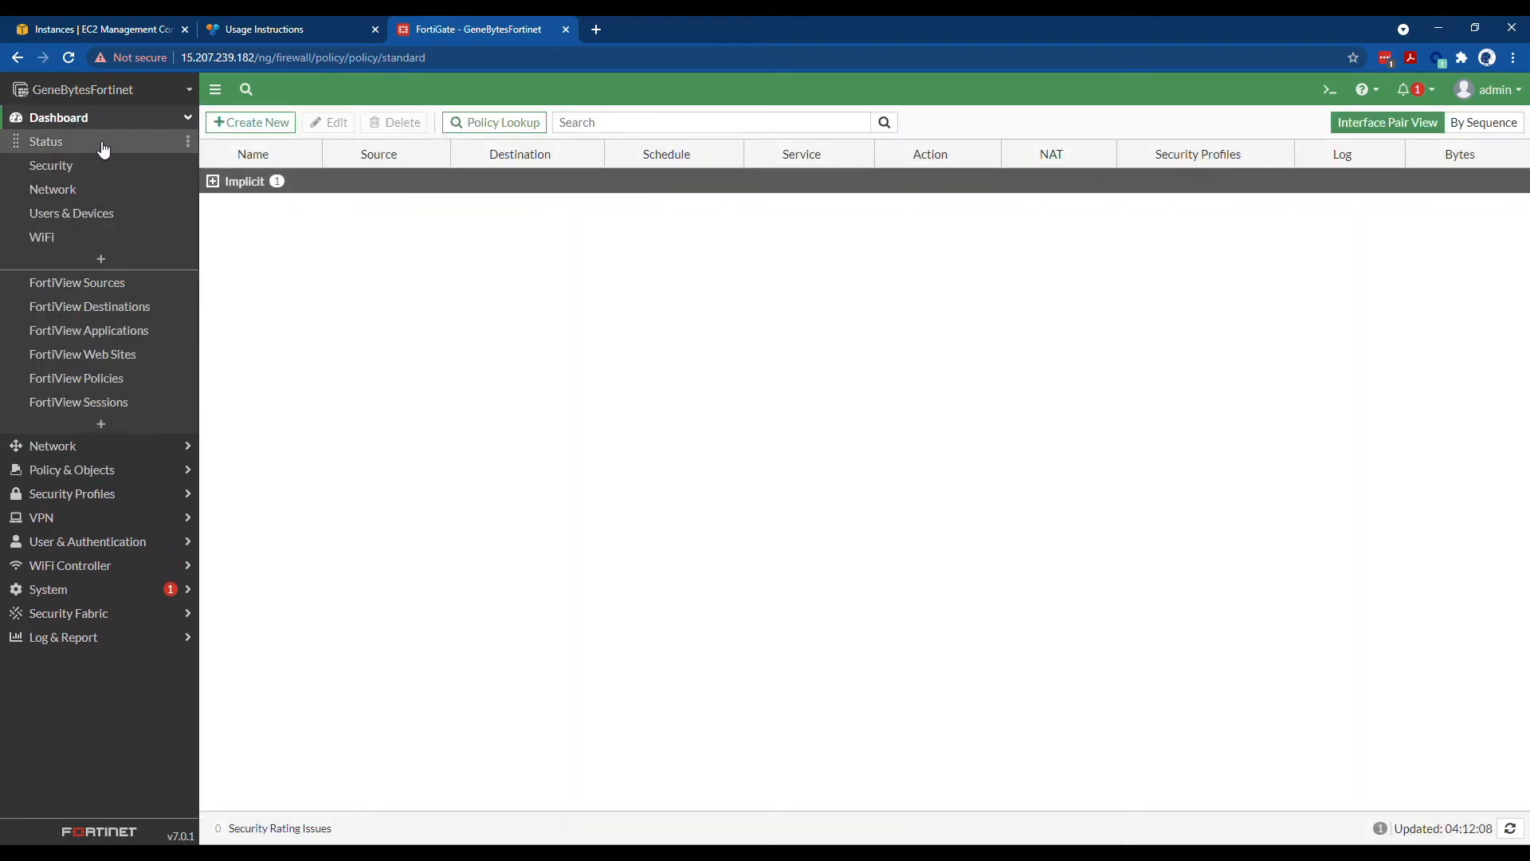
- View the Status and Security dashboards, then close the FortiCare registration form unregistered
click(104, 143)
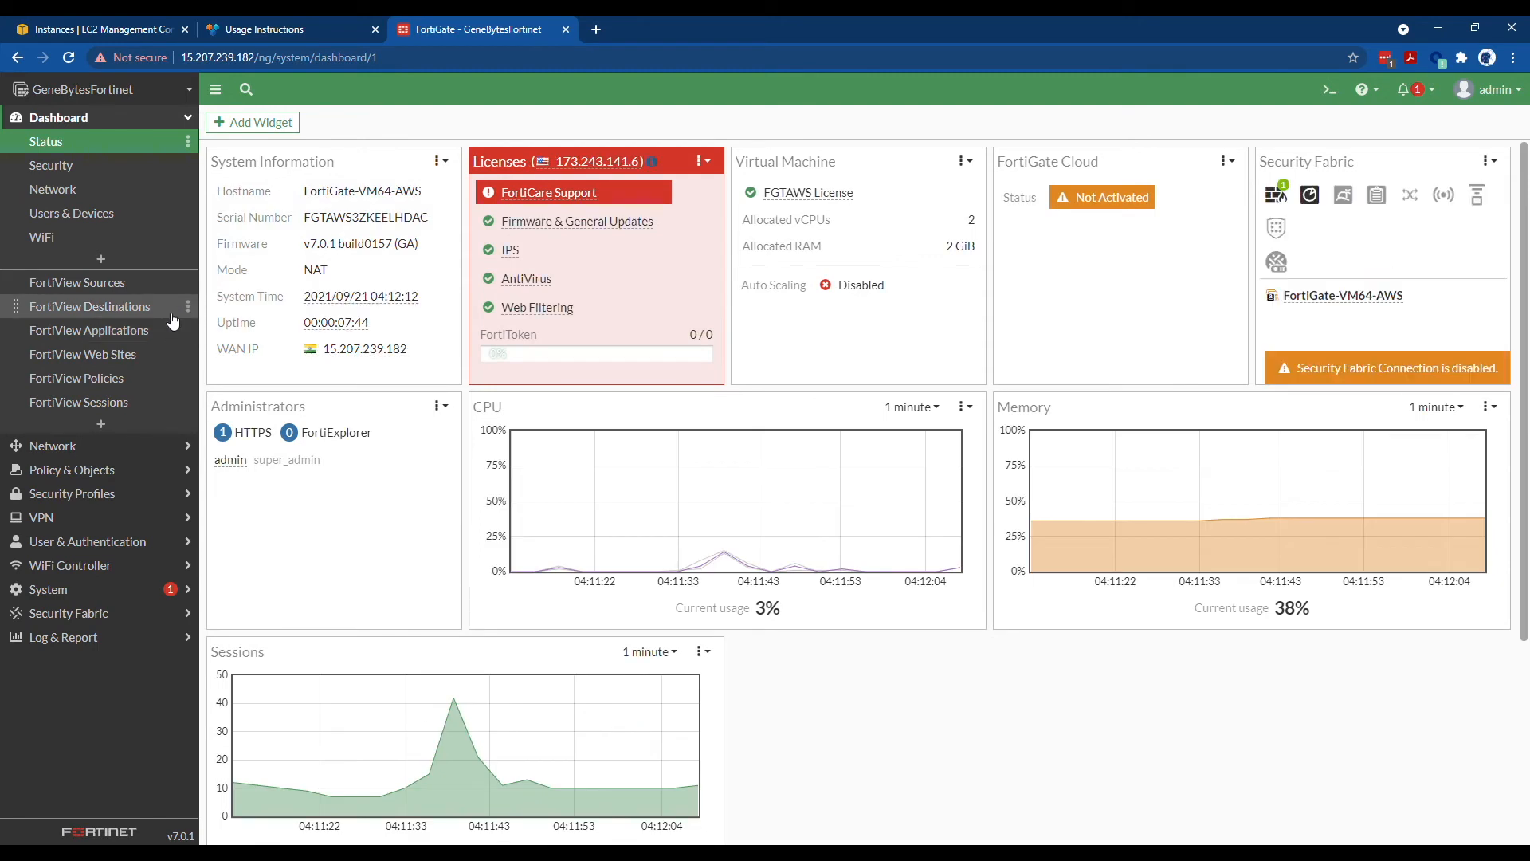
click(103, 175)
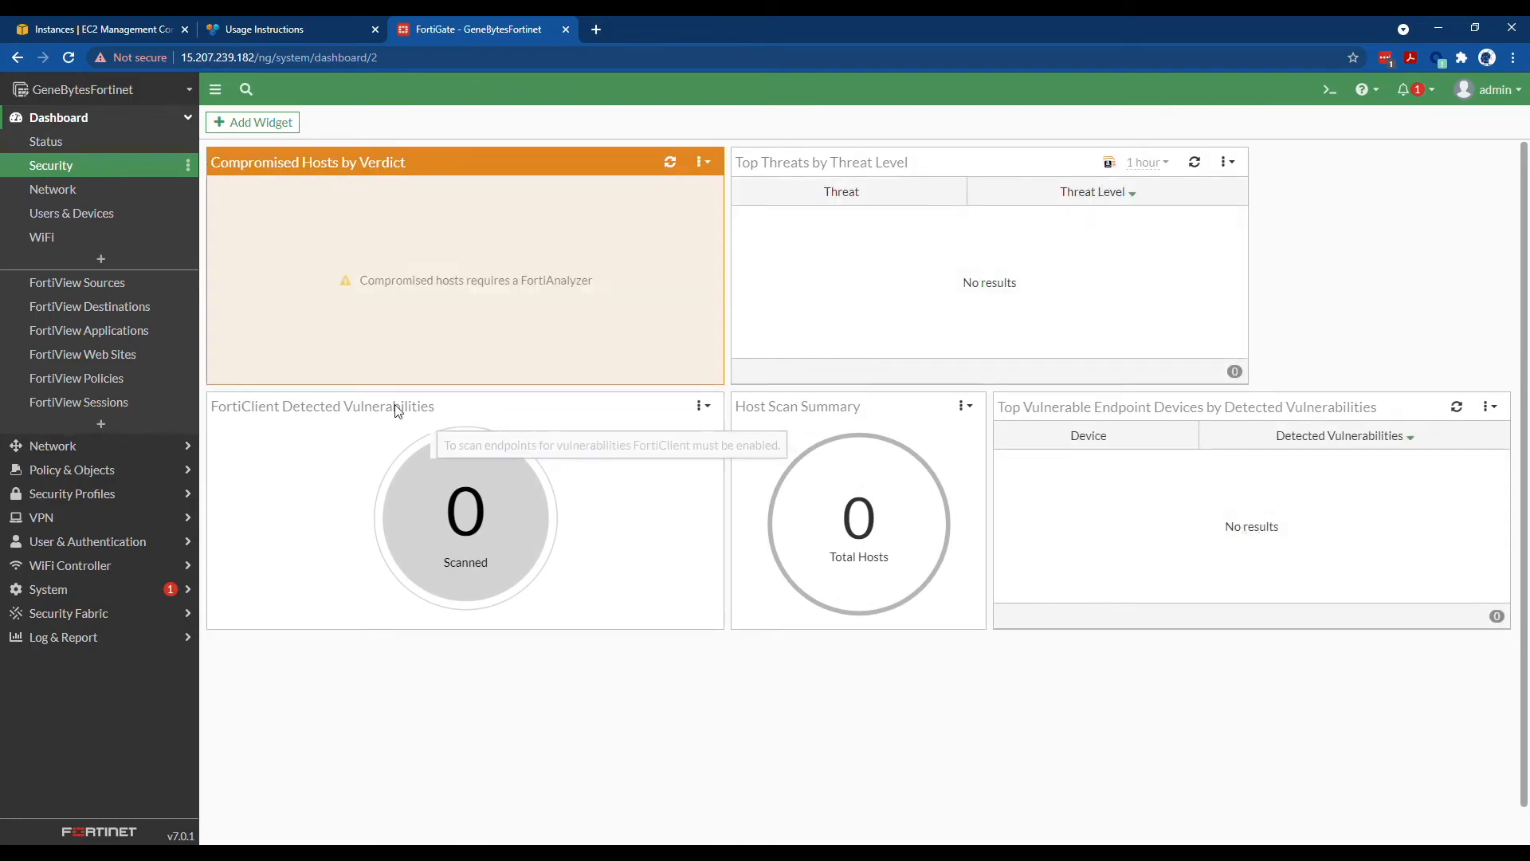
click(93, 139)
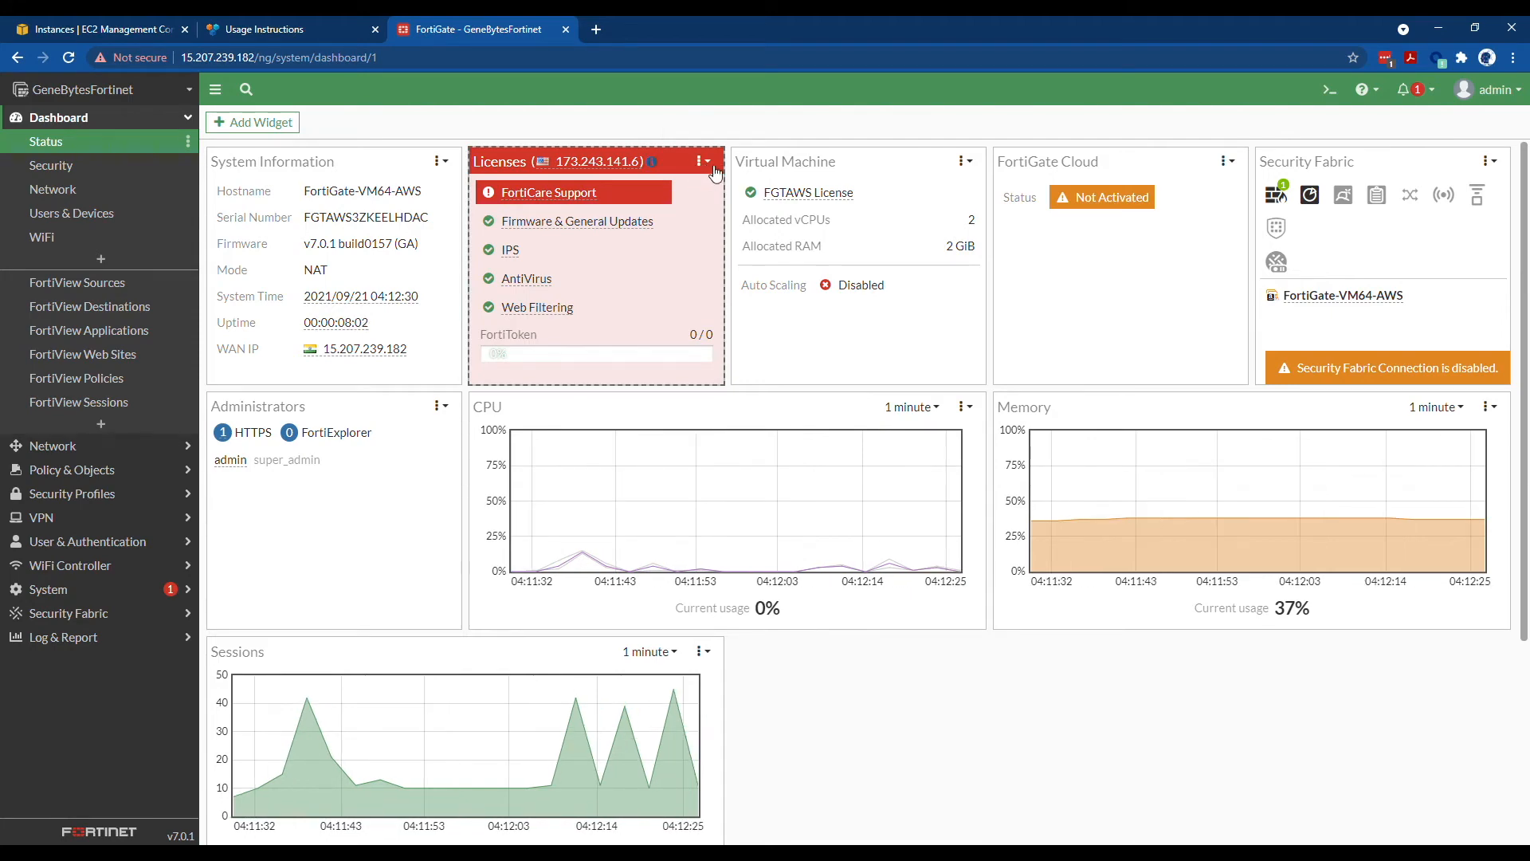
click(1130, 196)
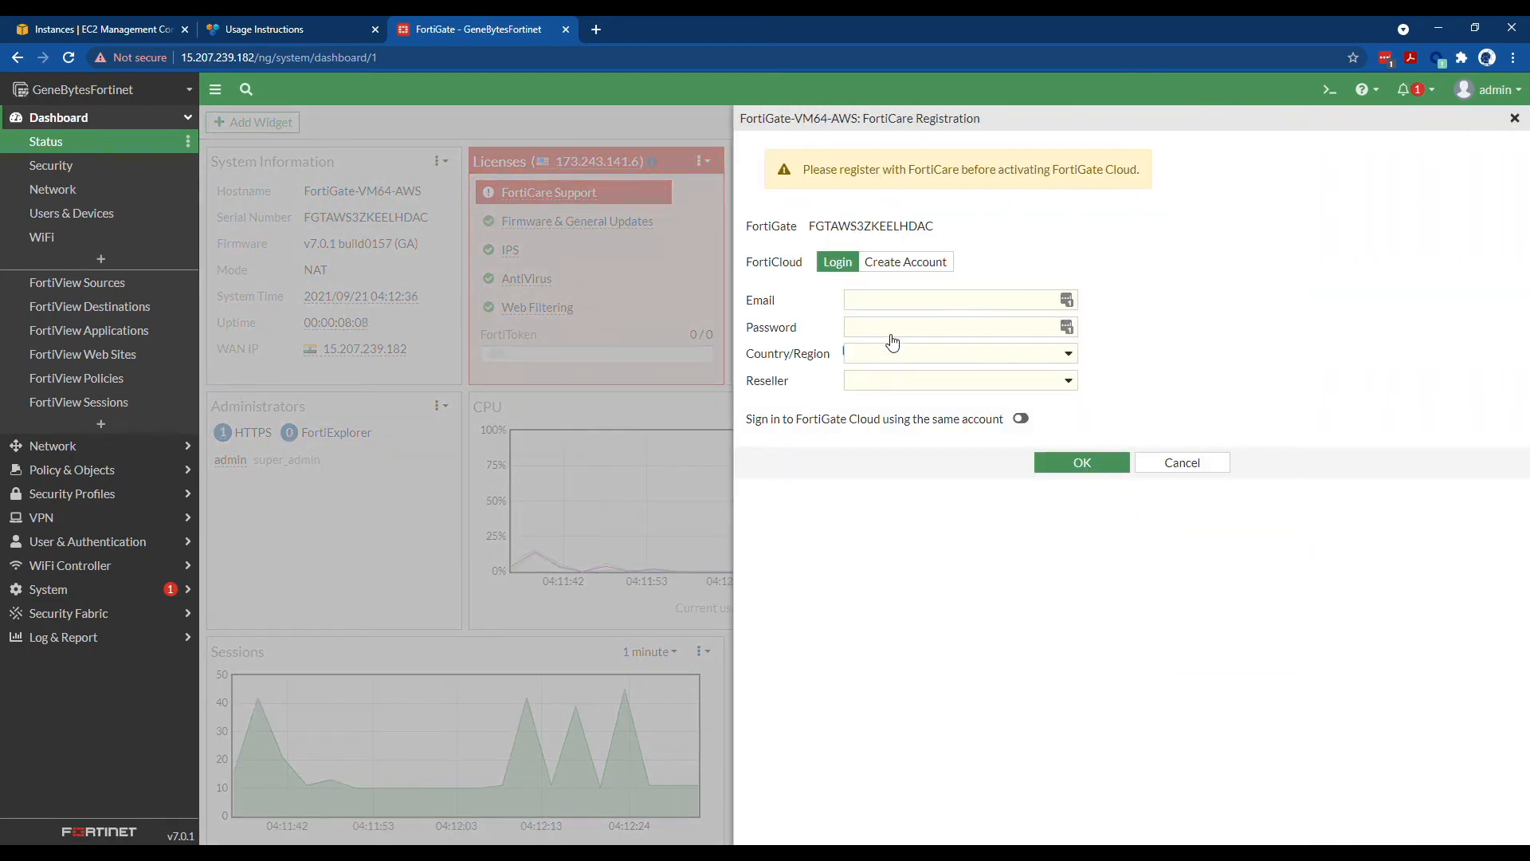
click(1514, 118)
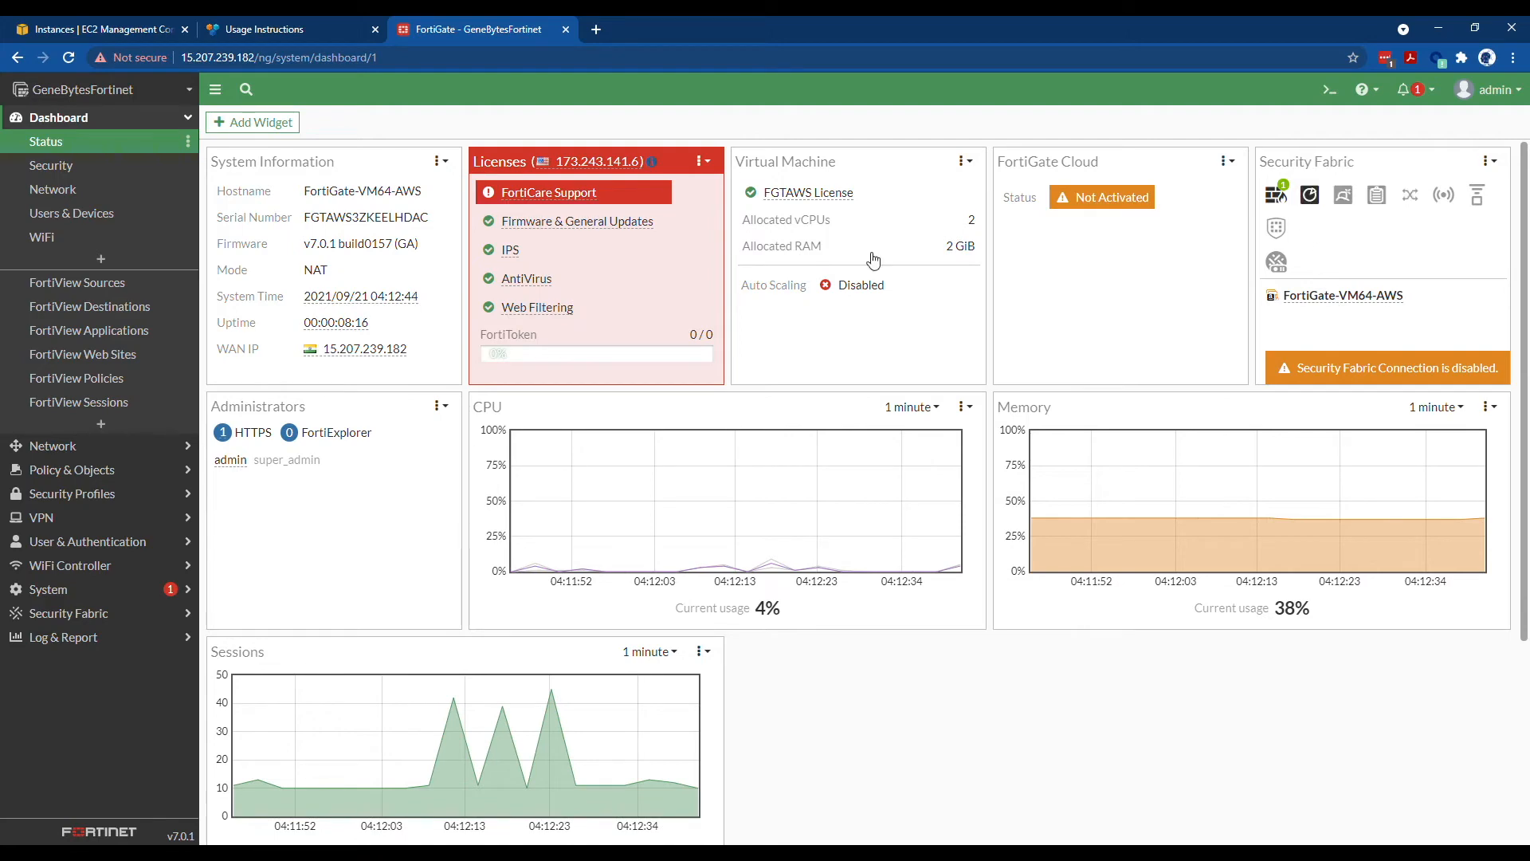
- Back in EC2 Instances, deselect FORTIVM and start the Launch instances wizard
click(98, 31)
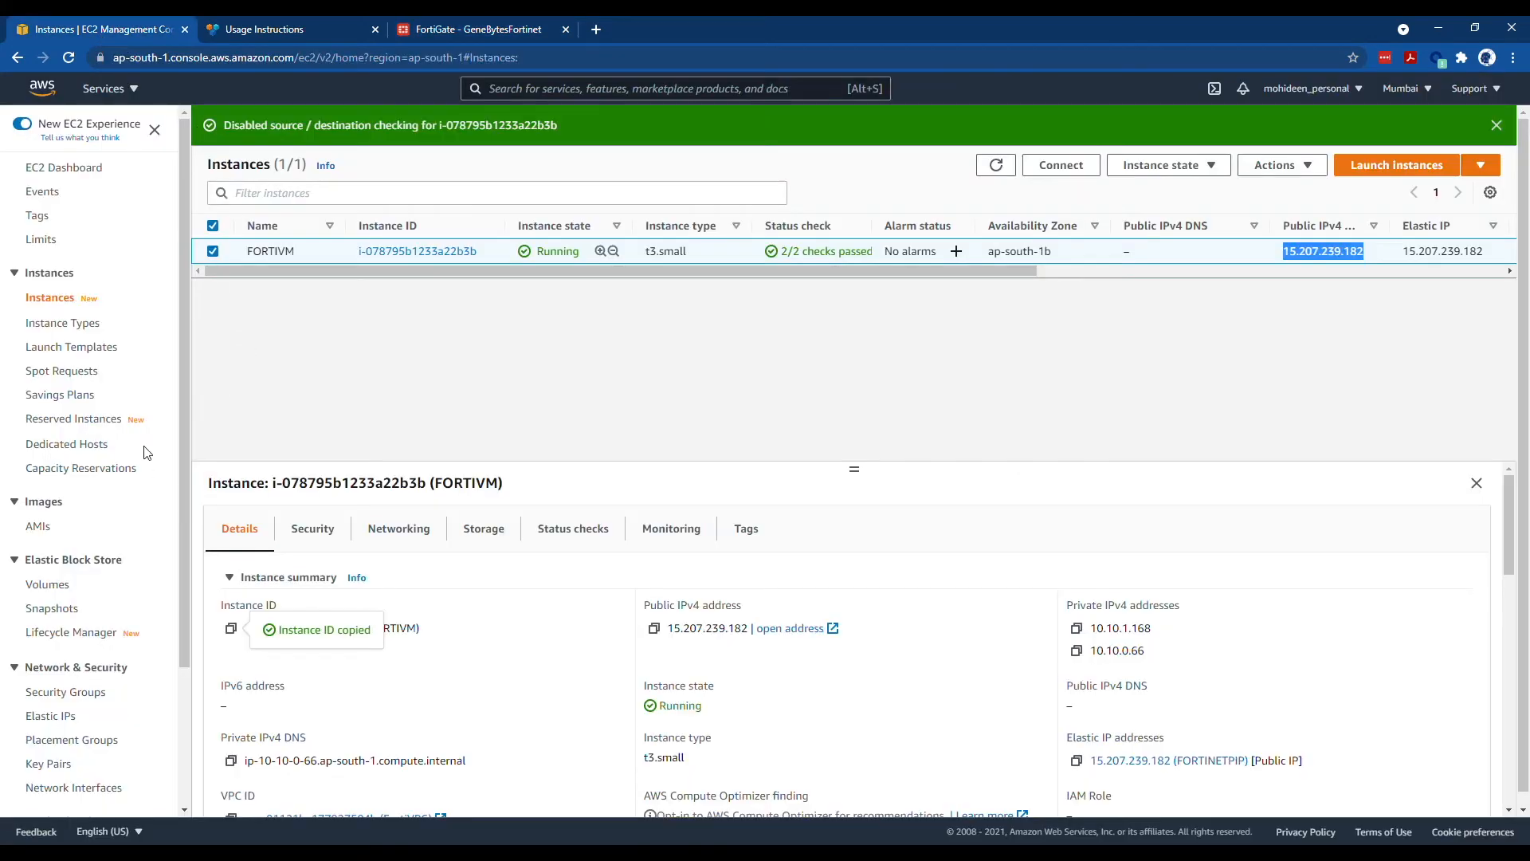
click(1154, 169)
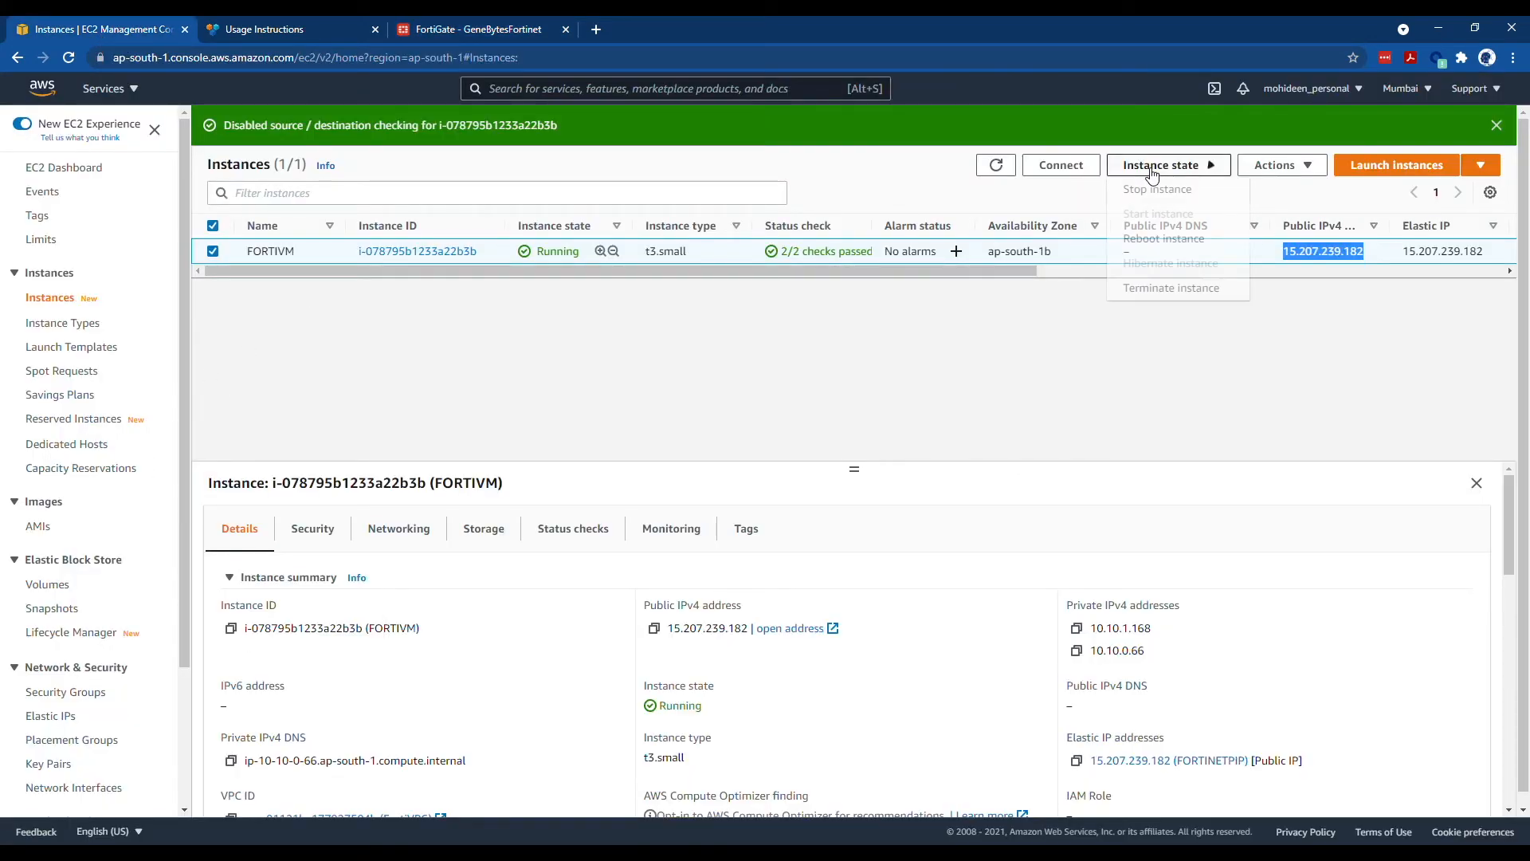
click(860, 358)
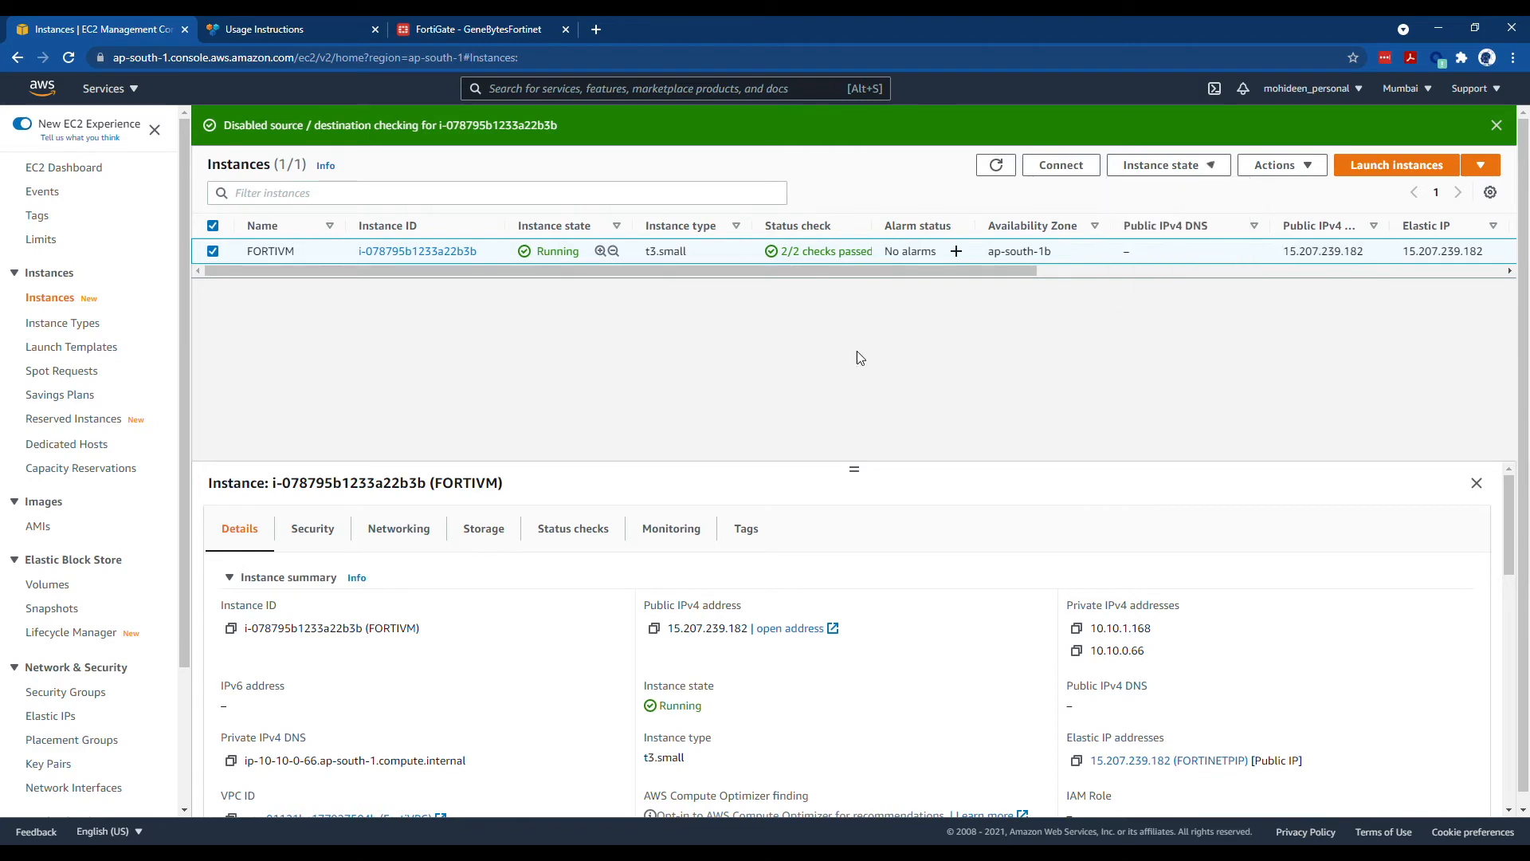
click(215, 252)
click(1410, 170)
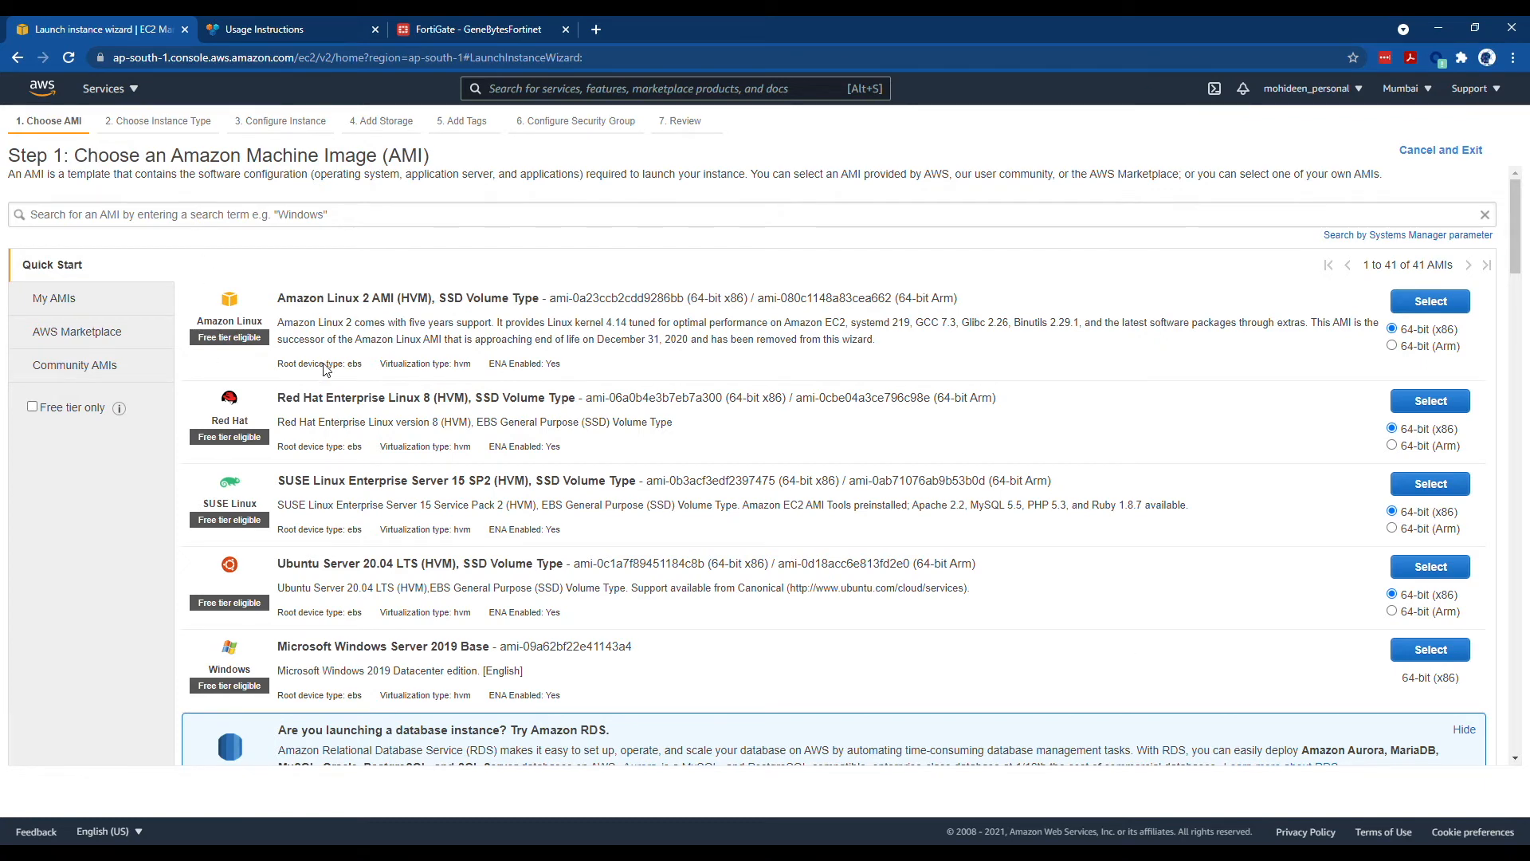
- Search the AMI catalogue for Ubuntu
click(211, 222)
text(L)
key(BackSpace)
text(U)
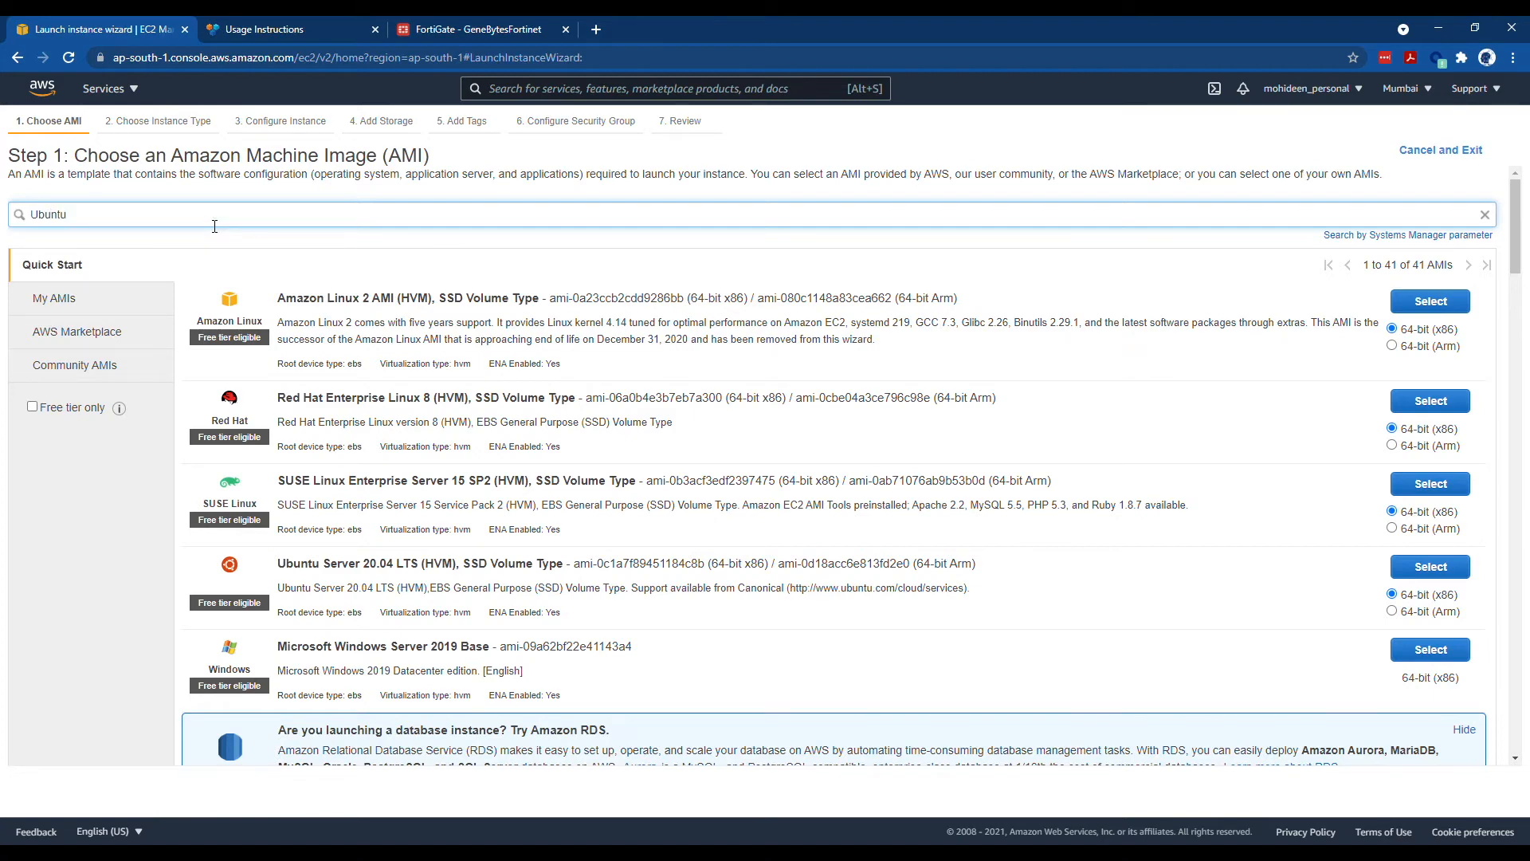
text(buntu)
key(Return)
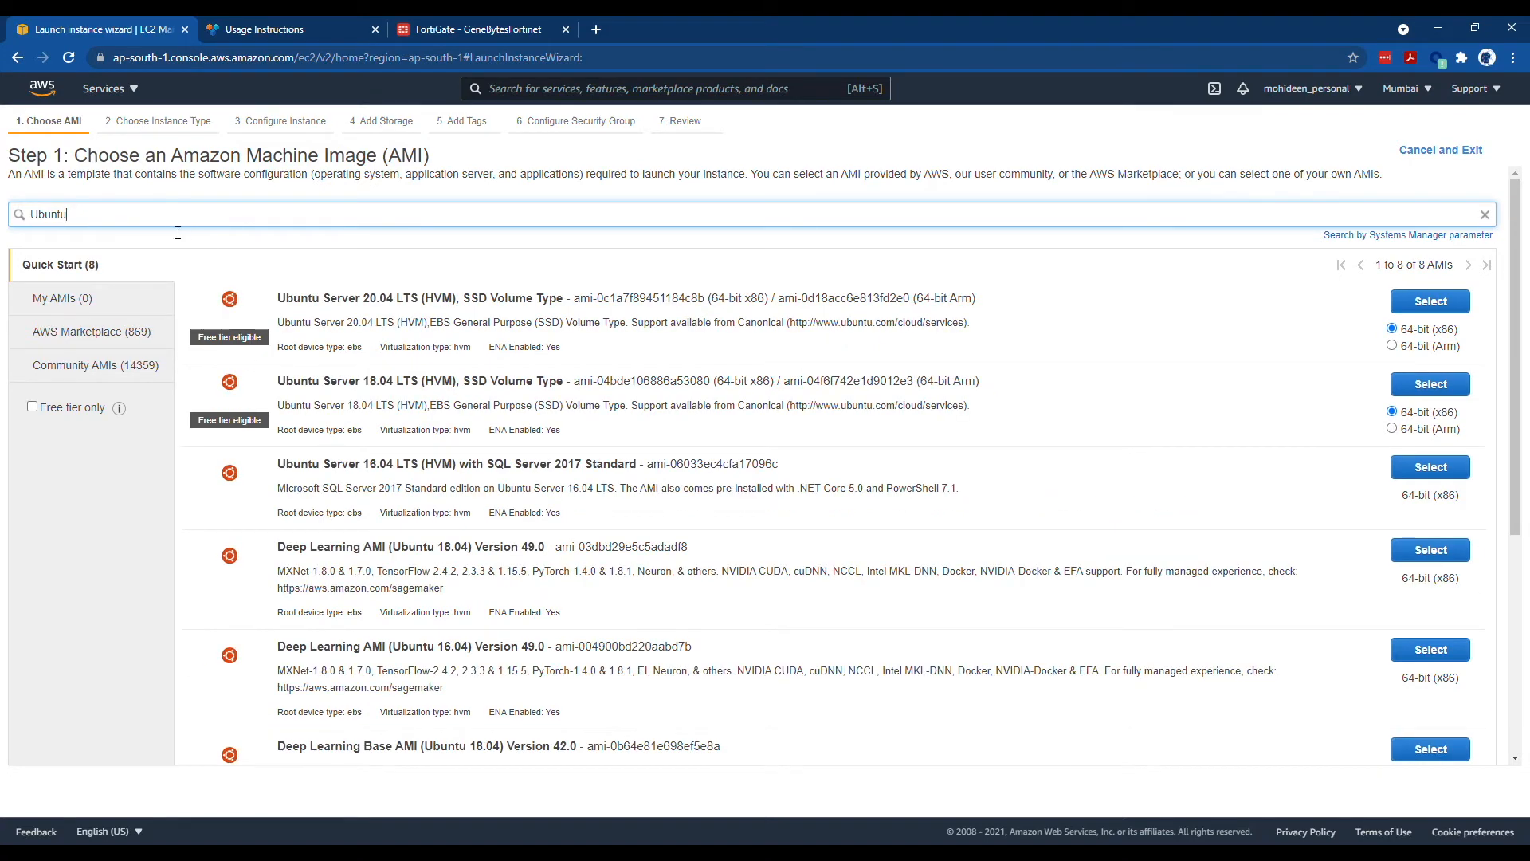
- Search the AMIs for Windows and select Microsoft Windows Server 2016 Base
key(ctrl+a)
text(Windows)
key(Return)
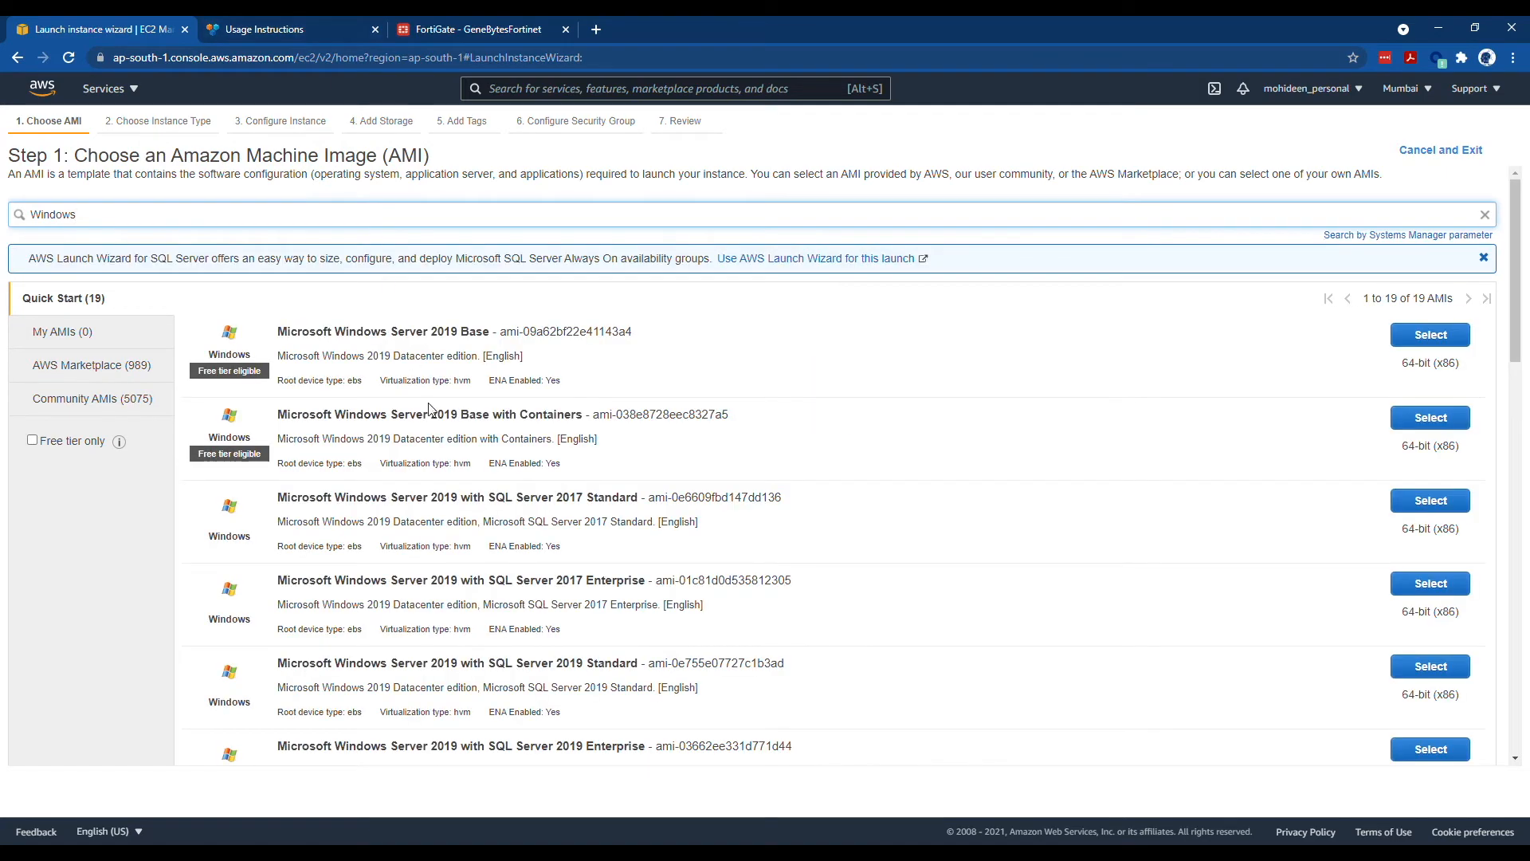
scroll(433, 408, down, 4)
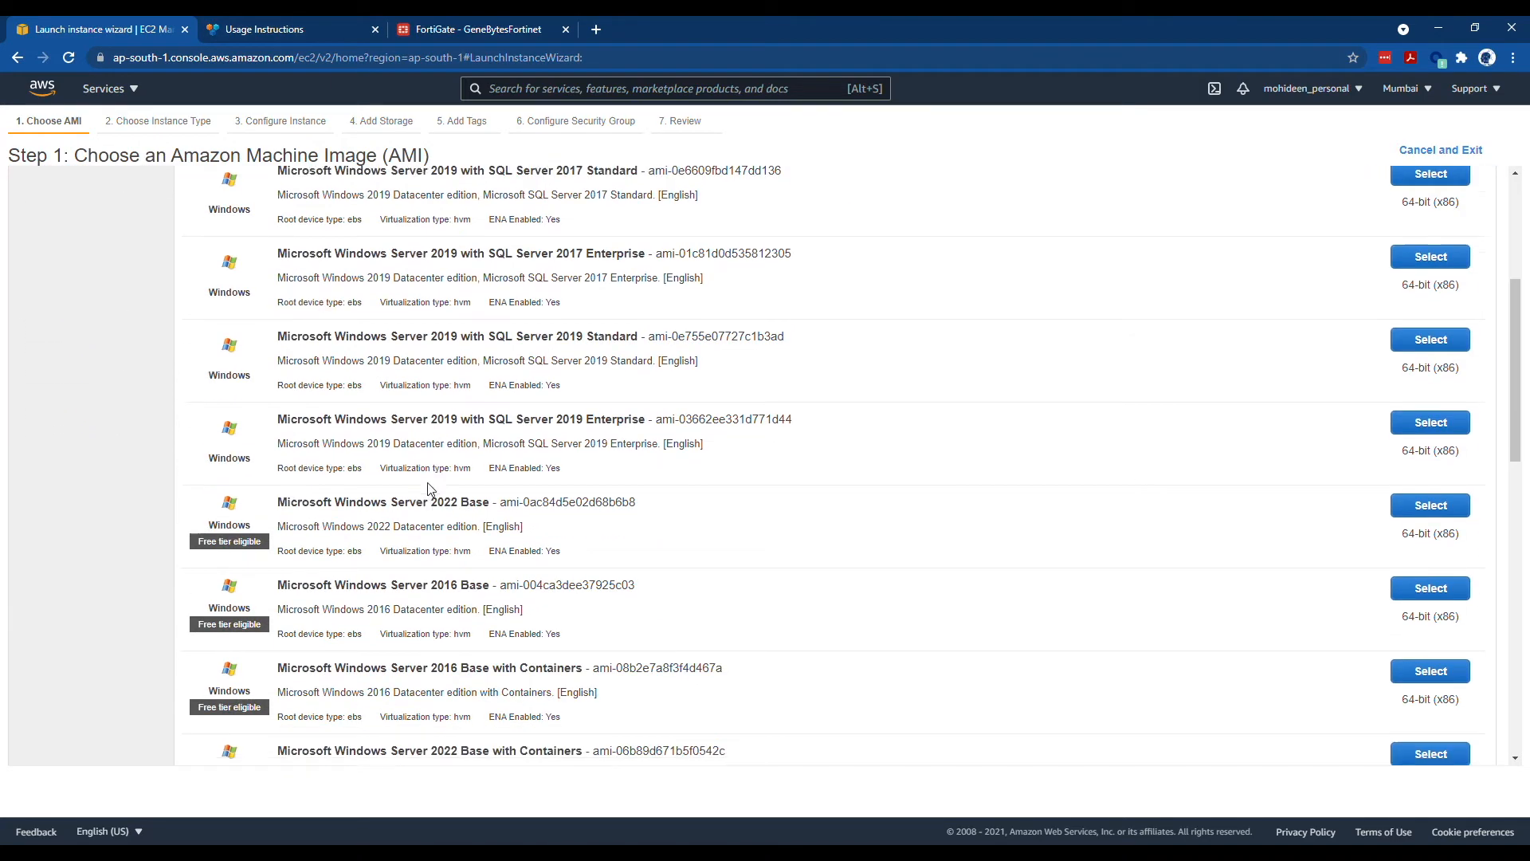
scroll(430, 490, down, 1)
scroll(380, 627, down, 1)
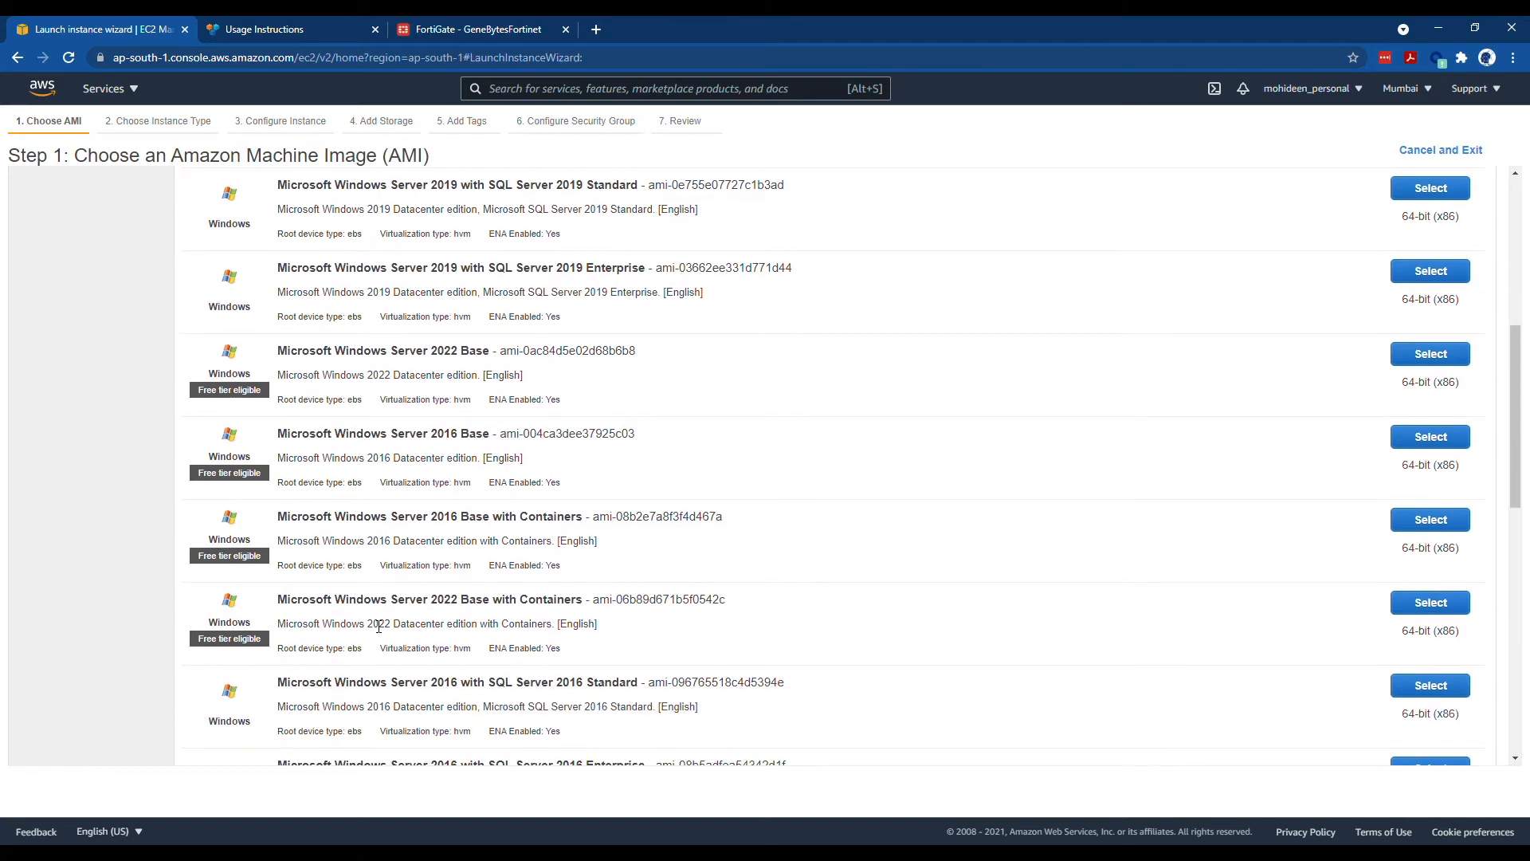
scroll(375, 622, down, 2)
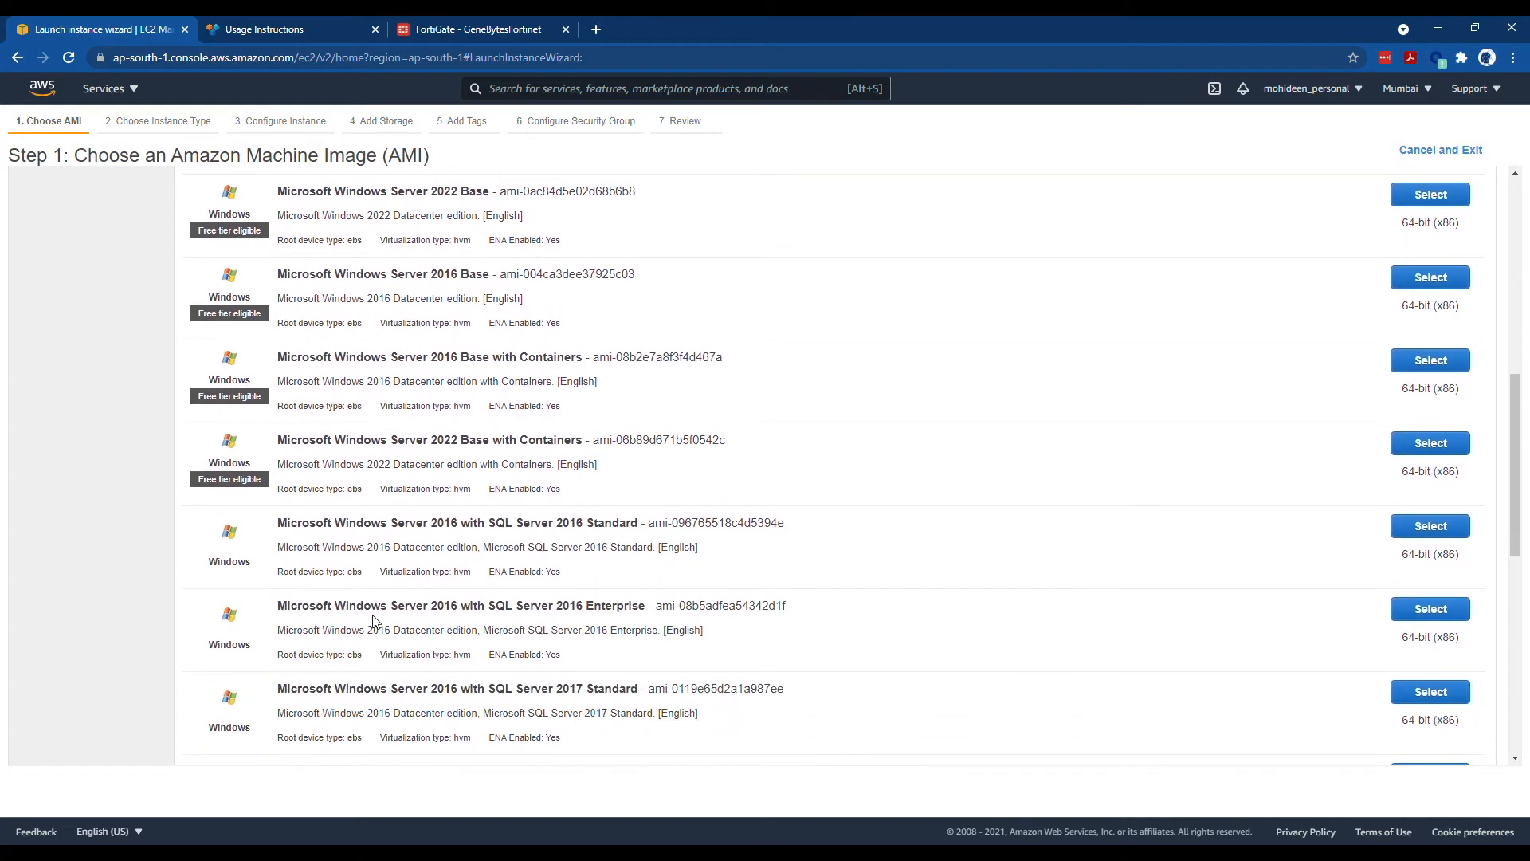
click(1414, 284)
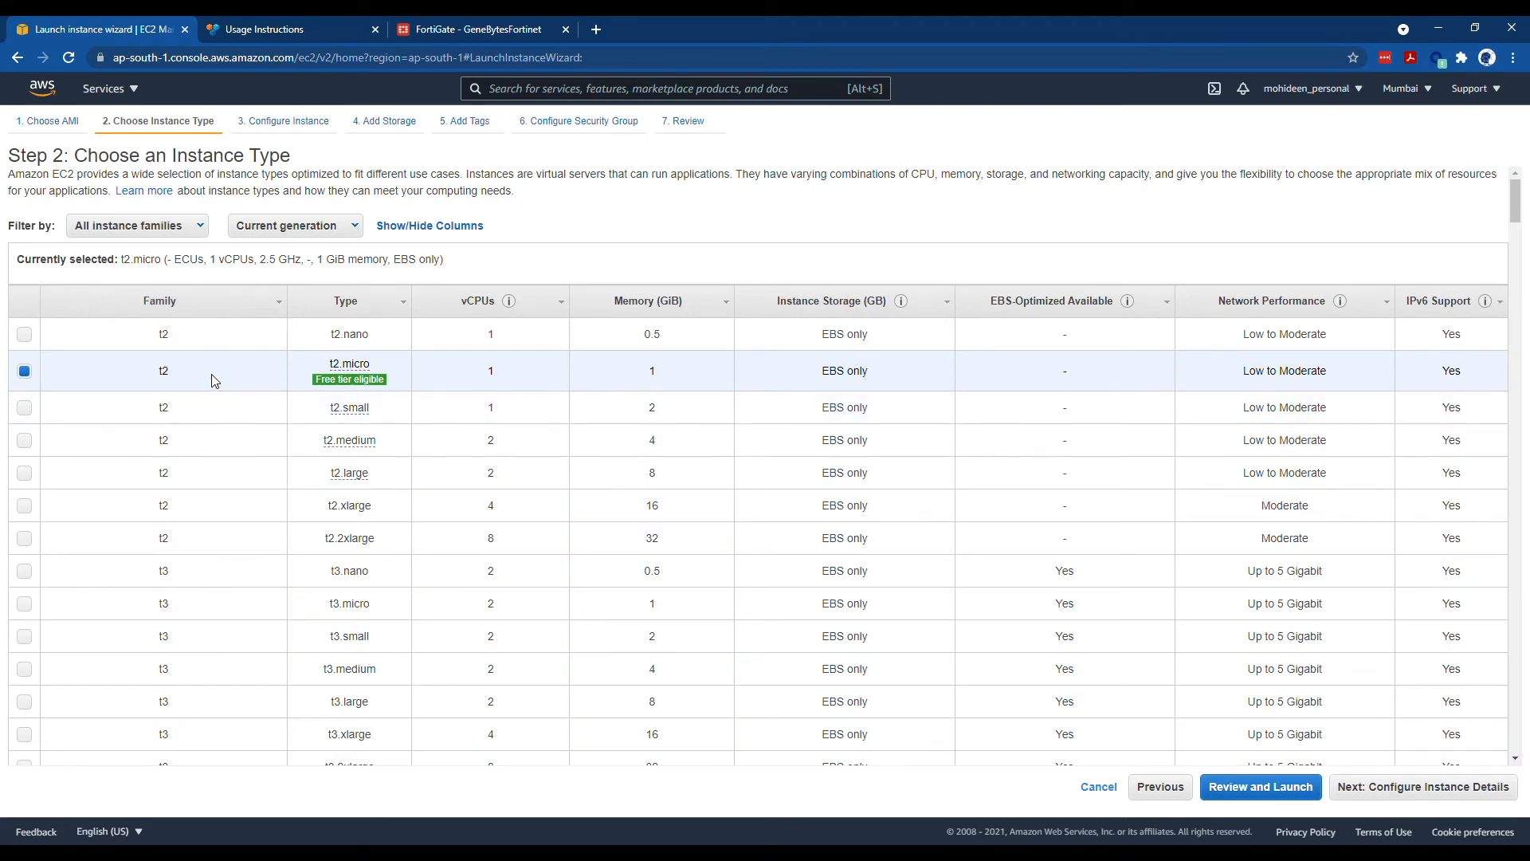
- Keep t2.micro and place the instance in the FortiVPC network, PrivateSN subnet
click(1393, 787)
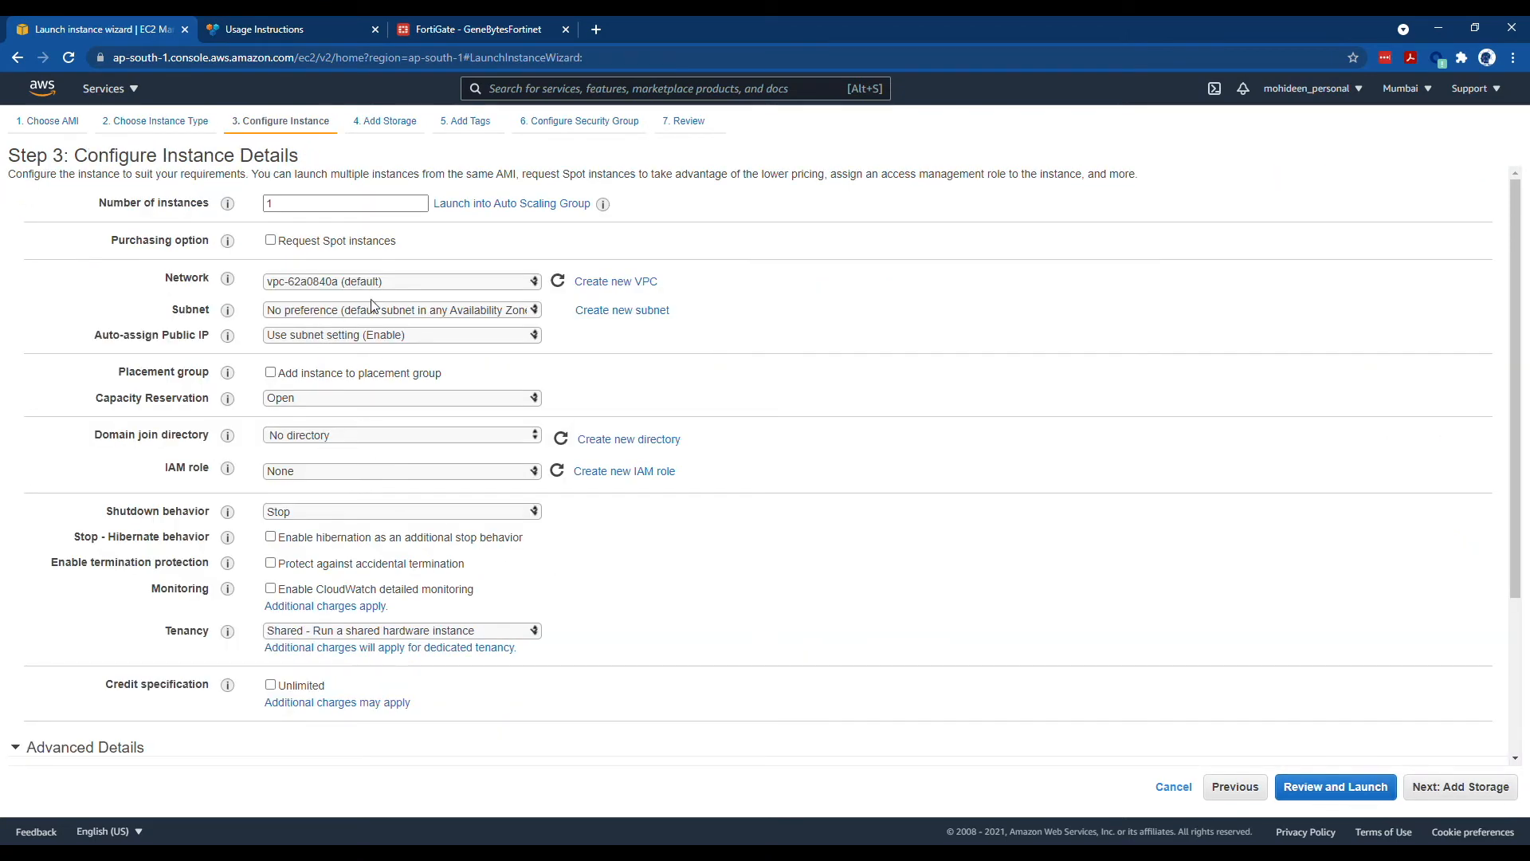
click(377, 309)
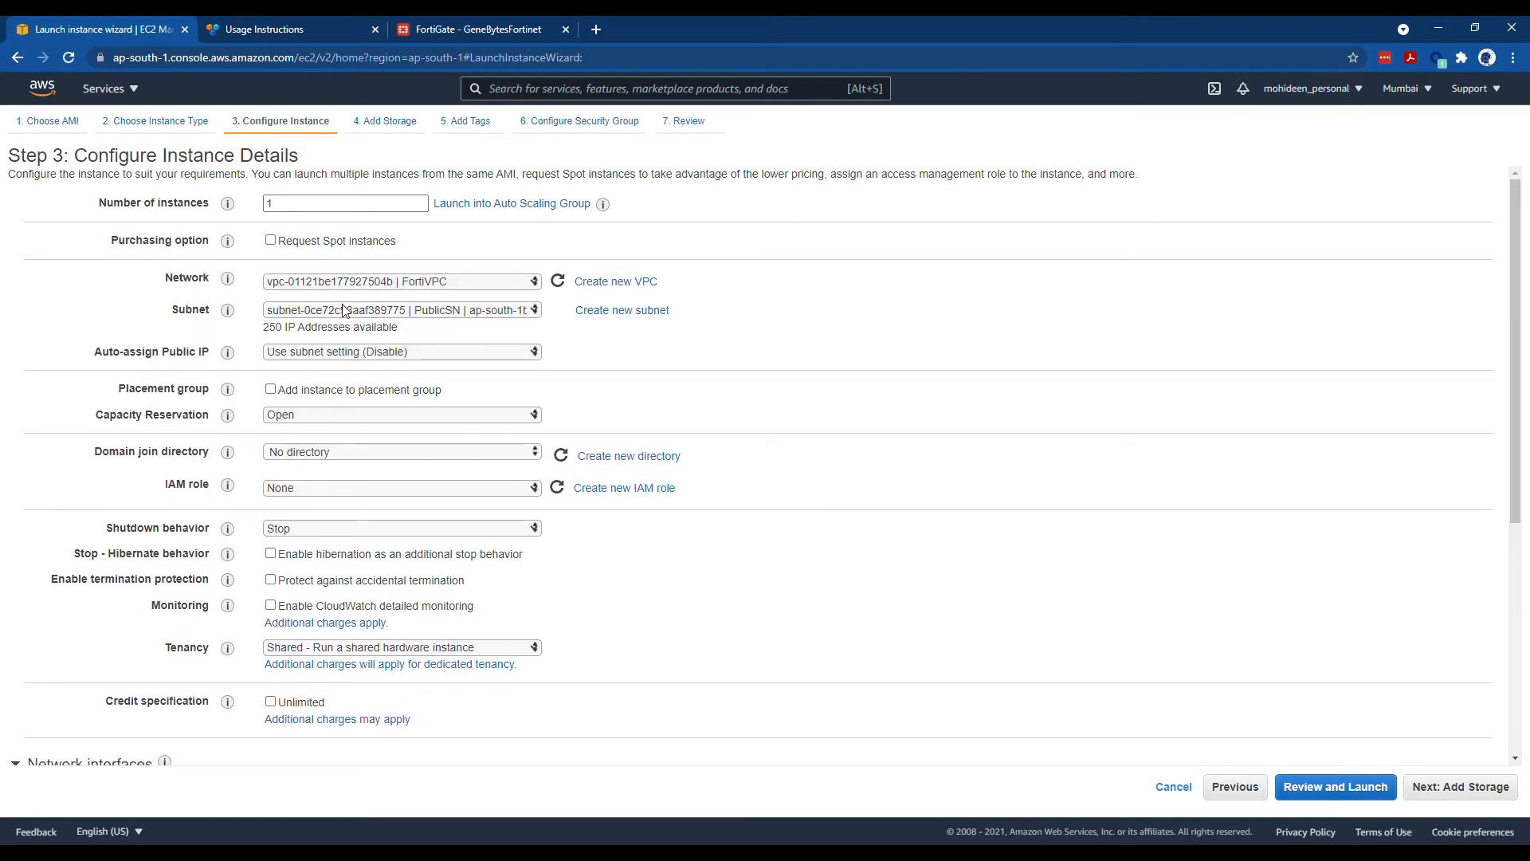
click(360, 343)
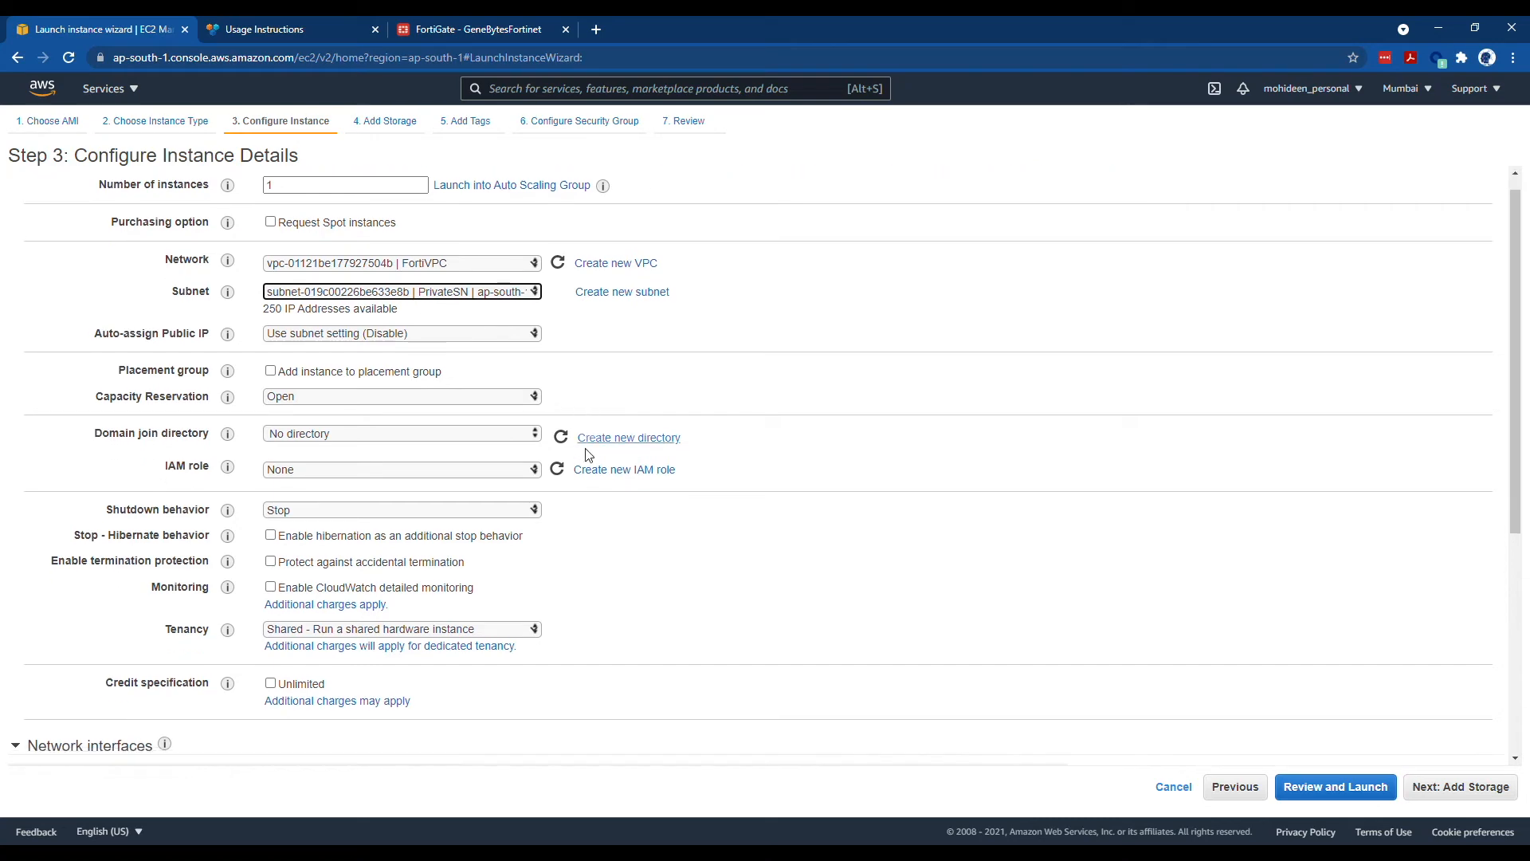
scroll(571, 508, down, 4)
scroll(300, 571, down, 1)
- Accept default storage, tags and RDP security group, acknowledge the existing key pair, and launch
click(1489, 789)
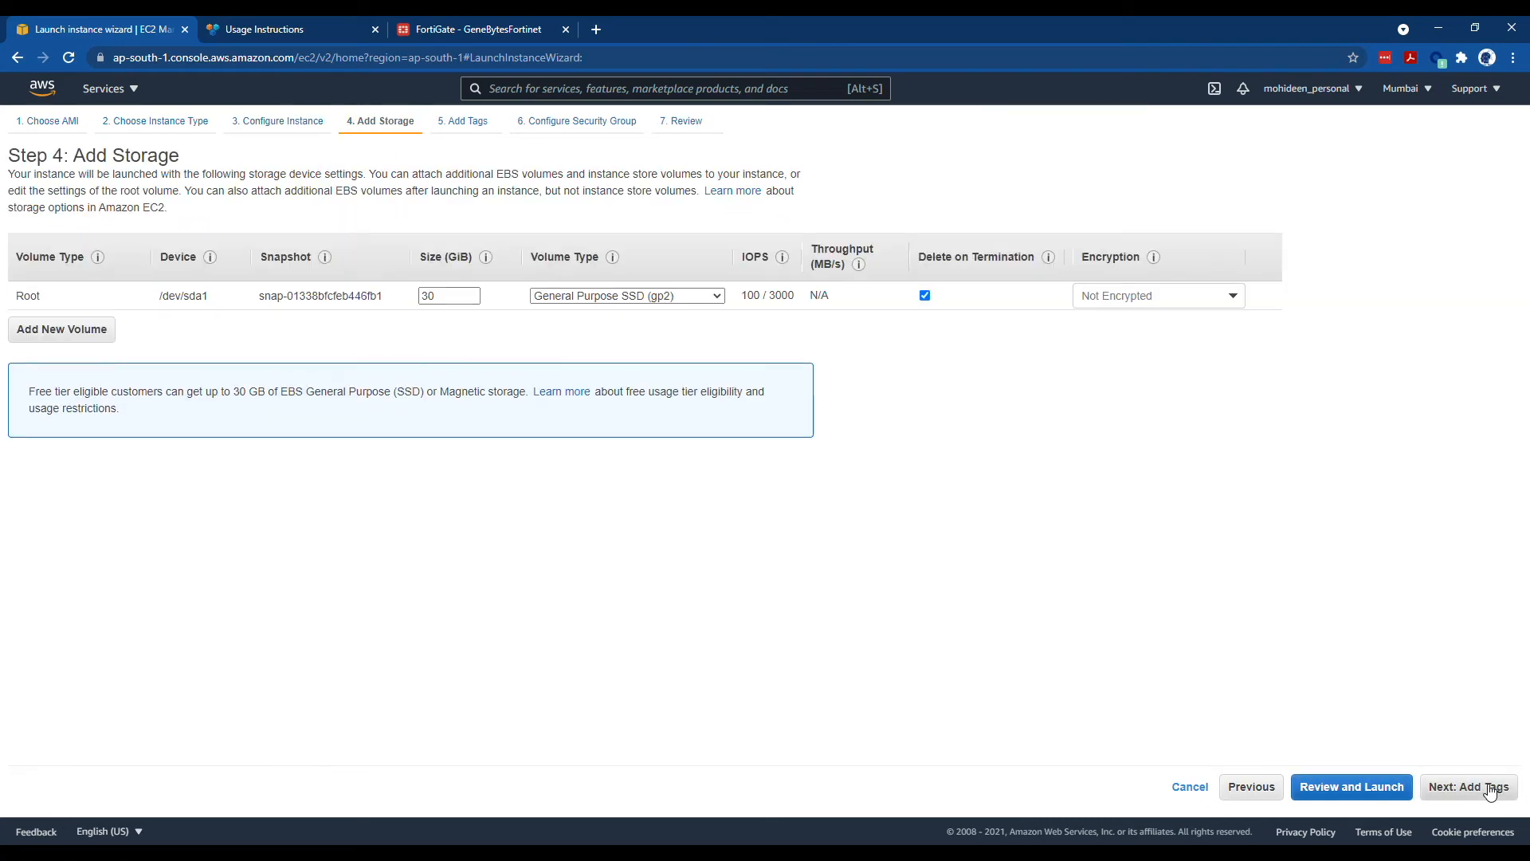
click(1488, 790)
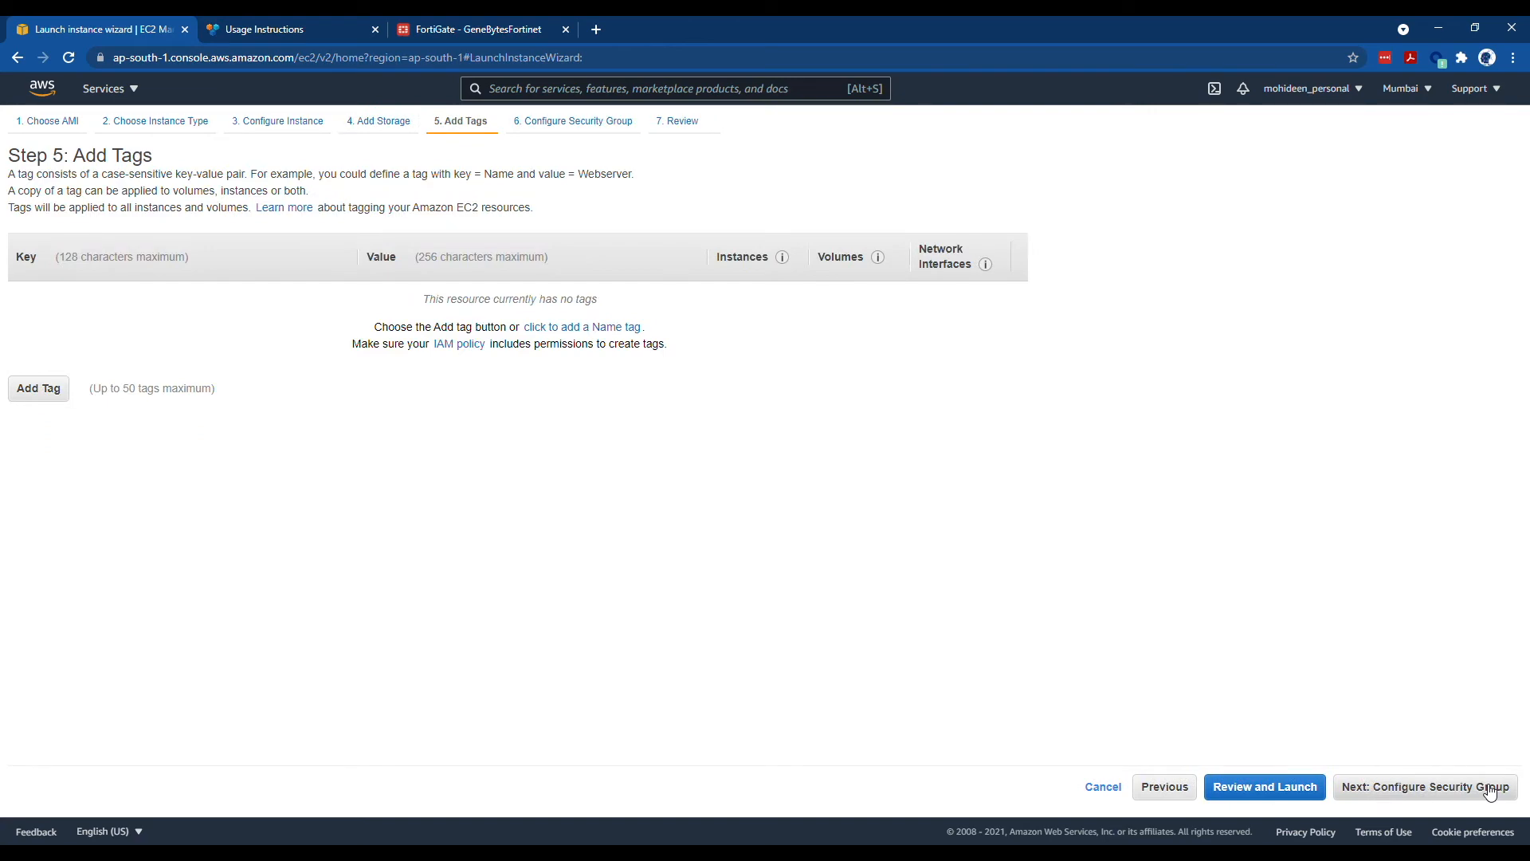
click(1488, 790)
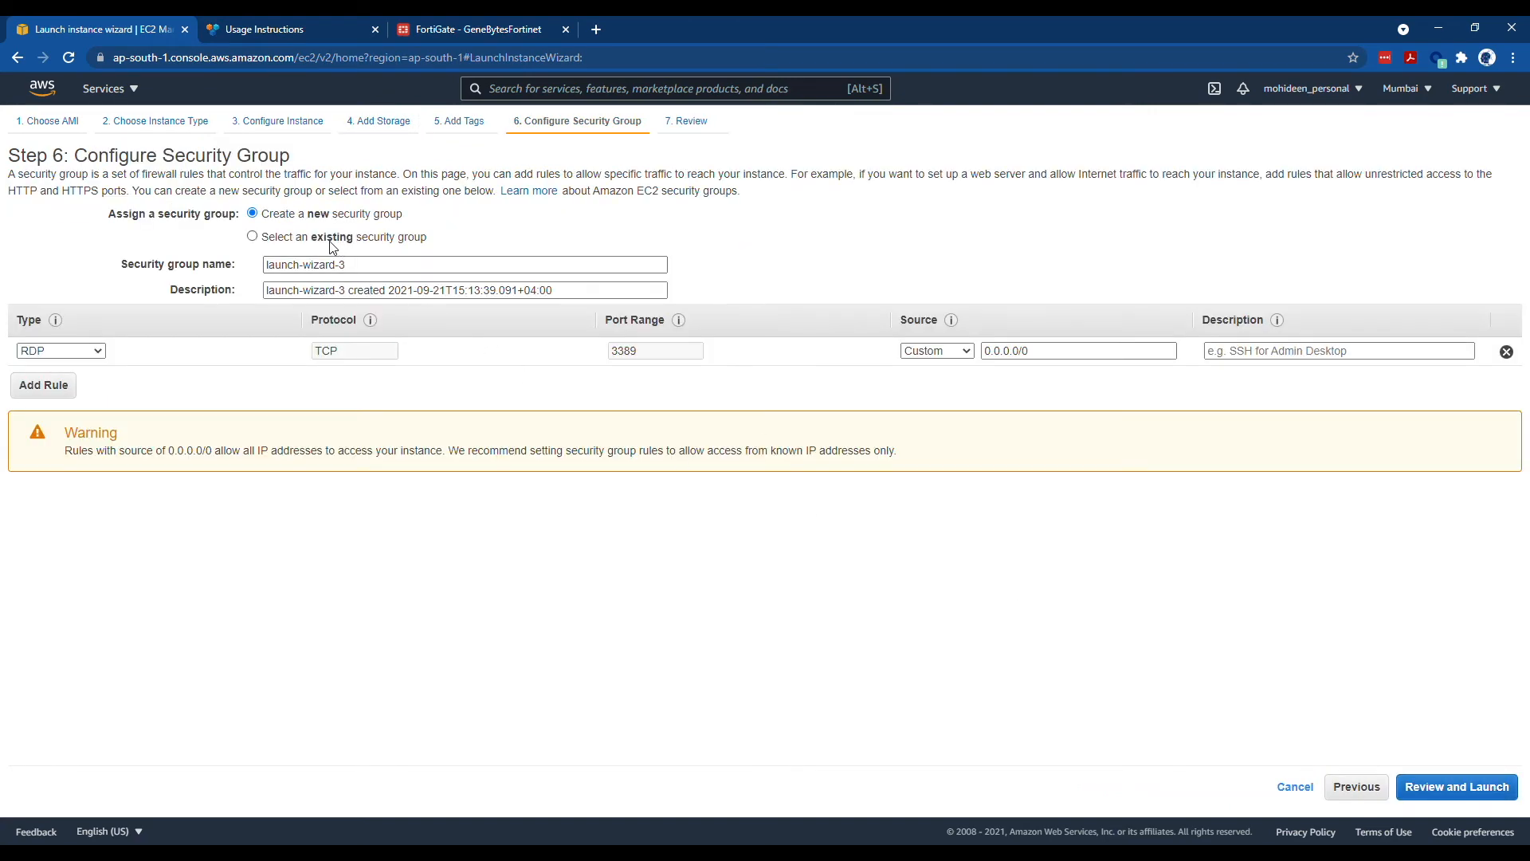
click(1486, 787)
click(1486, 787)
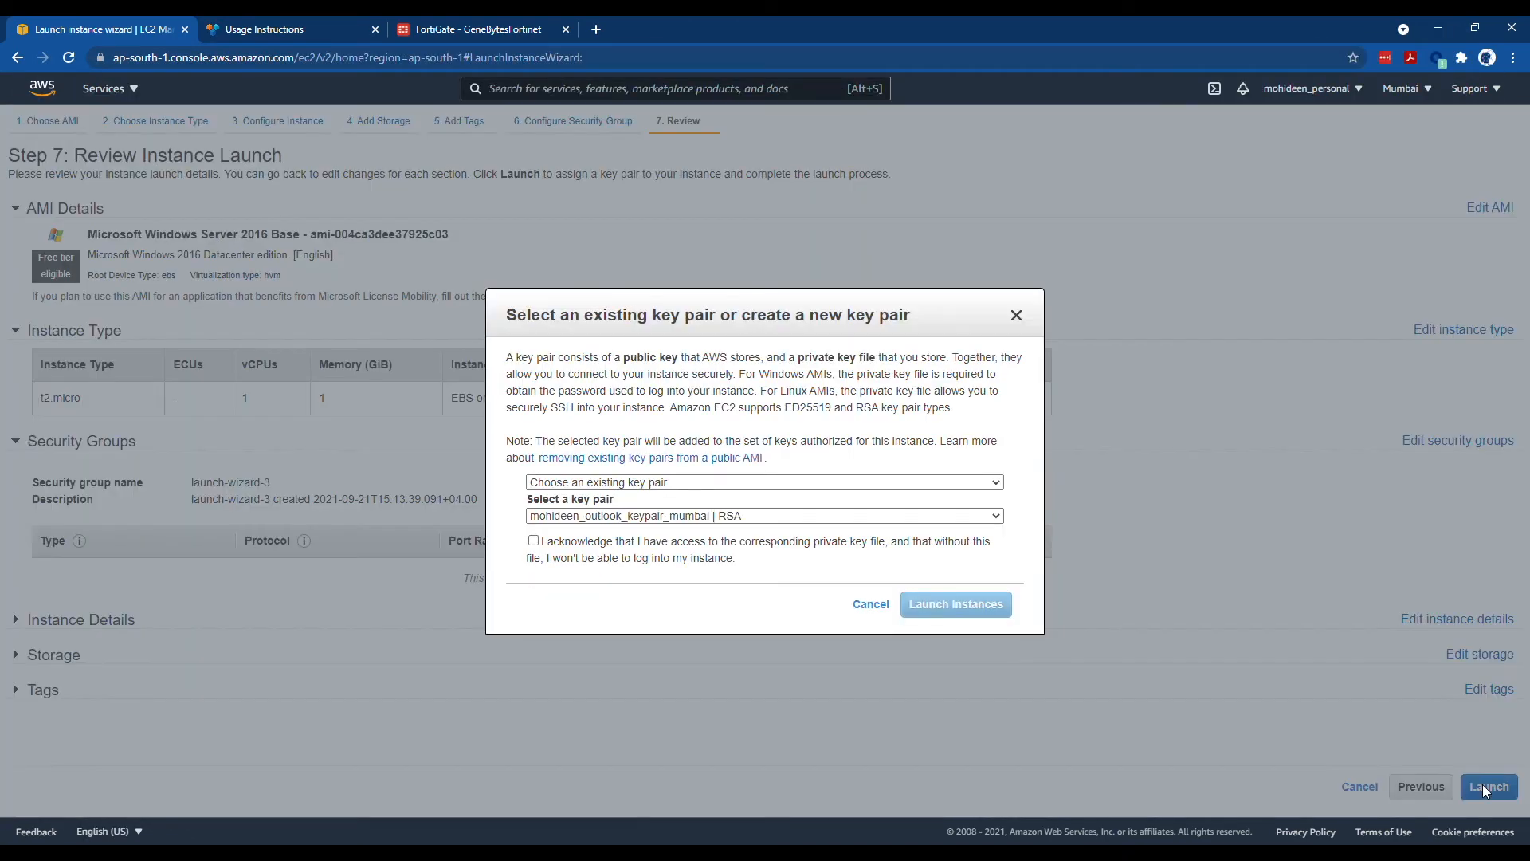
click(741, 516)
click(741, 517)
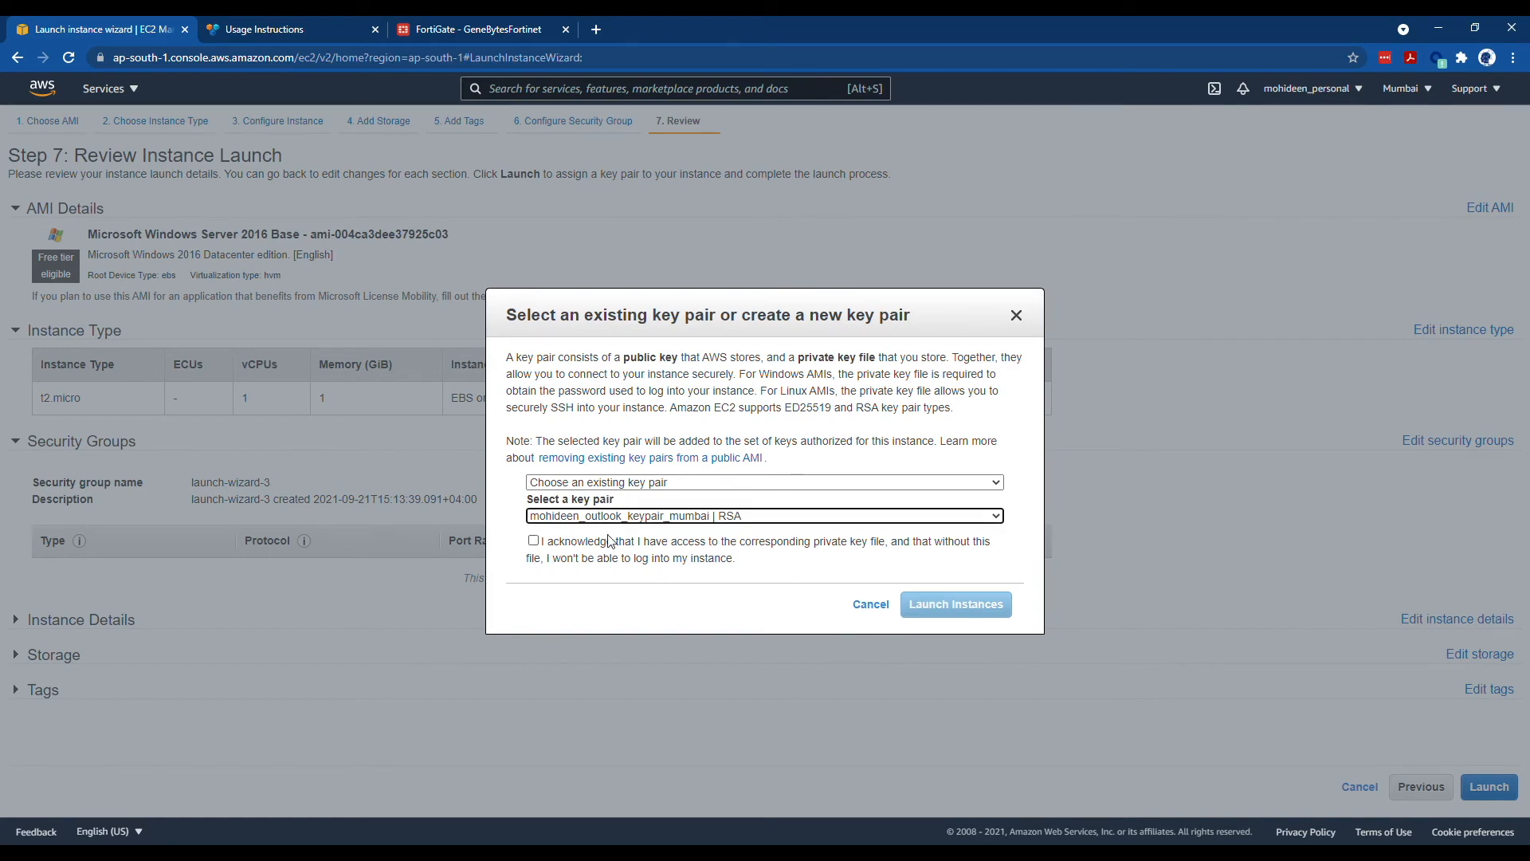
click(619, 548)
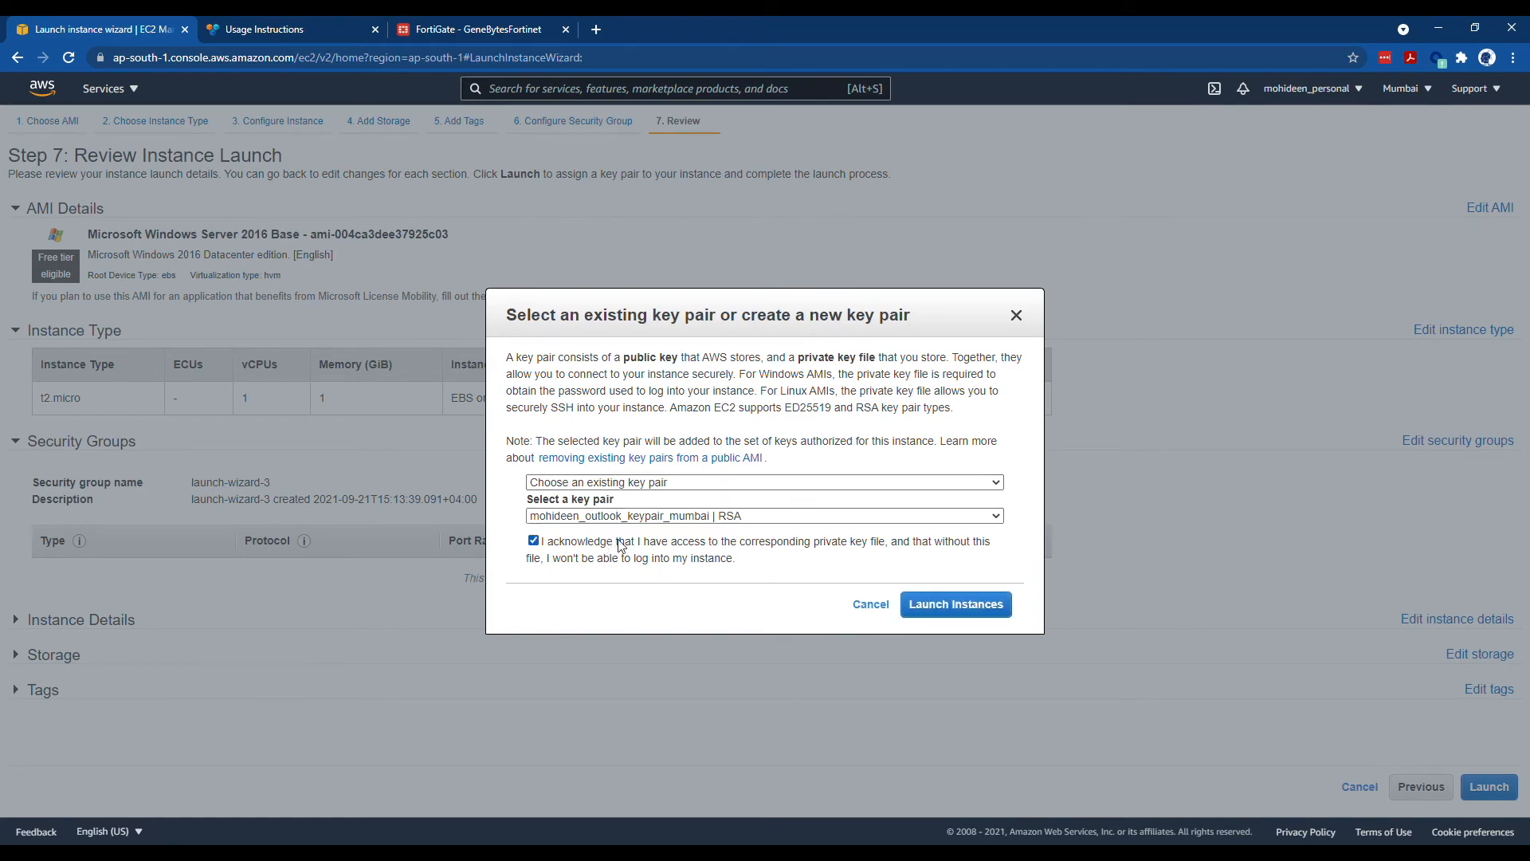
click(933, 603)
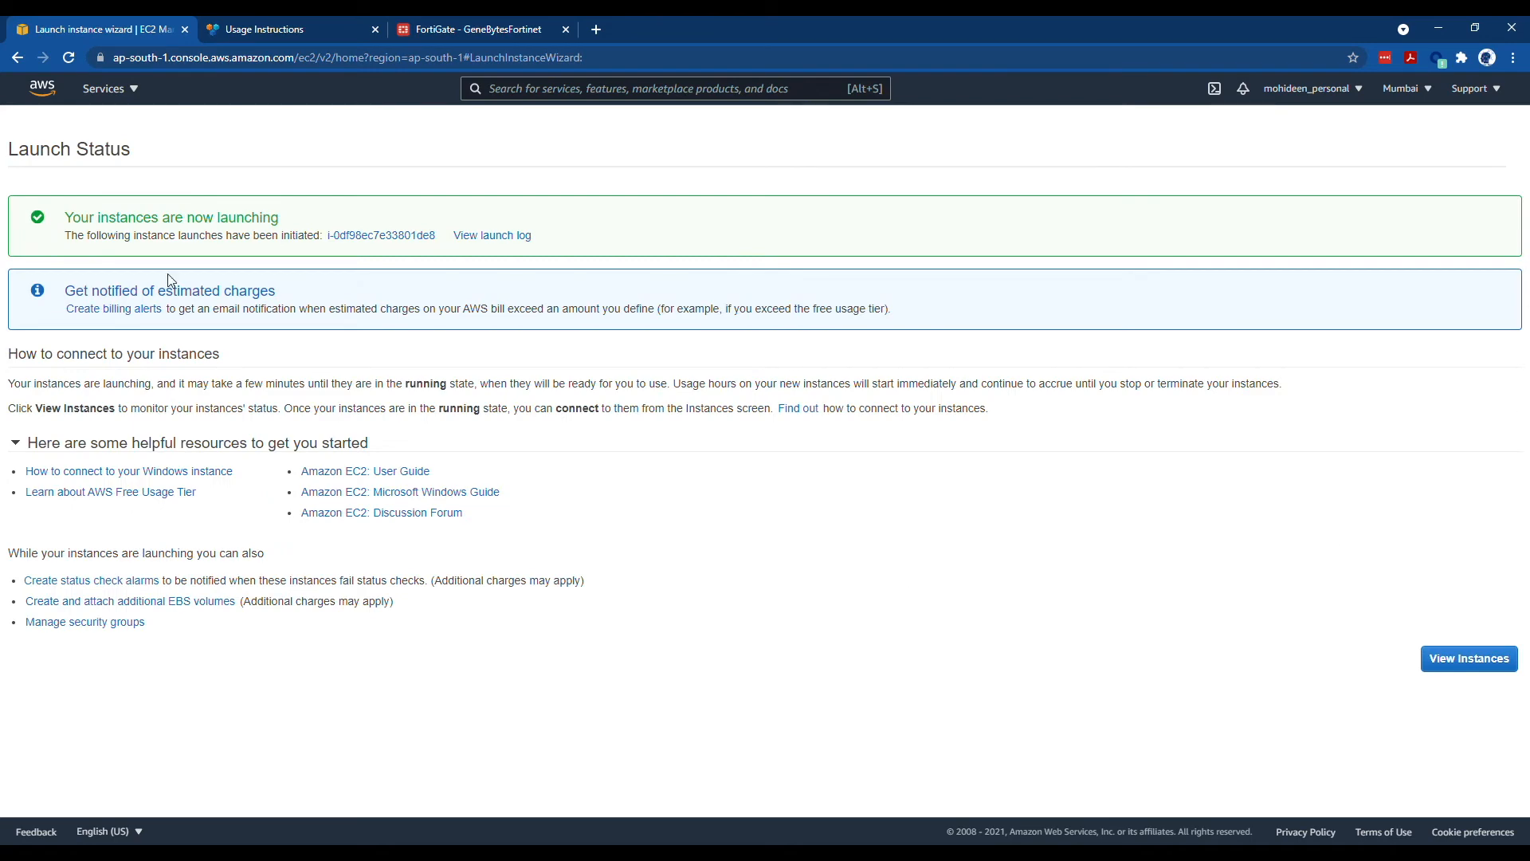
- Return to the EC2 instances list and name the new pending Windows instance TESTVM
click(134, 94)
click(95, 240)
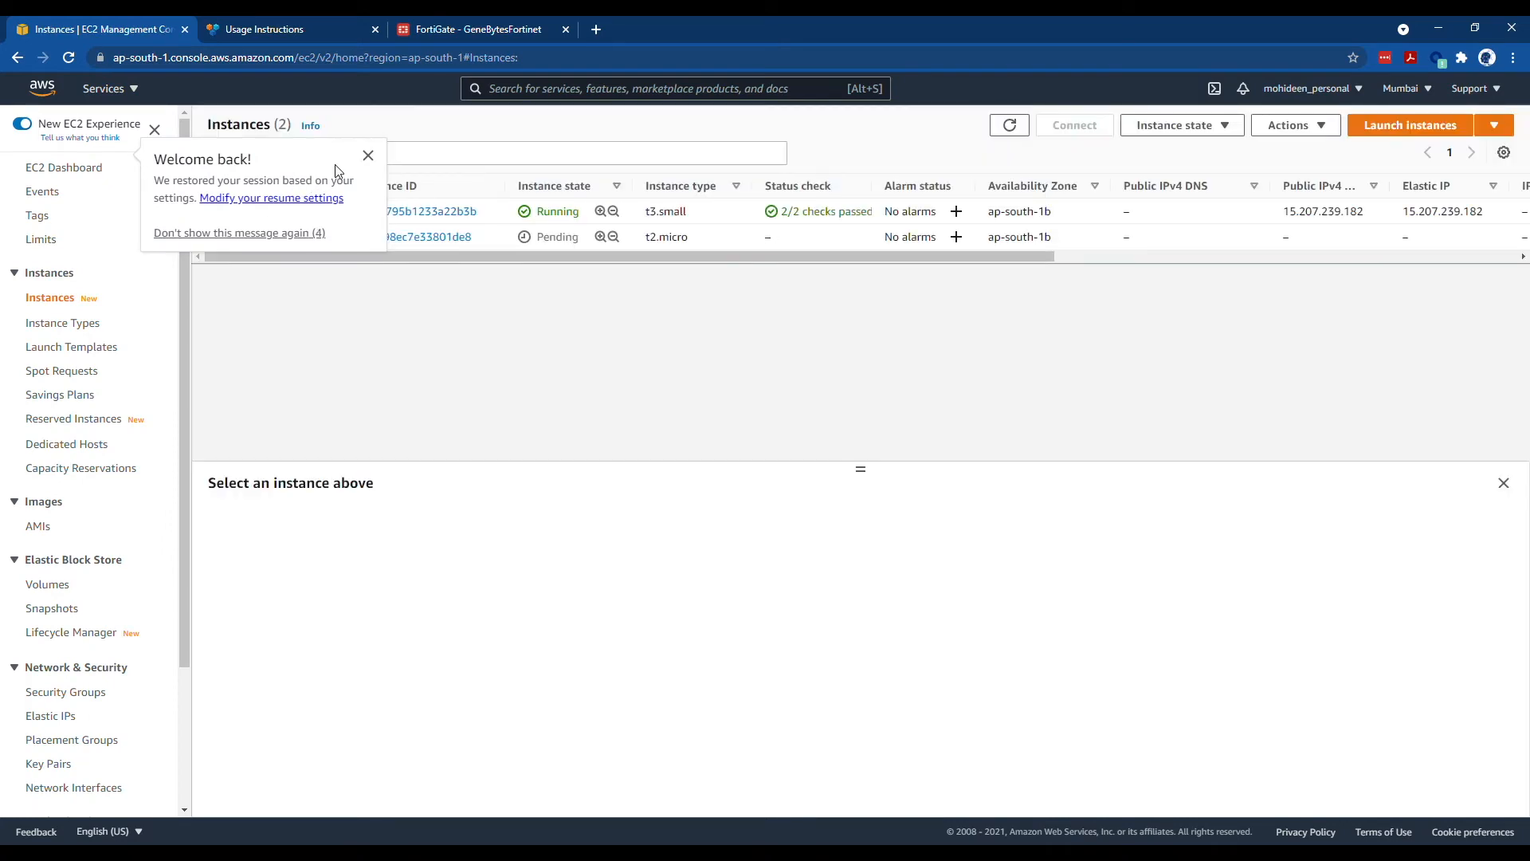
click(368, 155)
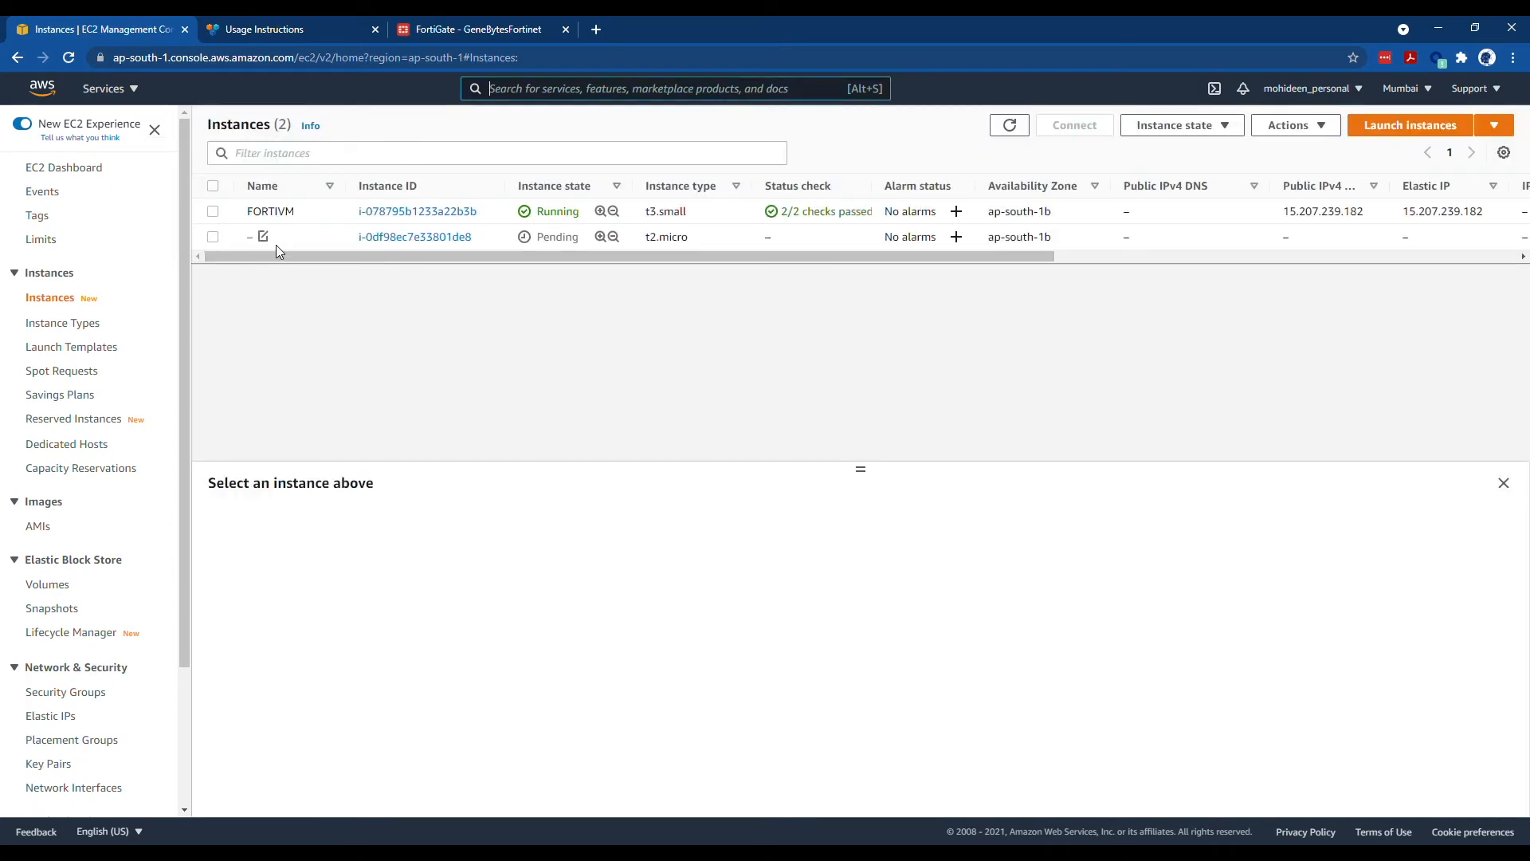
click(264, 237)
click(369, 271)
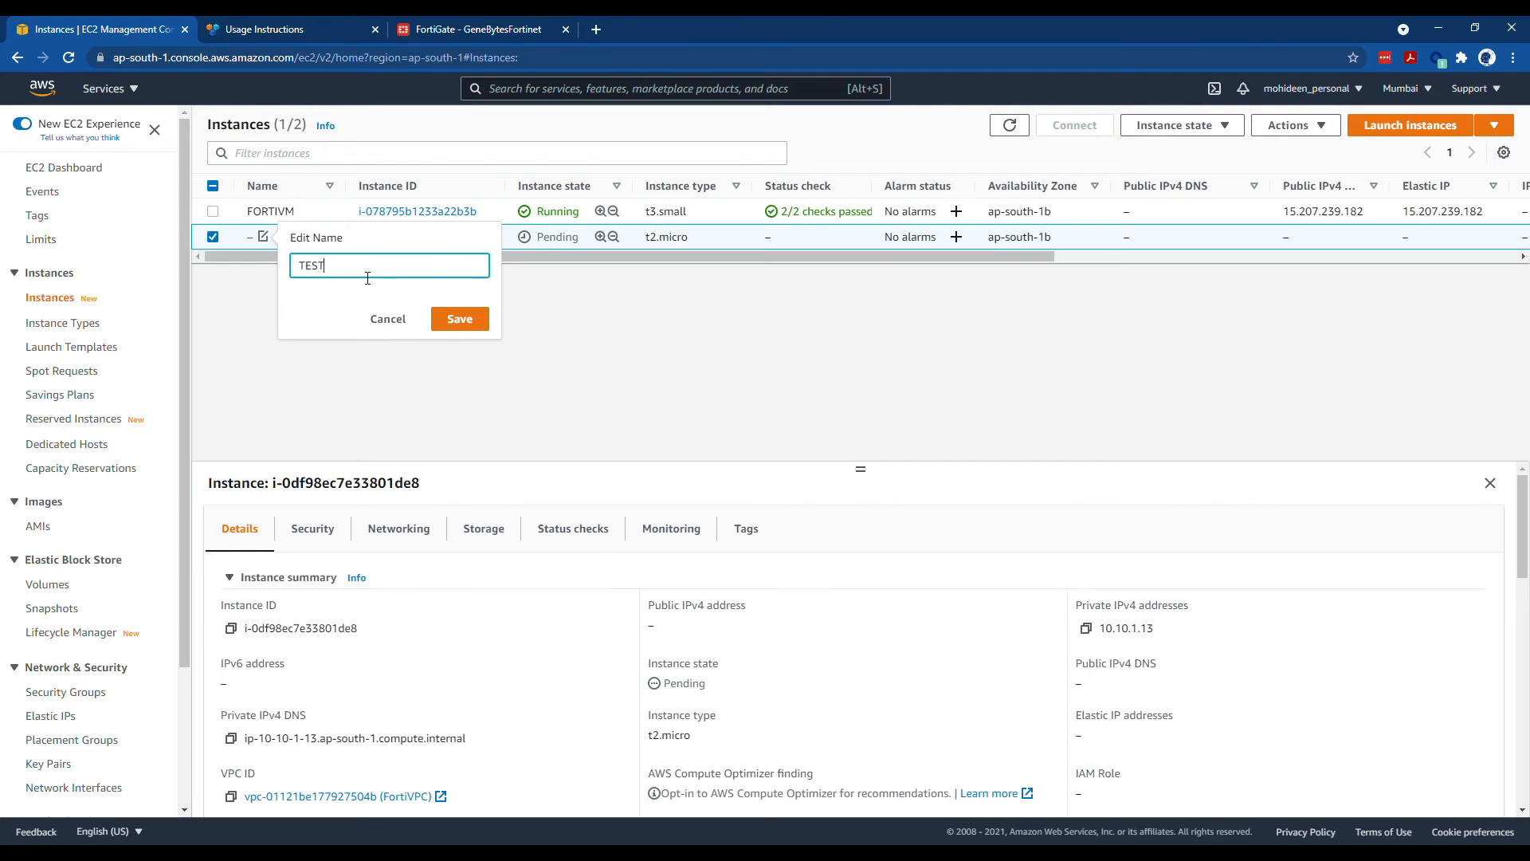
click(446, 311)
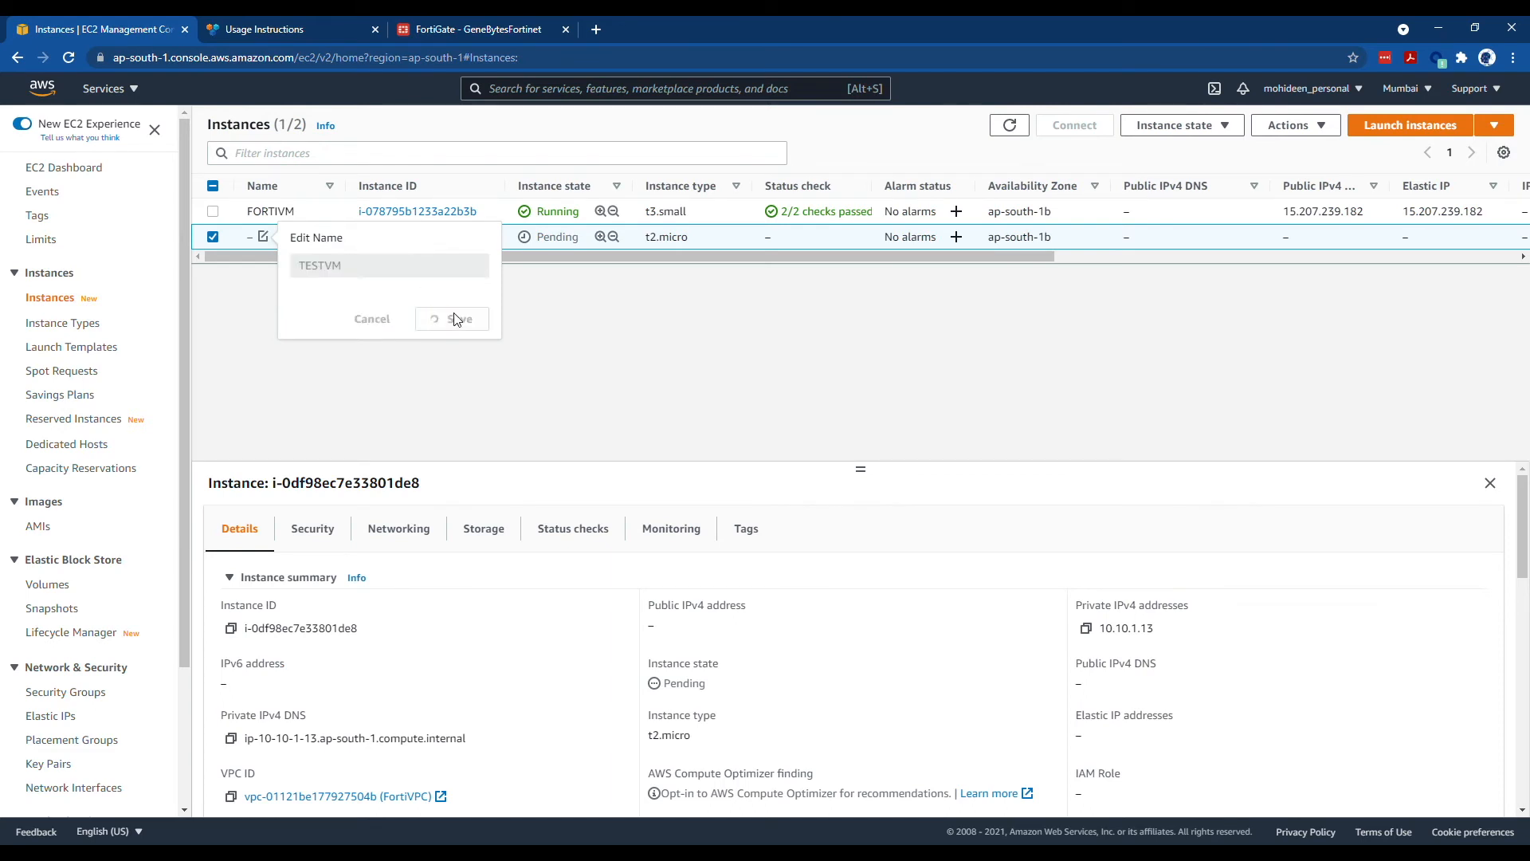
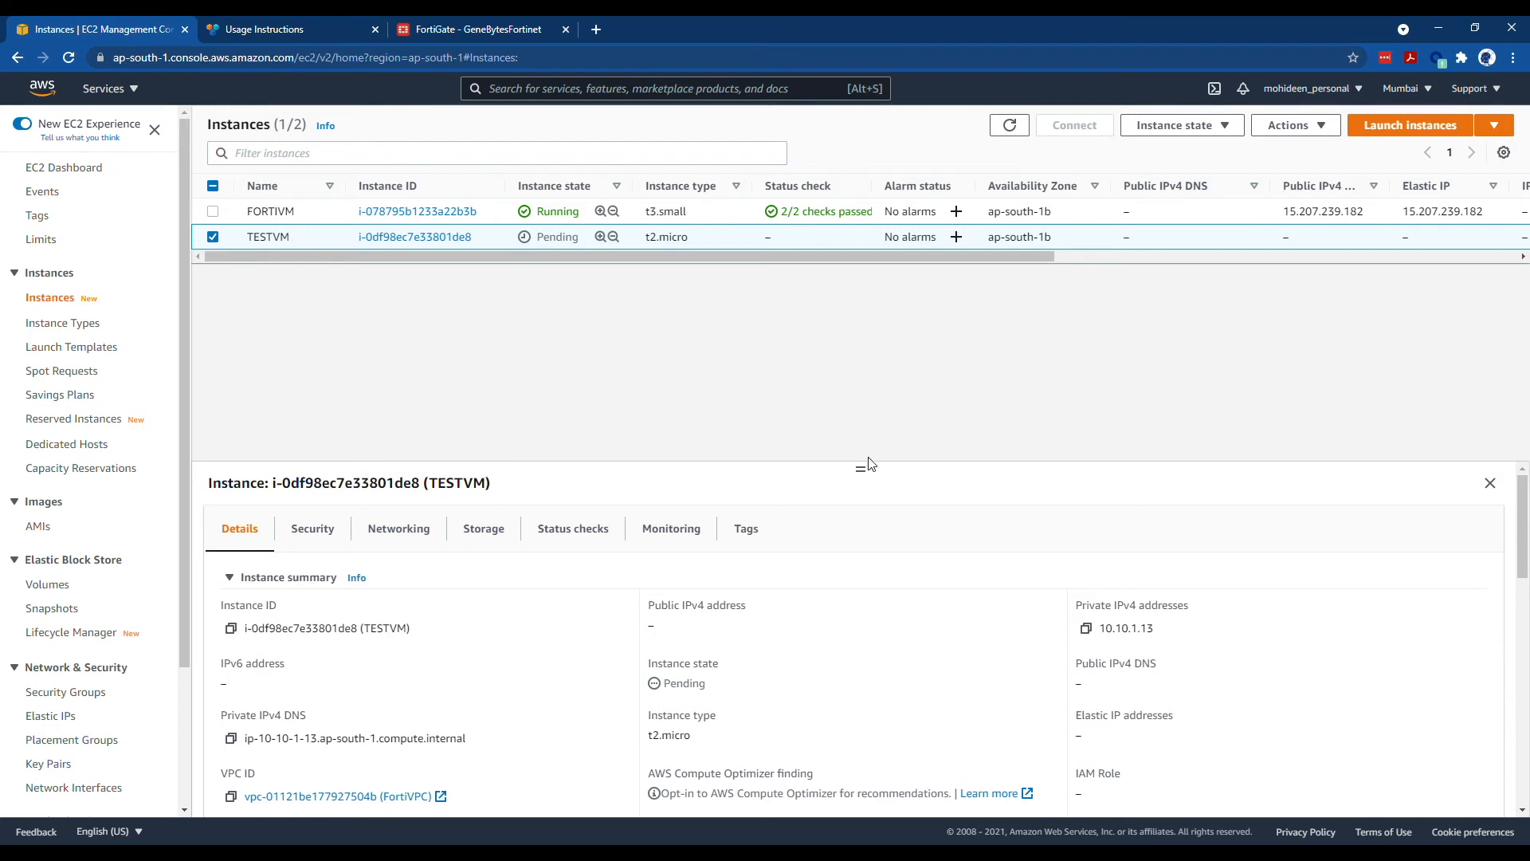
- Refresh the instance list to confirm TESTVM is running and copy its private IPv4 10.10.1.13
drag(861, 469, 848, 317)
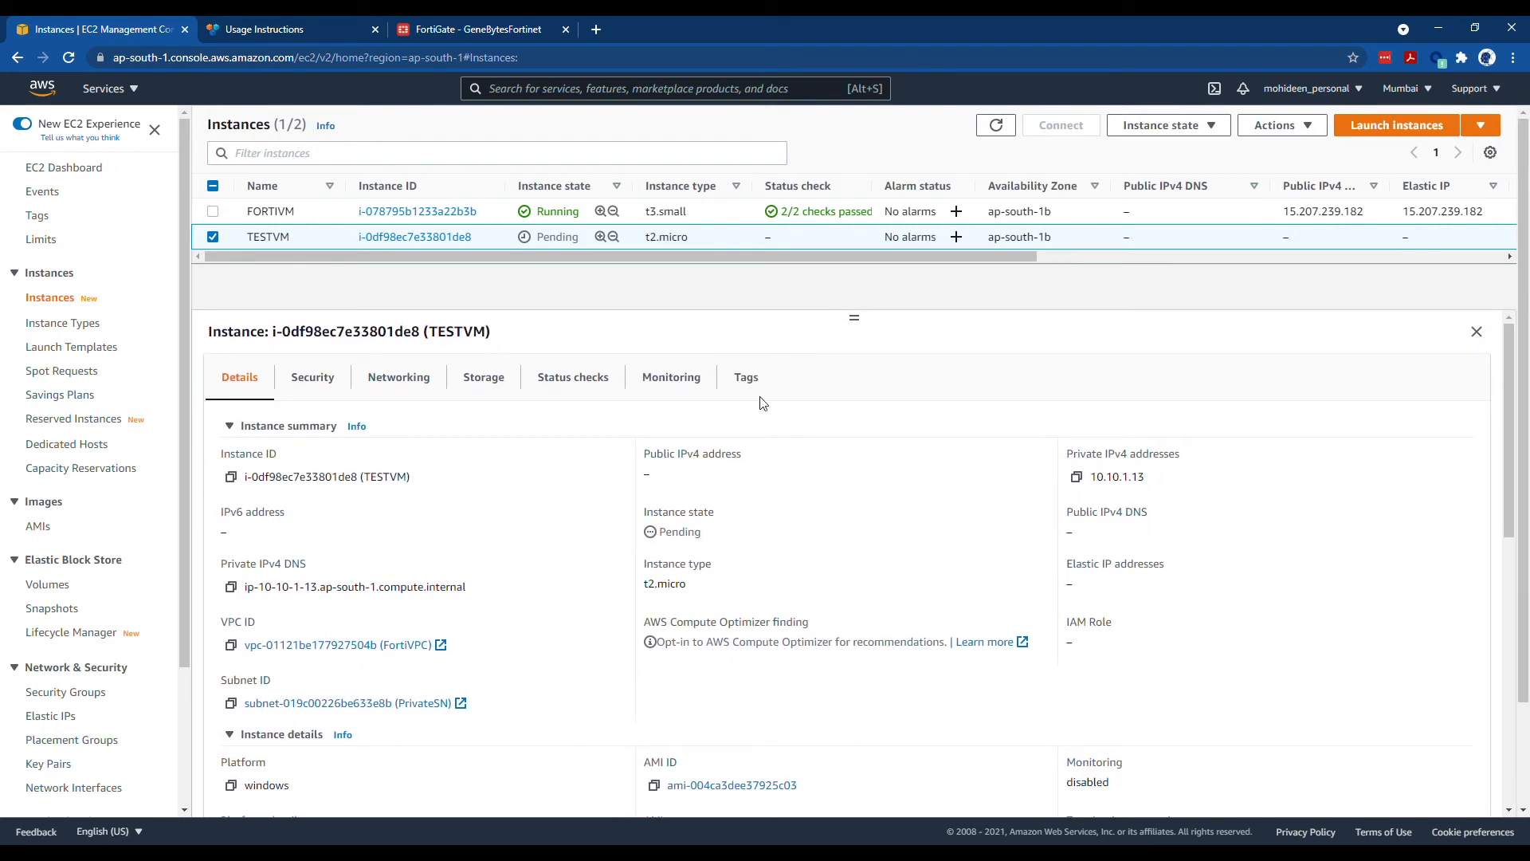
click(996, 125)
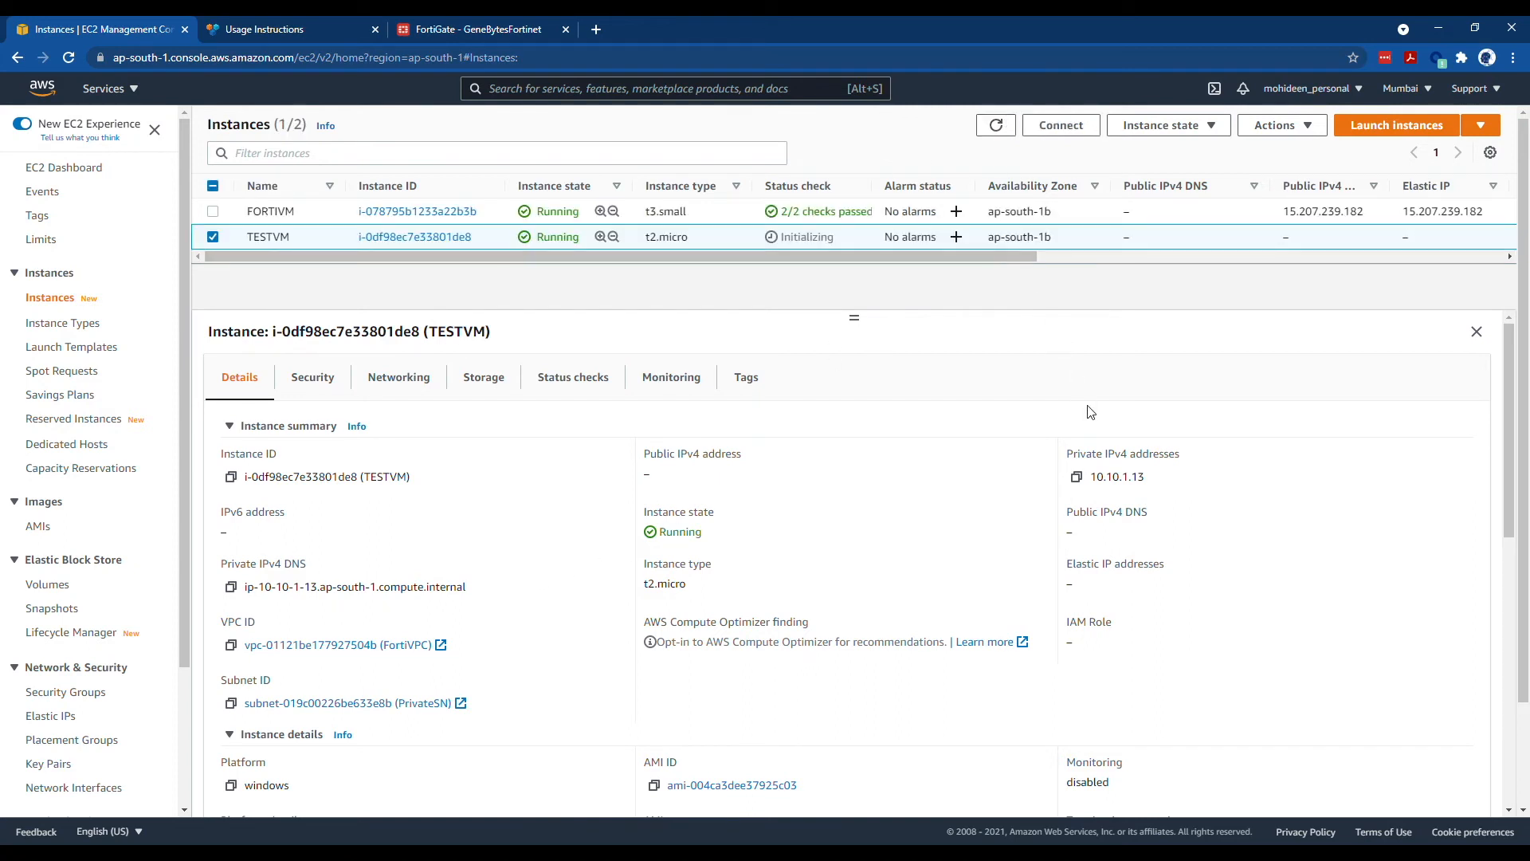
click(1077, 478)
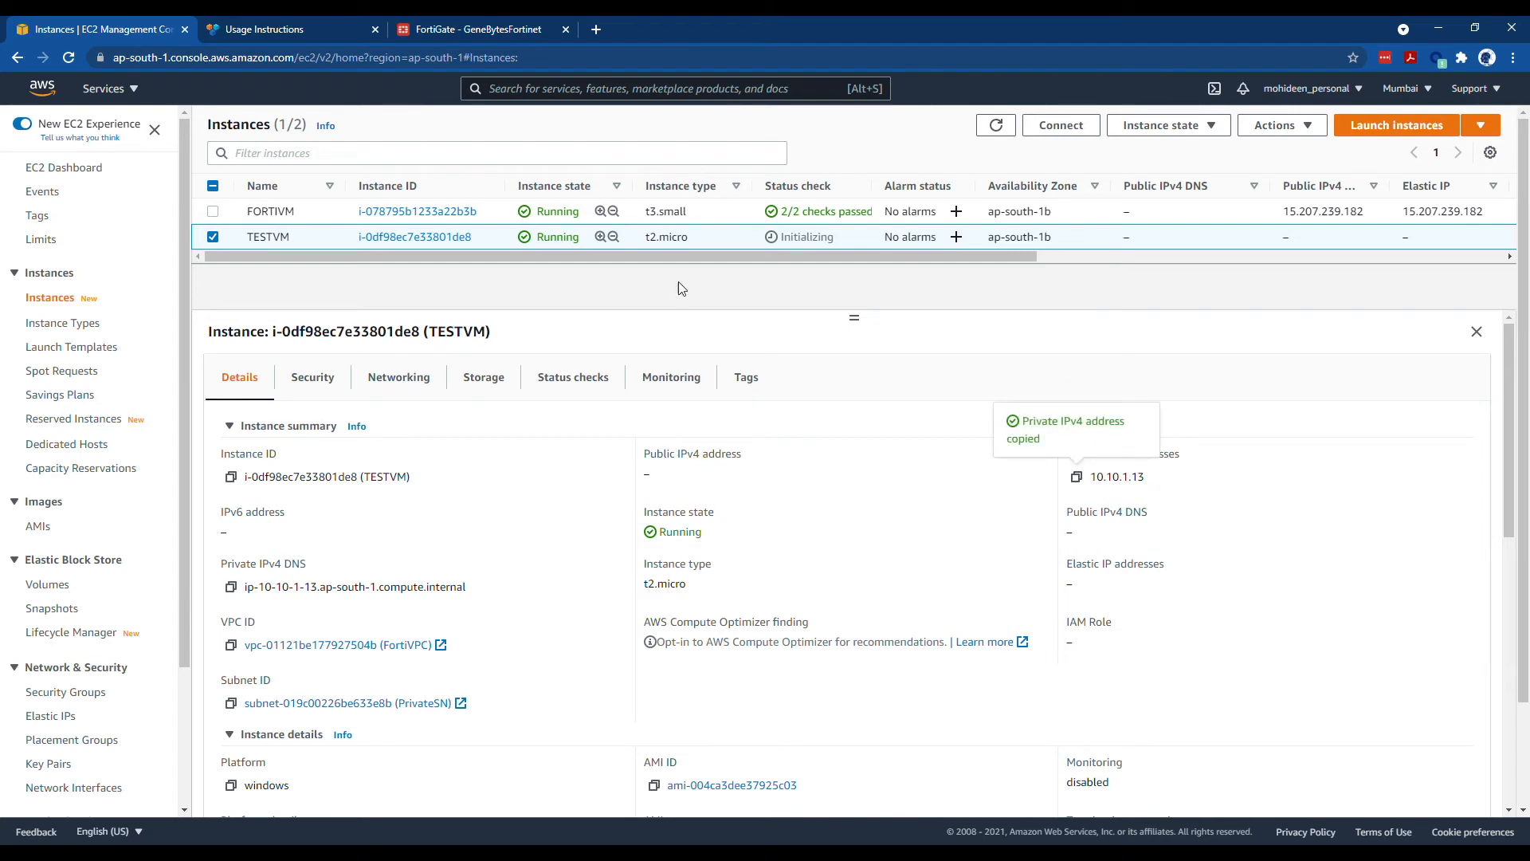
click(503, 32)
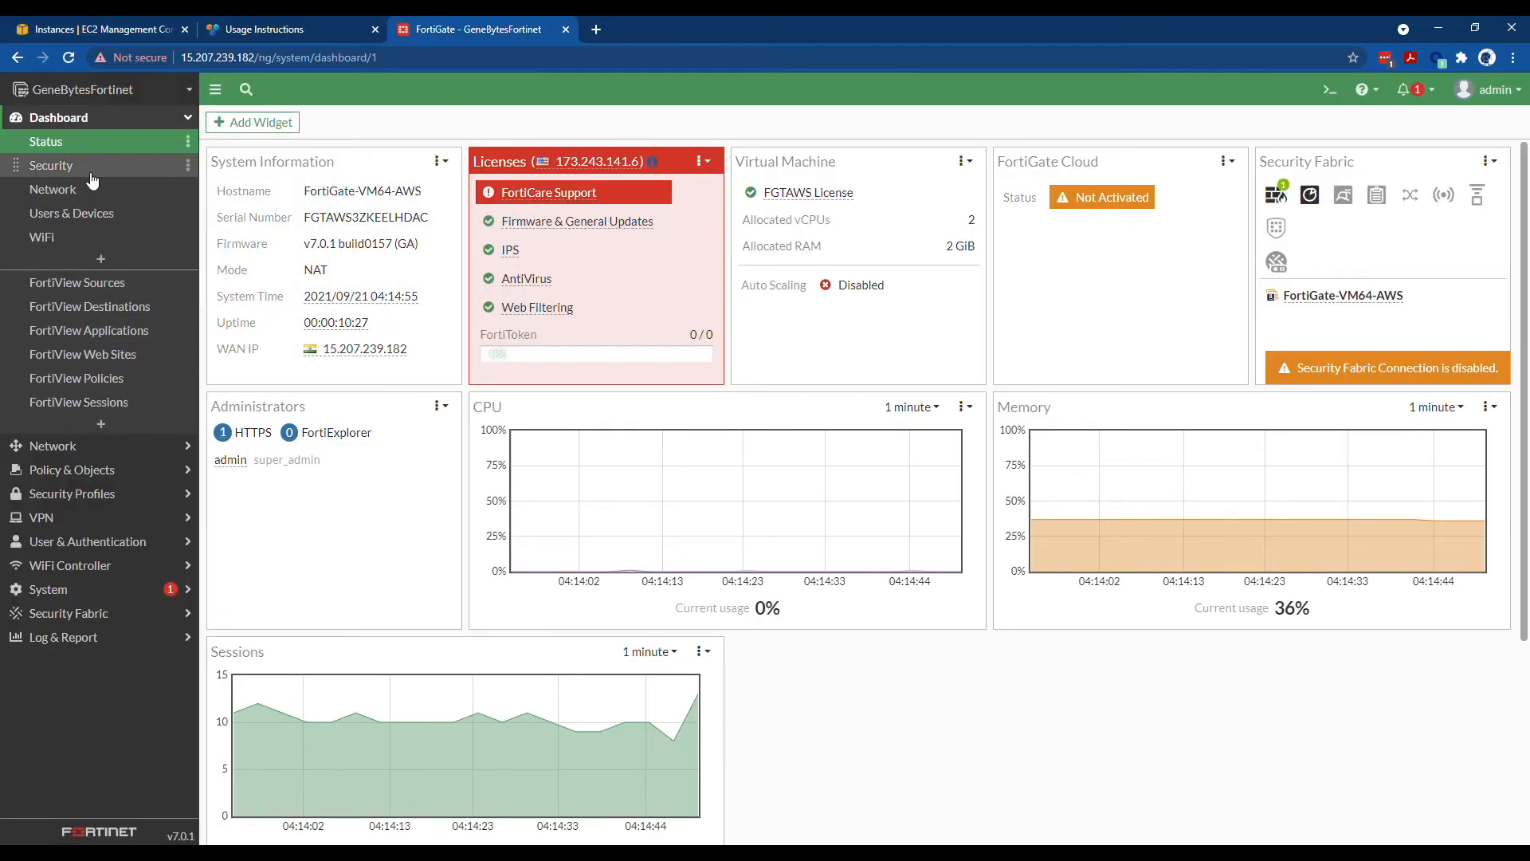
- Add a firewall address named TESTVM with IP/Netmask 10.10.1.13 under Policy & Objects > Addresses
click(121, 451)
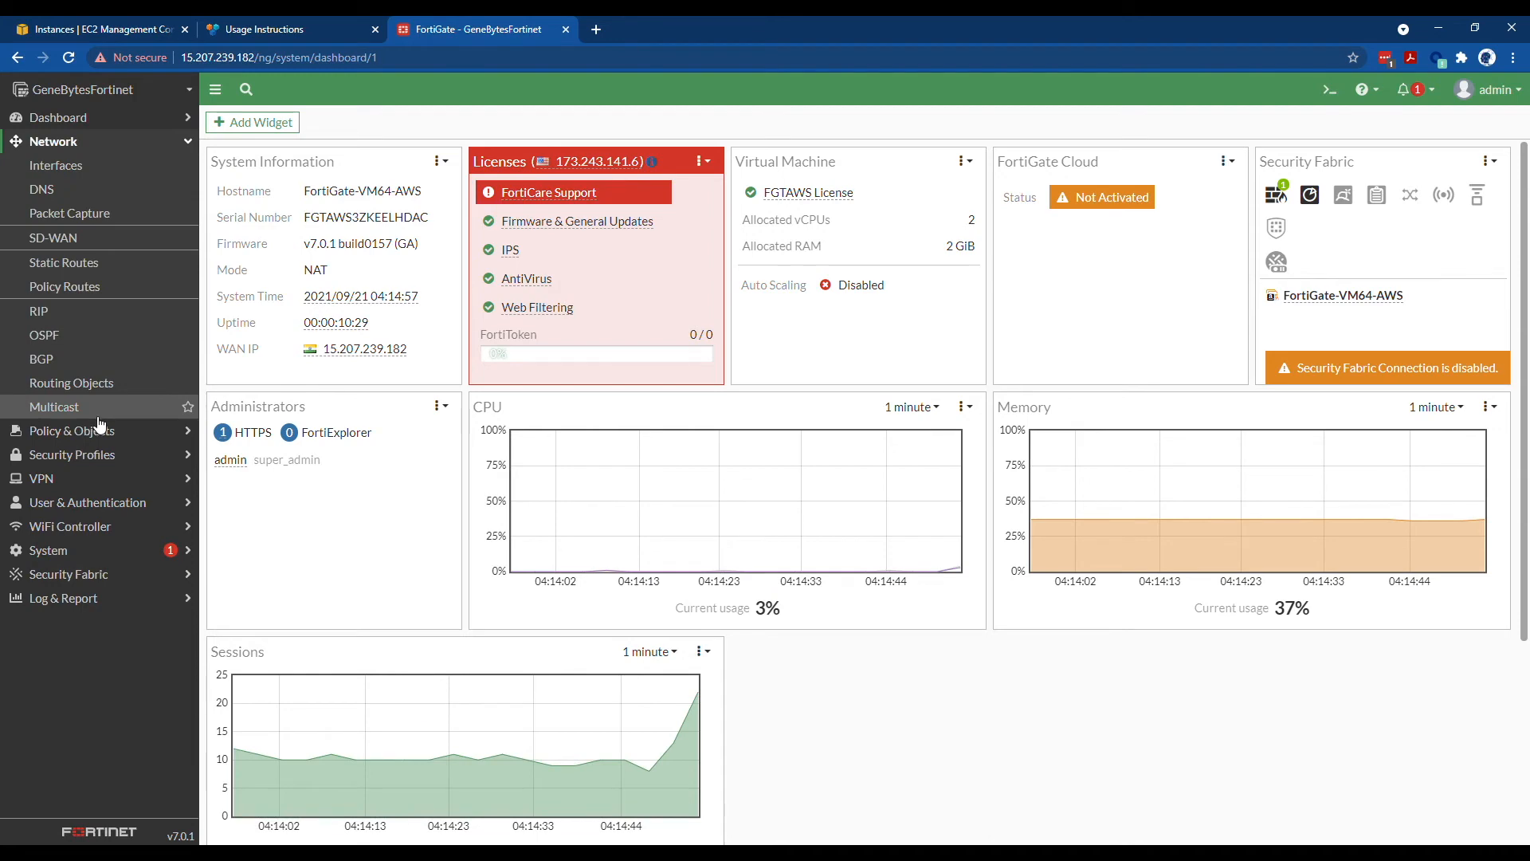
click(99, 431)
click(64, 238)
click(291, 122)
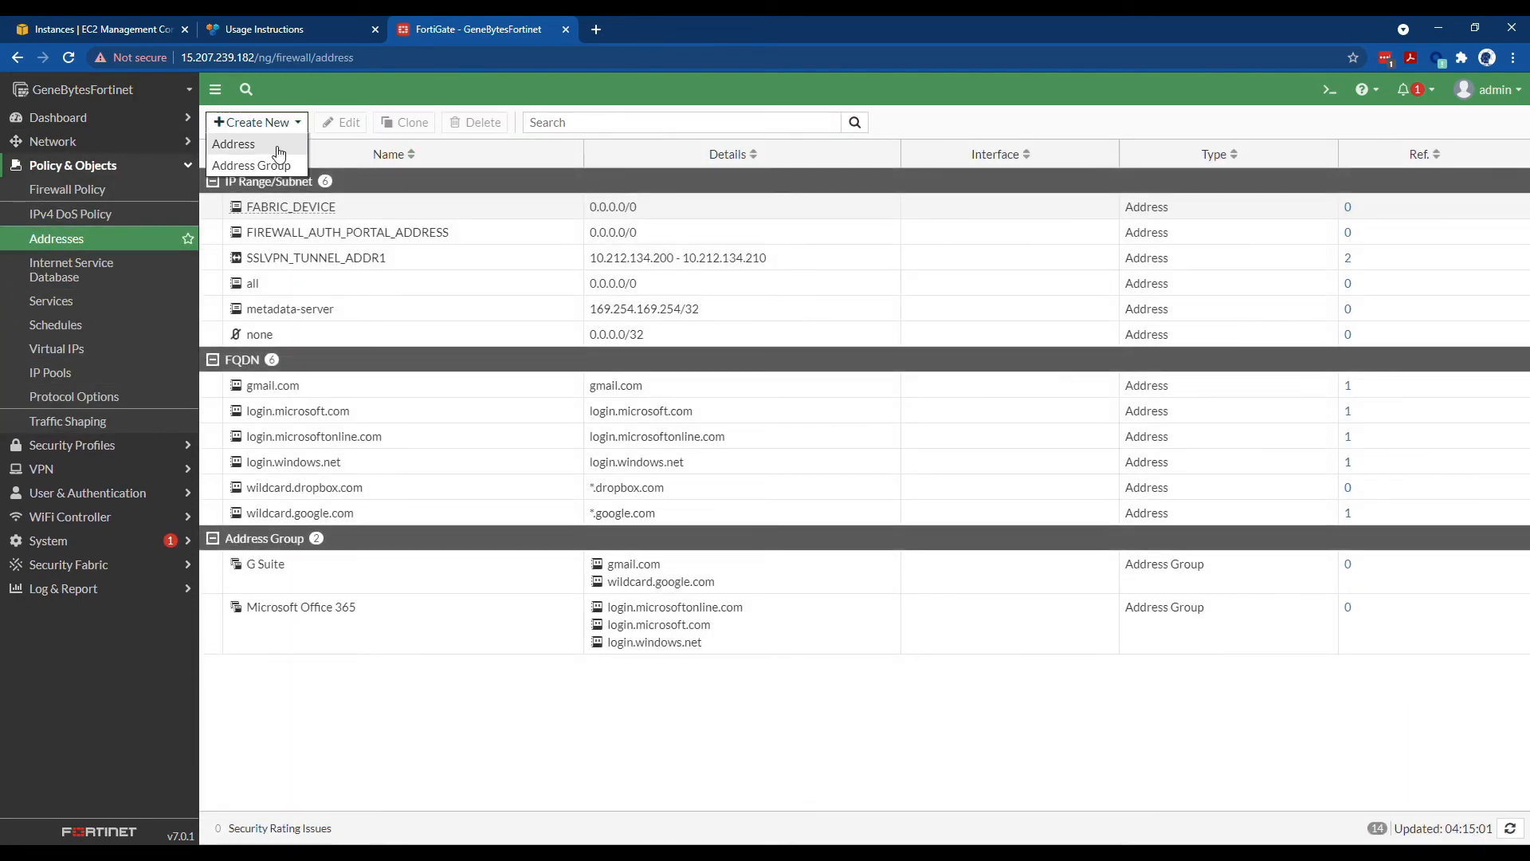
click(271, 144)
click(429, 159)
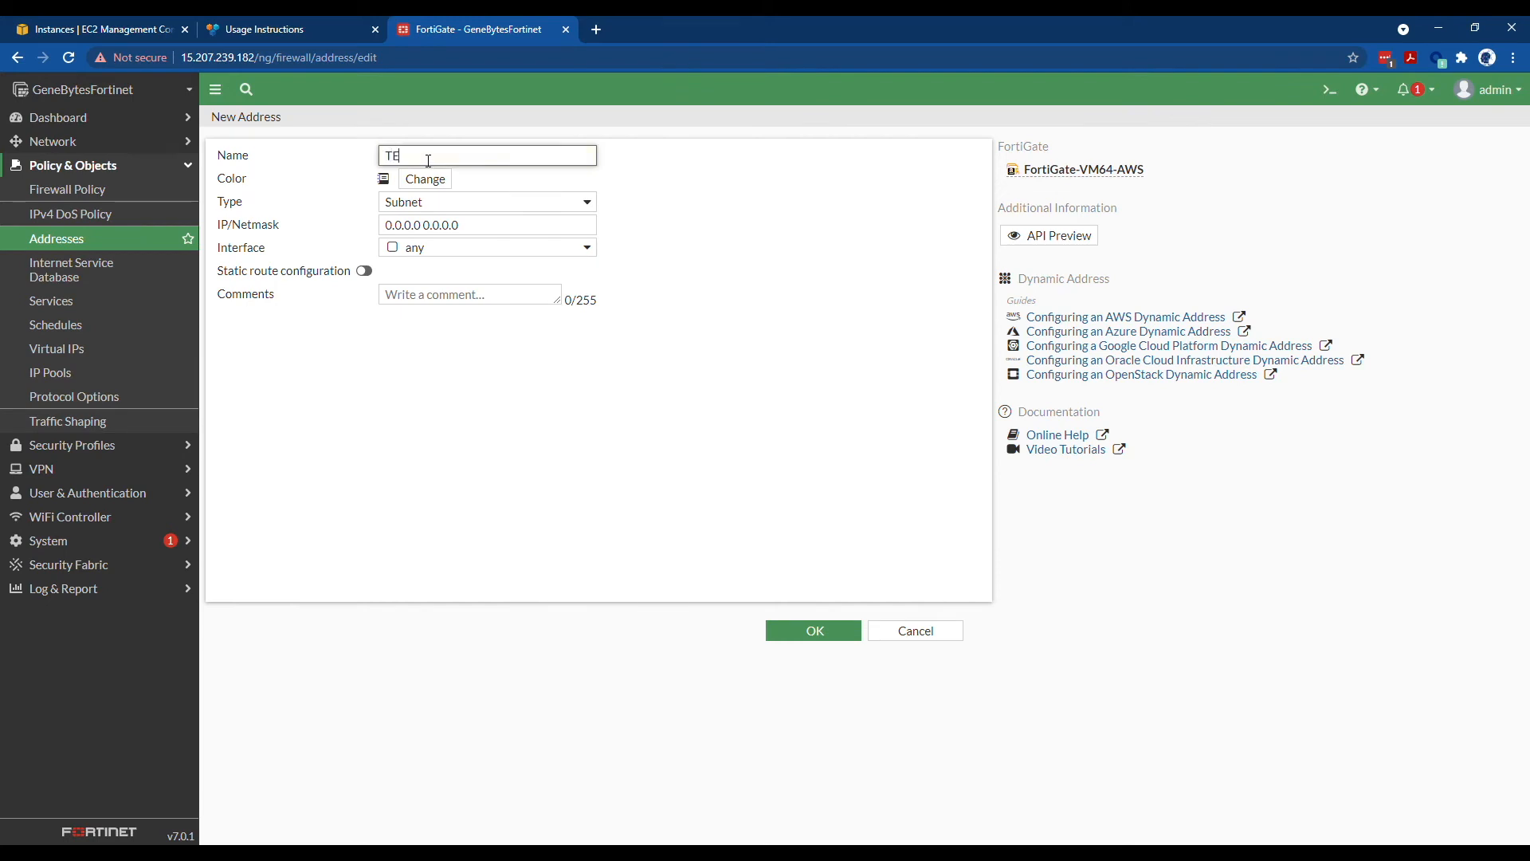
text(TESTVM)
click(444, 207)
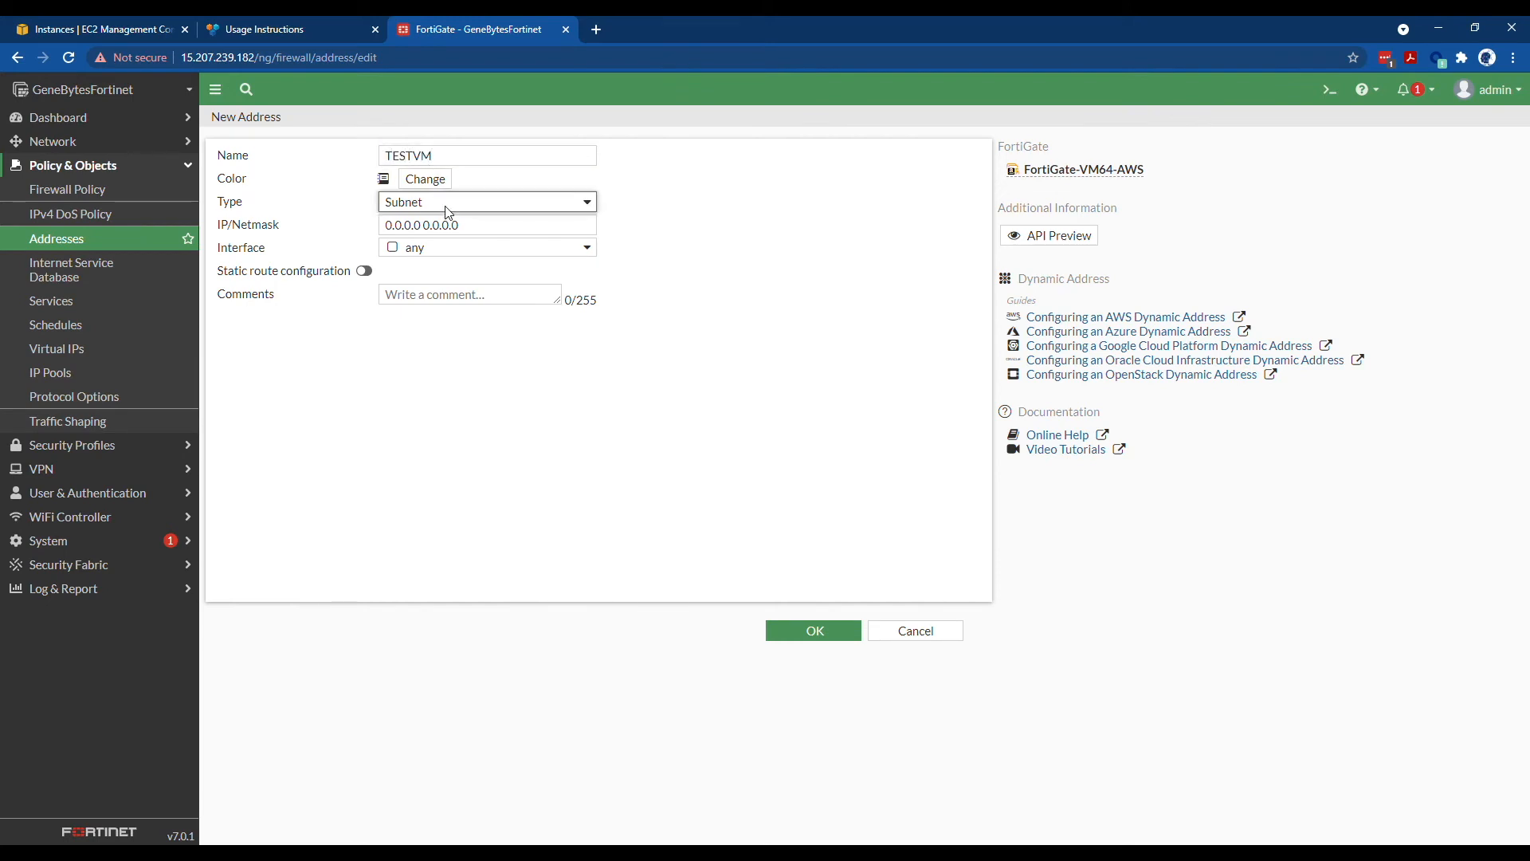
key(Tab)
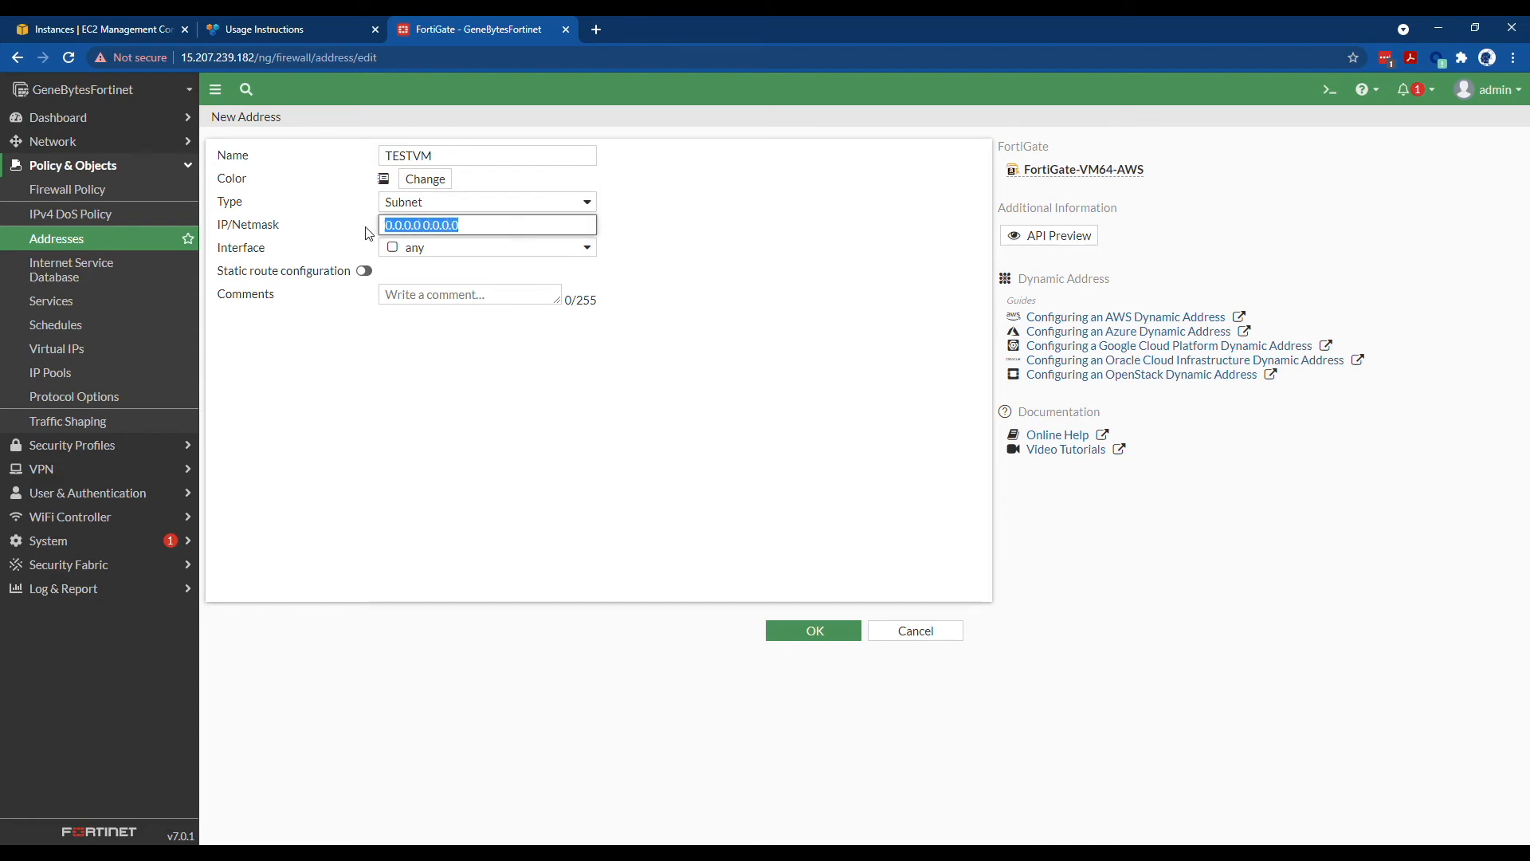
text(10.10.1.13)
click(786, 629)
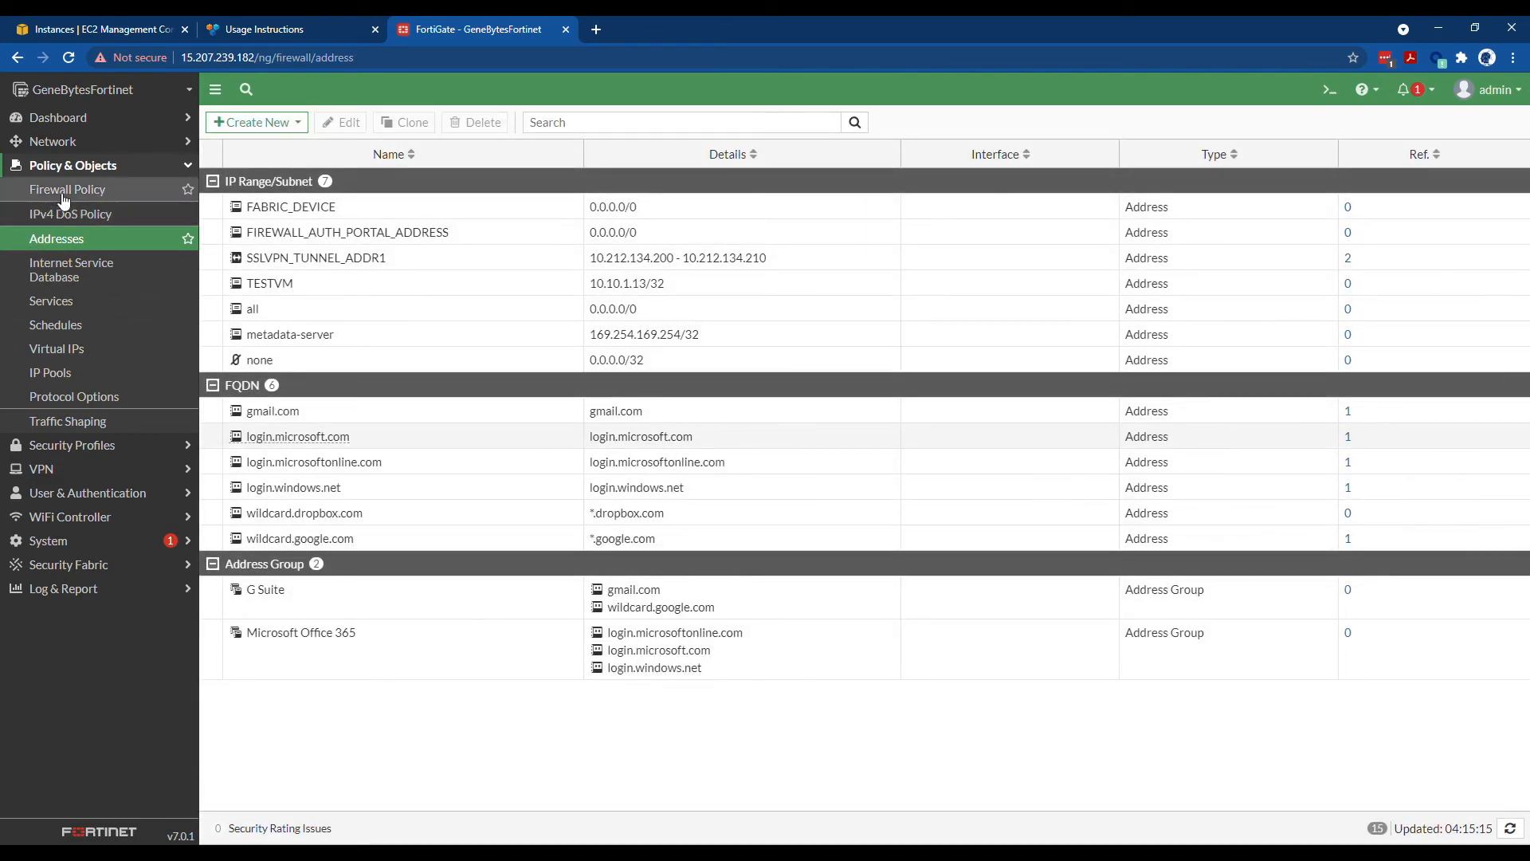
- Create virtual IP TESTVM_VIP on port1 mapped to 10.10.1.13 with TCP port forwarding 3389
click(75, 348)
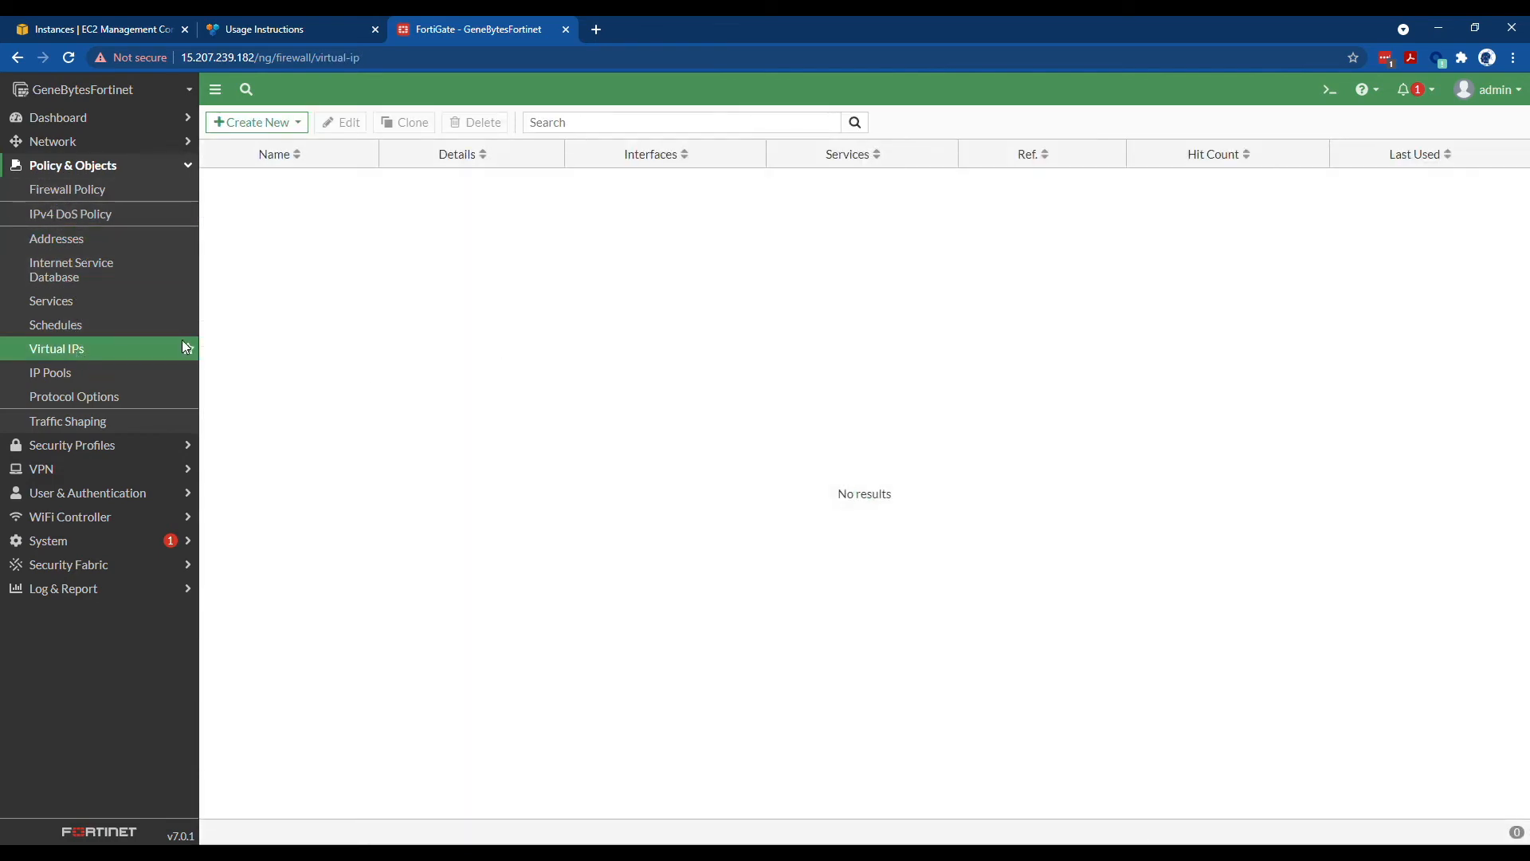
click(263, 122)
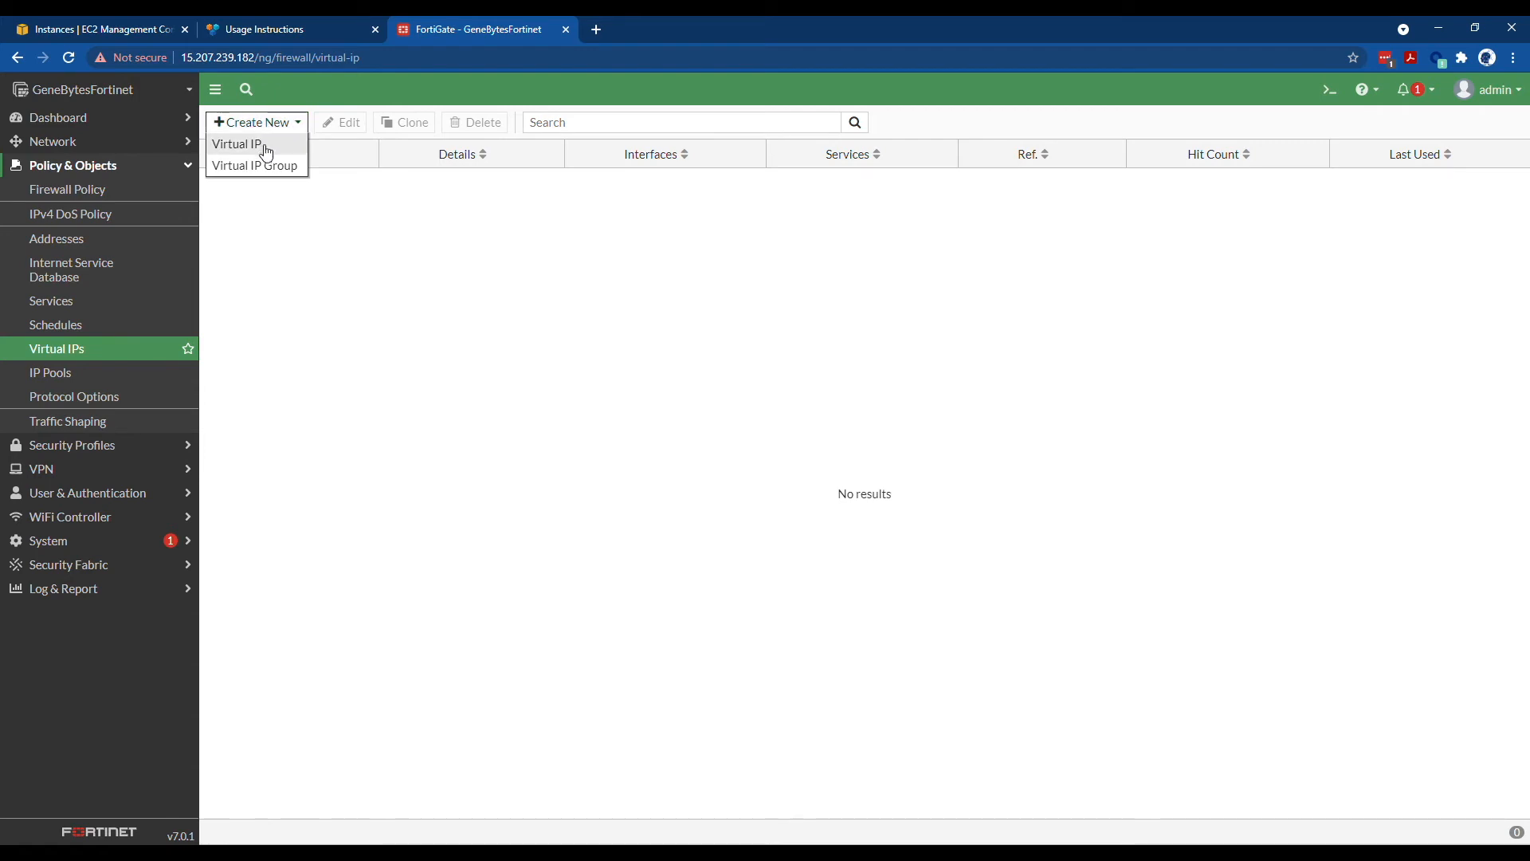
click(267, 151)
click(343, 181)
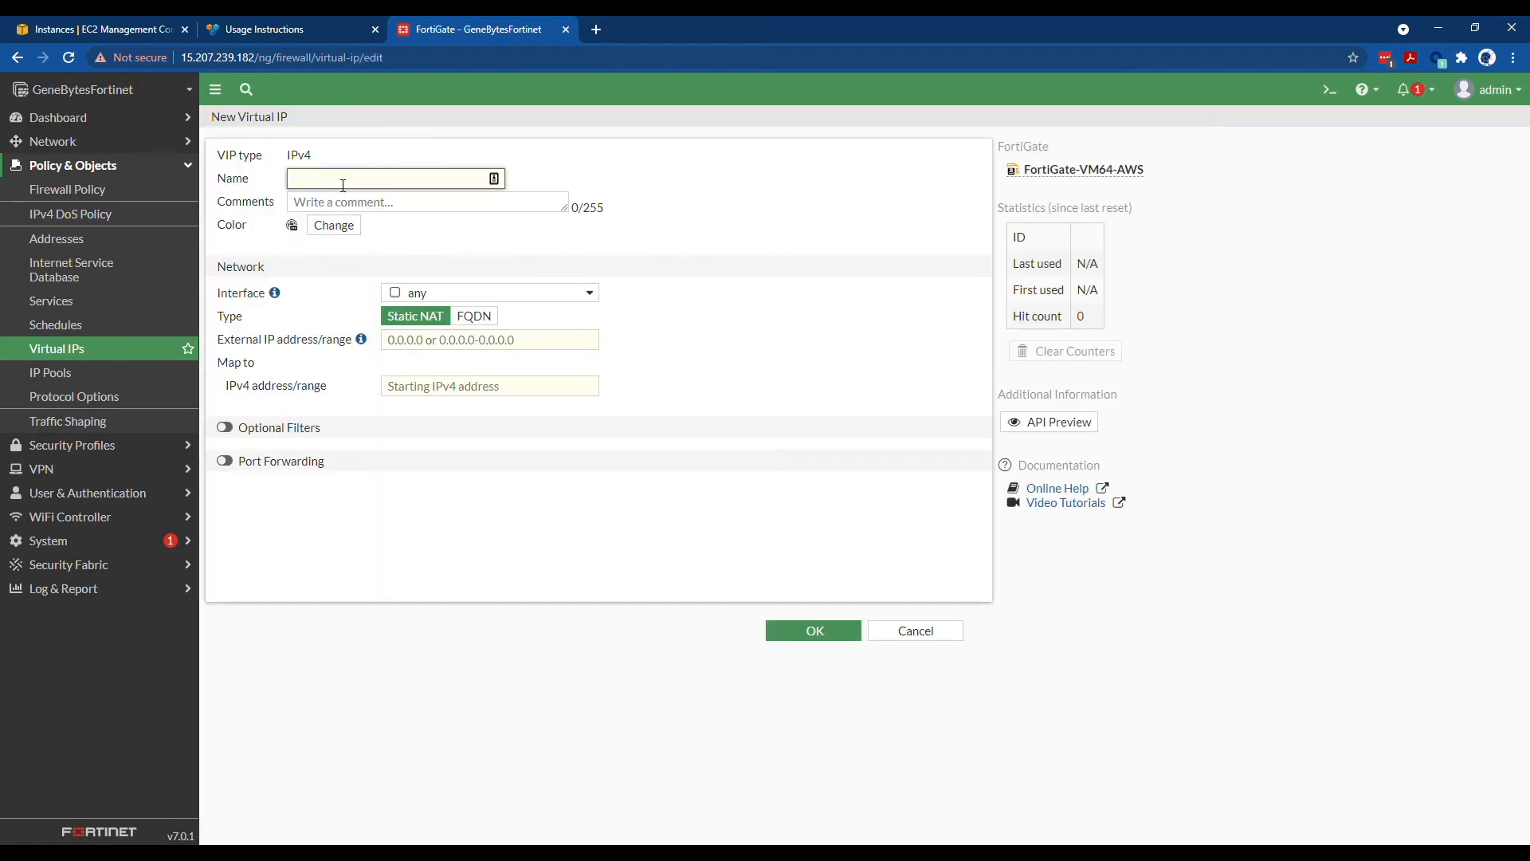
text(TESTVM_VIP)
click(431, 294)
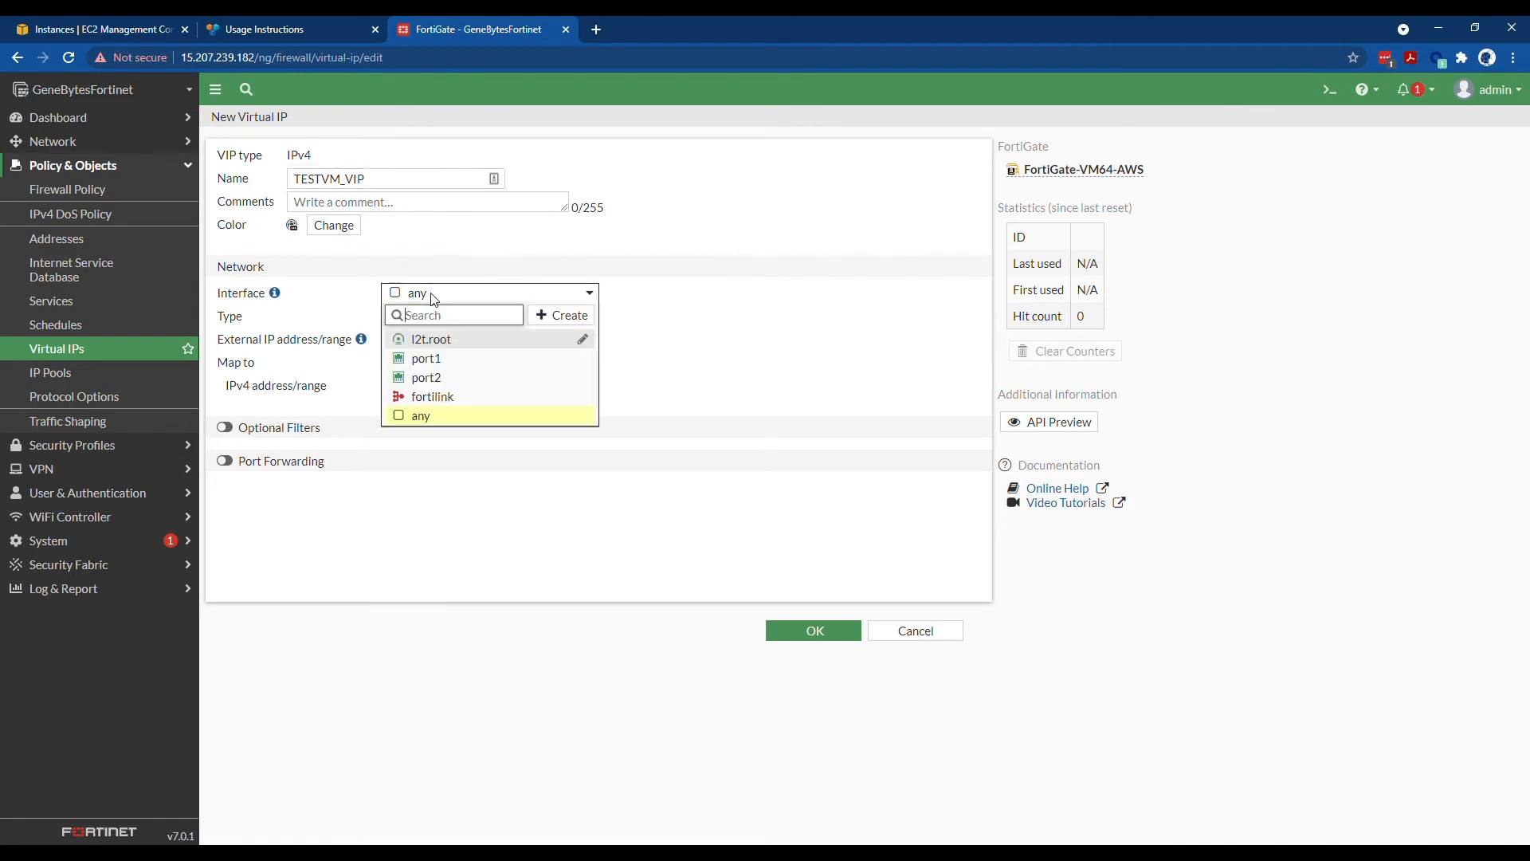
click(459, 360)
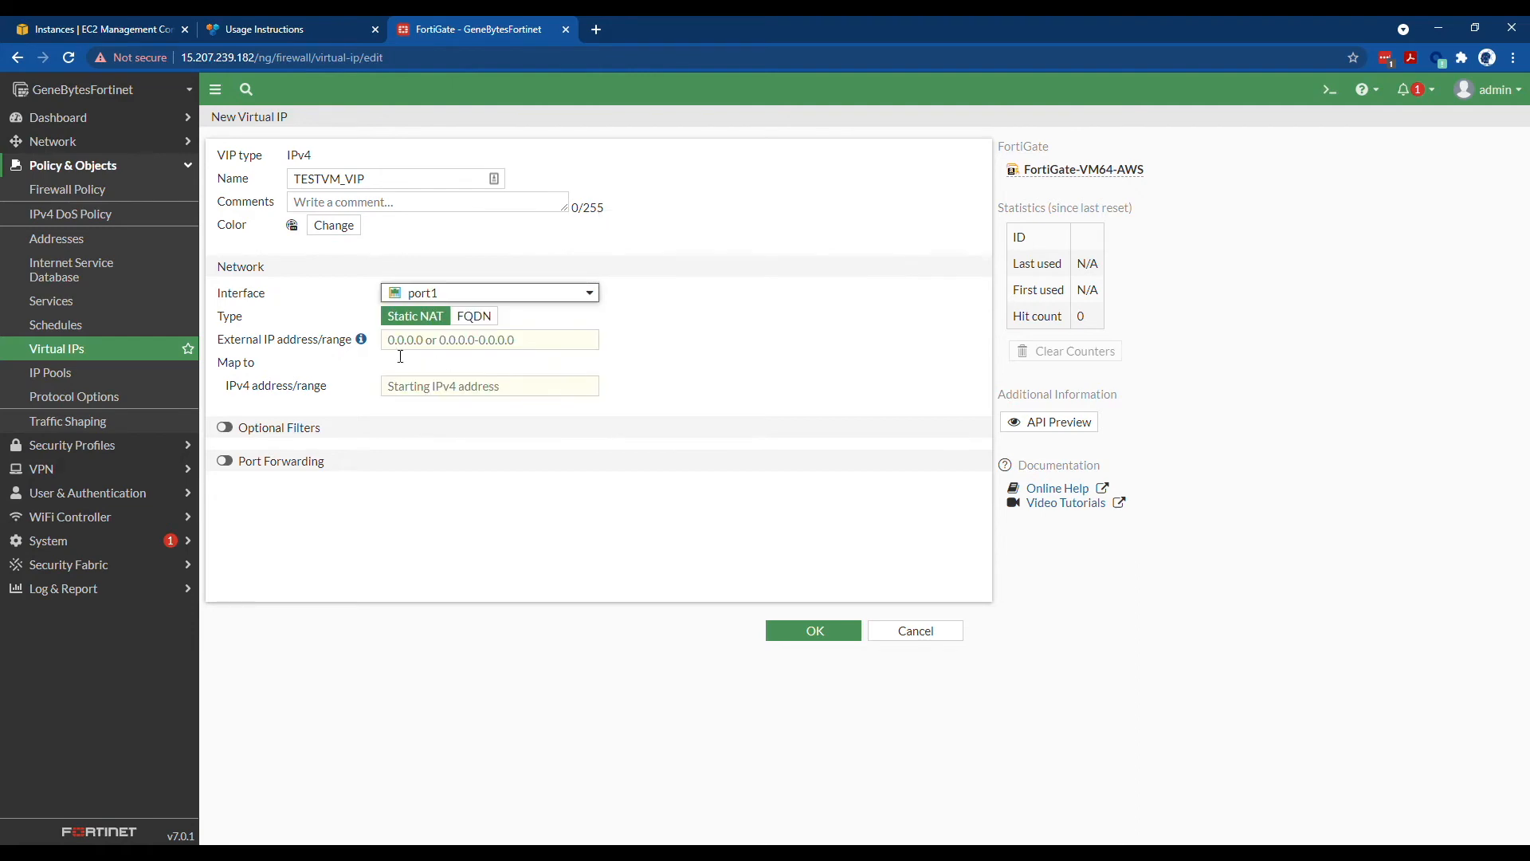
click(428, 388)
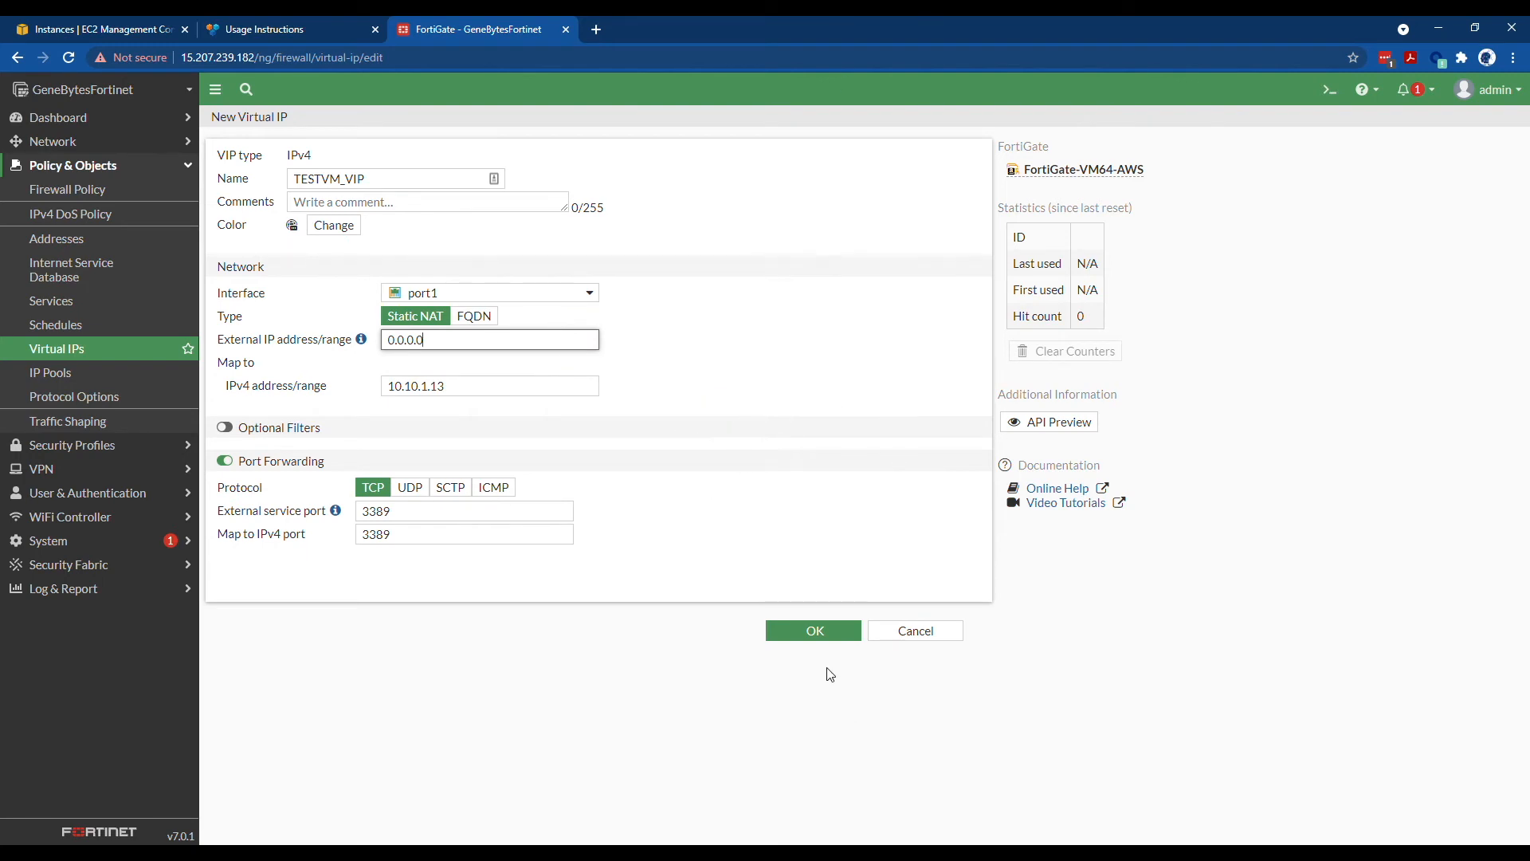
click(825, 632)
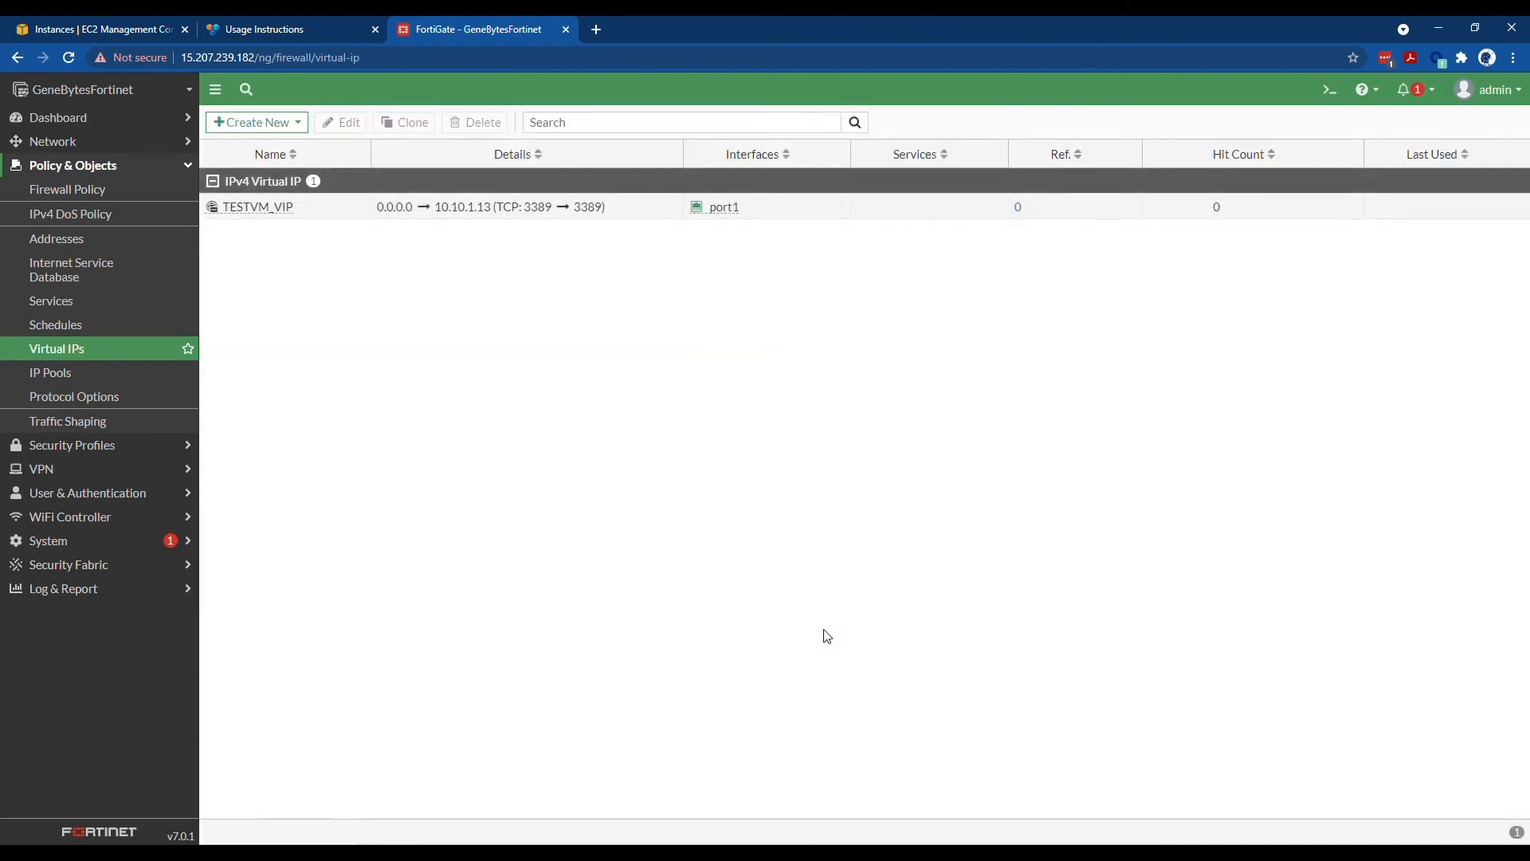
- Edit TESTVM_VIP to keep interface port1 with external IP 0.0.0.0, and save it
click(526, 209)
click(343, 122)
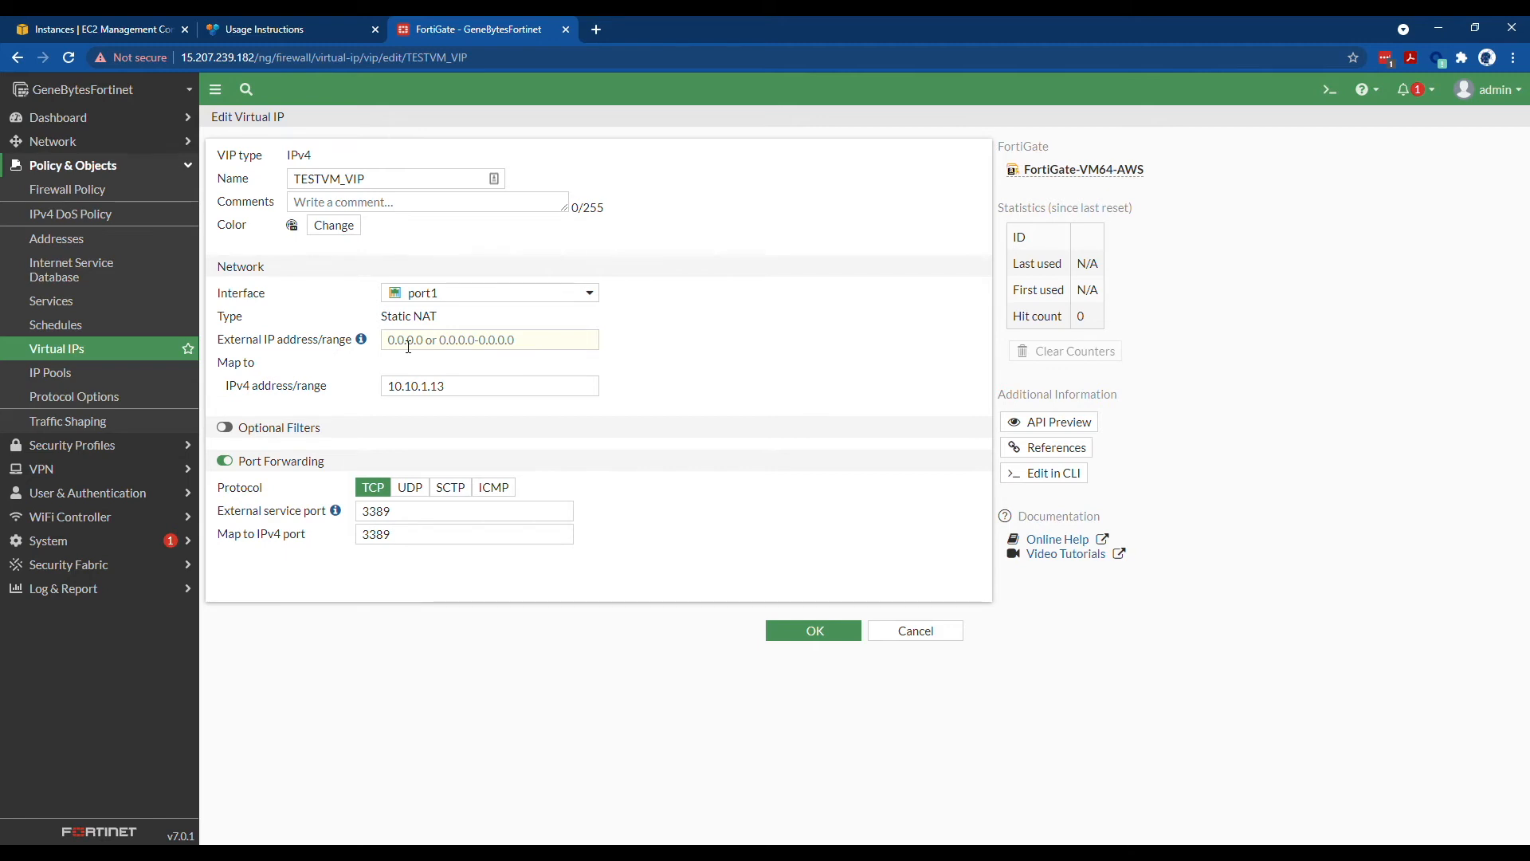
click(426, 293)
click(450, 415)
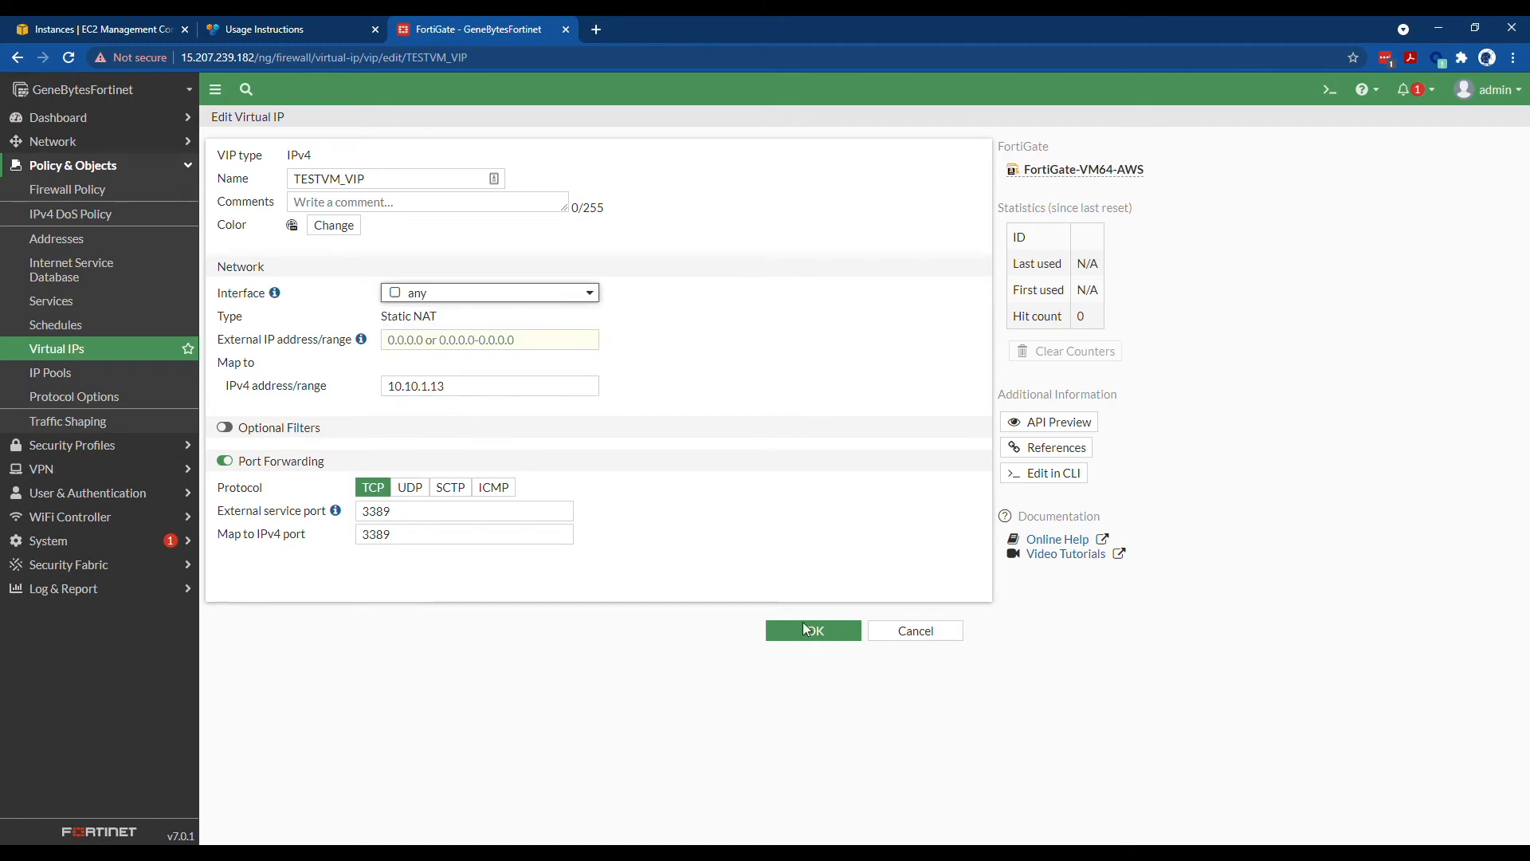
click(845, 634)
click(443, 296)
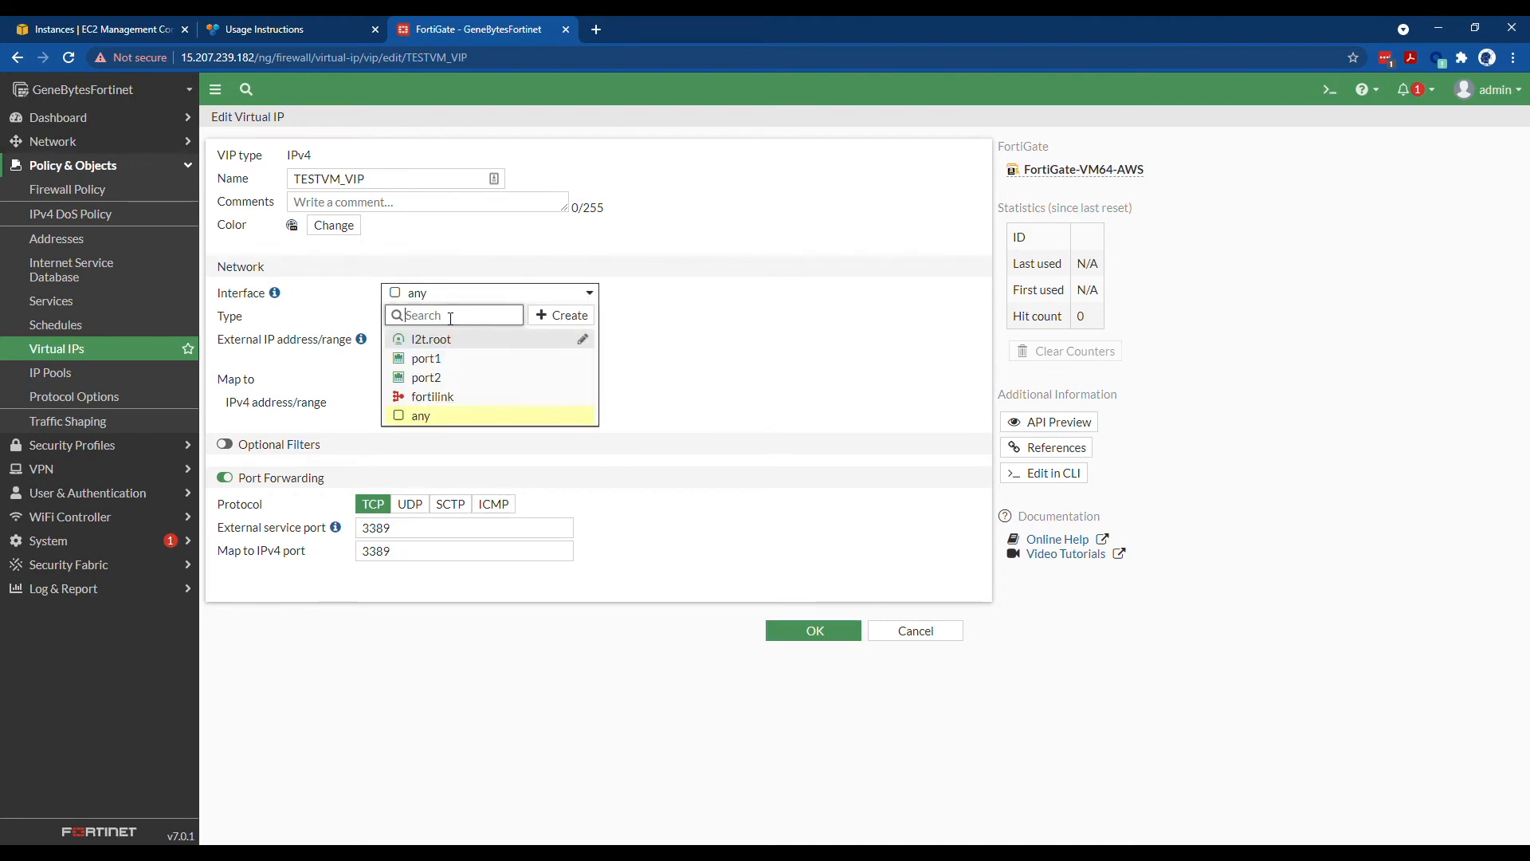
click(435, 358)
click(435, 346)
text(0.0.0.0)
click(806, 634)
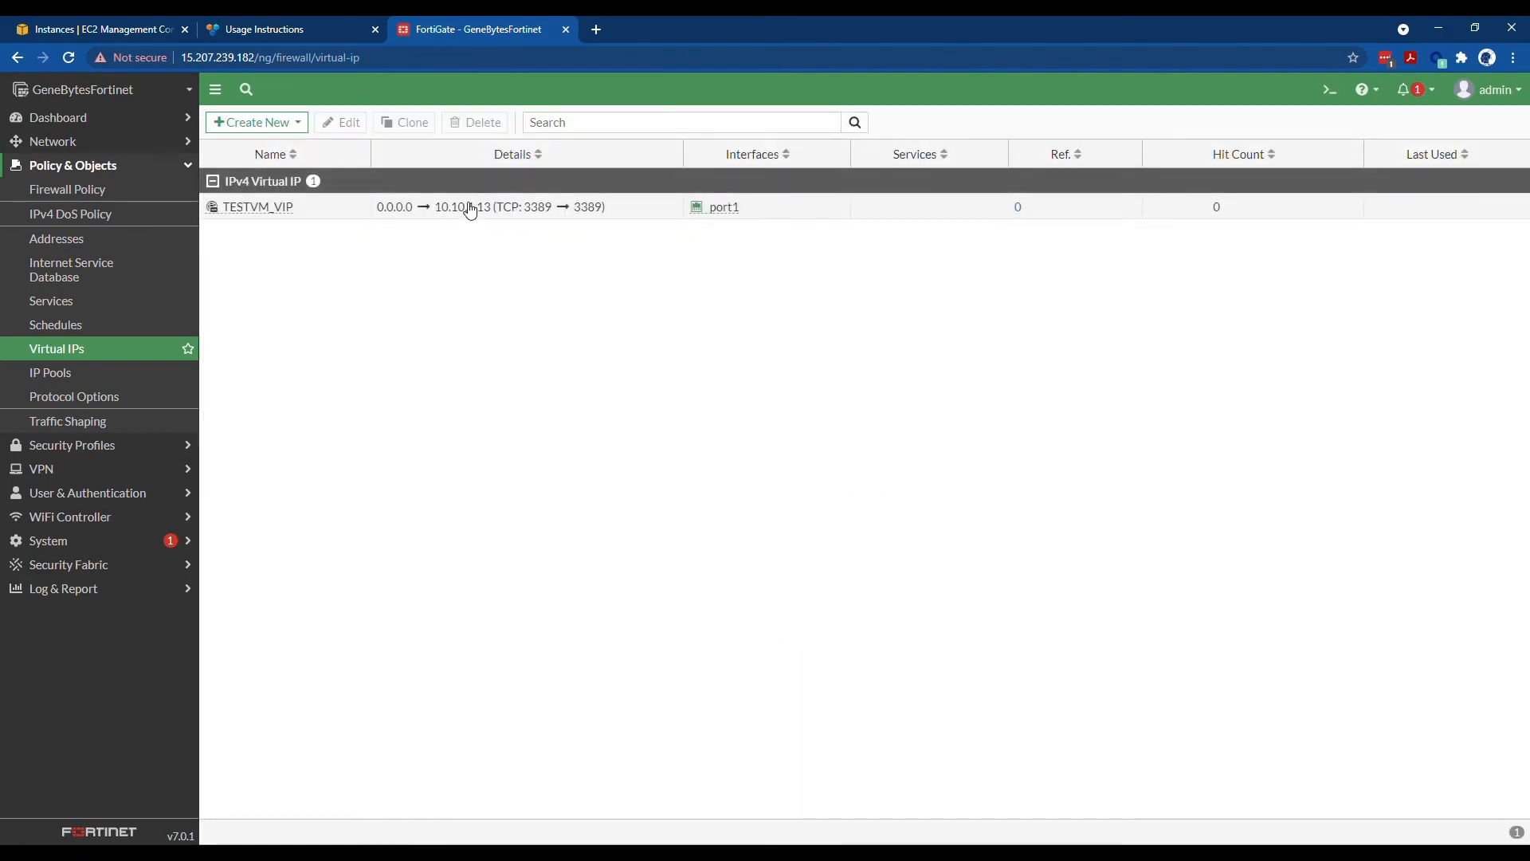
- Start a new firewall policy from incoming port1 to outgoing port2 with source all
click(72, 196)
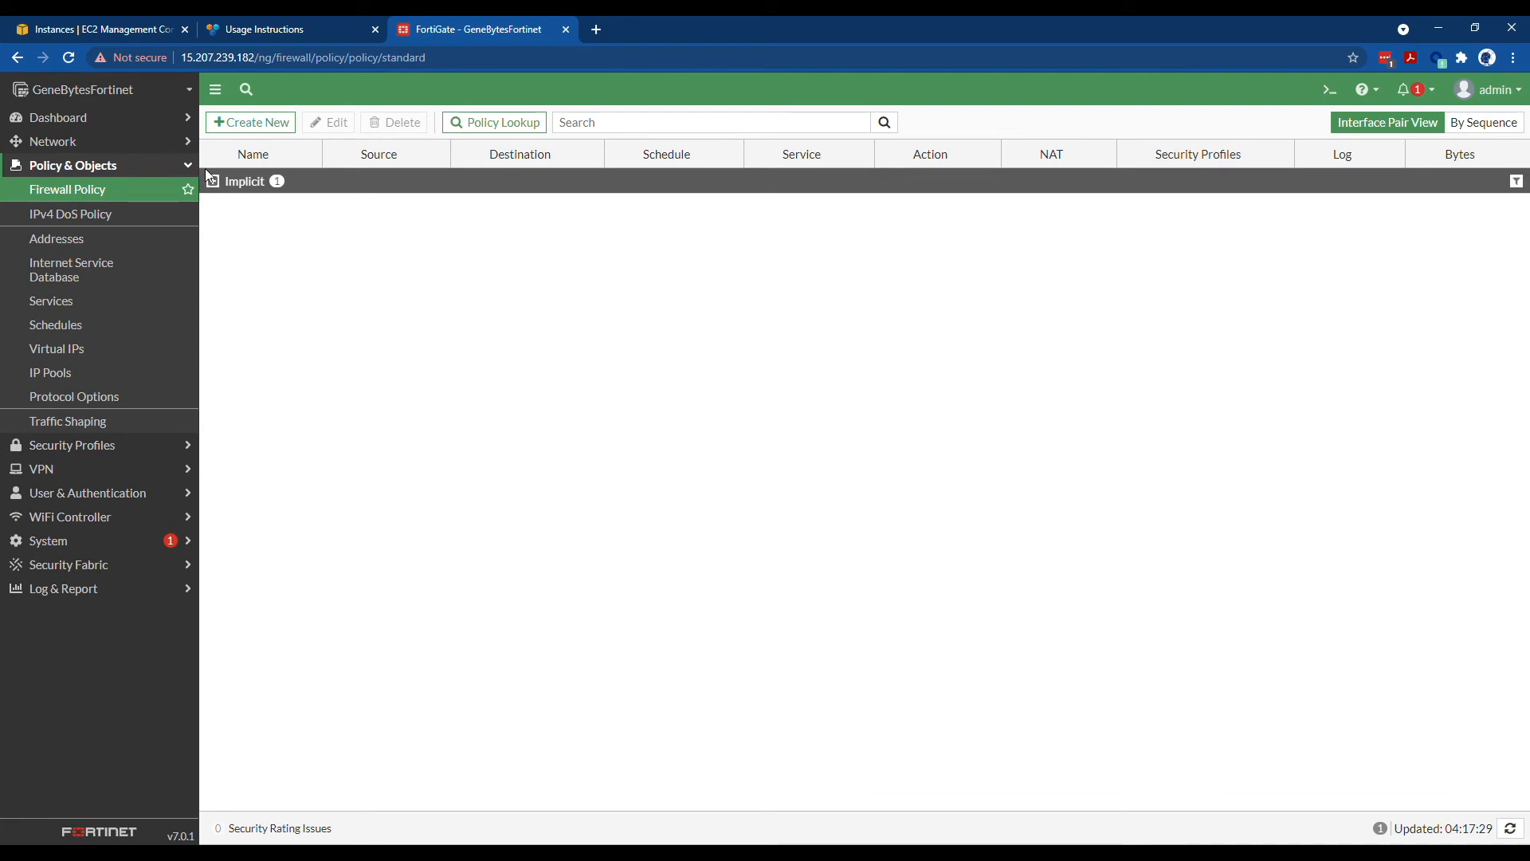
click(240, 124)
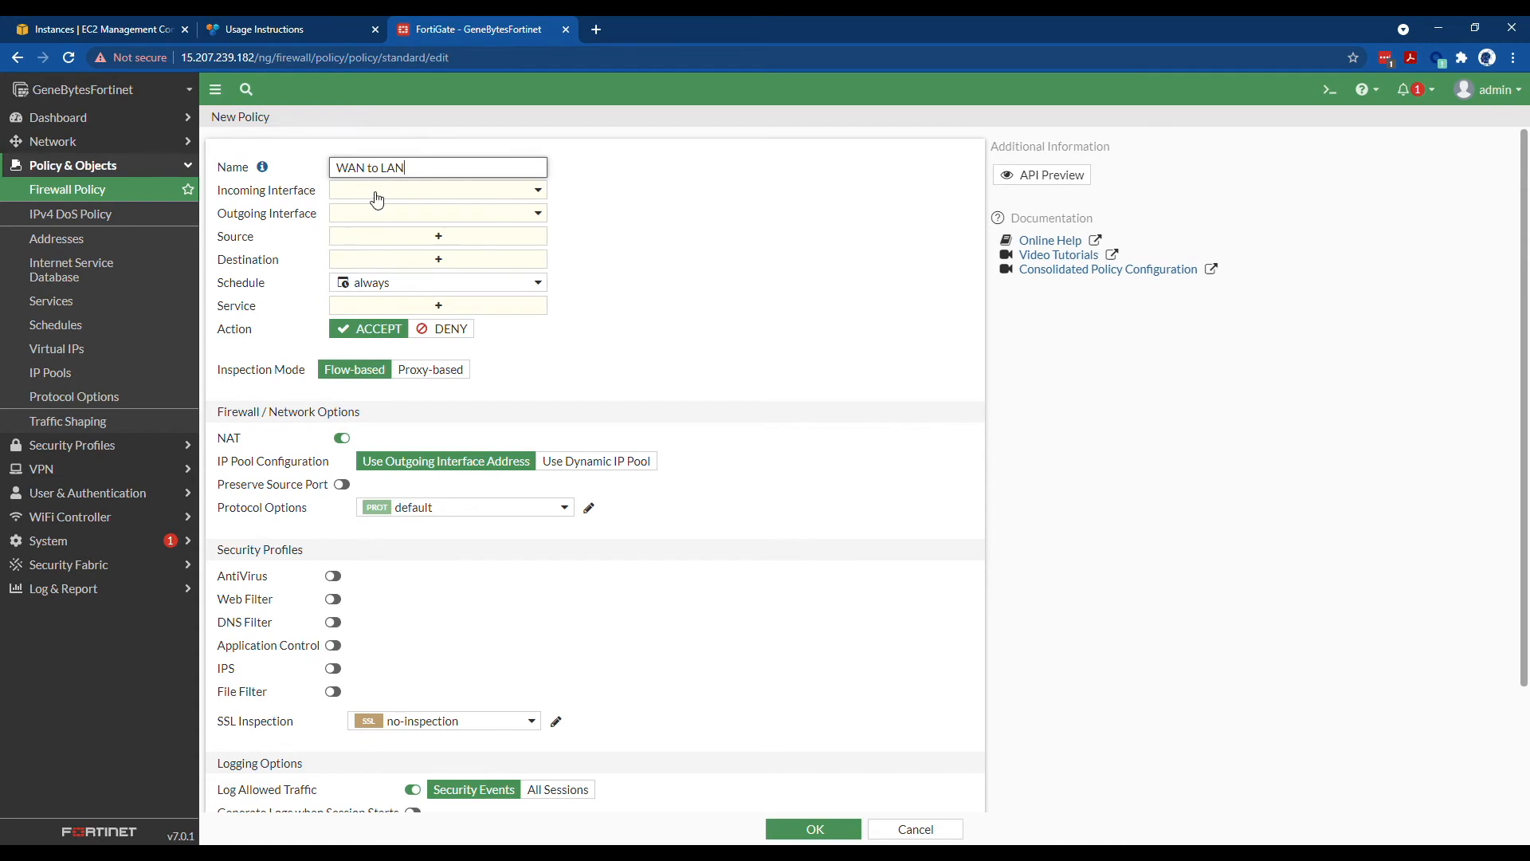
click(376, 191)
click(398, 251)
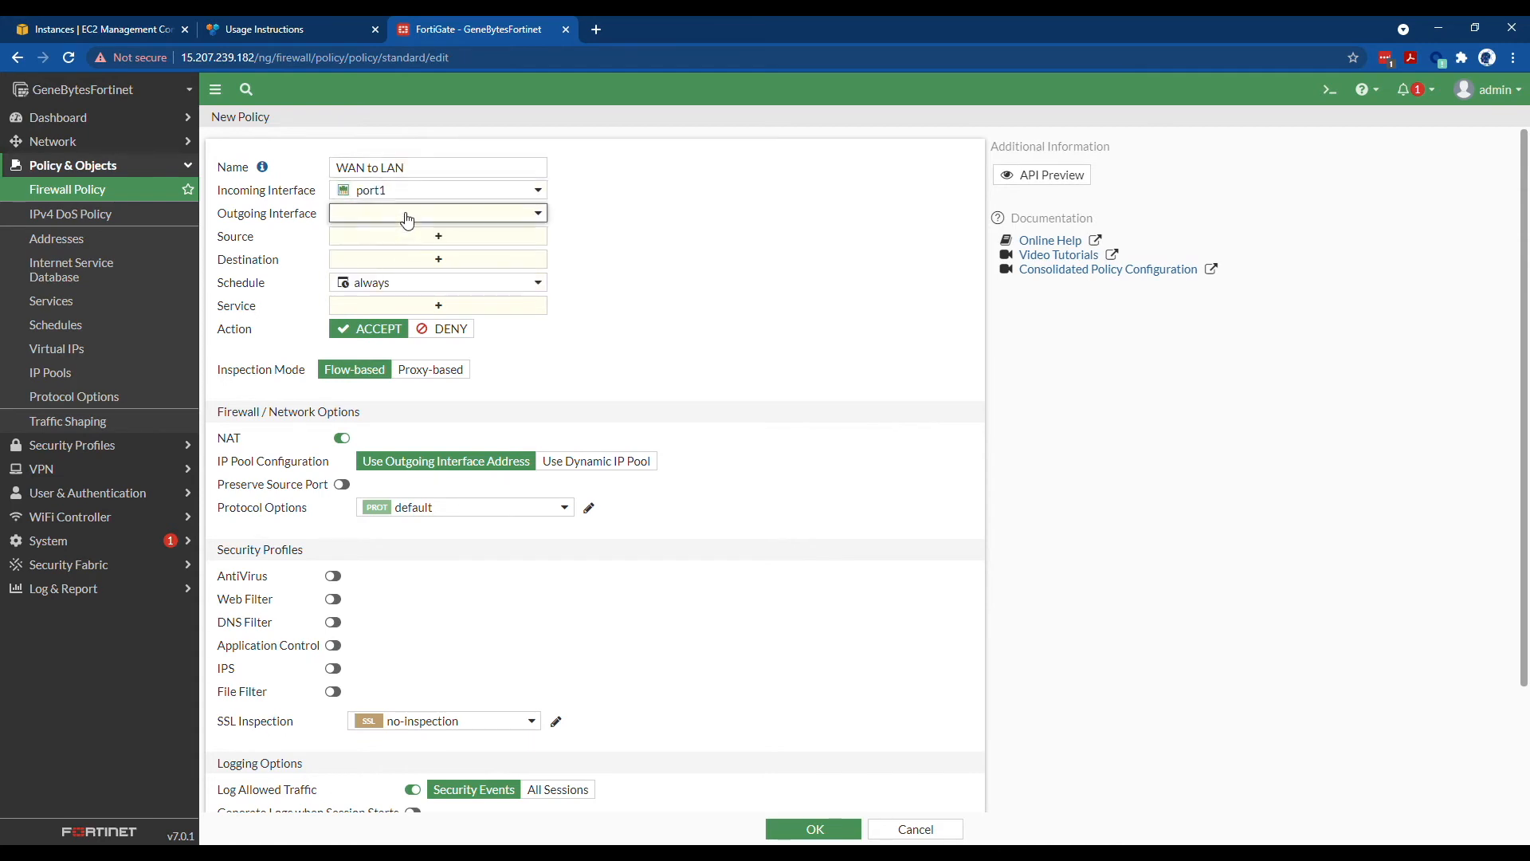
click(404, 213)
click(405, 296)
click(437, 236)
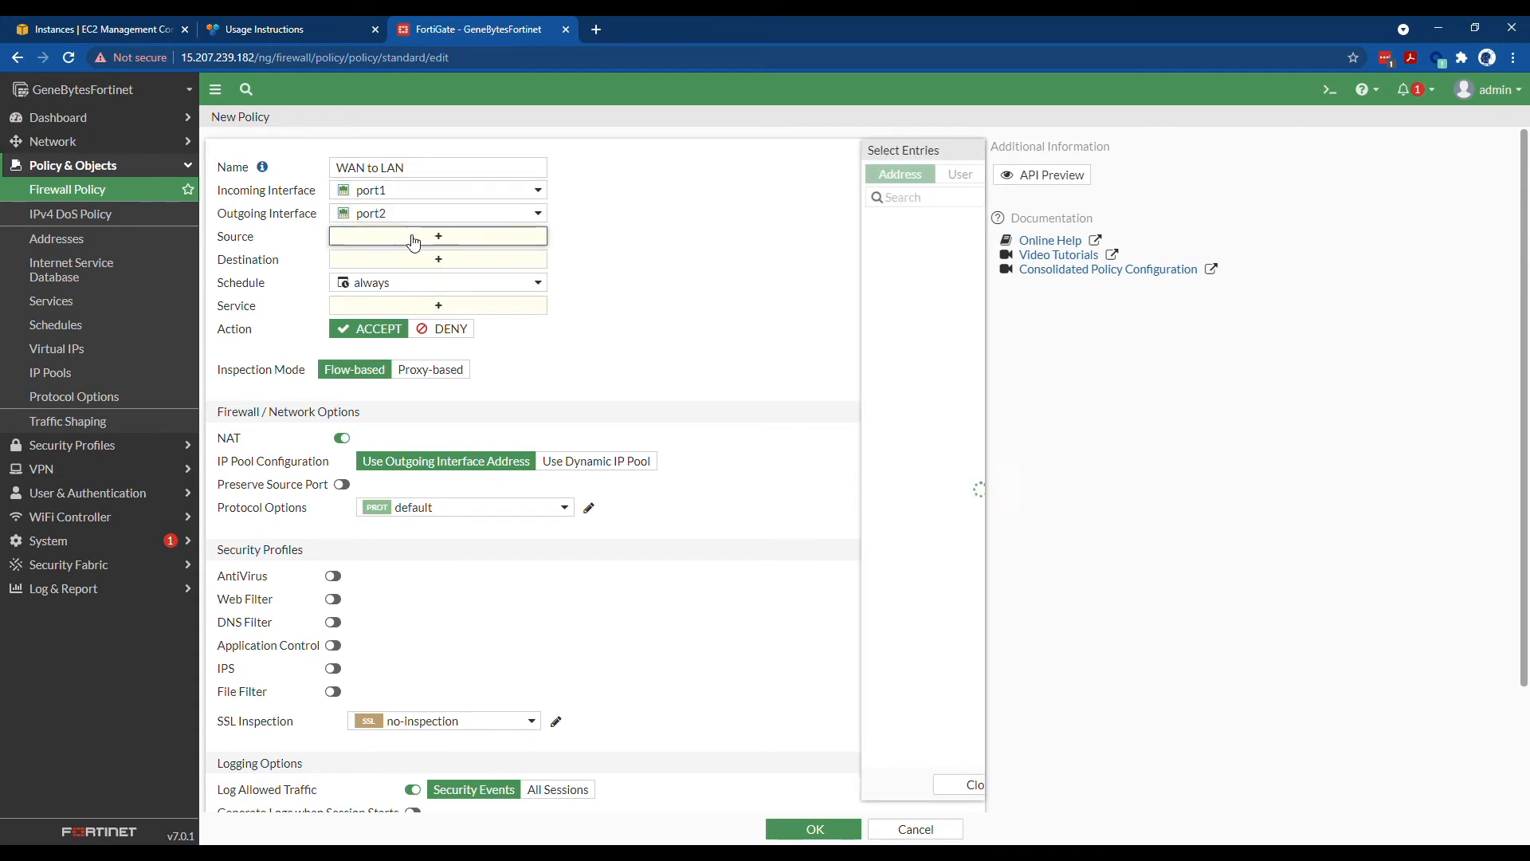
click(795, 244)
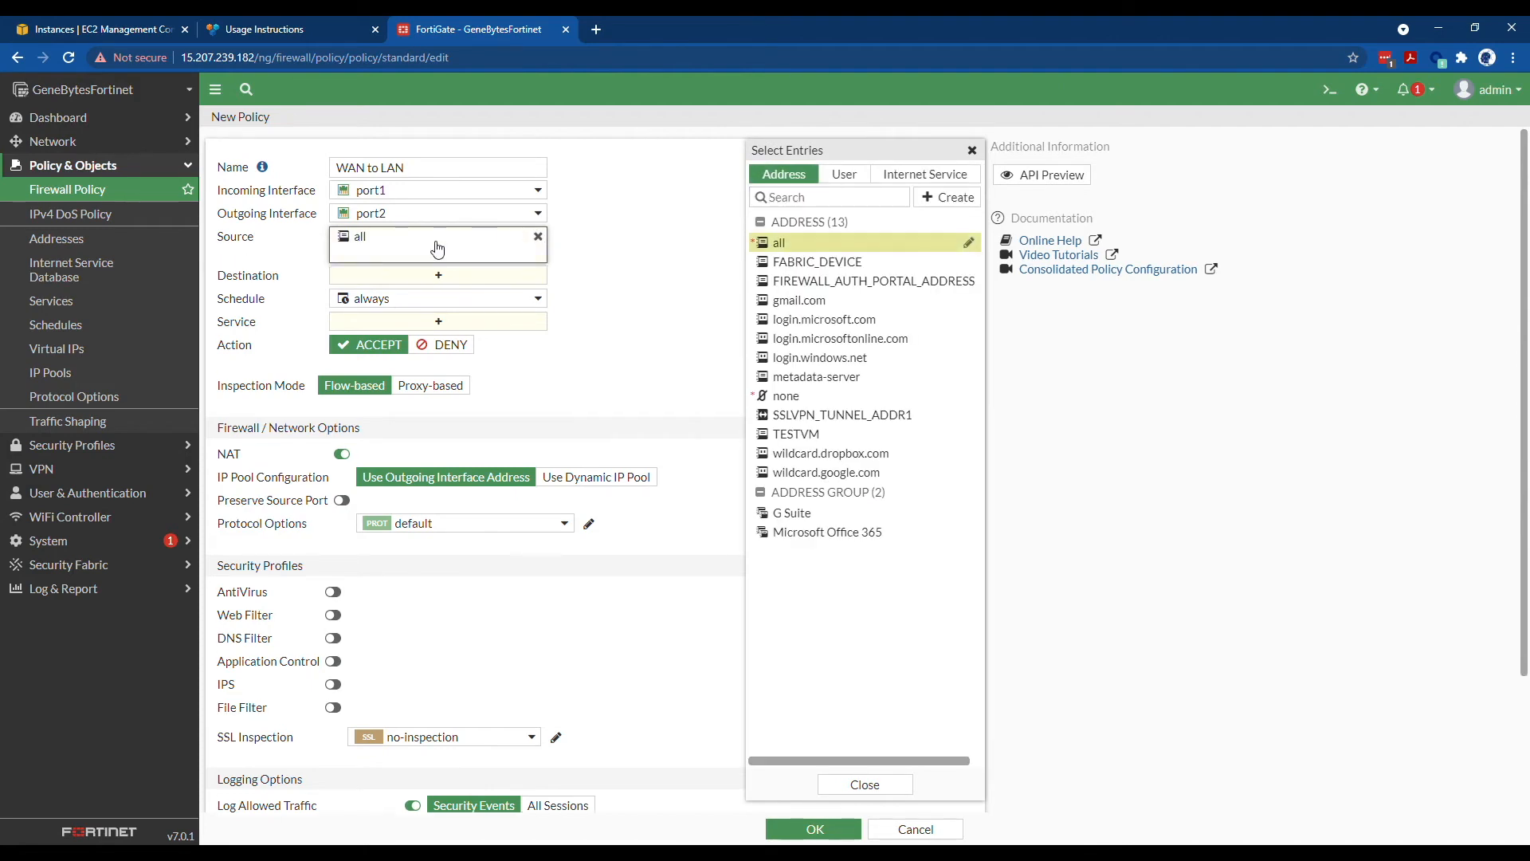
- Set the policy destination to TESTVM_VIP and the service to RDP, then save it
click(437, 275)
text(TEST)
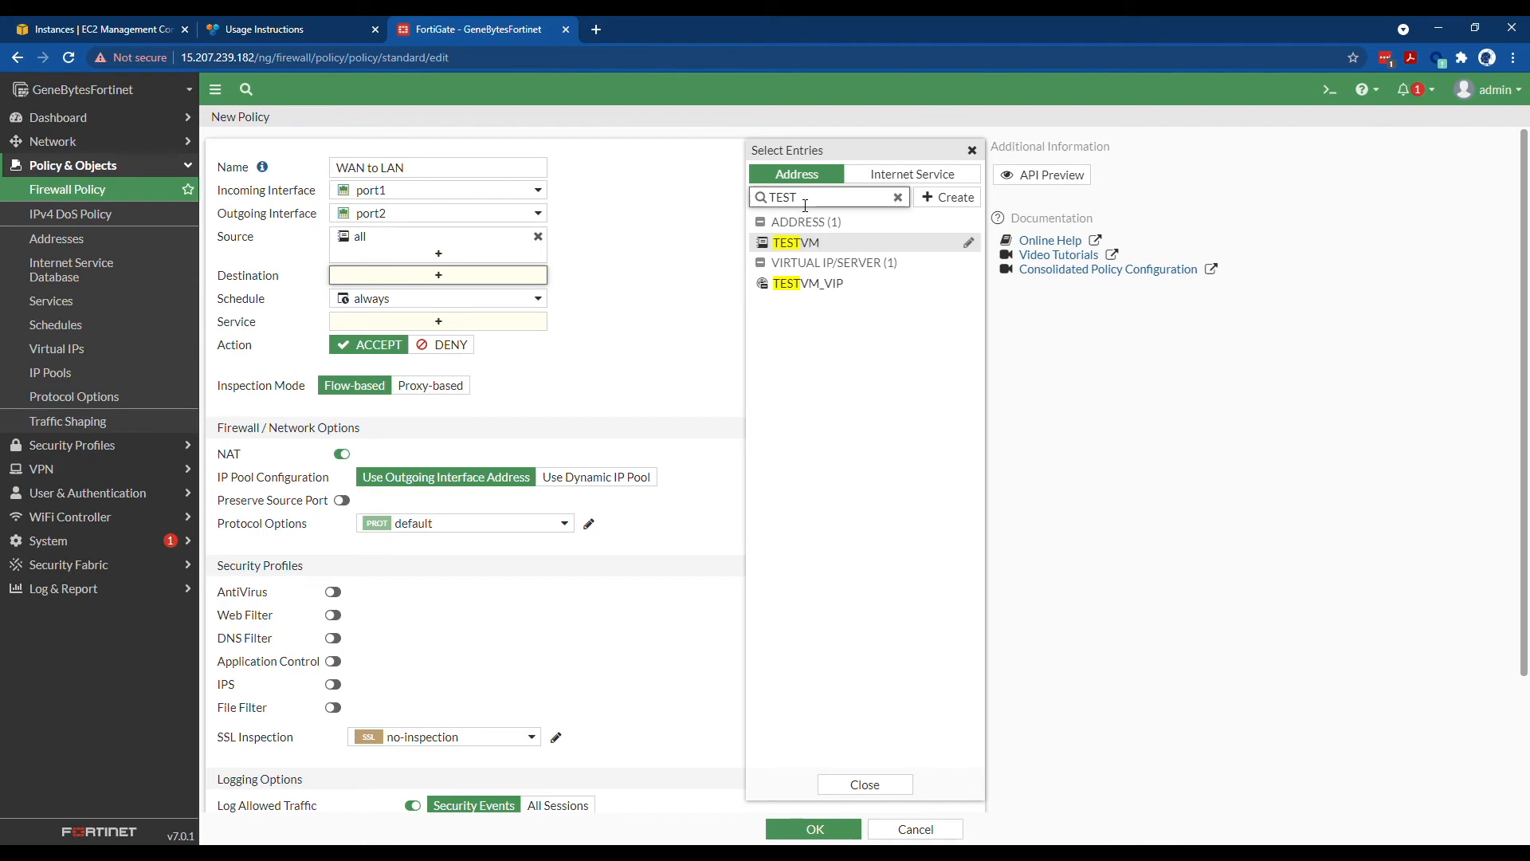
click(823, 244)
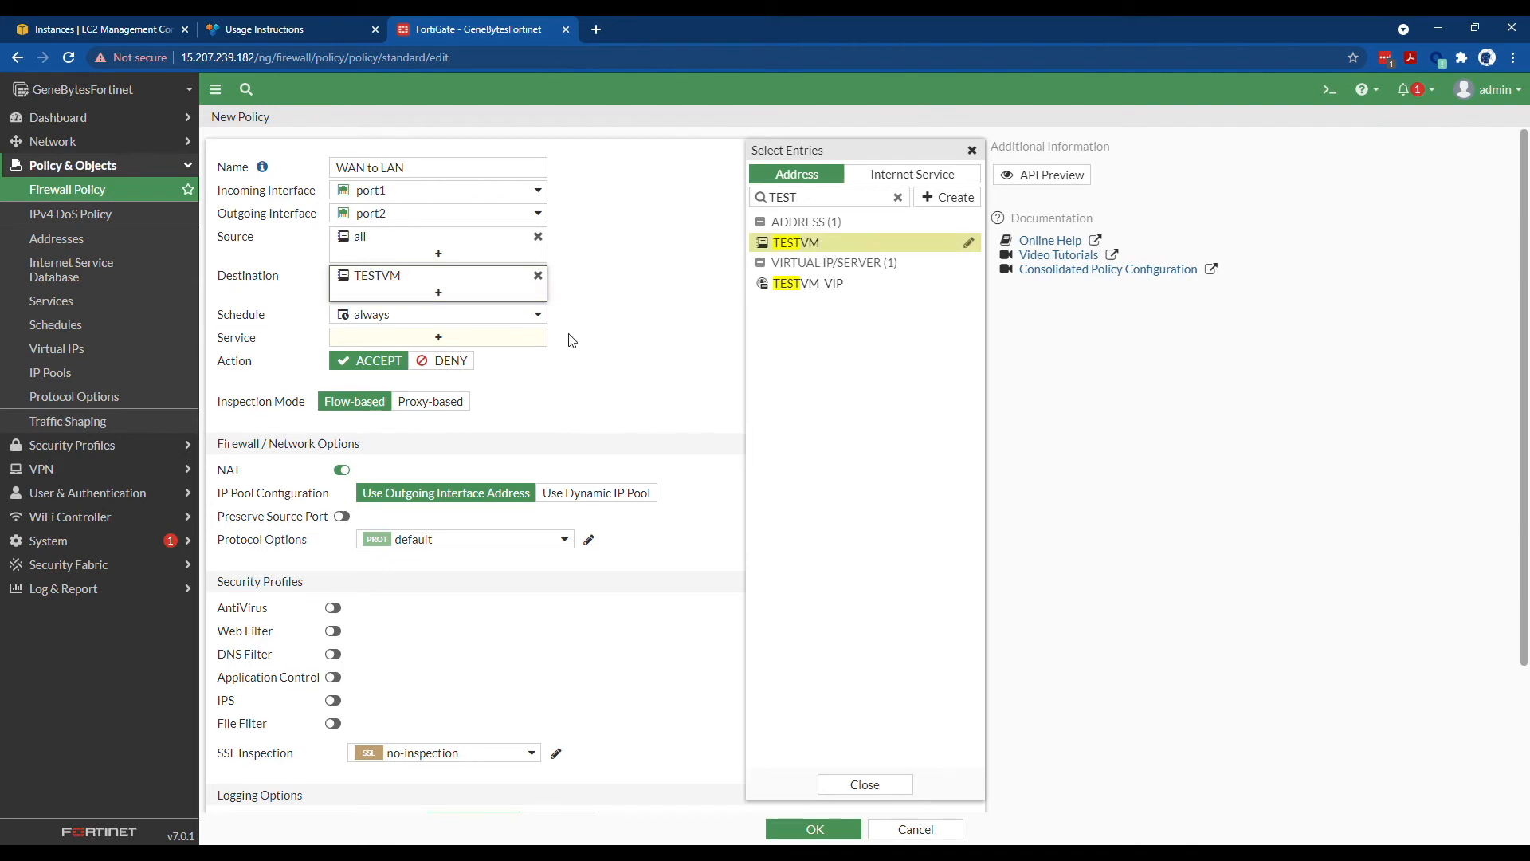
click(819, 286)
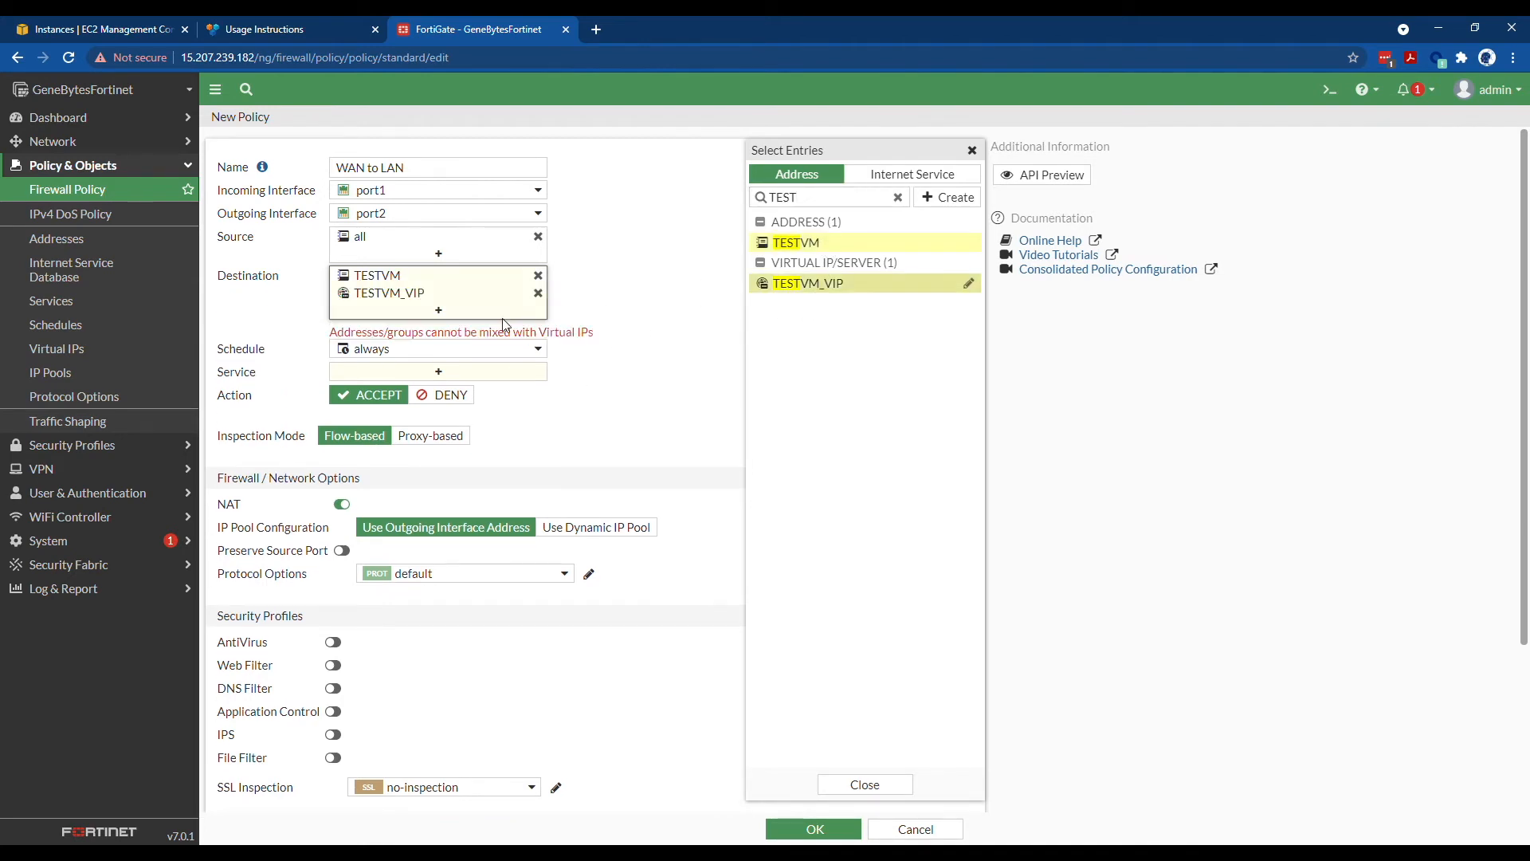
click(537, 275)
click(399, 343)
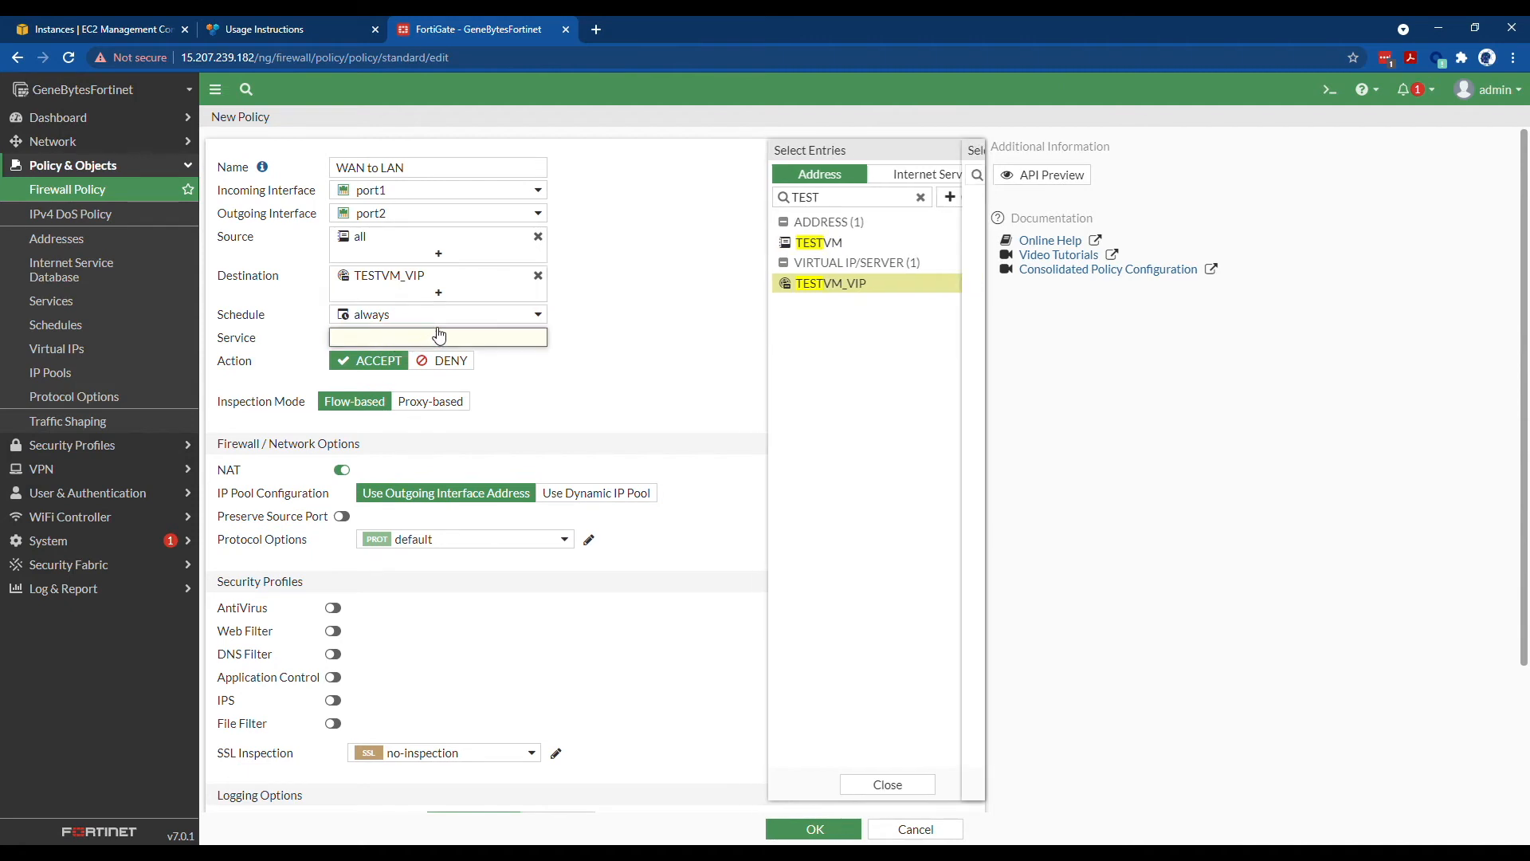
text(RF)
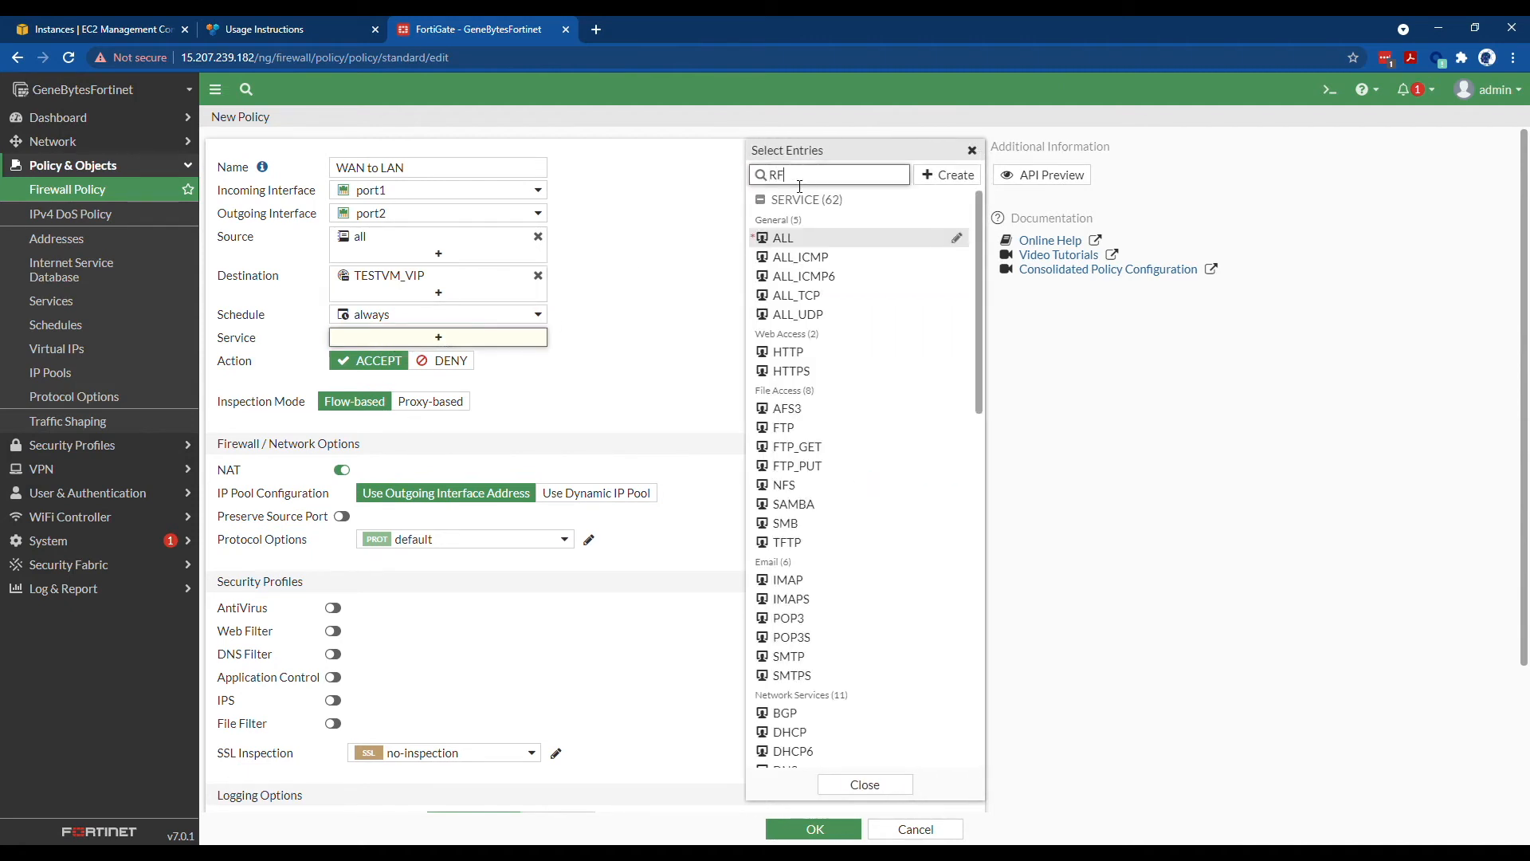
key(BackSpace)
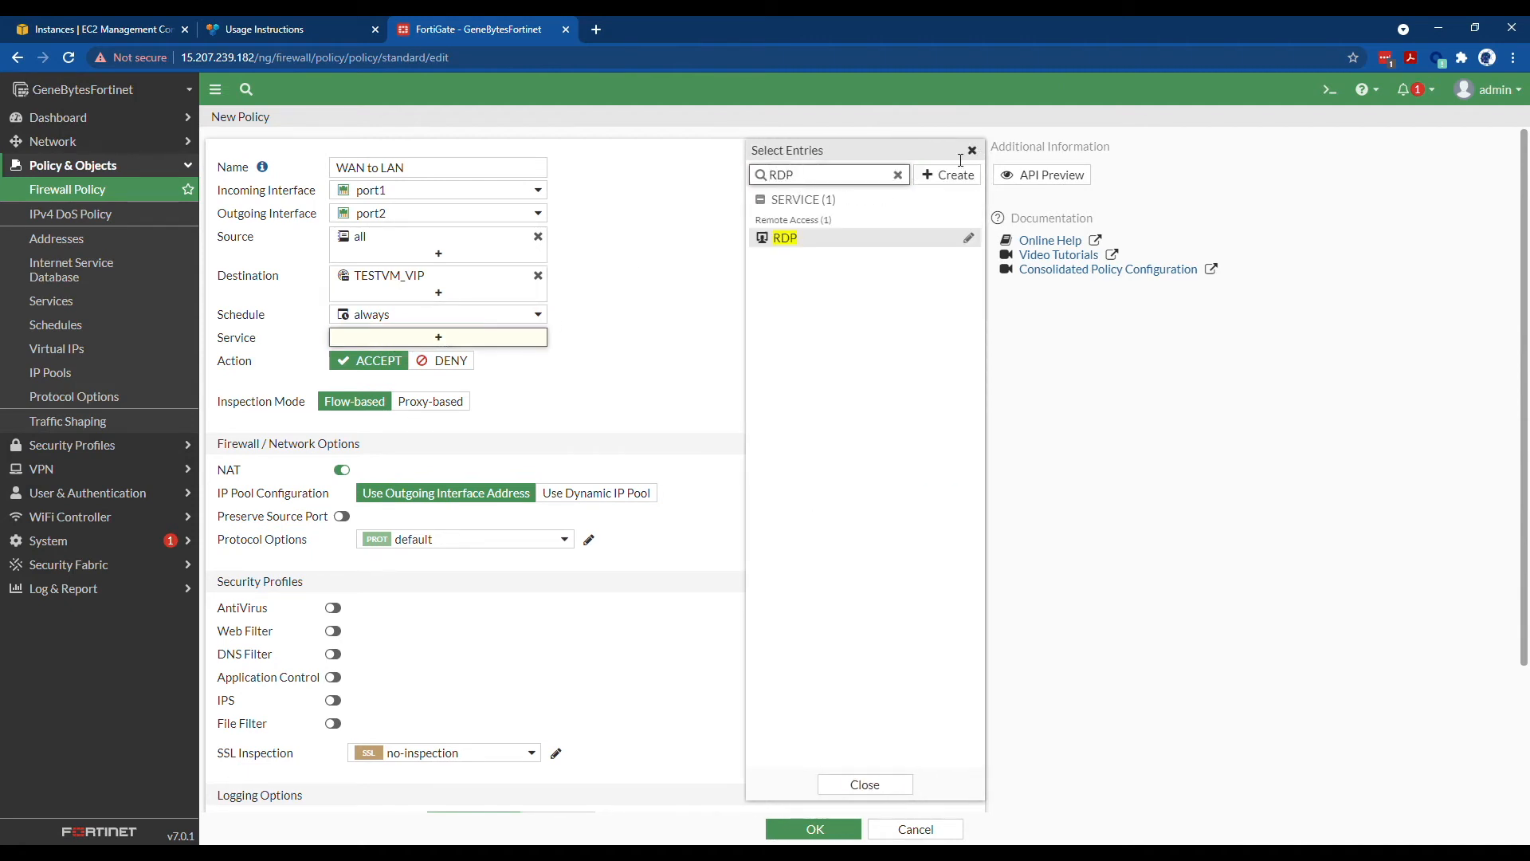
click(839, 239)
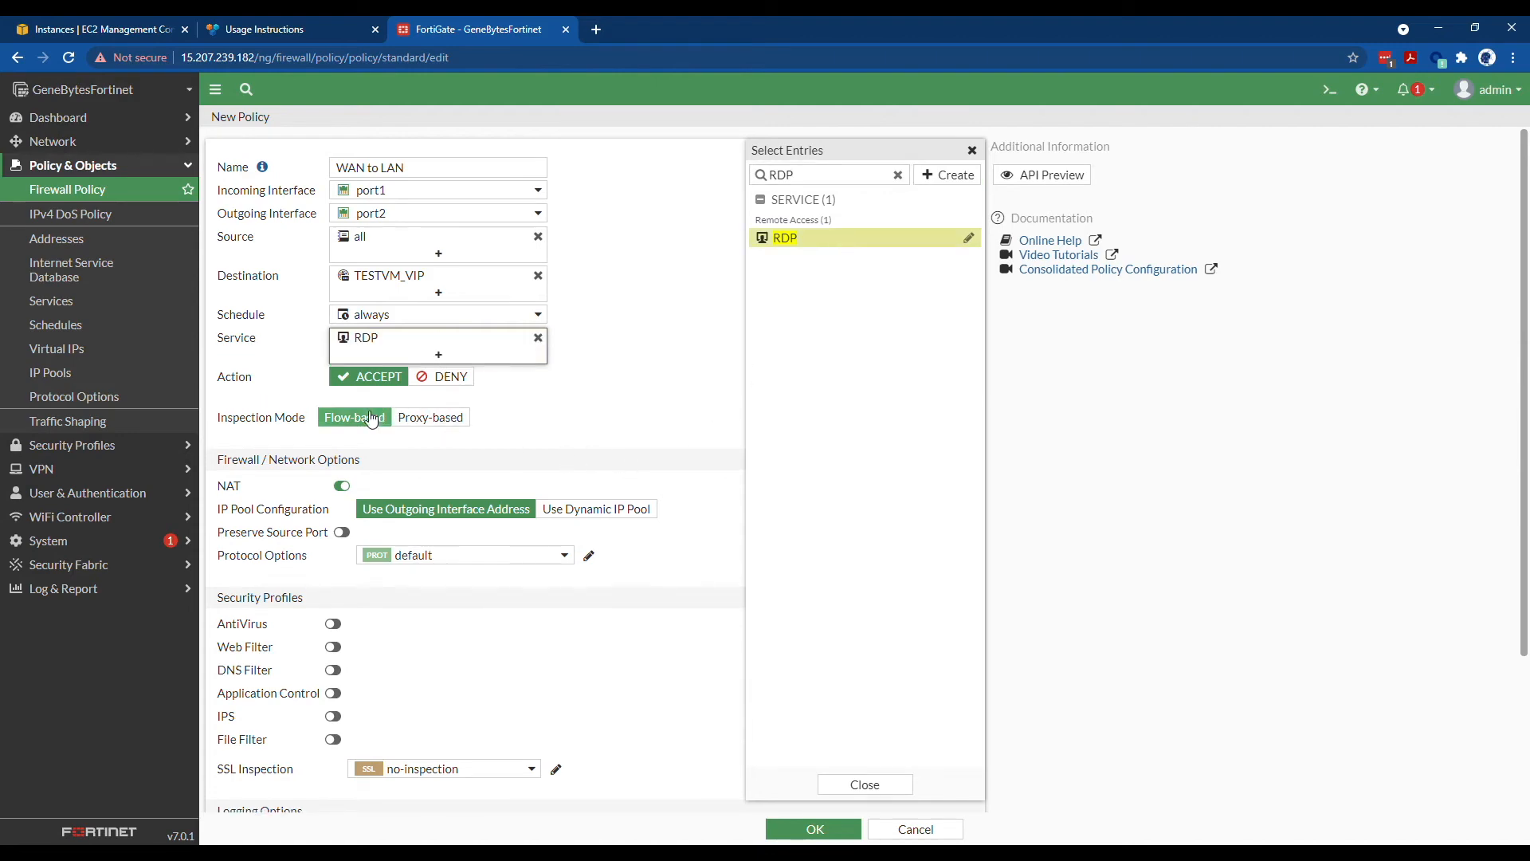
click(861, 784)
scroll(458, 660, down, 2)
scroll(331, 532, down, 1)
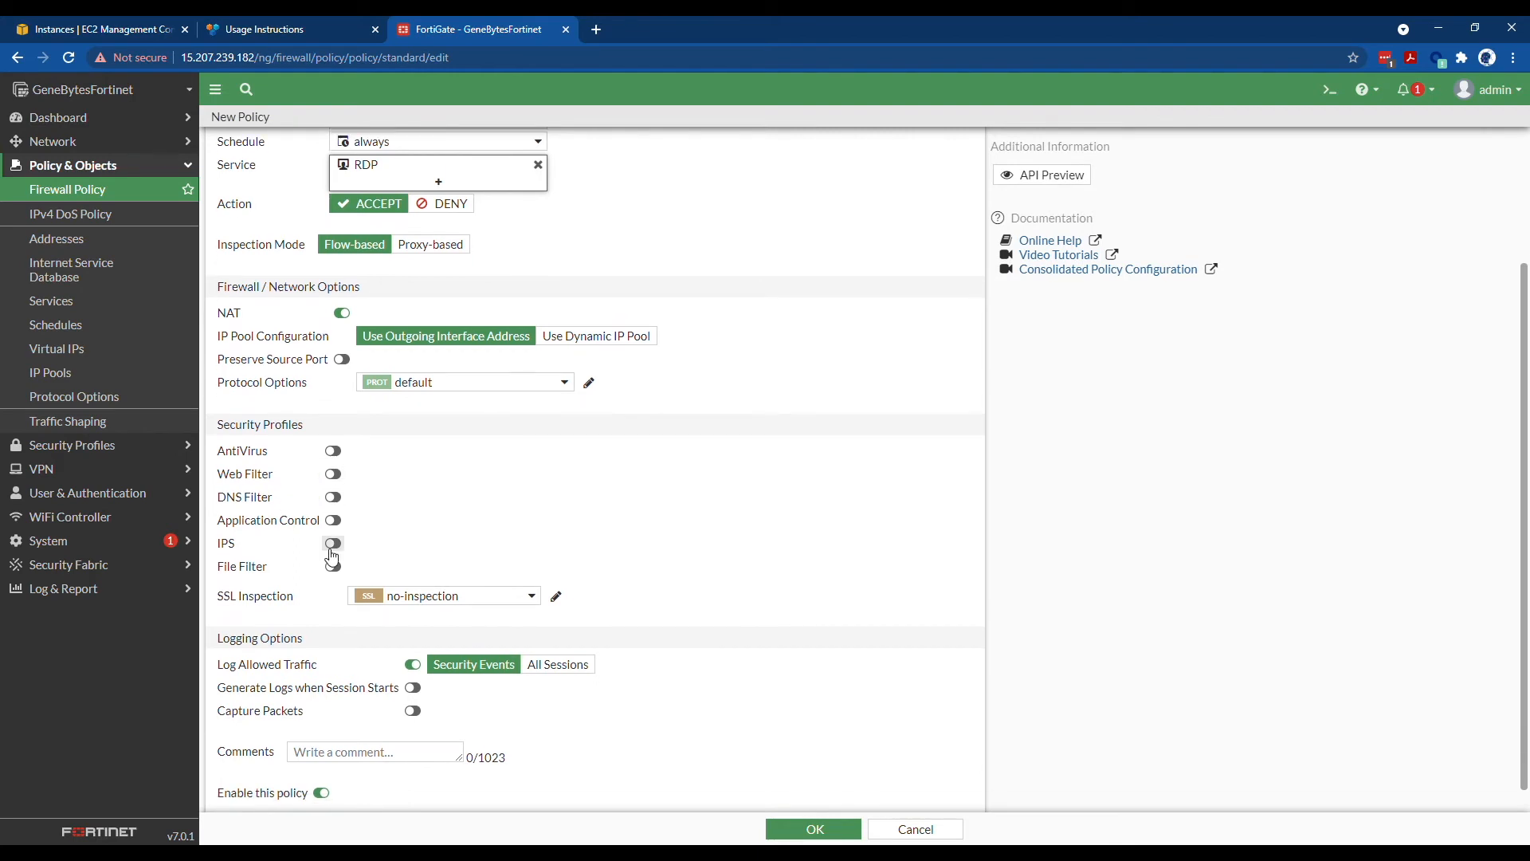
click(769, 827)
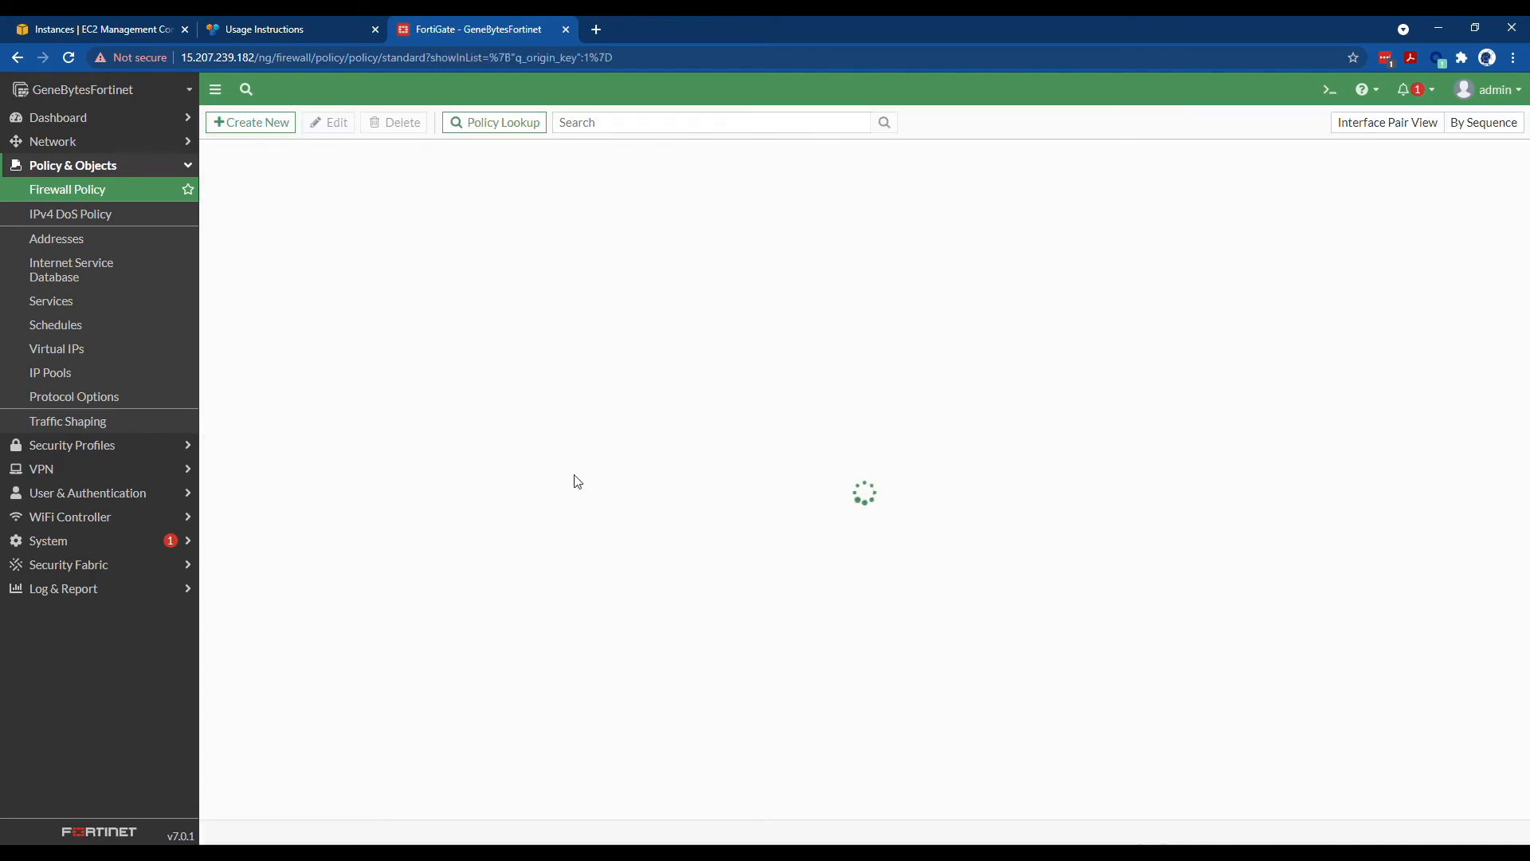
- Start a LAN To WAN policy from port2 to port1 with source TESTVM and destination all
click(280, 131)
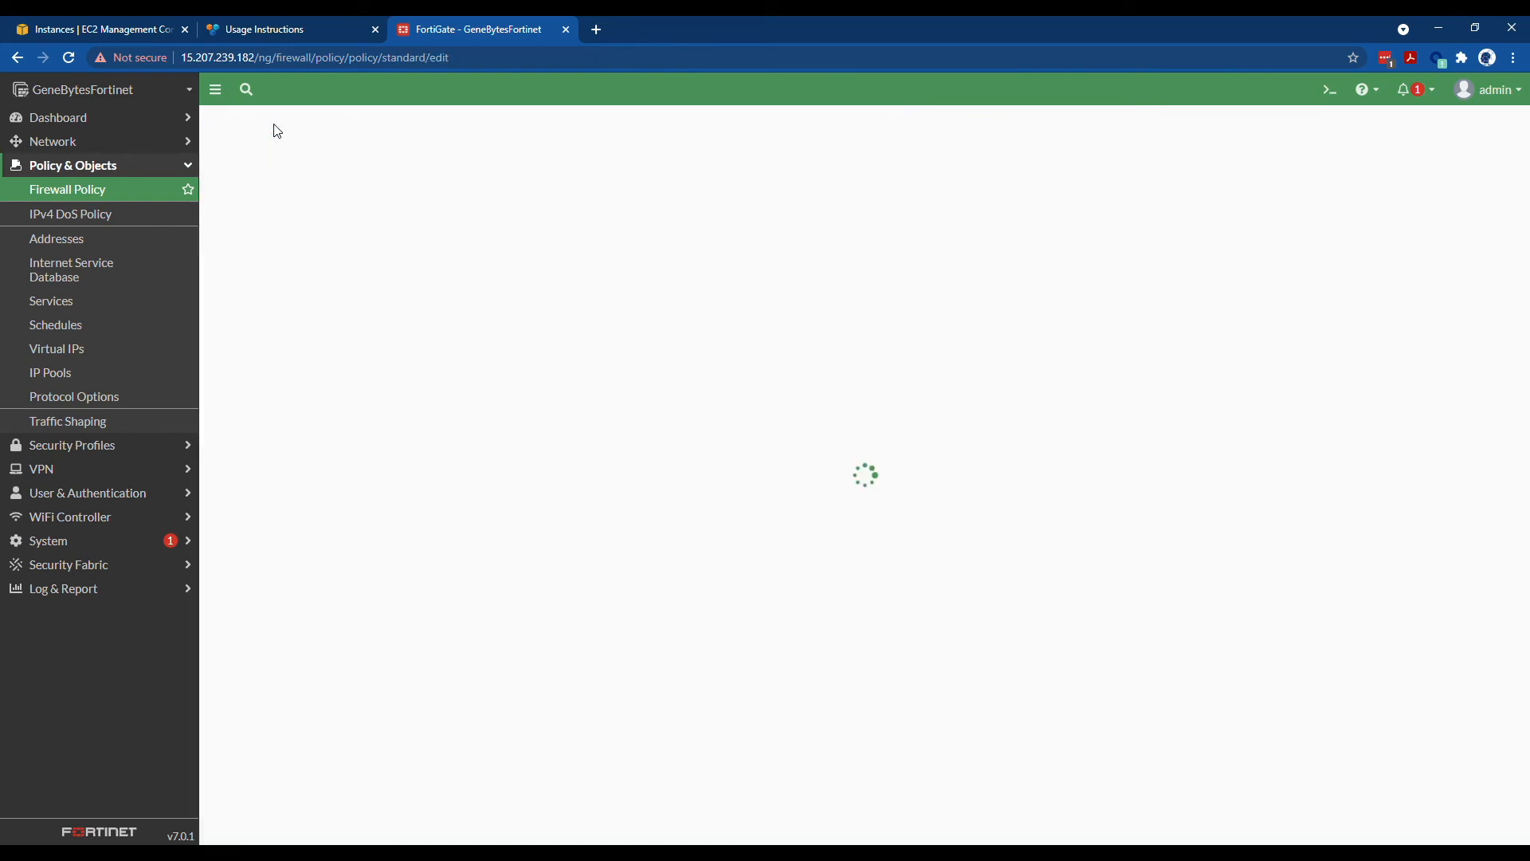
click(381, 180)
text(LAN To WAN)
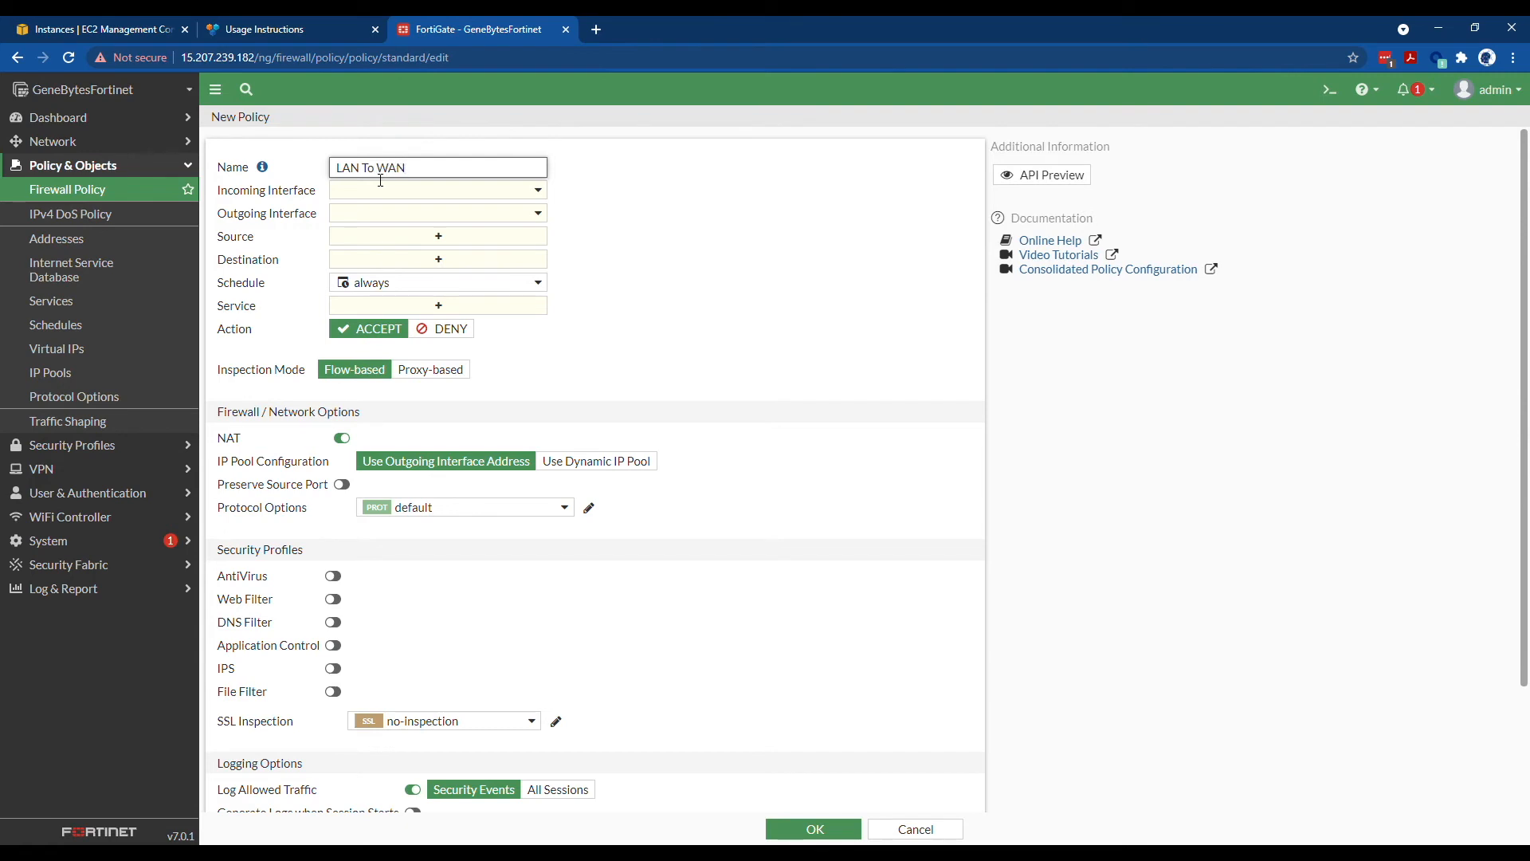
click(401, 189)
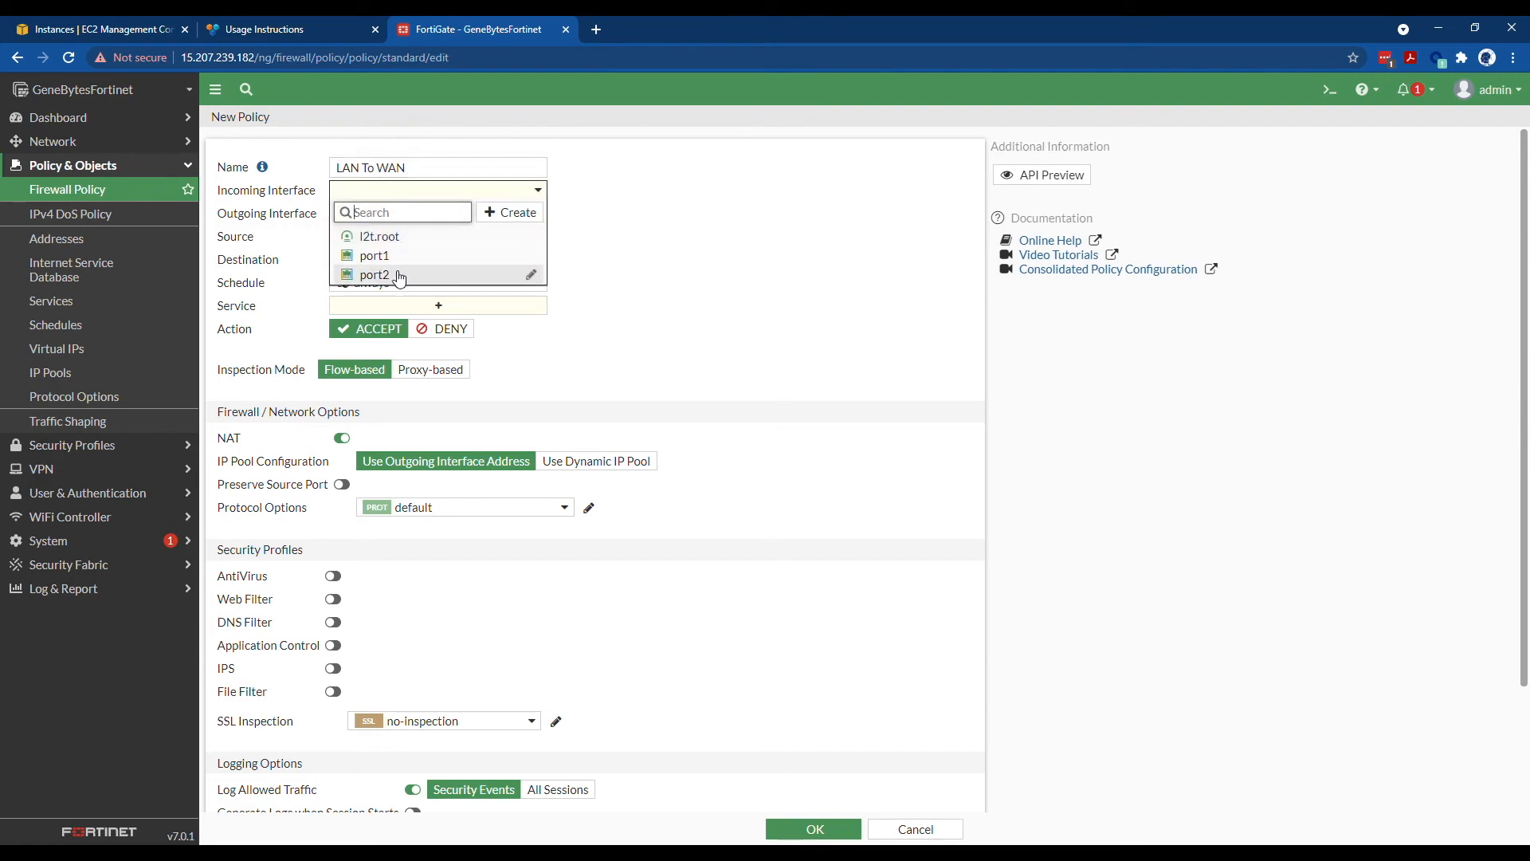
click(399, 272)
click(396, 213)
click(396, 276)
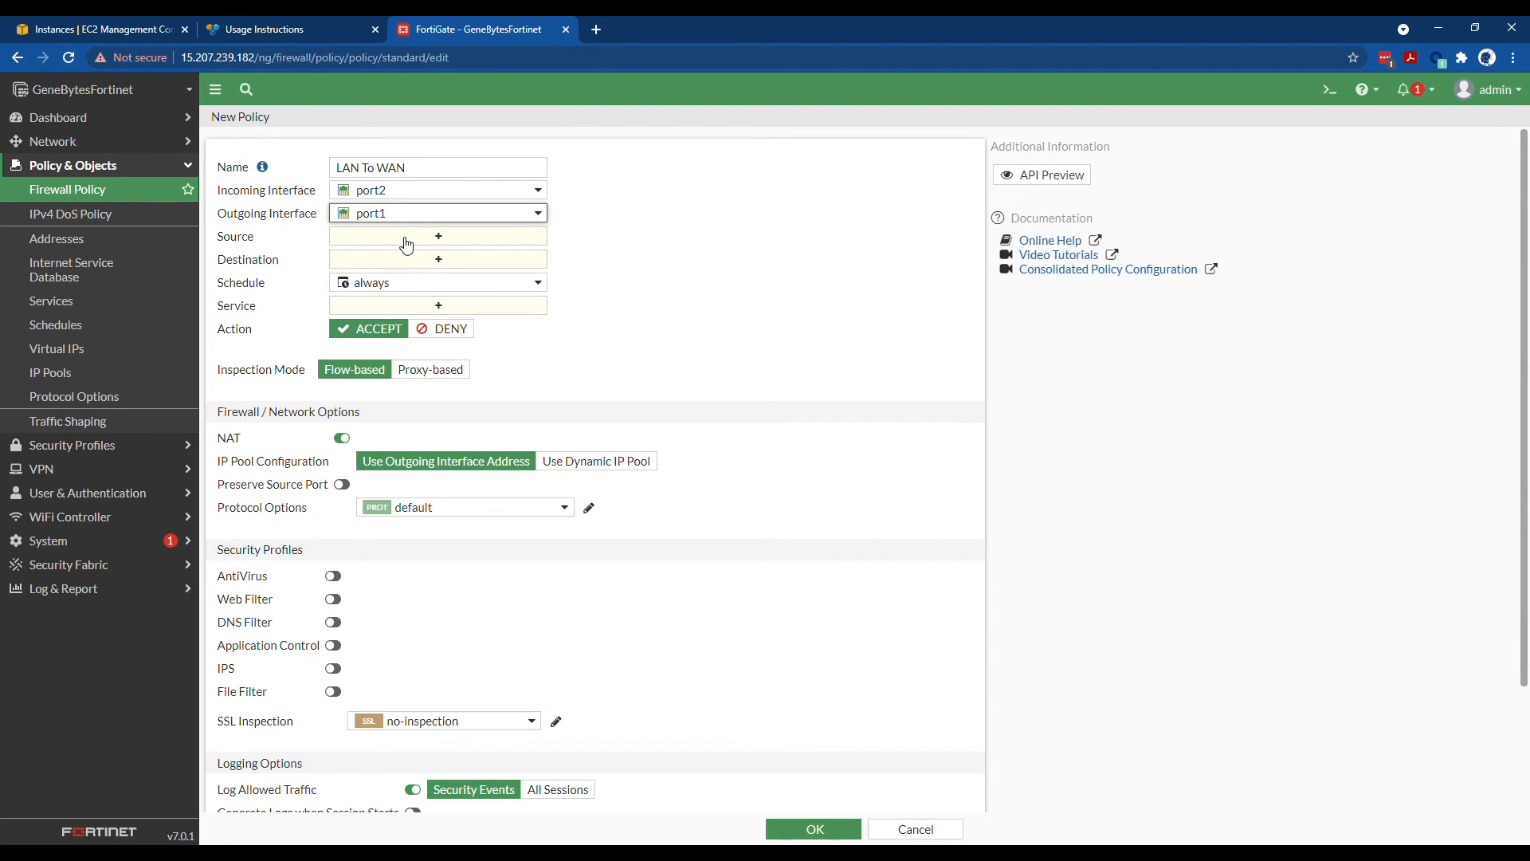
click(407, 239)
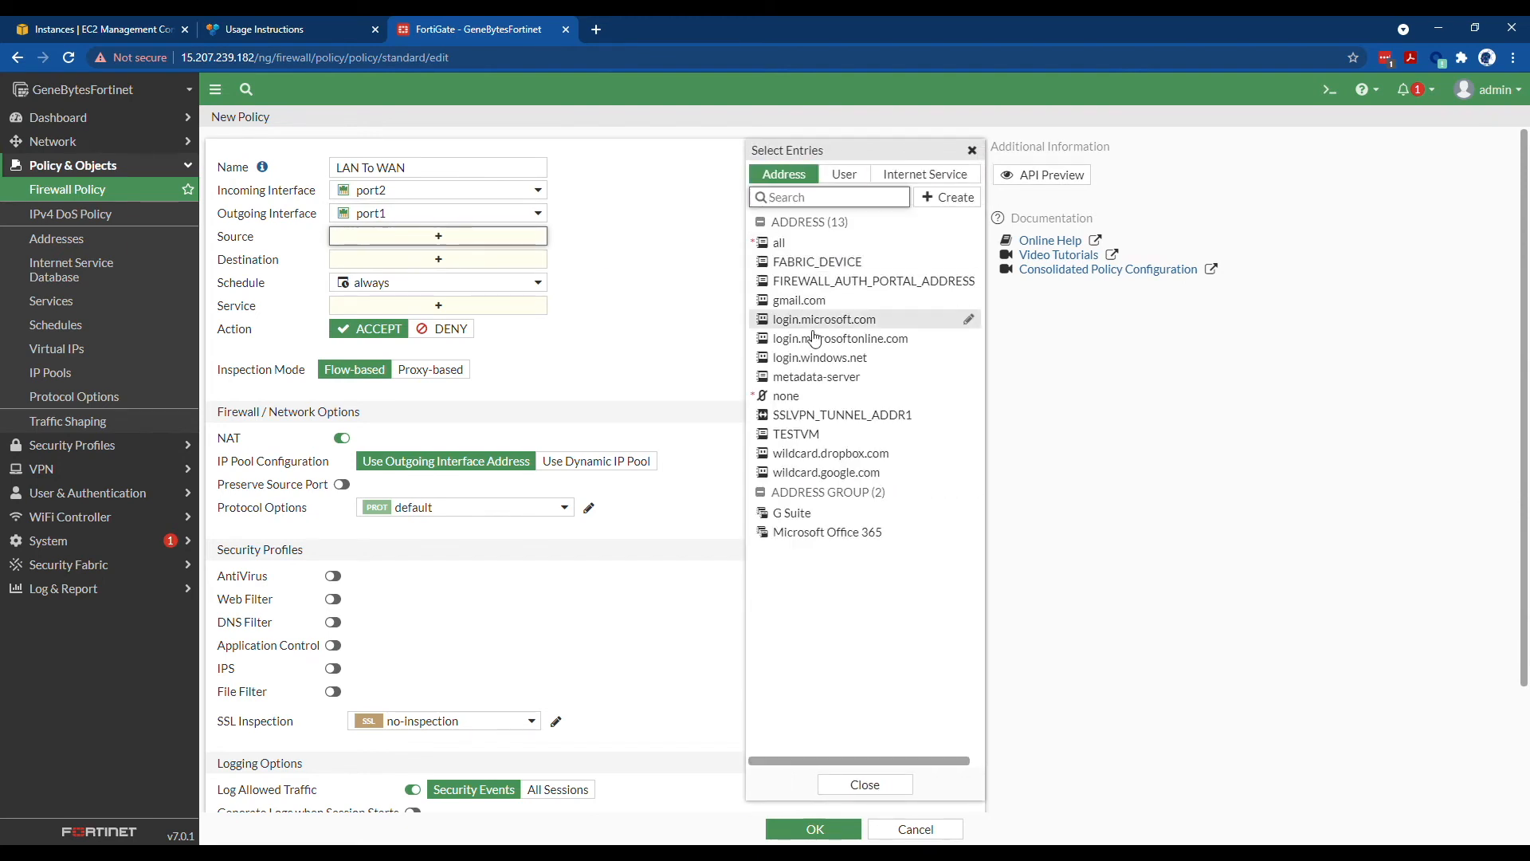
click(797, 434)
click(423, 279)
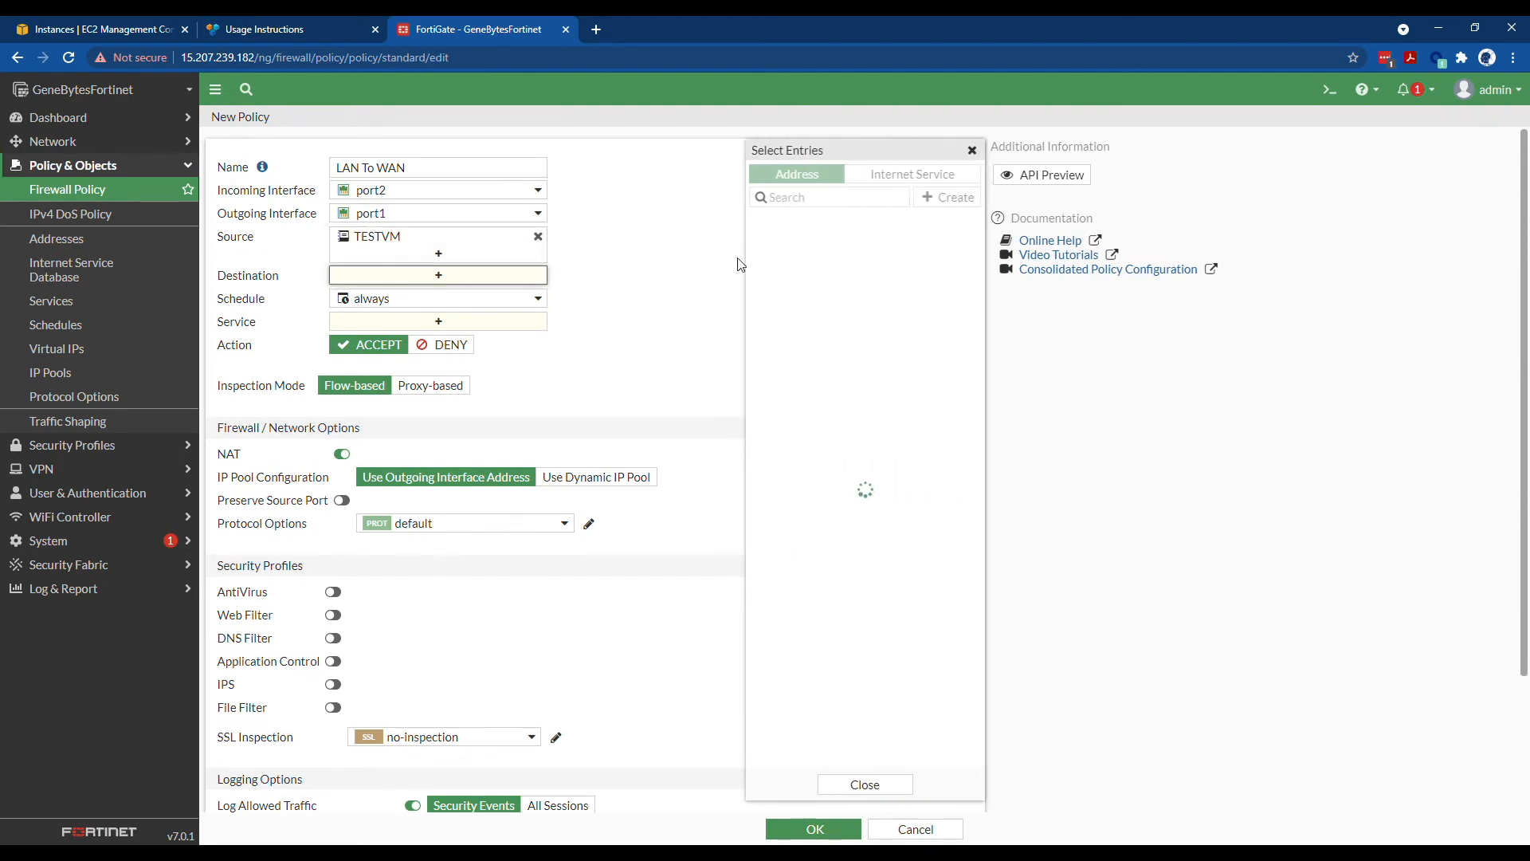
click(778, 243)
click(837, 785)
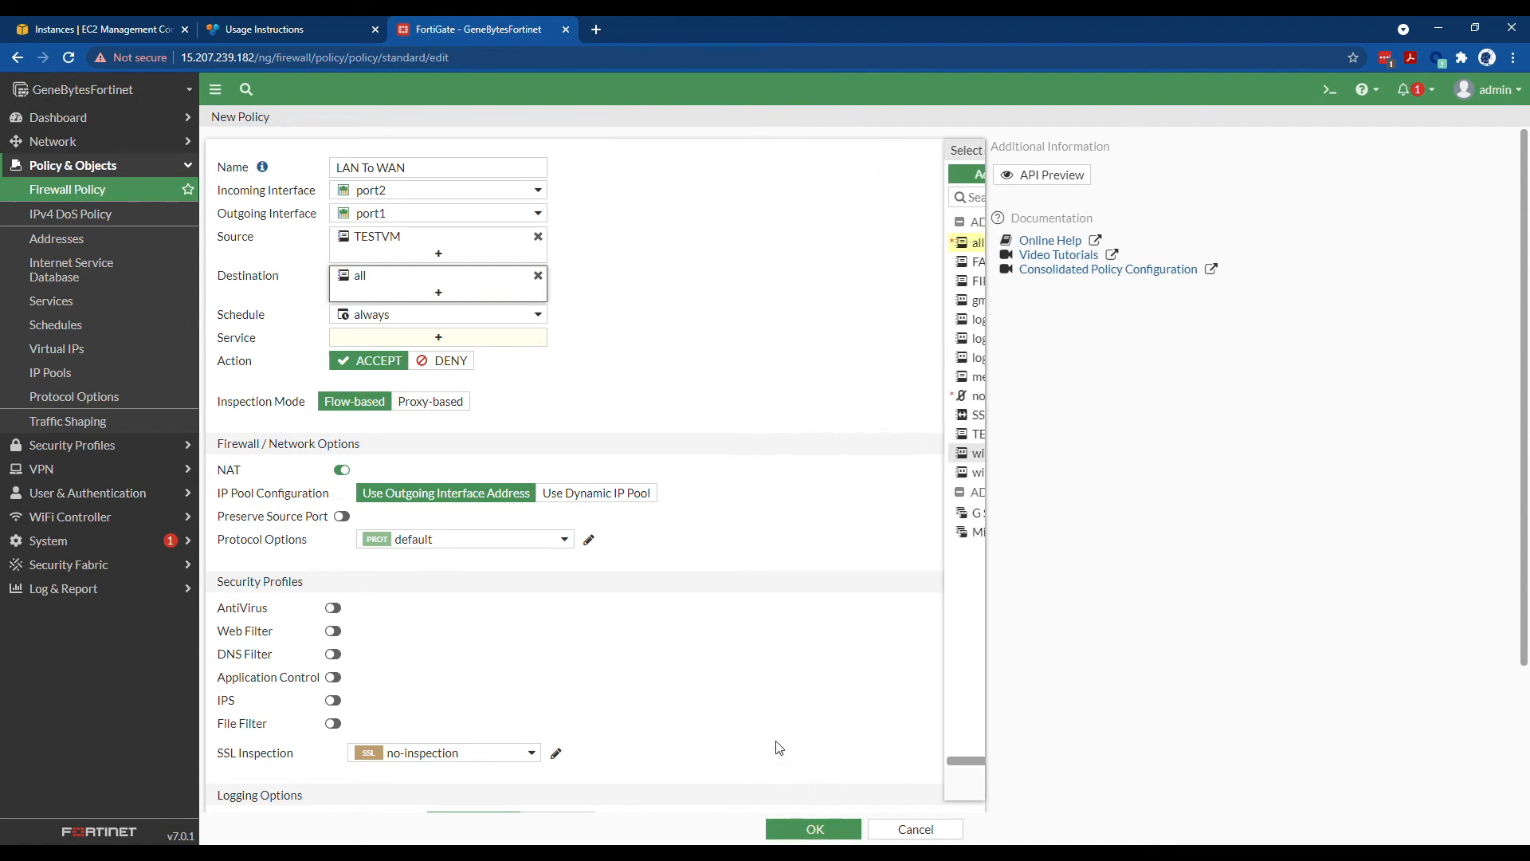
- Add HTTP and HTTPS as the policy's services
click(433, 341)
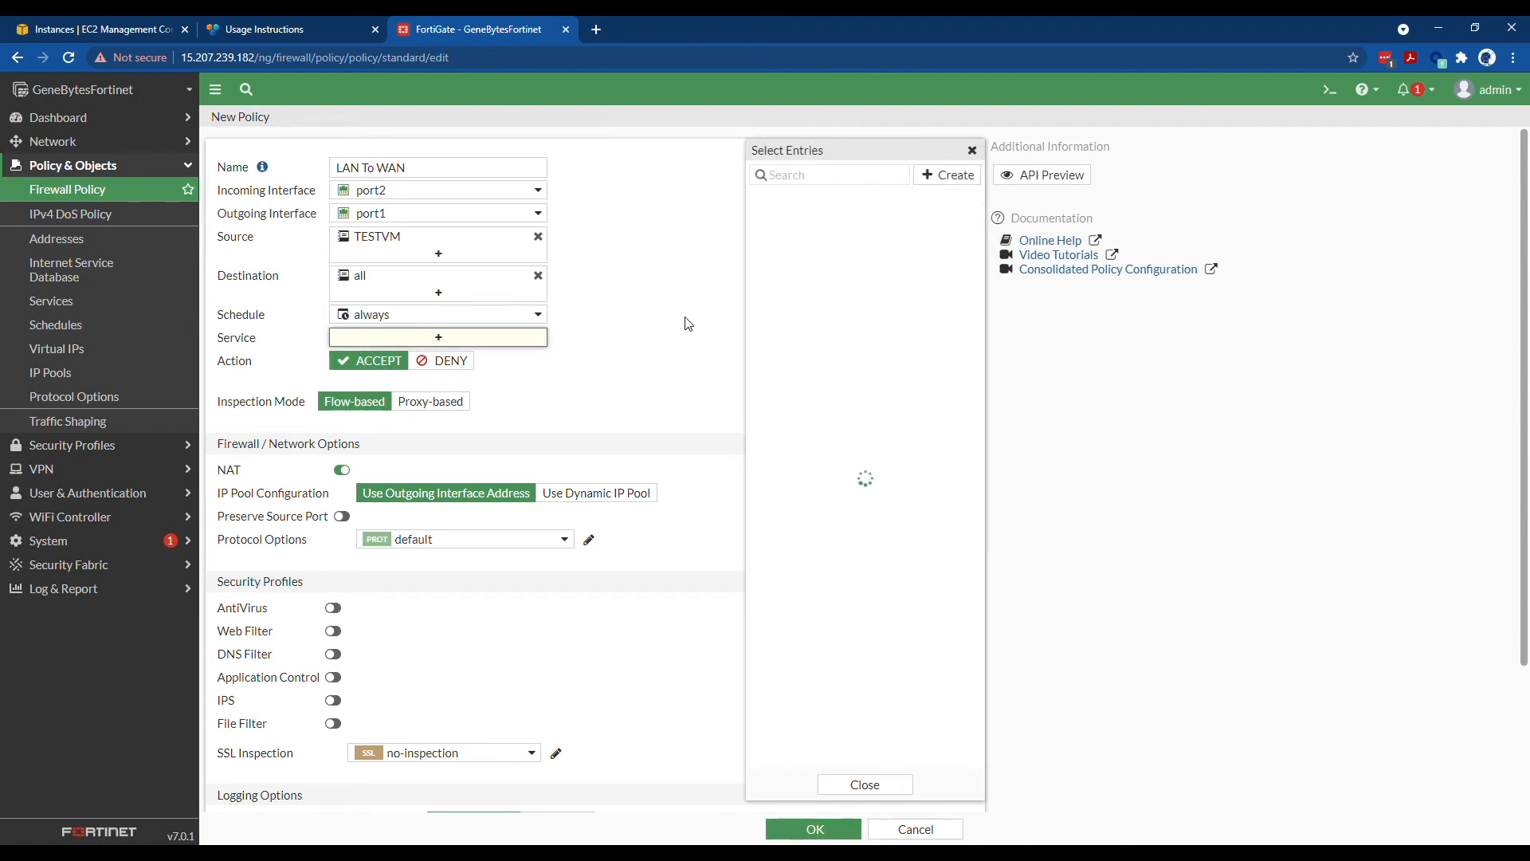
click(796, 240)
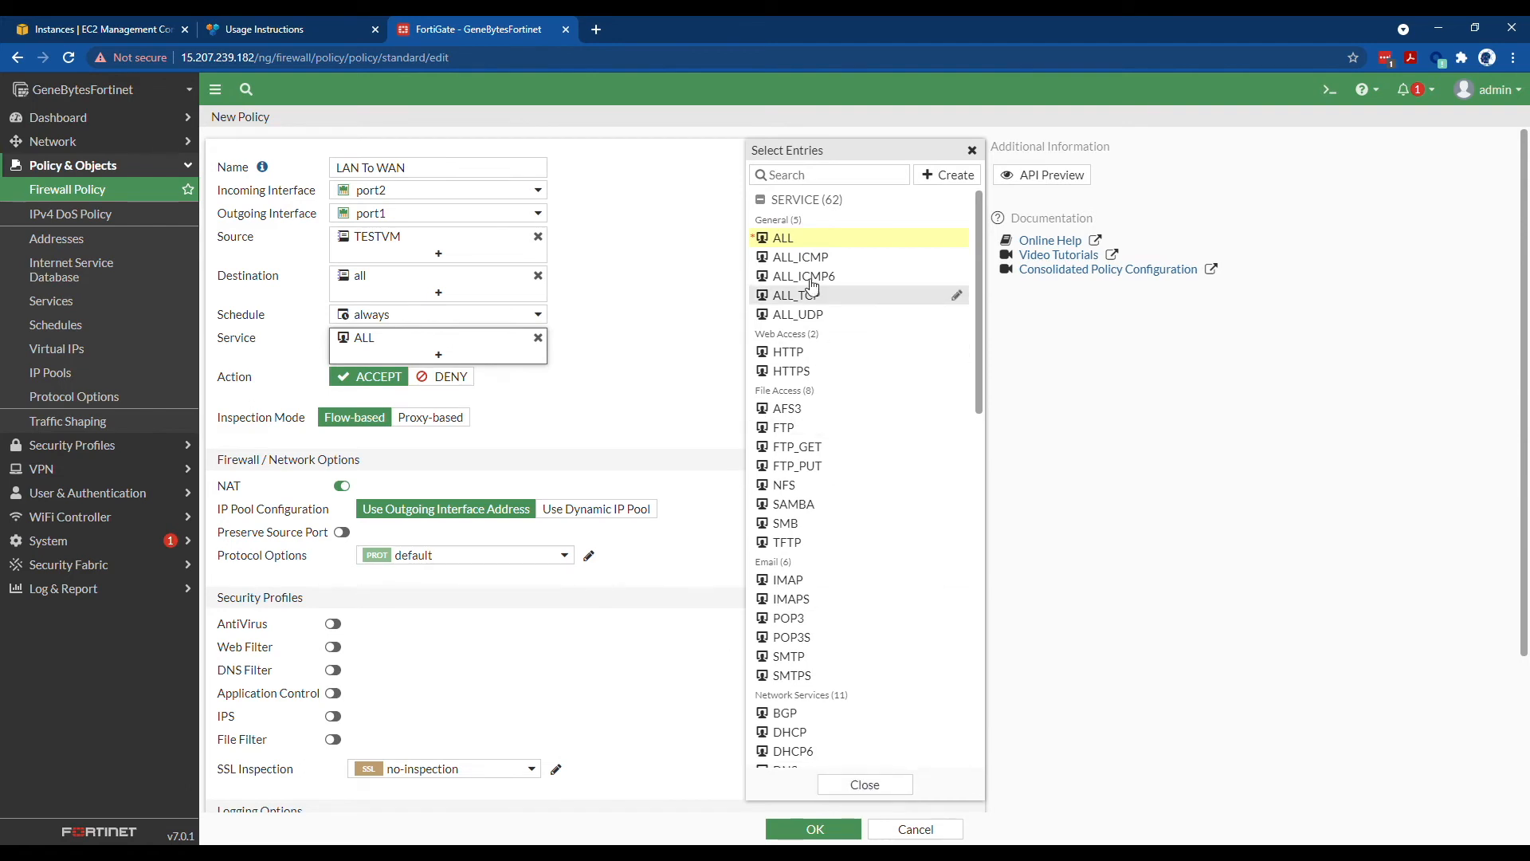
click(827, 177)
text(http)
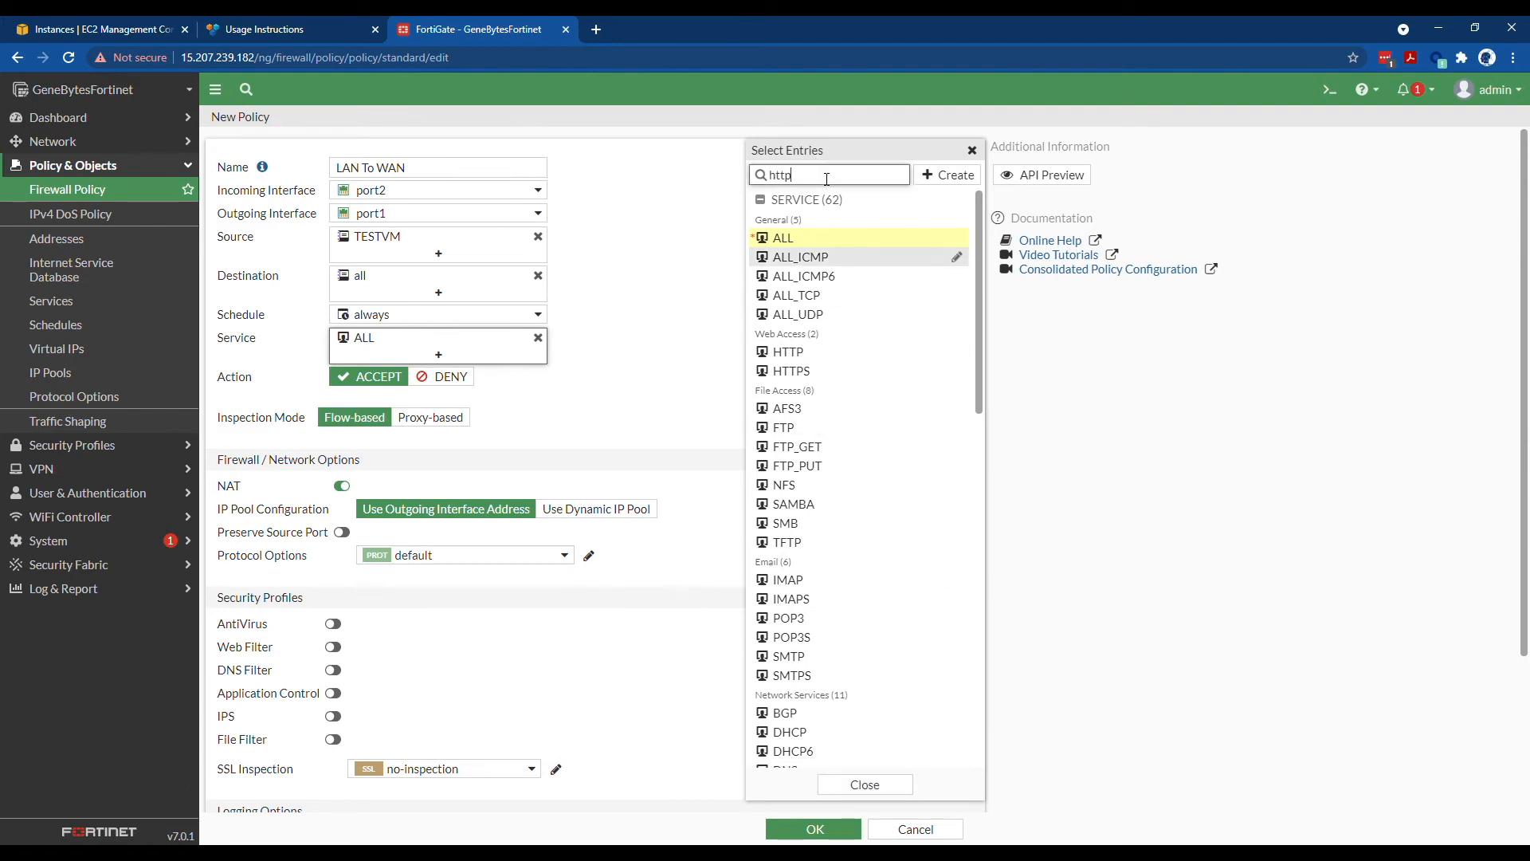
click(829, 238)
click(830, 256)
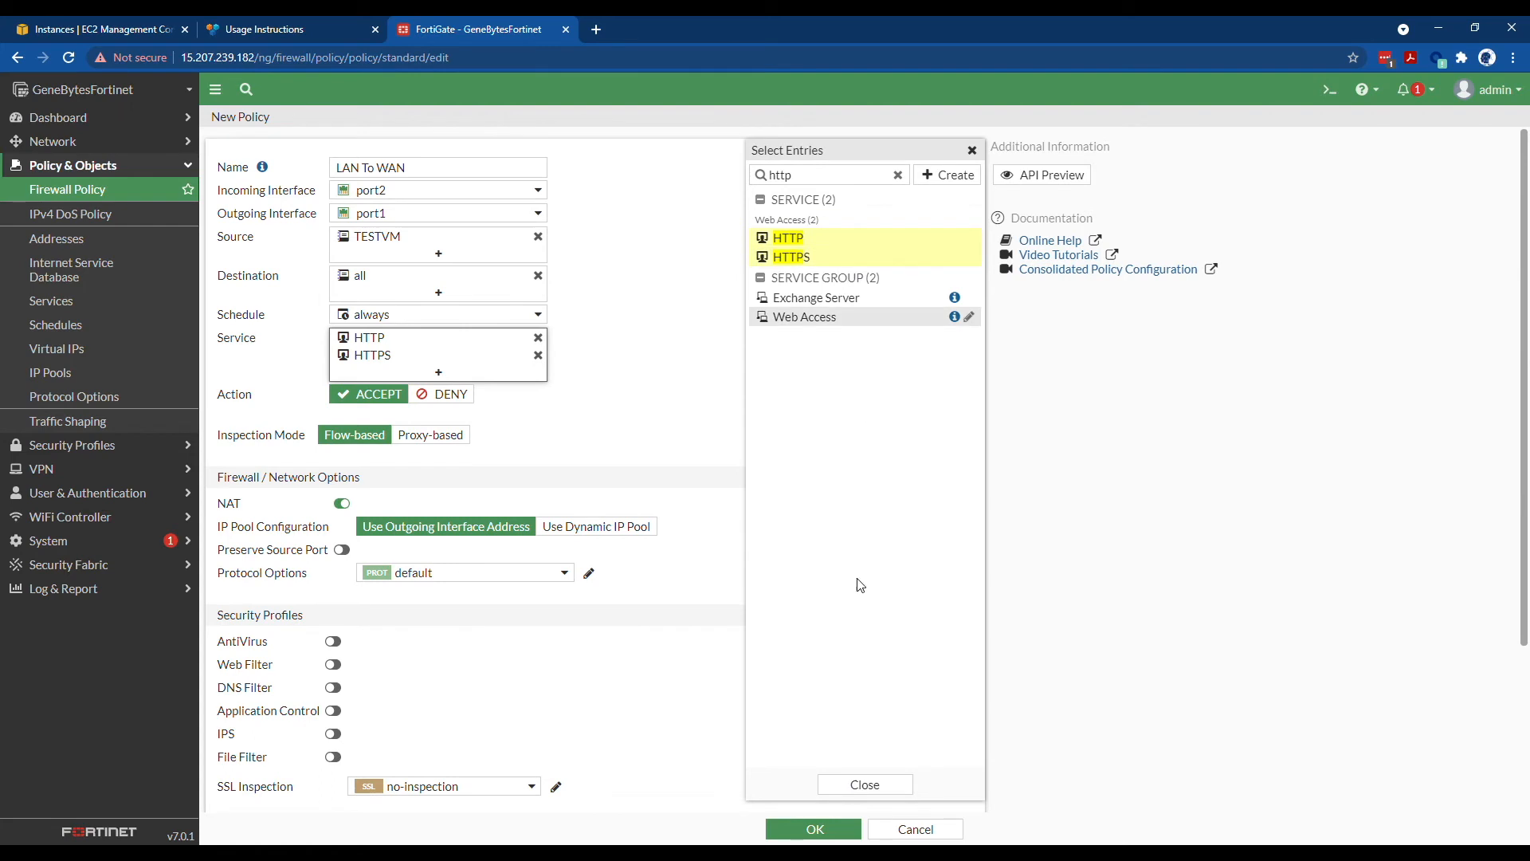
click(856, 785)
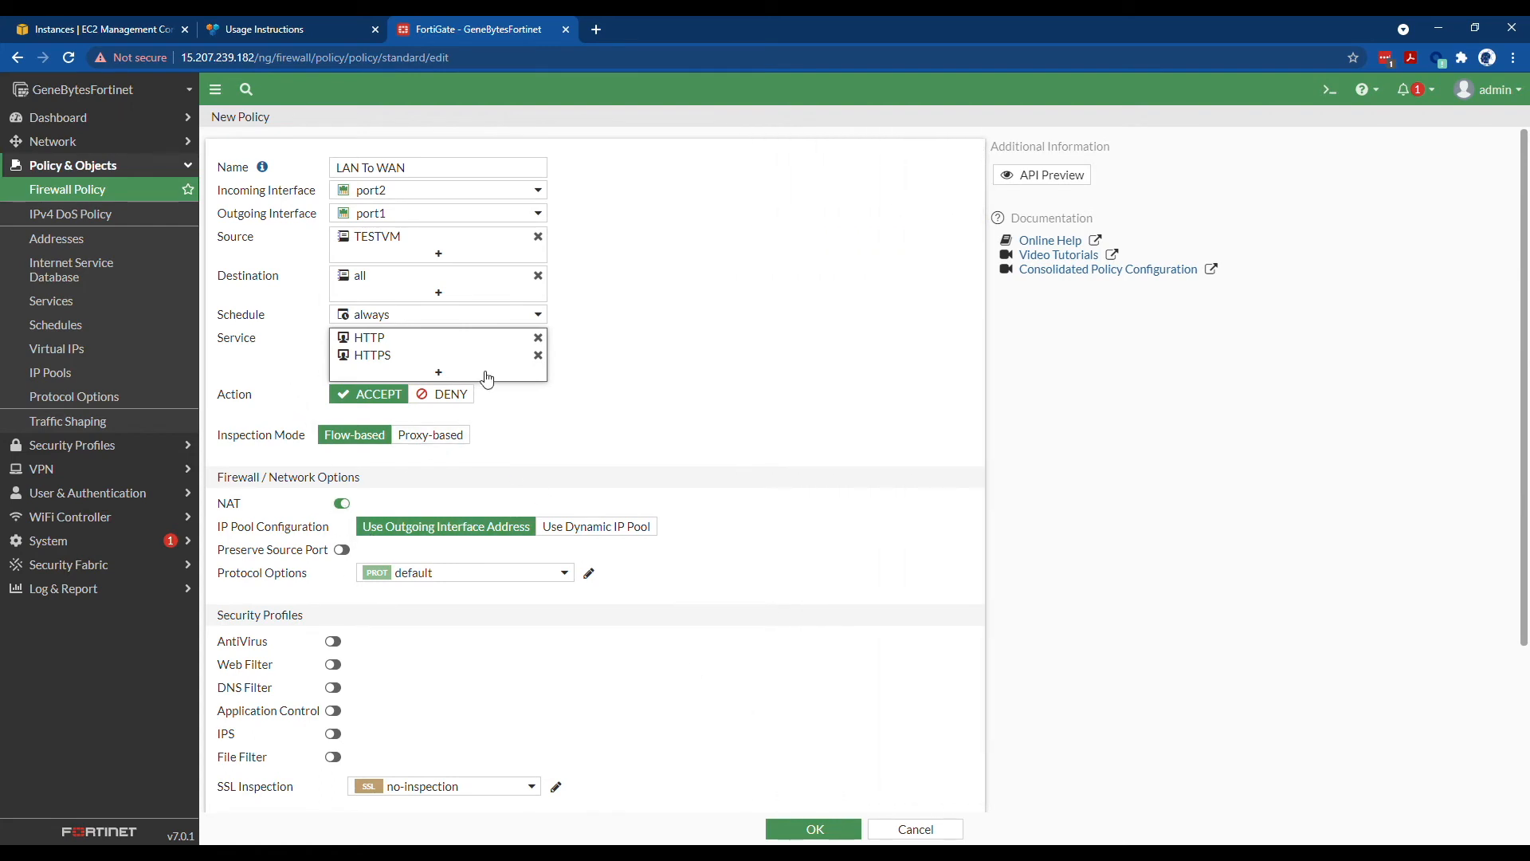
scroll(545, 542, down, 2)
scroll(502, 522, up, 1)
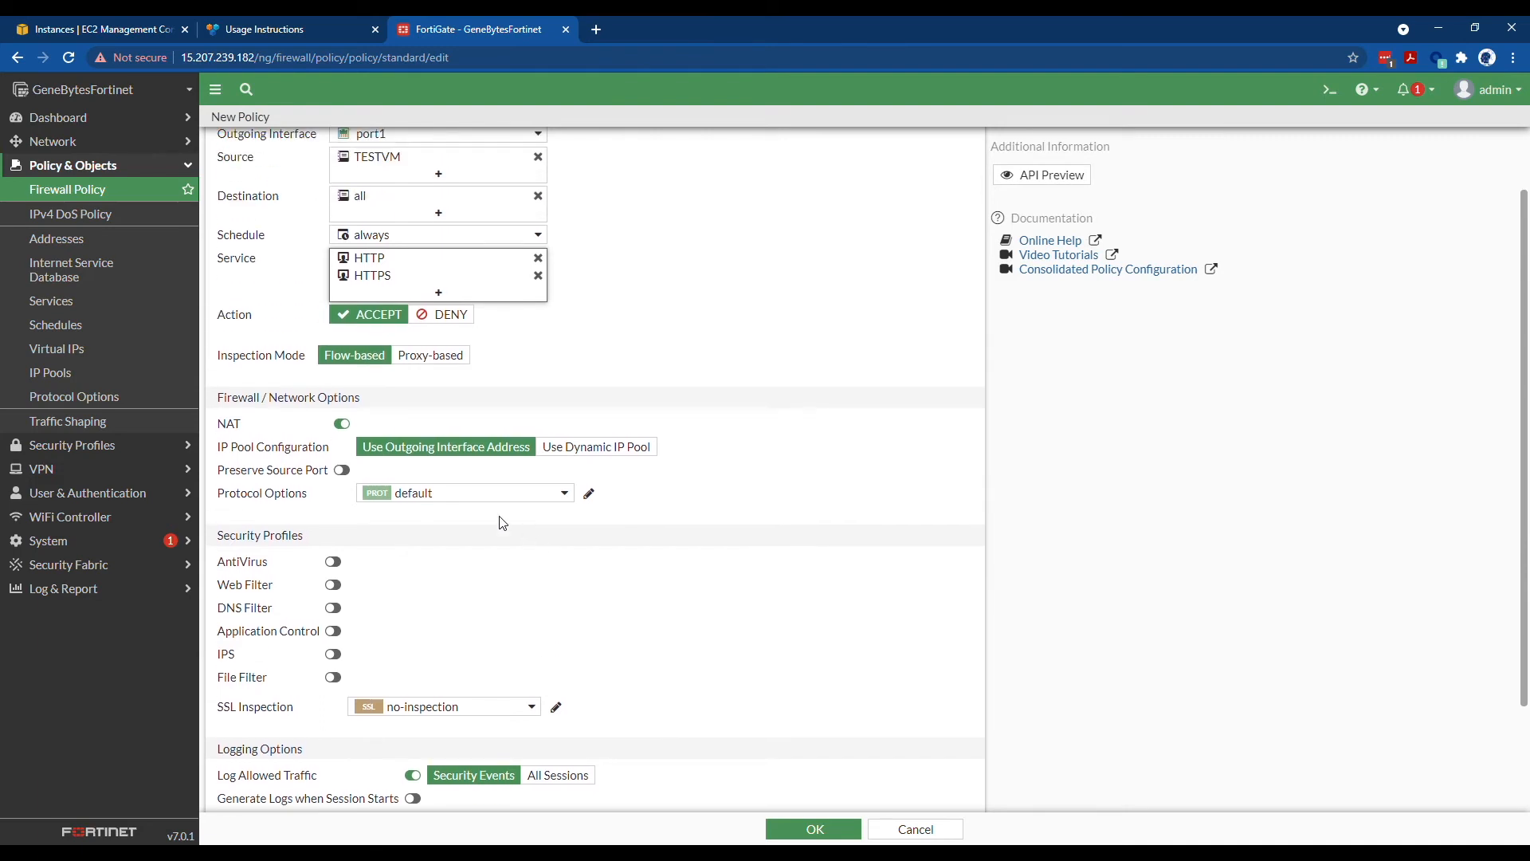
- Enable web filtering on the policy and begin a new profile named TESTWebFilter
click(333, 584)
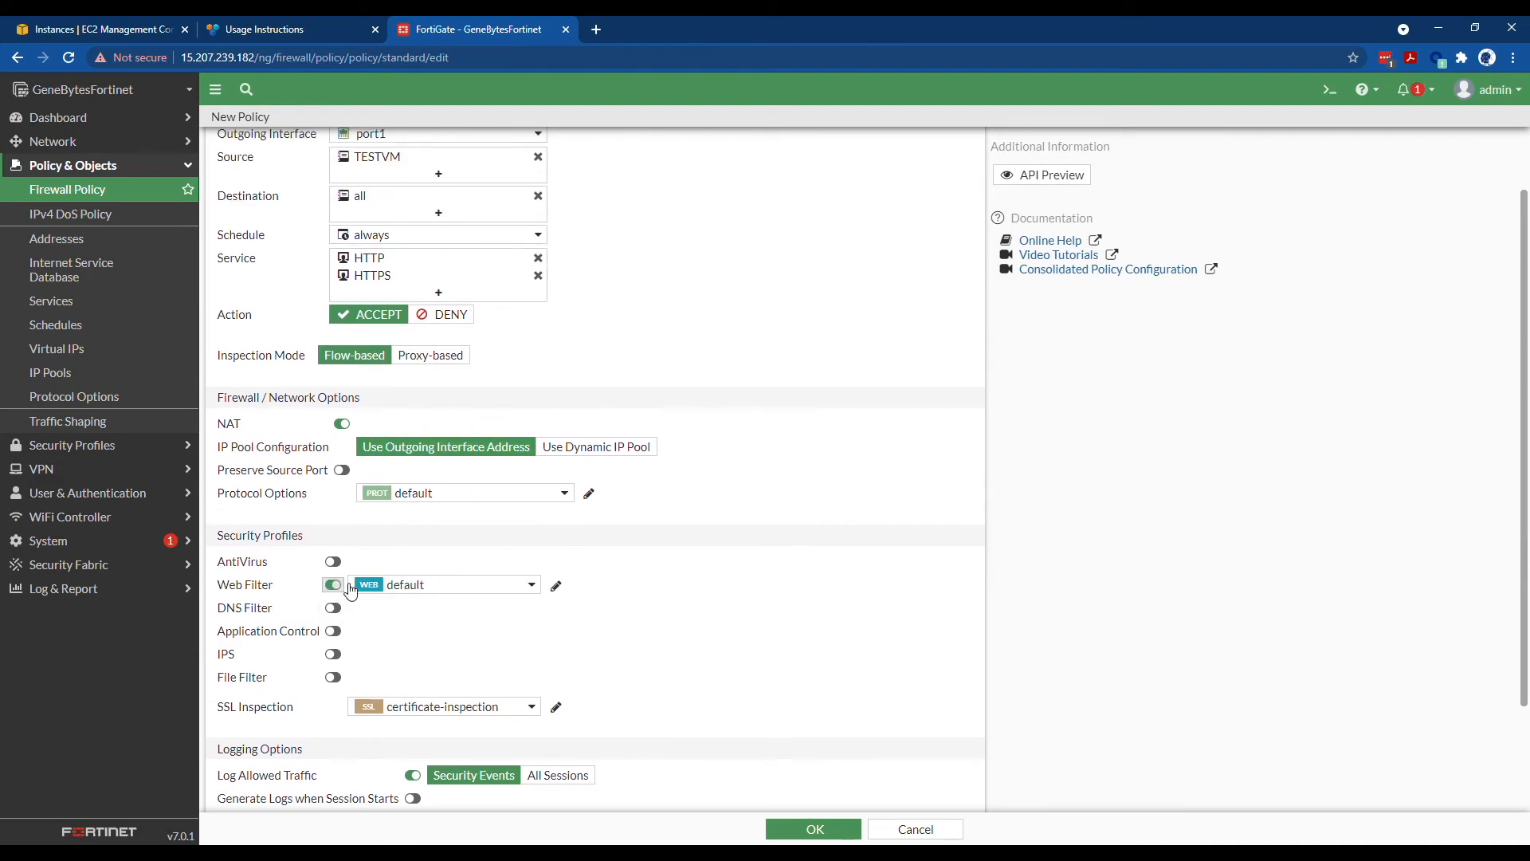
click(418, 587)
click(427, 592)
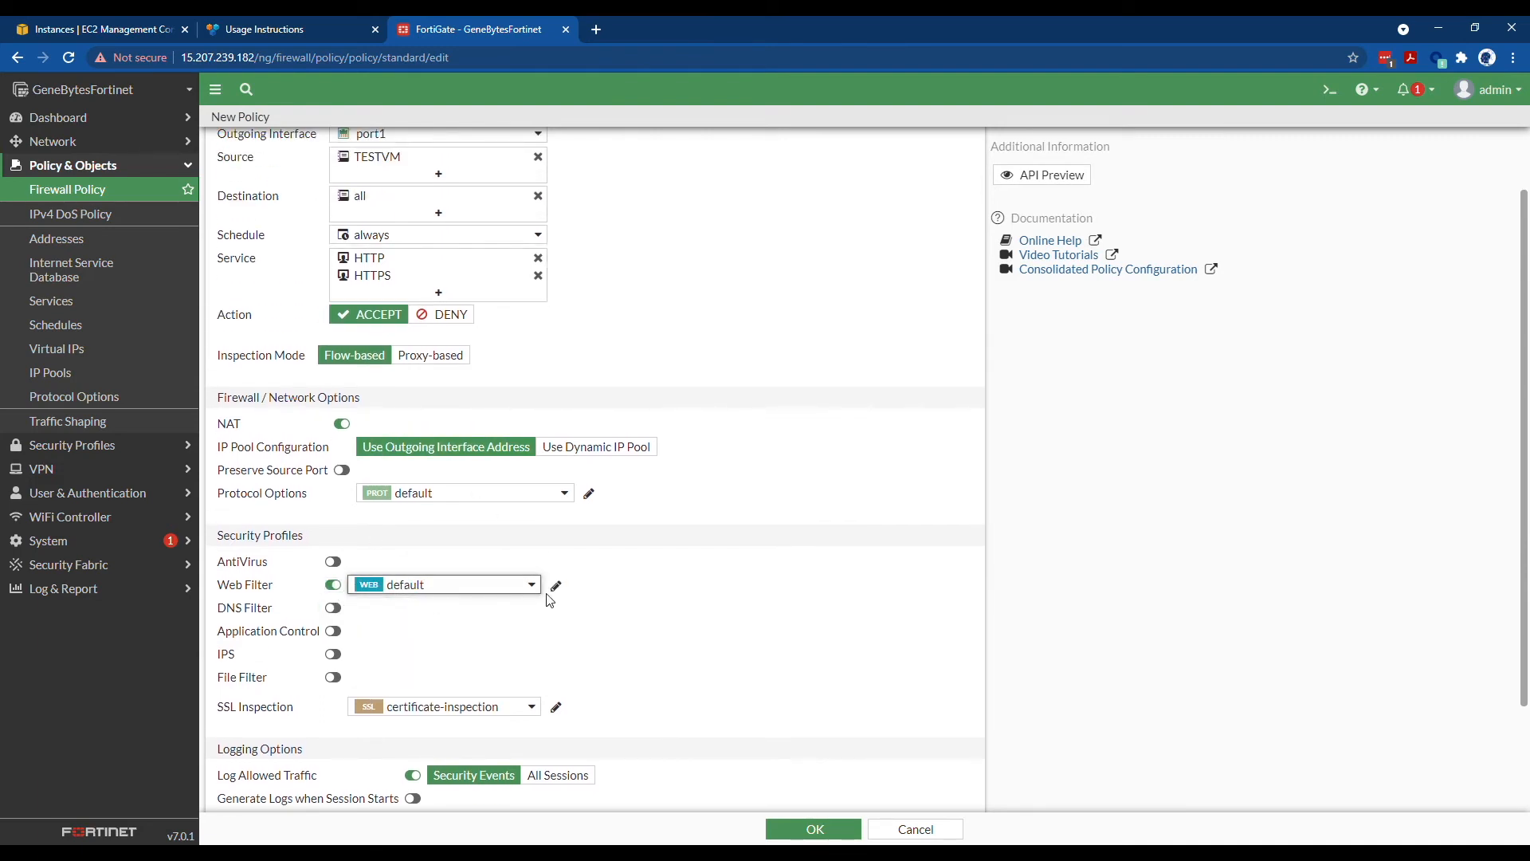
click(494, 590)
click(494, 590)
click(485, 588)
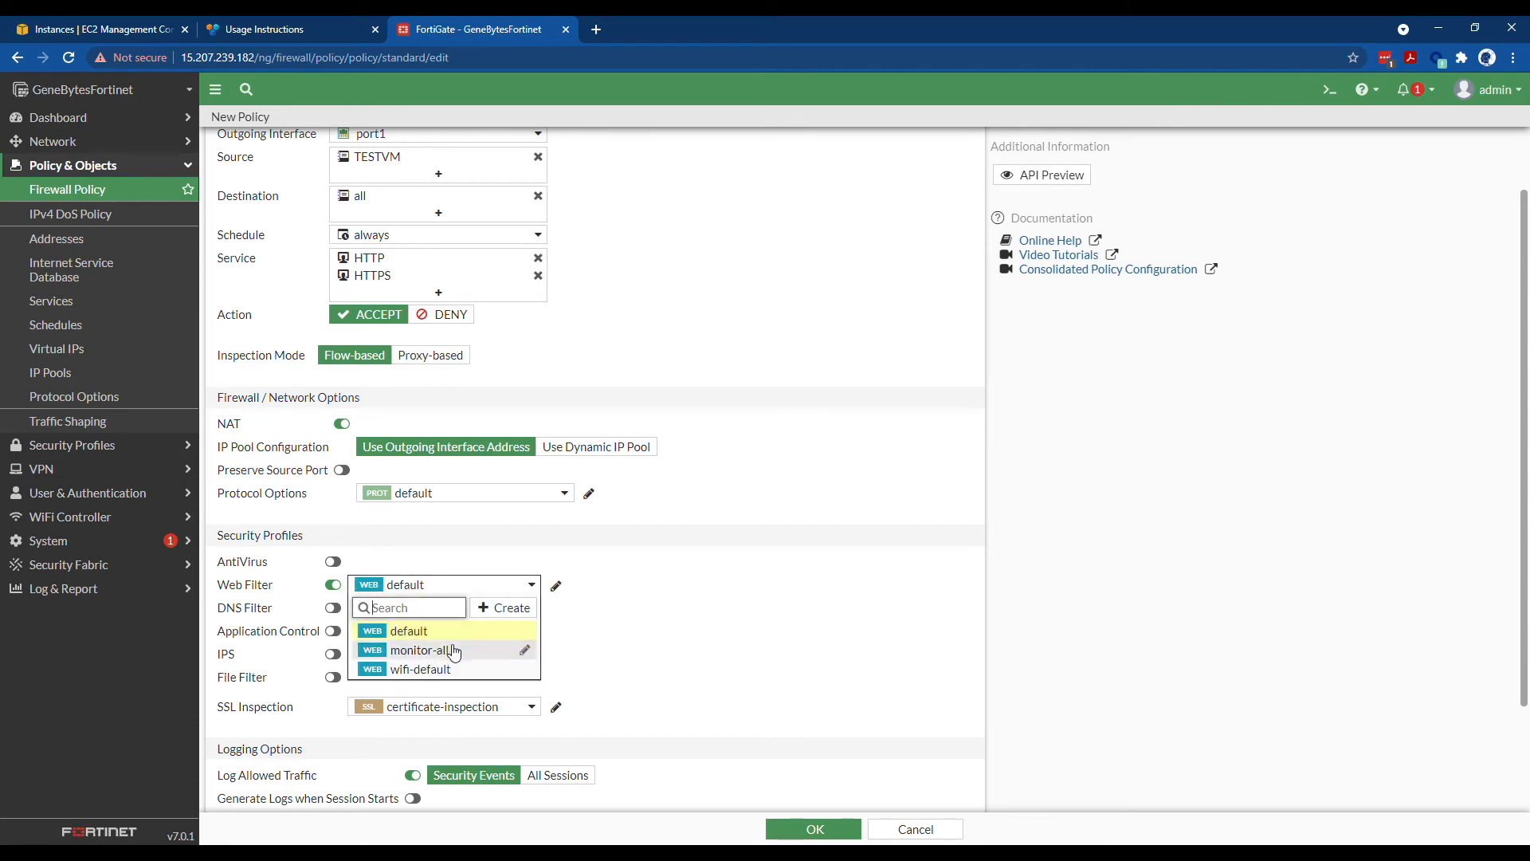
click(506, 609)
click(889, 169)
text(TESTWebFilter)
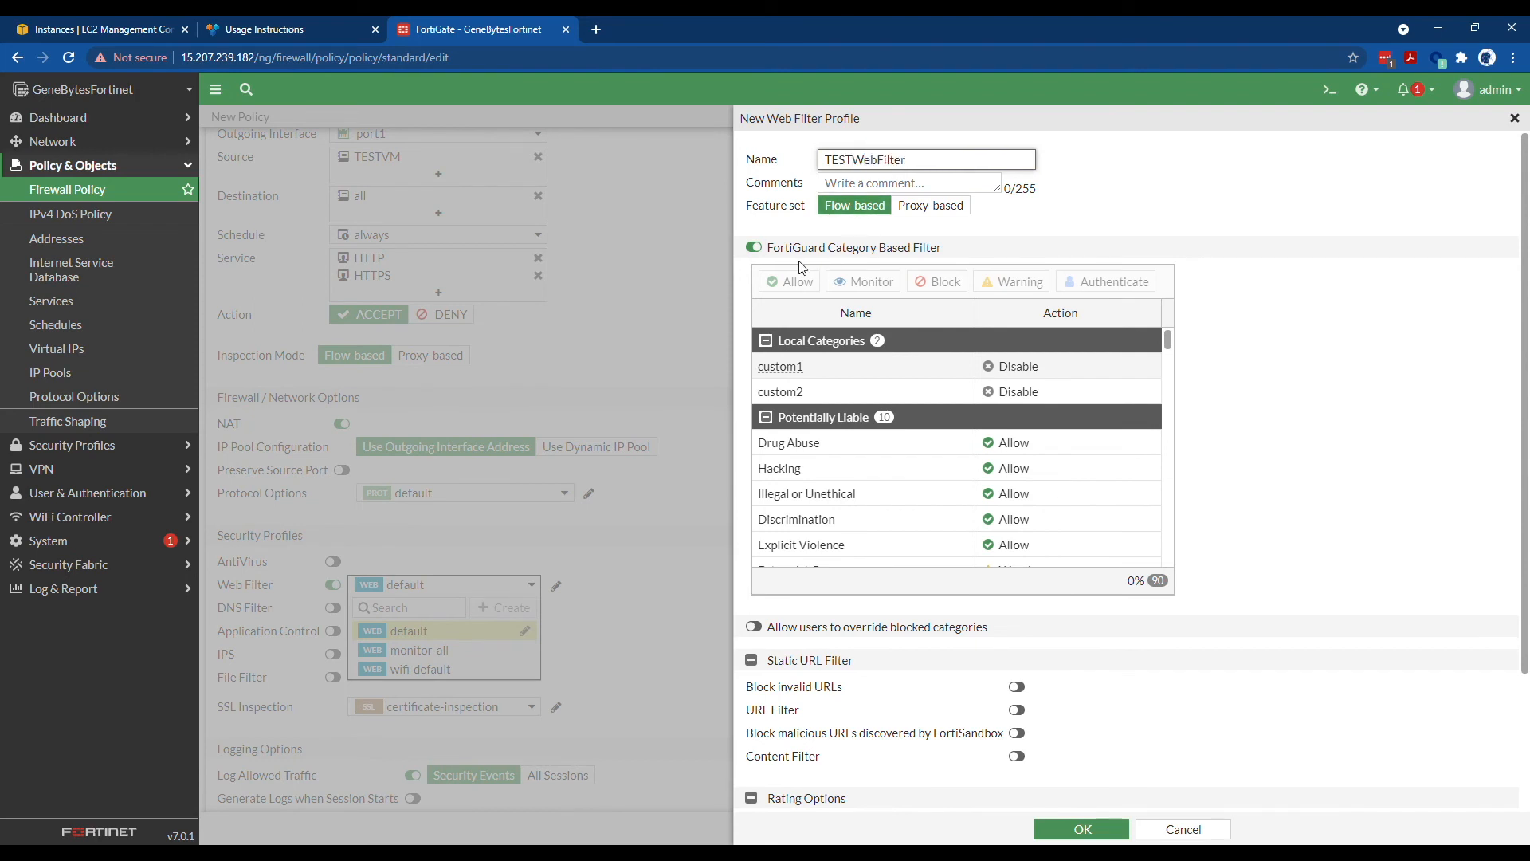
- Block the Drug Abuse, Hacking and Child Sexual Abuse categories in the profile
scroll(800, 383, down, 3)
scroll(789, 425, up, 2)
click(871, 369)
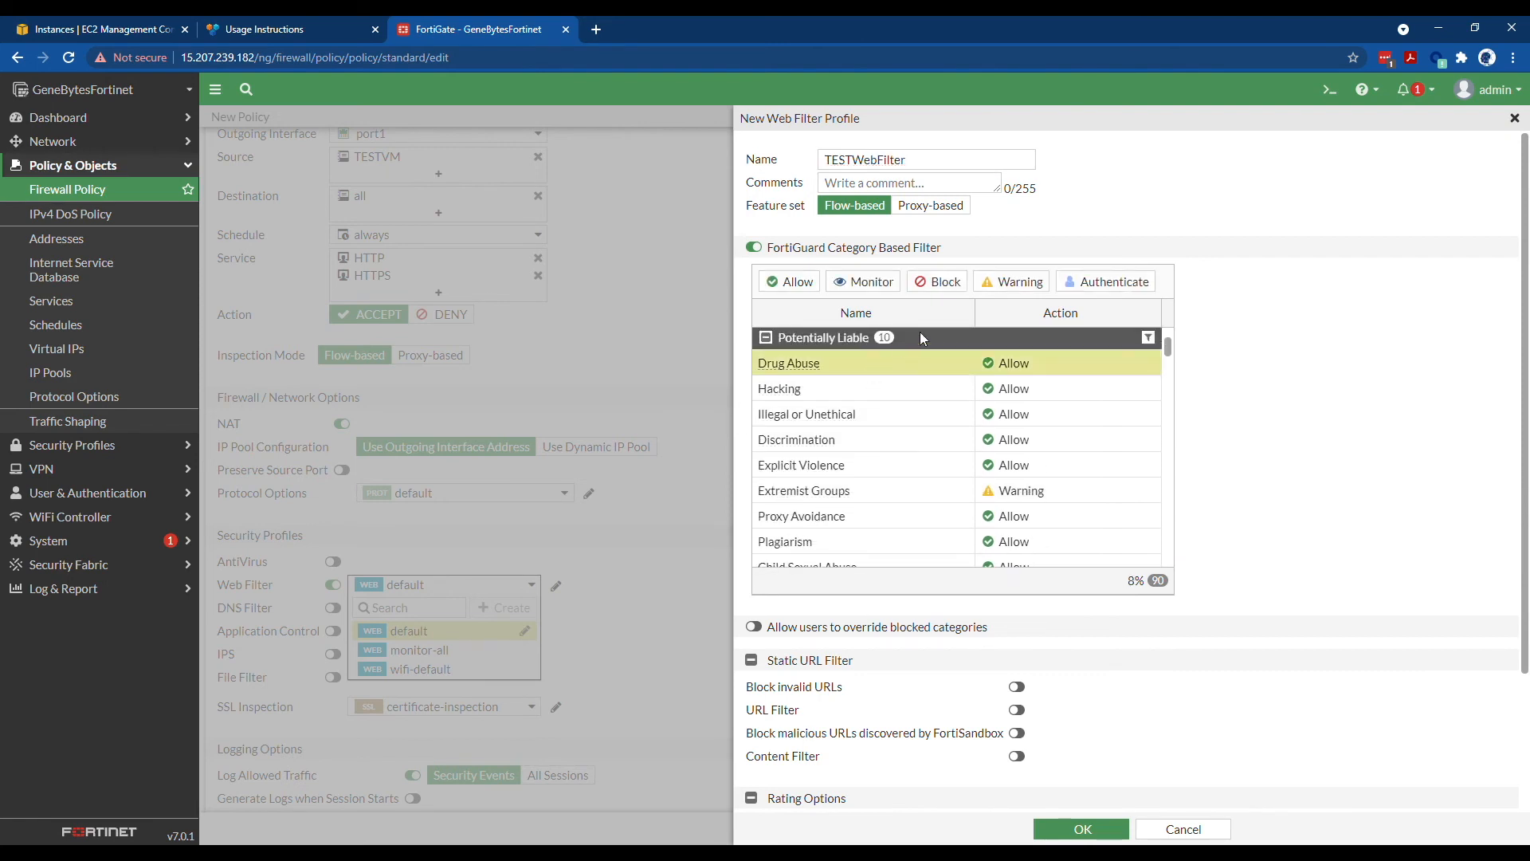
click(937, 283)
click(929, 390)
click(941, 287)
click(922, 418)
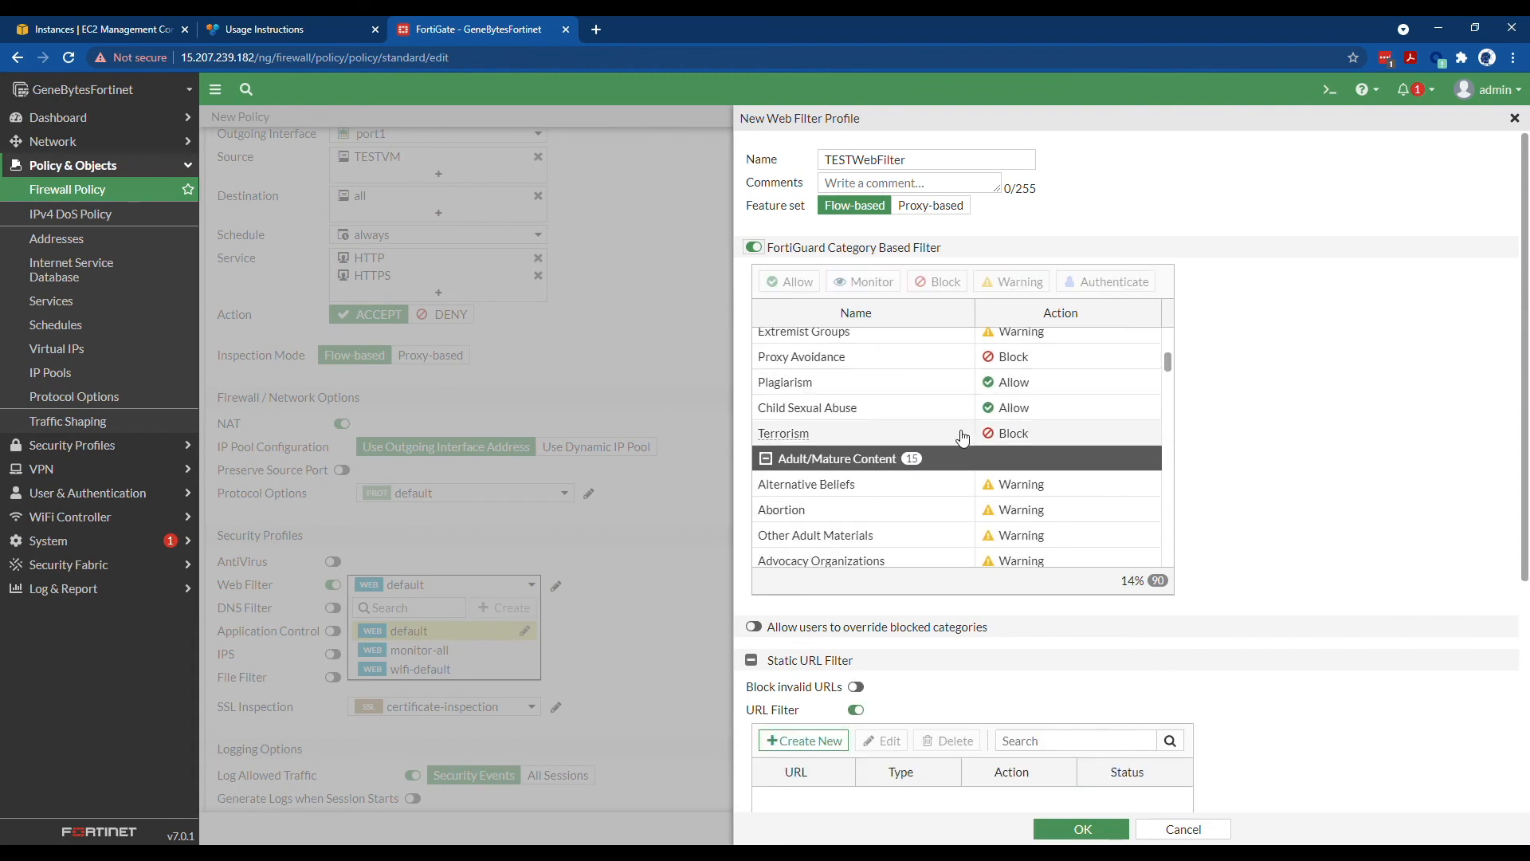
click(964, 391)
right_click(961, 387)
click(988, 439)
click(894, 408)
right_click(895, 410)
click(925, 458)
- Block the Alternative Beliefs, Abortion and Other Adult Materials categories
scroll(899, 438, down, 1)
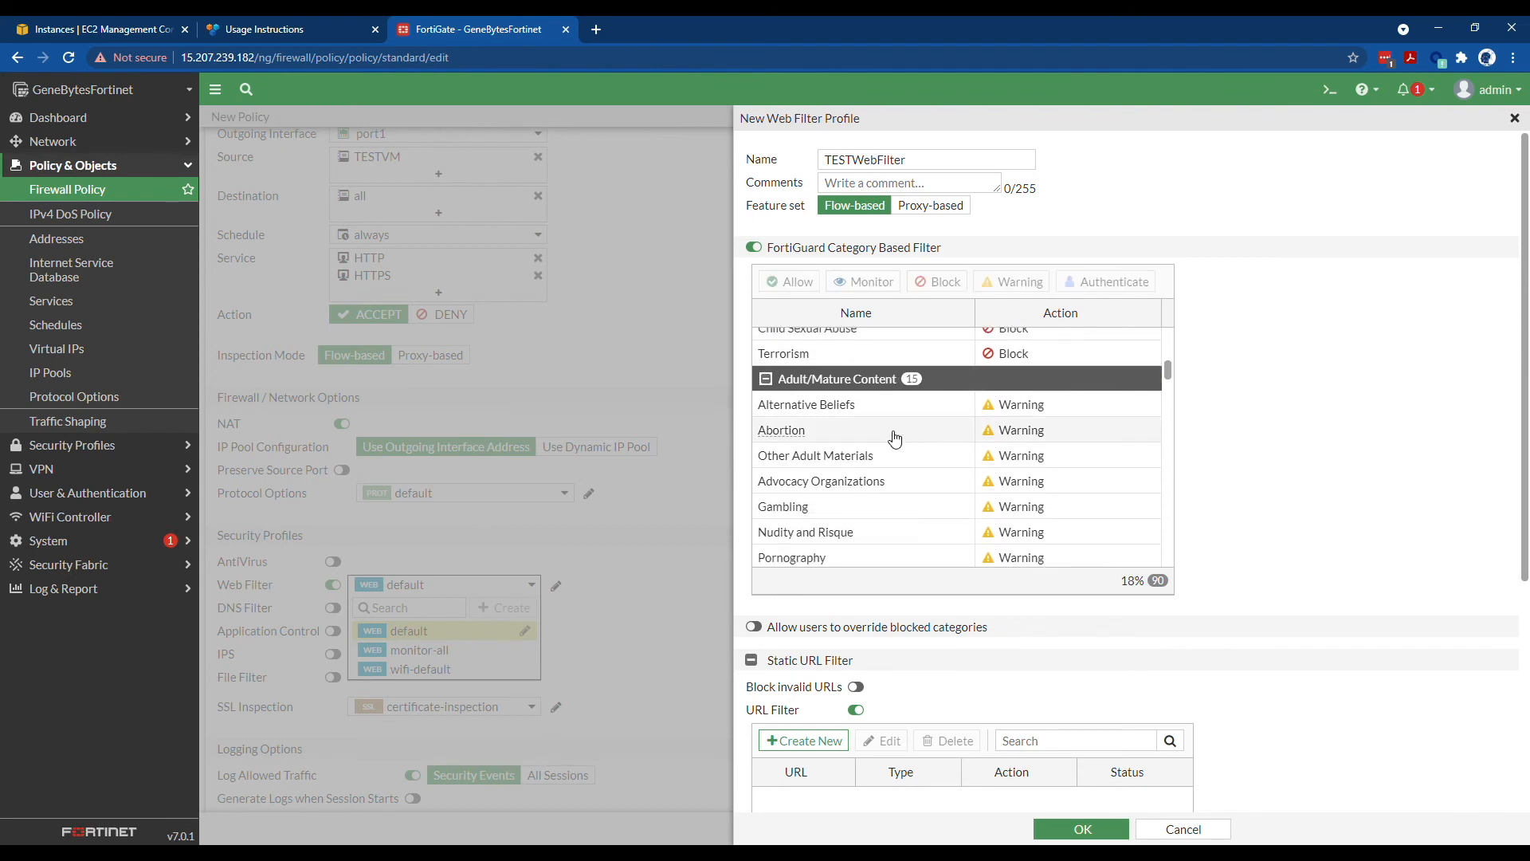
click(870, 412)
right_click(871, 420)
key(Escape)
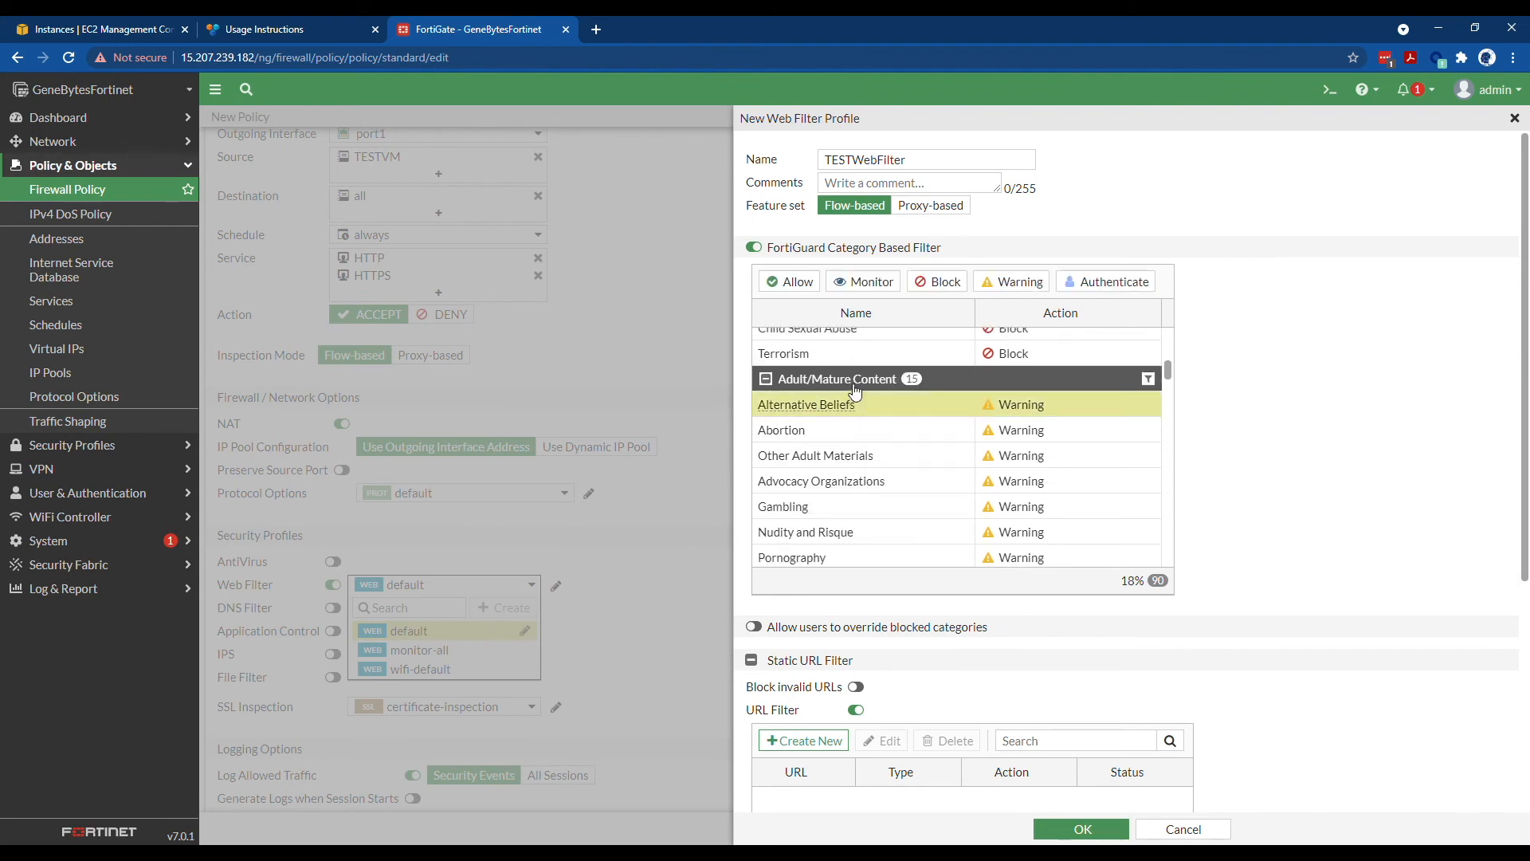
right_click(848, 383)
key(Escape)
right_click(834, 408)
click(857, 461)
click(860, 437)
right_click(860, 436)
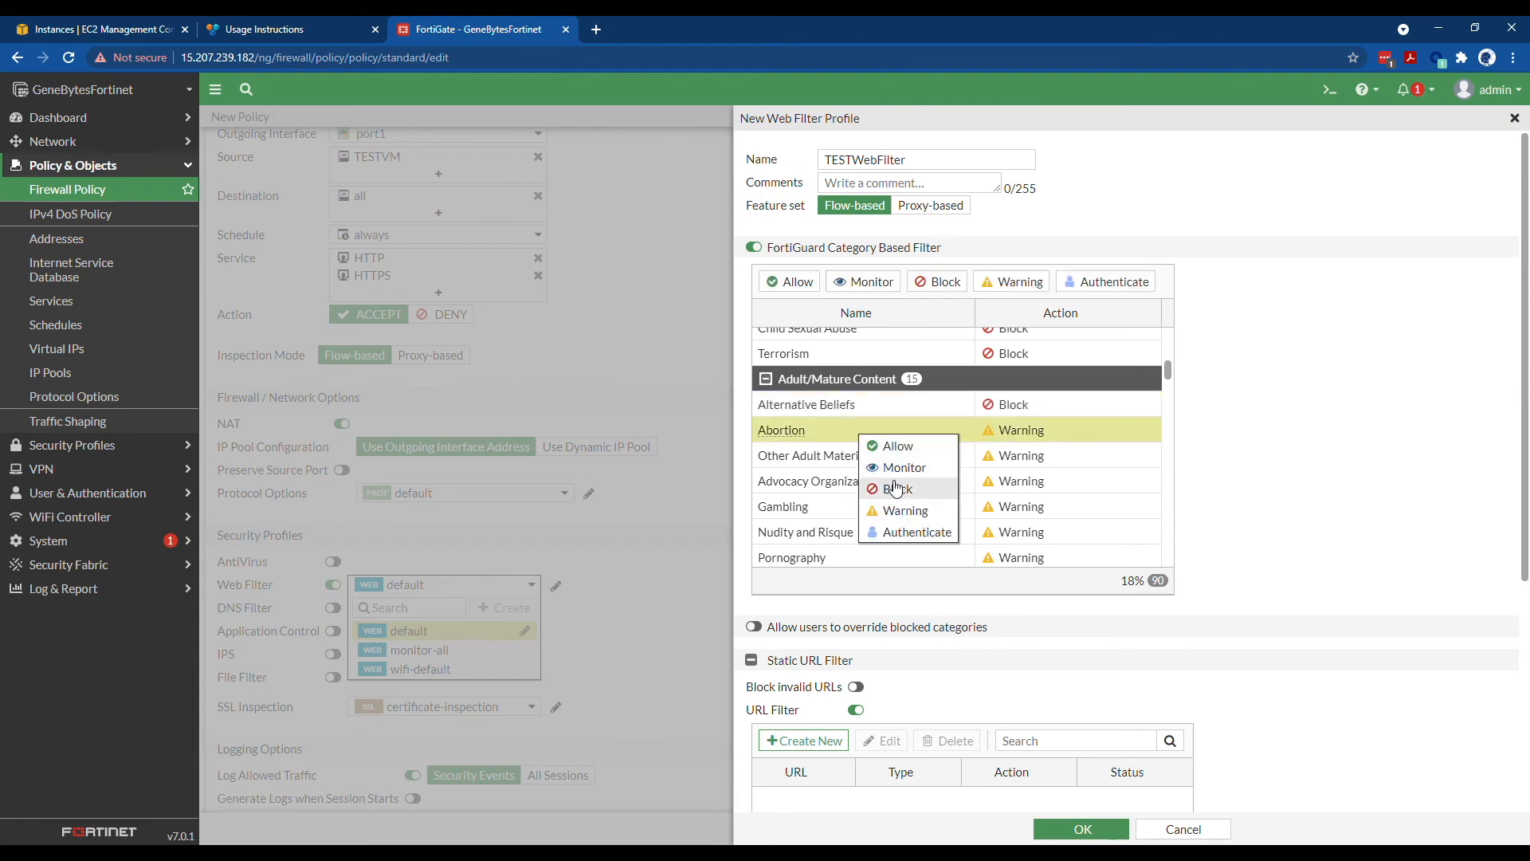
click(889, 487)
click(877, 458)
right_click(877, 456)
click(916, 509)
- Block the Tobacco, Alcohol and Sex Education categories
scroll(908, 486, down, 6)
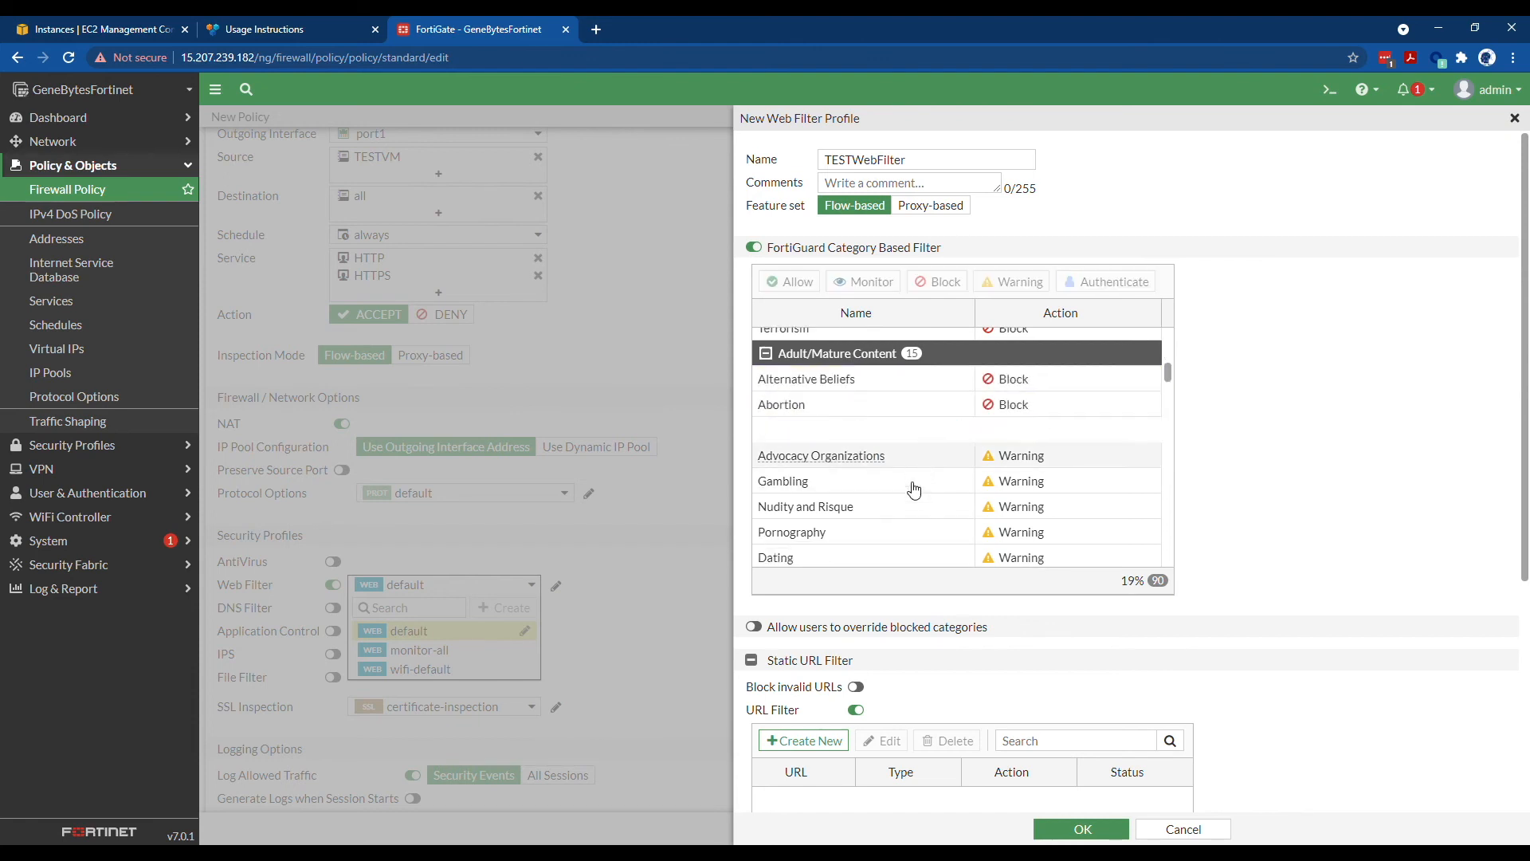
scroll(887, 469, up, 1)
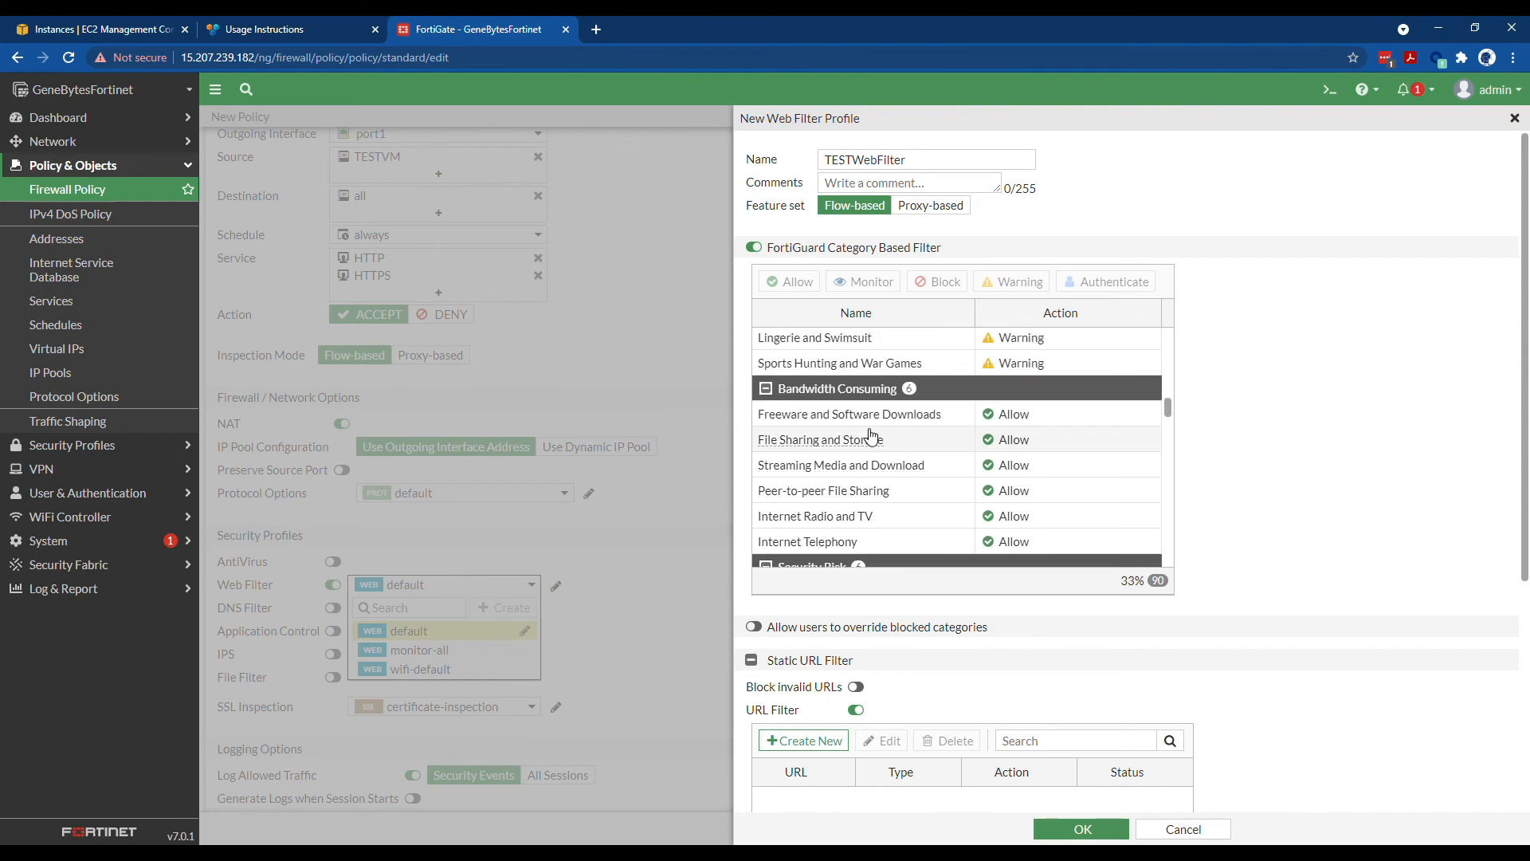
scroll(872, 475, down, 1)
scroll(895, 475, up, 3)
right_click(931, 475)
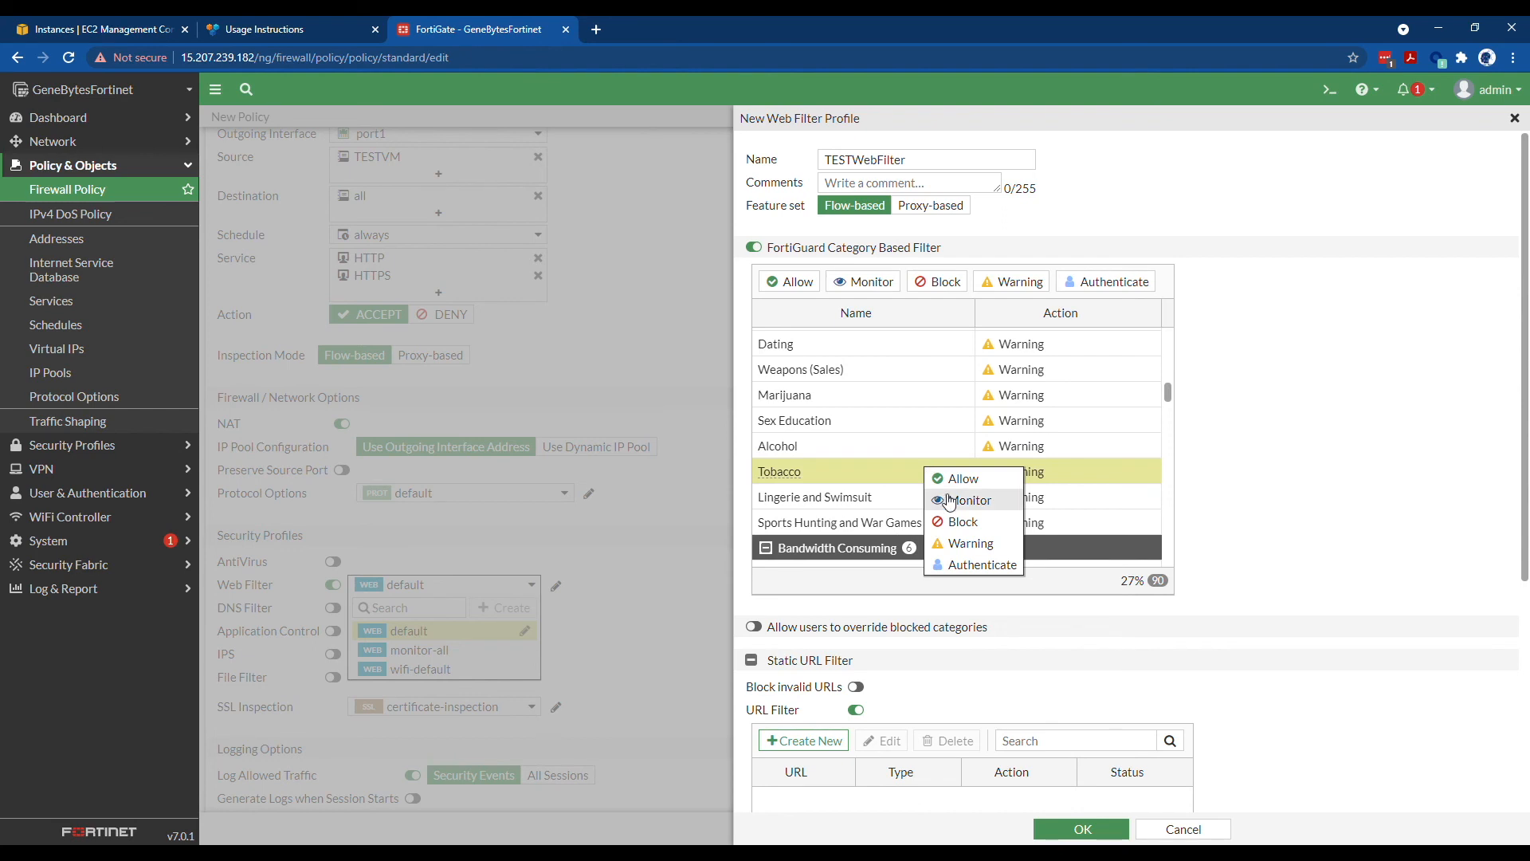
click(909, 516)
right_click(872, 443)
click(908, 490)
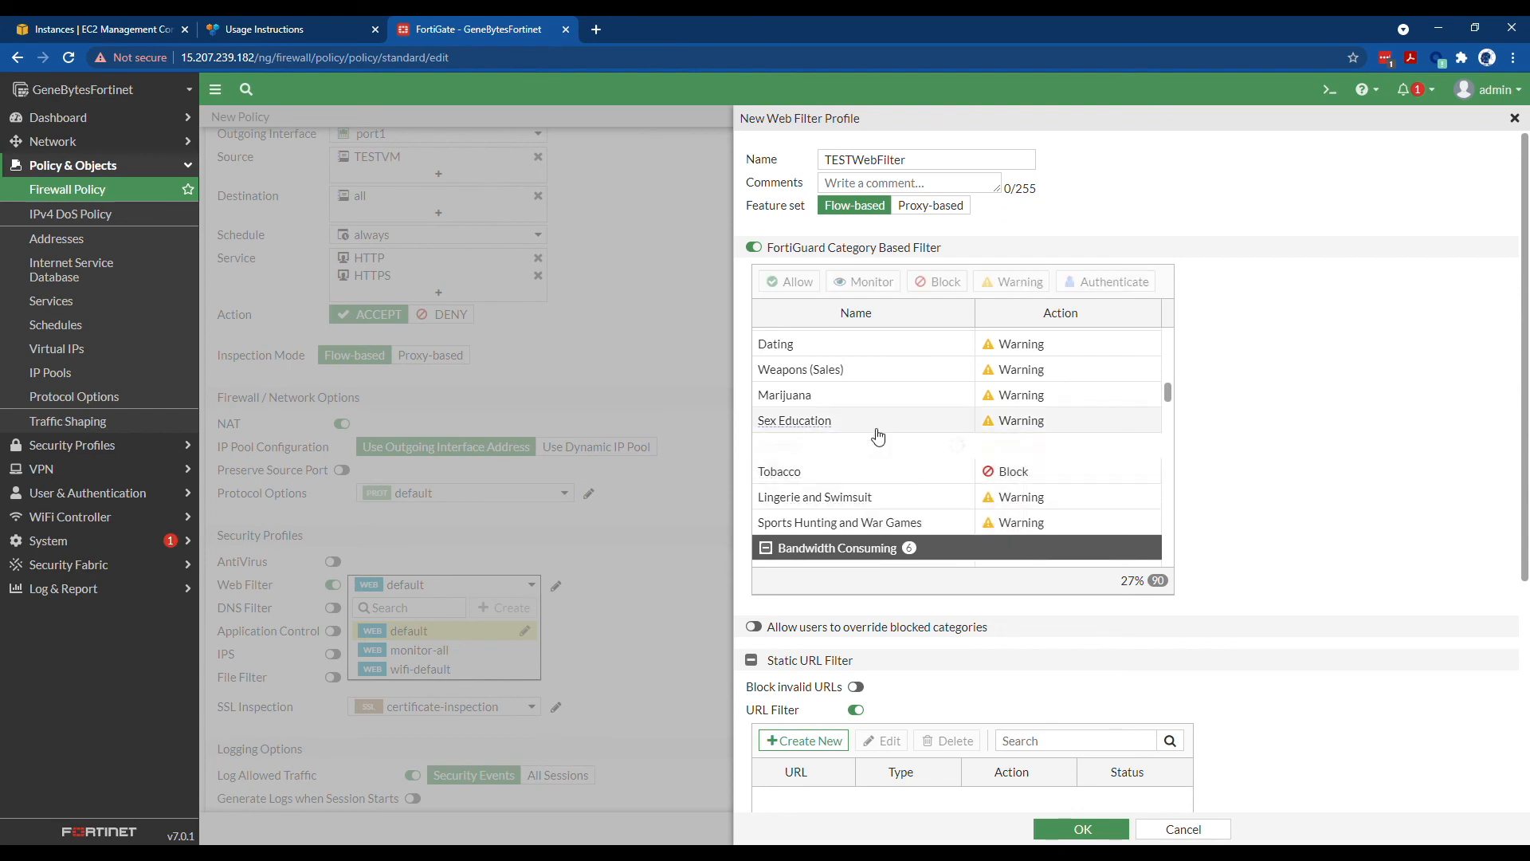
right_click(877, 420)
click(903, 470)
- Block the Shopping category, turn URL Filter off, and save the TESTWebFilter profile
scroll(898, 467, up, 2)
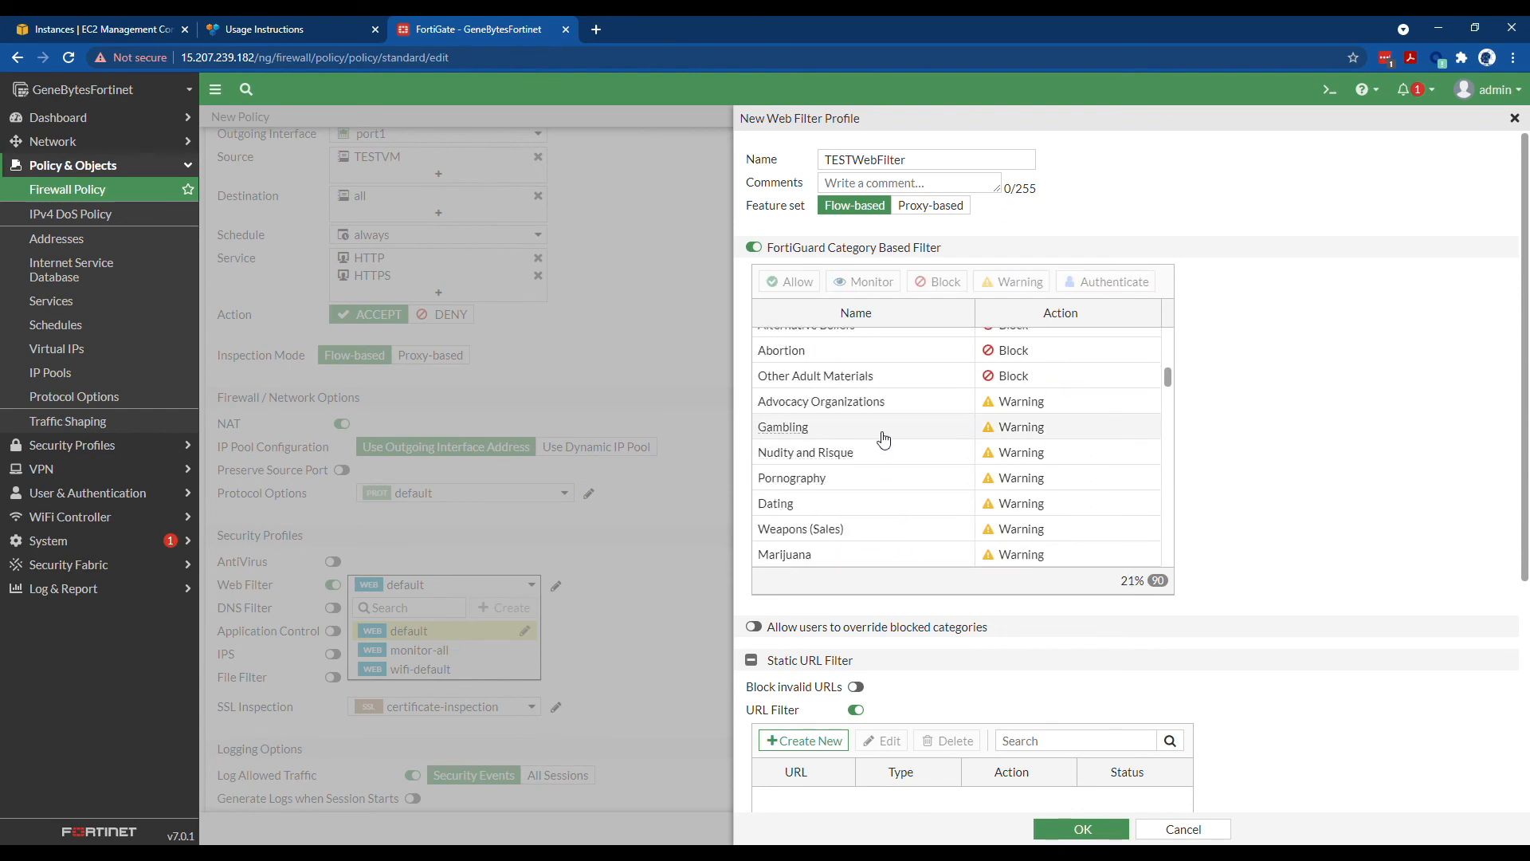
scroll(883, 438, up, 5)
scroll(883, 440, down, 5)
scroll(882, 440, down, 12)
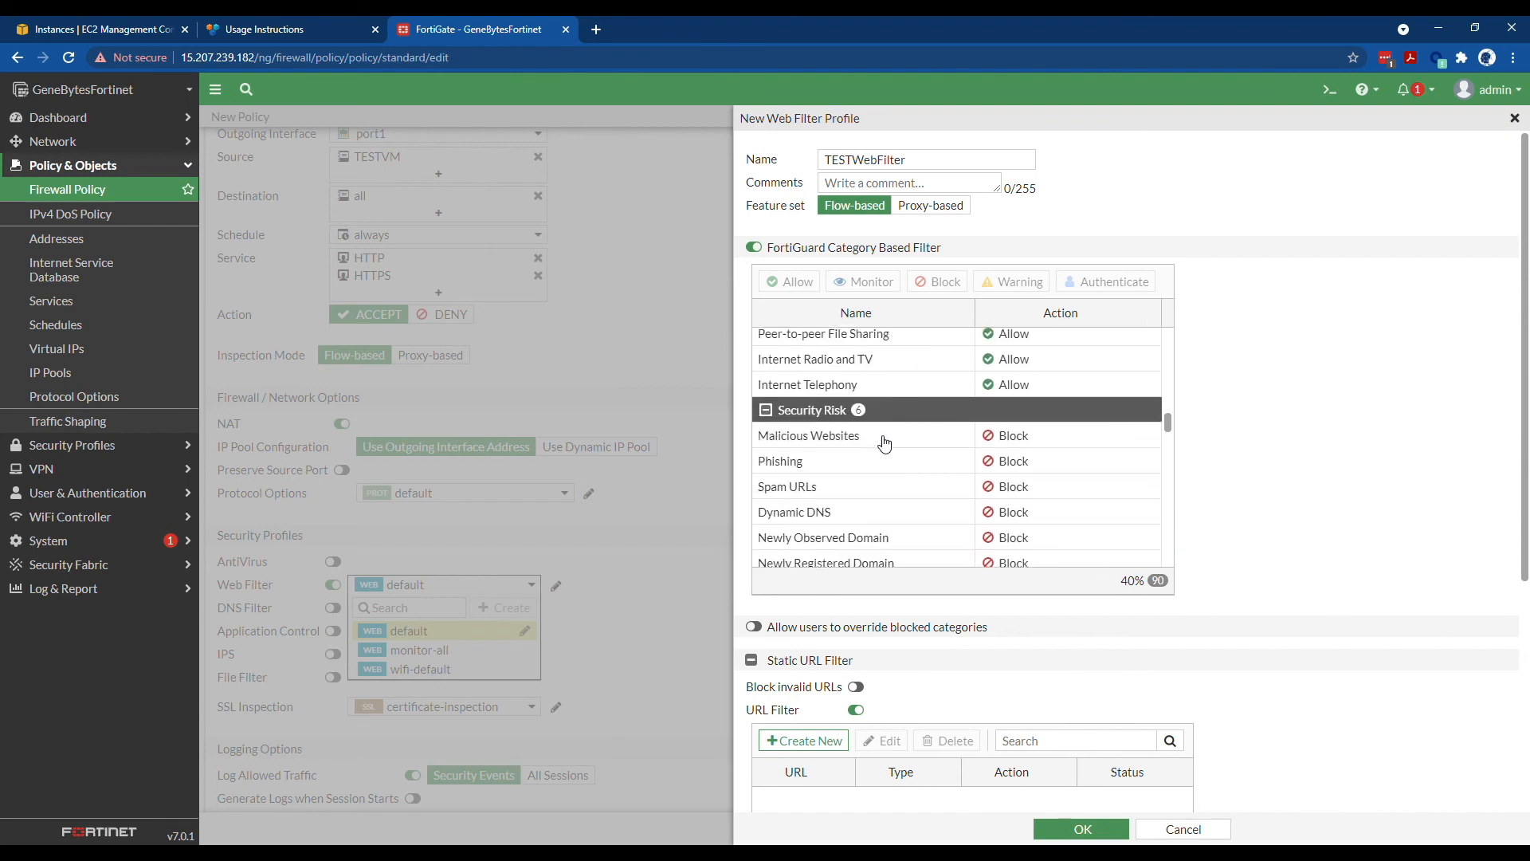
scroll(885, 443, down, 8)
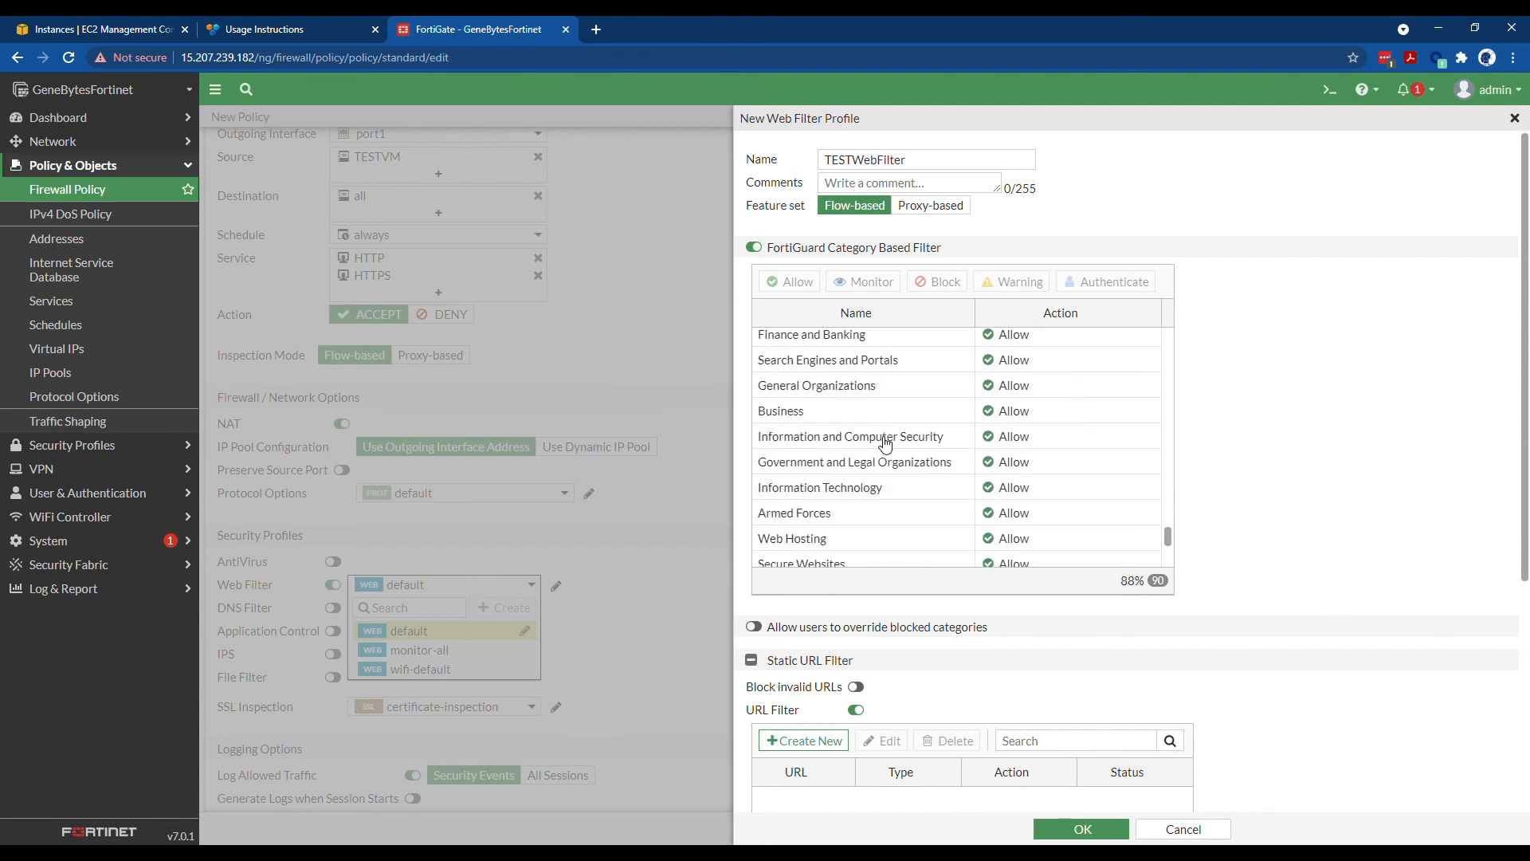
scroll(1031, 493, up, 3)
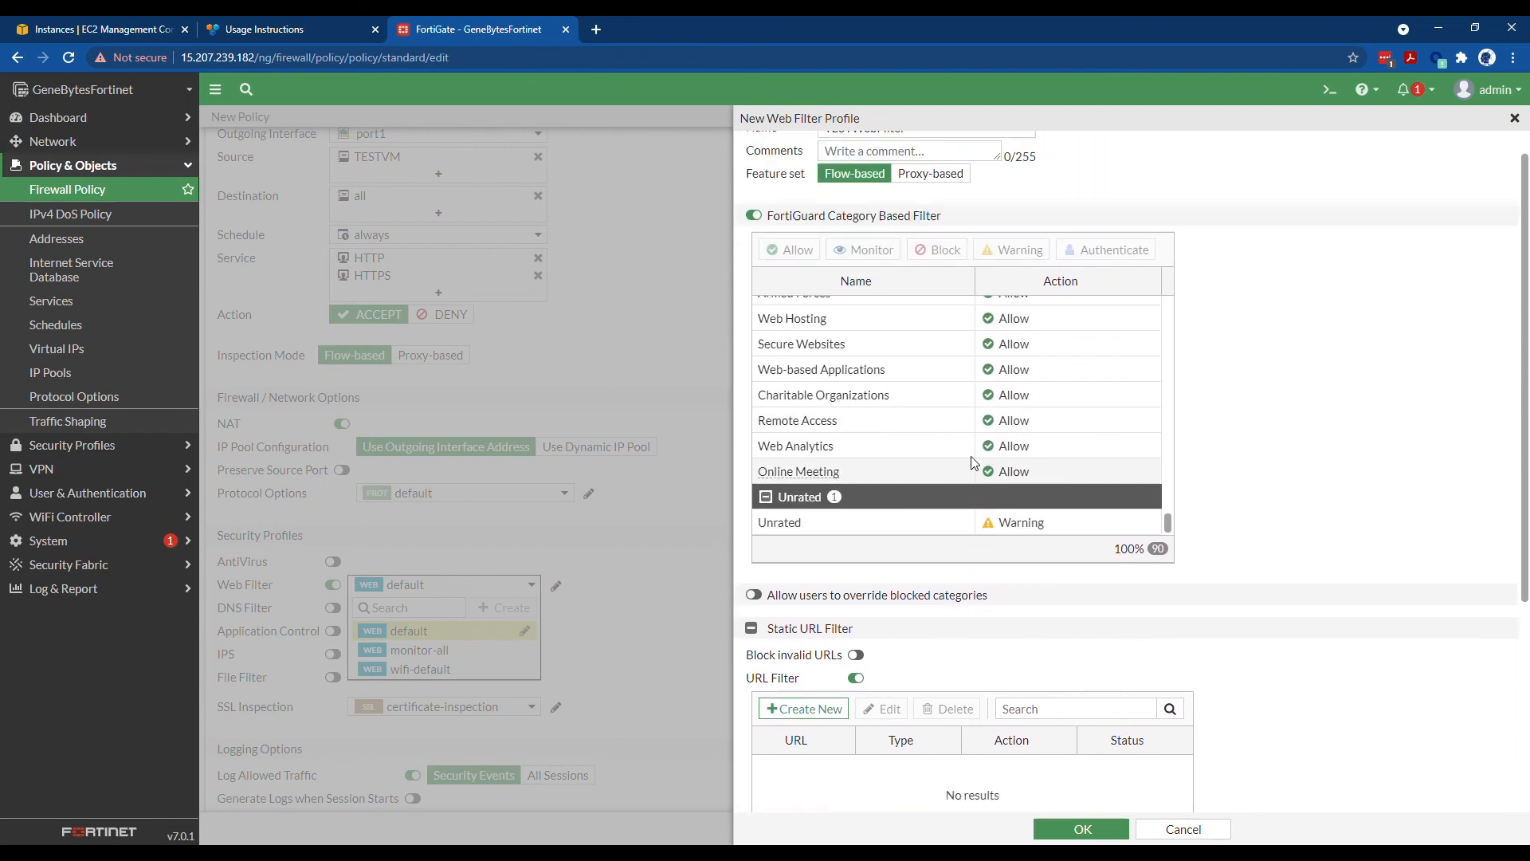
scroll(1052, 462, up, 3)
scroll(1061, 469, up, 7)
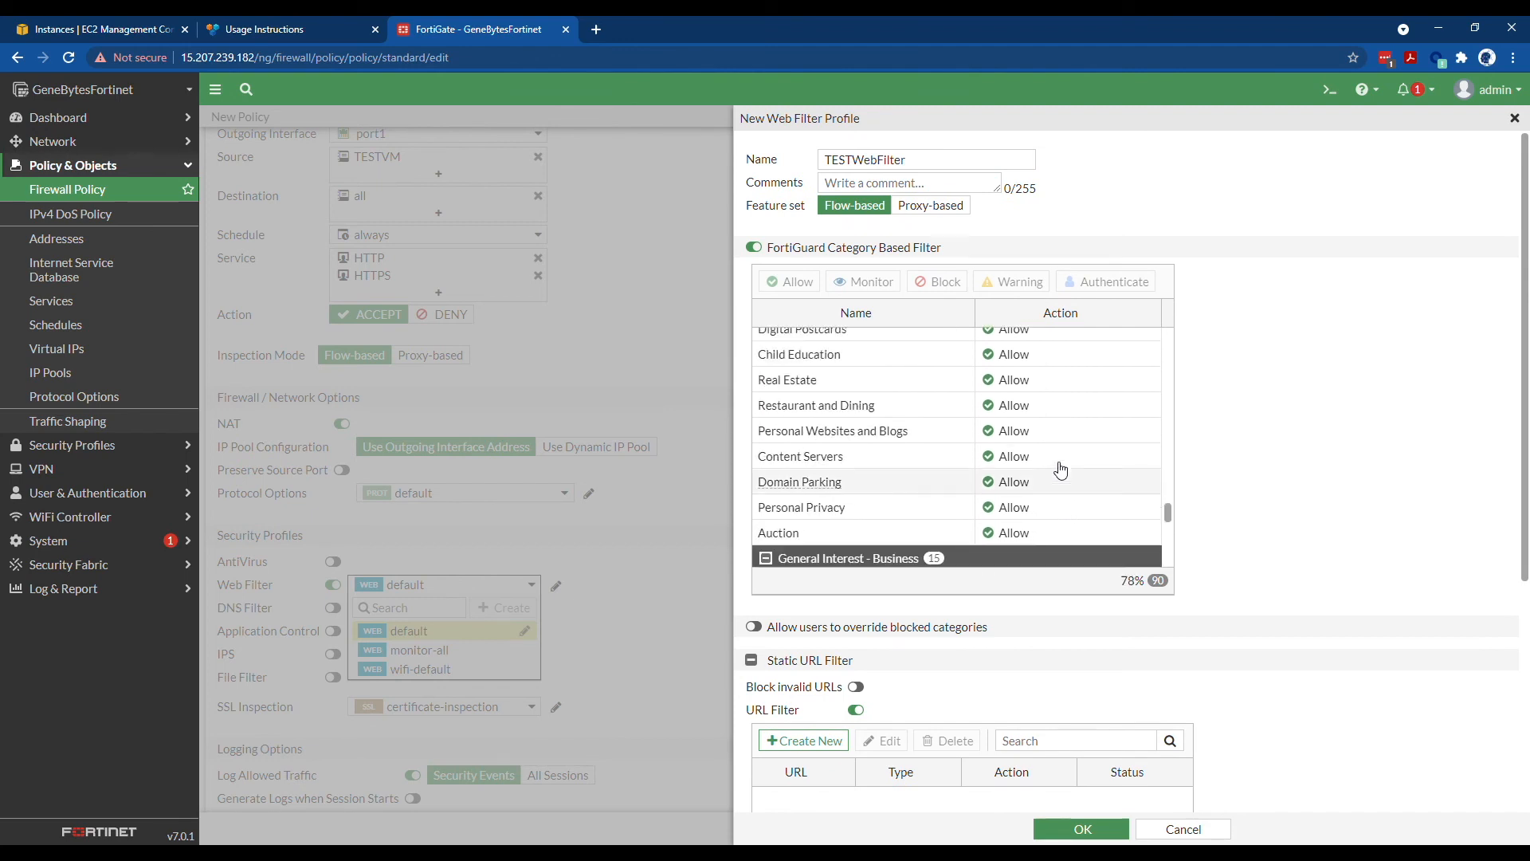
scroll(1060, 471, up, 4)
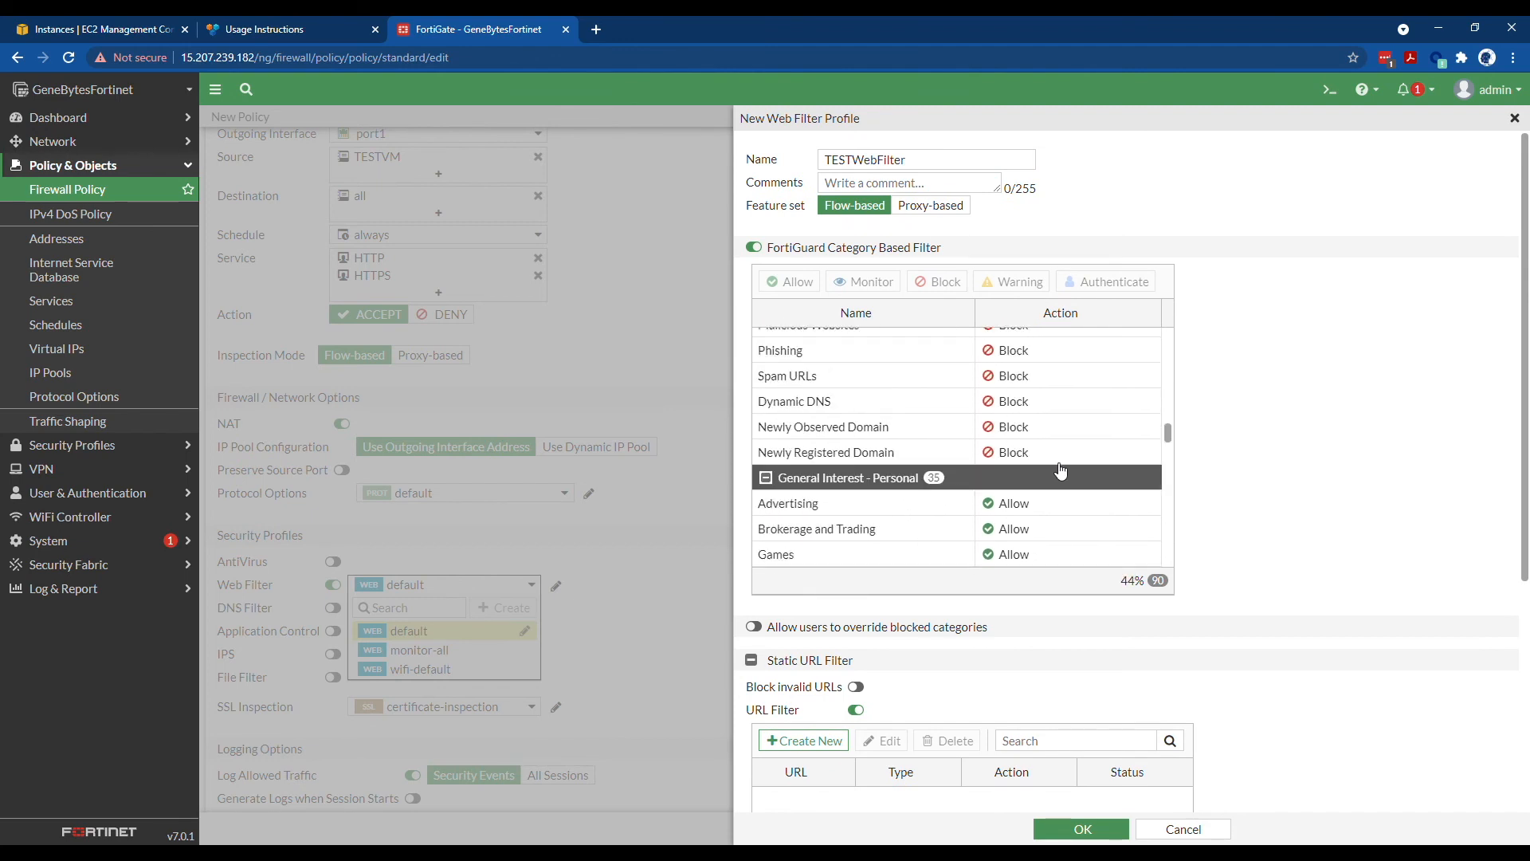
scroll(851, 446, down, 5)
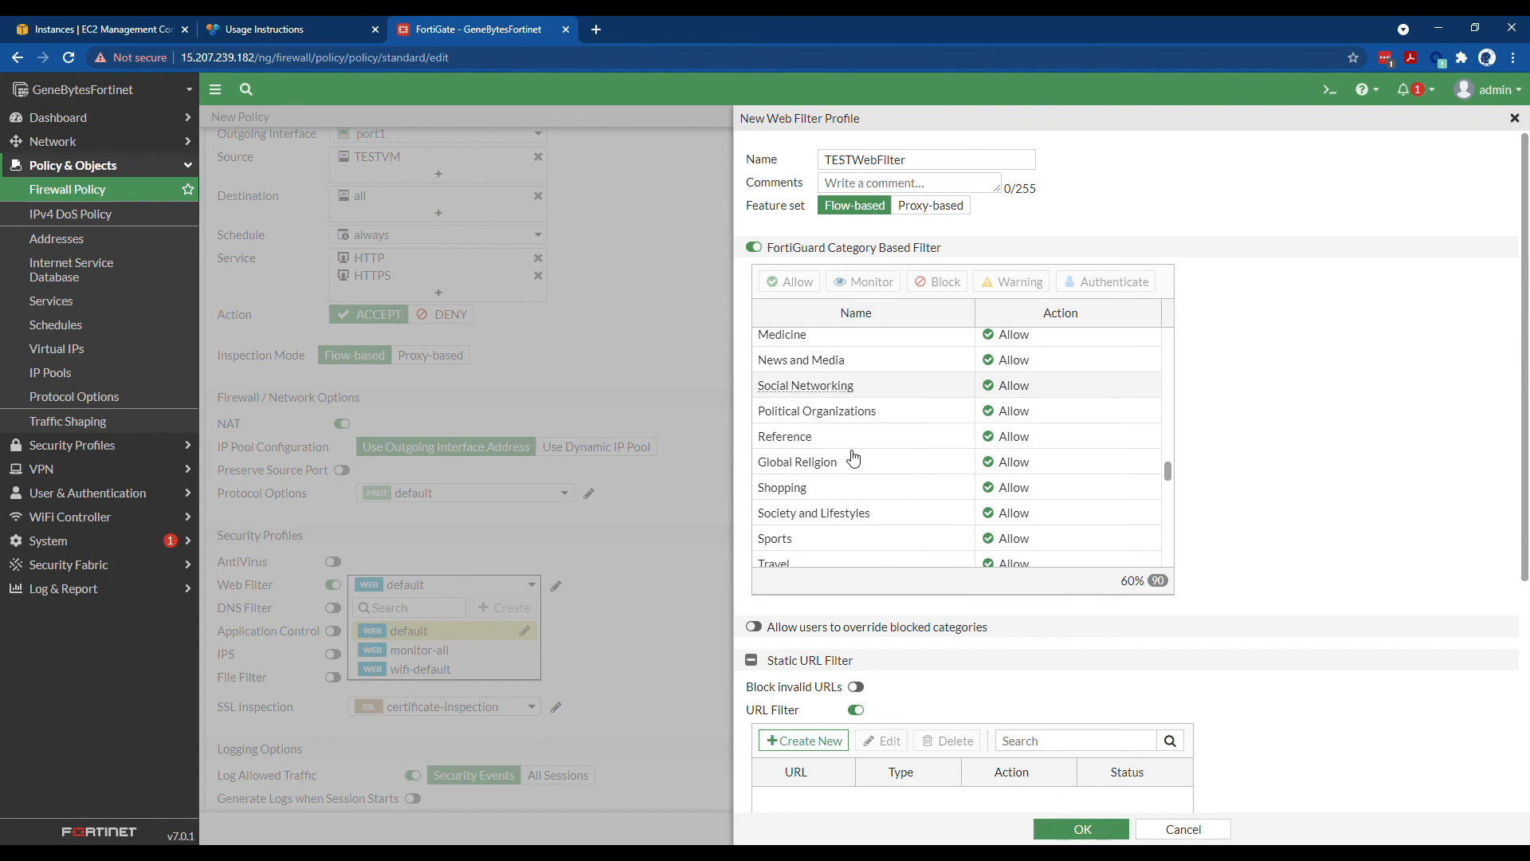
click(860, 414)
right_click(861, 415)
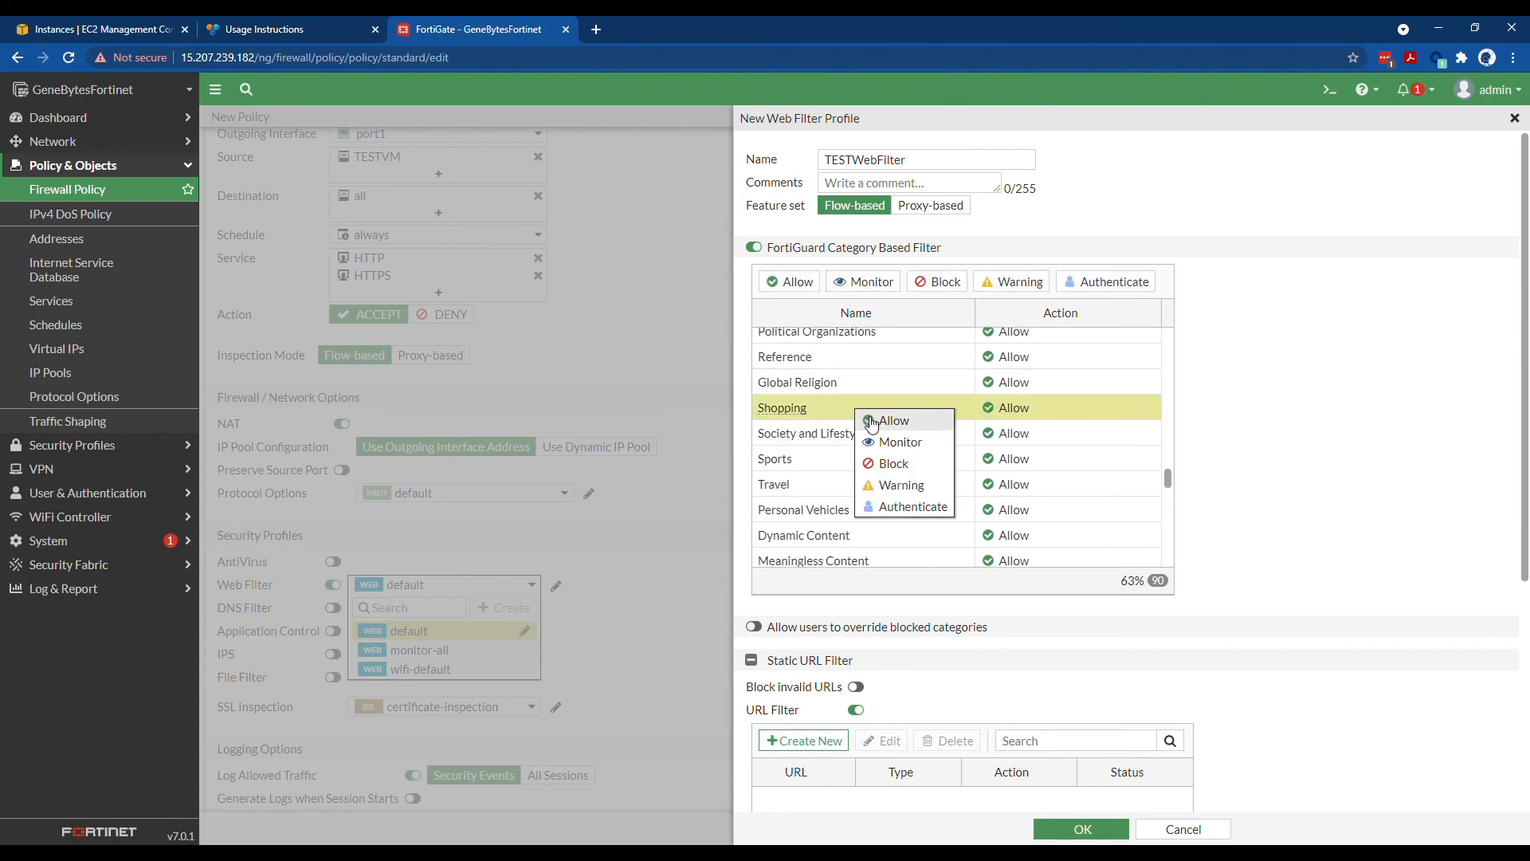
click(904, 465)
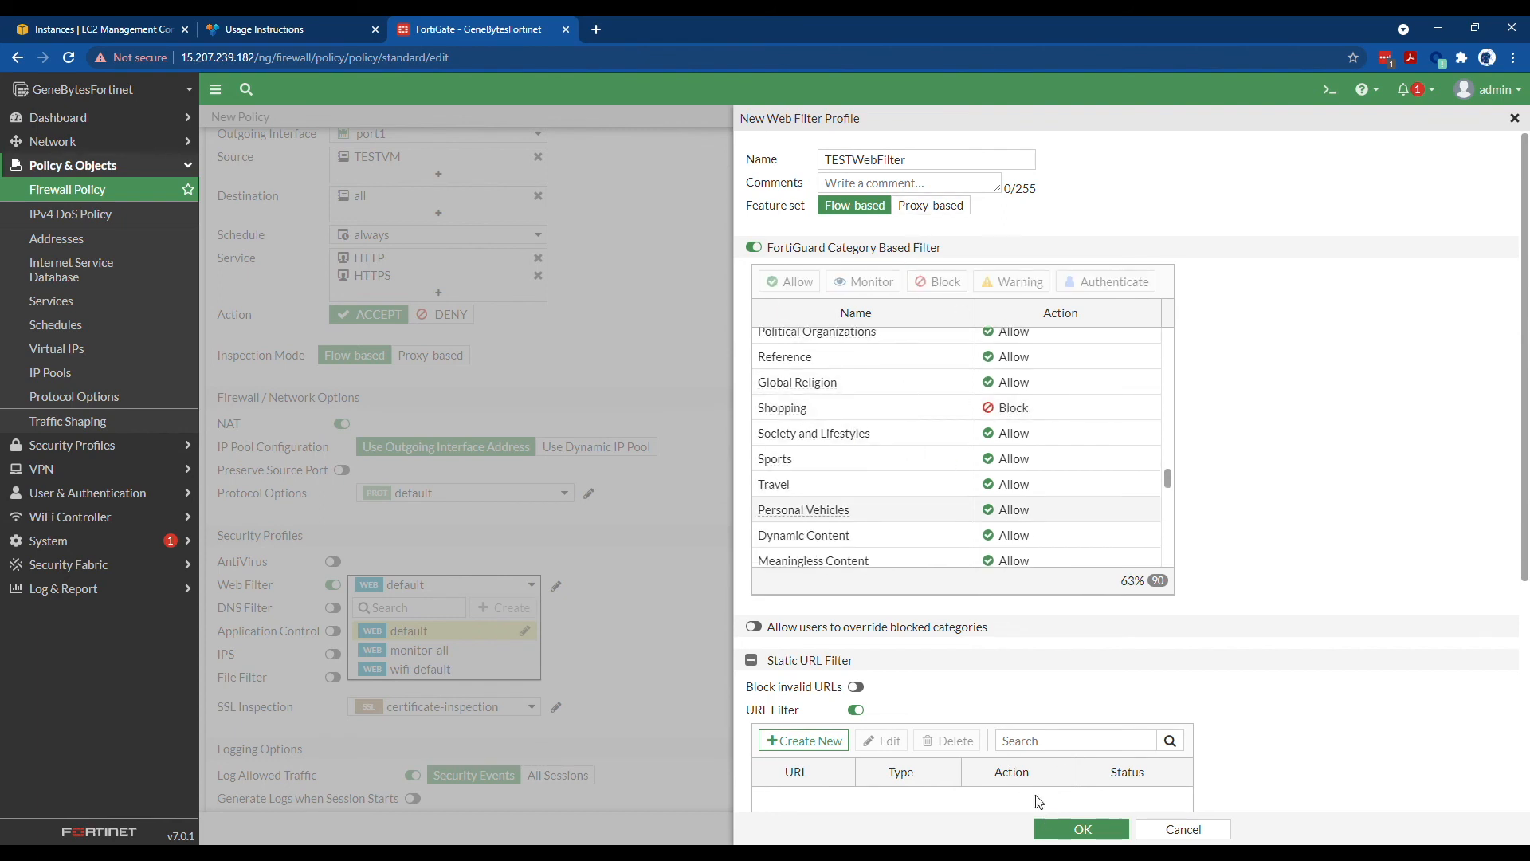
scroll(956, 678, down, 2)
click(855, 550)
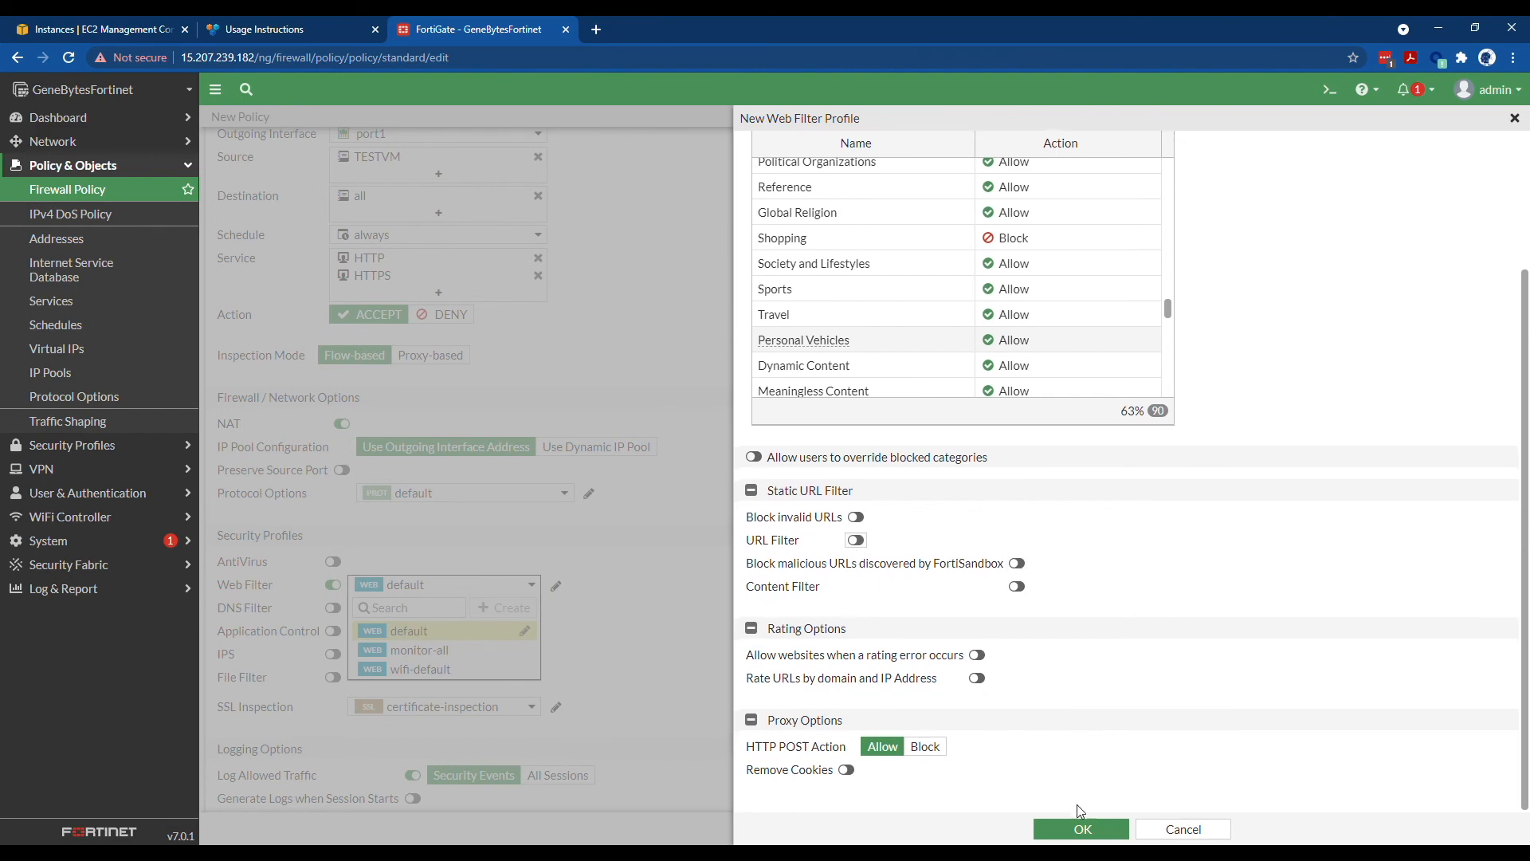
click(1083, 829)
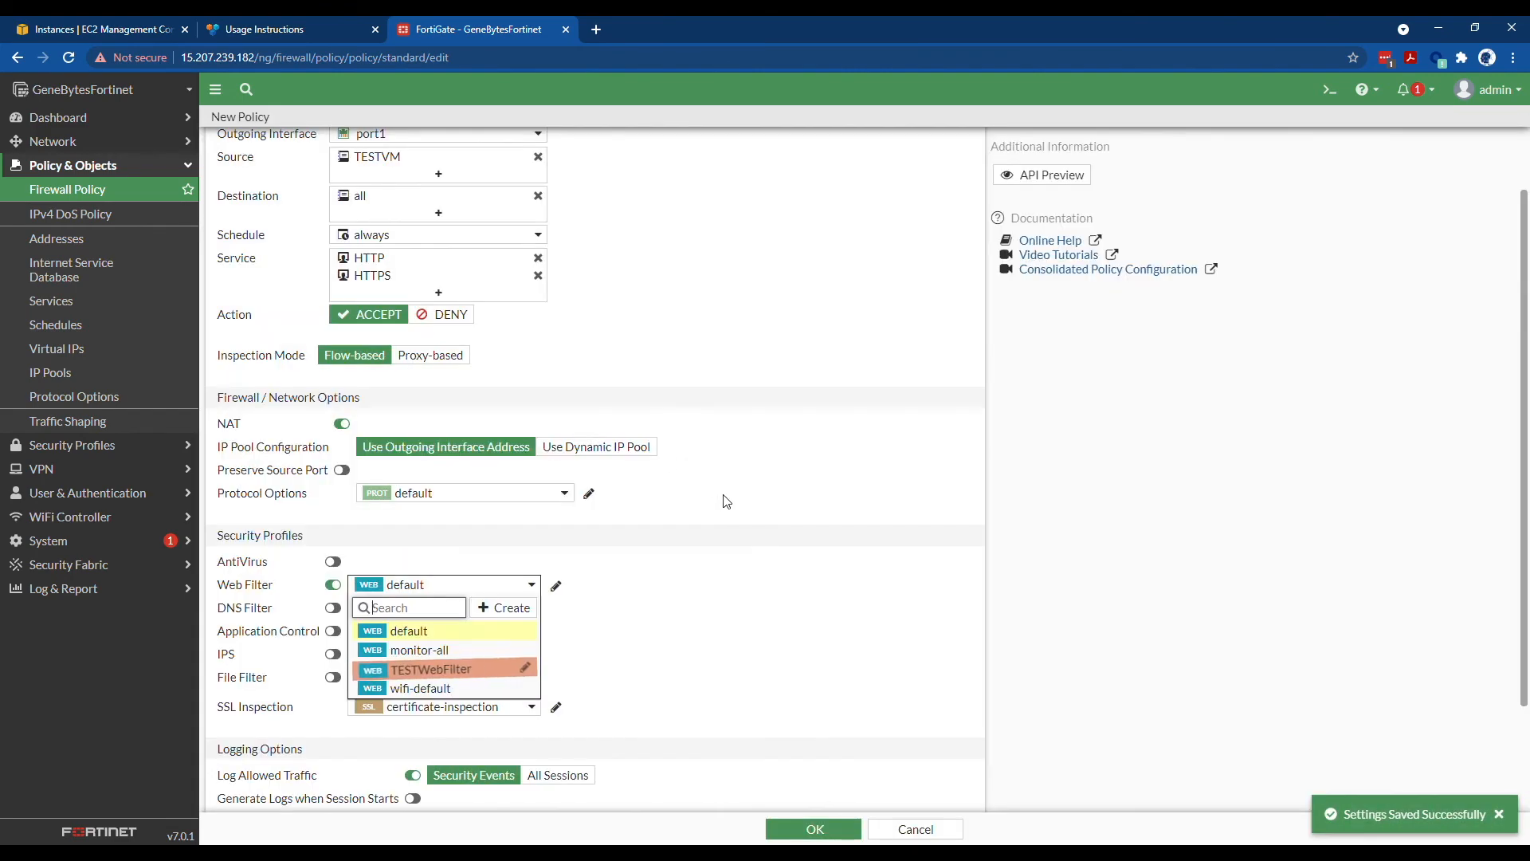
- Select TESTWebFilter as the web filter on the LAN To WAN policy and save it
click(458, 669)
scroll(695, 580, down, 2)
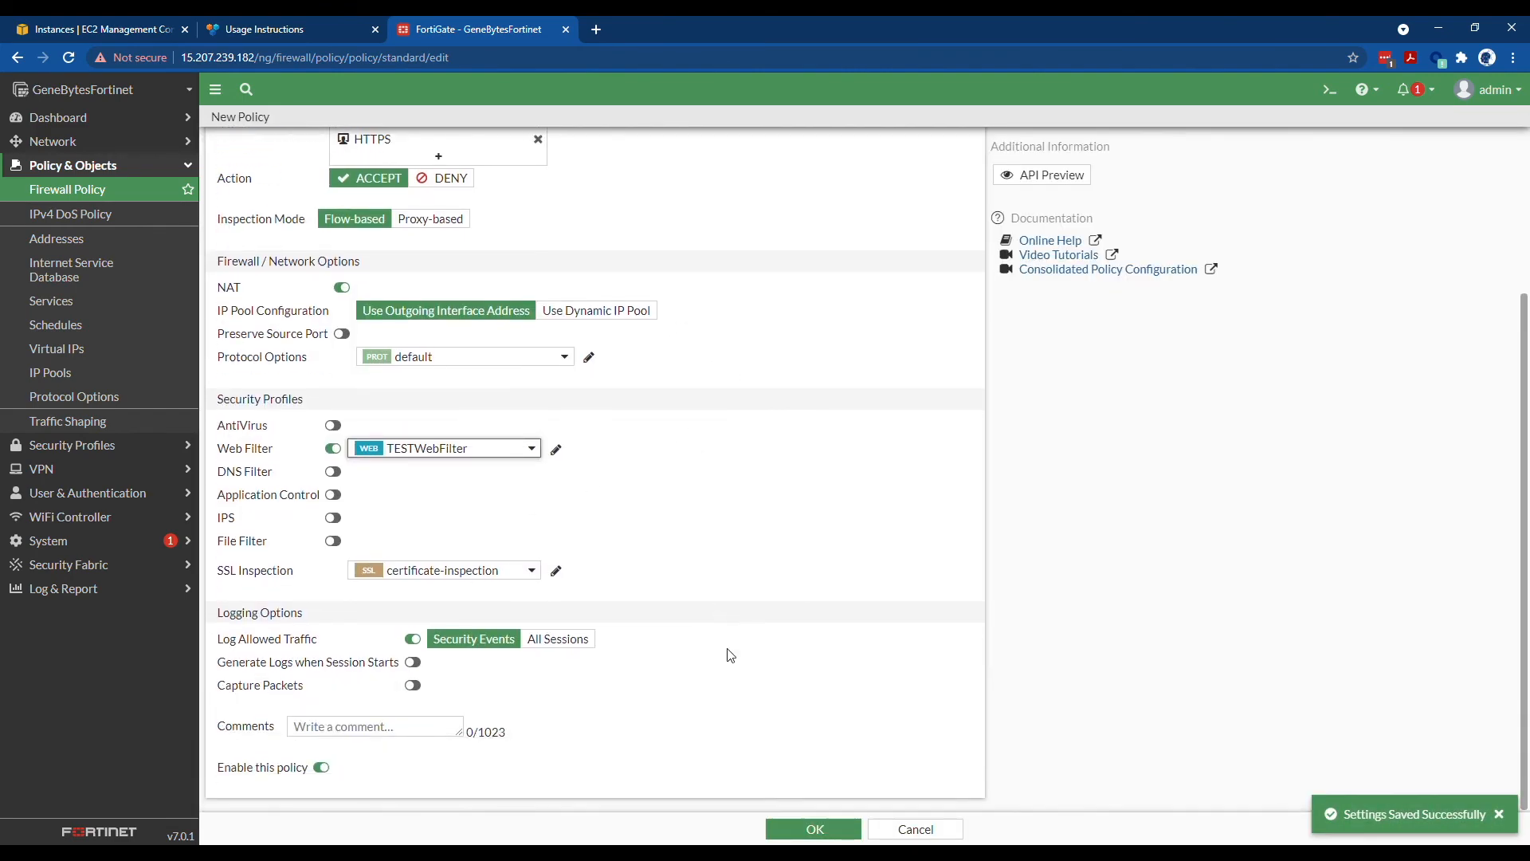
click(813, 829)
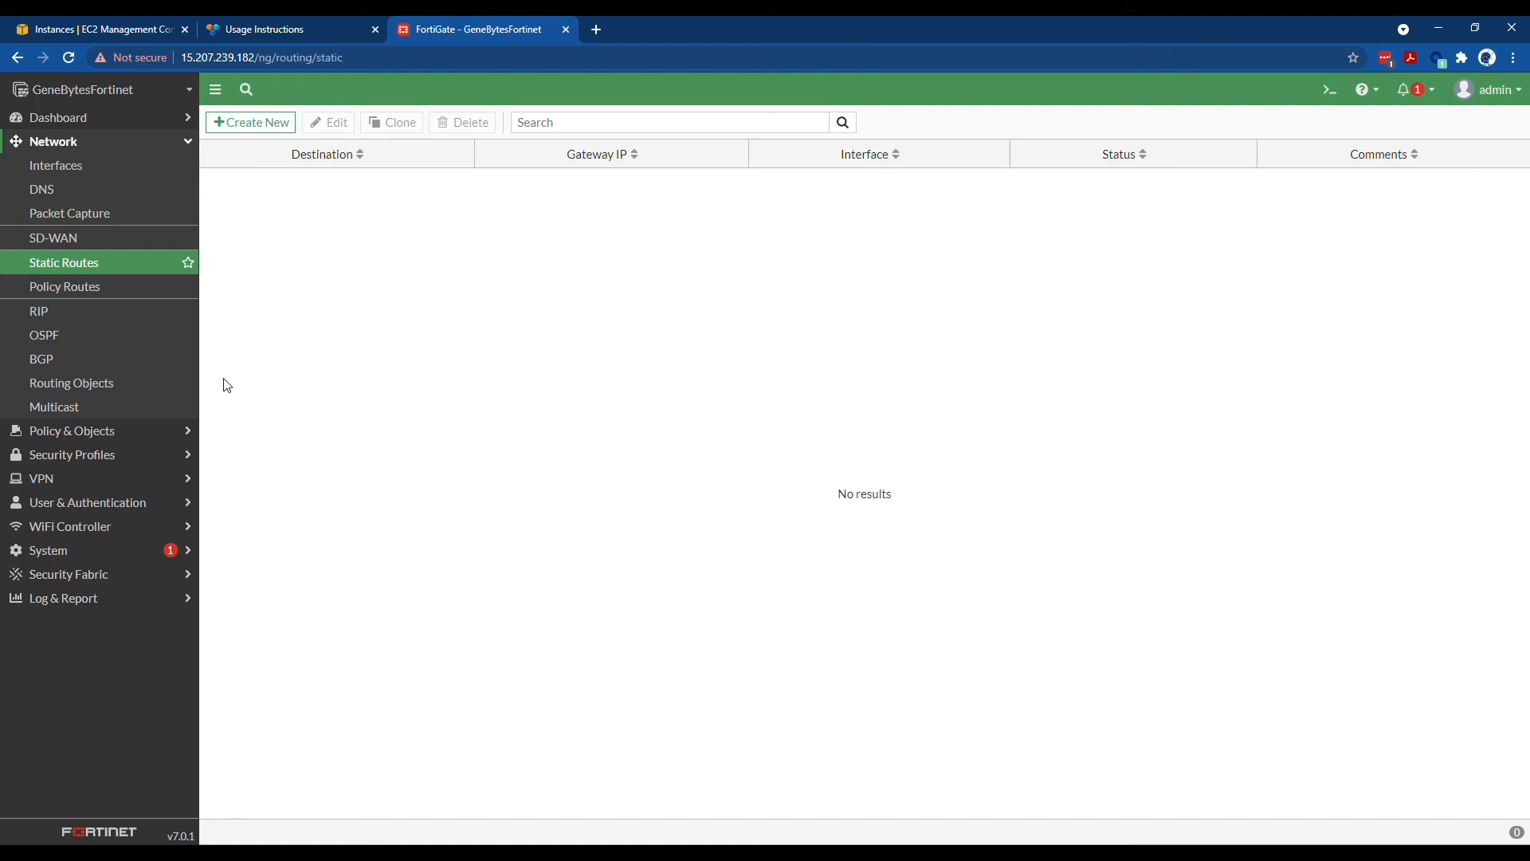
- Start a new static route through port1 and edit its gateway address under Advanced Options
click(271, 123)
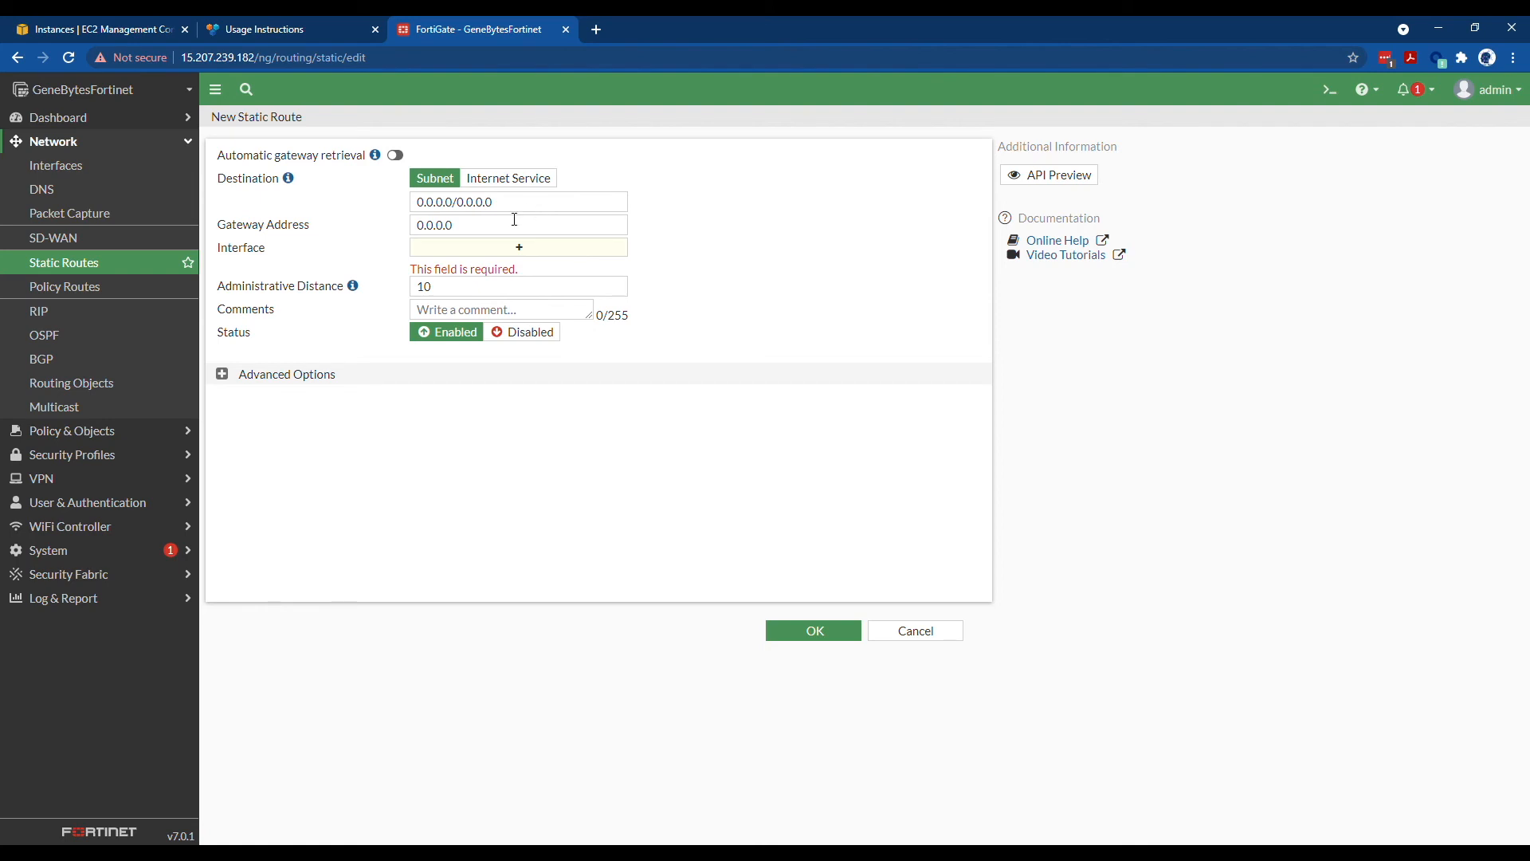
click(511, 247)
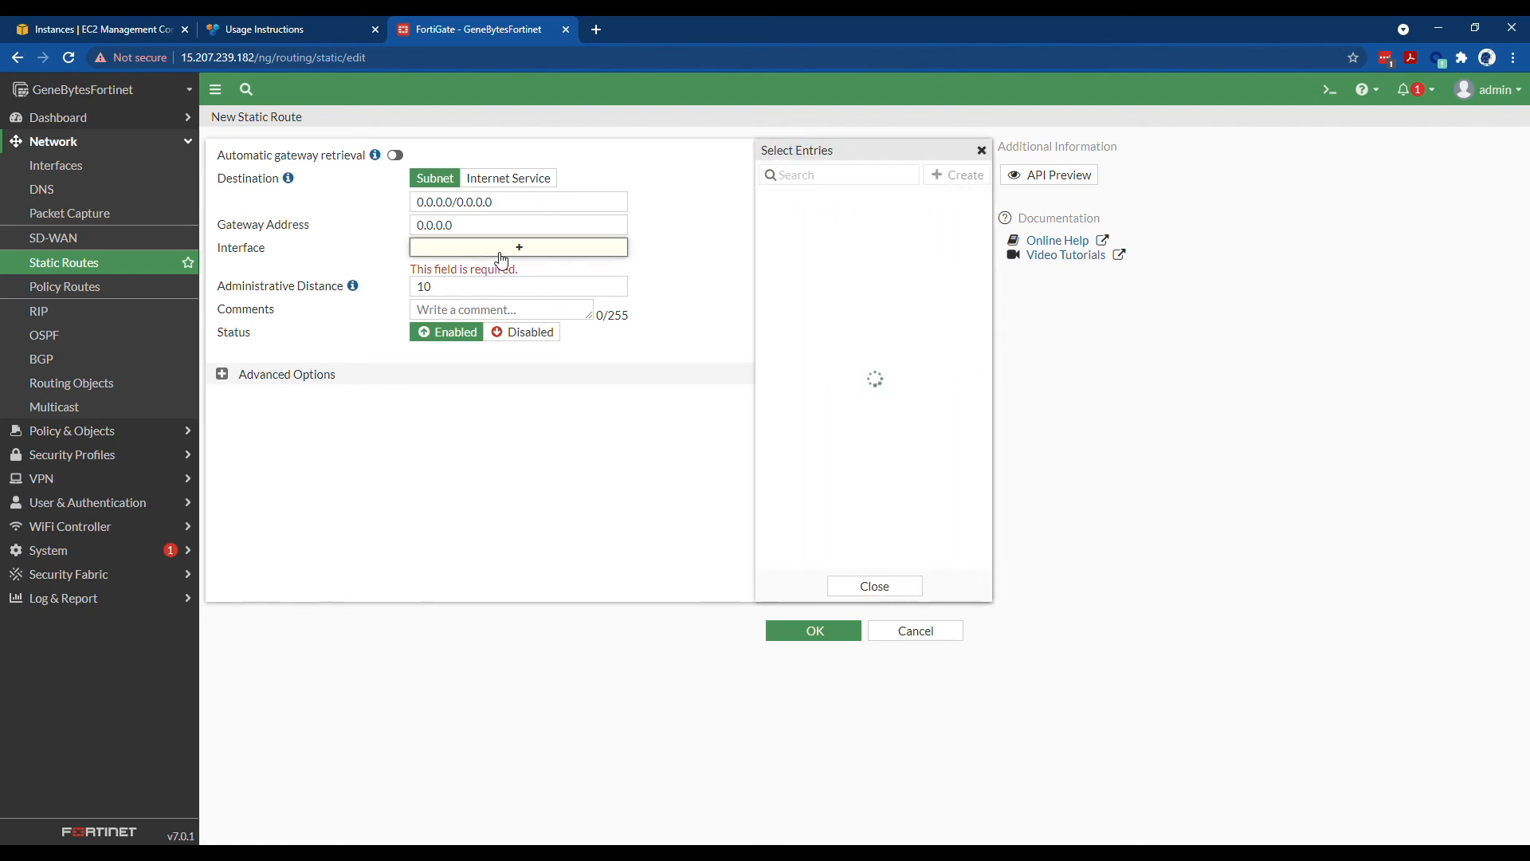
click(852, 218)
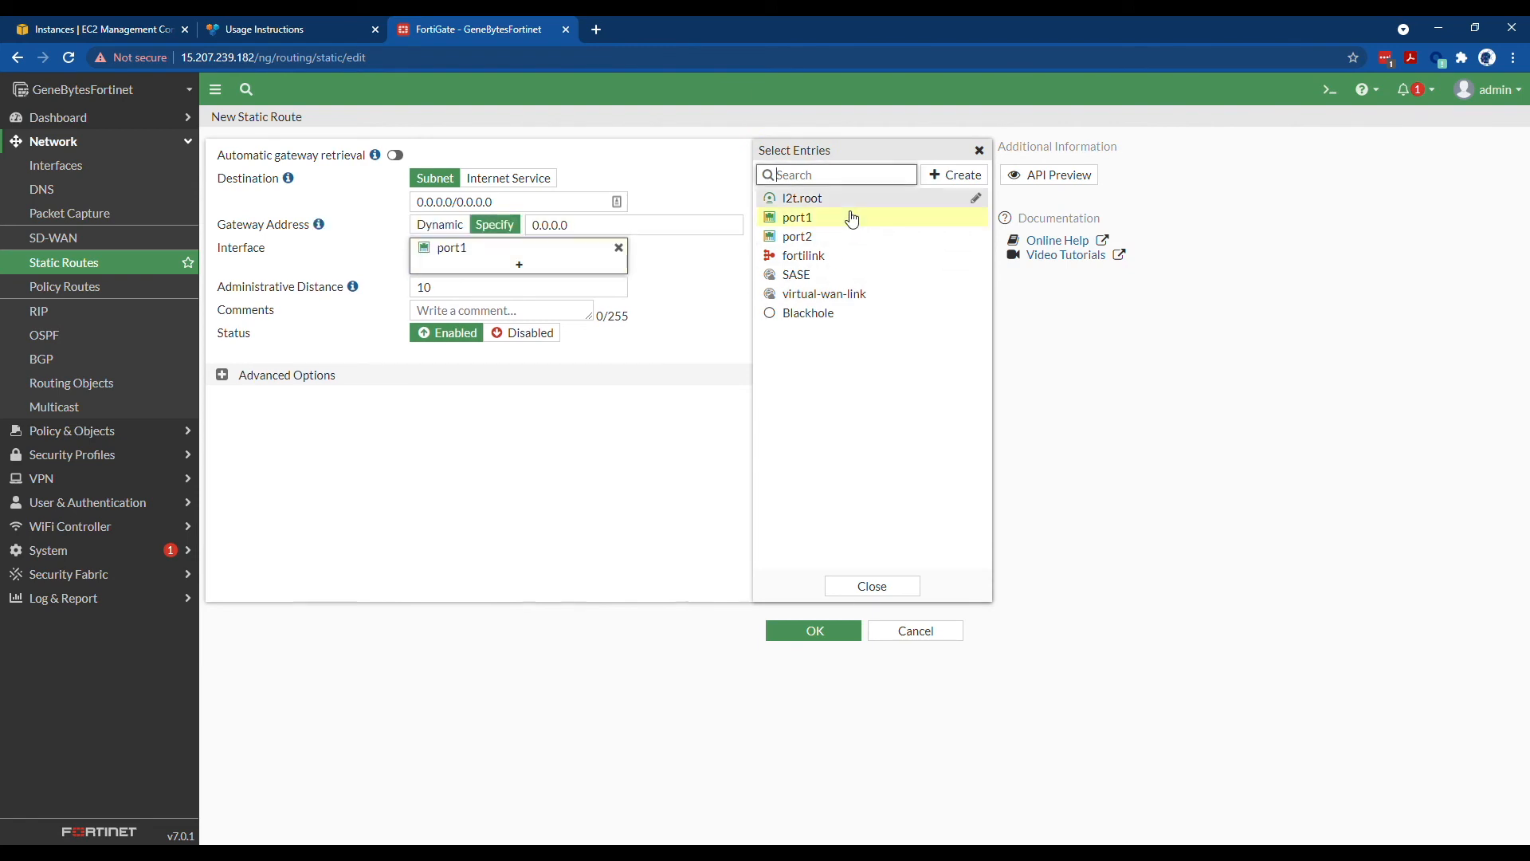
click(285, 379)
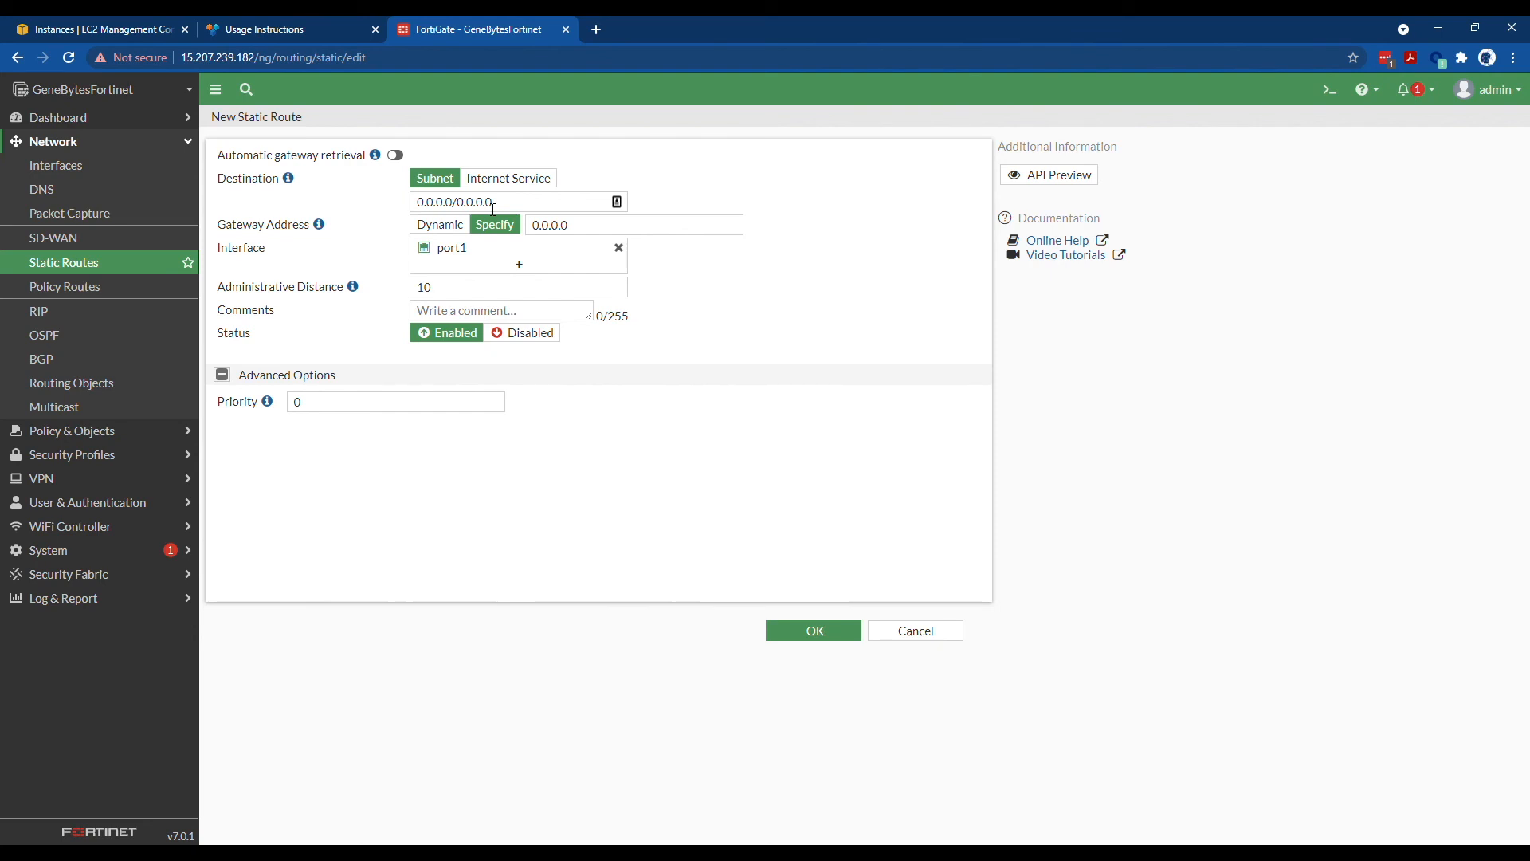
mouse_move(481, 250)
double_click(592, 233)
text(10.1)
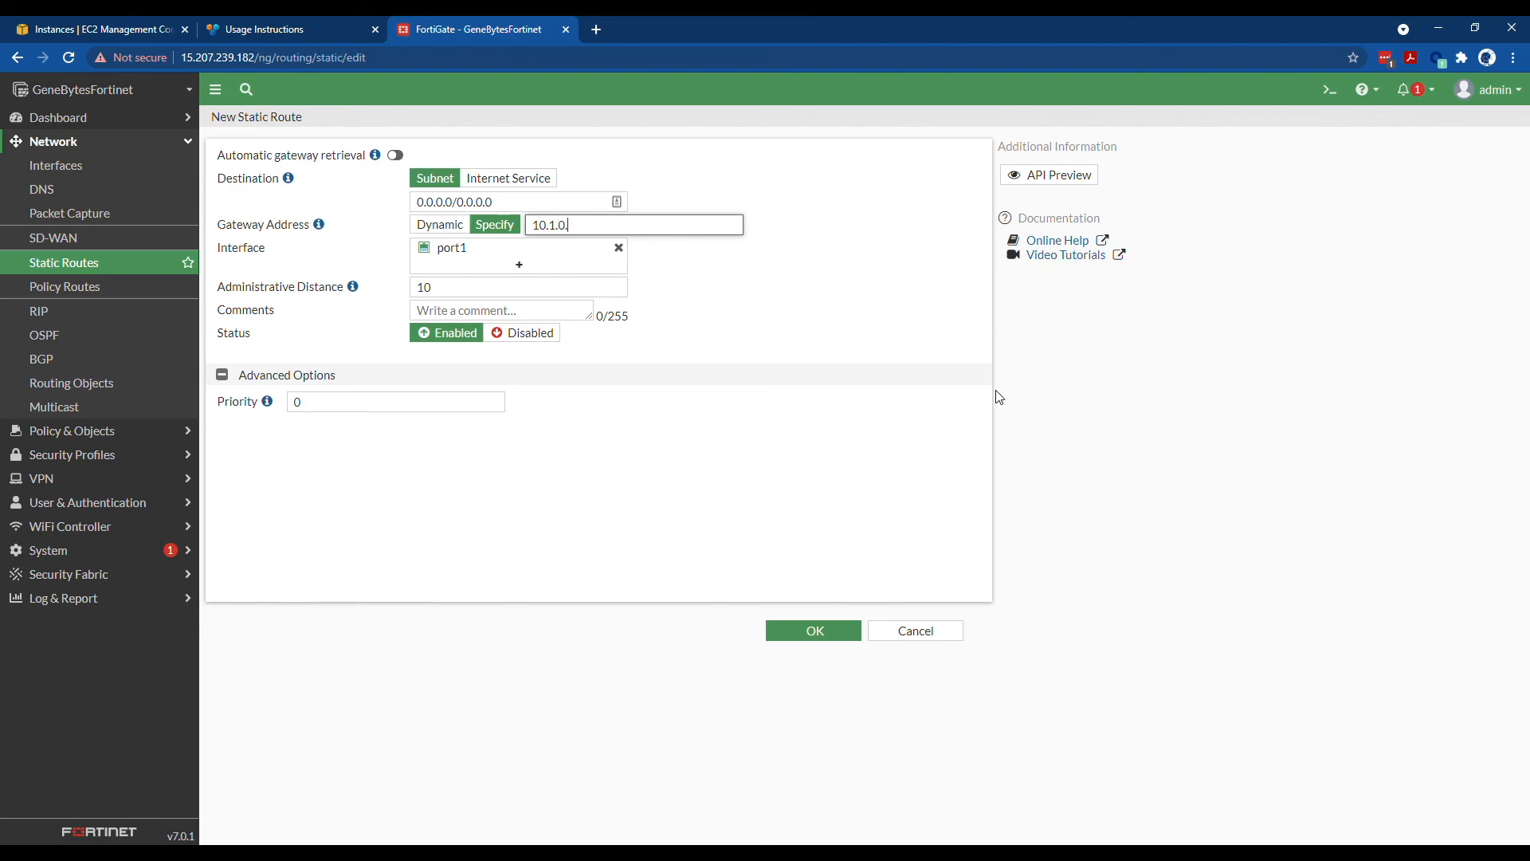
- Check the instance addresses in EC2, then submit the 0.0.0.0/0.0.0.0 static route
click(89, 36)
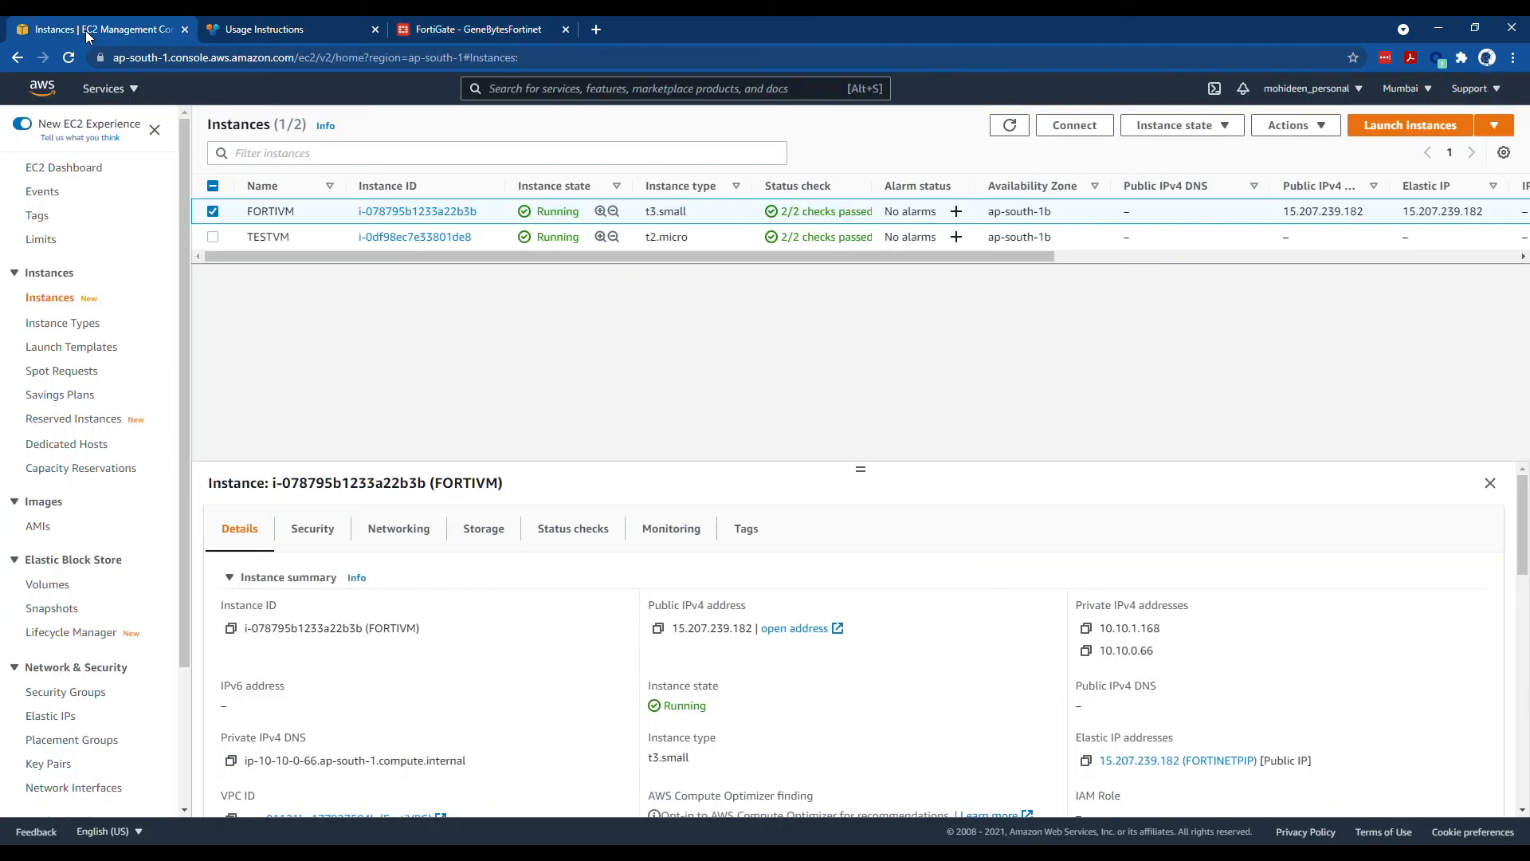
click(470, 32)
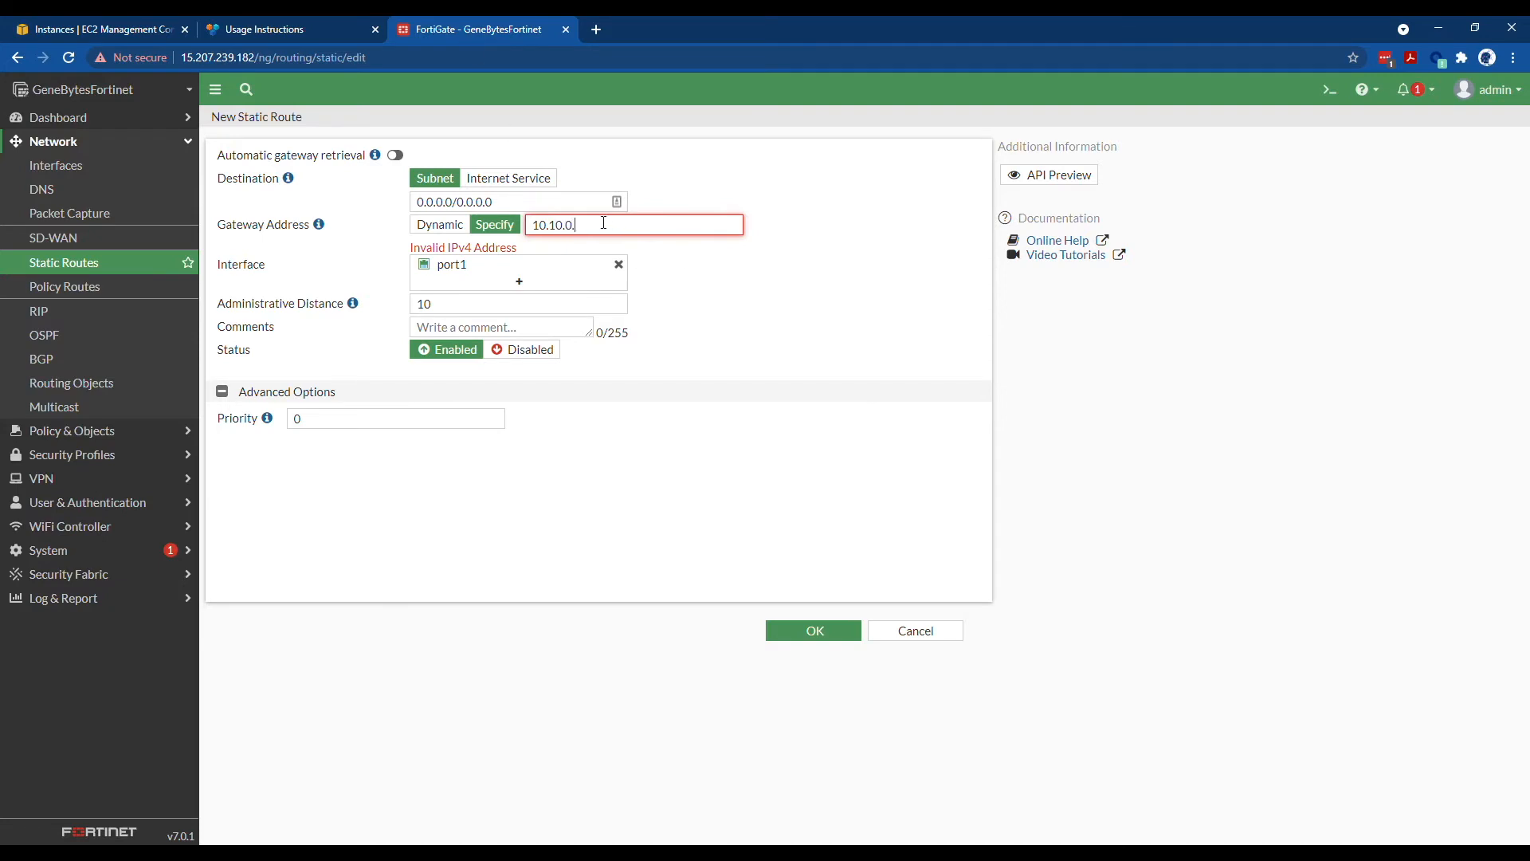
click(812, 632)
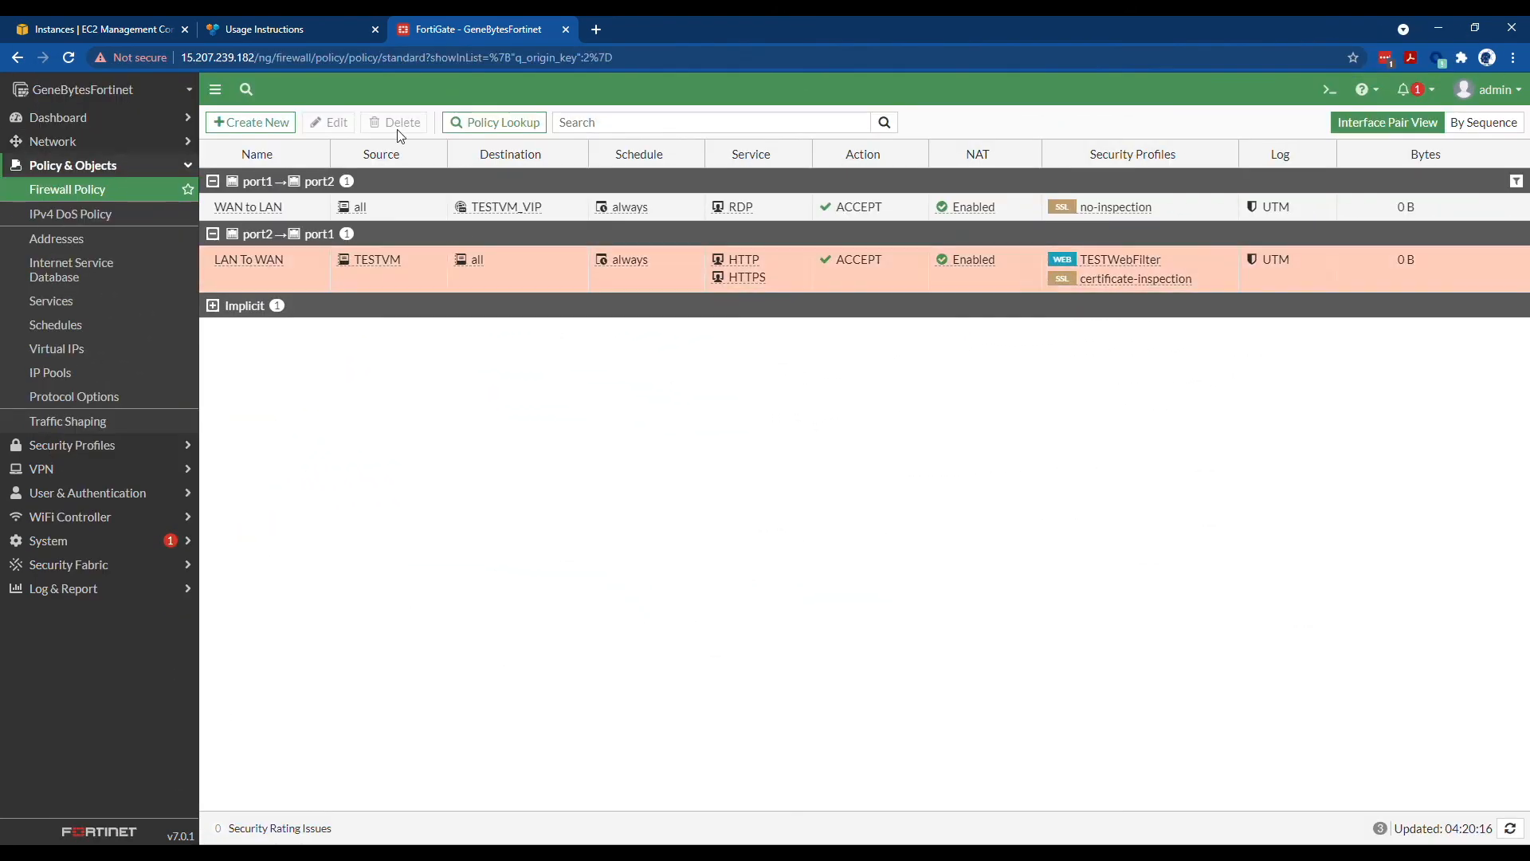
click(89, 34)
- Refresh the instances, copy FORTIVM's public IPv4 address, and open Connect for TESTVM
click(995, 125)
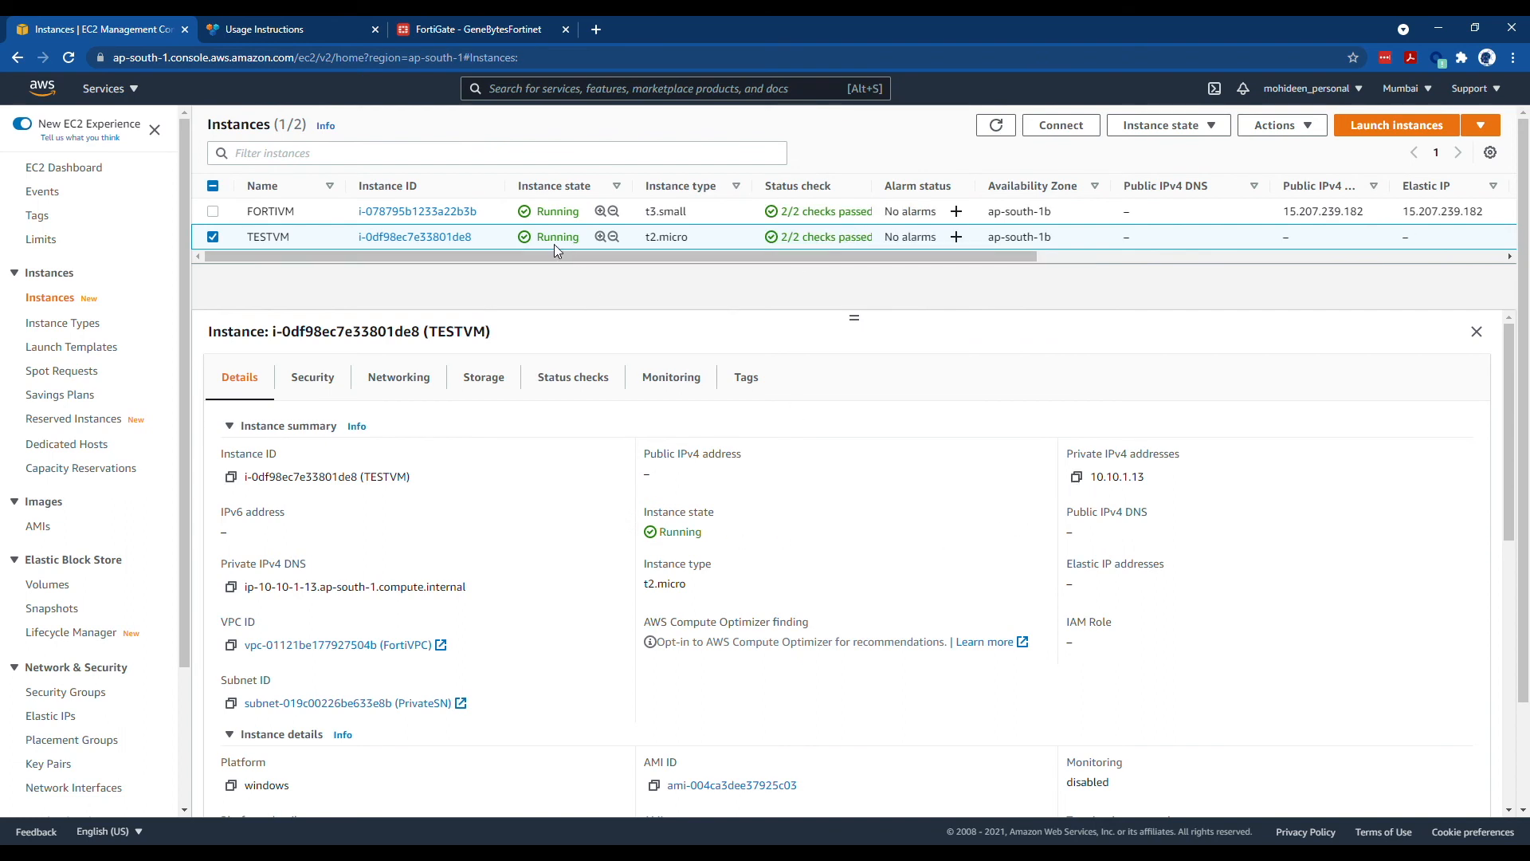
click(211, 238)
click(213, 212)
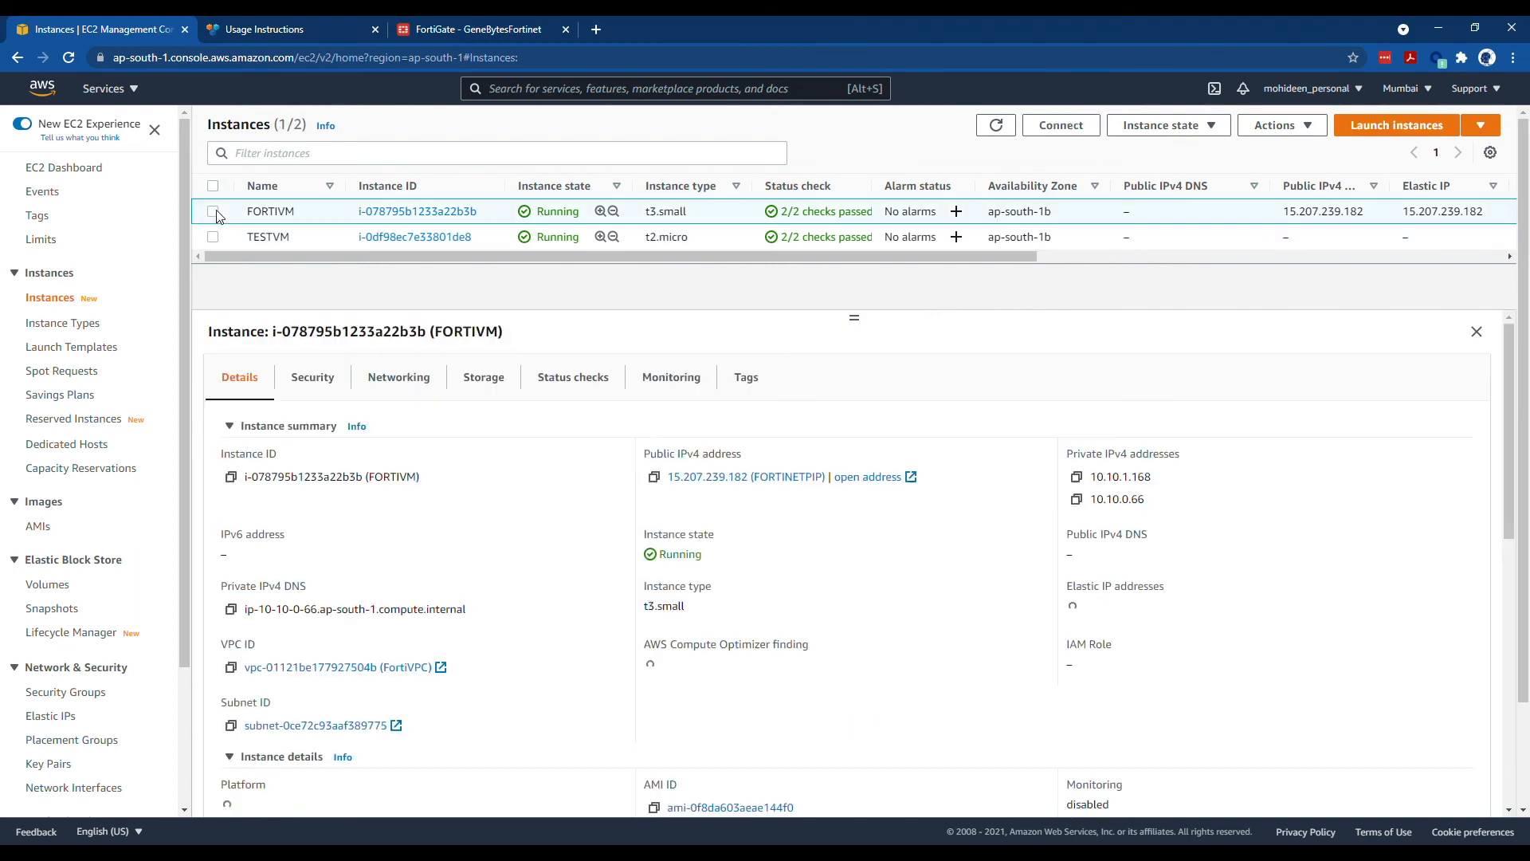
click(656, 479)
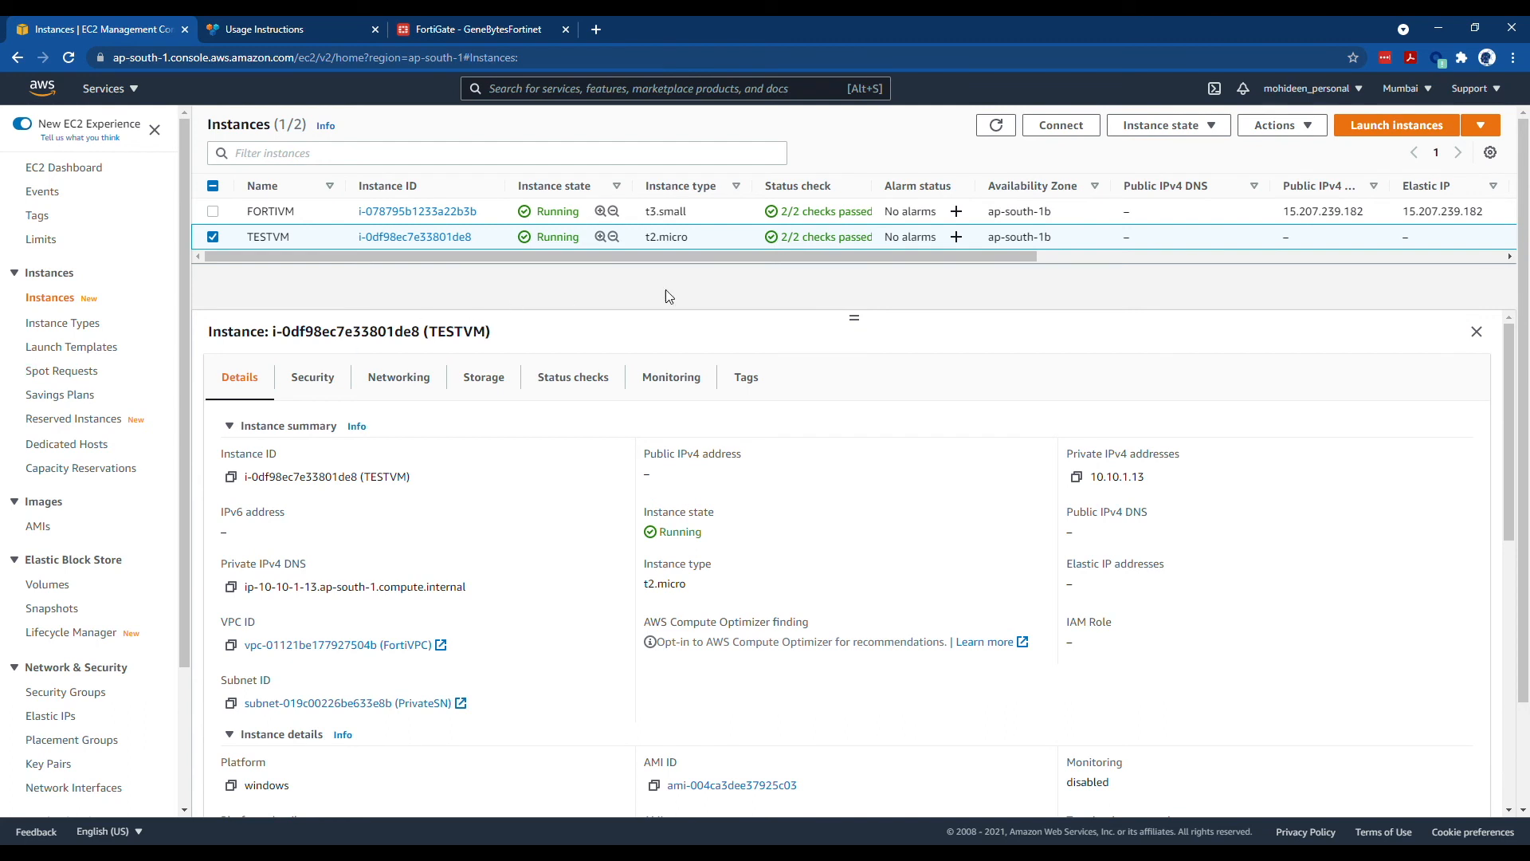
click(1060, 125)
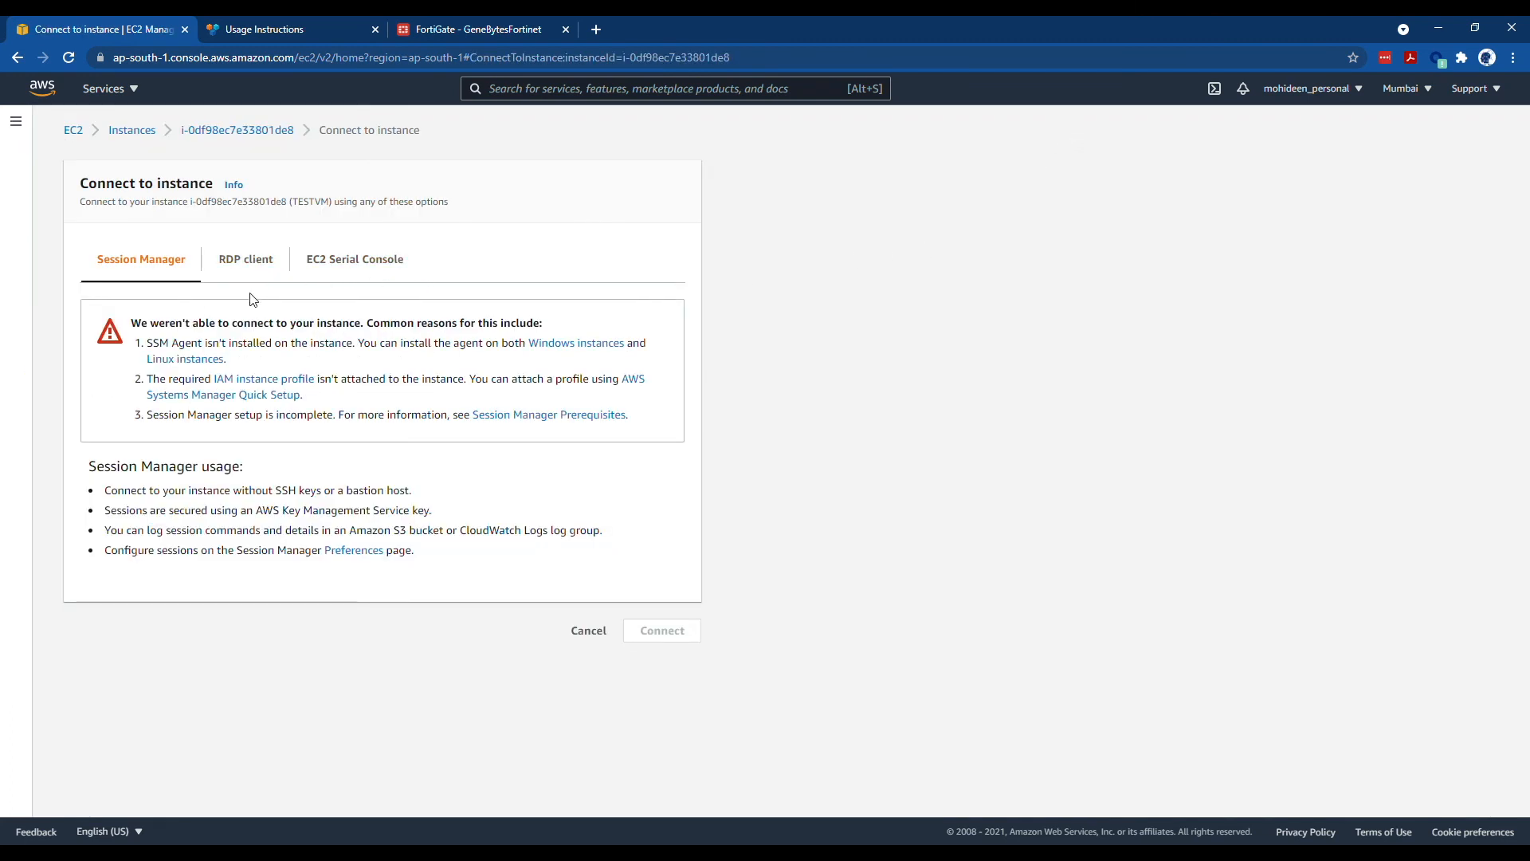
- Decrypt TESTVM's Windows Administrator password using the .pem key pair file and copy it
click(239, 265)
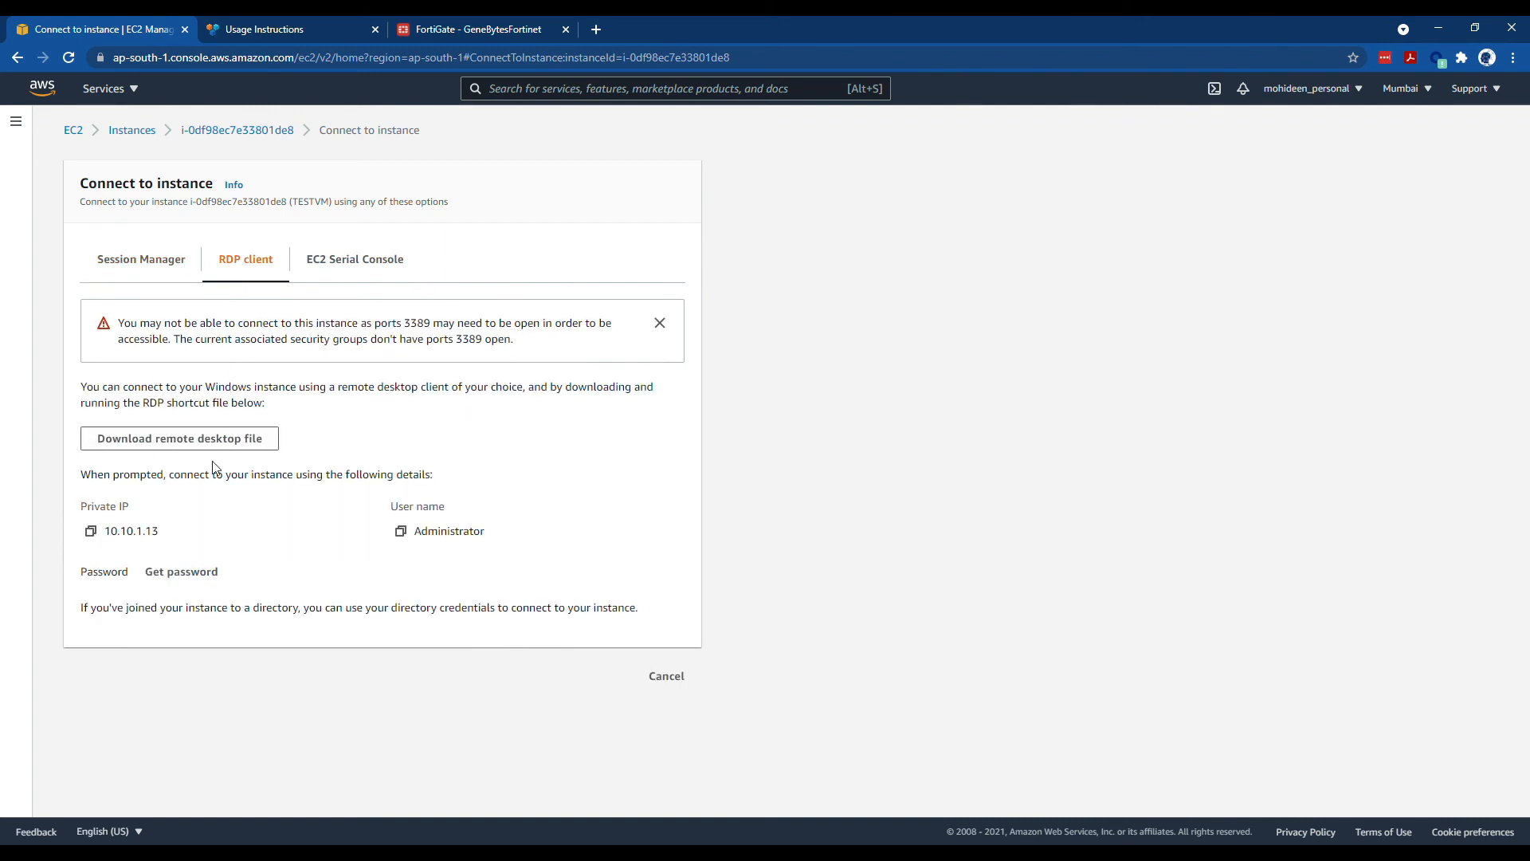
click(209, 573)
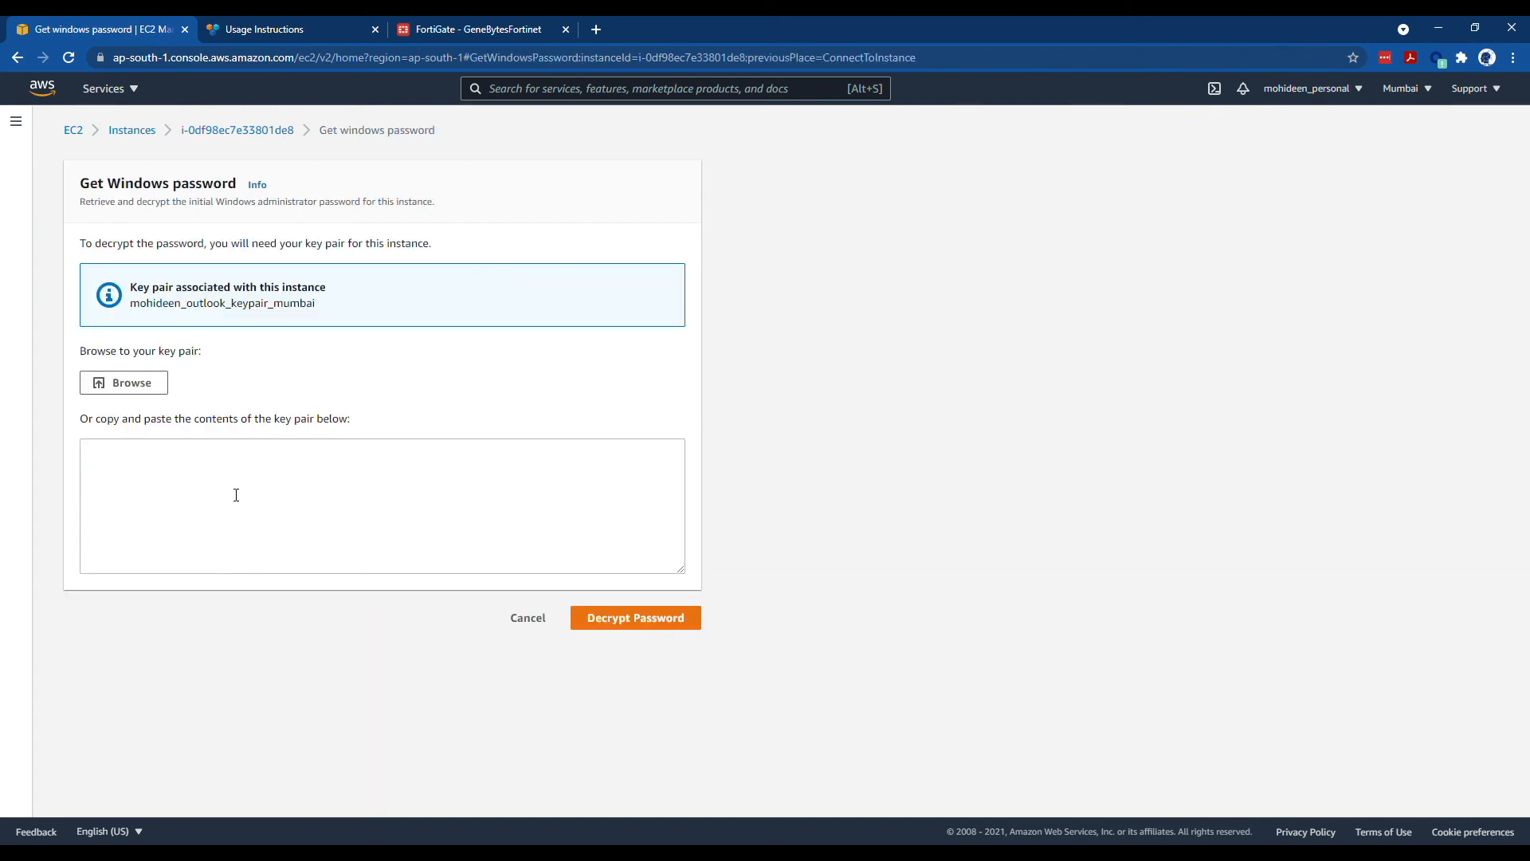
click(147, 384)
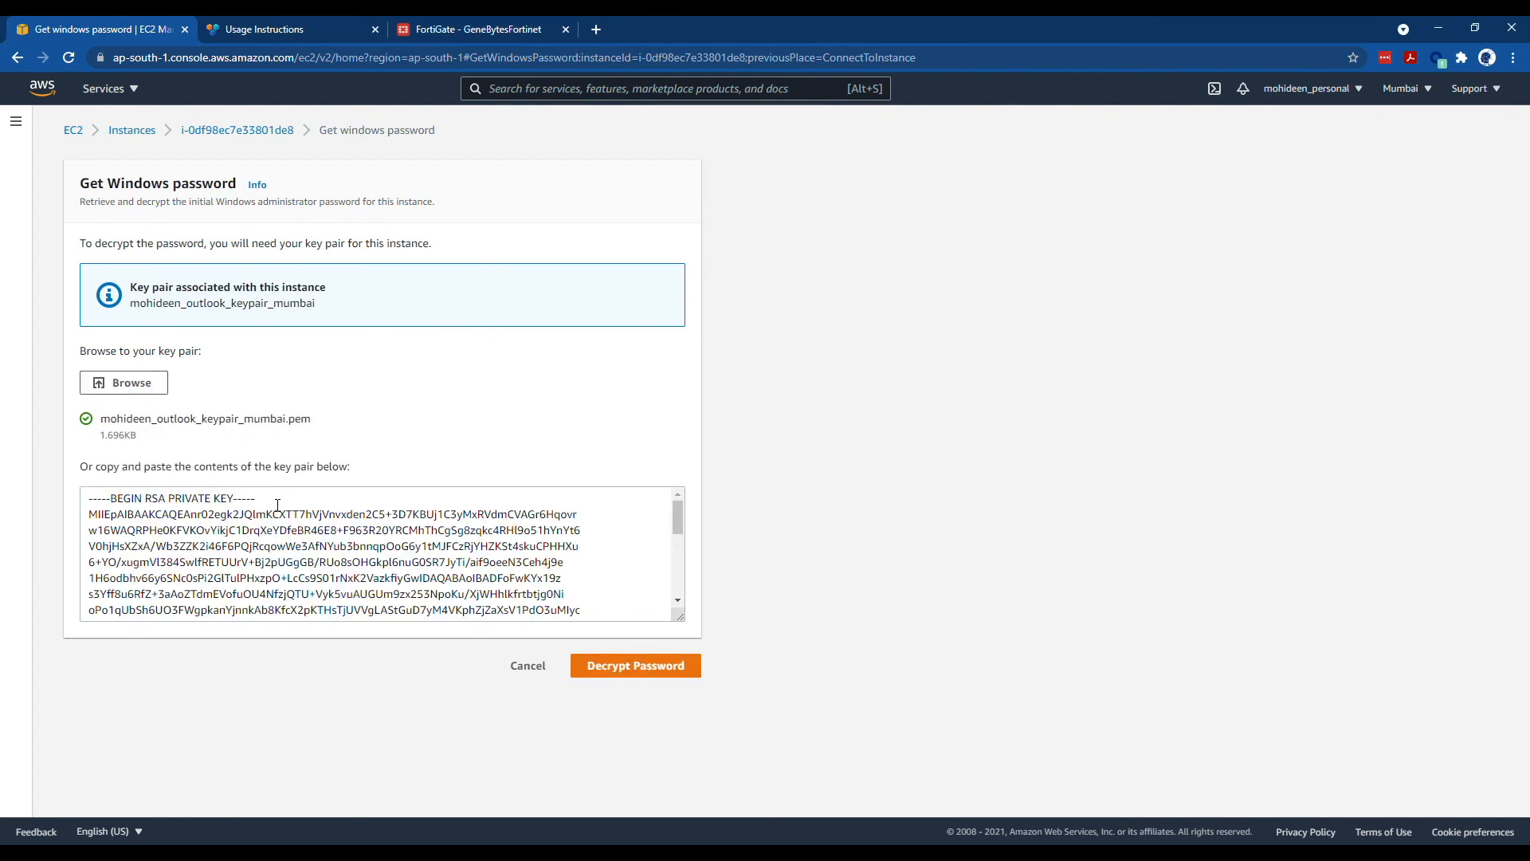
click(610, 668)
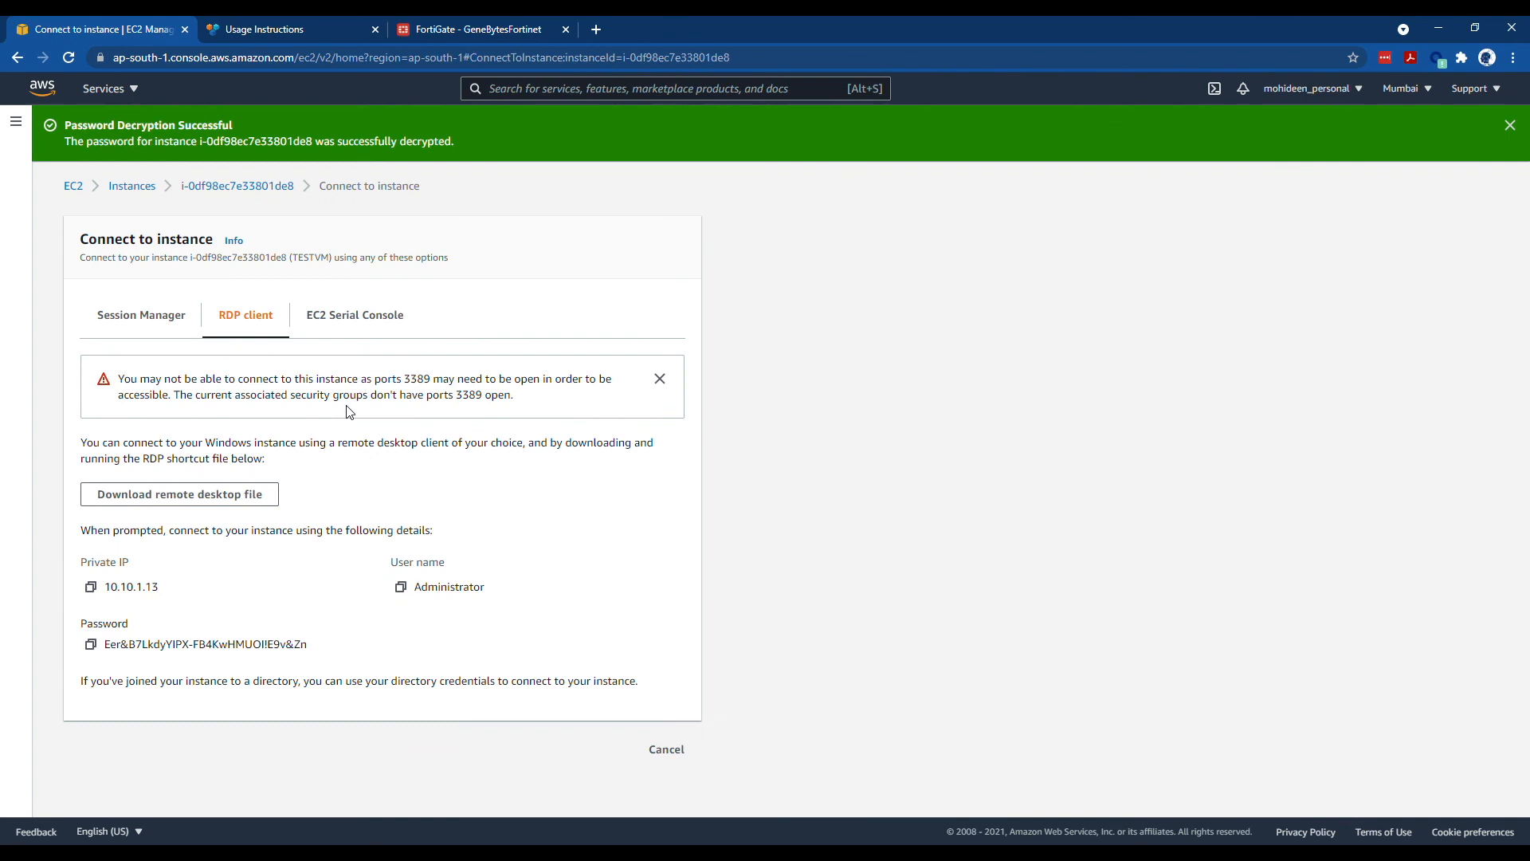
click(91, 644)
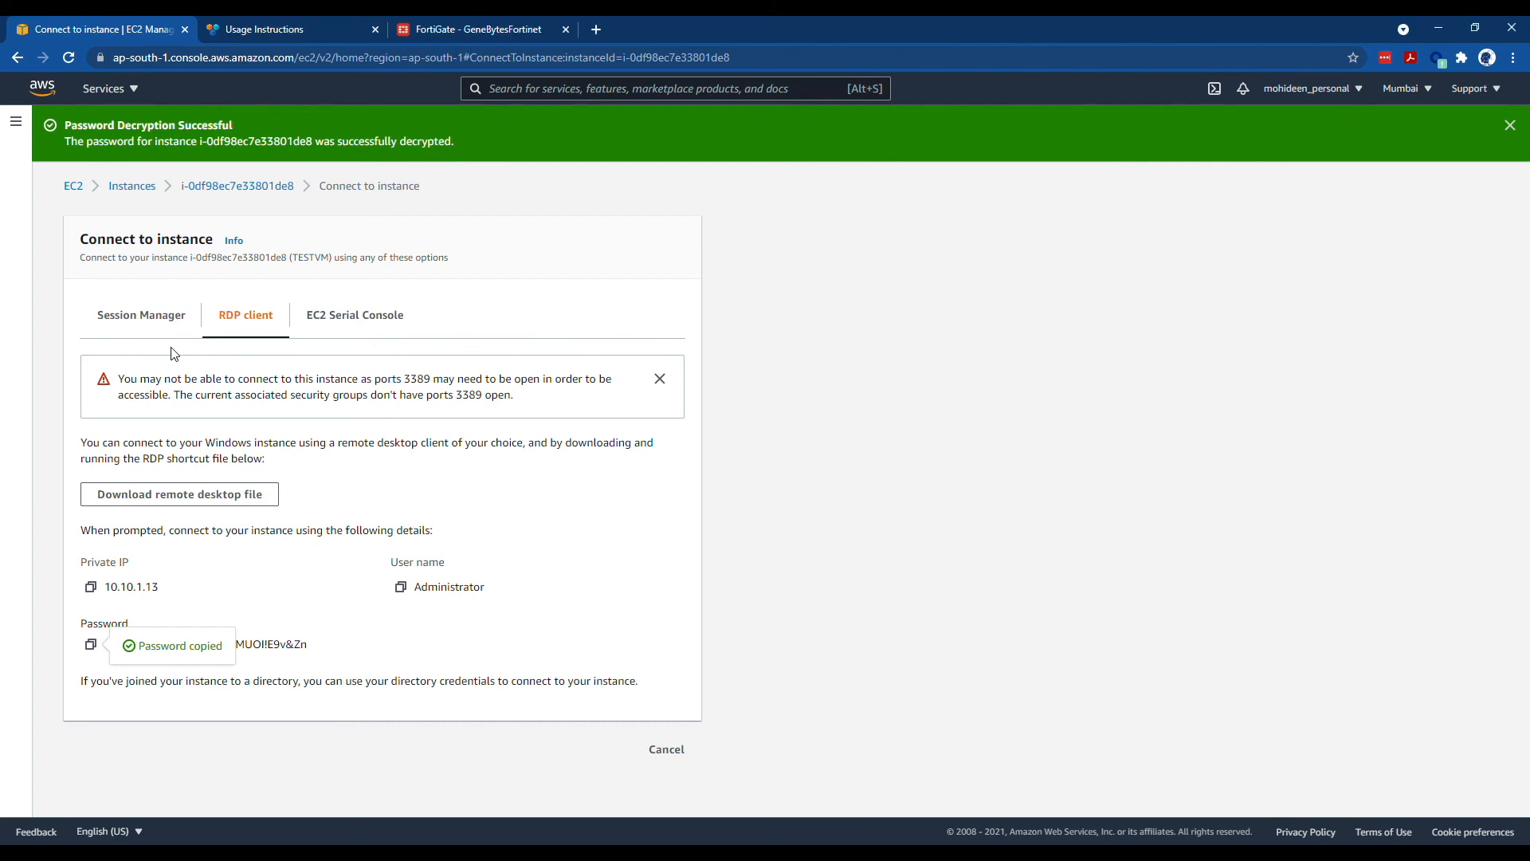
click(1111, 607)
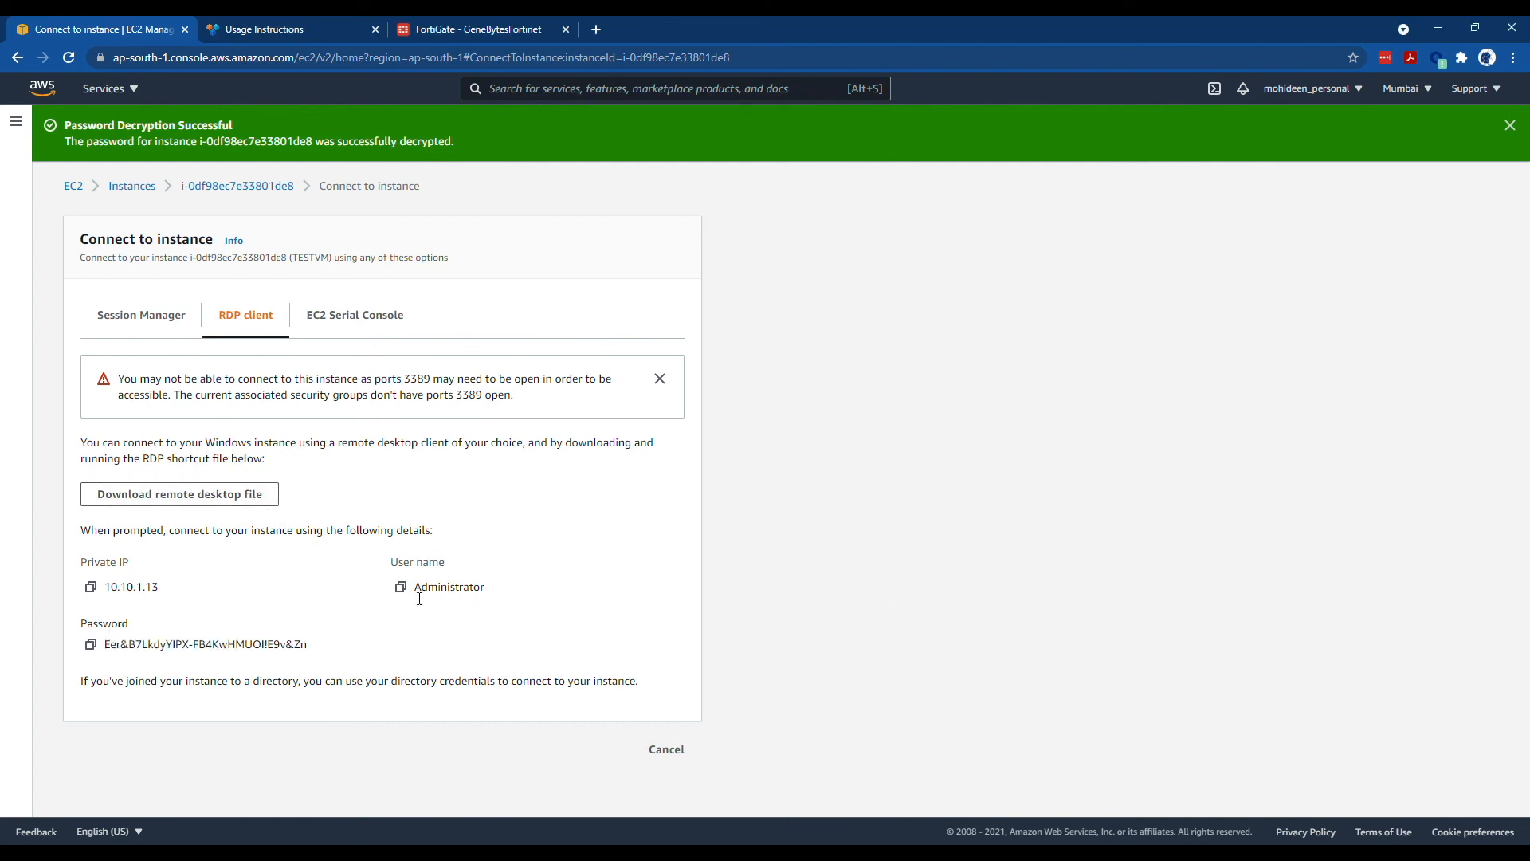
click(74, 188)
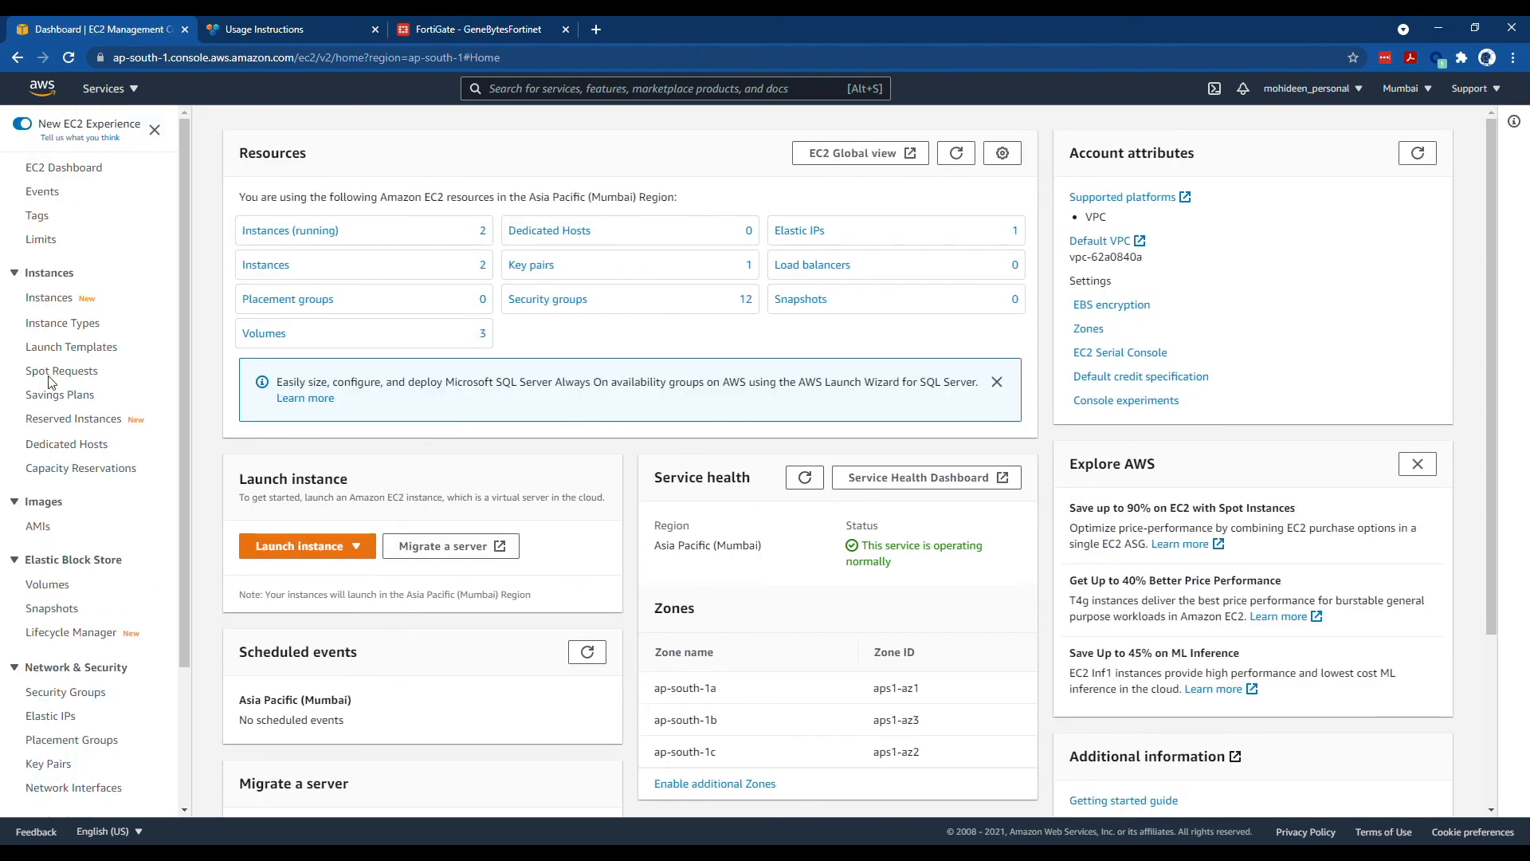
- Launch the Remote Desktop connection to TESTVM at 15.207.239.182
click(50, 298)
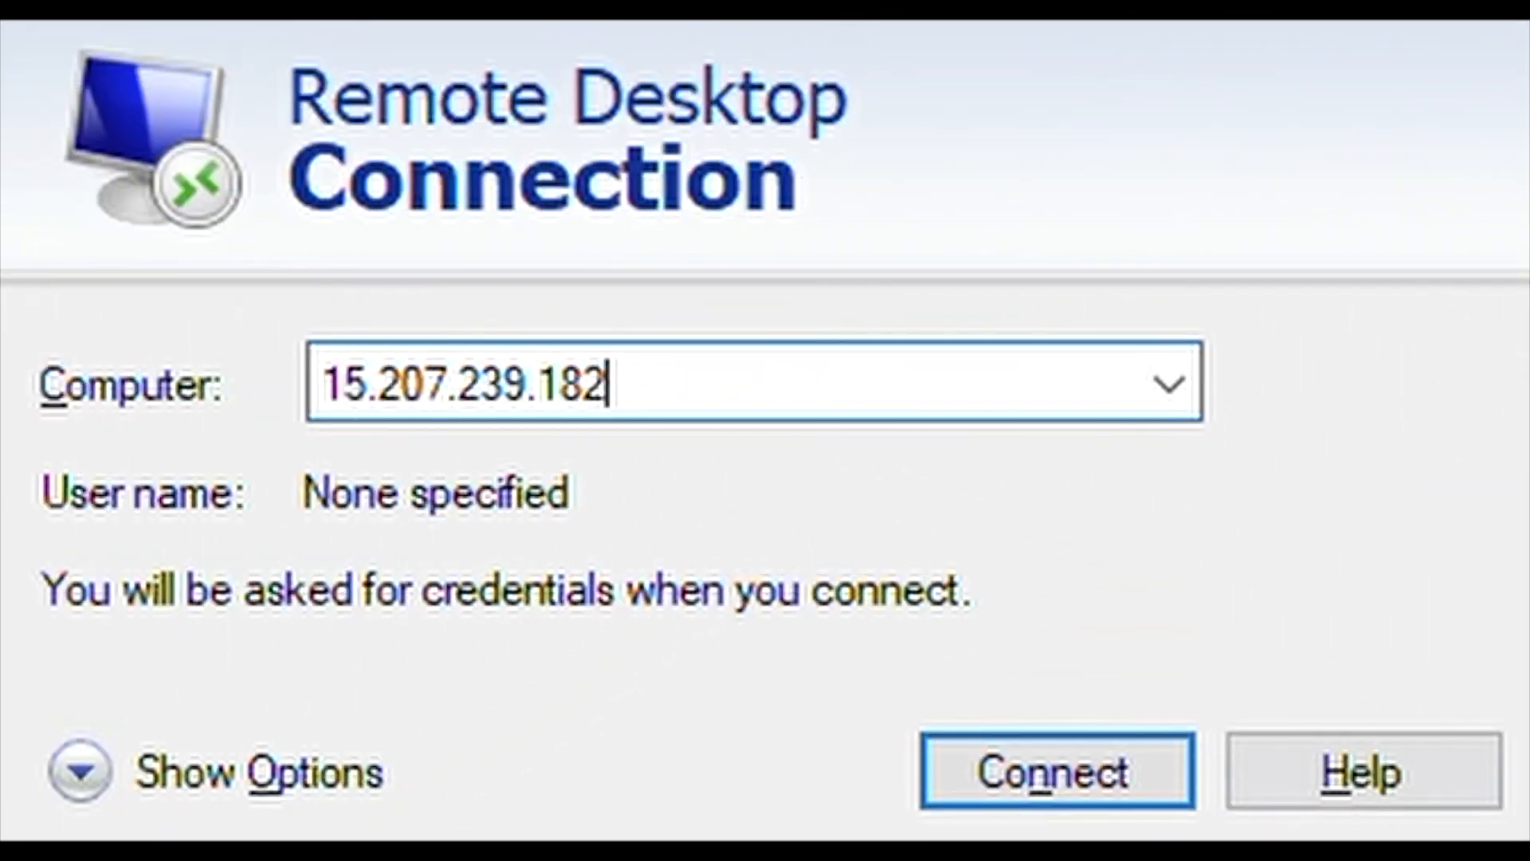
click(1077, 779)
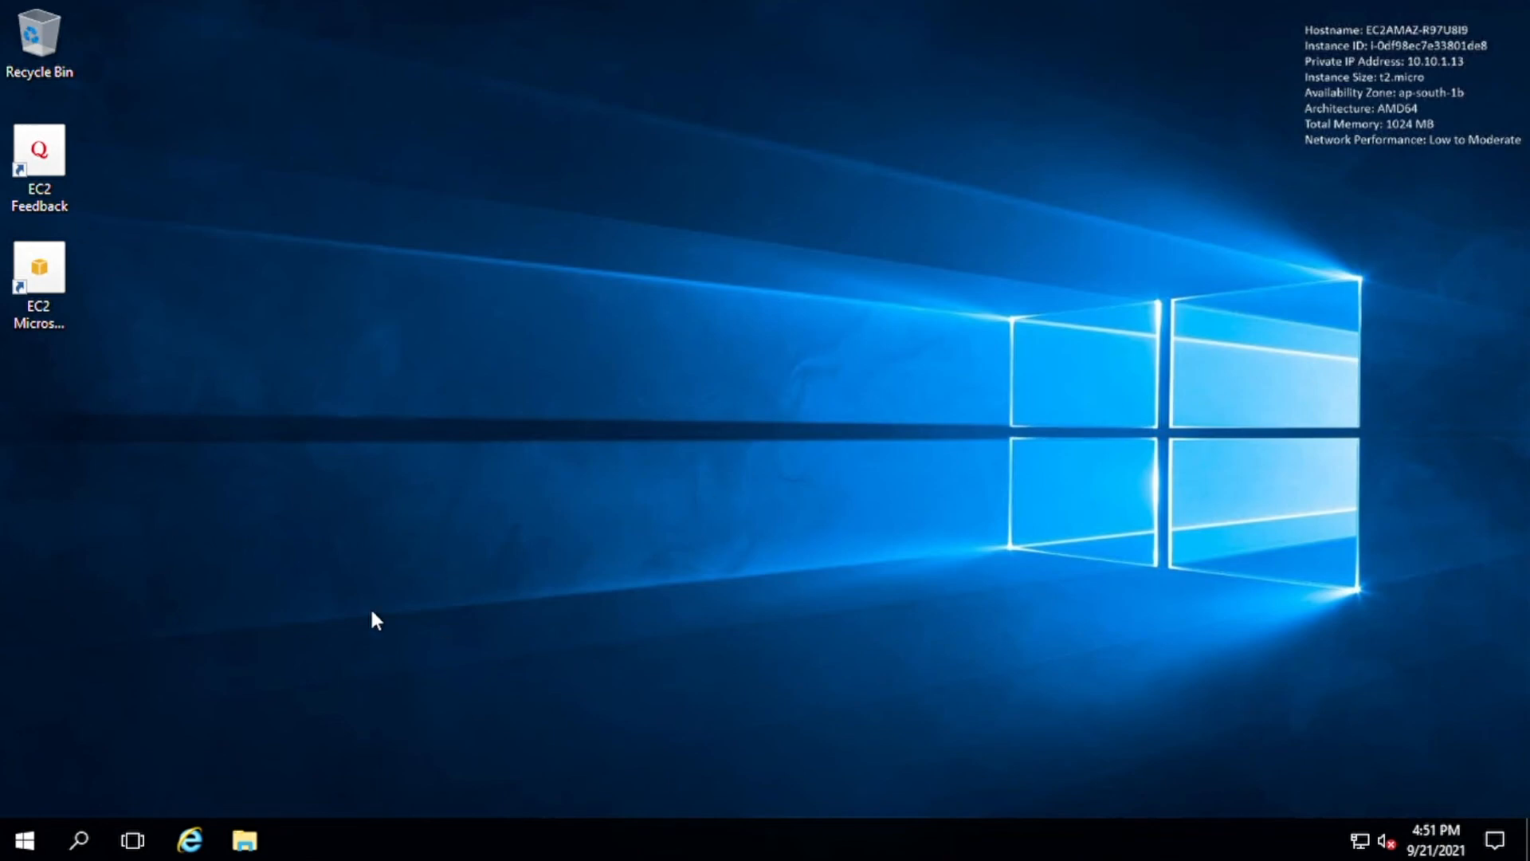
- Turn IE Enhanced Security Configuration off for Administrators and Users on Server Manager's Local Server page
click(25, 840)
click(402, 233)
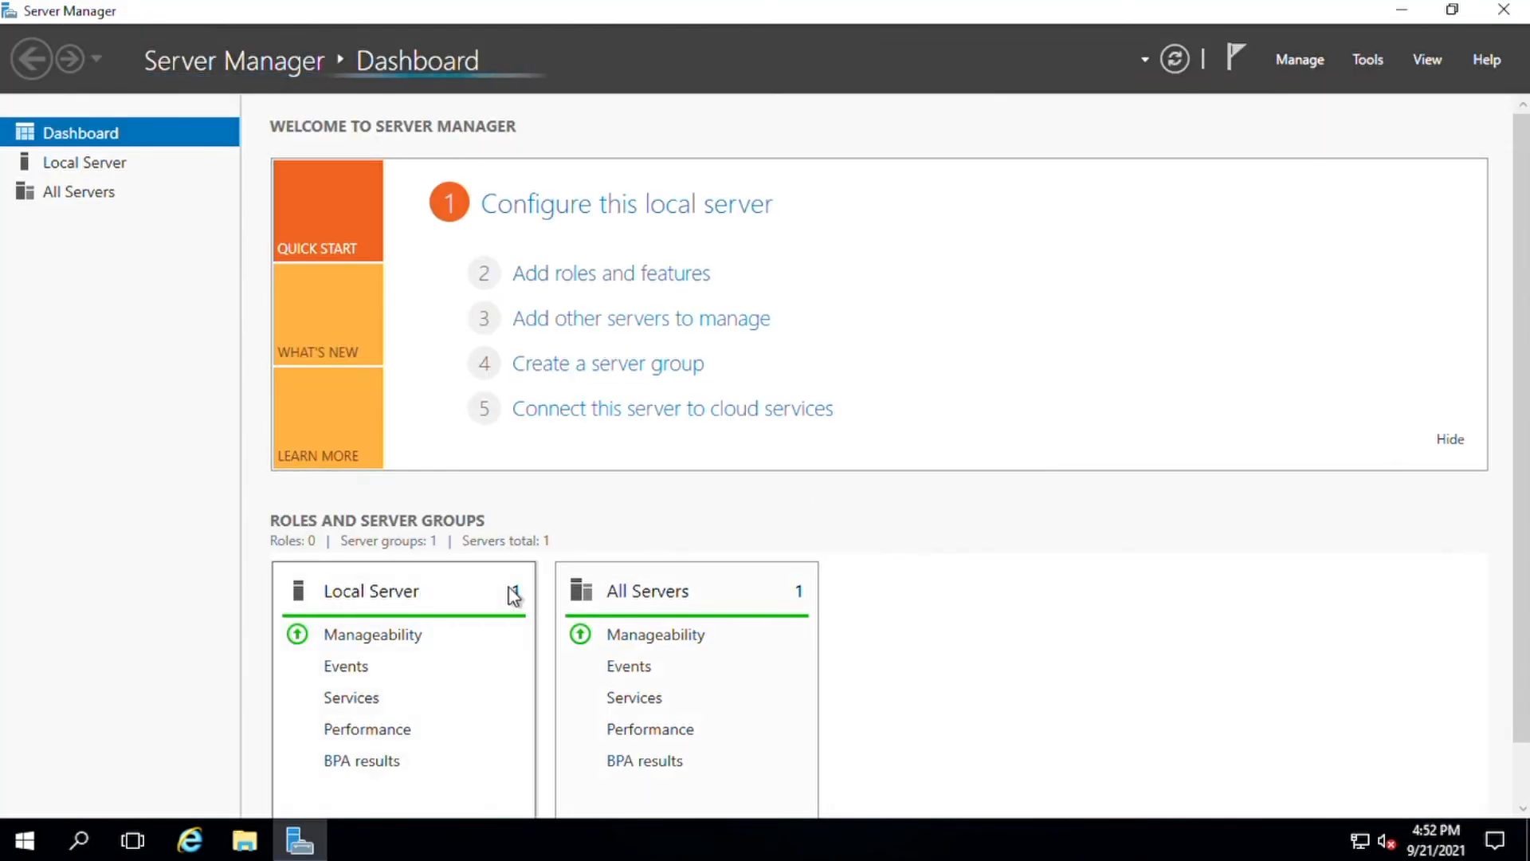
click(118, 162)
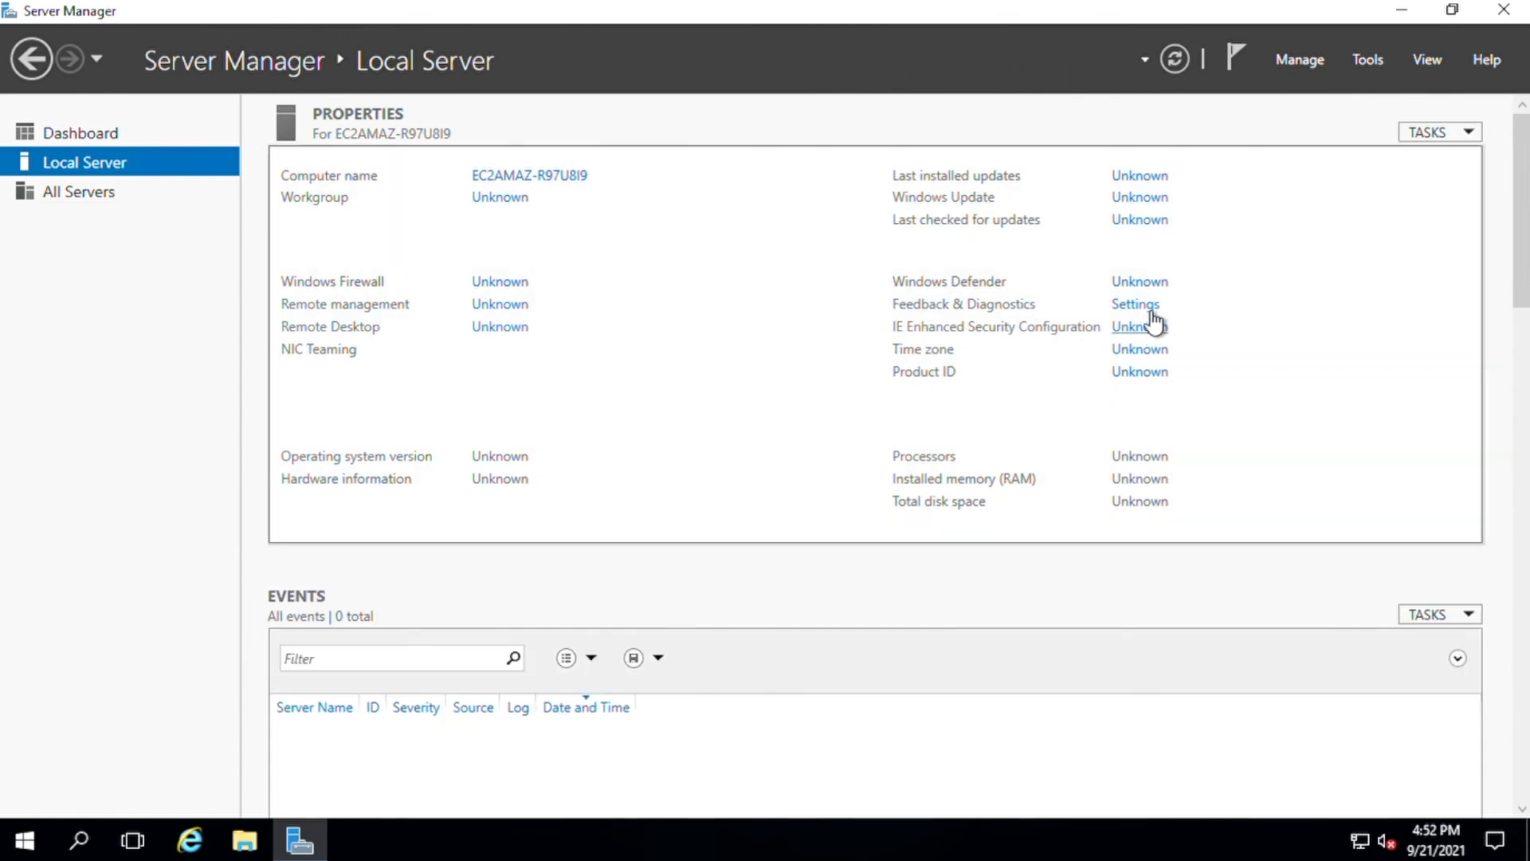
click(1152, 331)
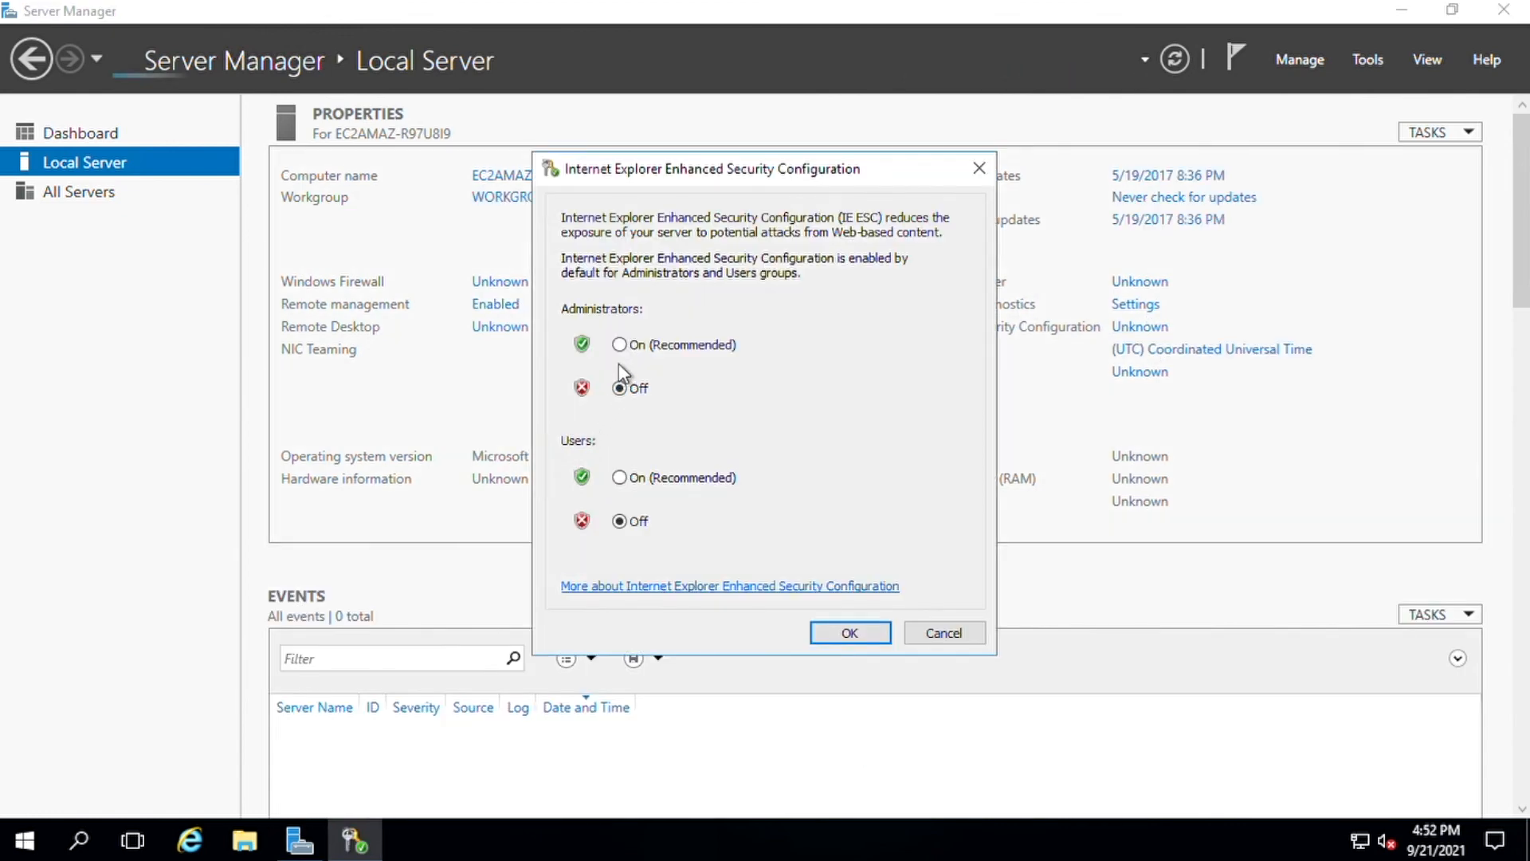
click(856, 631)
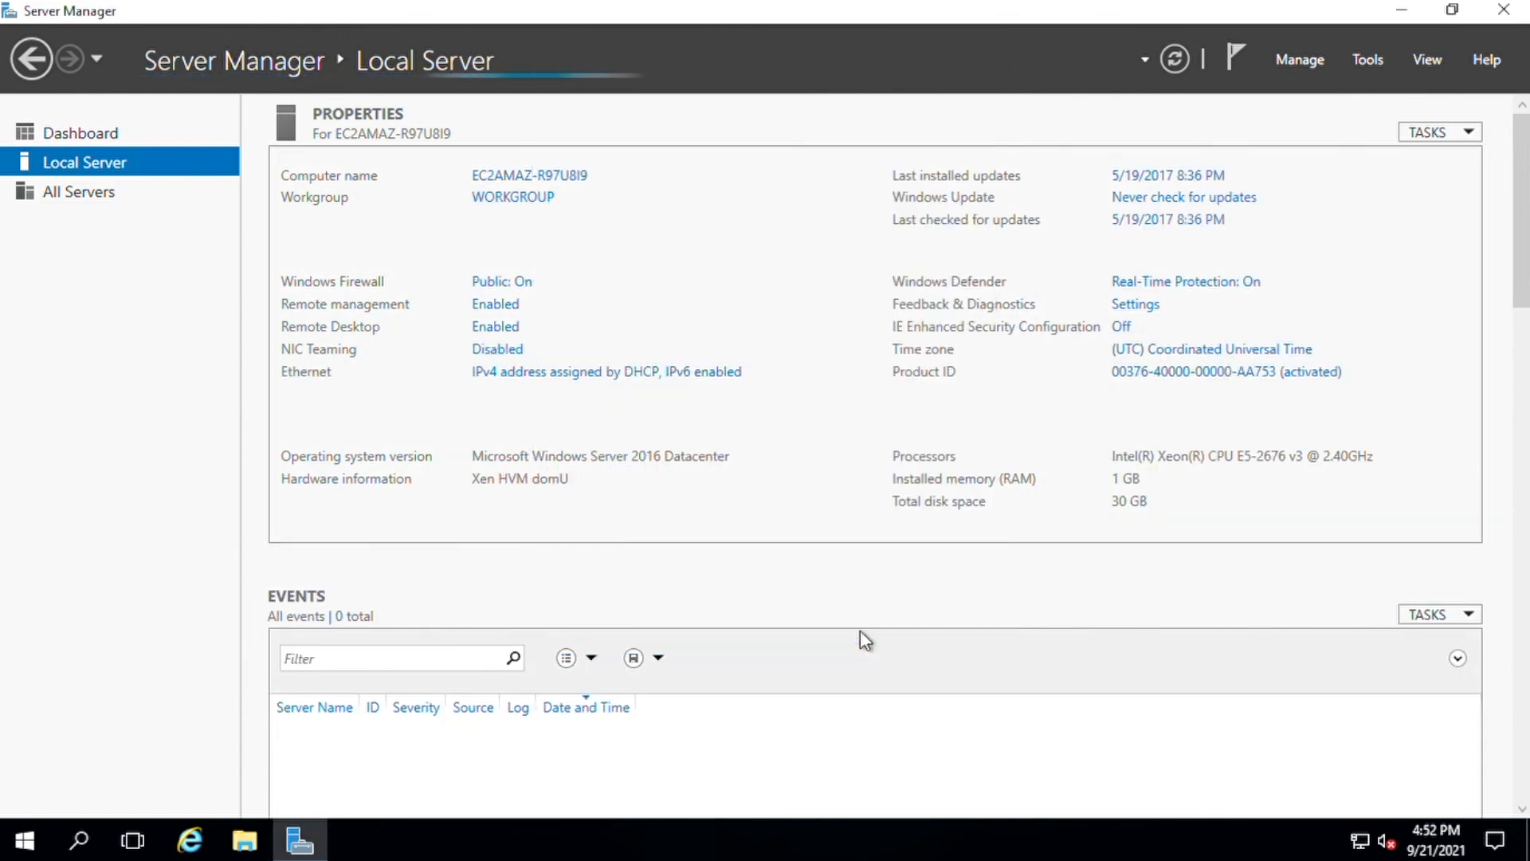
click(79, 841)
- Run 'ping google.com' in Command Prompt, stop it after timeouts, and launch Internet Explorer
text(cmd)
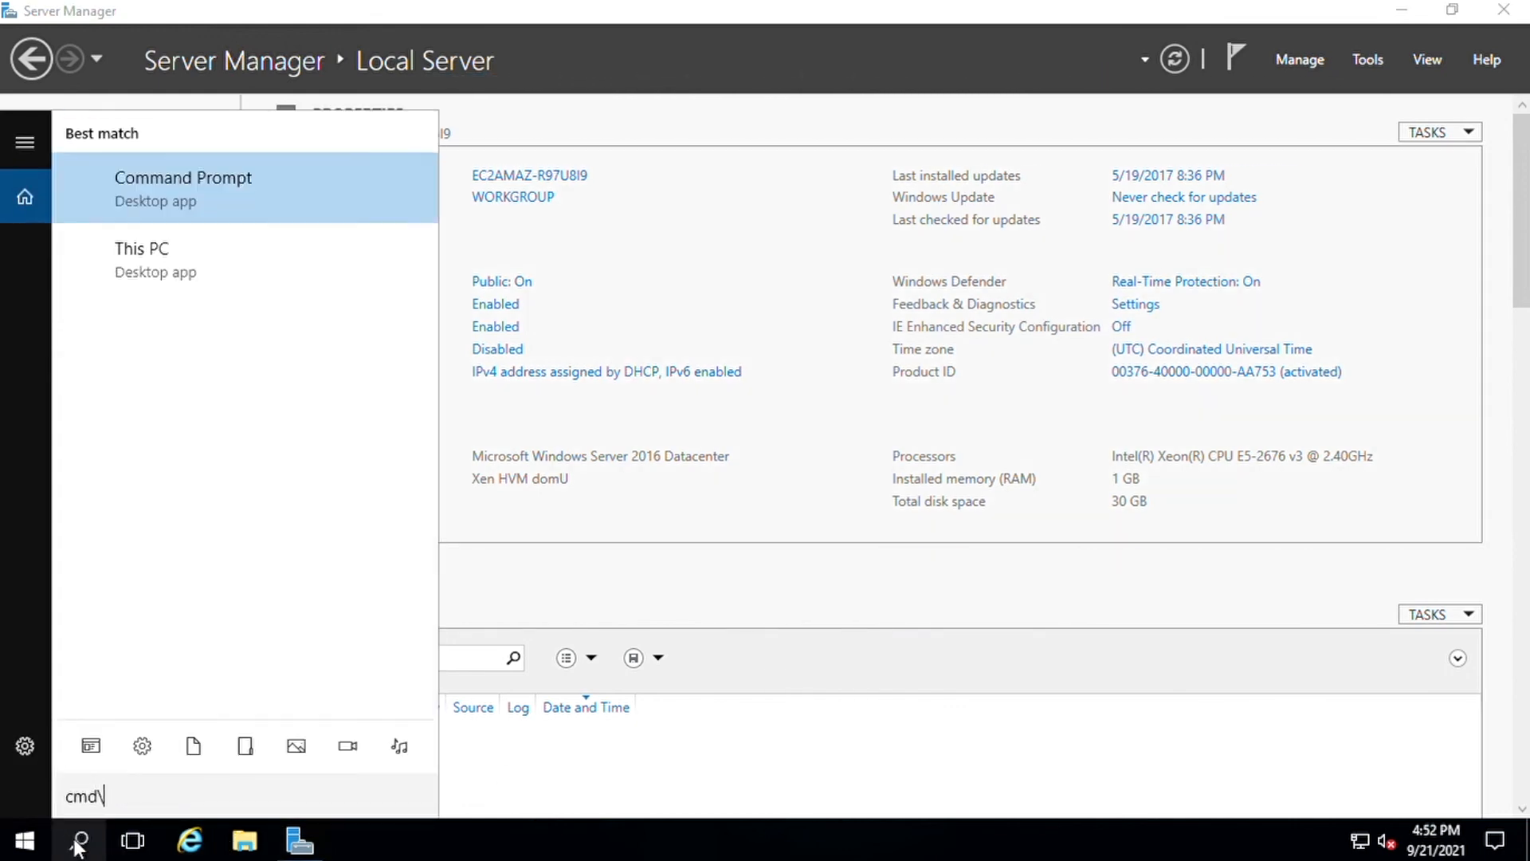
key(Return)
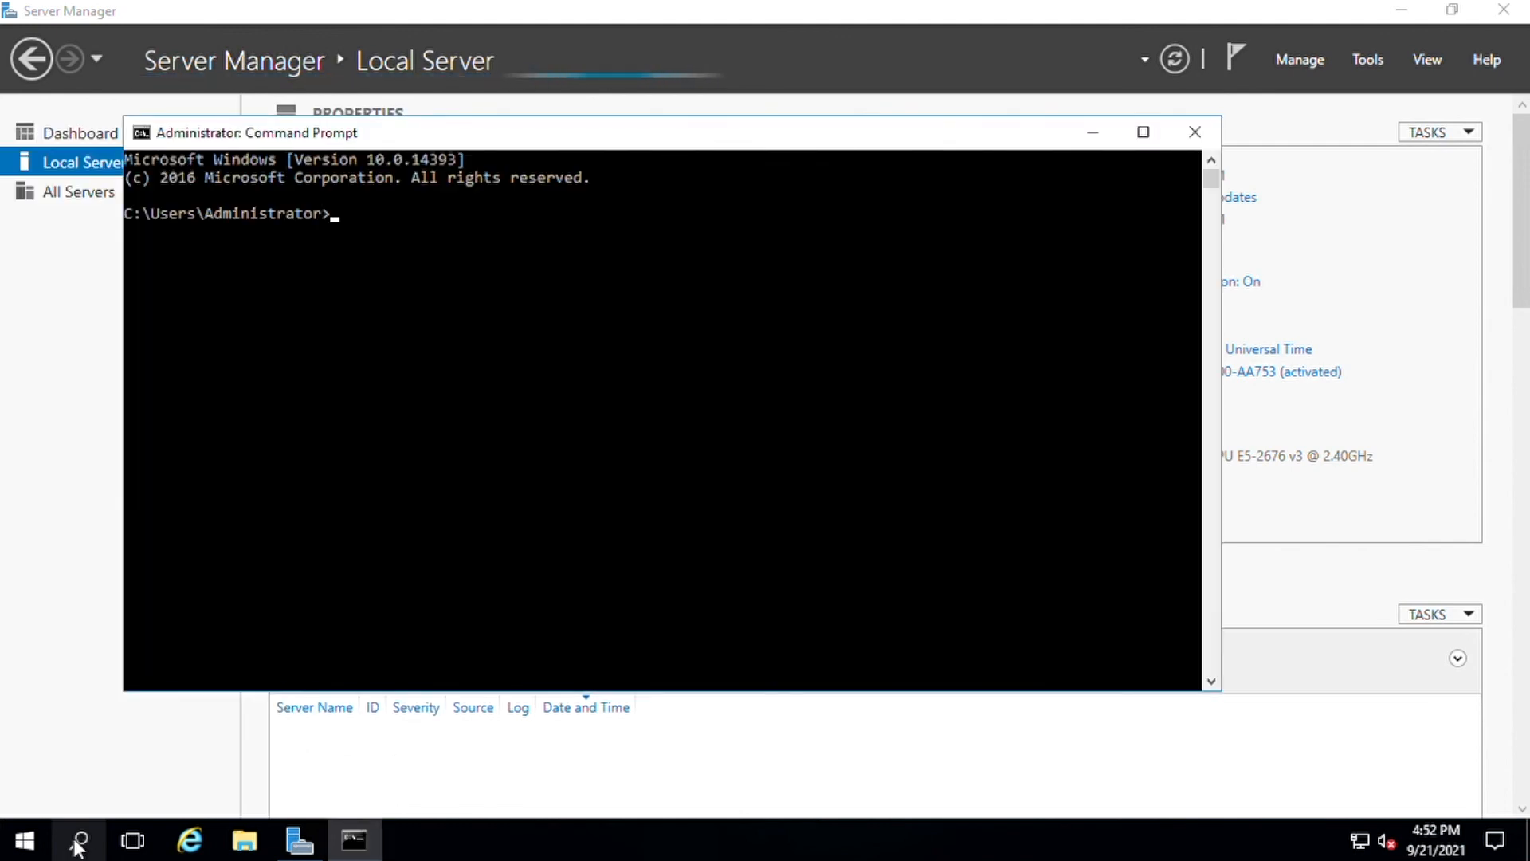
text(ping google.com)
key(Return)
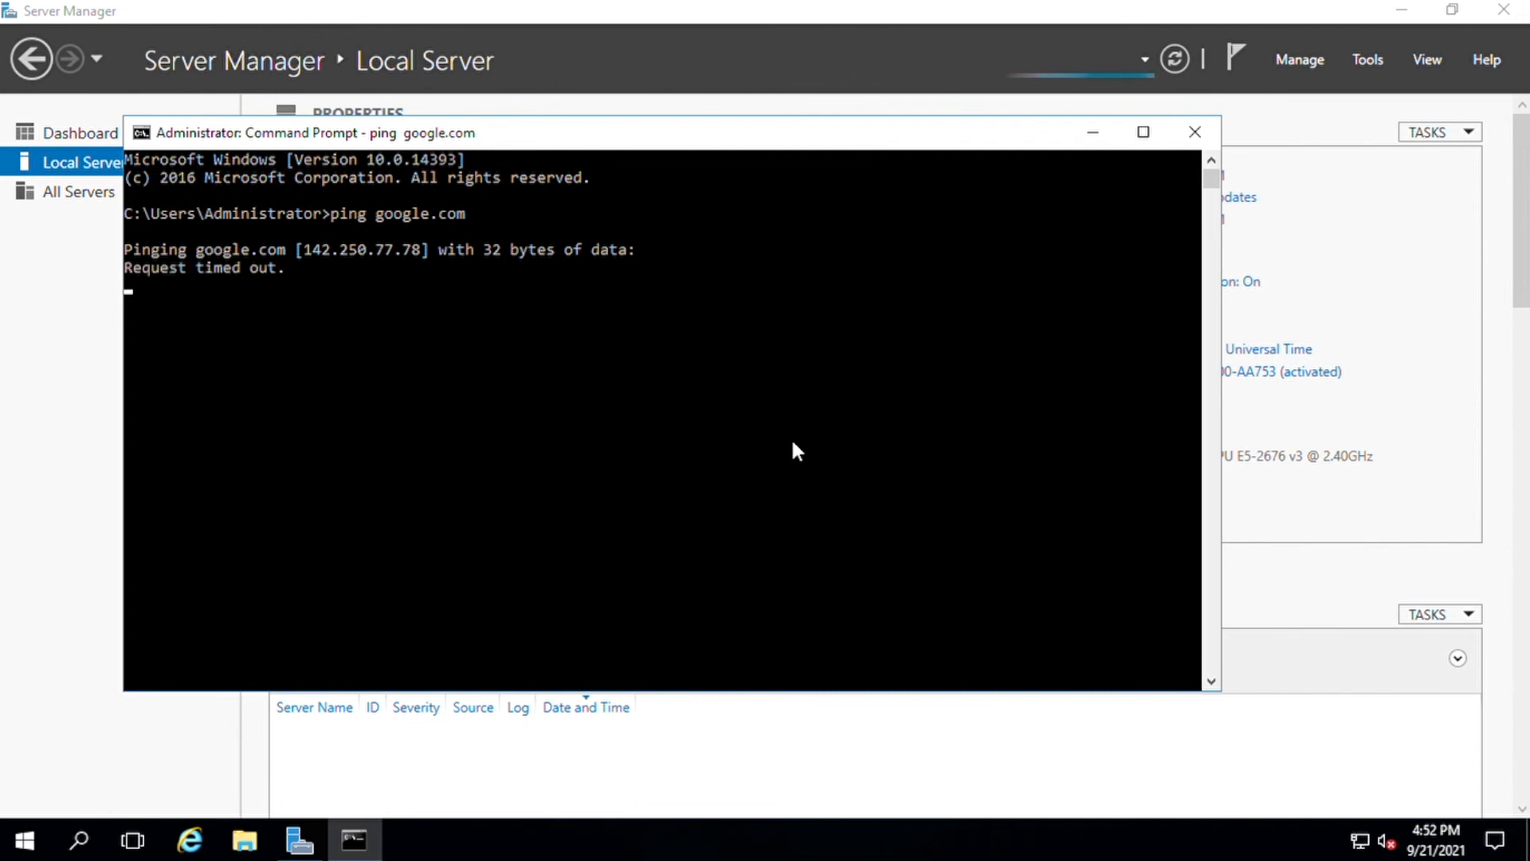
key(ctrl+c)
click(190, 839)
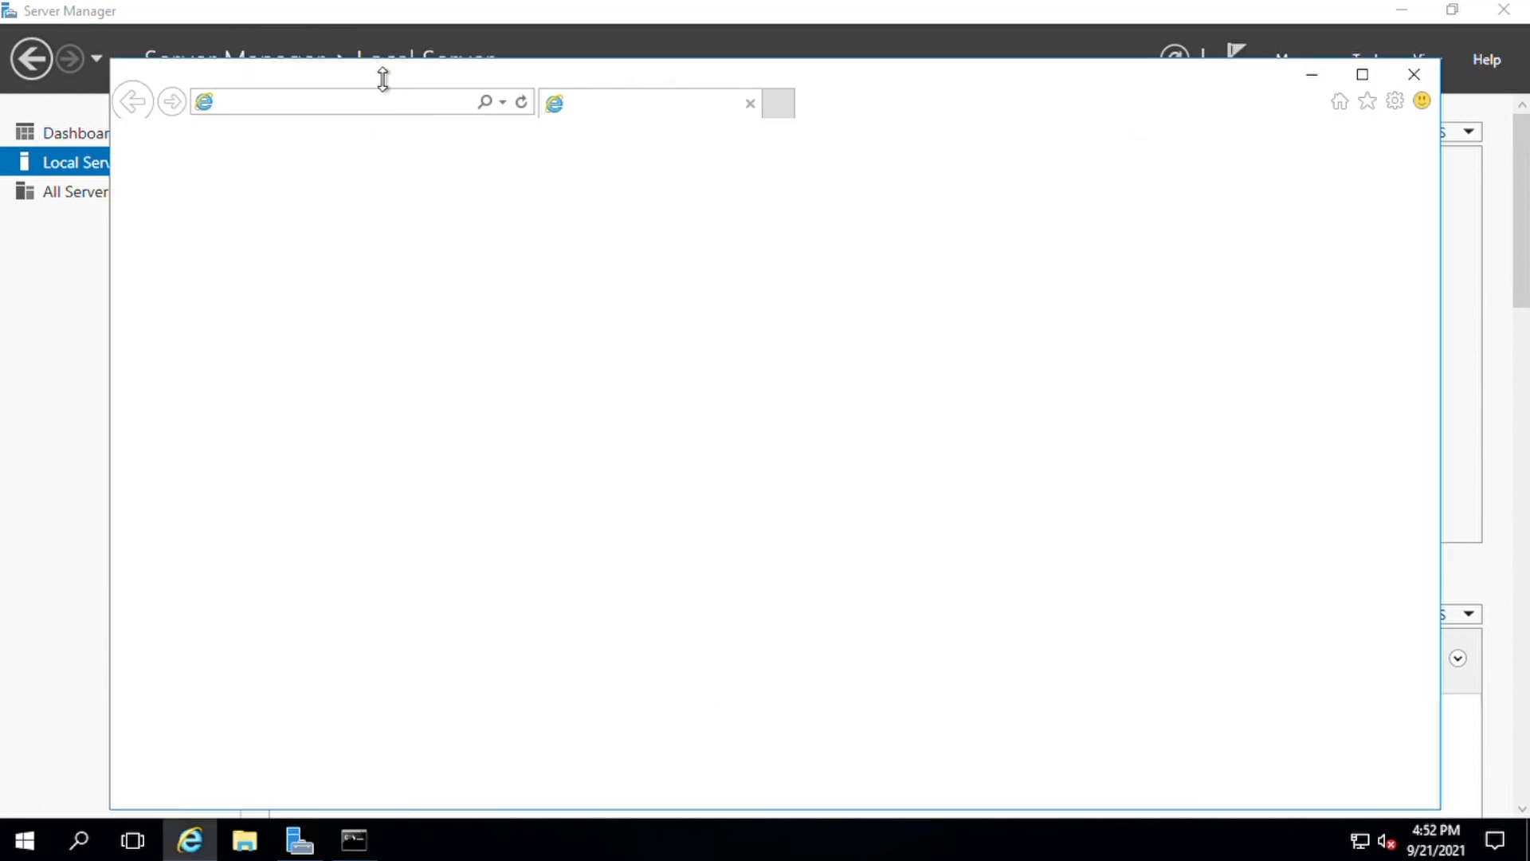
- Maximize Internet Explorer, load youtube.com past the browser notice, and search YouTube for genebytes
double_click(410, 82)
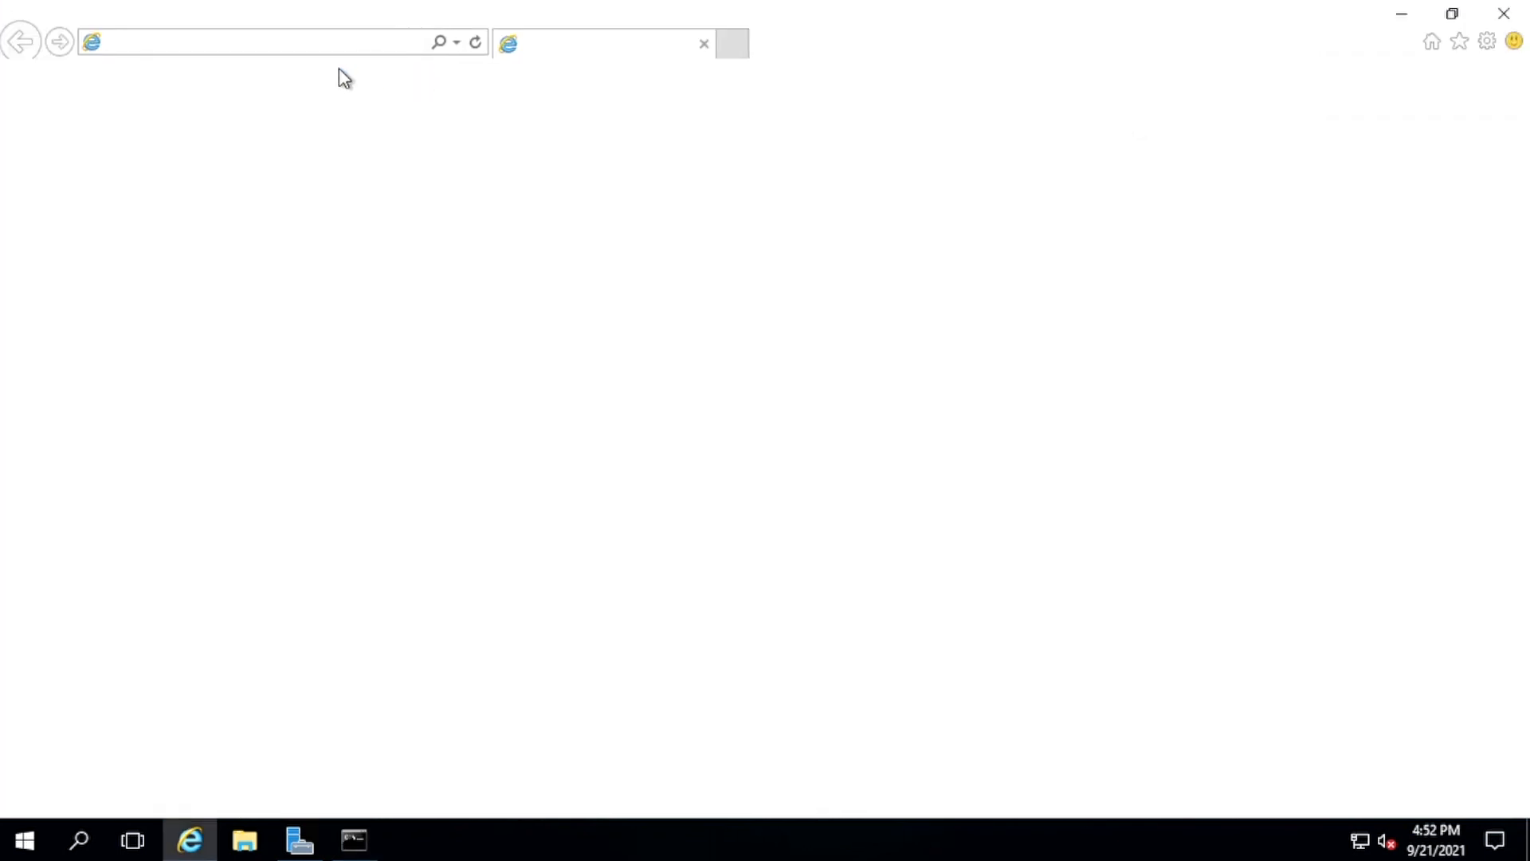
text(youtube)
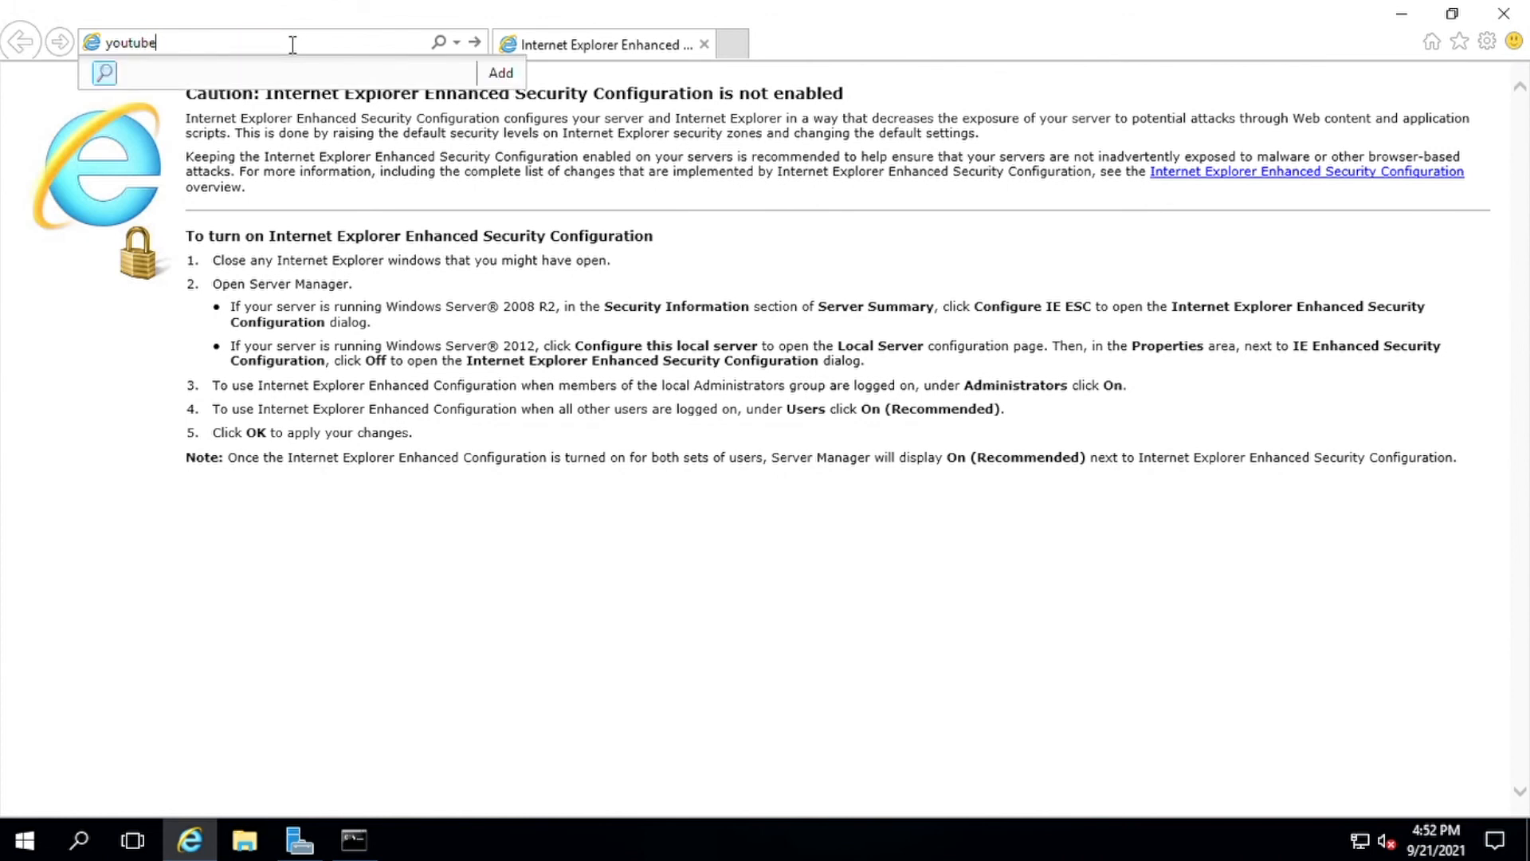
key(Return)
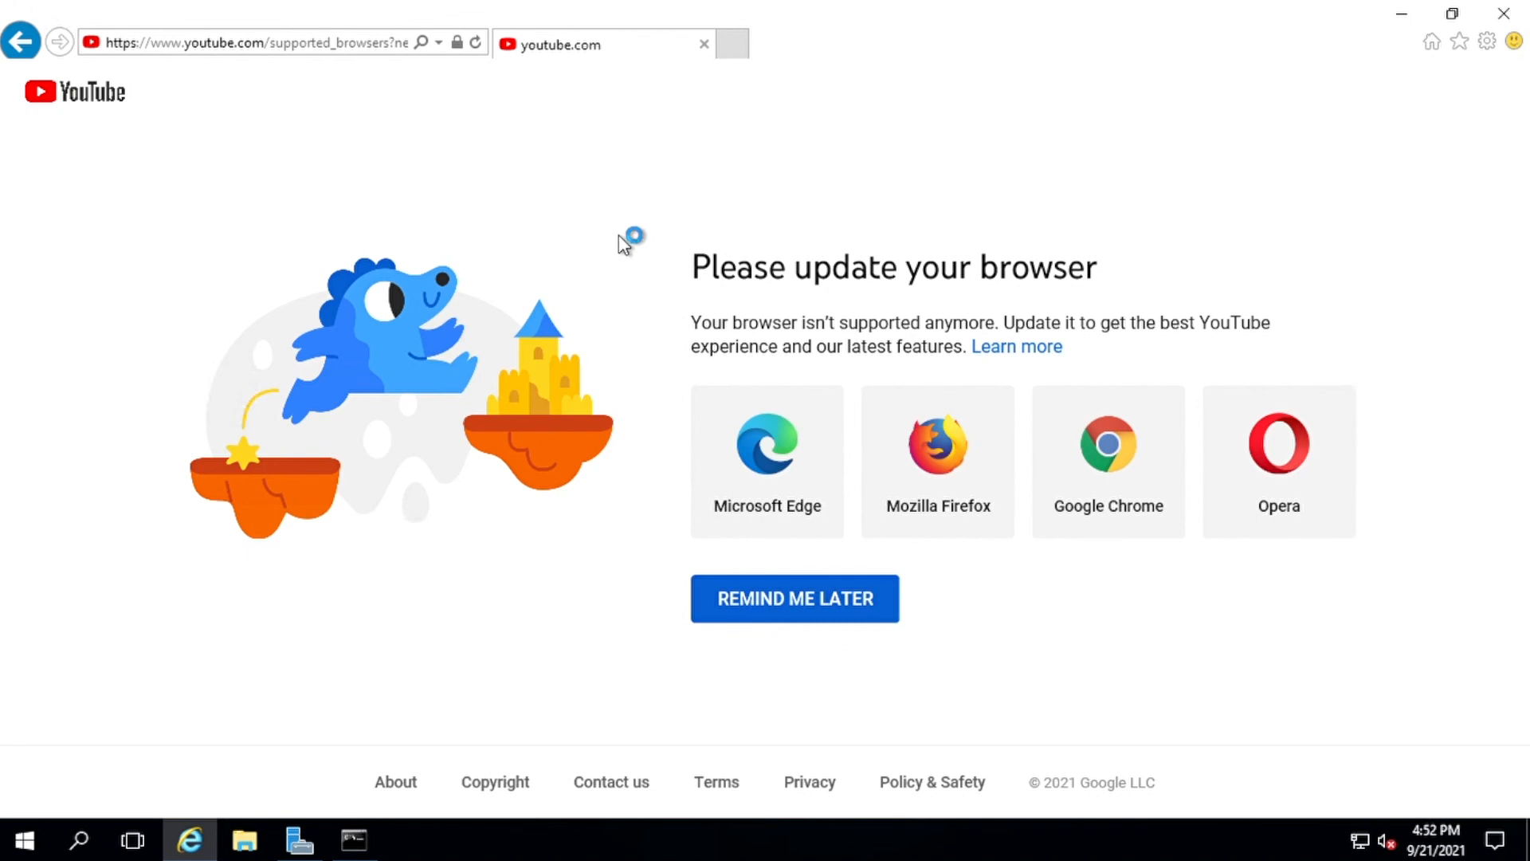
click(837, 603)
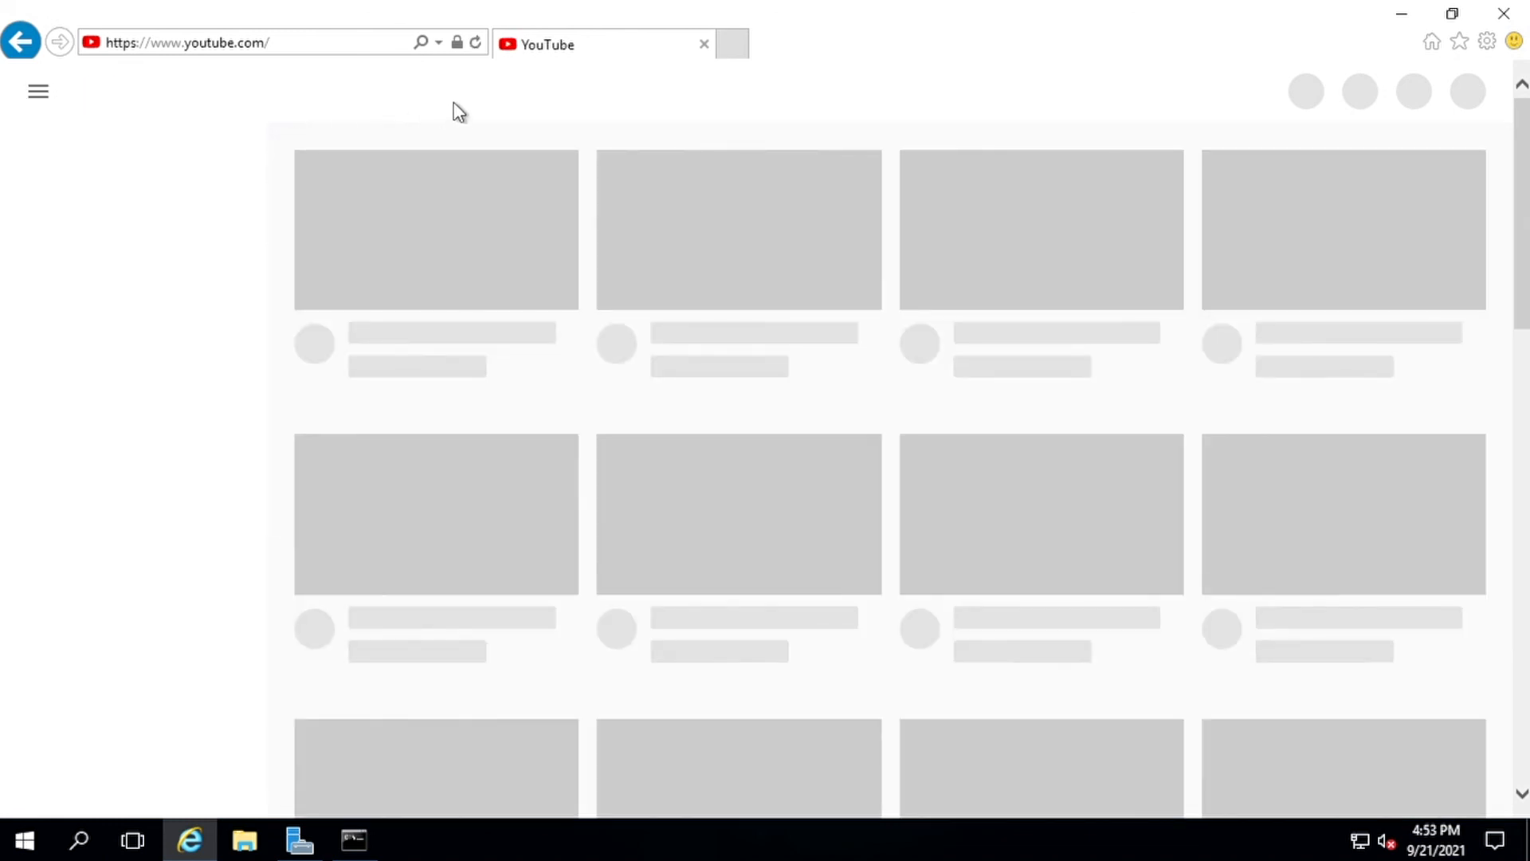
text(gen)
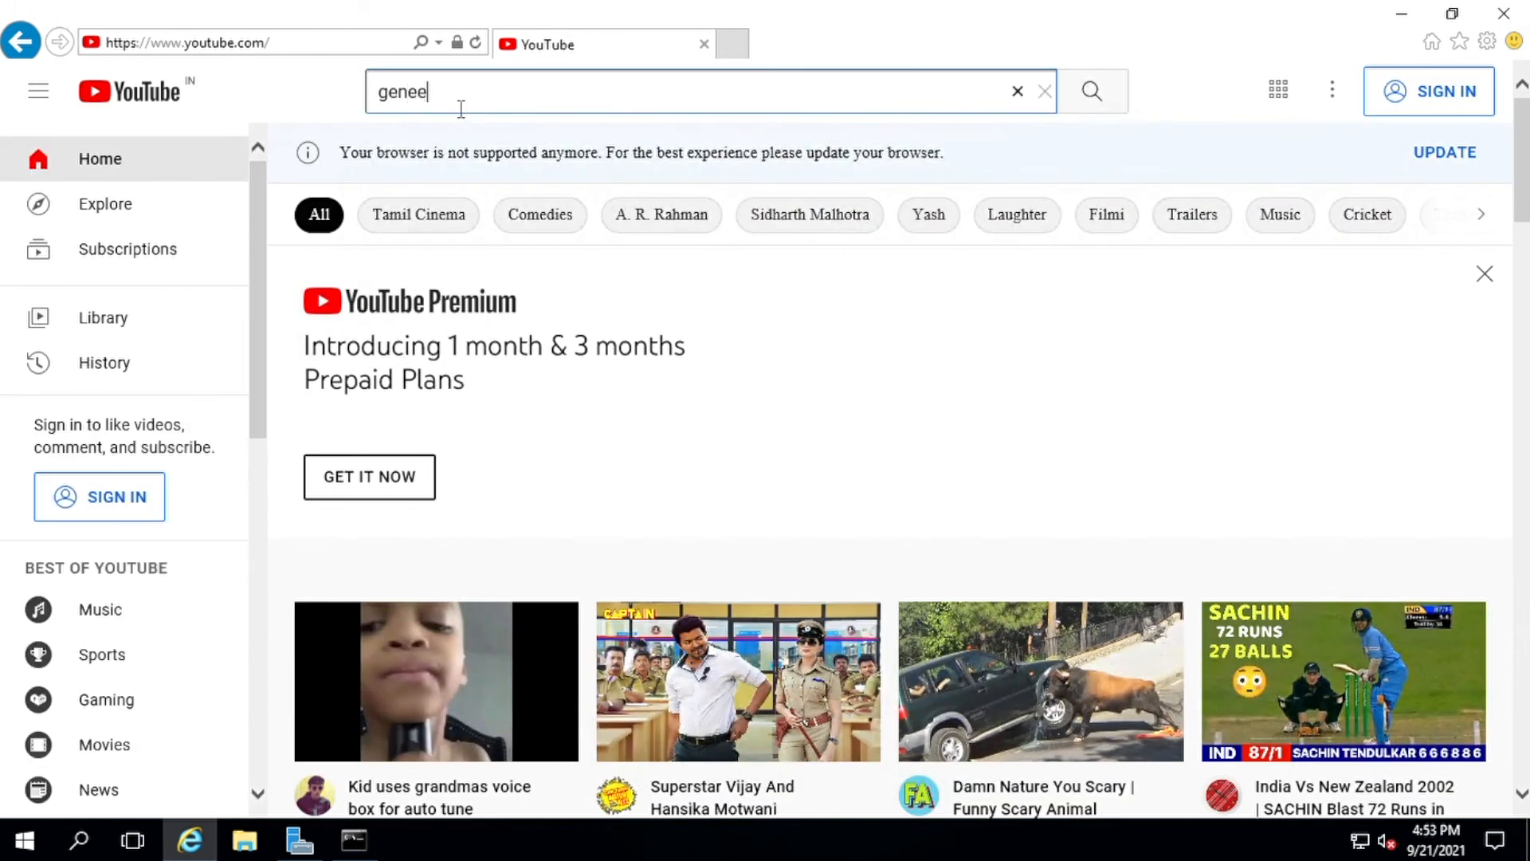
text(ebytes)
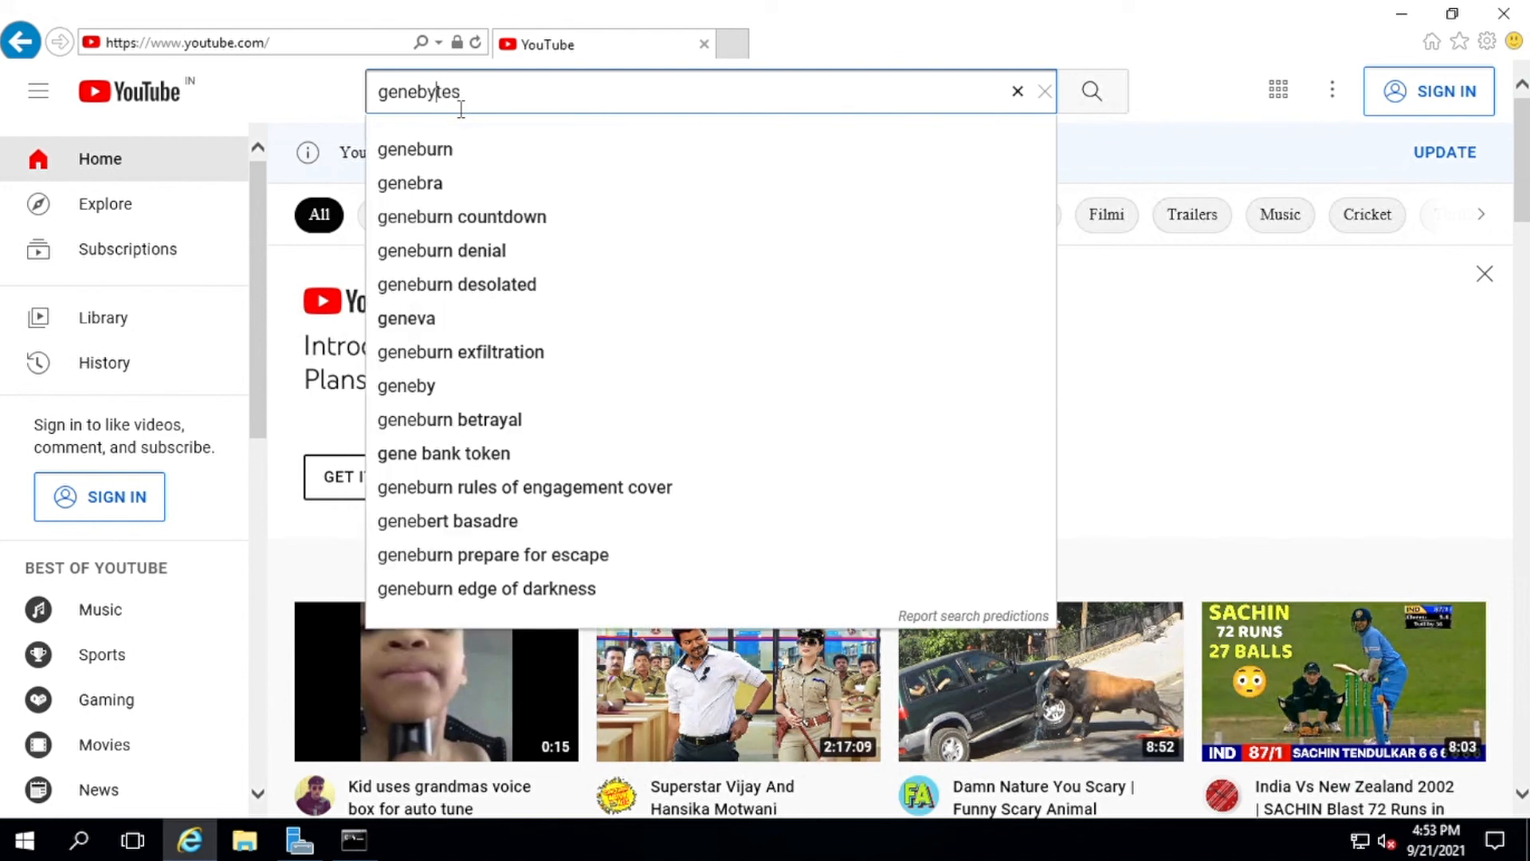
key(Return)
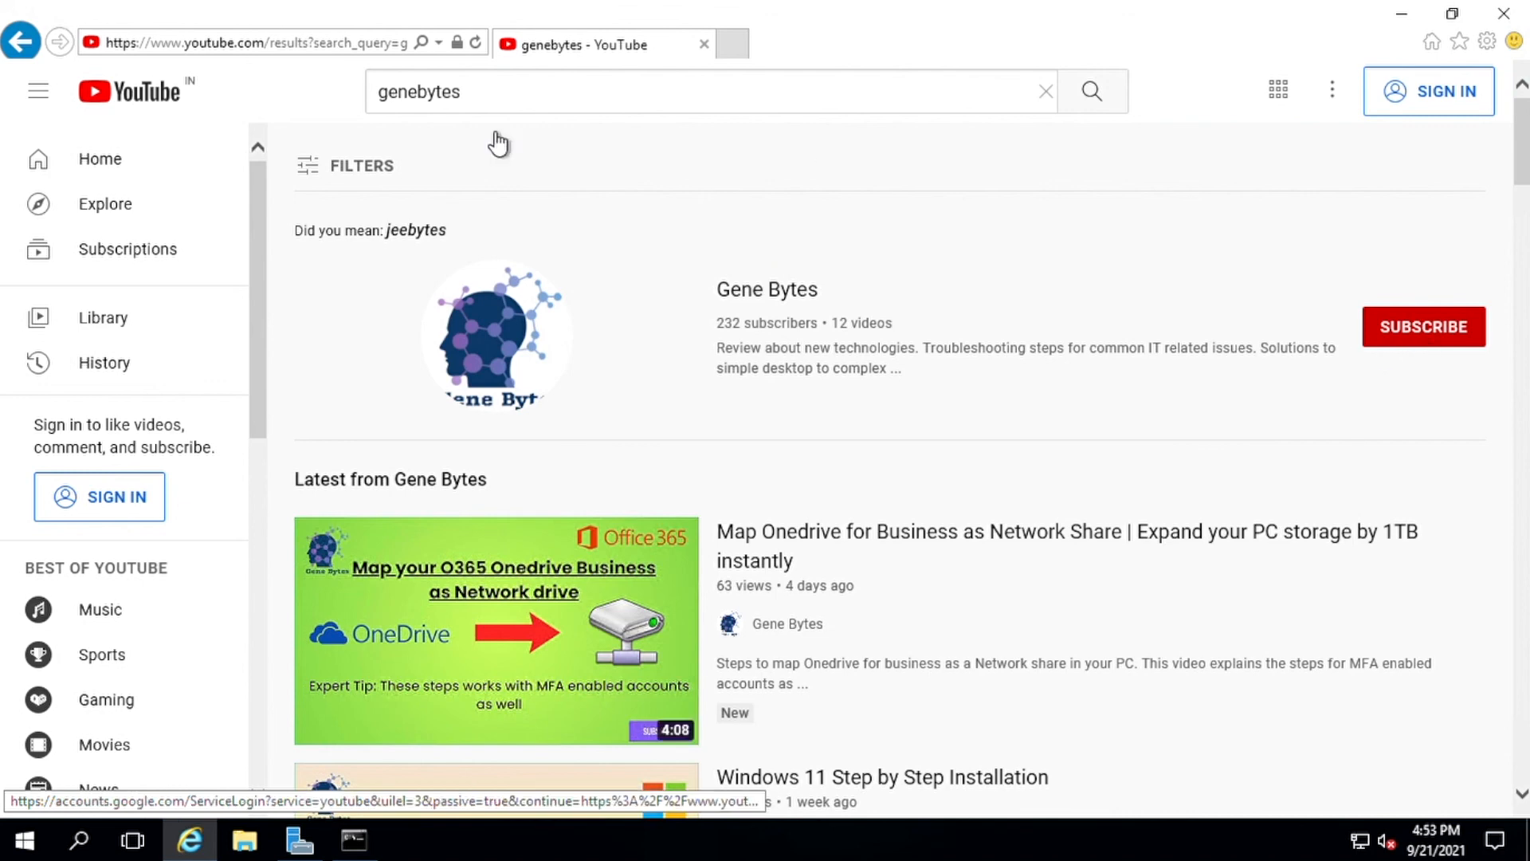
click(263, 48)
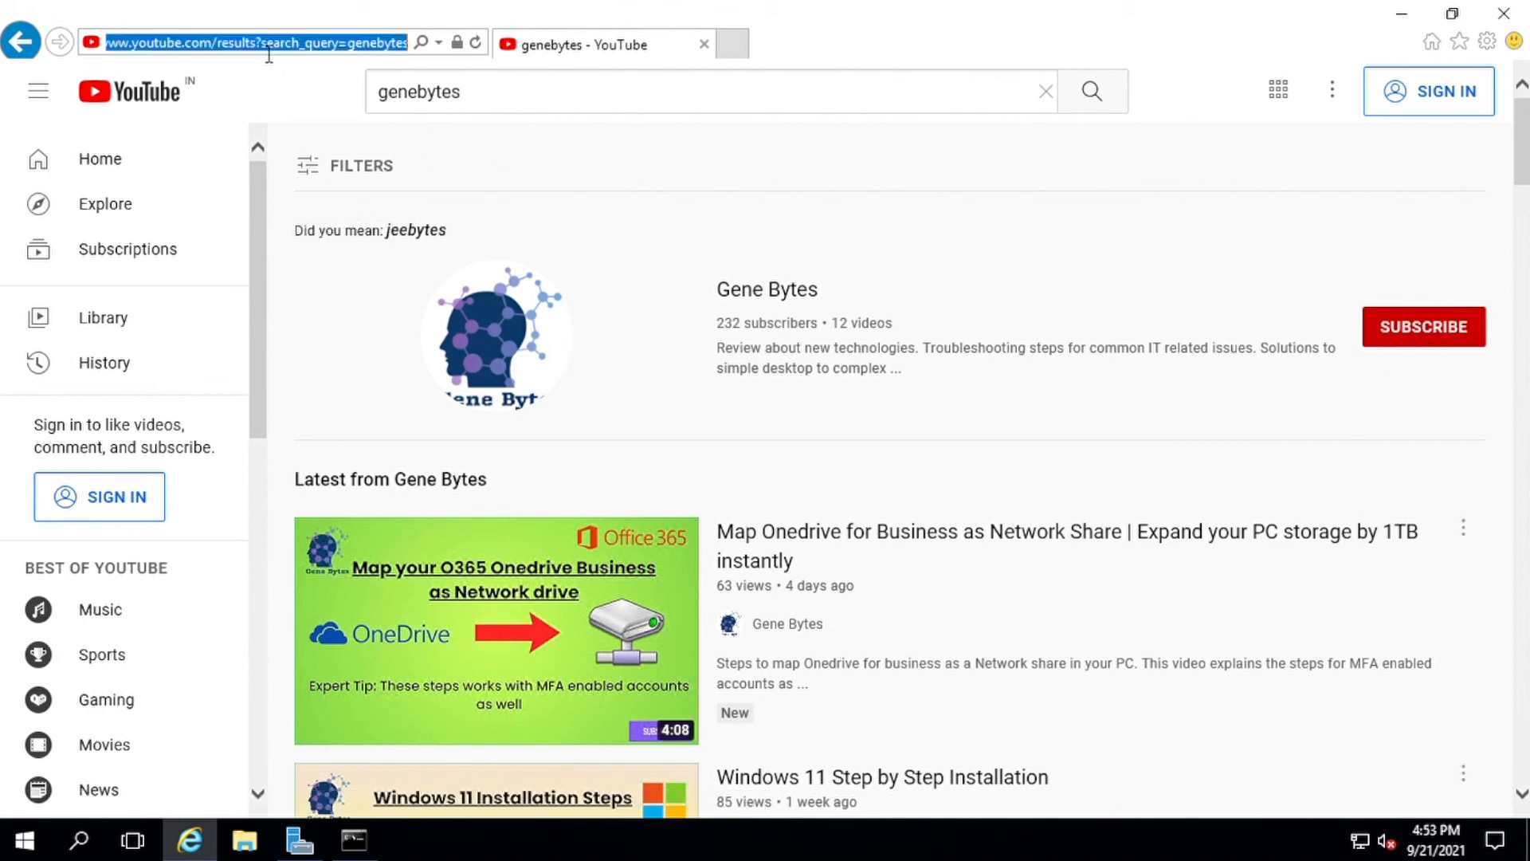
- Browse to amazon.in and highlight the FortiGuard Access Blocked message for the Shopping category
text(amazon.in/)
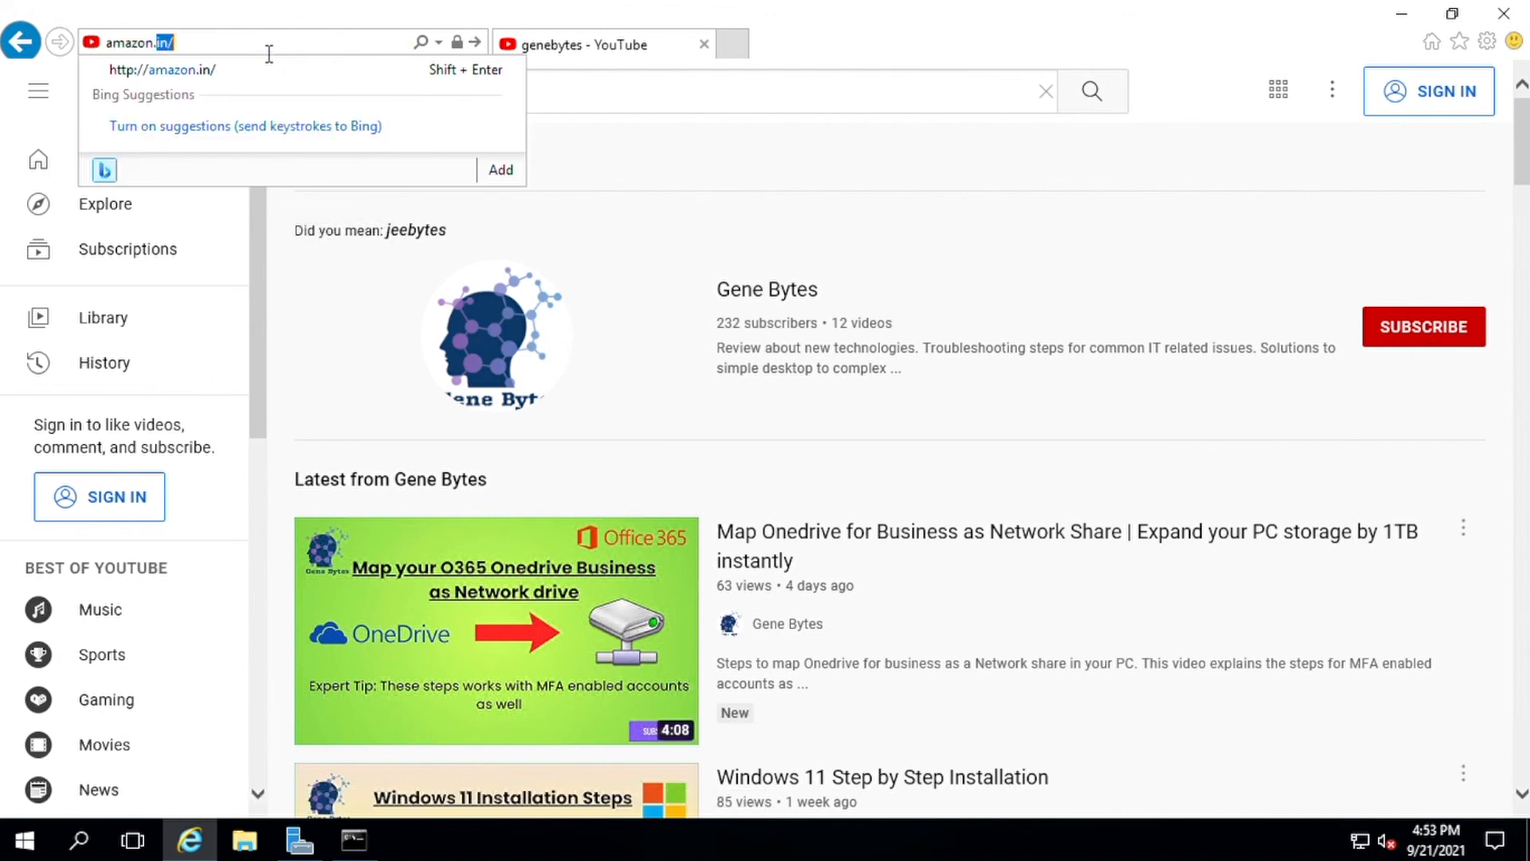
key(Return)
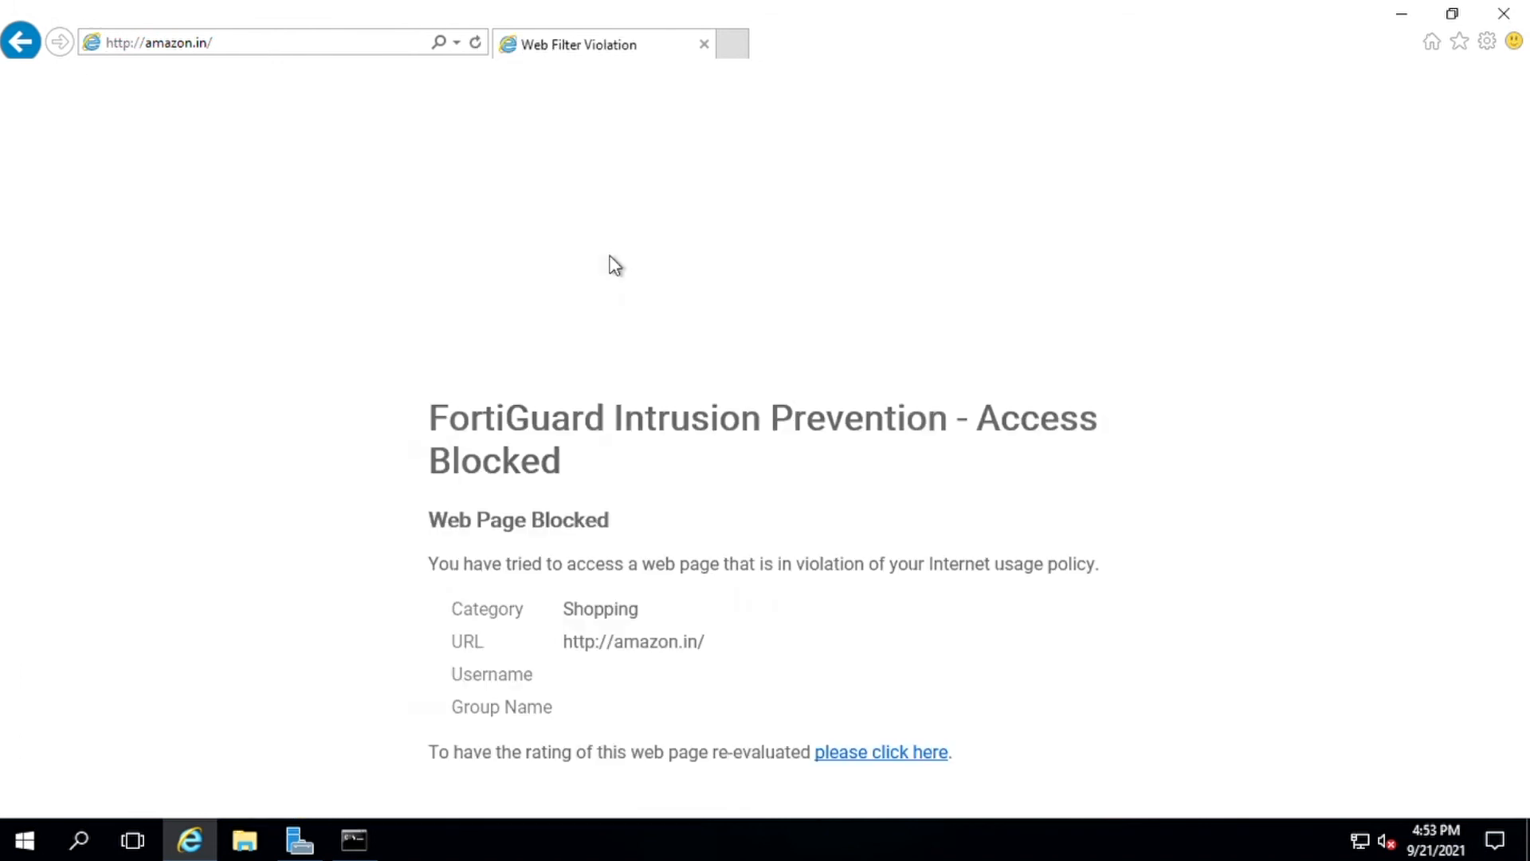
drag(431, 422, 747, 317)
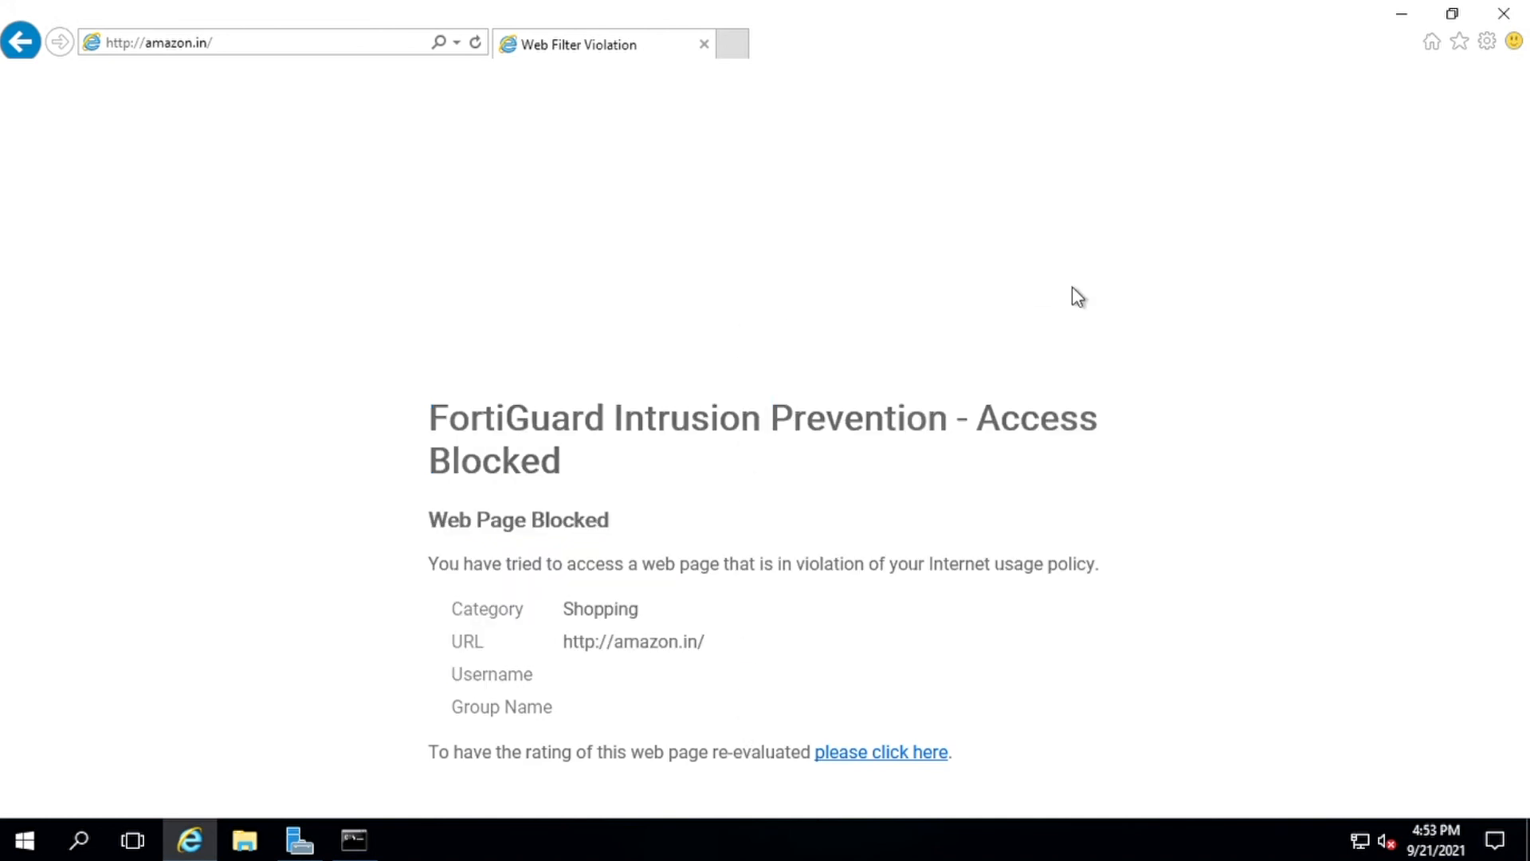